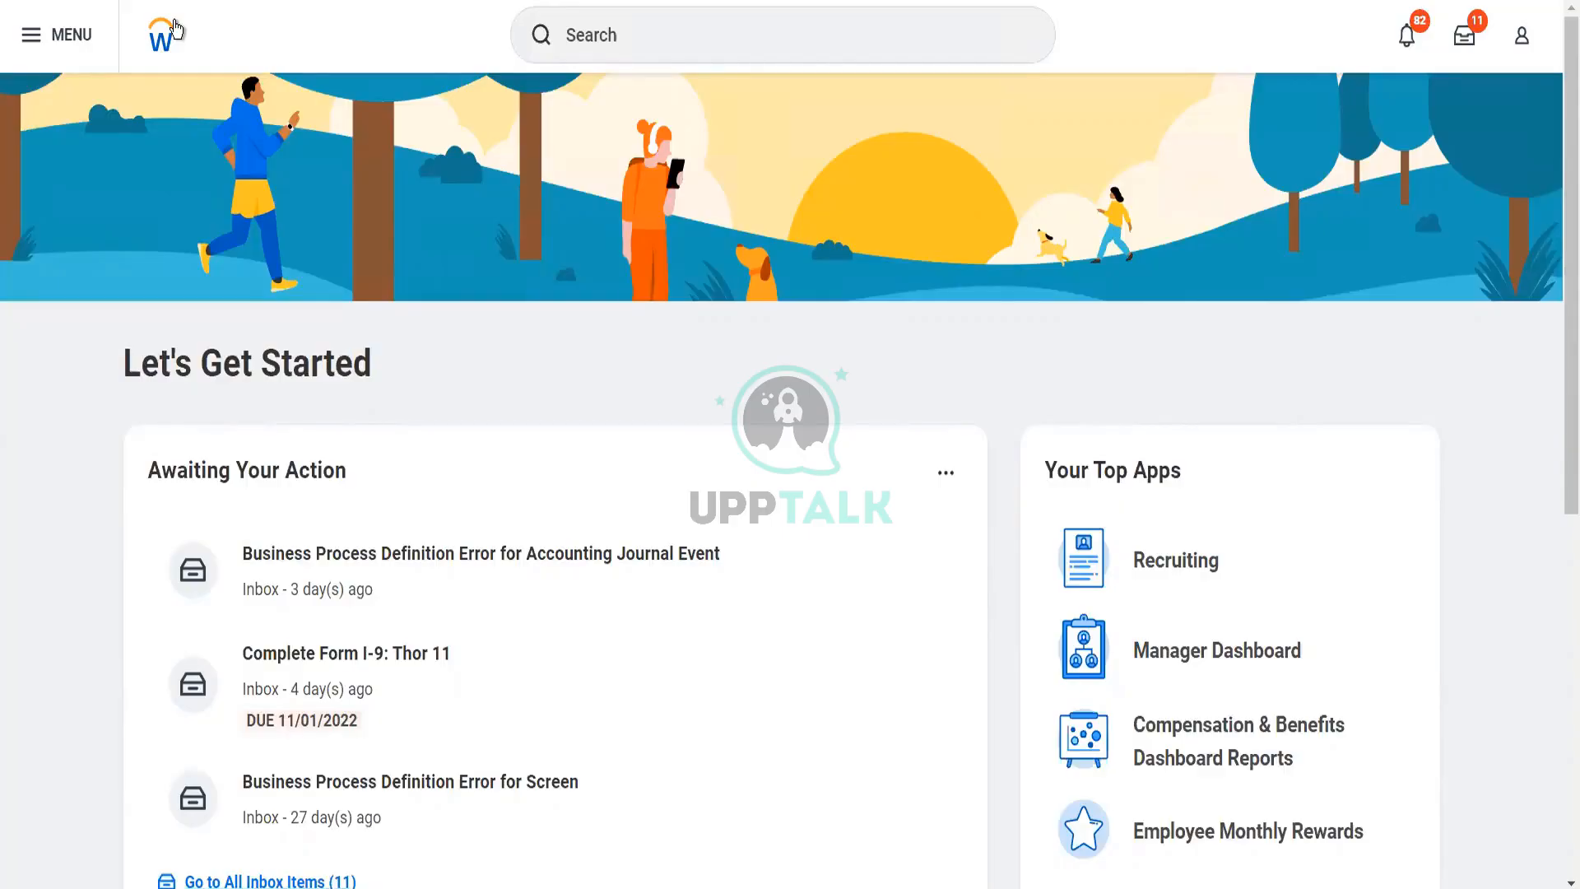
Search for "customer cate" and open the Maintain Customer Categories task
{"action": "left_click", "coordinate": [599, 51]}
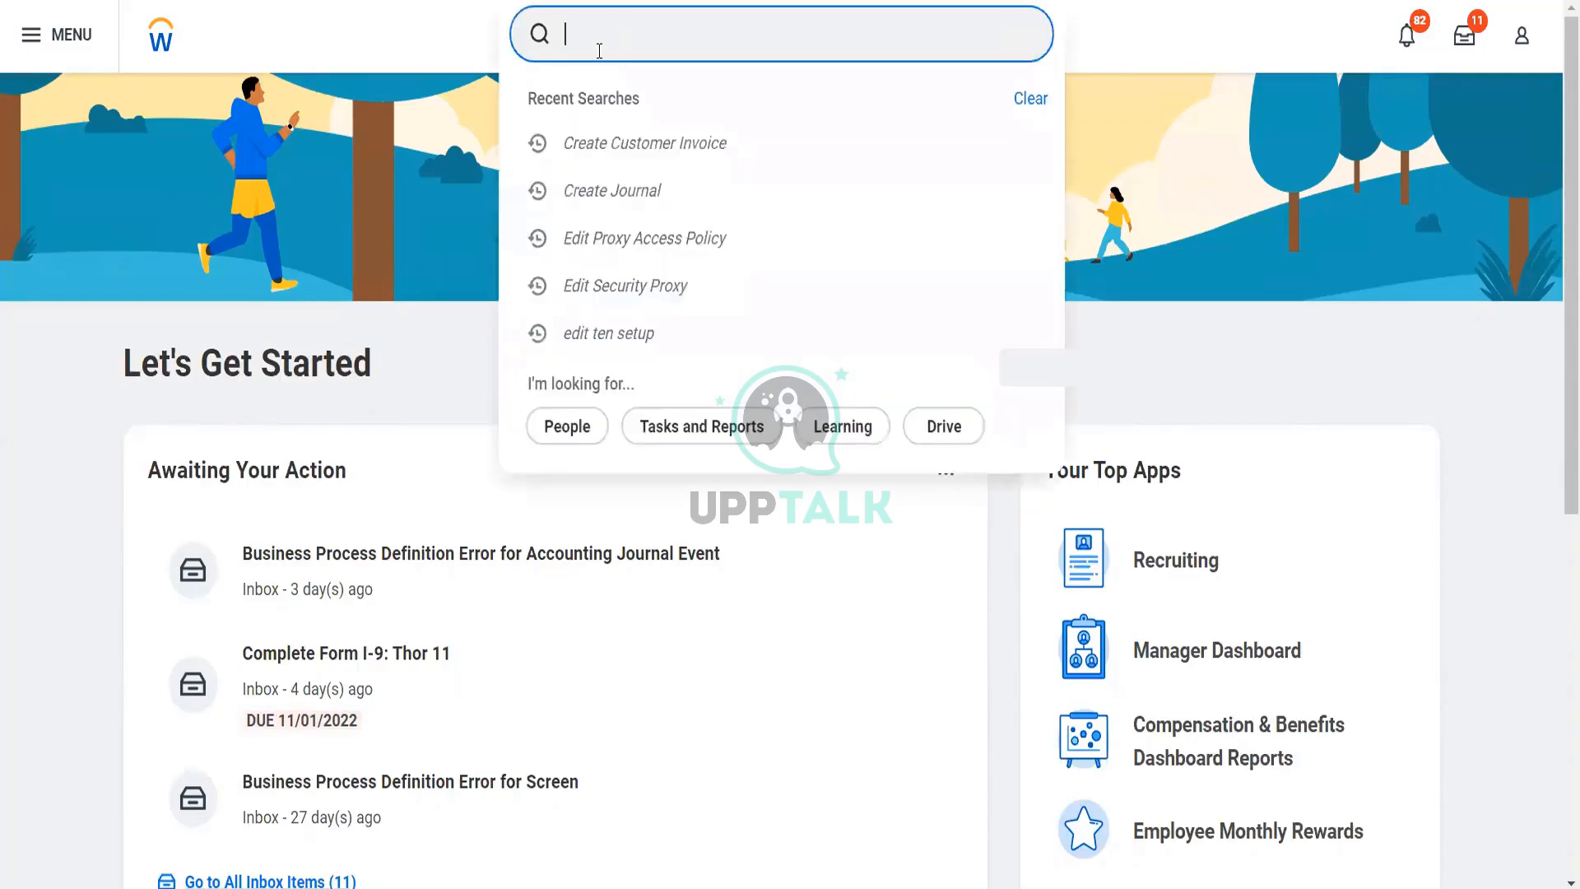
{"action": "type", "text": "customer cate"}
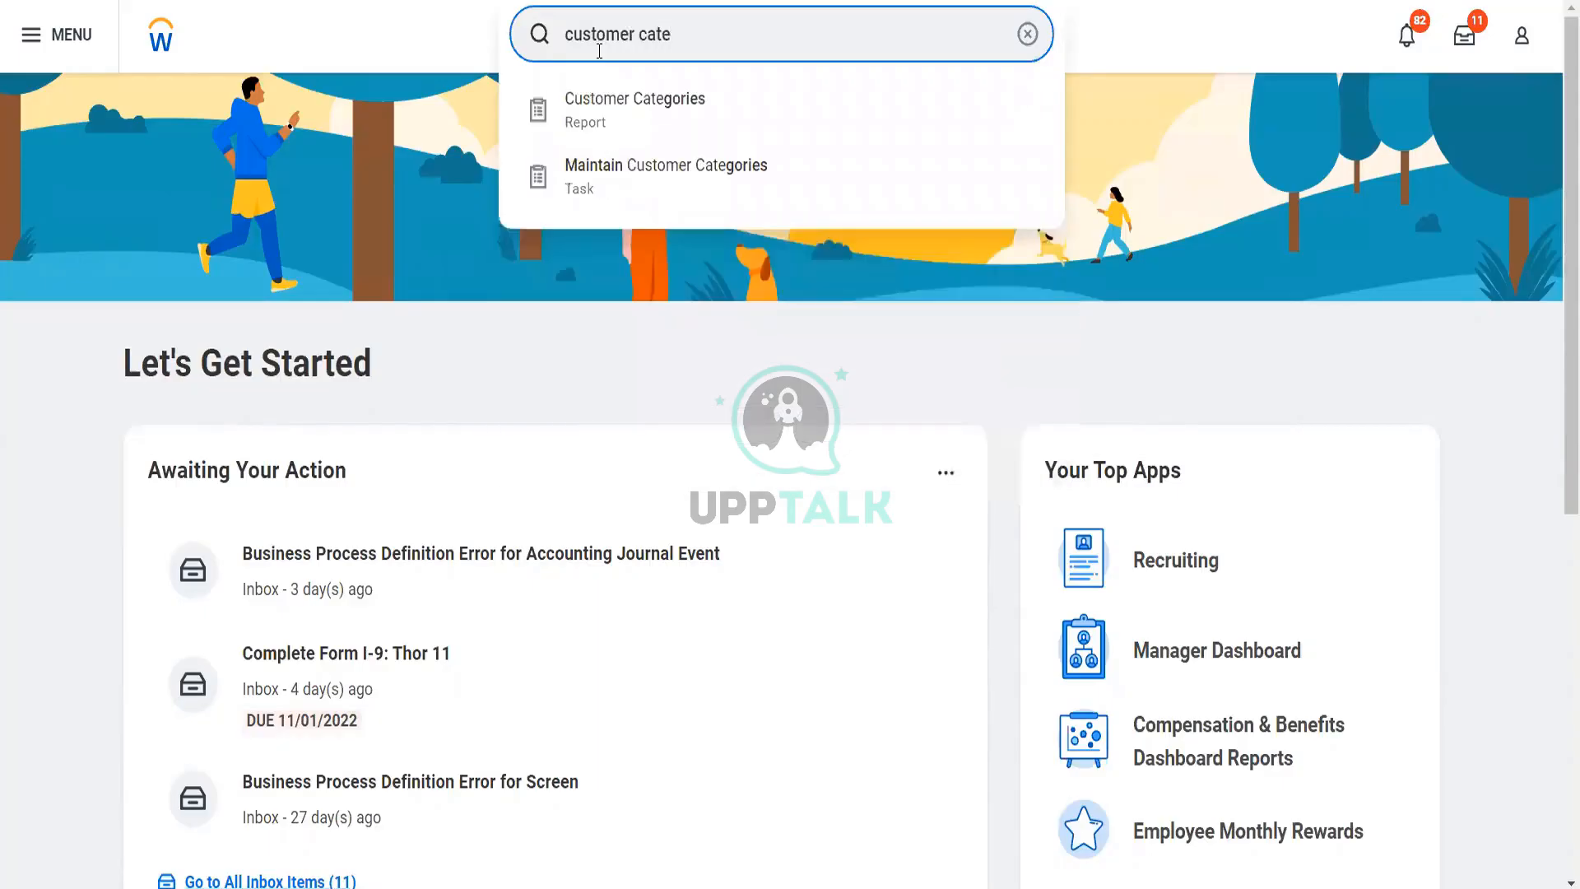
{"action": "key", "text": "Down"}
{"action": "key", "text": "Down"}
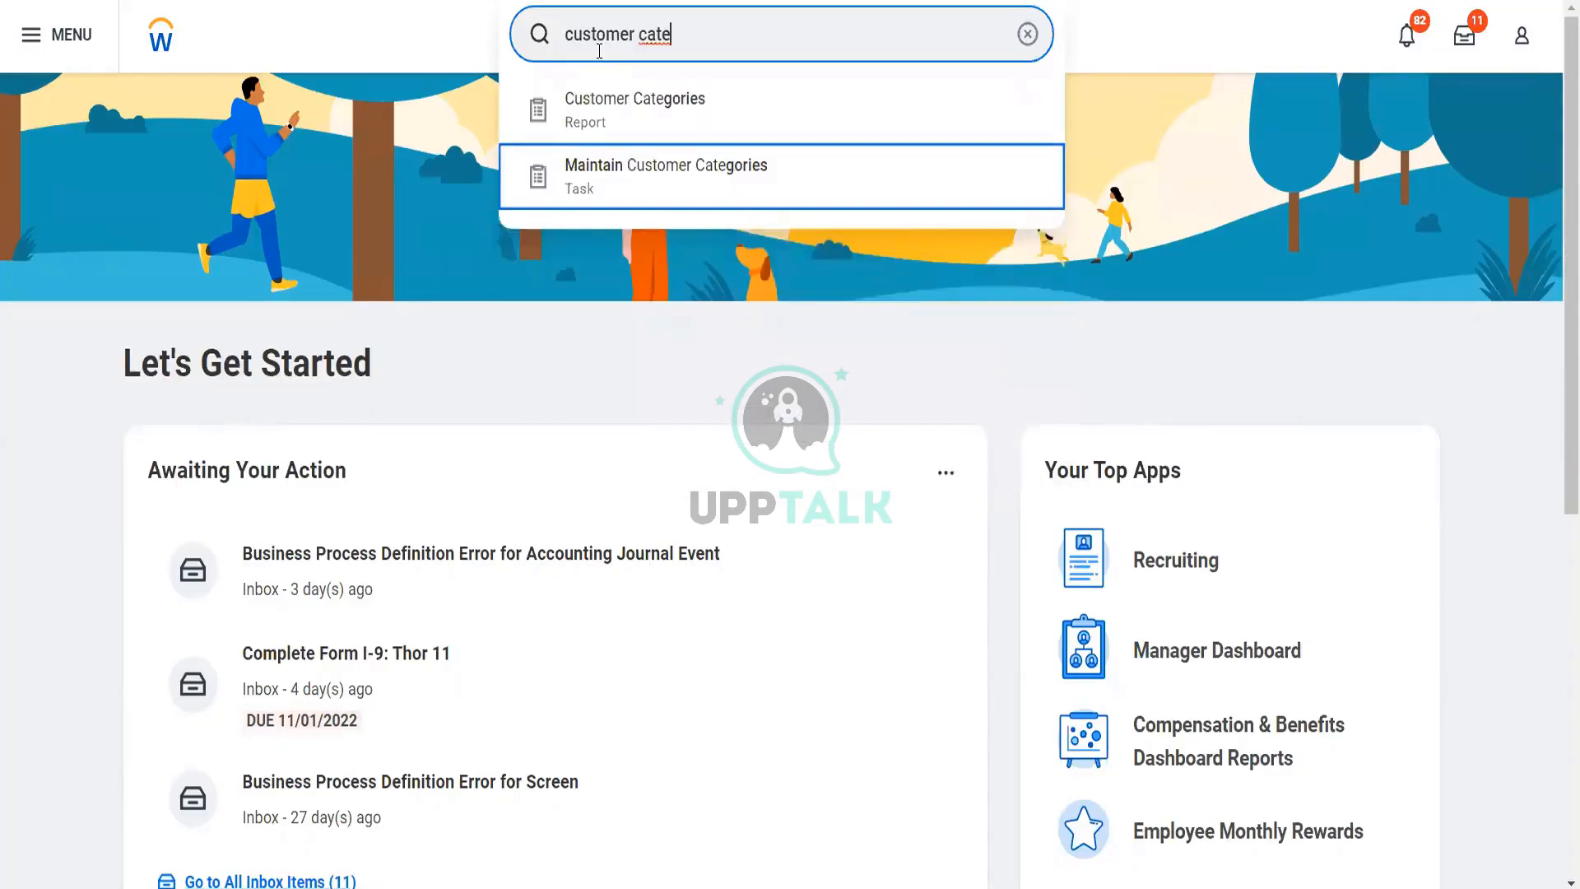
{"action": "key", "text": "Return"}
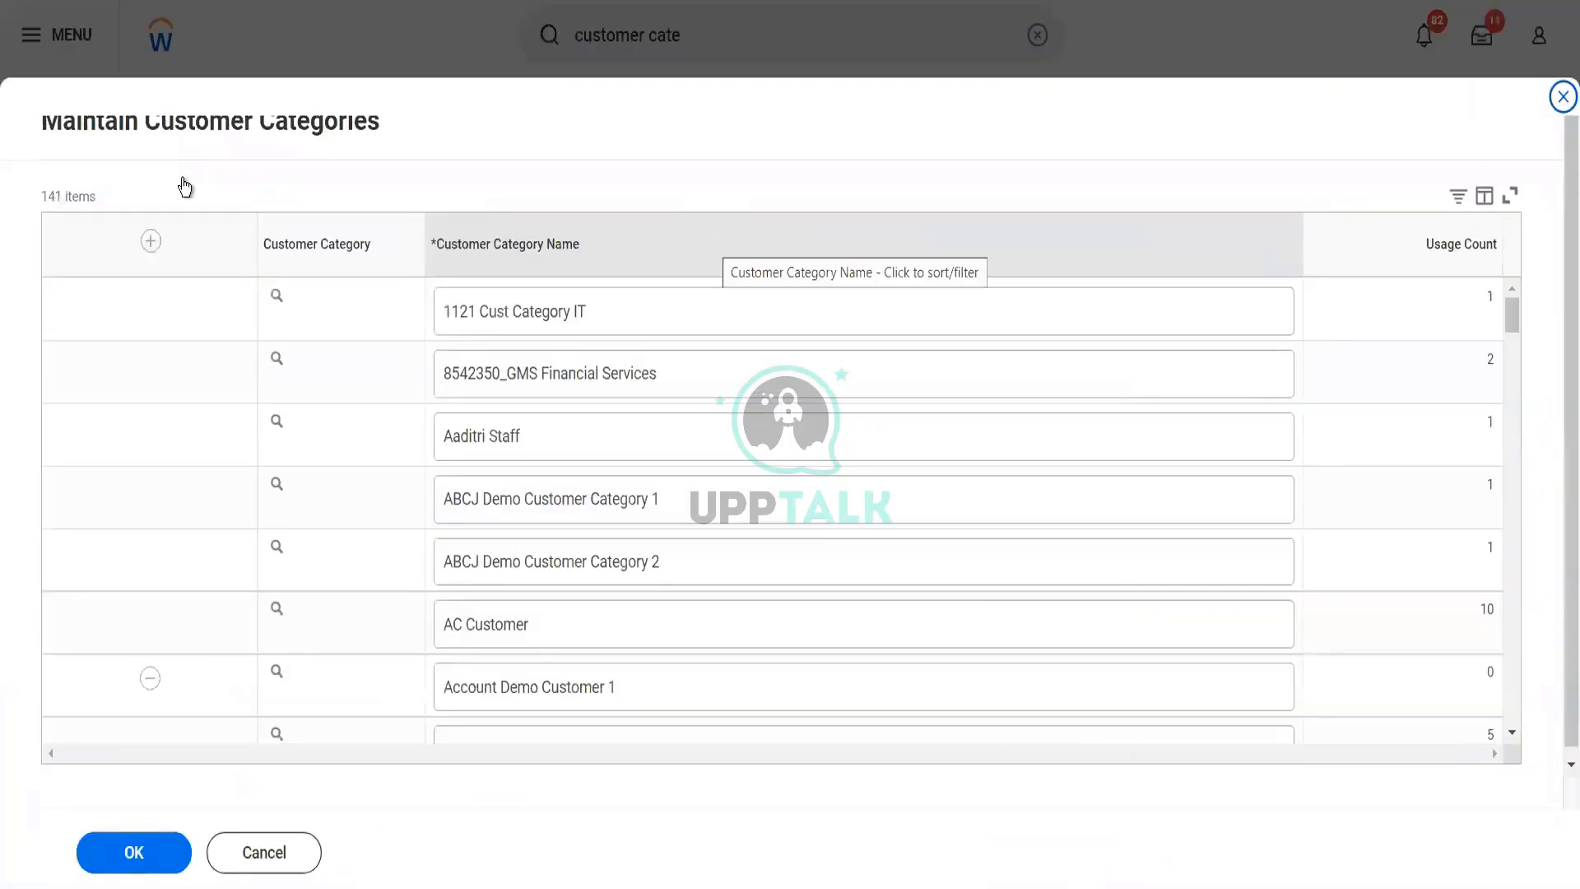
Add a new customer category named "Blinkit Special Customers" and save it
{"action": "left_click", "coordinate": [149, 240]}
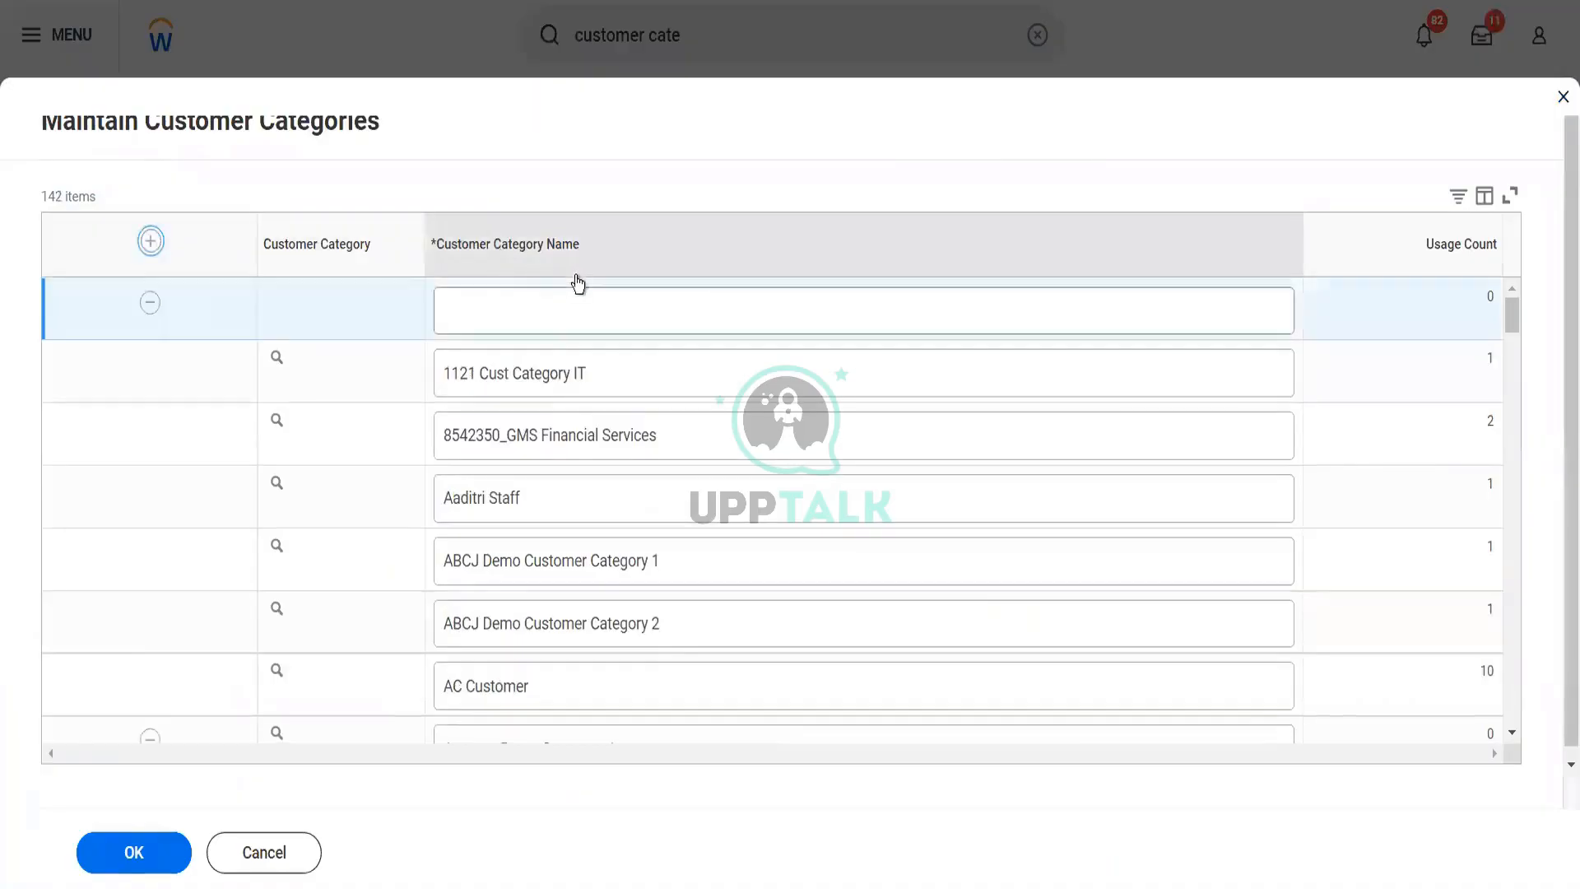
{"action": "left_click", "coordinate": [563, 312]}
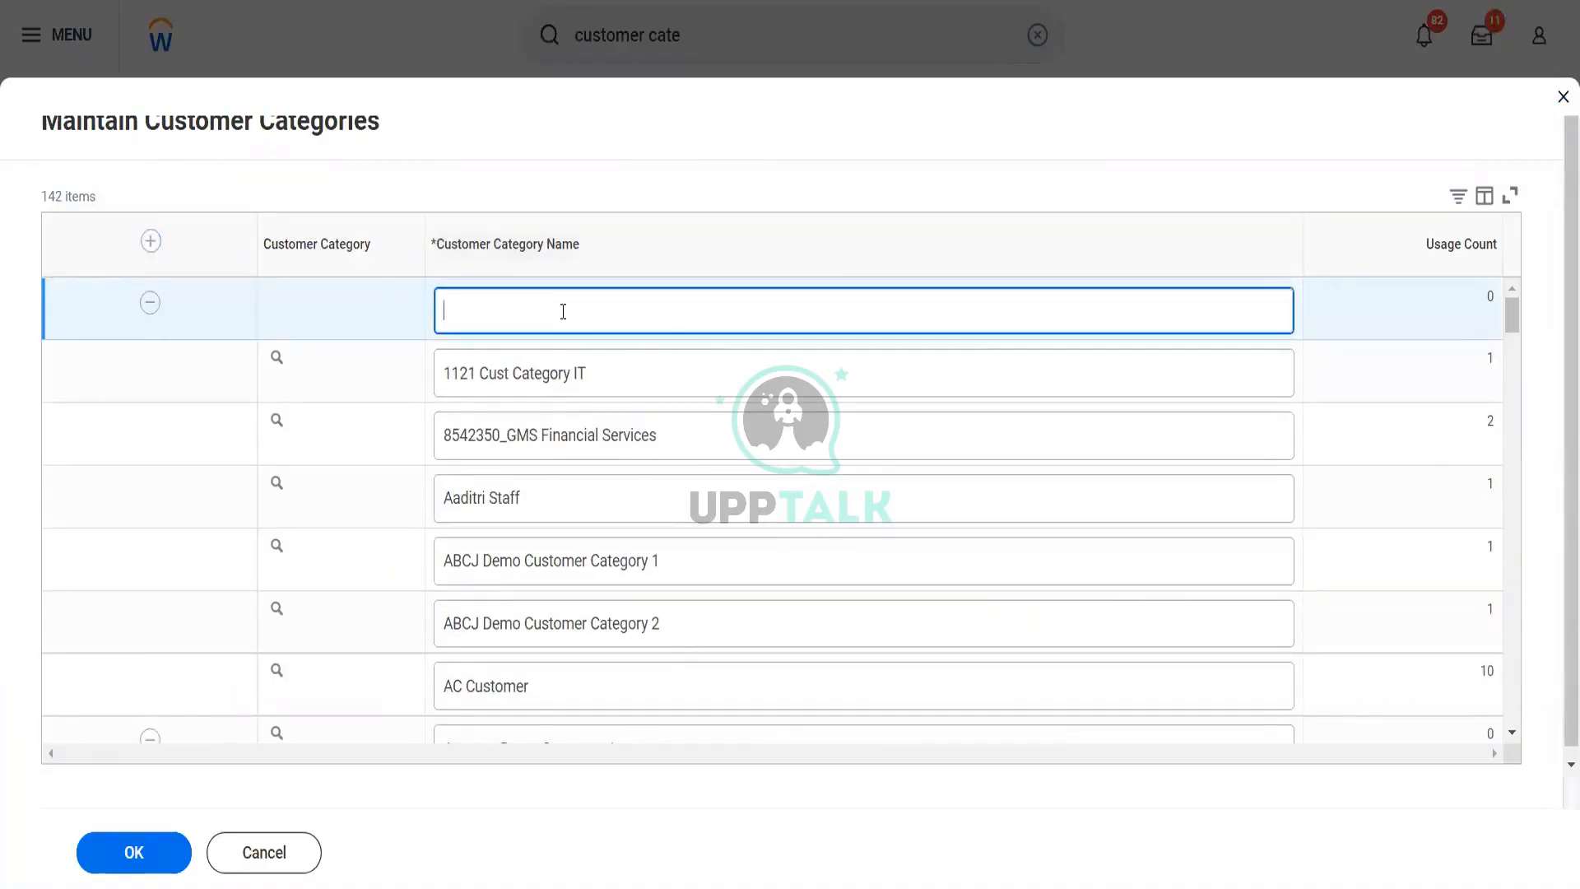
{"action": "type", "text": "Blinkit Special Customers"}
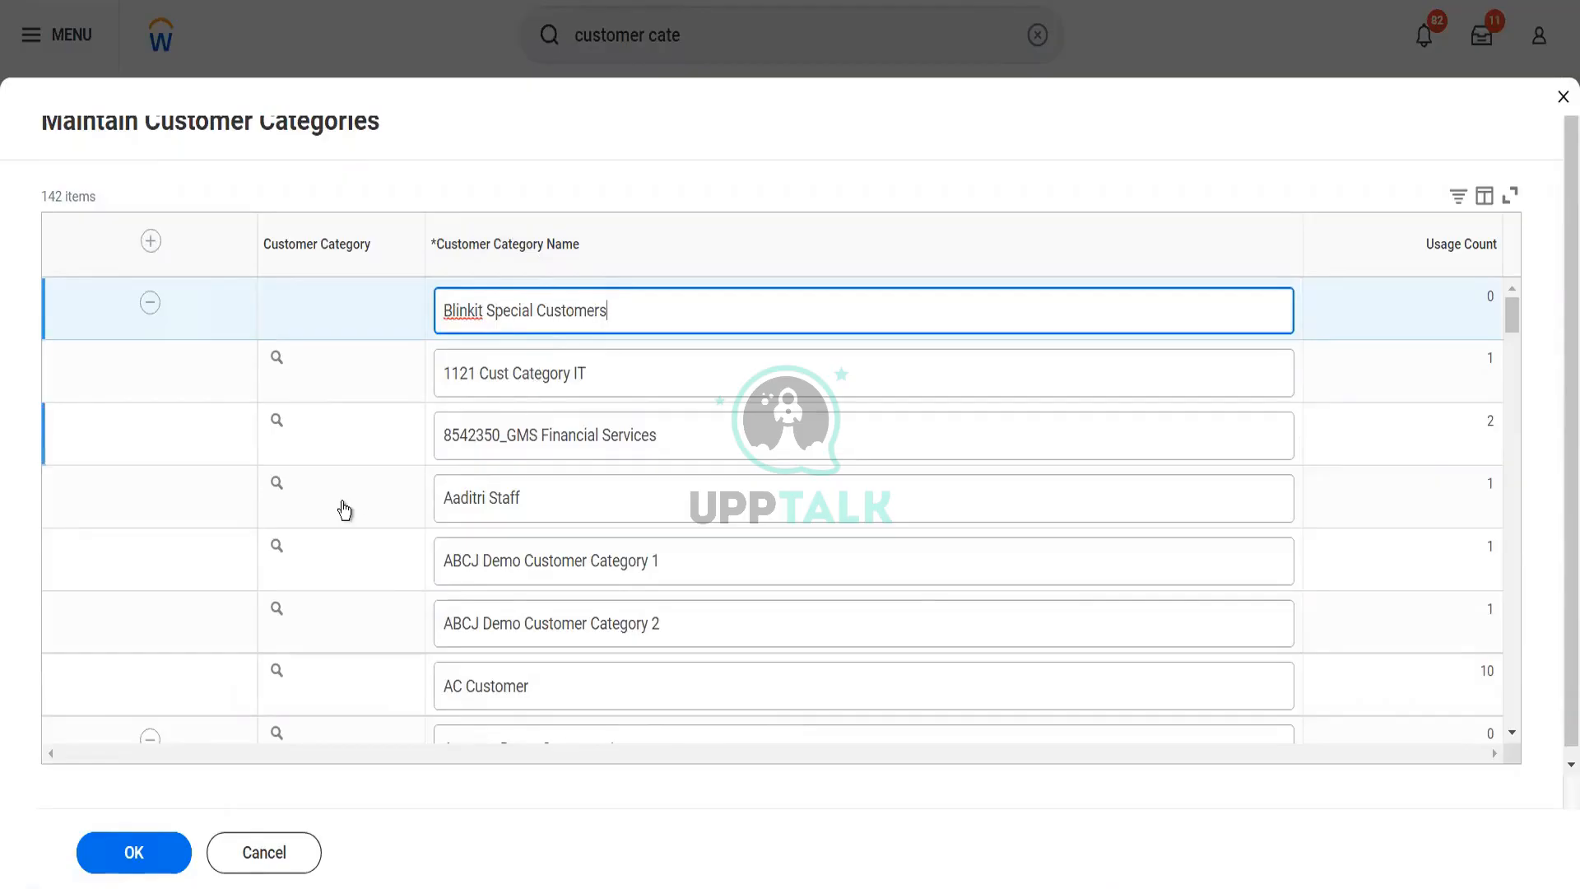
{"action": "left_click", "coordinate": [134, 853]}
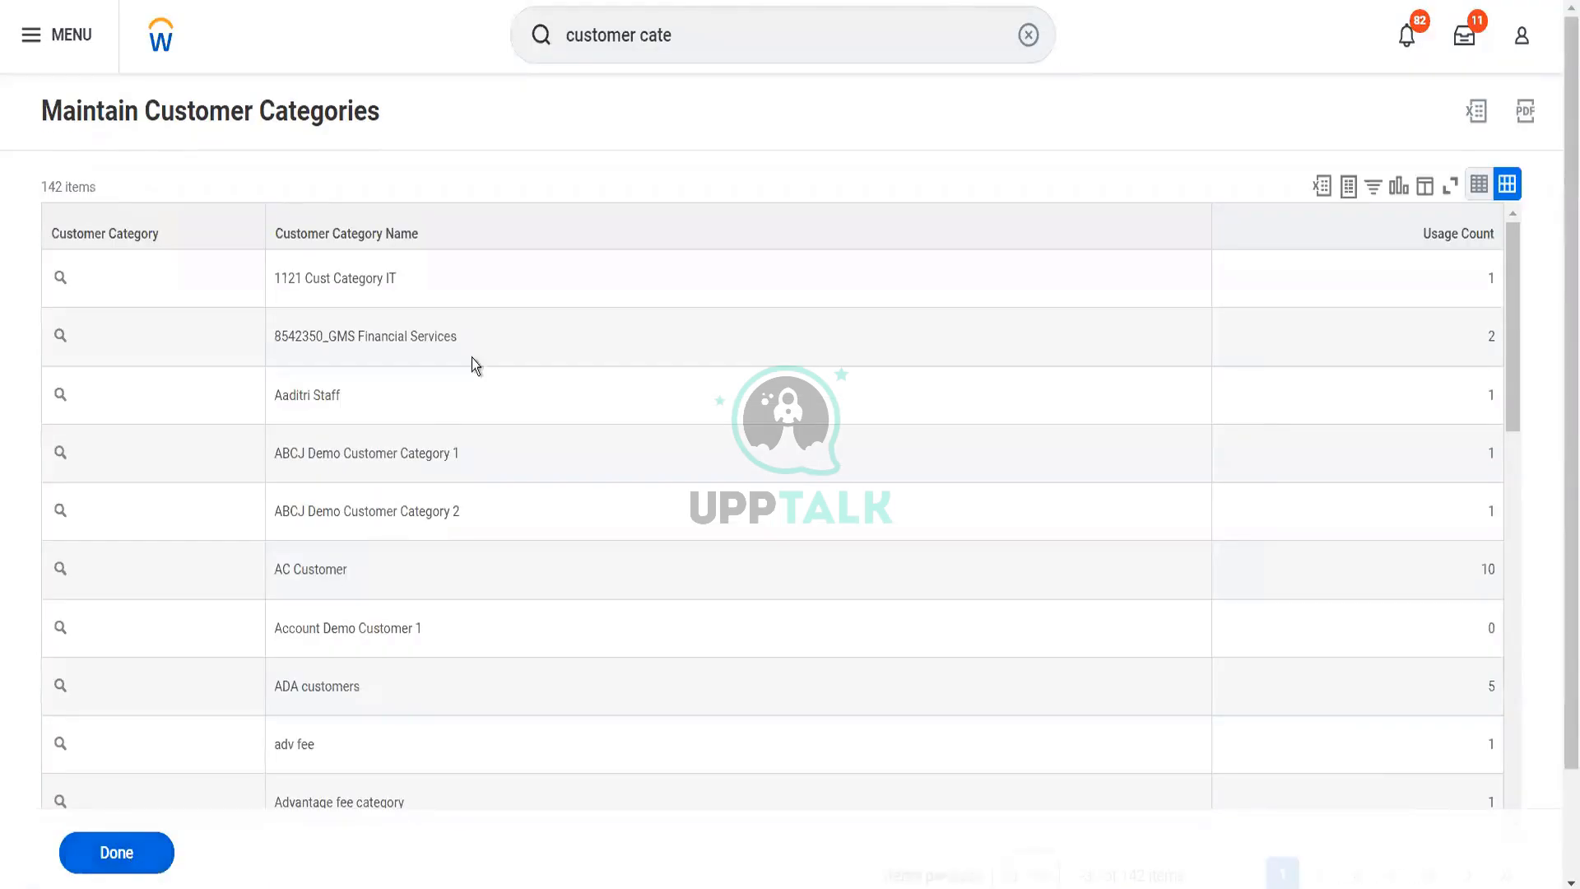
Search for "customer group" and open the Maintain Customer Groups task
{"action": "left_click", "coordinate": [686, 47]}
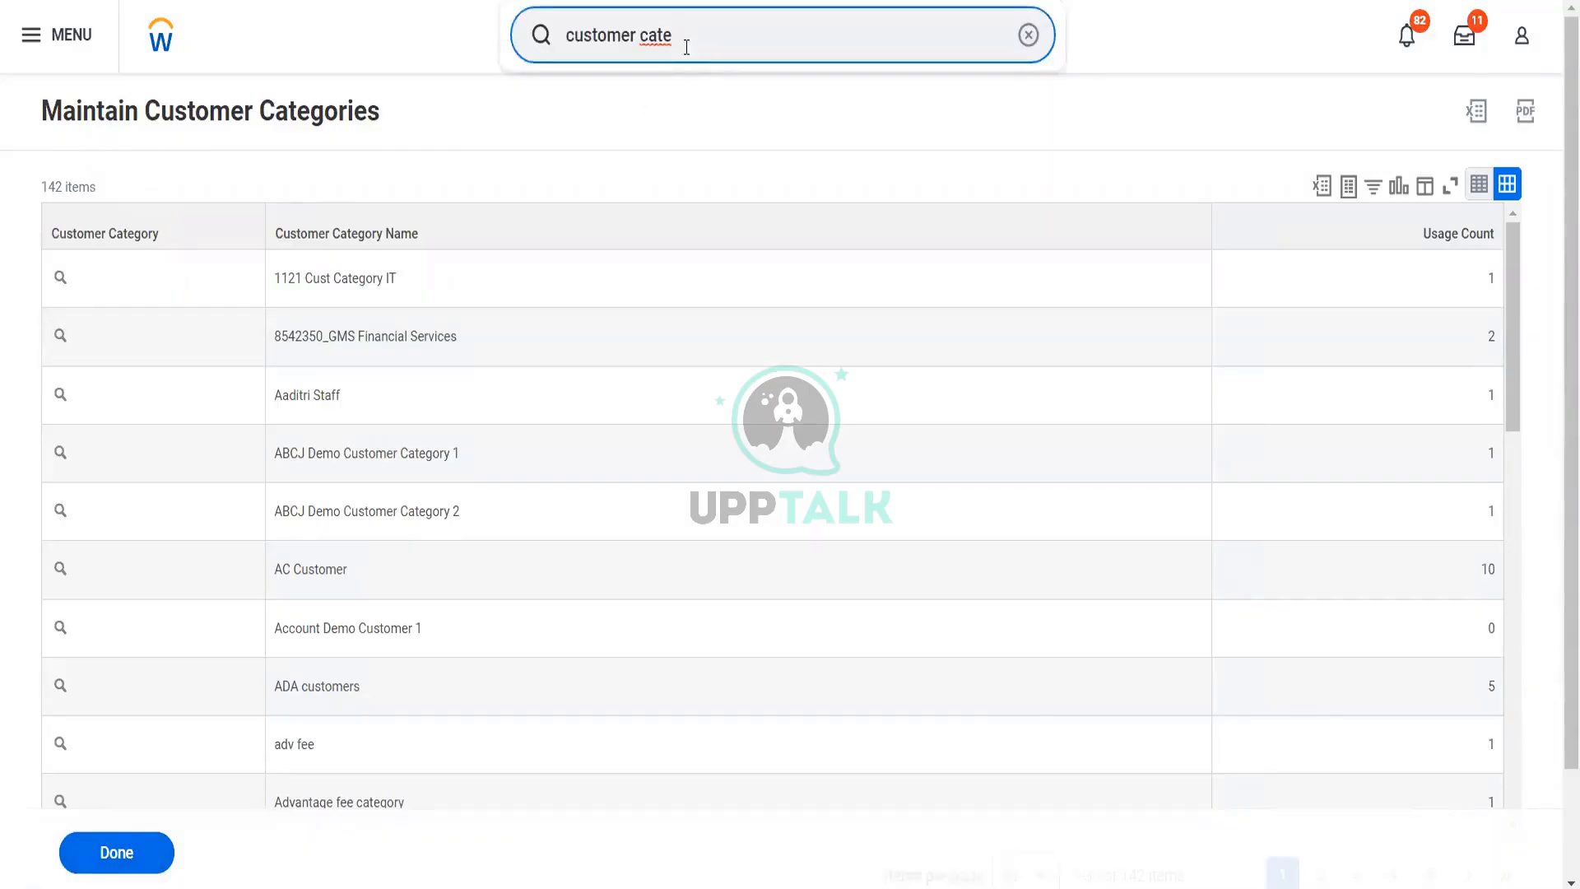
{"action": "key", "text": "BackSpace"}
{"action": "key", "text": "BackSpace"}
{"action": "key", "text": "BackSpace"}
{"action": "key", "text": "BackSpace"}
{"action": "type", "text": "group"}
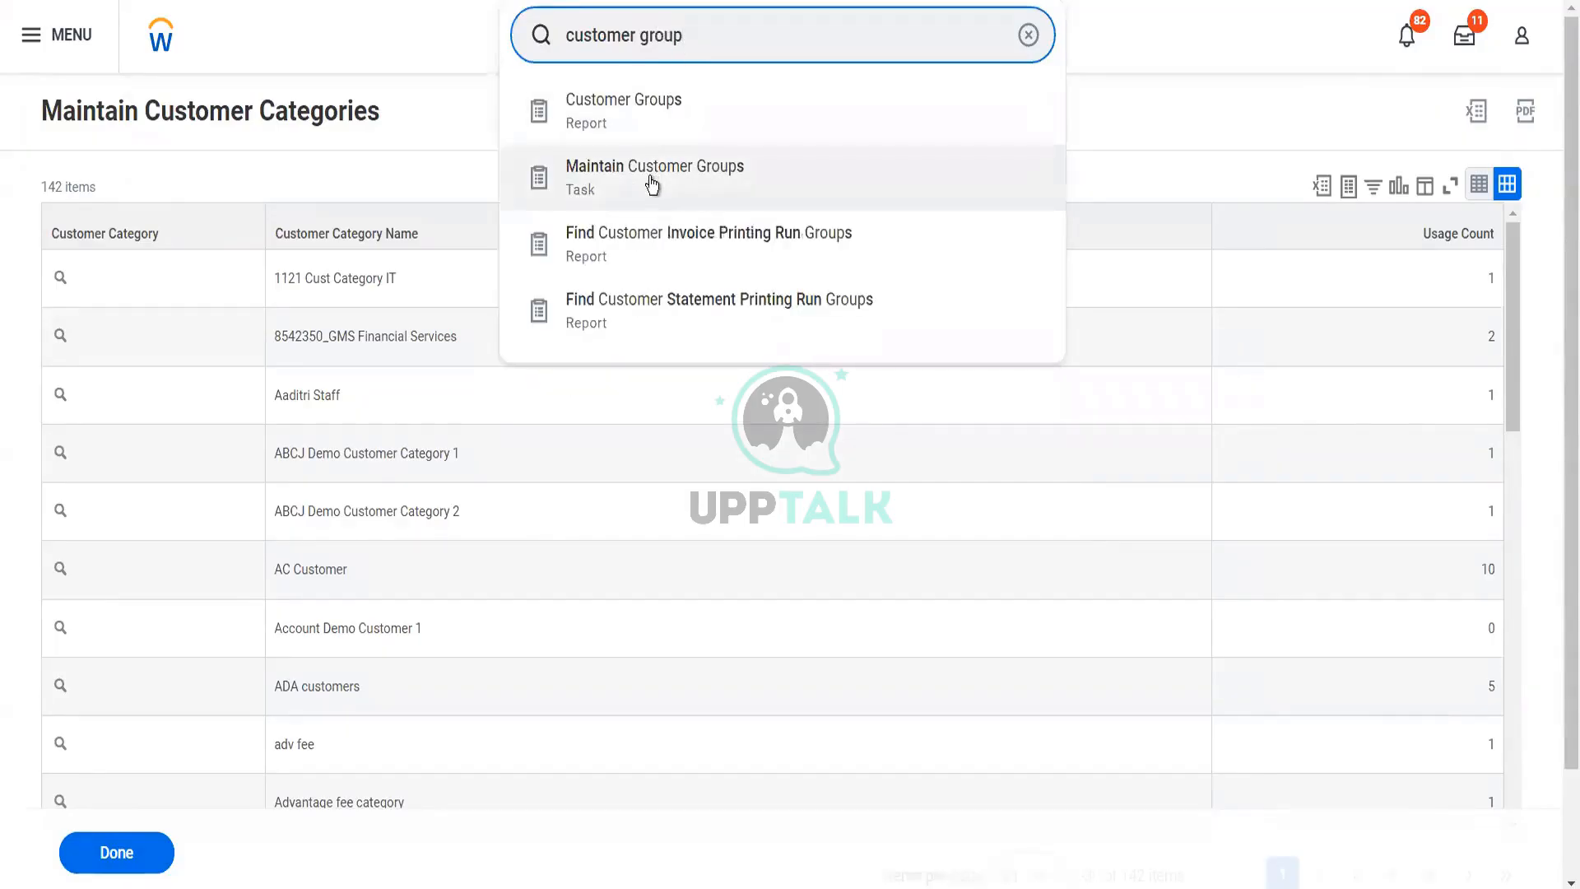
{"action": "left_click", "coordinate": [650, 178]}
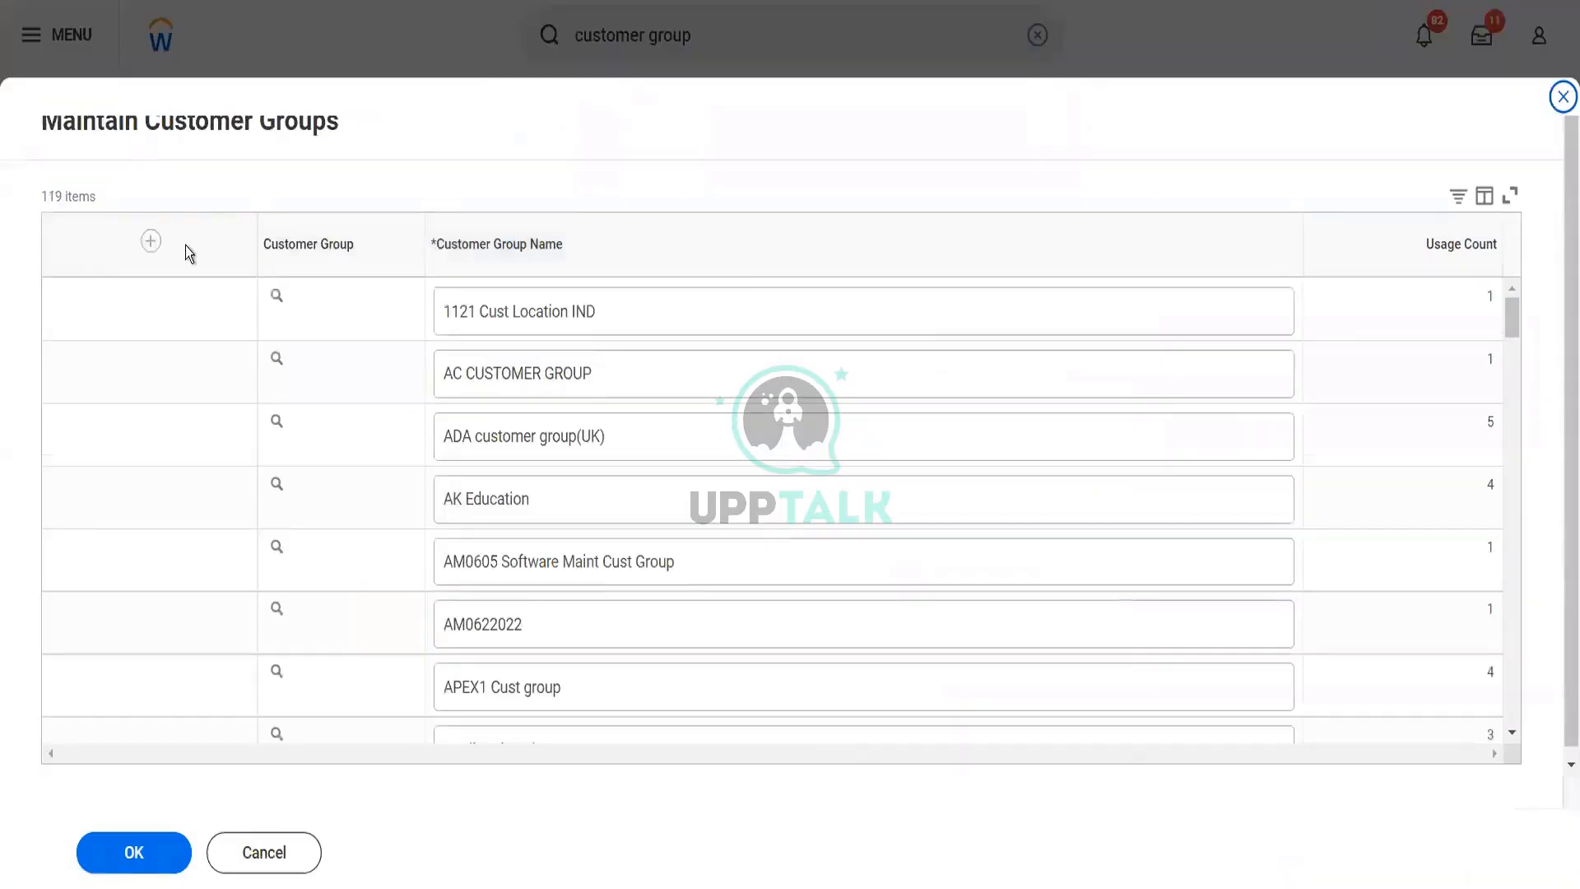
Add a new customer group named "Blinkit Global Customers" and save it
{"action": "left_click", "coordinate": [151, 241]}
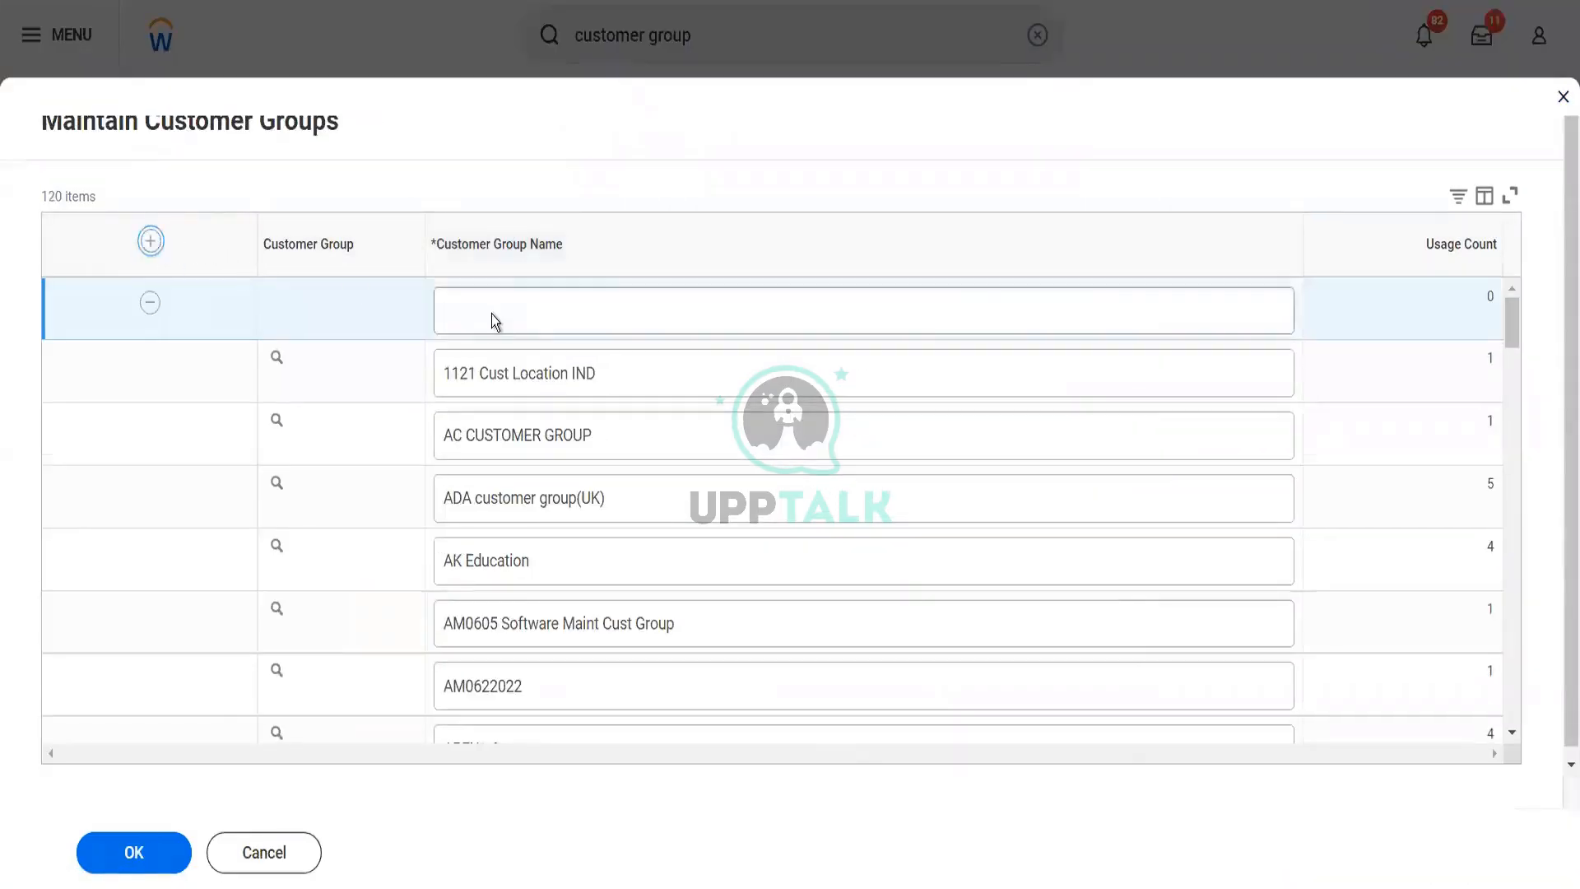
{"action": "left_click", "coordinate": [501, 318]}
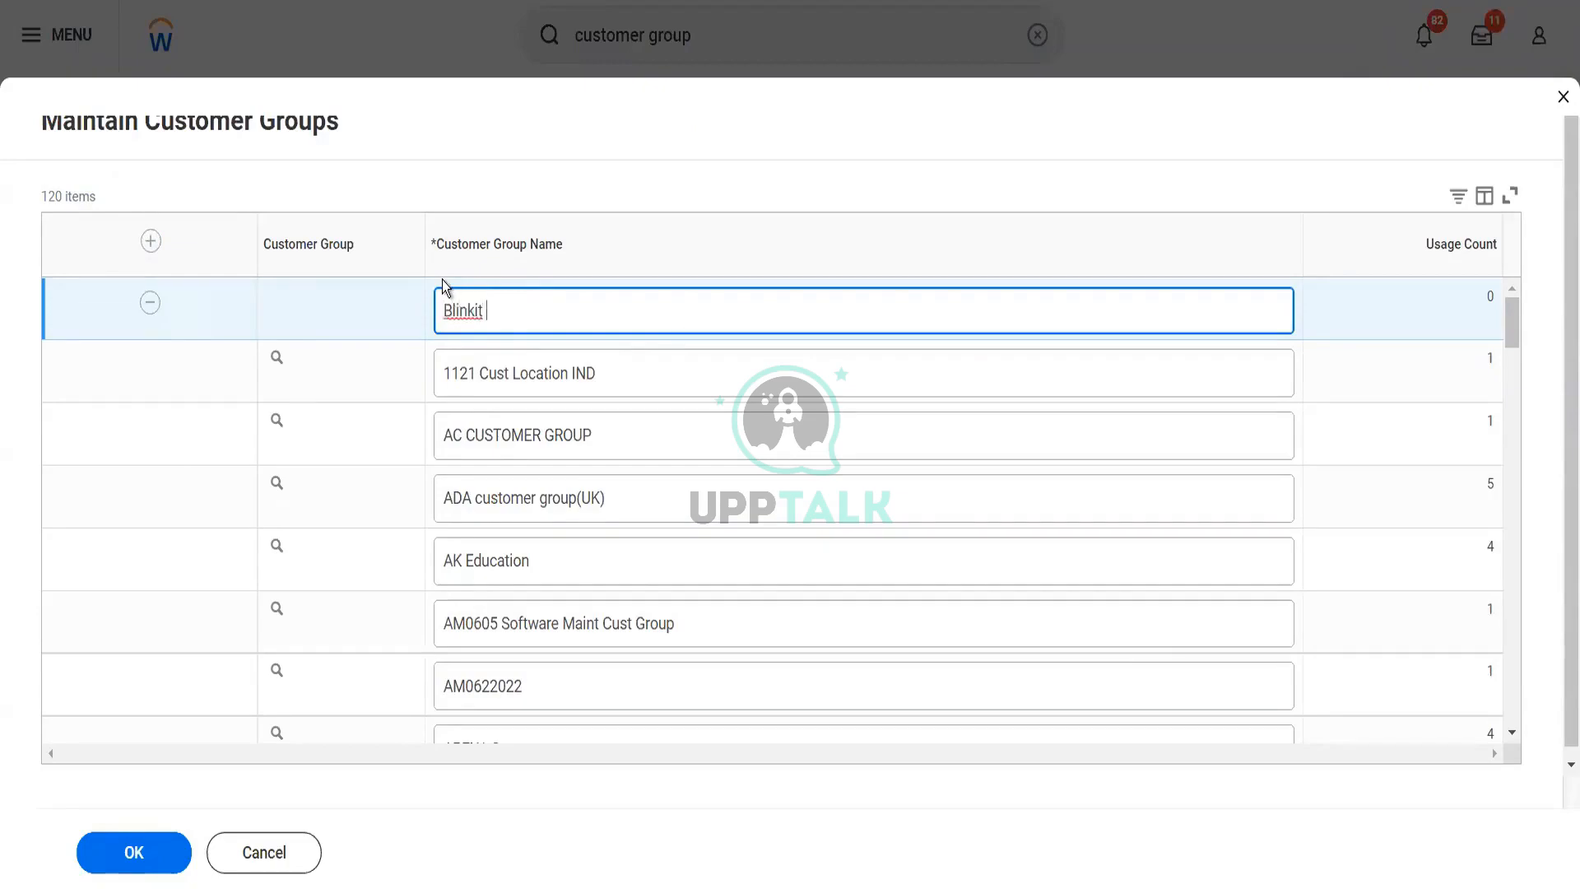
{"action": "type", "text": "Global Customer"}
{"action": "key", "text": "BackSpace"}
{"action": "key", "text": "BackSpace"}
{"action": "type", "text": "mers"}
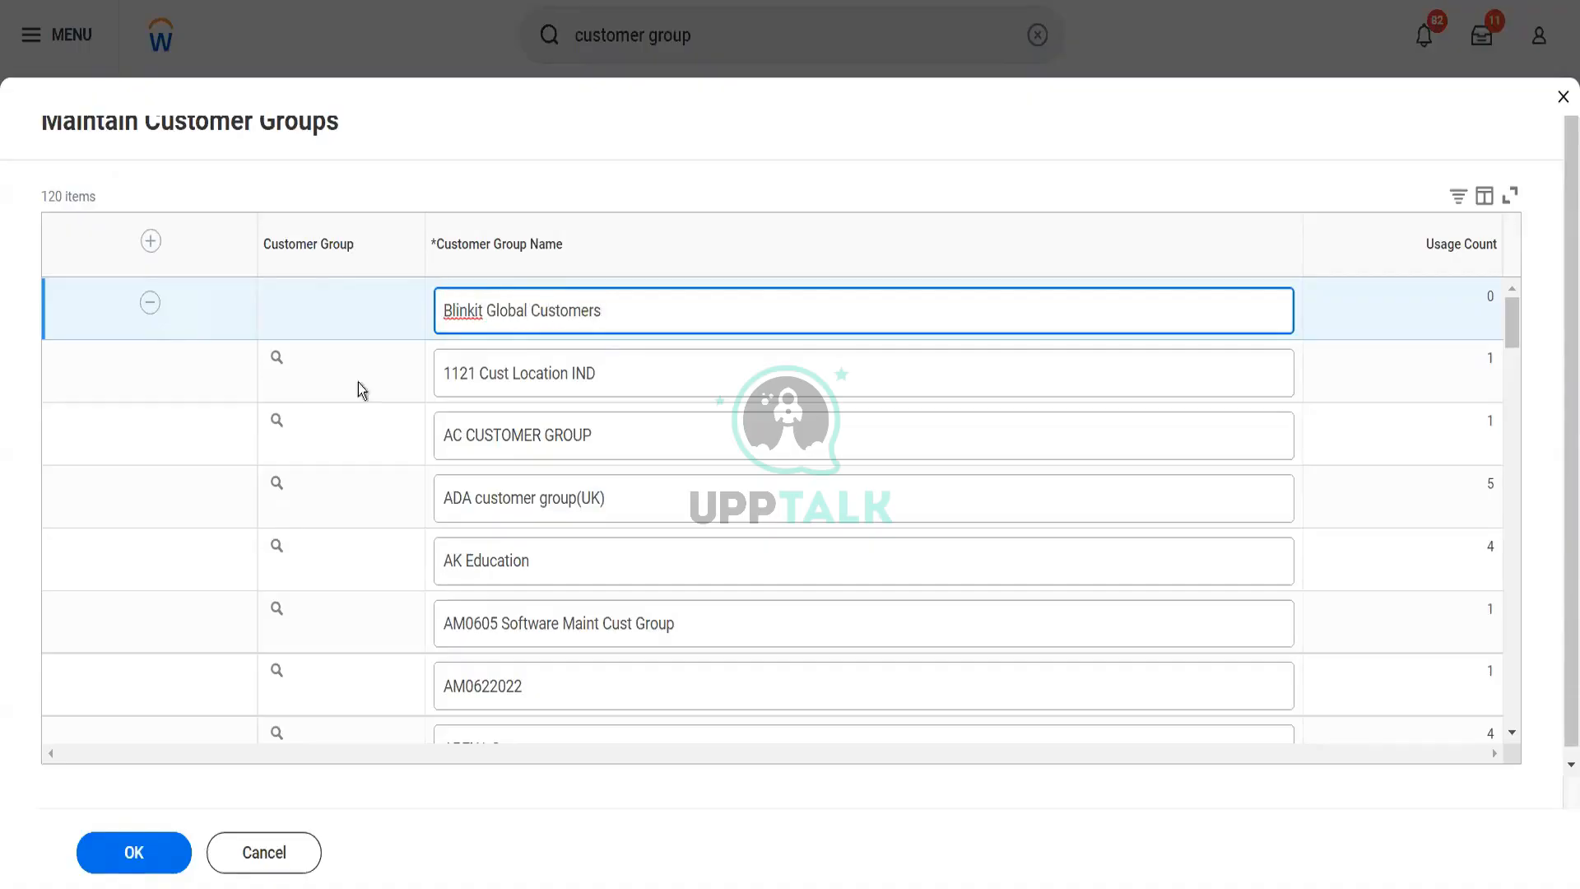
{"action": "left_click", "coordinate": [131, 856]}
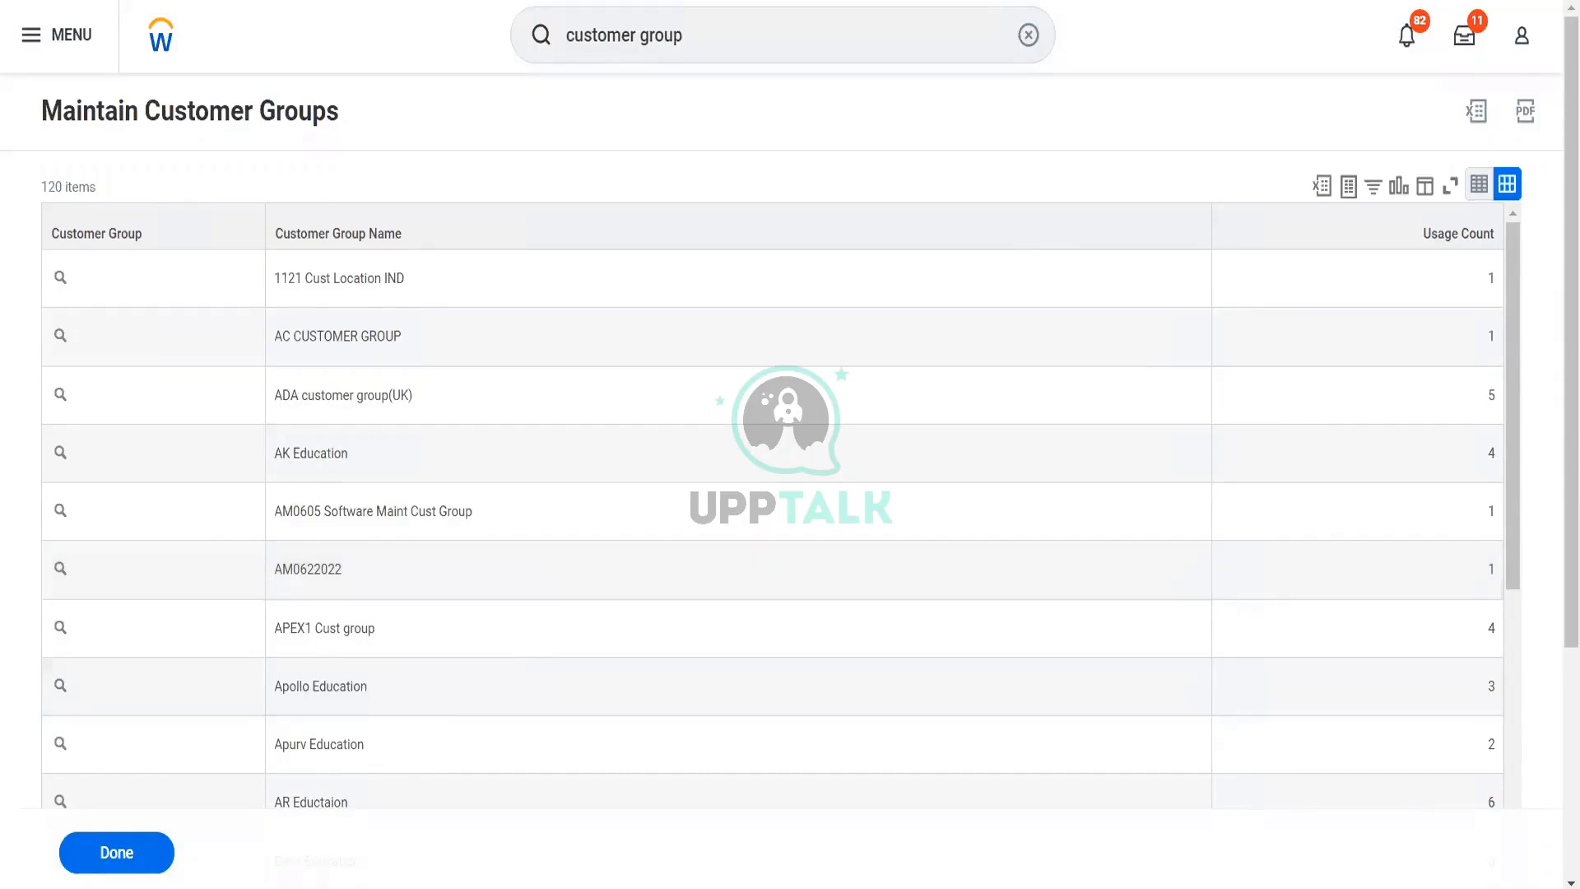
Open the Terminated Employees Eligible for Benefits workbook from the Downloads folder in Excel and add a blank sheet to it
{"action": "key", "text": "super+e"}
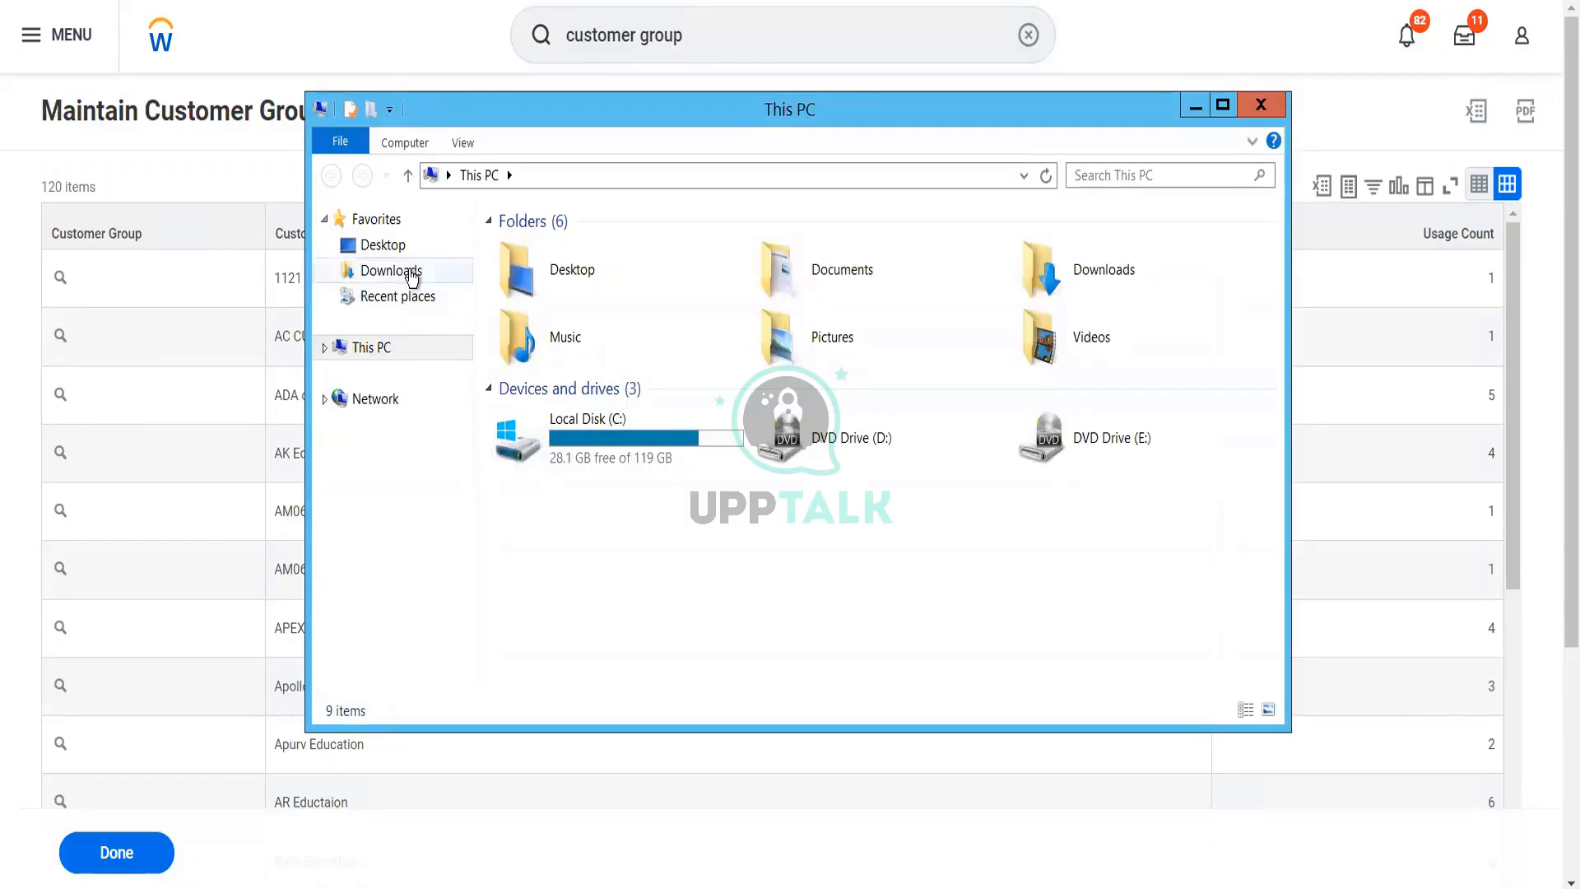
{"action": "left_click", "coordinate": [411, 272]}
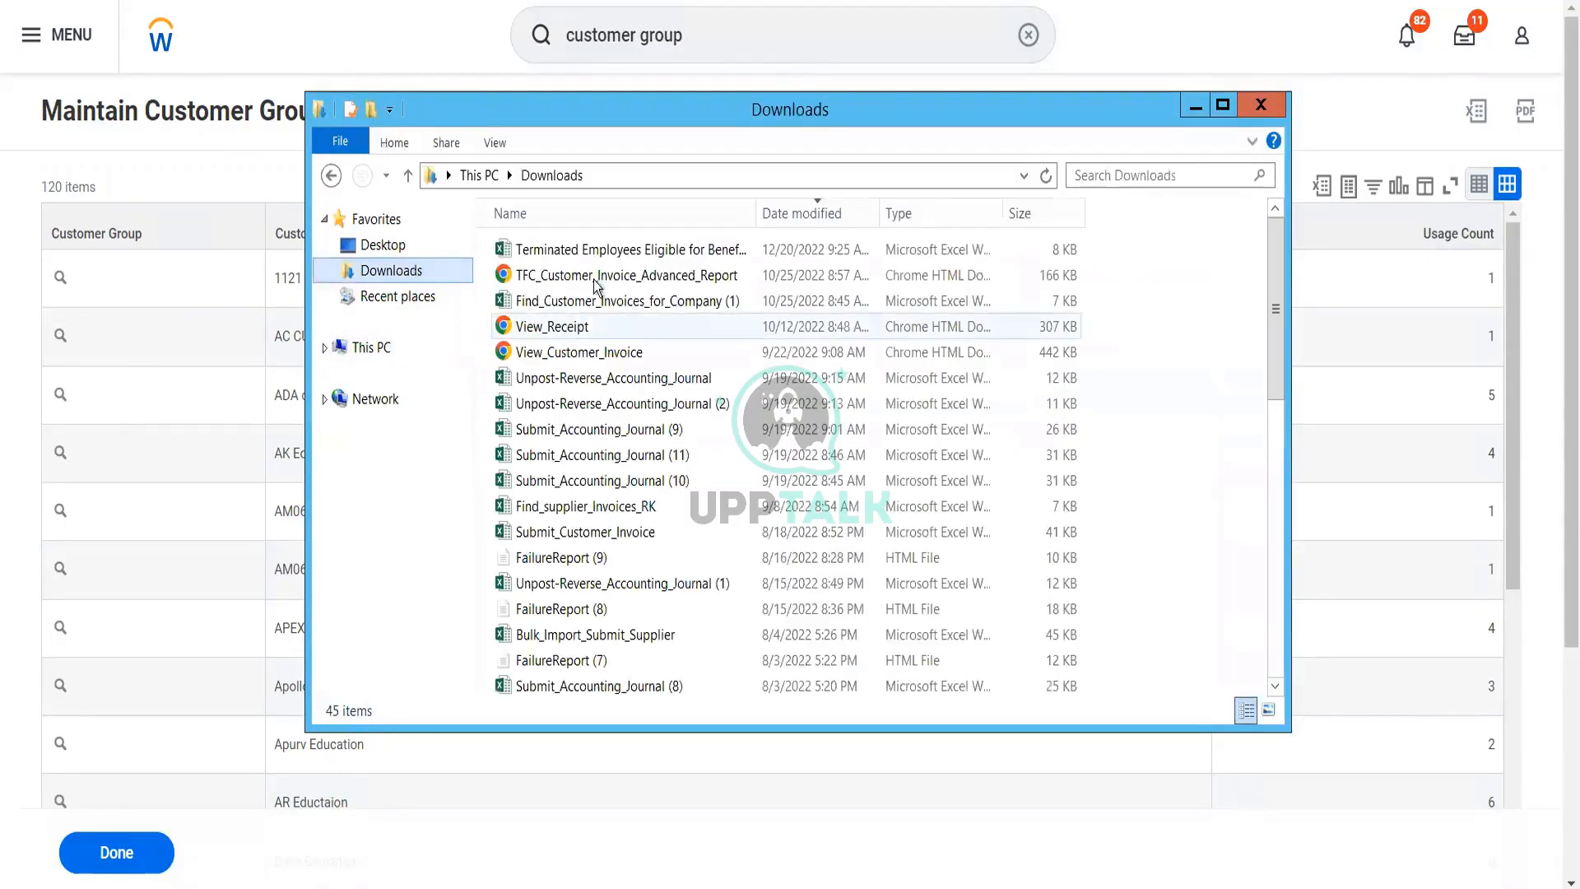
{"action": "left_click", "coordinate": [596, 257]}
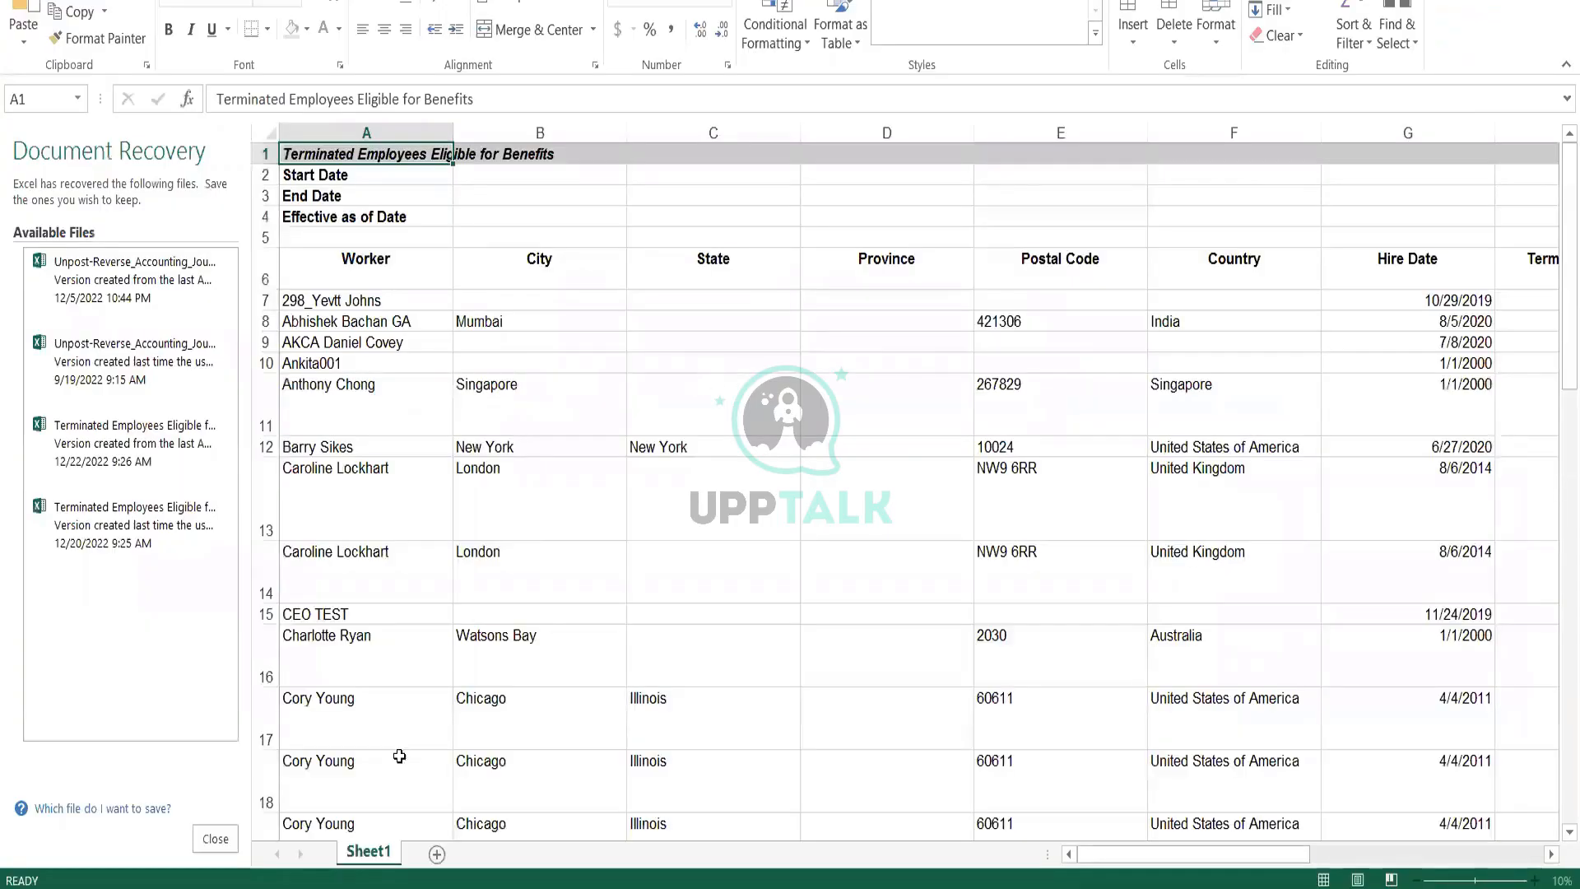
{"action": "left_click", "coordinate": [438, 854]}
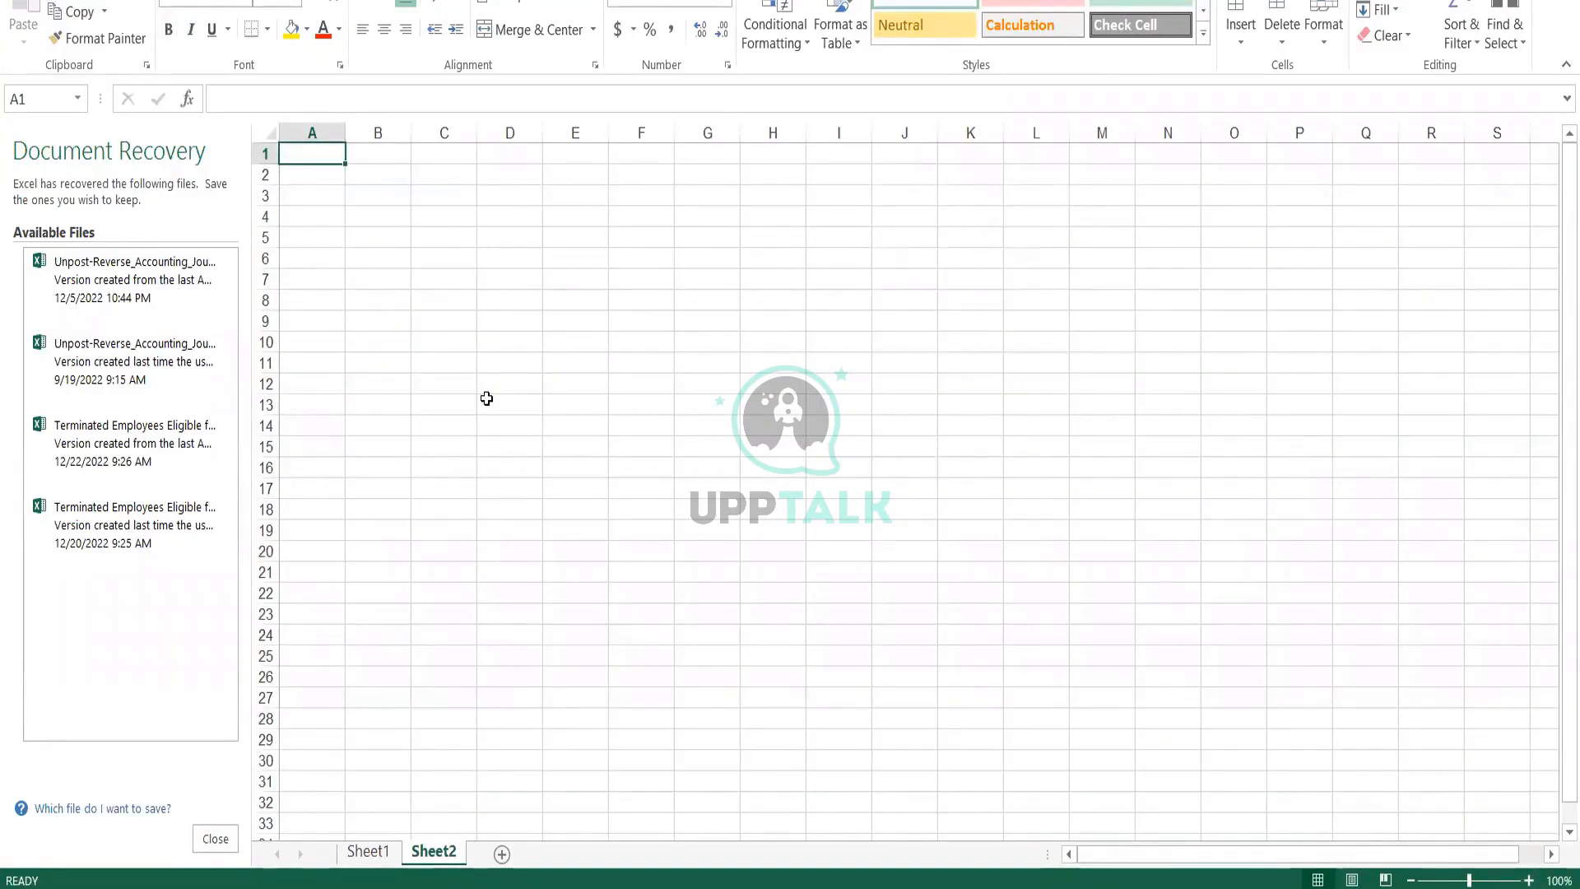
Enter "Customer A" in cell A1 and "Customer B" in cell A2 of the new sheet
{"action": "type", "text": "Customer"}
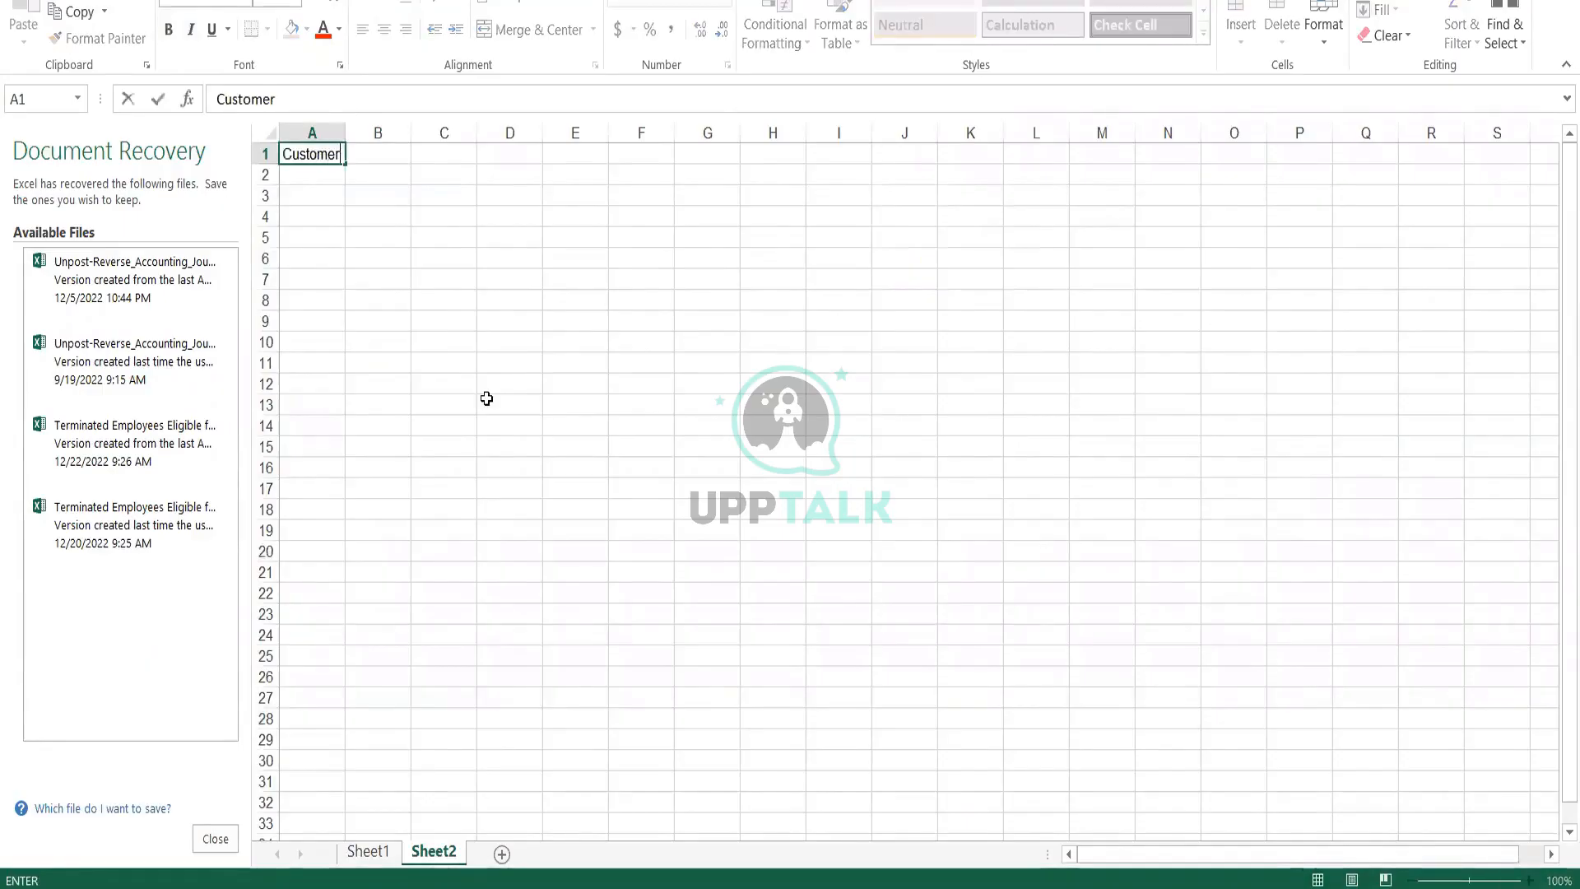
{"action": "key", "text": "Return"}
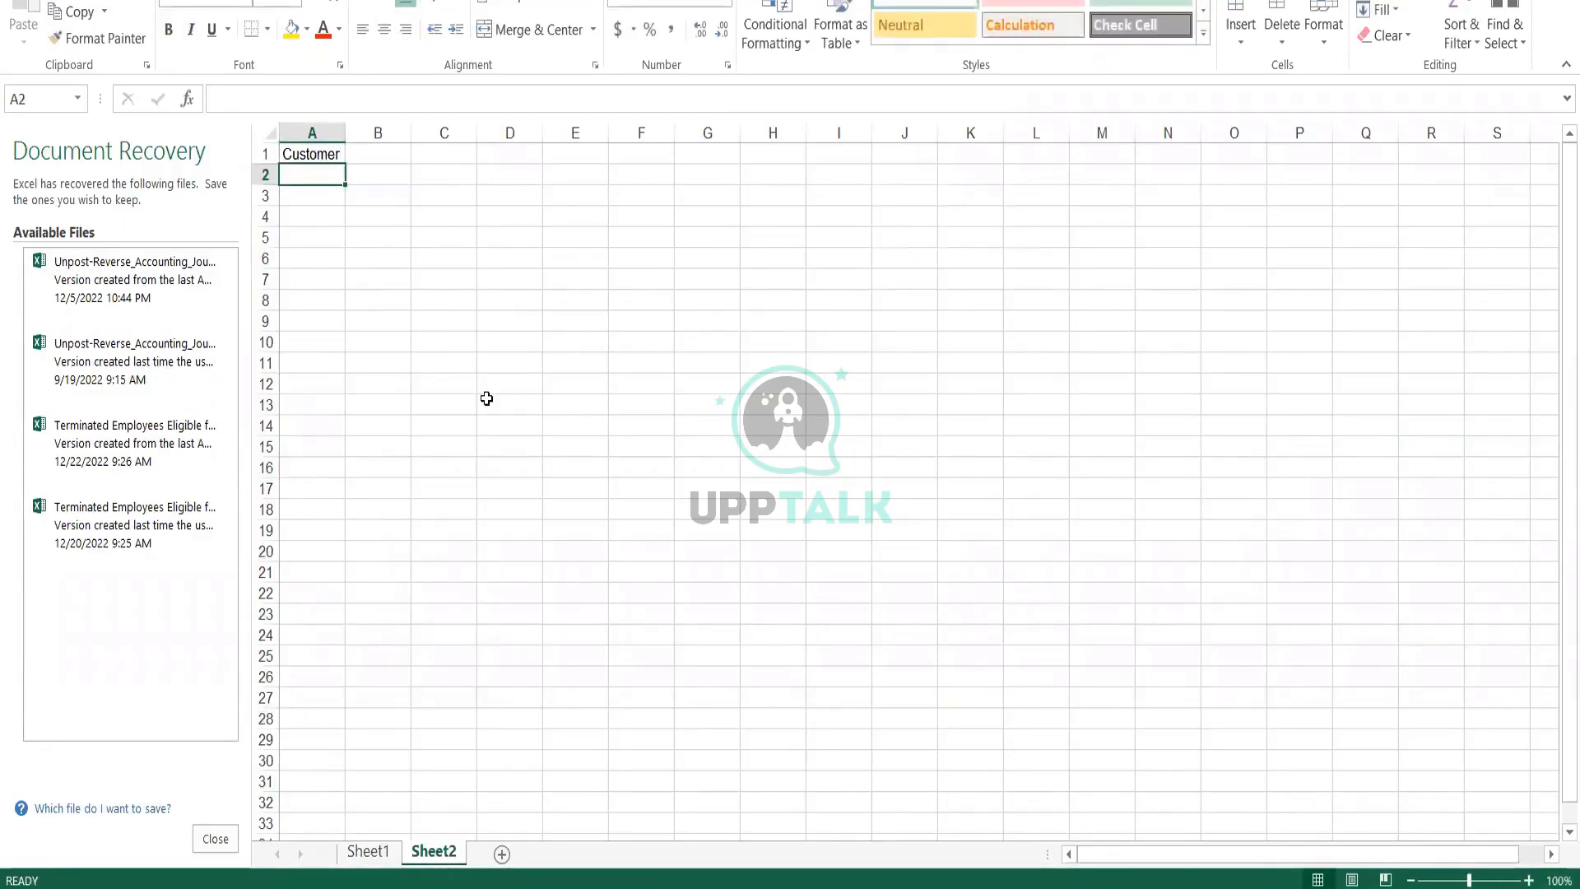
{"action": "key", "text": "Up"}
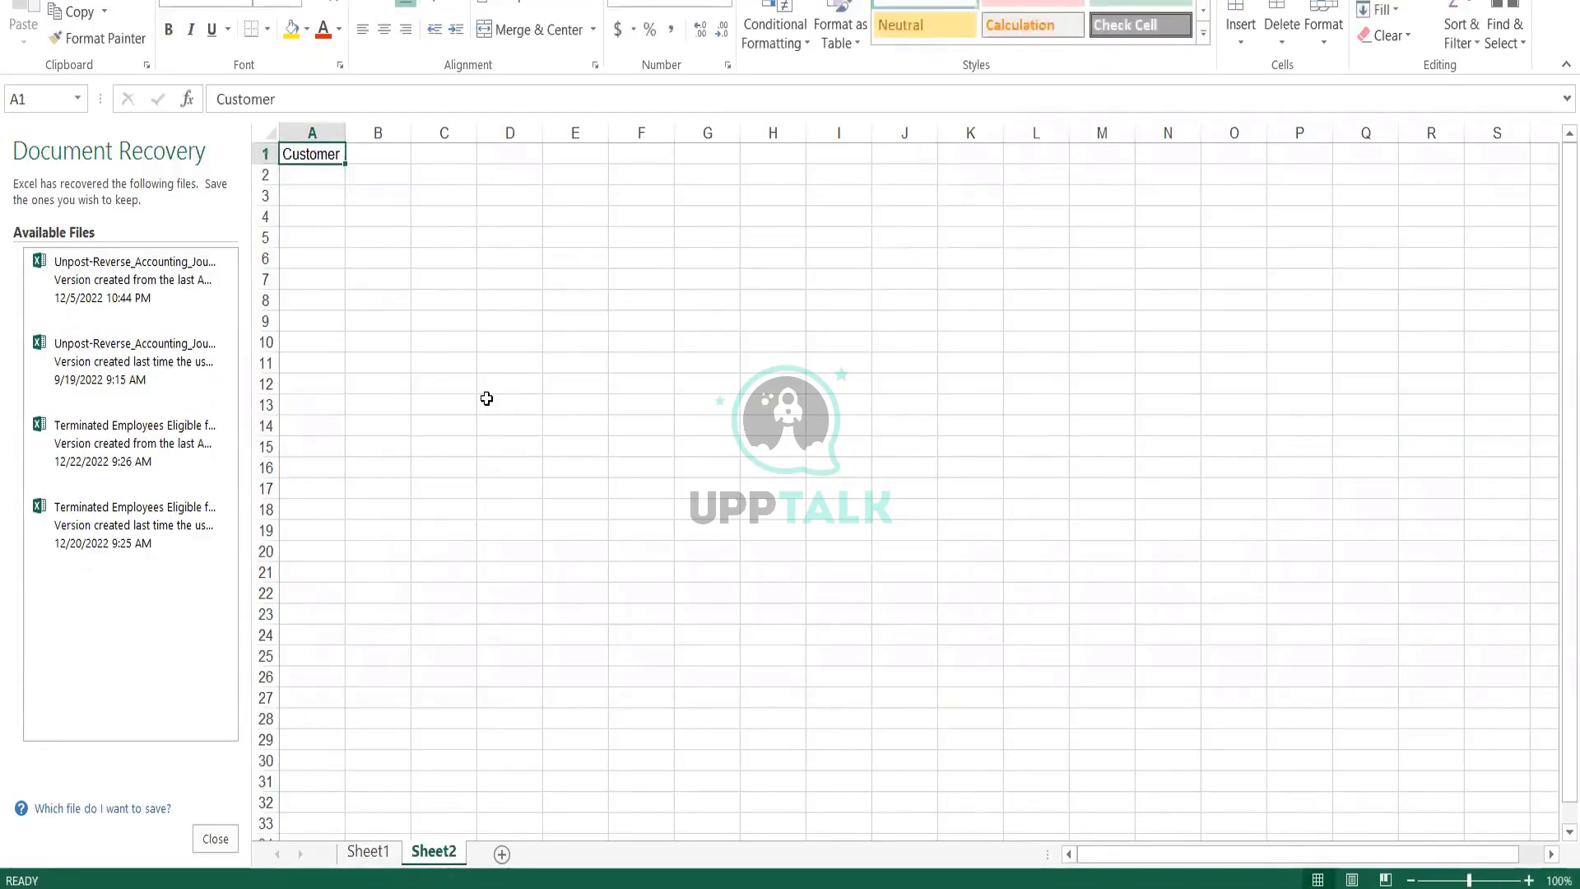
{"action": "left_click", "coordinate": [397, 111]}
{"action": "type", "text": "A"}
{"action": "key", "text": "Return"}
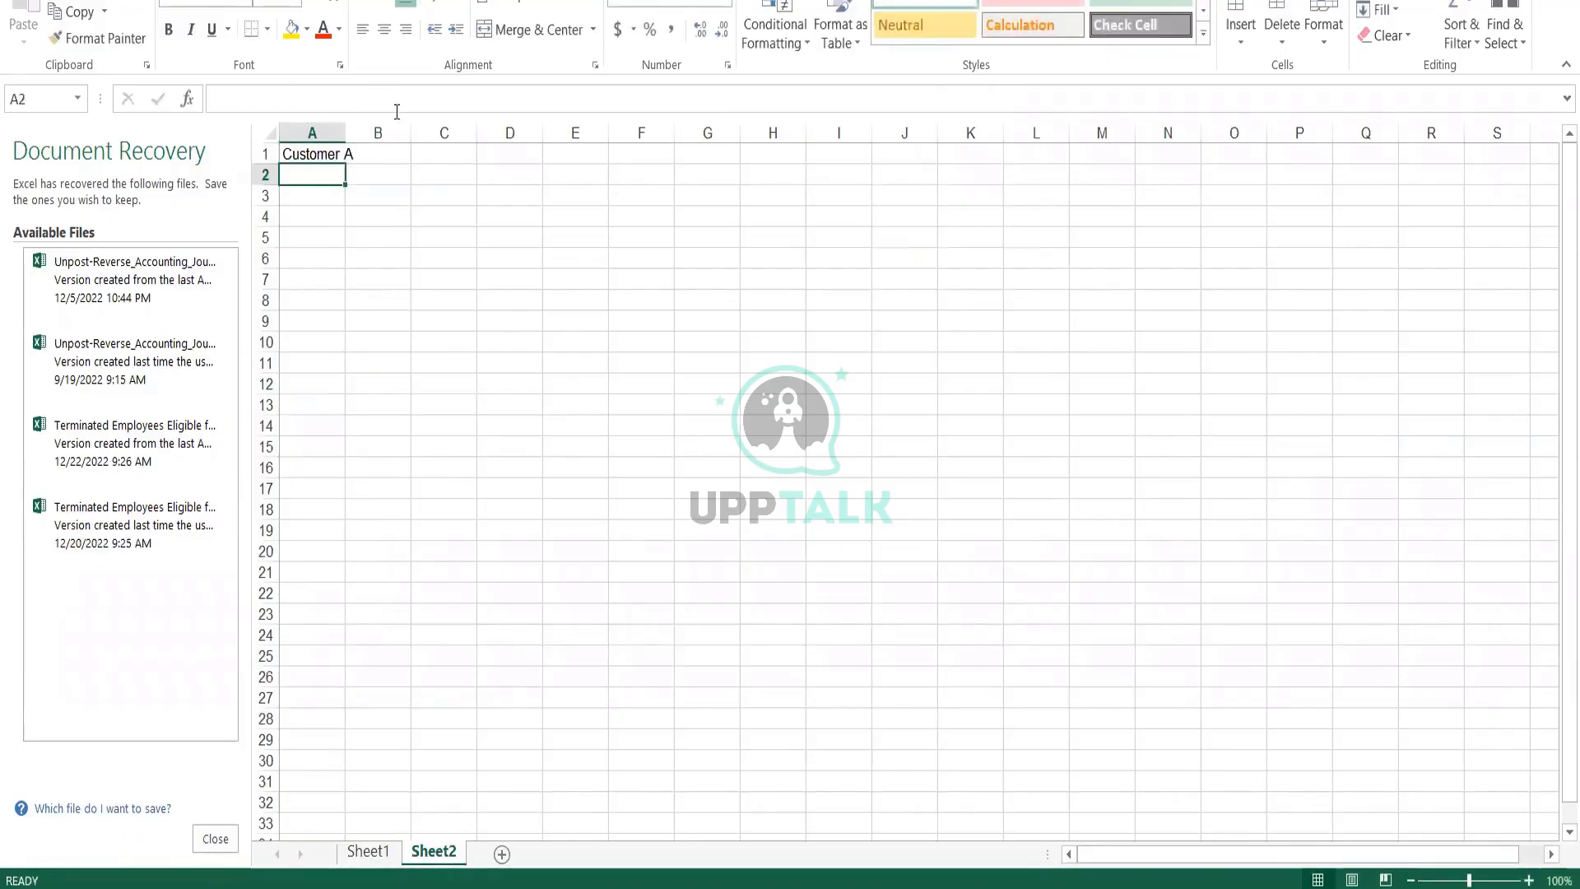
{"action": "key", "text": "ctrl+d"}
{"action": "left_click", "coordinate": [388, 100]}
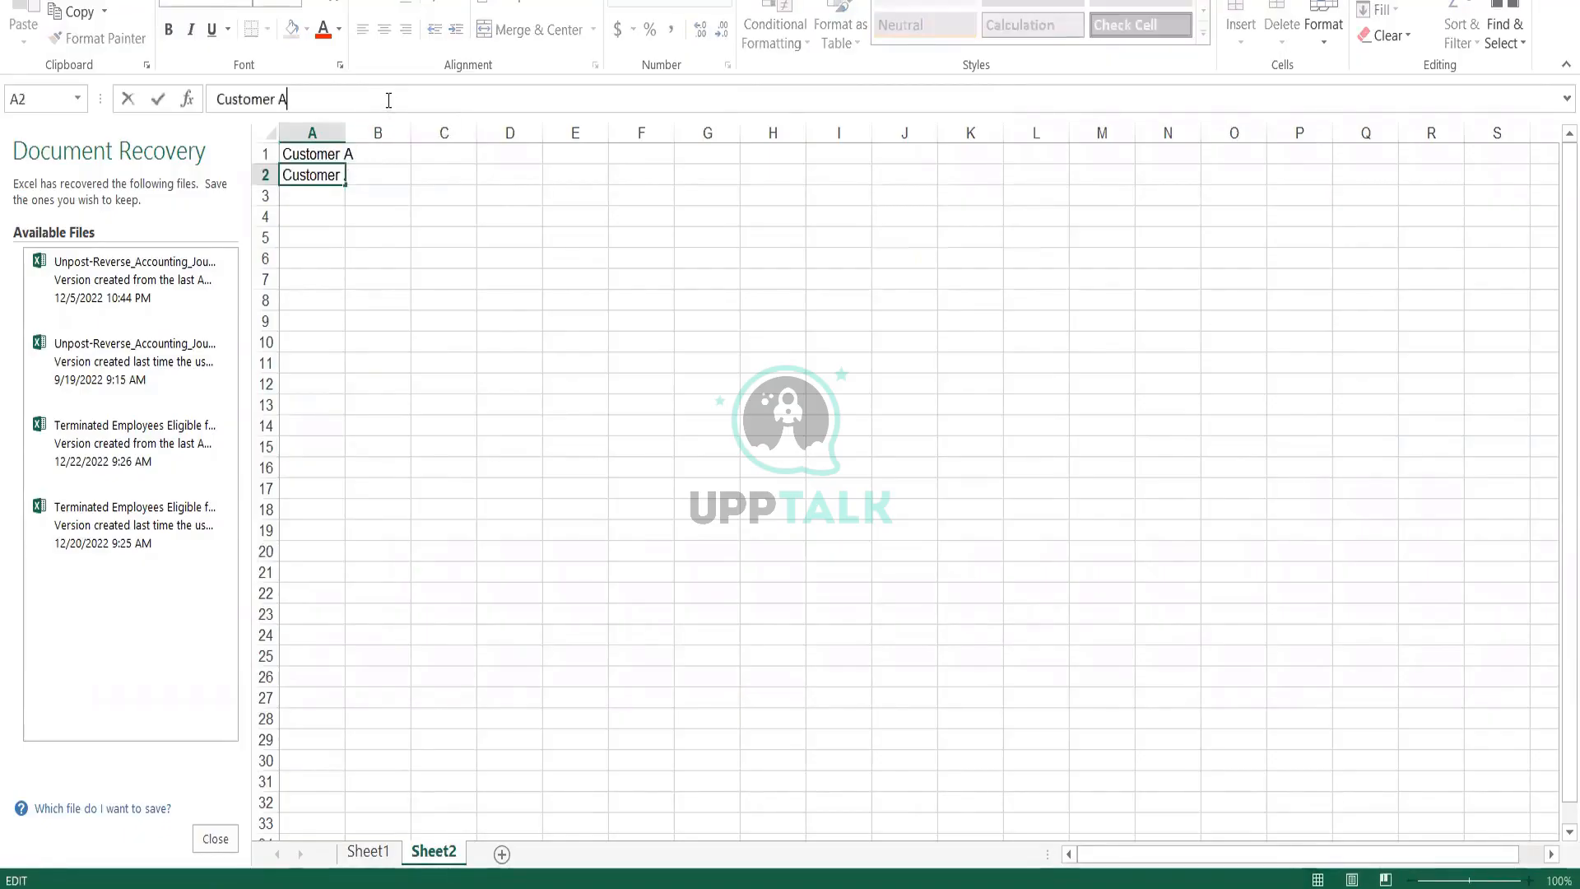
{"action": "key", "text": "BackSpace"}
{"action": "type", "text": "B"}
{"action": "key", "text": "Return"}
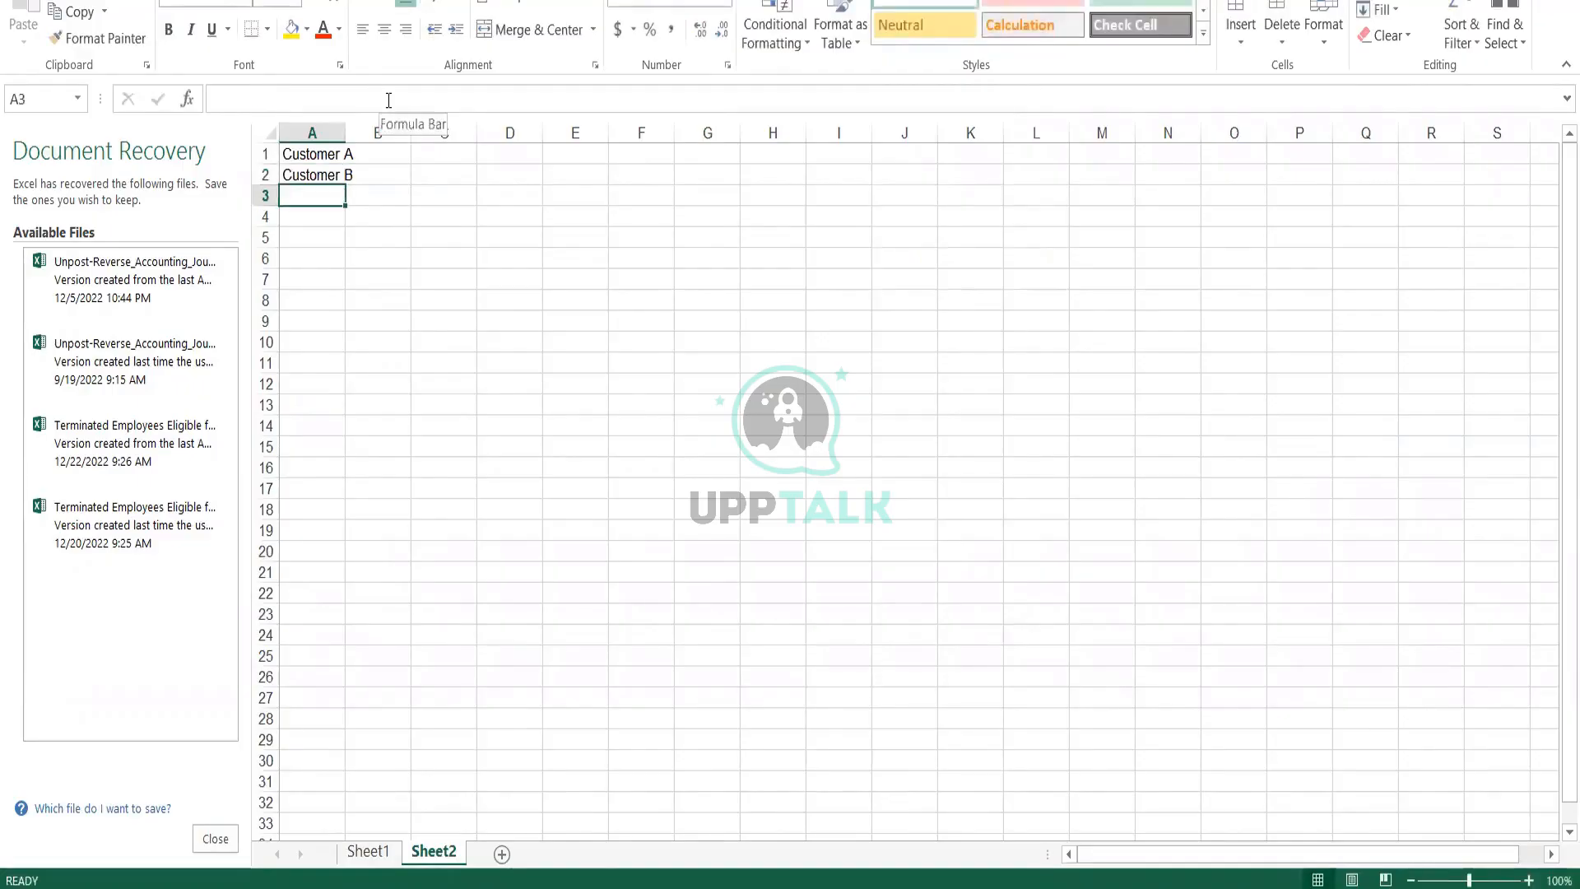
Enter "Customer C" in A3 and "Customer D" in A4, and widen column A to fit the names
{"action": "key", "text": "ctrl+d"}
{"action": "left_click", "coordinate": [382, 100]}
{"action": "key", "text": "BackSpace"}
{"action": "type", "text": "Customer C"}
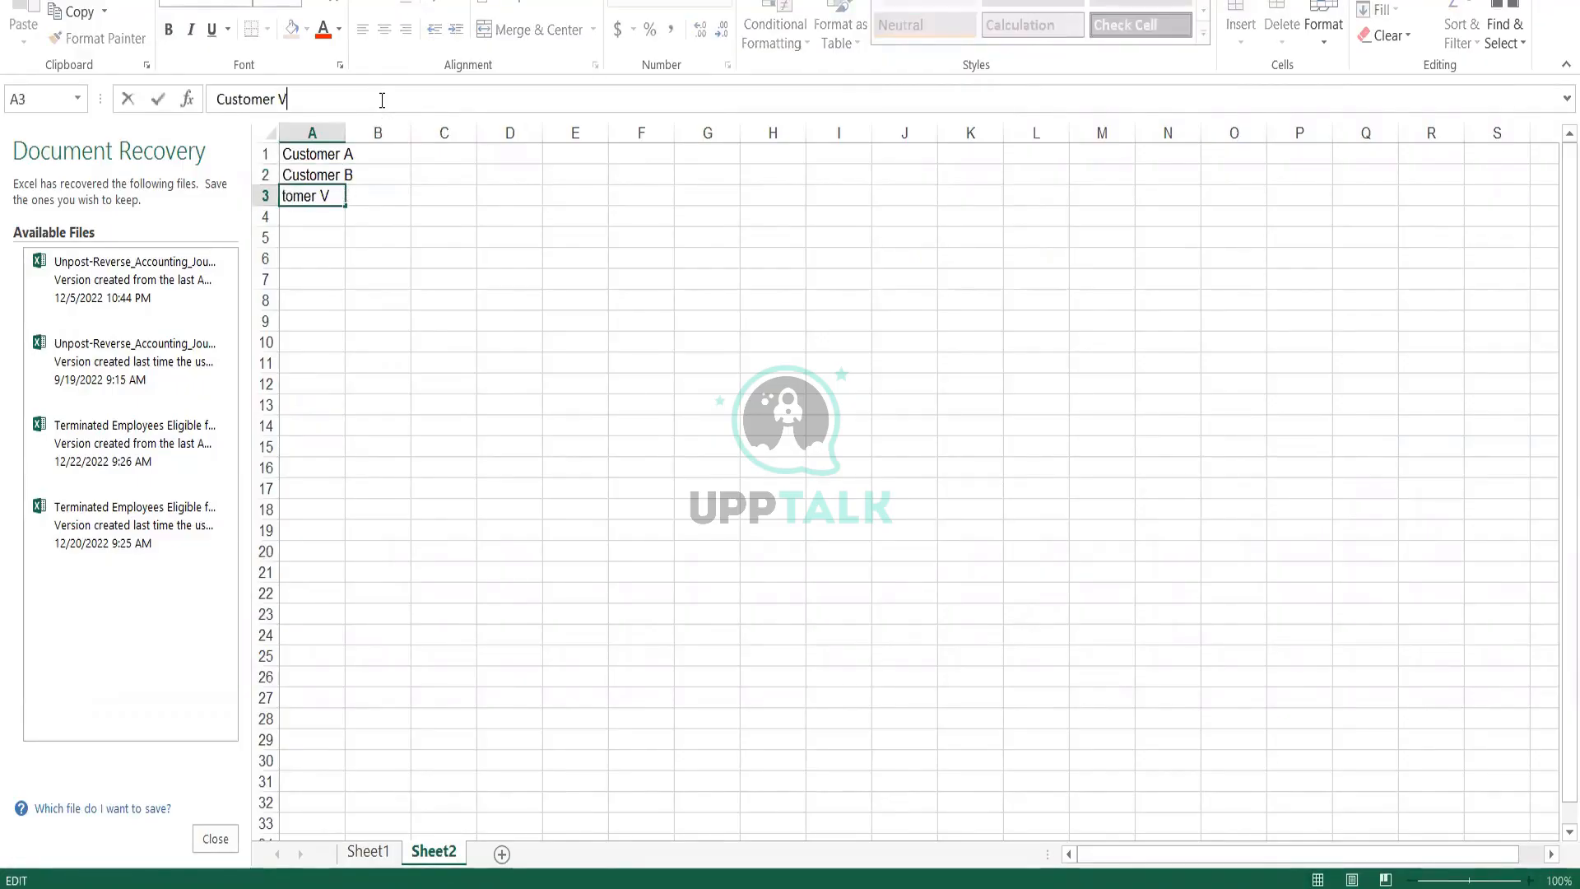
{"action": "key", "text": "Return"}
{"action": "key", "text": "ctrl+d"}
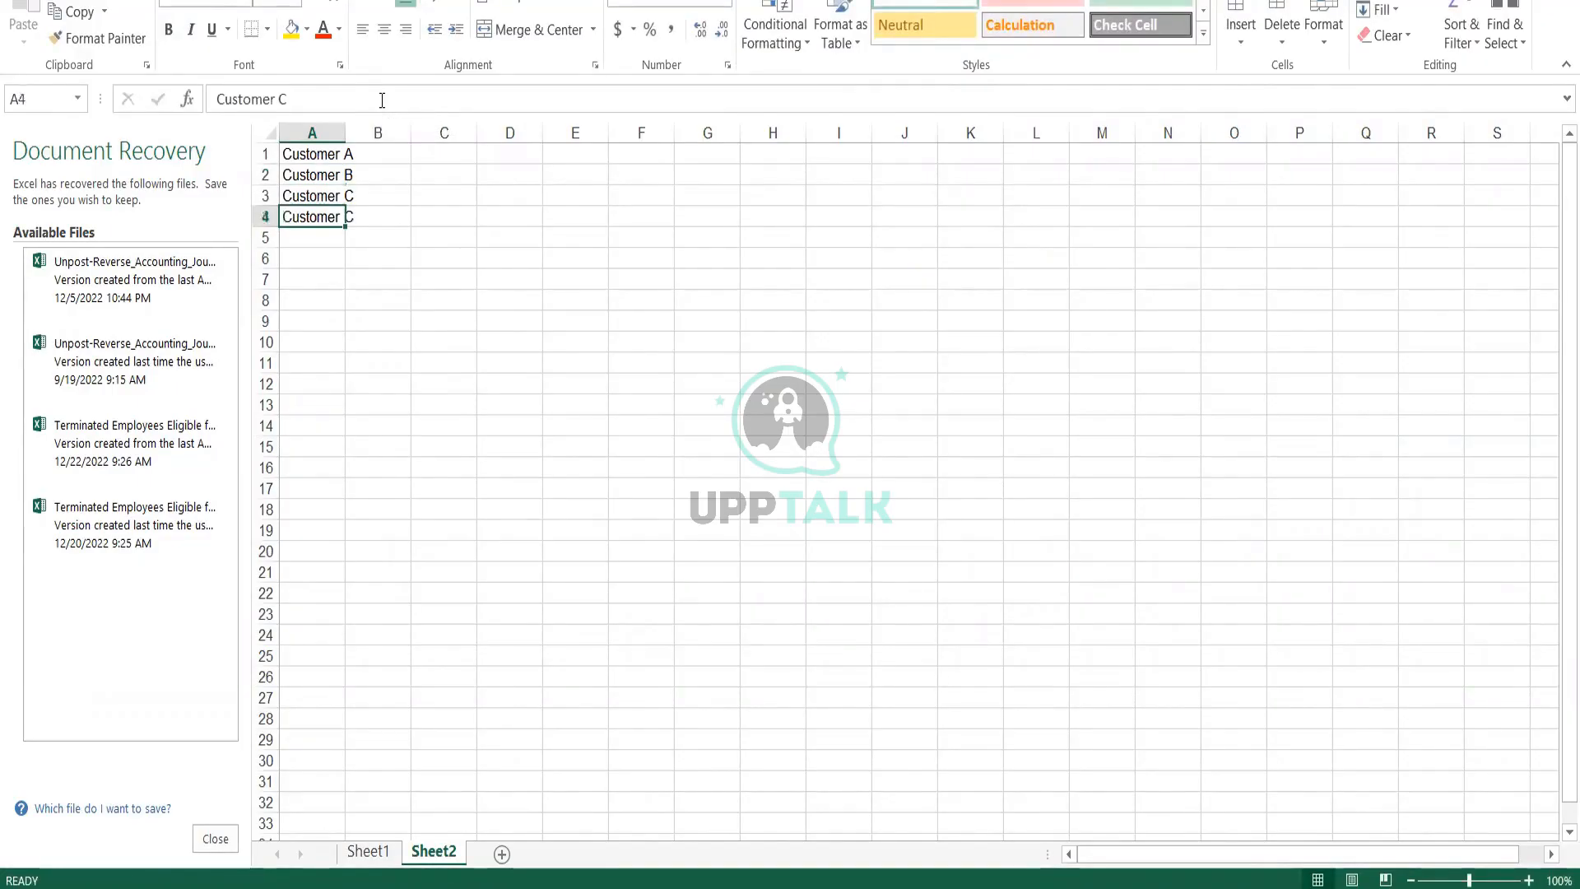
{"action": "left_click", "coordinate": [382, 100]}
{"action": "key", "text": "BackSpace"}
{"action": "type", "text": "D"}
{"action": "key", "text": "Return"}
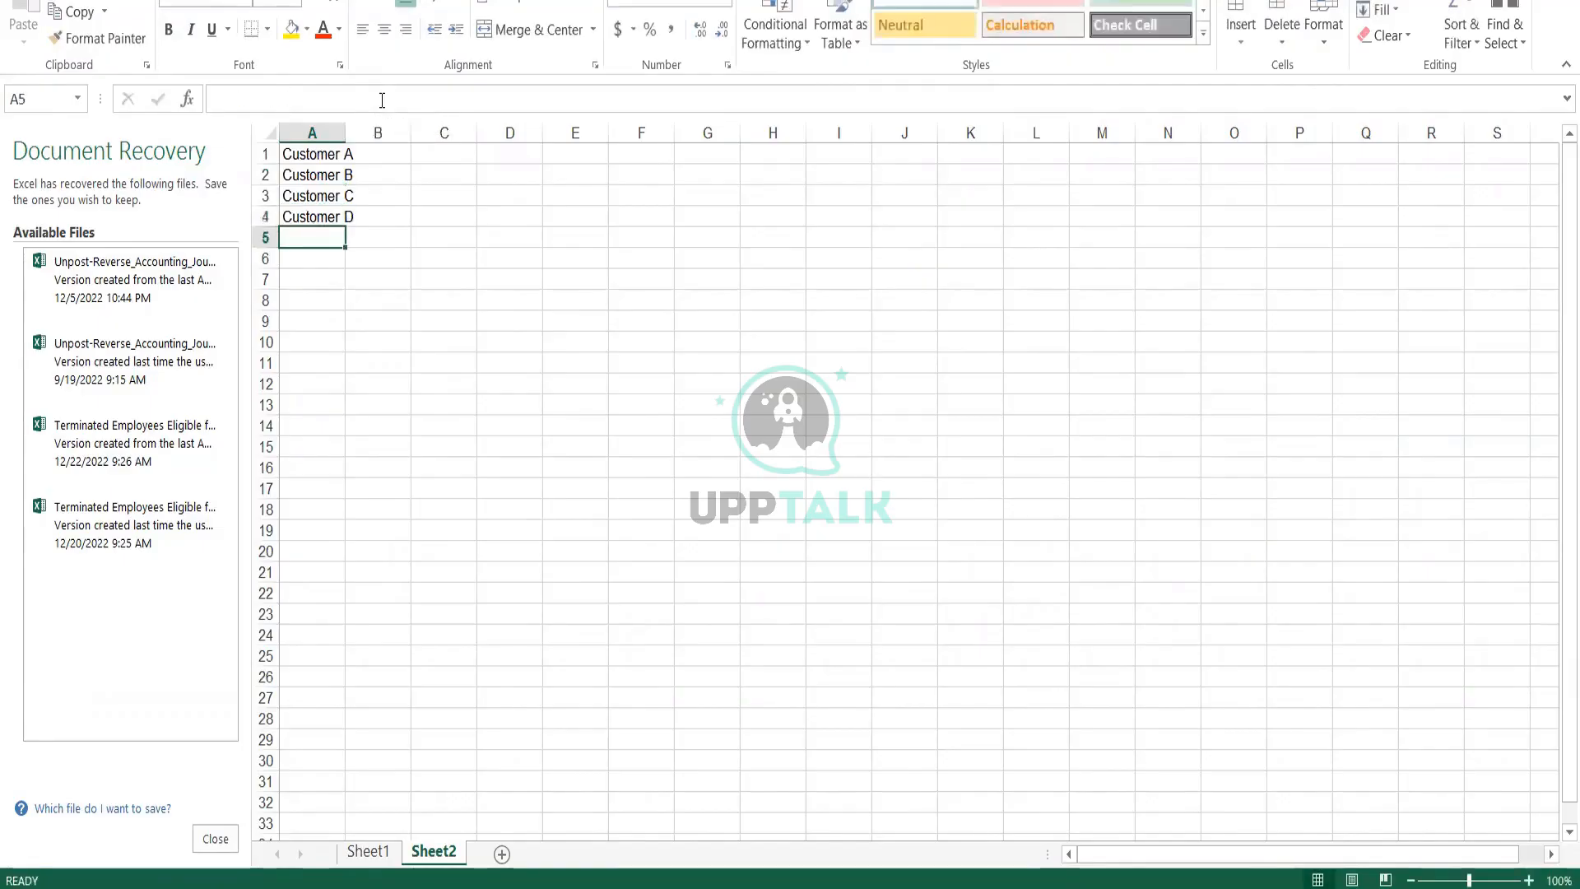
{"action": "left_click", "coordinate": [347, 130]}
{"action": "left_click_drag", "start_coordinate": [347, 131], "coordinate": [359, 130]}
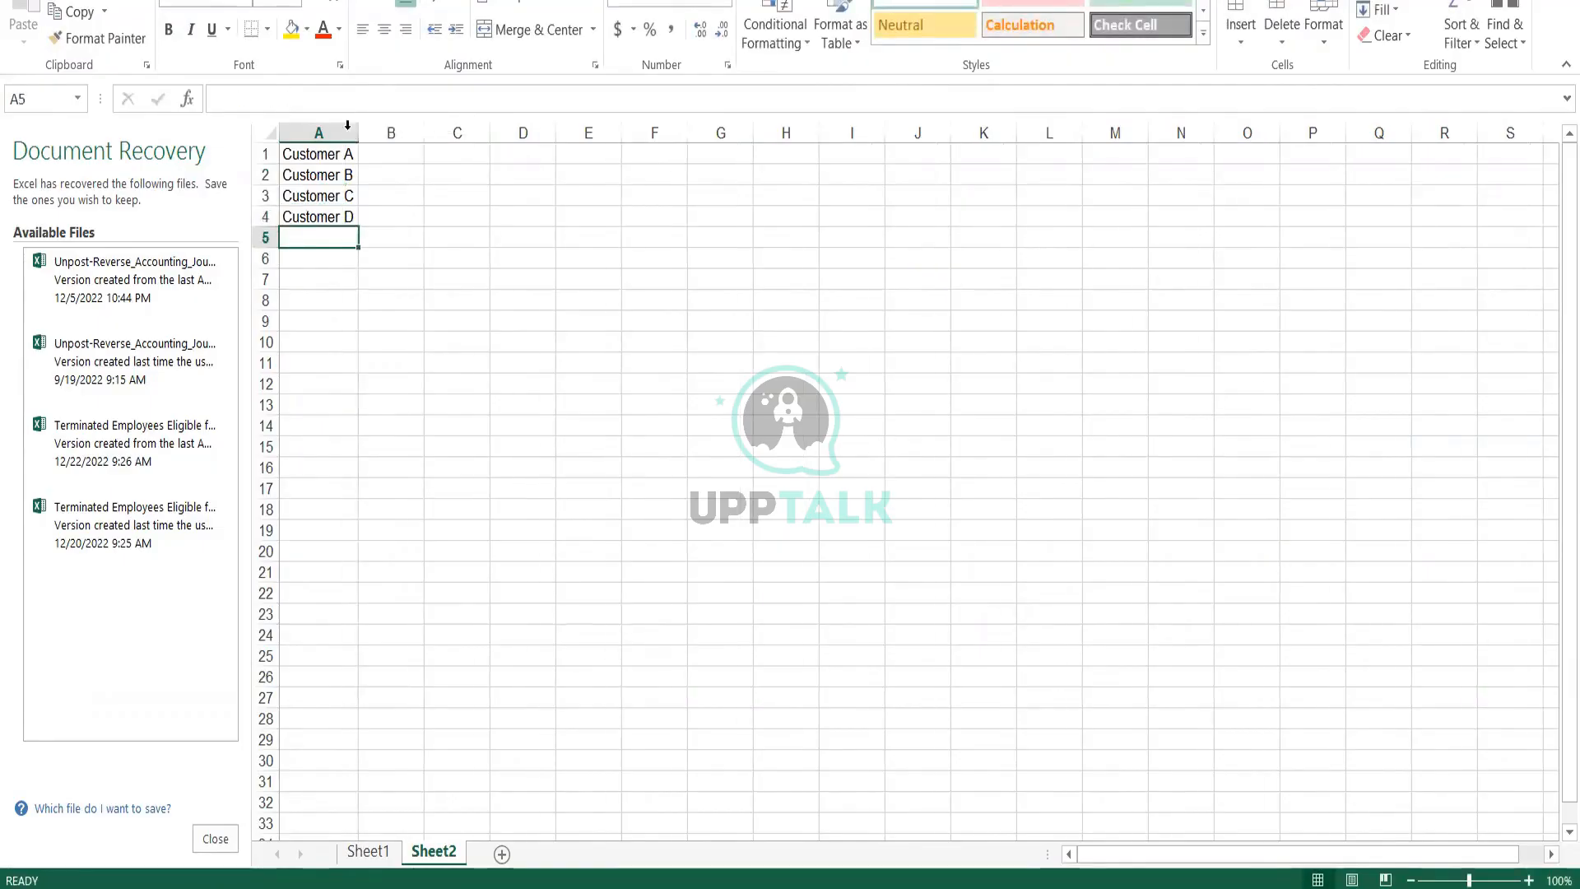
Enter "IT" beside each of the four customers in cells B1 to B4
{"action": "left_click", "coordinate": [386, 155]}
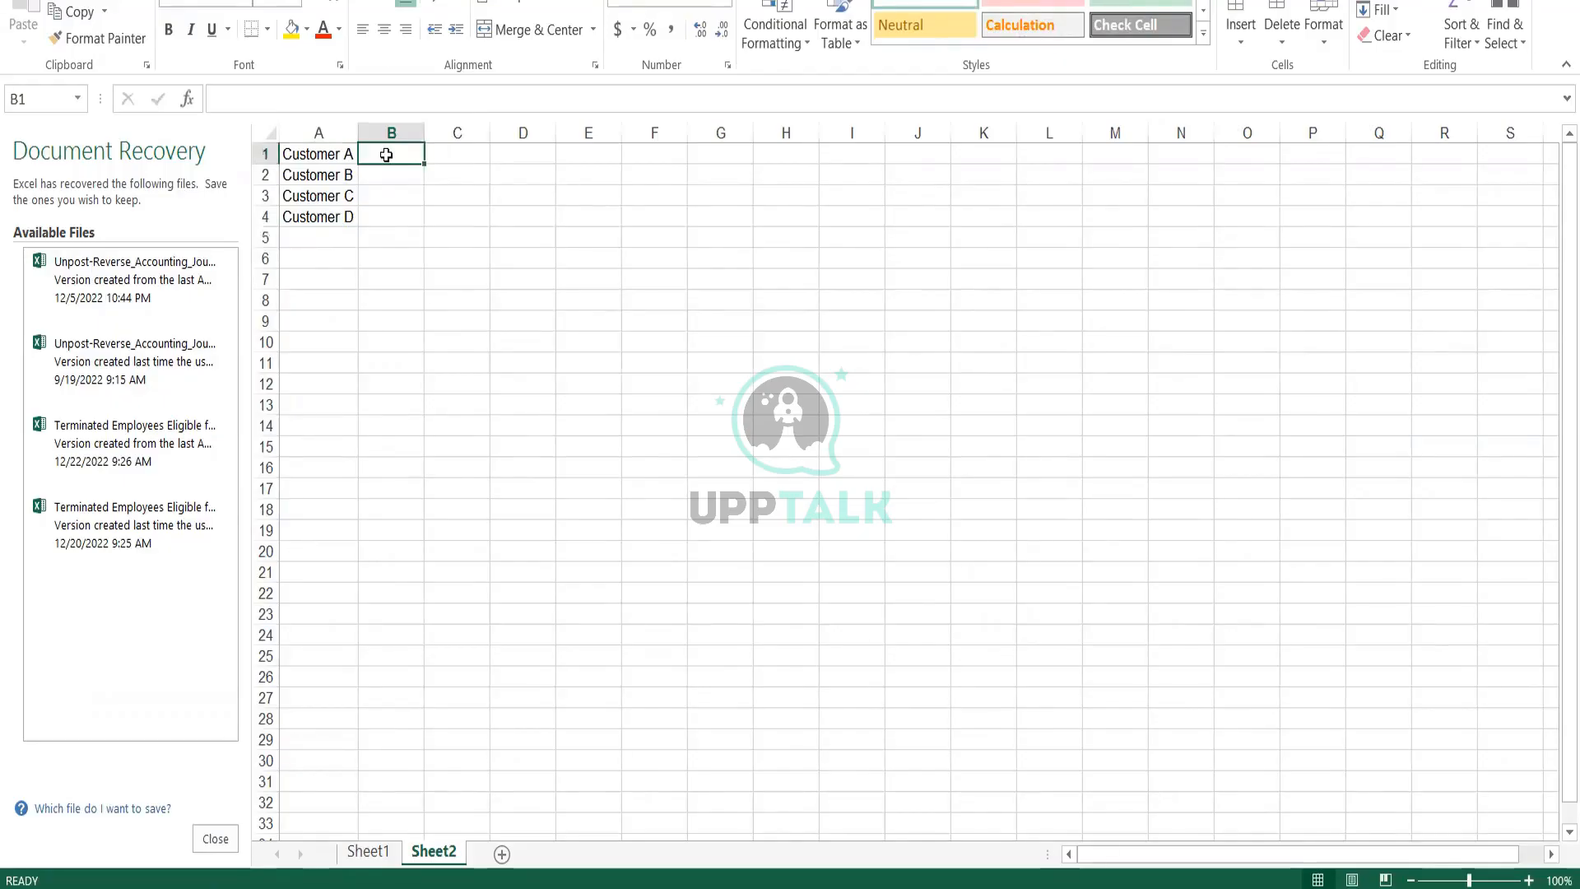
{"action": "type", "text": "IT"}
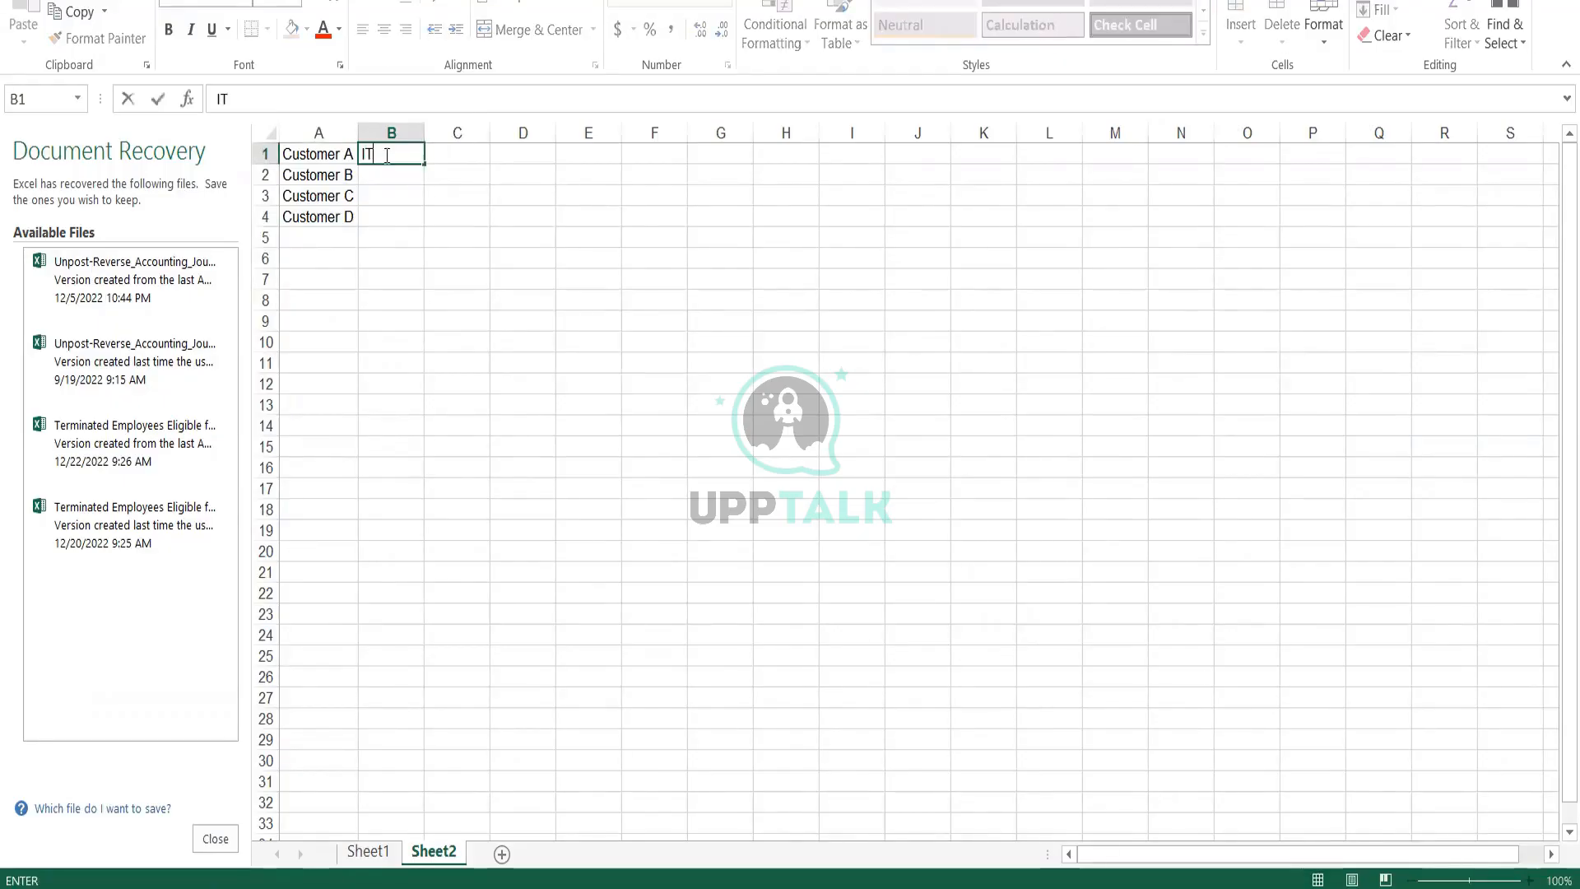
{"action": "key", "text": "Return"}
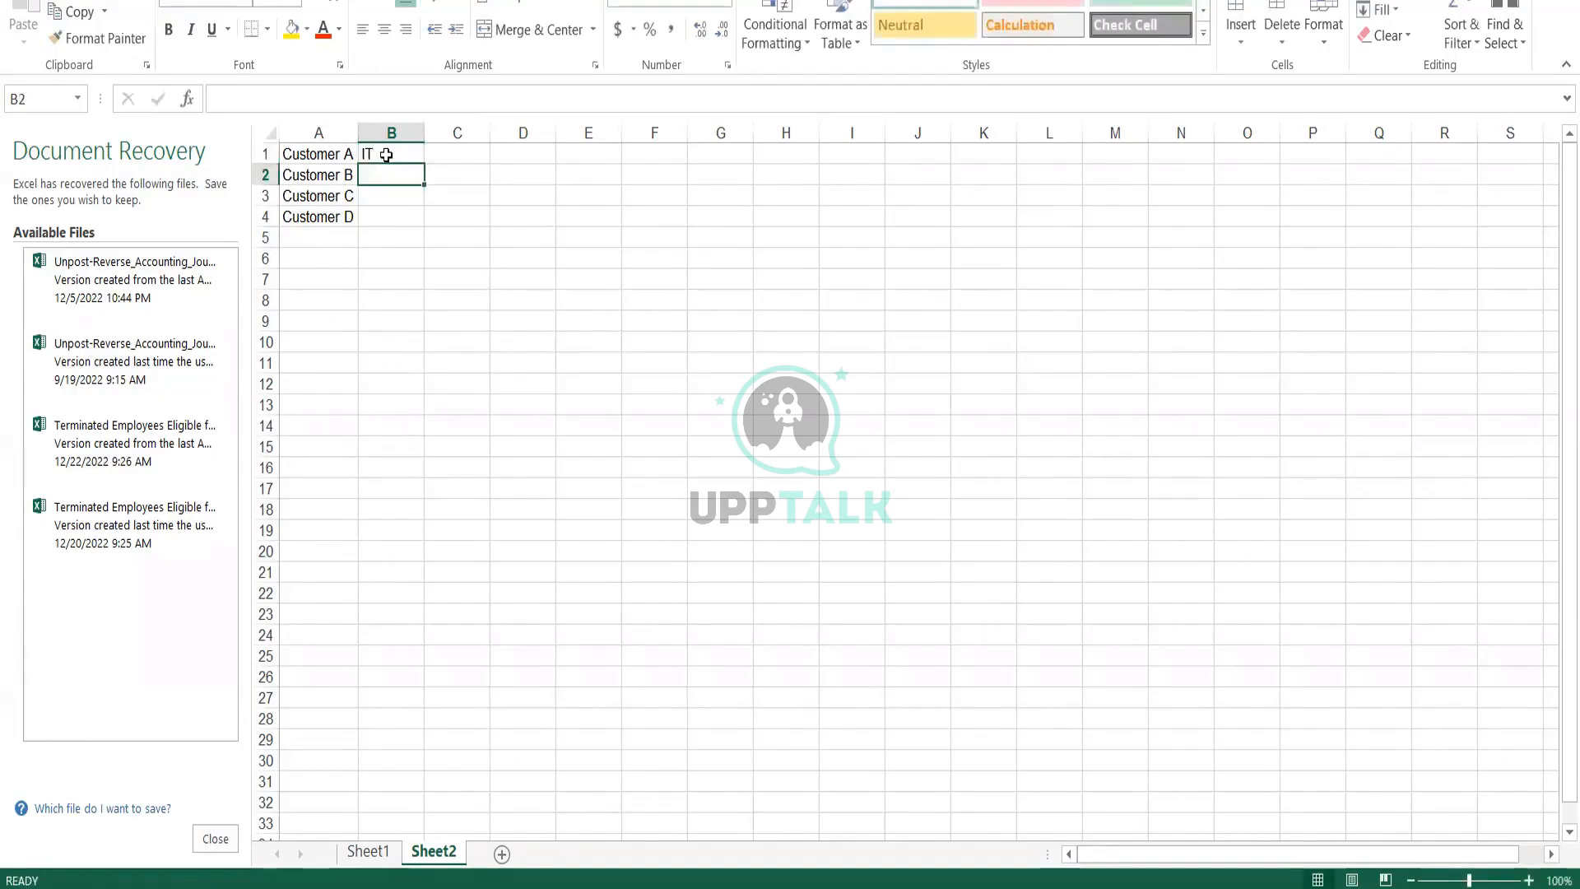
{"action": "key", "text": "ctrl+d"}
{"action": "key", "text": "Down"}
{"action": "key", "text": "ctrl+d"}
{"action": "key", "text": "Down"}
{"action": "key", "text": "ctrl+d"}
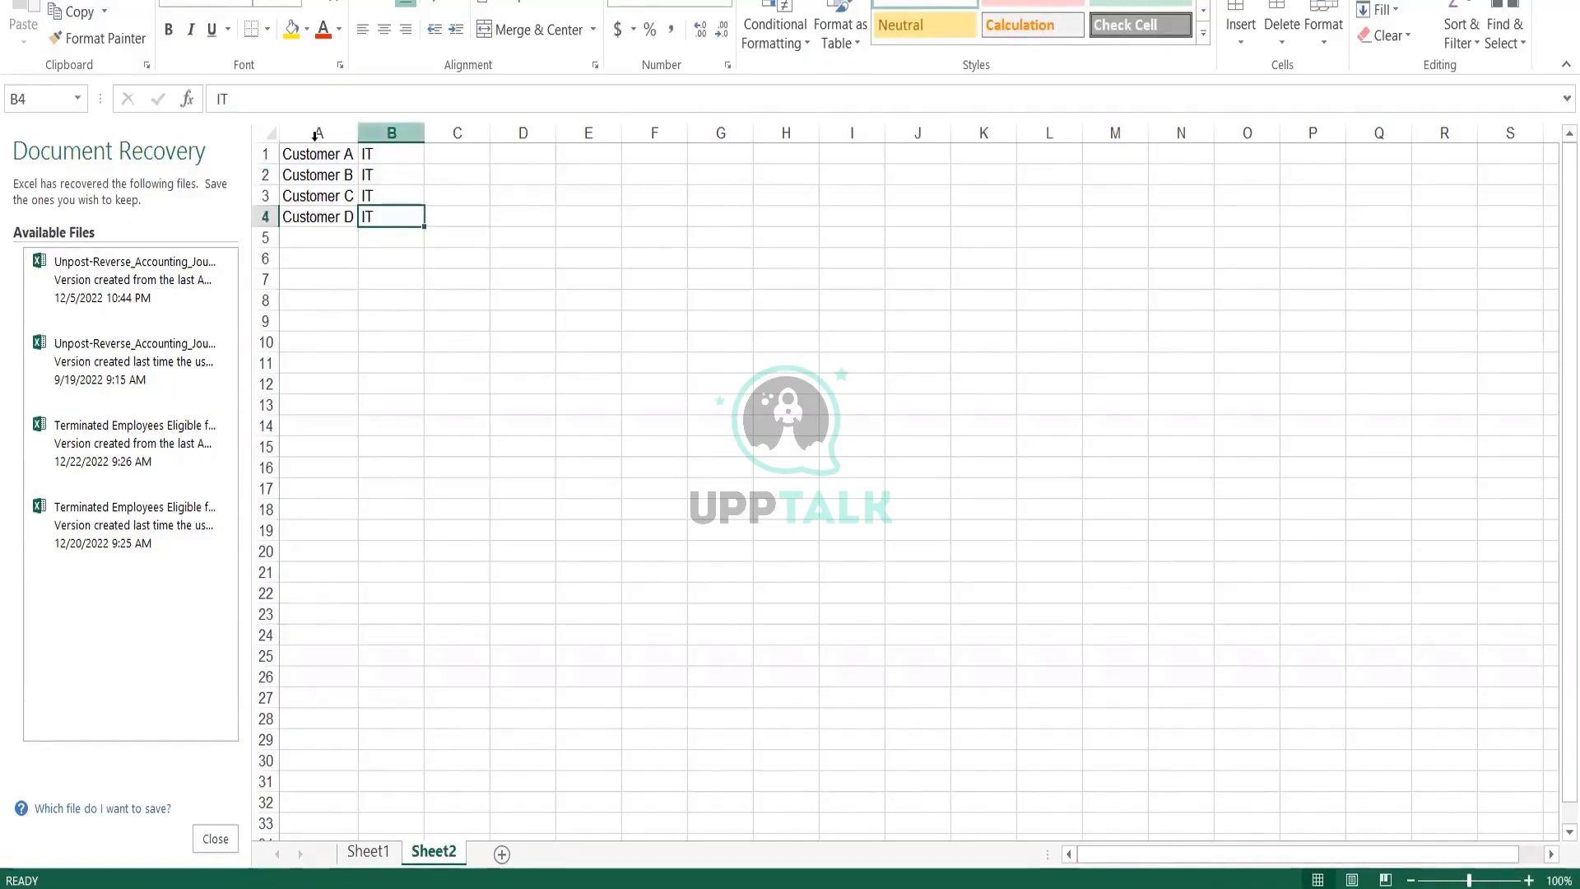
Insert a blank row above the customer list and select cell B1 in it
{"action": "left_click", "coordinate": [264, 153]}
{"action": "right_click", "coordinate": [265, 154]}
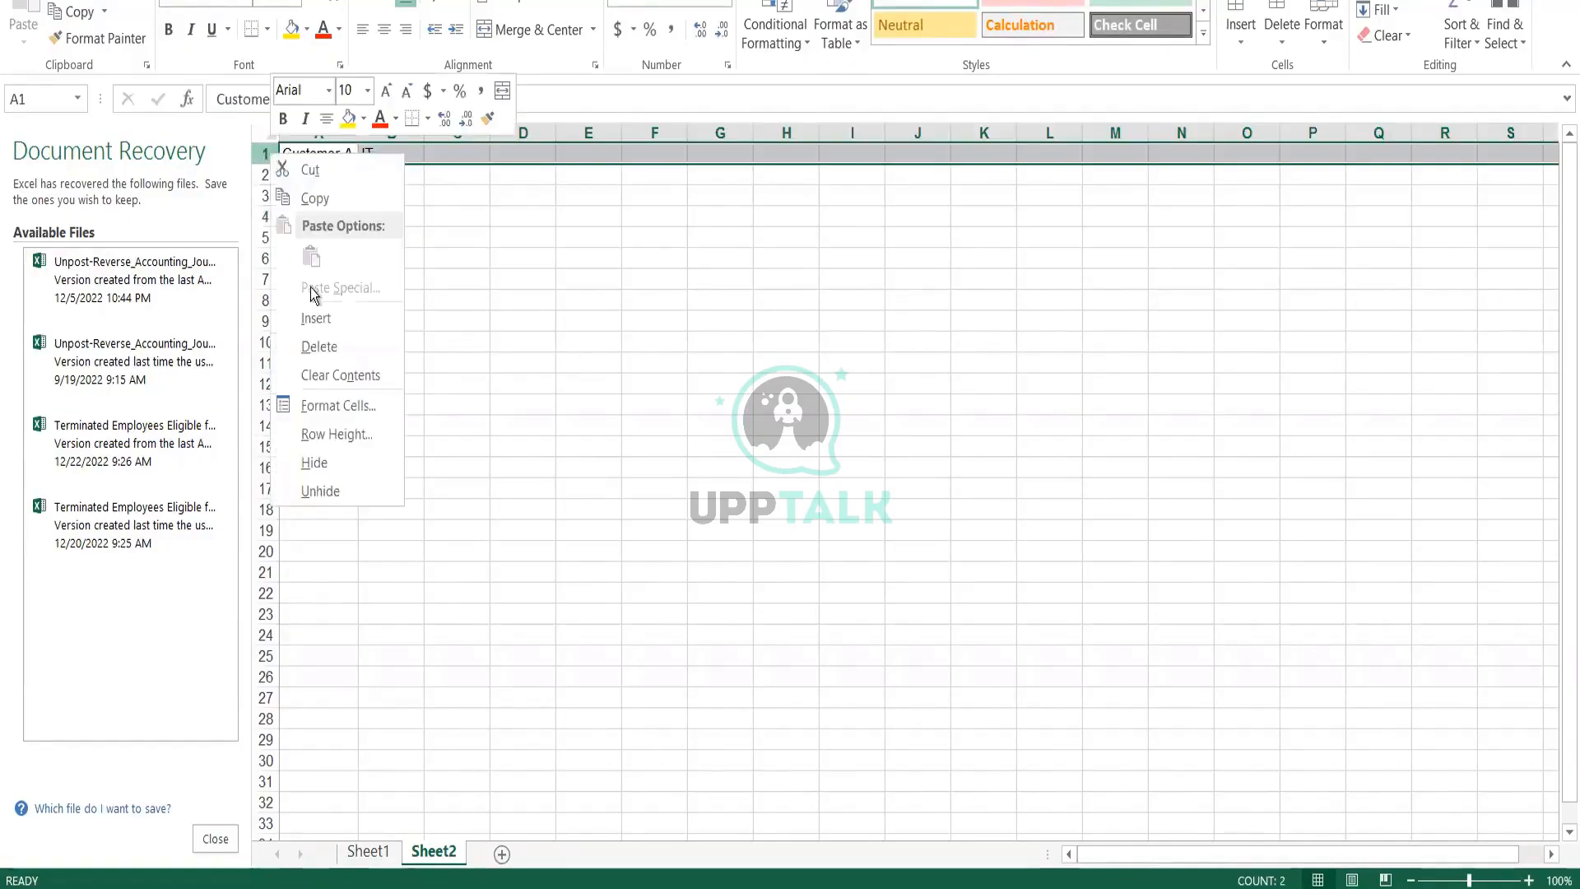
{"action": "left_click", "coordinate": [315, 317]}
{"action": "left_click", "coordinate": [383, 151]}
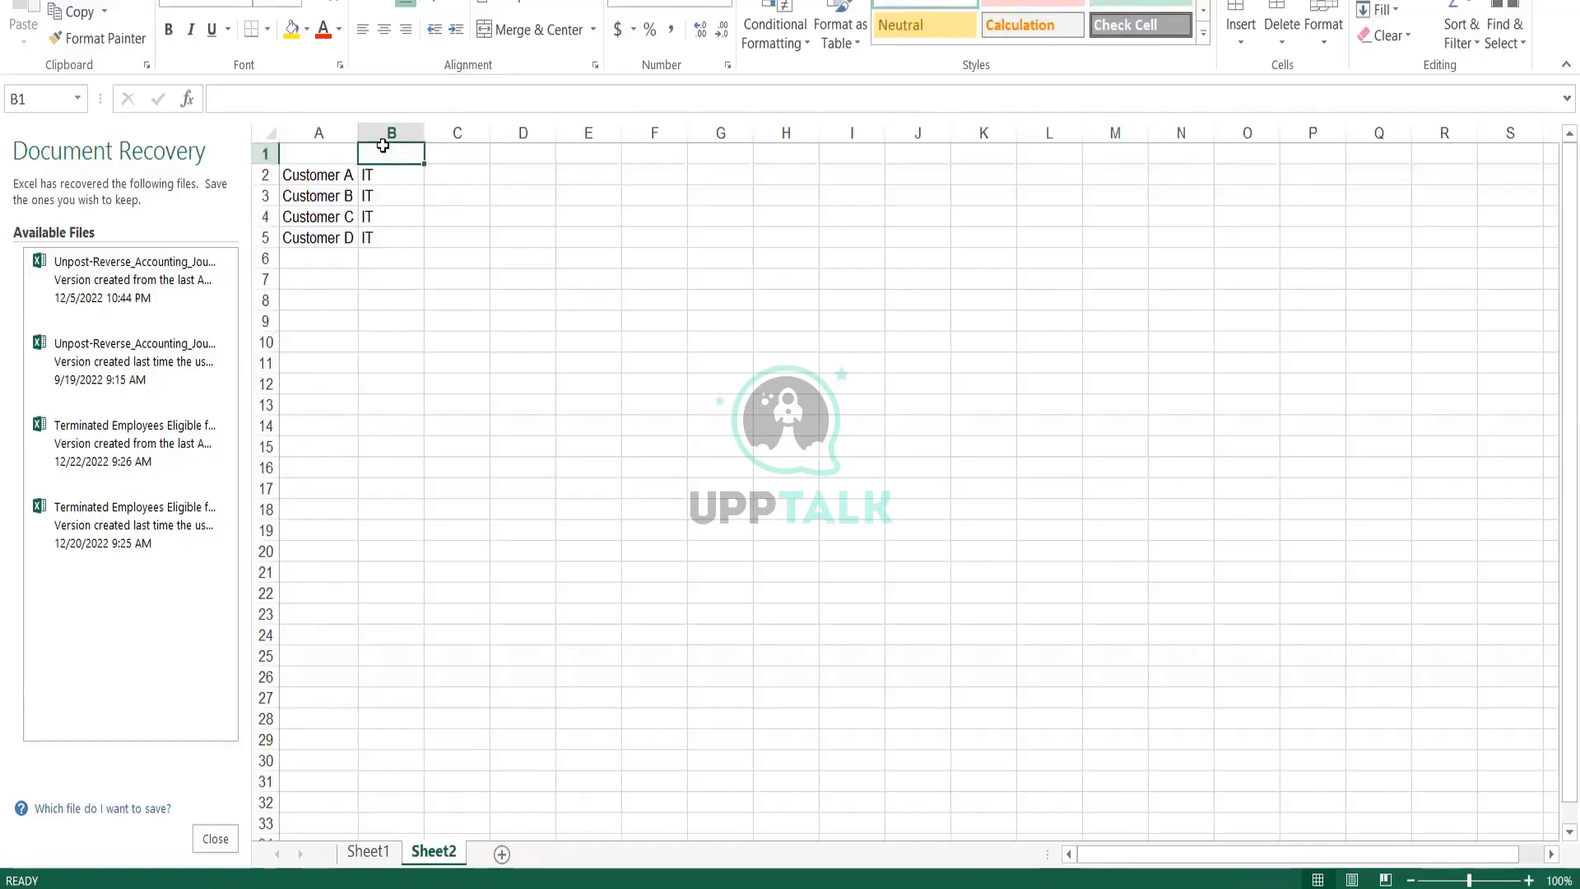
Enter "Category" in cell B1 as the header above the IT entries
{"action": "type", "text": "Category"}
{"action": "key", "text": "Return"}
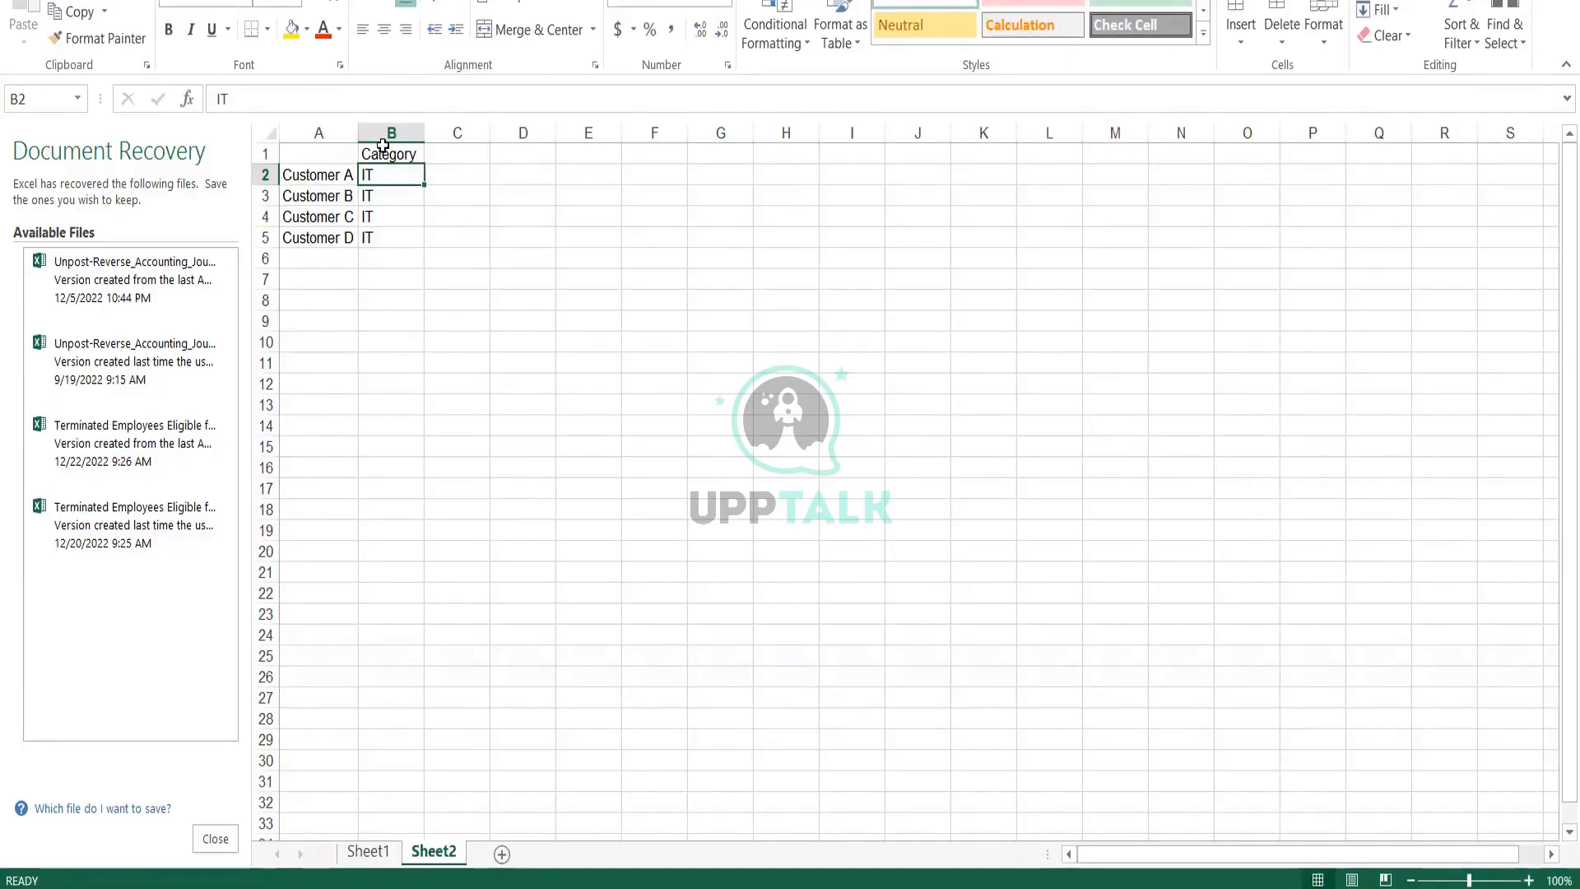
Start a regions list below the customers with "Regions" in A7, "APAC" in A8 and "EMEA" in A9
{"action": "left_click", "coordinate": [318, 280]}
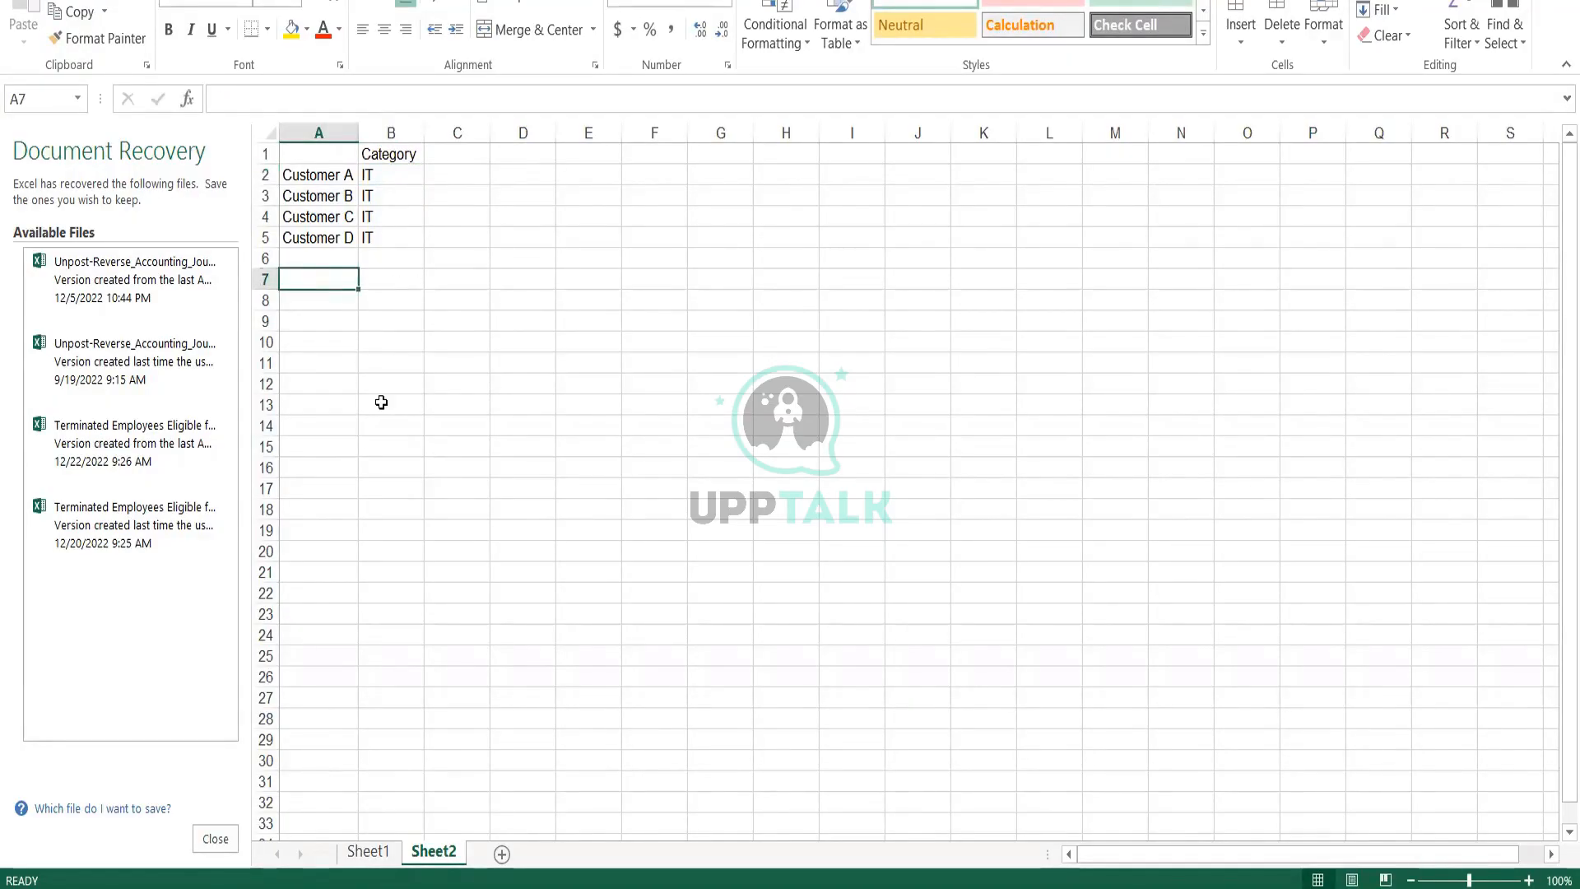
{"action": "type", "text": "Region"}
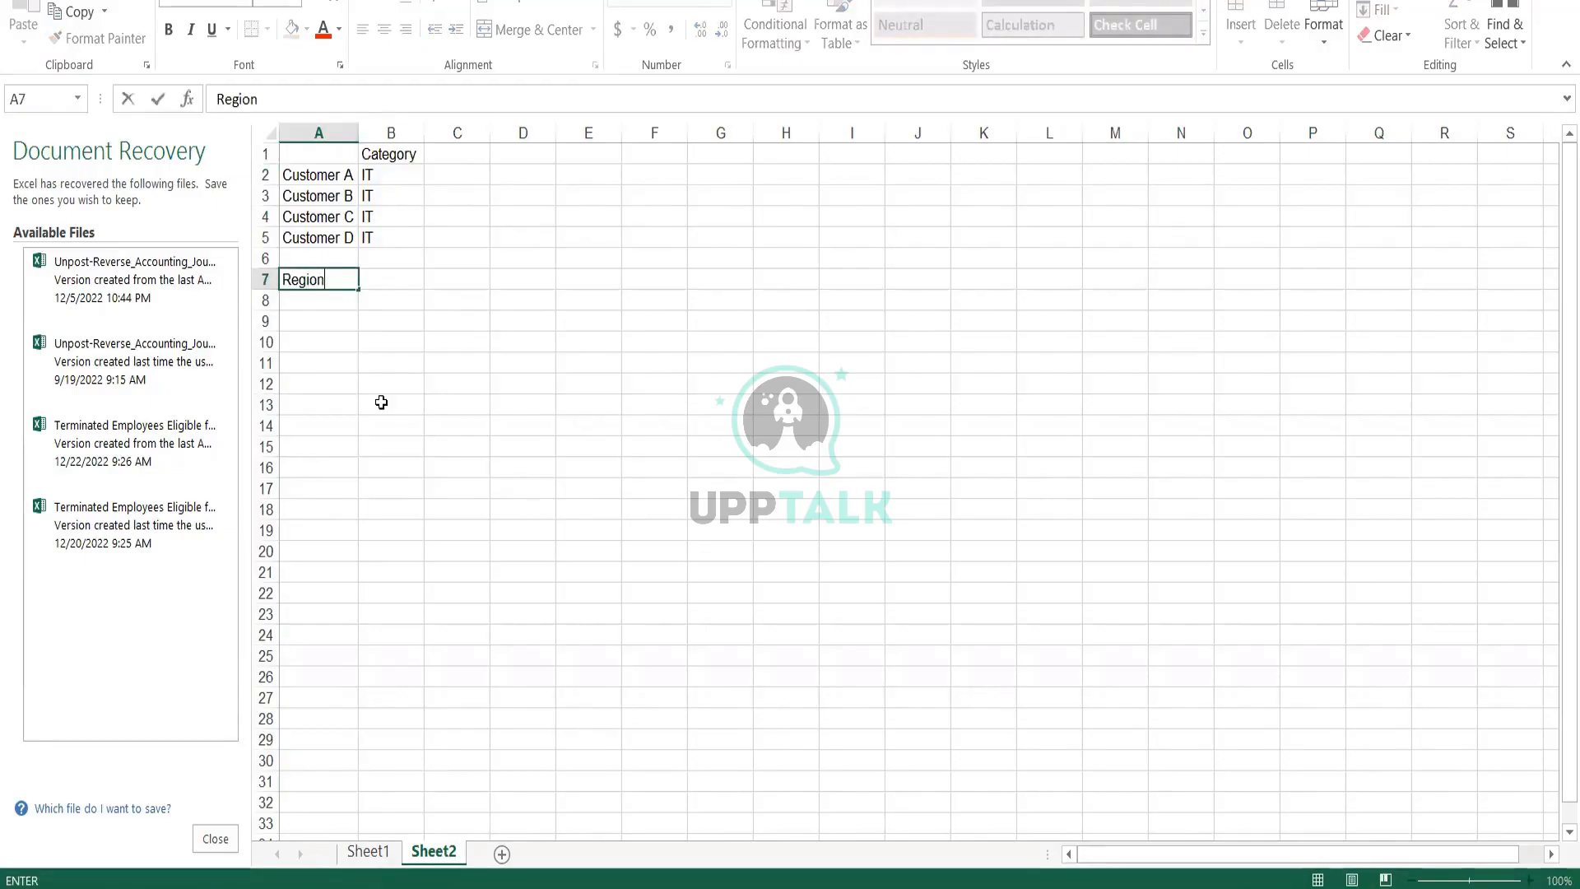
{"action": "type", "text": "s"}
{"action": "key", "text": "Return"}
{"action": "type", "text": "APAC"}
{"action": "key", "text": "Return"}
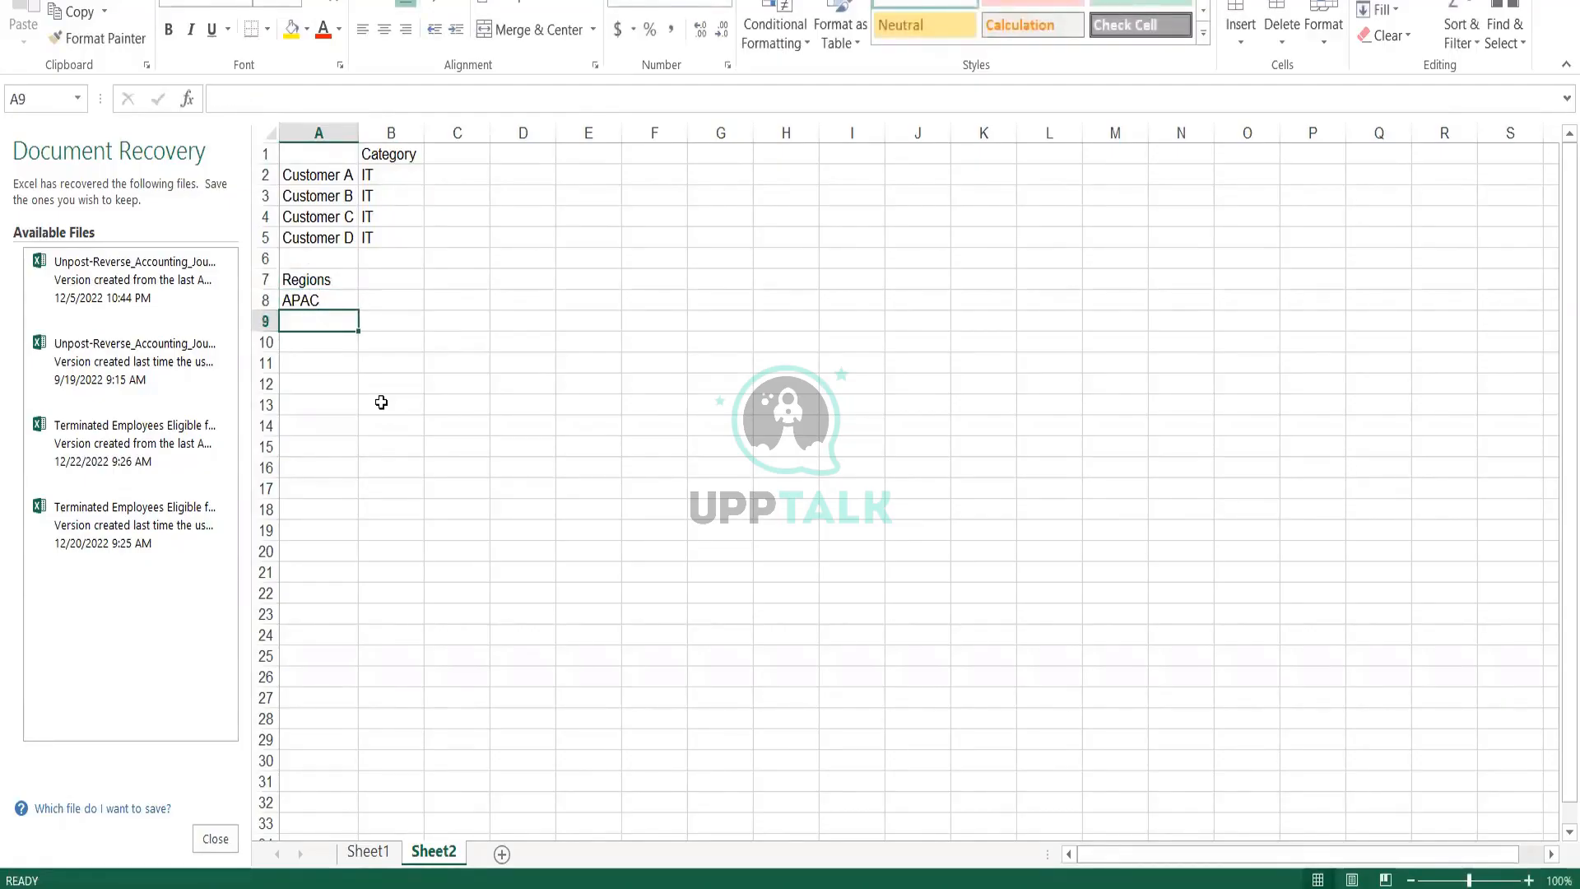
{"action": "type", "text": "EMEA"}
{"action": "key", "text": "Return"}
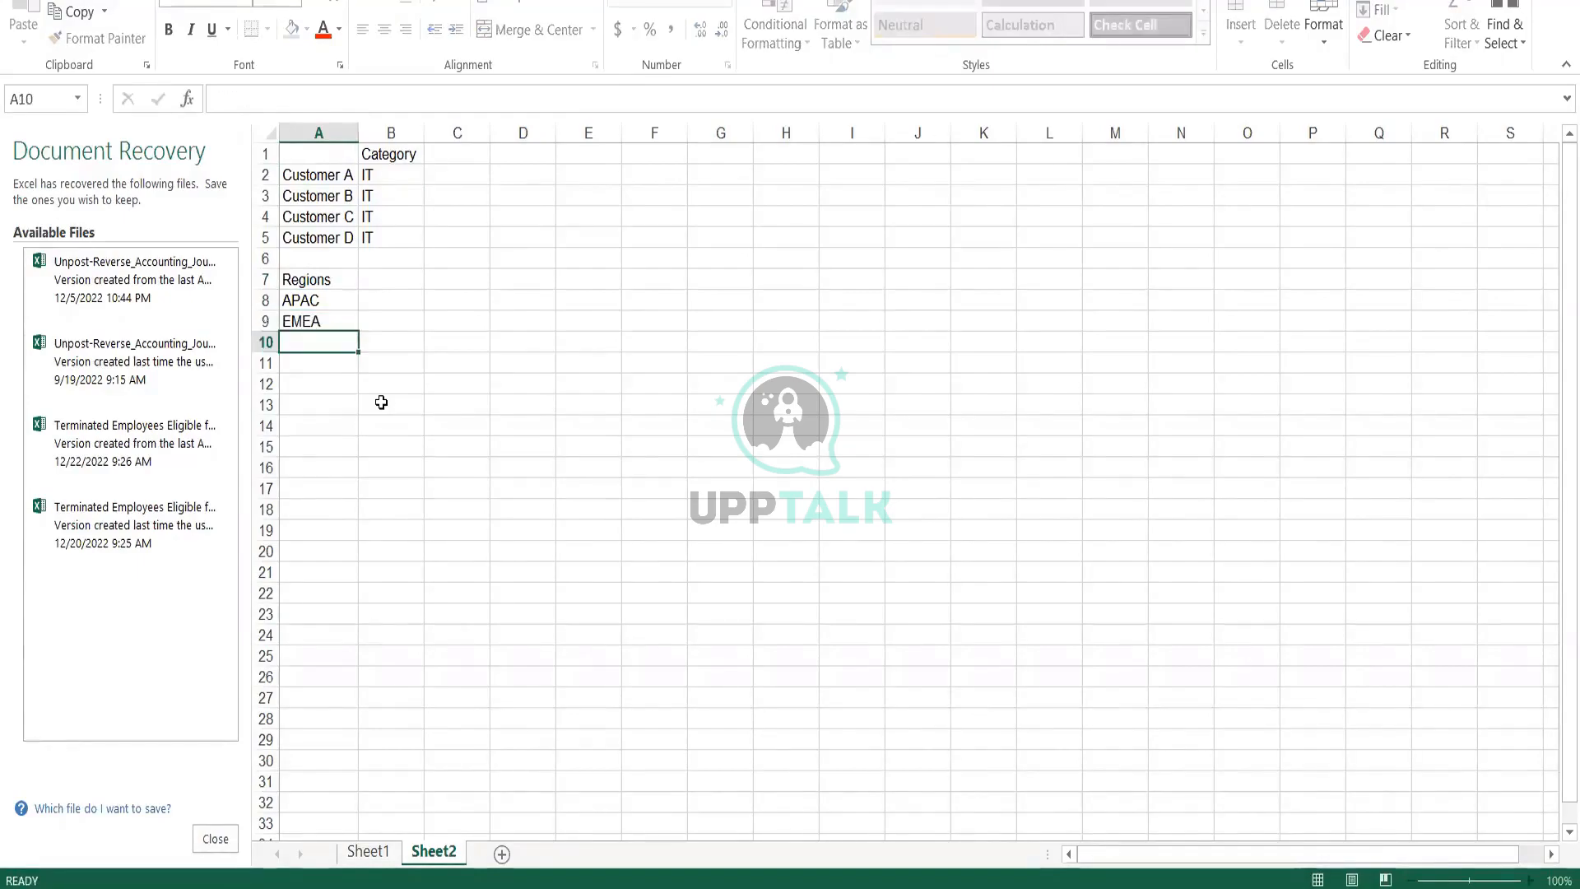
Add "Americas" in A10 and "South Asia" in A11 to the regions list
{"action": "type", "text": "Amedica"}
{"action": "key", "text": "BackSpace"}
{"action": "key", "text": "BackSpace"}
{"action": "key", "text": "BackSpace"}
{"action": "key", "text": "BackSpace"}
{"action": "type", "text": "ricas"}
{"action": "key", "text": "Return"}
{"action": "type", "text": "So"}
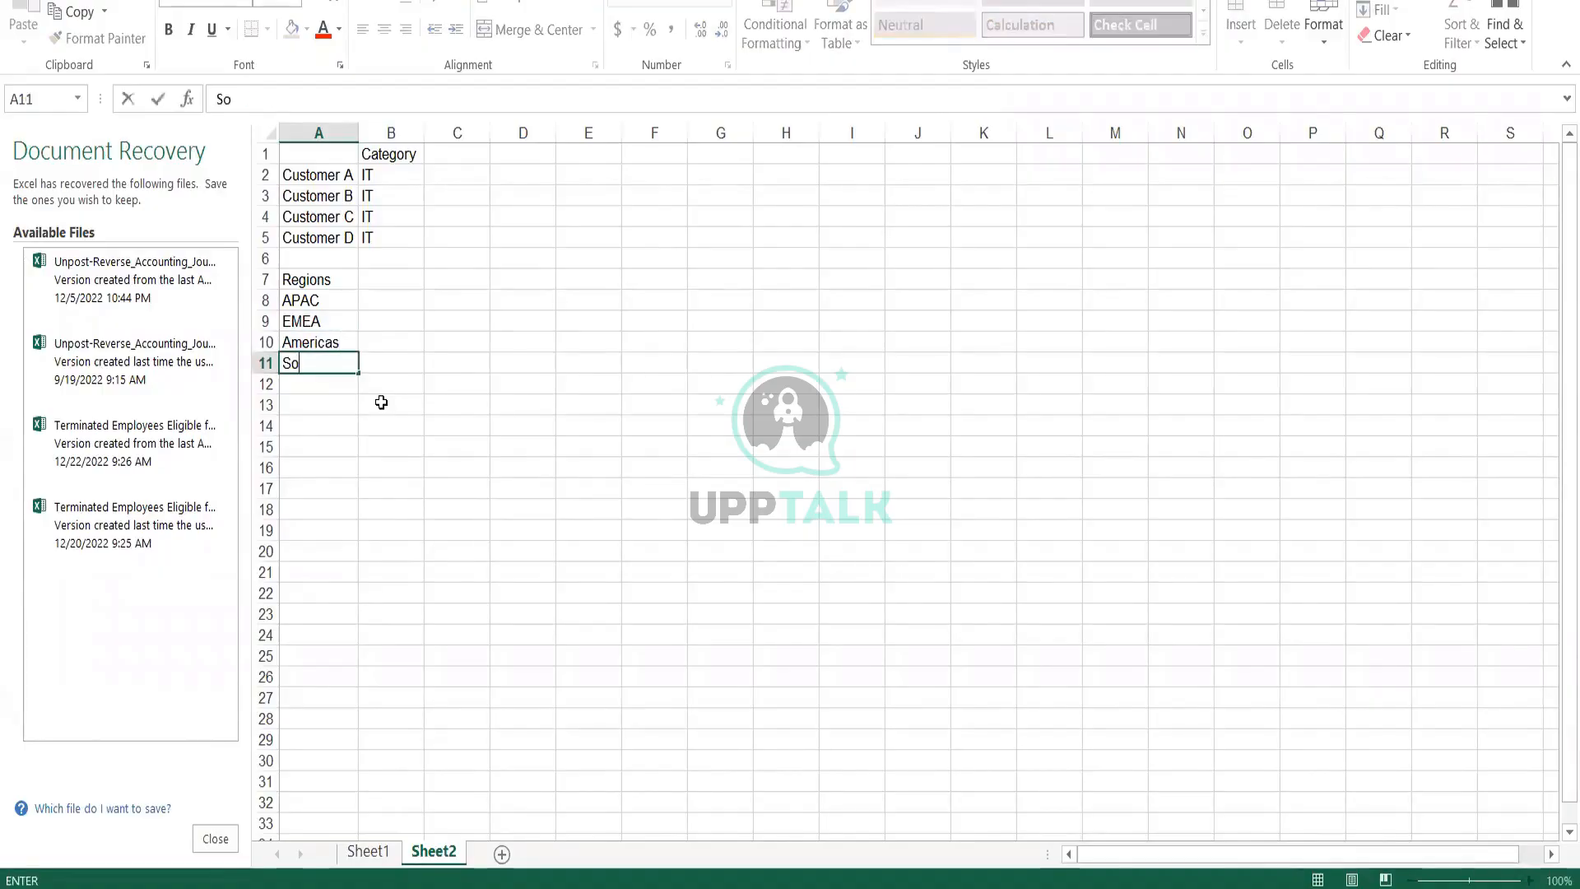
{"action": "type", "text": "uth Asia"}
{"action": "key", "text": "Return"}
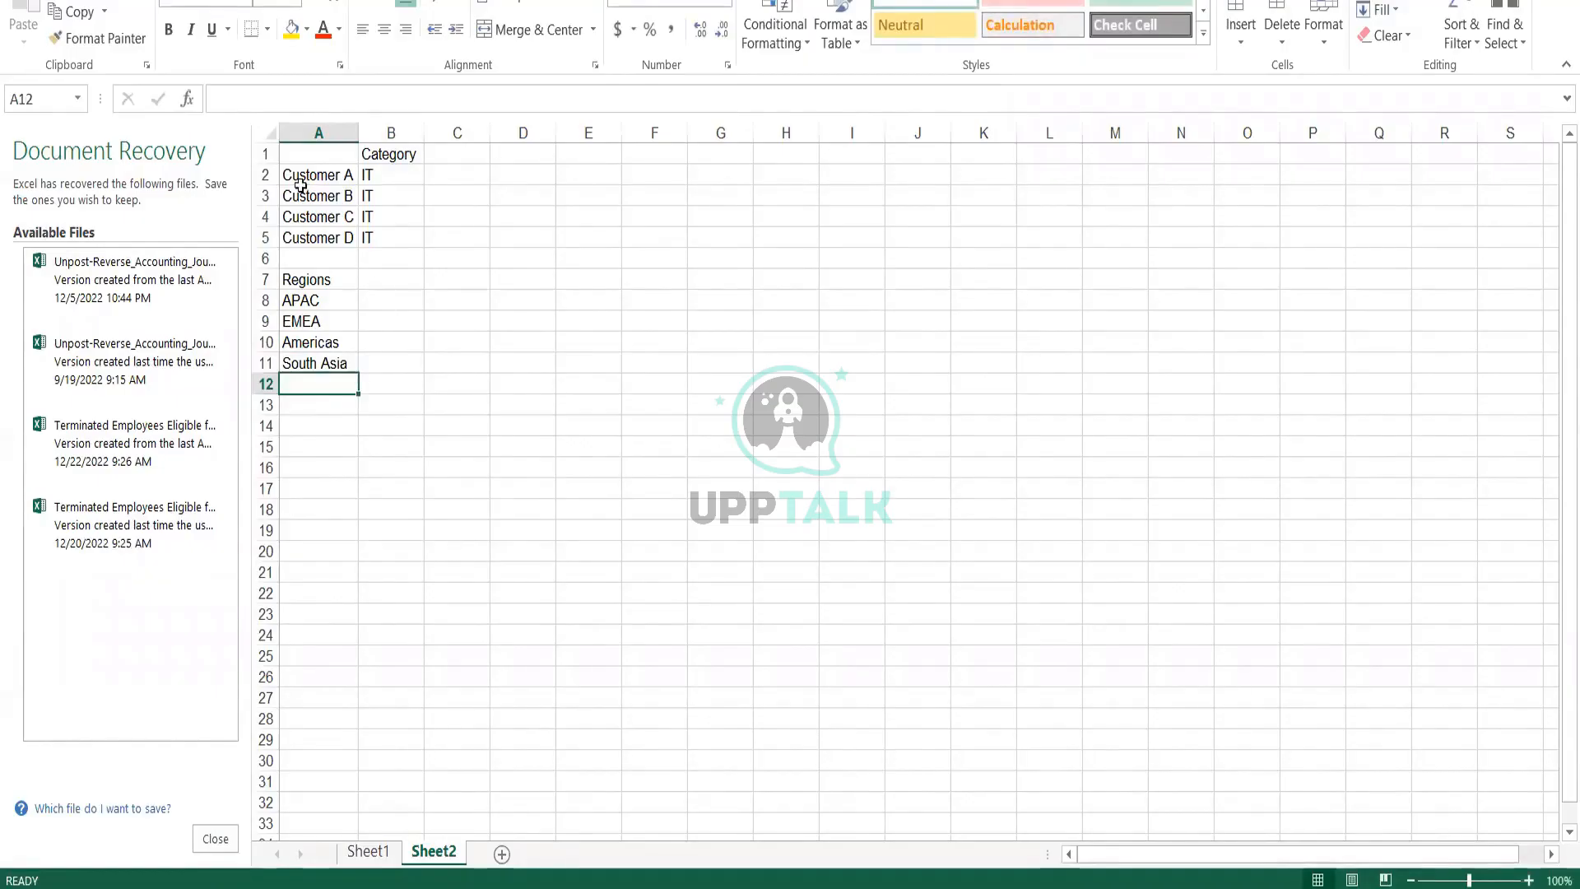
Enter "Customer, A, B, C, D" in cell B8 beside APAC
{"action": "left_click_drag", "start_coordinate": [321, 171], "coordinate": [343, 237]}
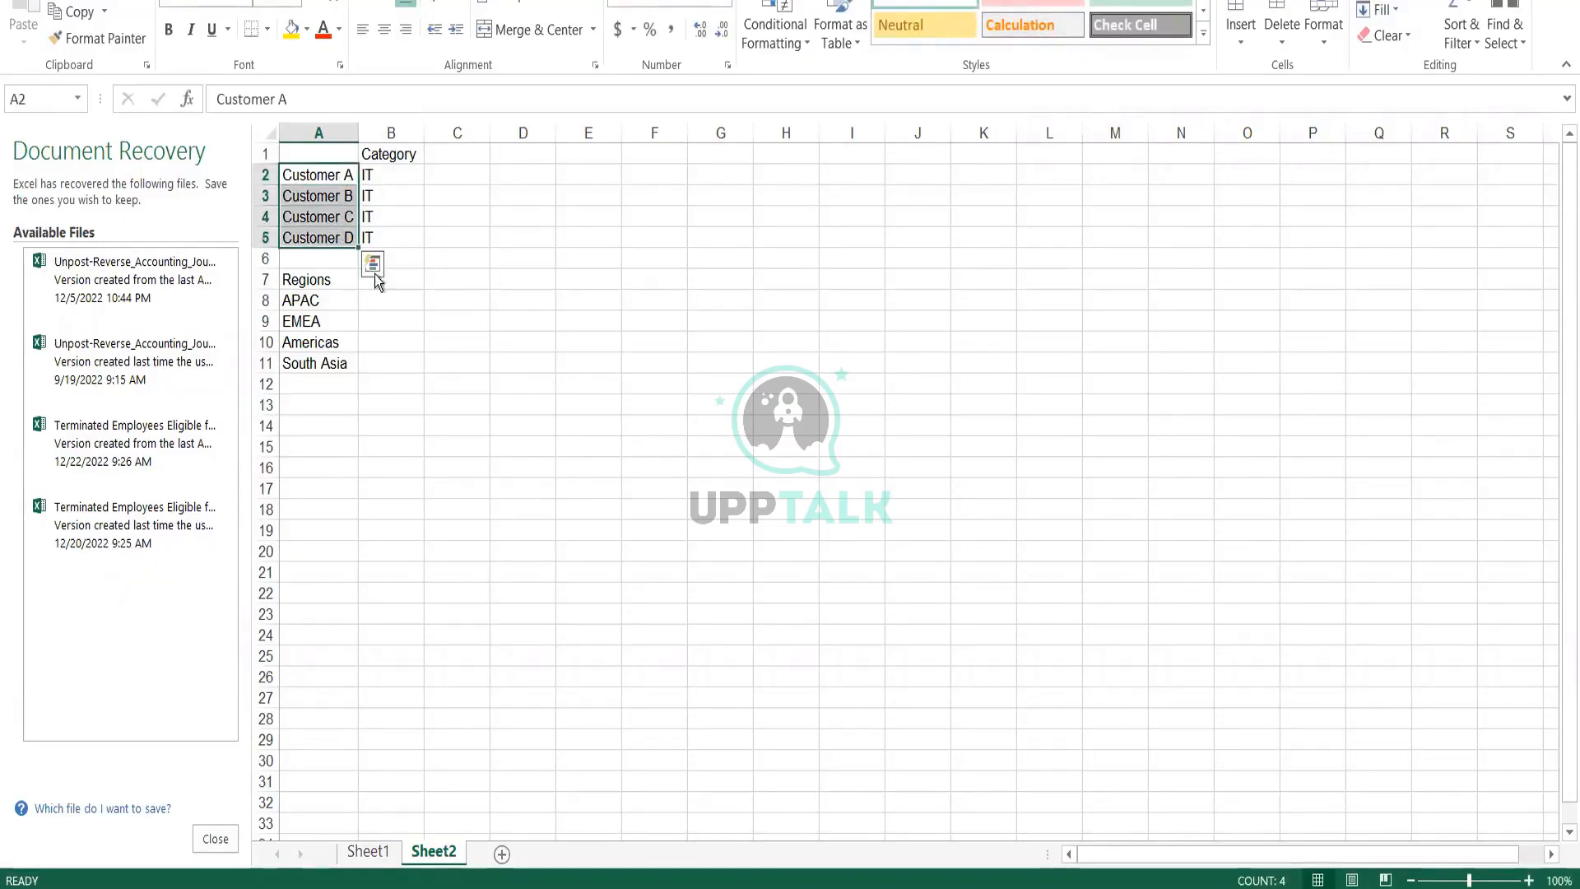
{"action": "left_click", "coordinate": [372, 300]}
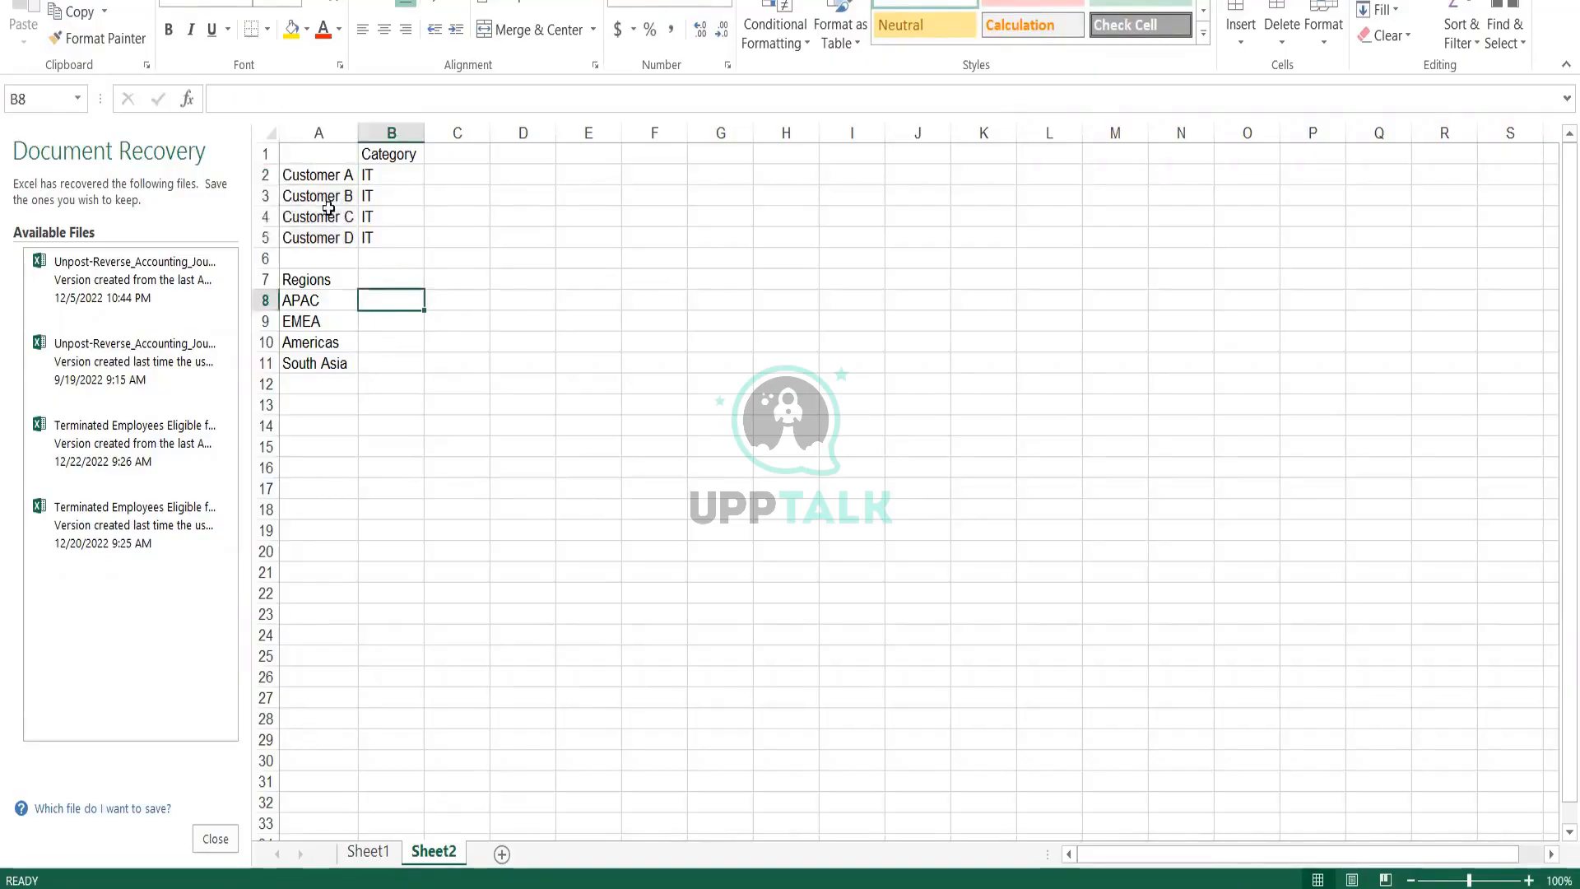
{"action": "type", "text": "Custom"}
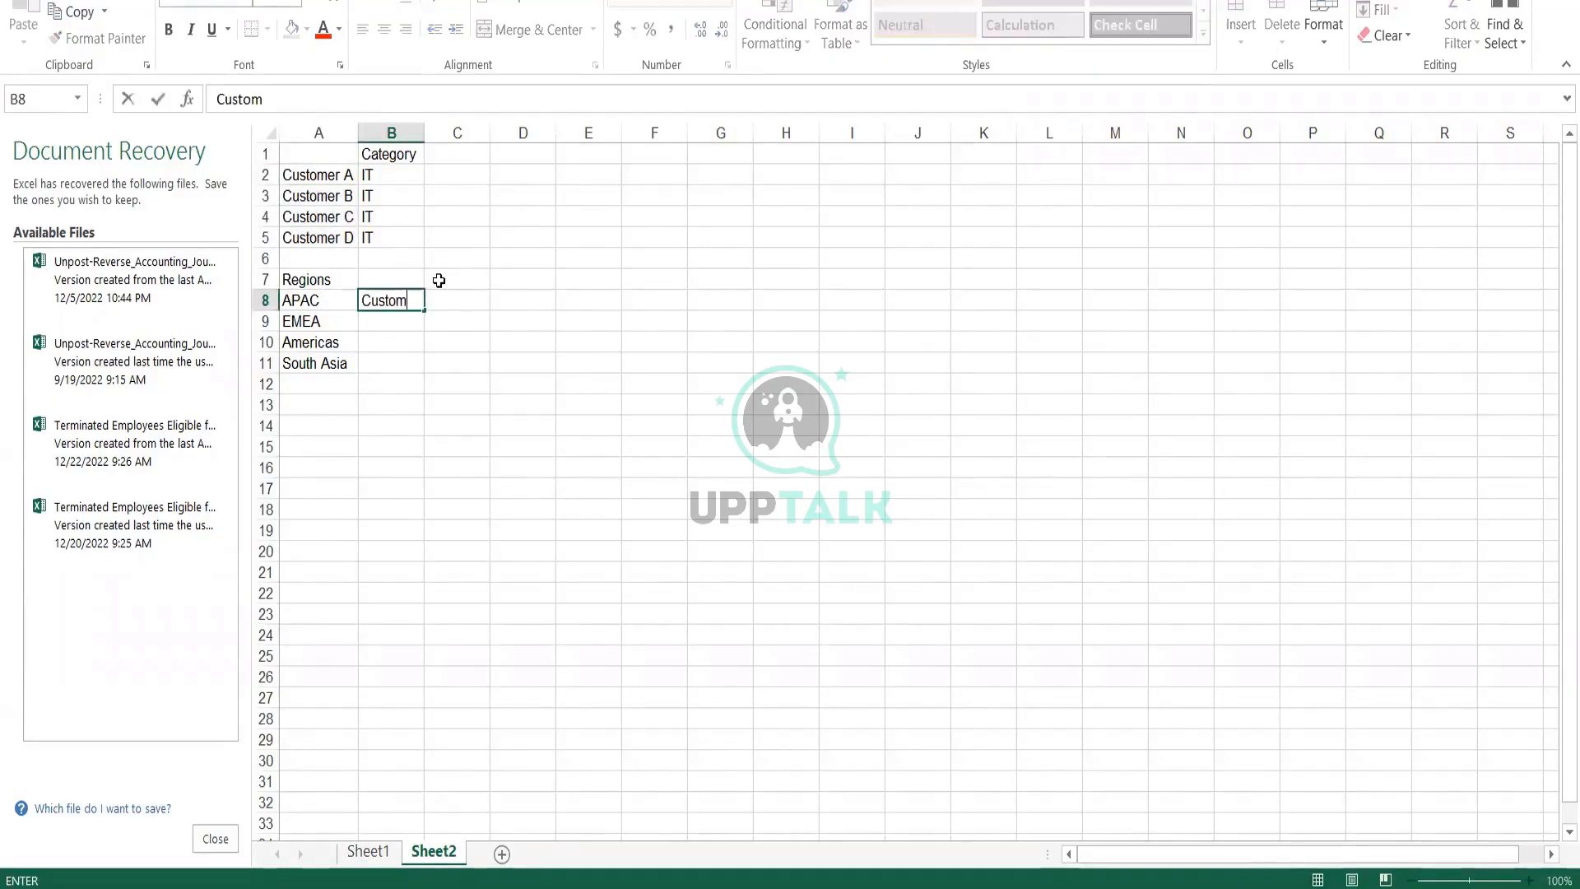
{"action": "type", "text": "er, A, B"}
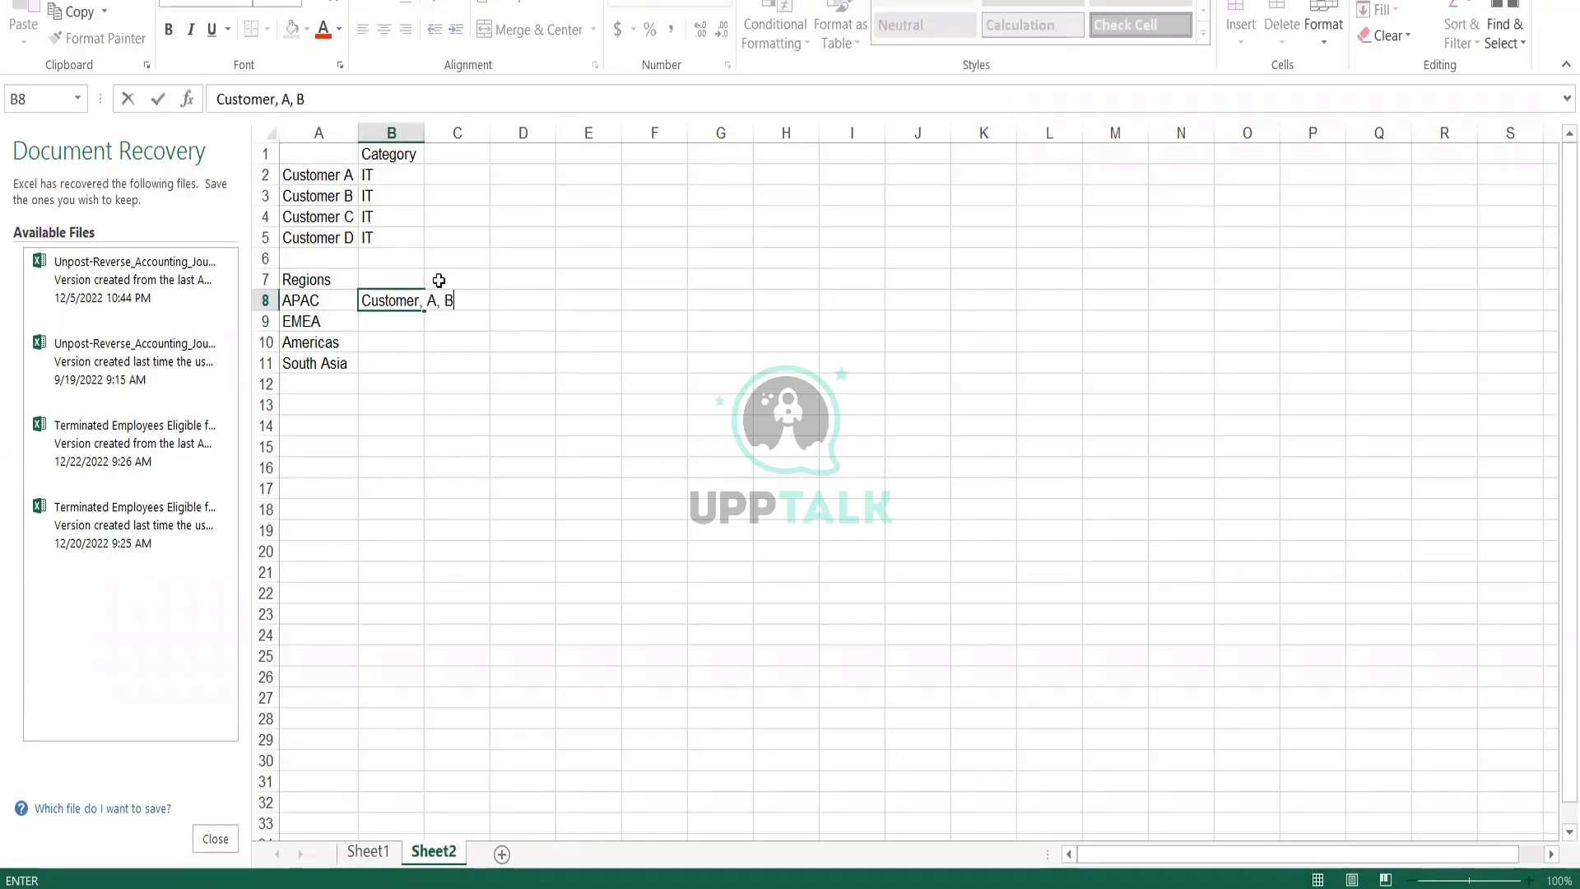
{"action": "type", "text": ", C, D"}
{"action": "key", "text": "Return"}
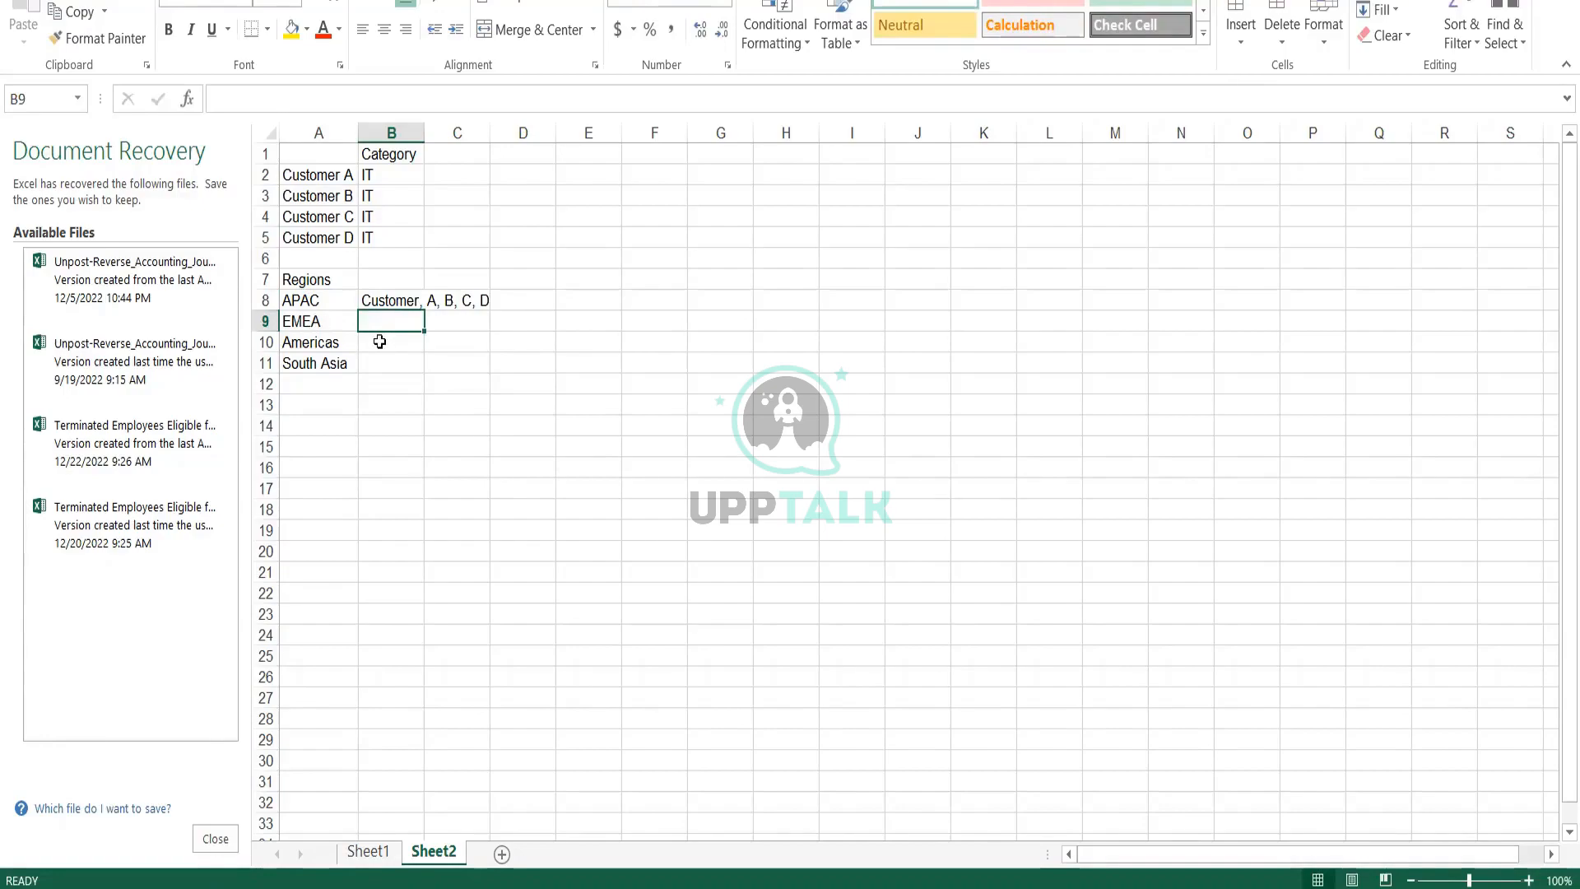
Enter "Cust E, F , G, H" in cell B9 beside EMEA
{"action": "type", "text": "Cus"}
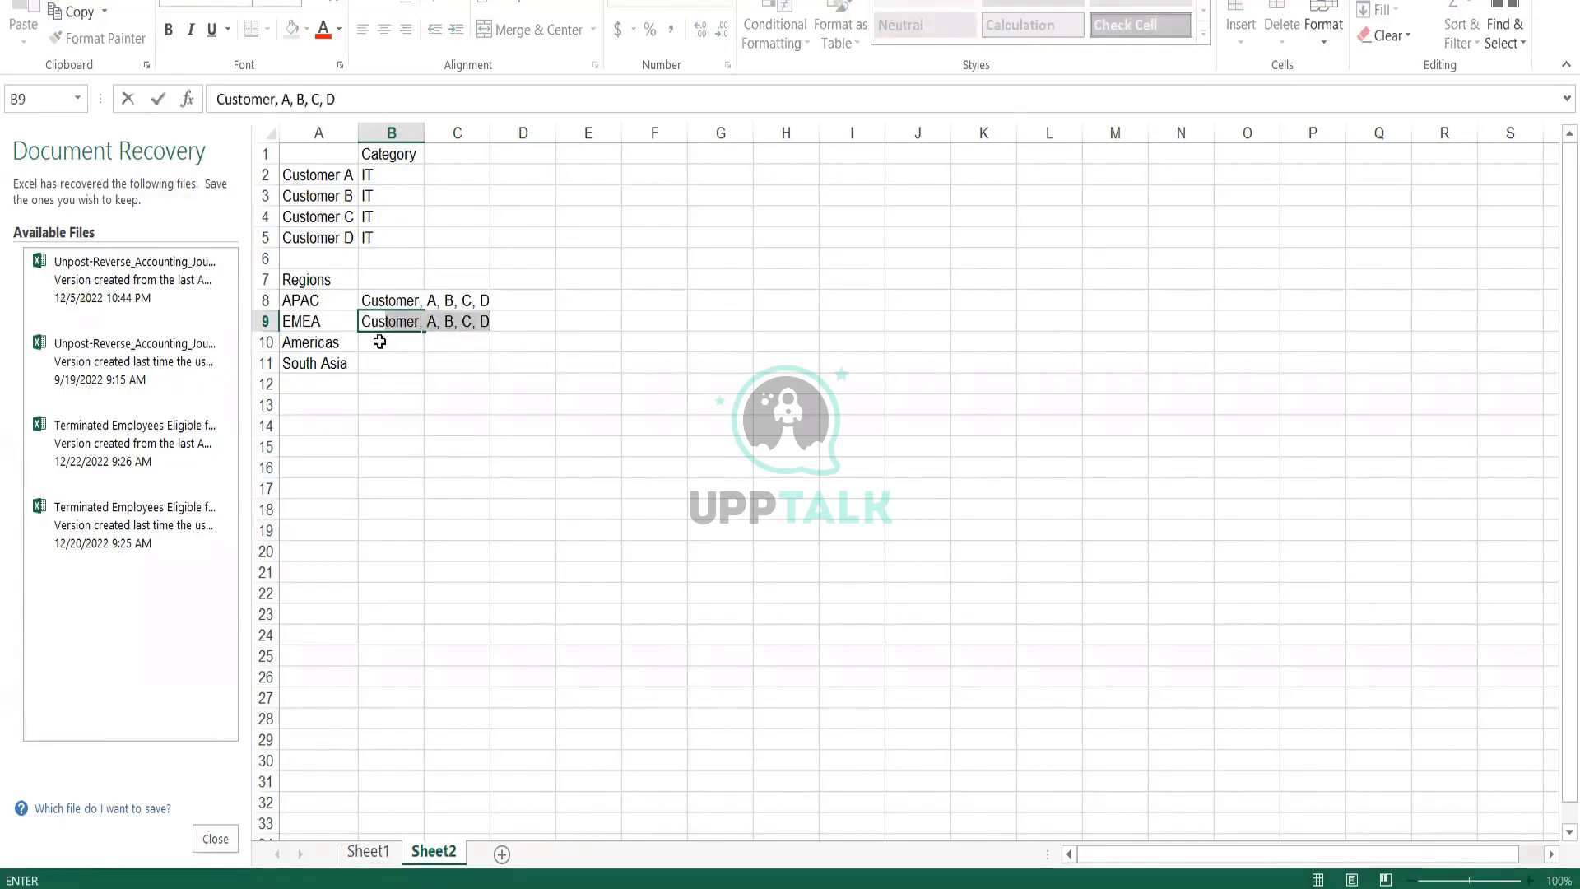
{"action": "type", "text": "t E, F <"}
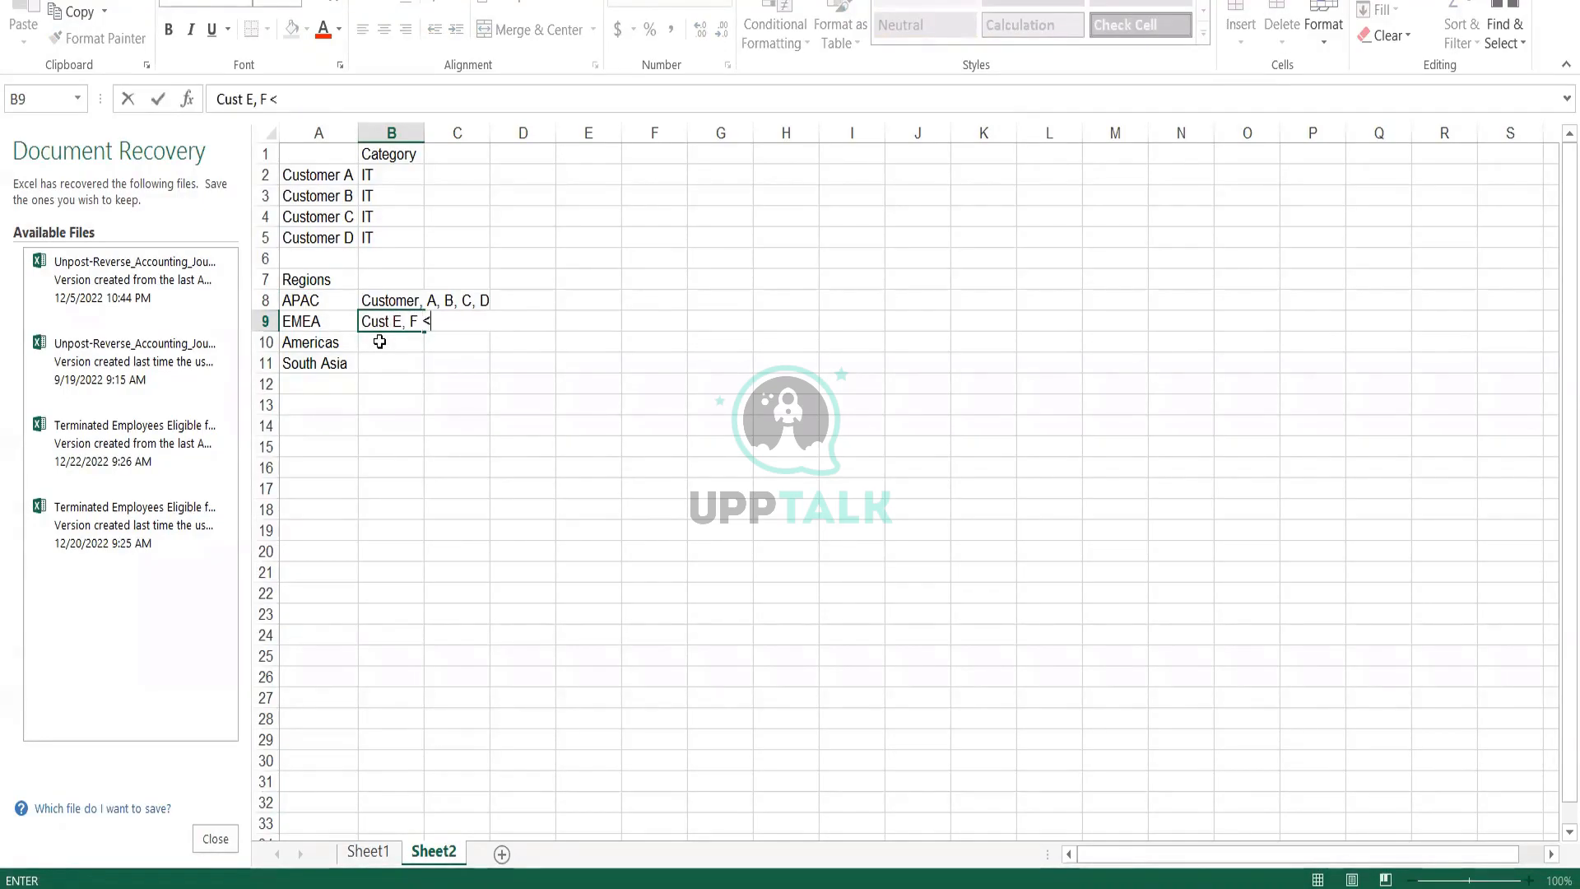
{"action": "key", "text": "BackSpace"}
{"action": "type", "text": ", G, H"}
{"action": "key", "text": "Return"}
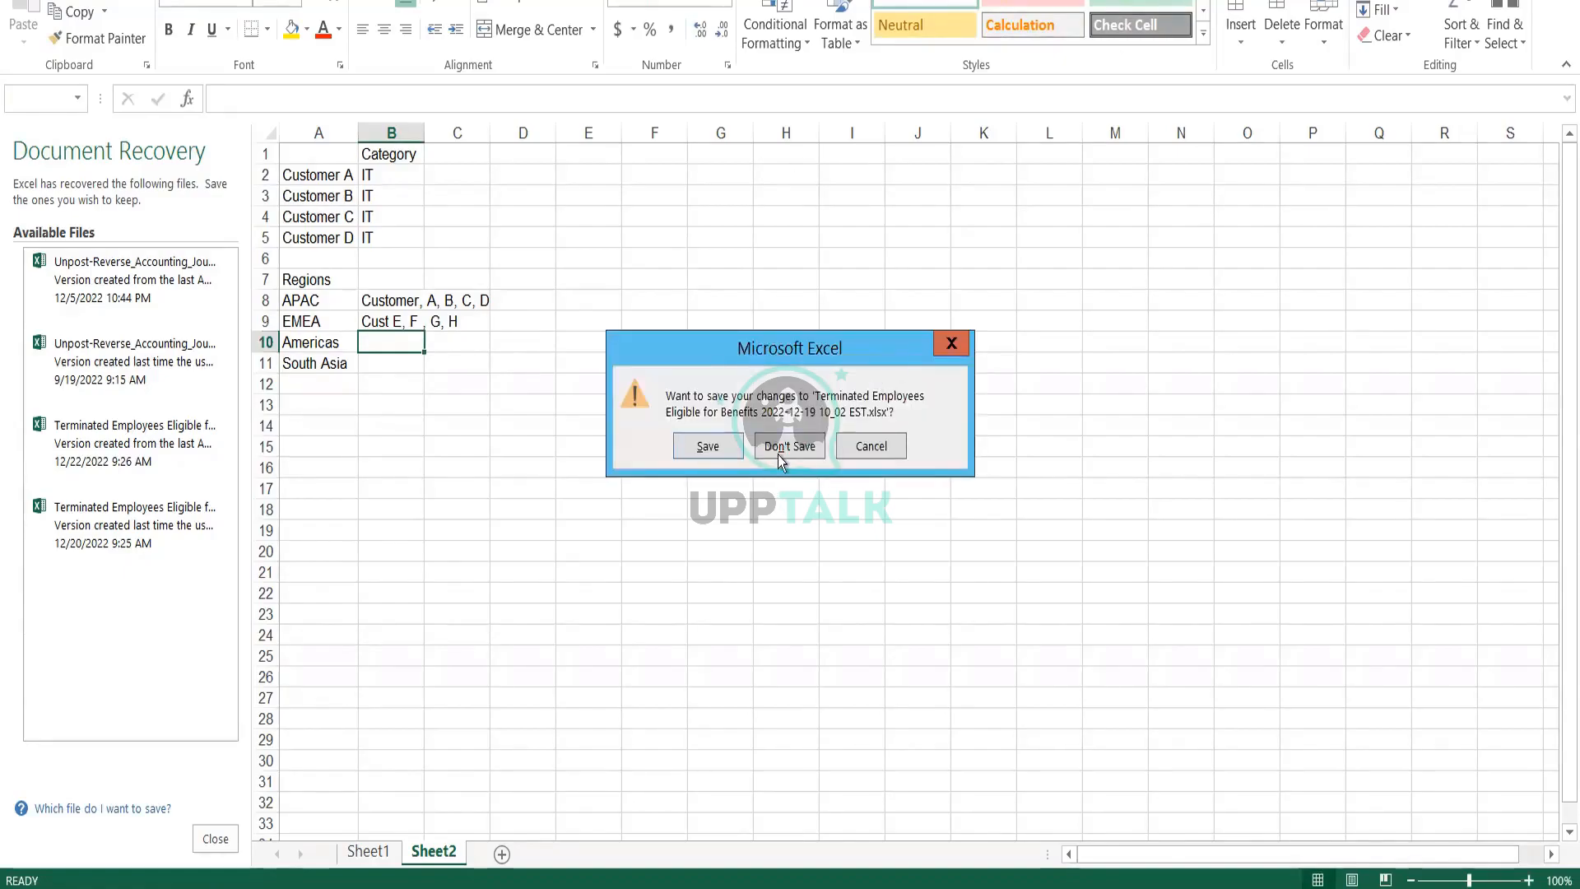
Close the workbook without saving, discard the recovered files and return to the Maintain Customer Groups page in Workday
{"action": "left_click", "coordinate": [788, 445]}
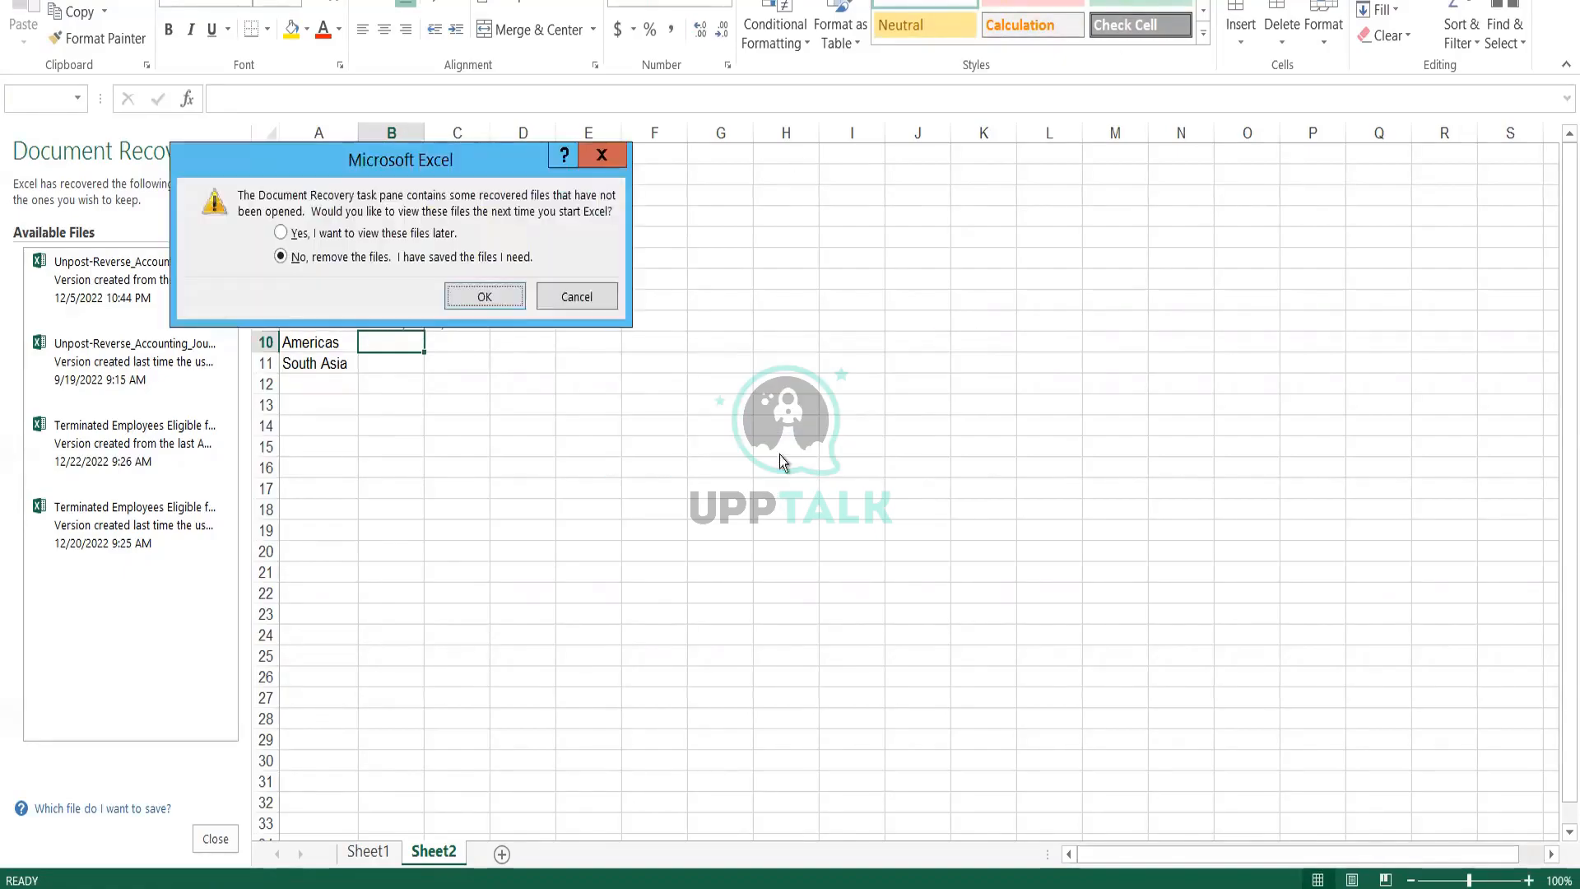
{"action": "left_click", "coordinate": [494, 296]}
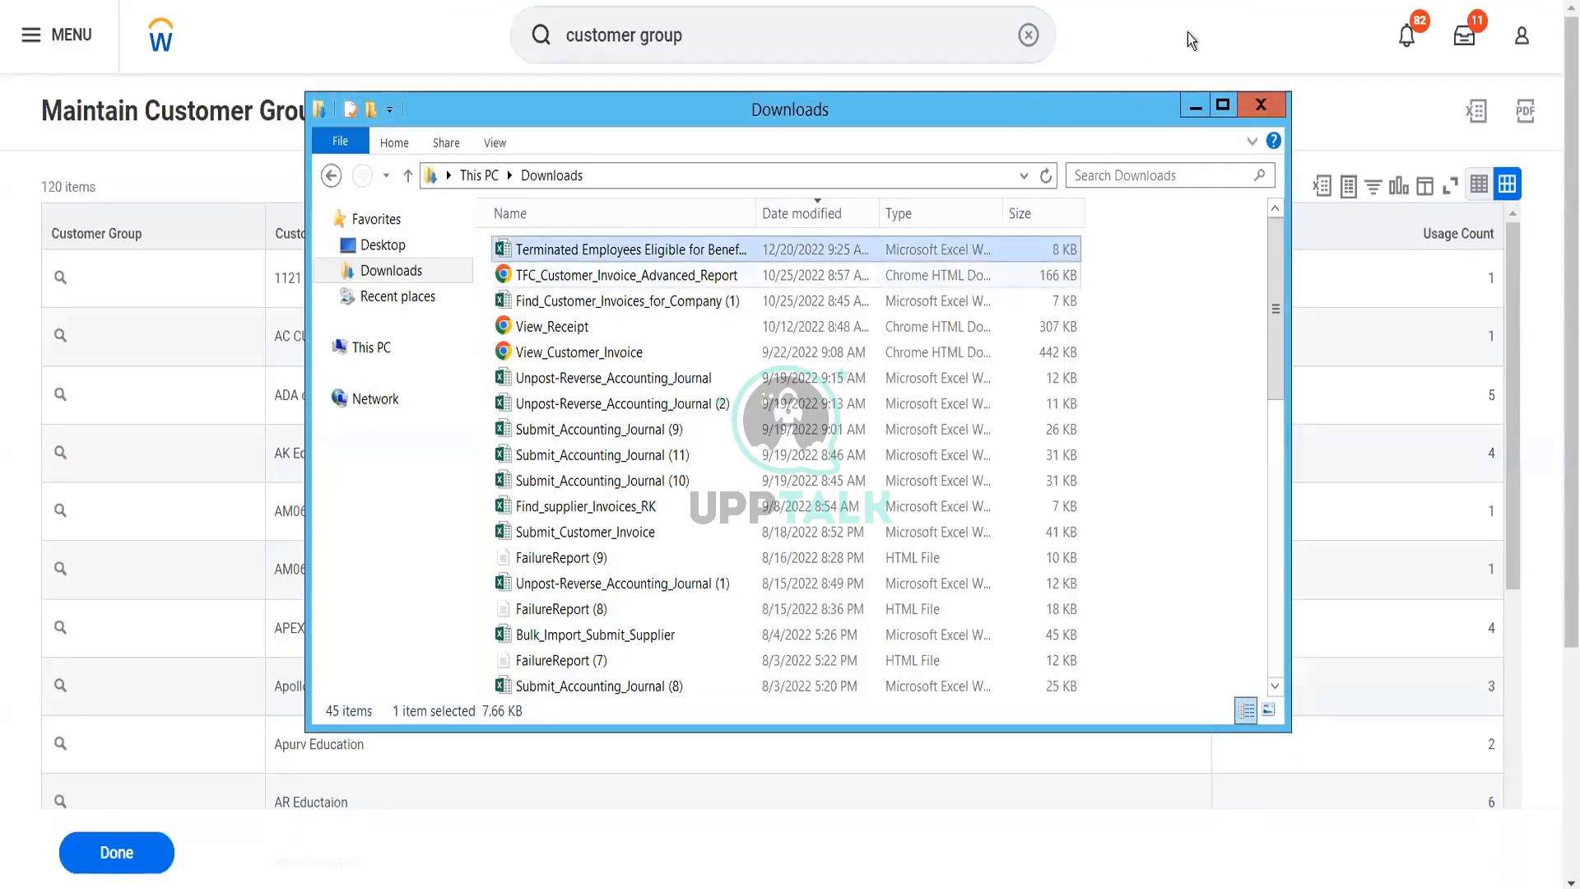
{"action": "left_click", "coordinate": [1178, 22]}
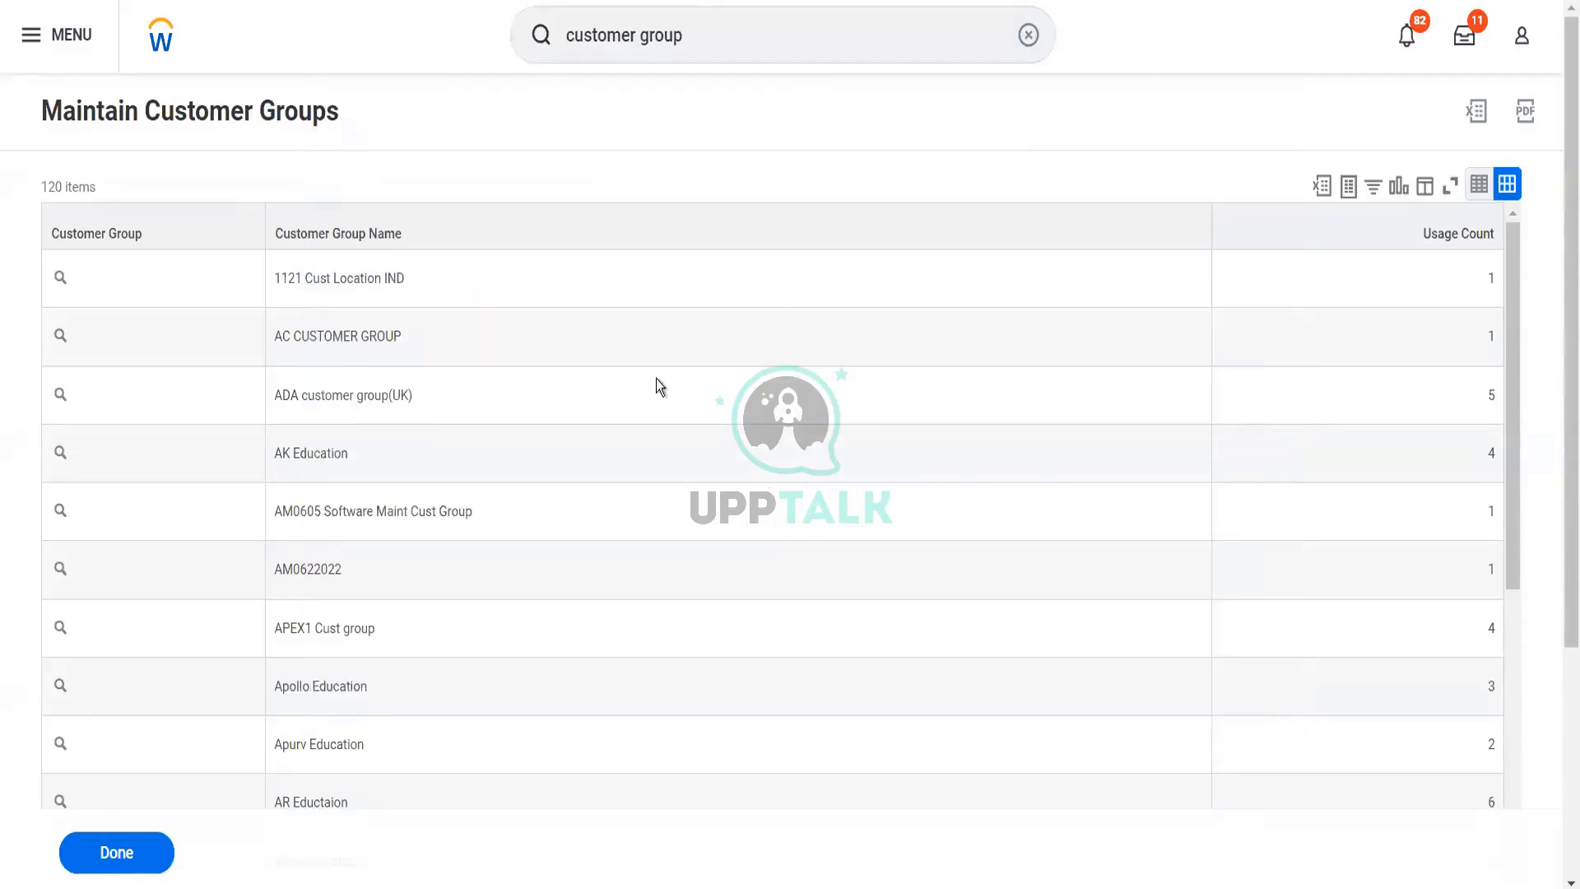
Search for "pay terms" and open the Maintain Payment Terms task
{"action": "left_click", "coordinate": [723, 37]}
{"action": "left_click_drag", "start_coordinate": [723, 37], "coordinate": [550, 67]}
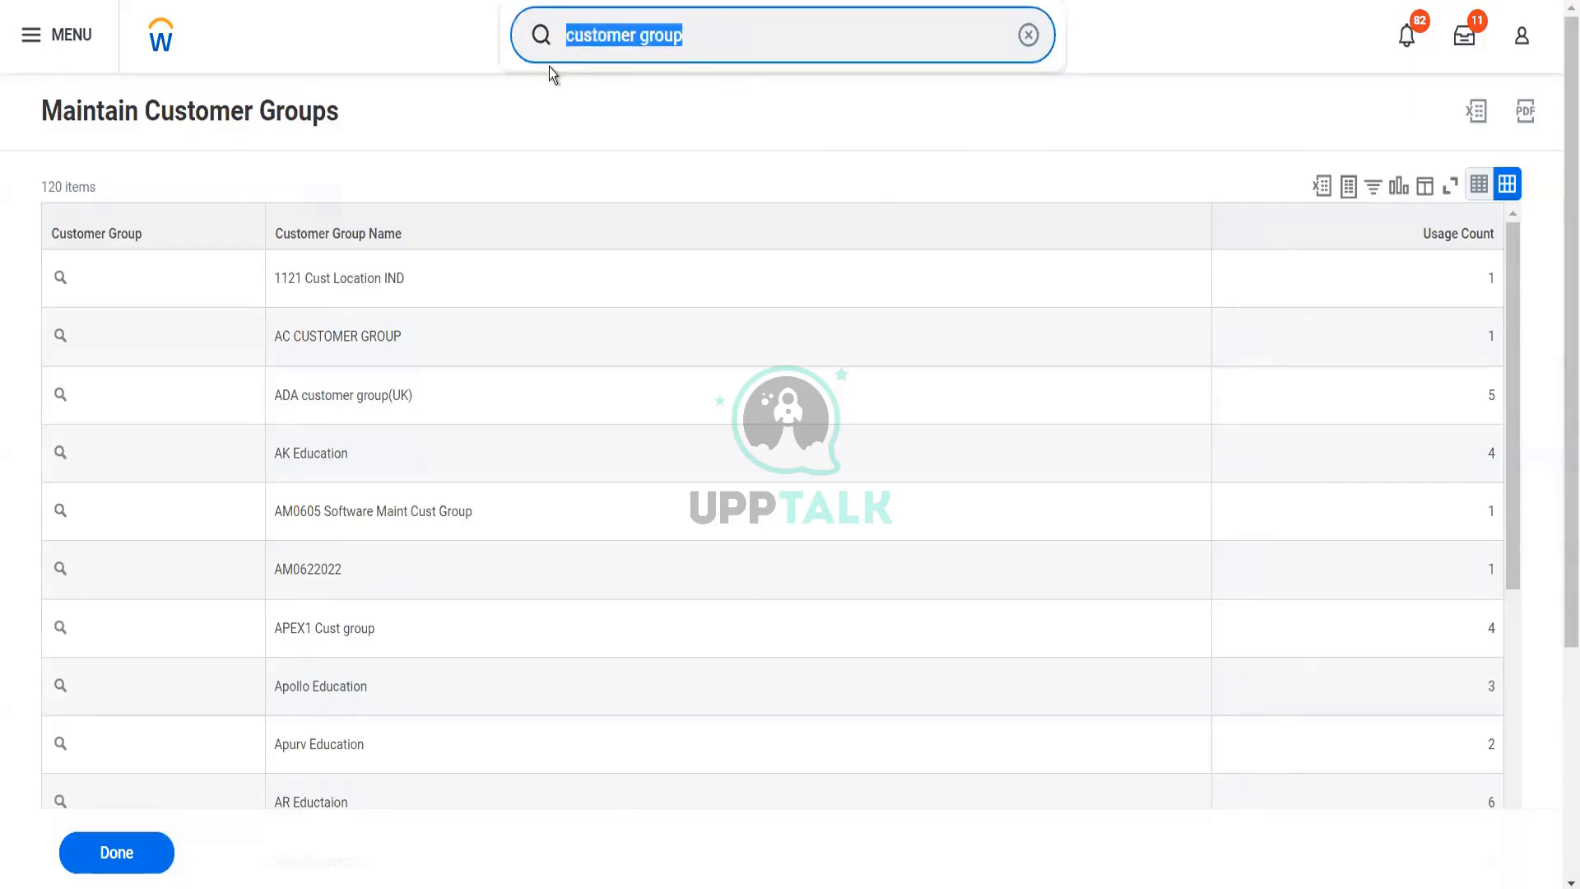
{"action": "type", "text": "pay terms"}
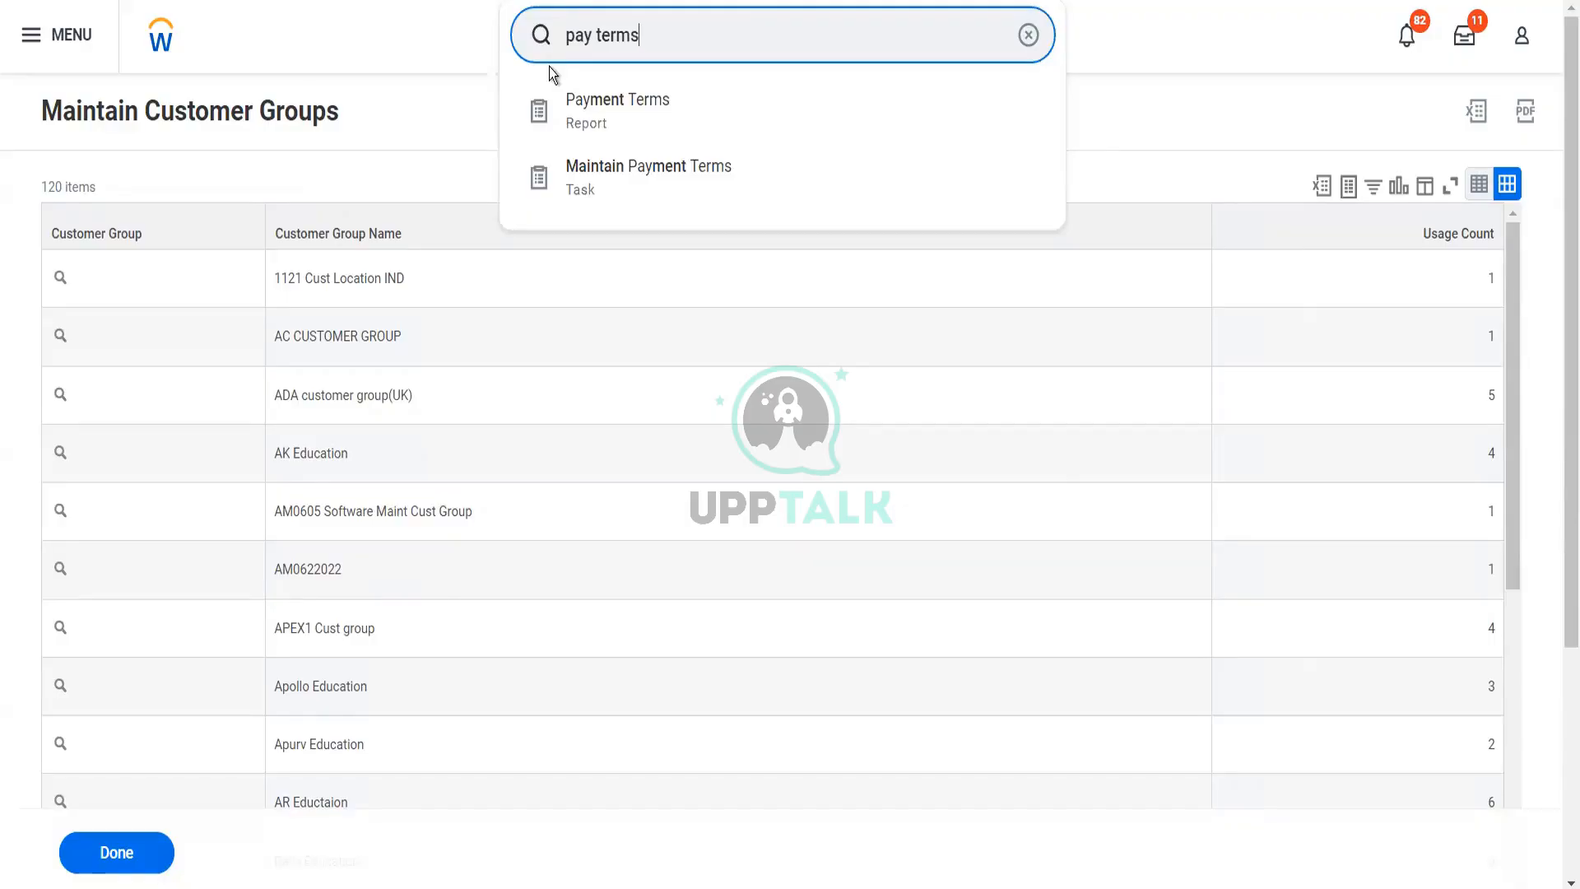
{"action": "left_click", "coordinate": [600, 169]}
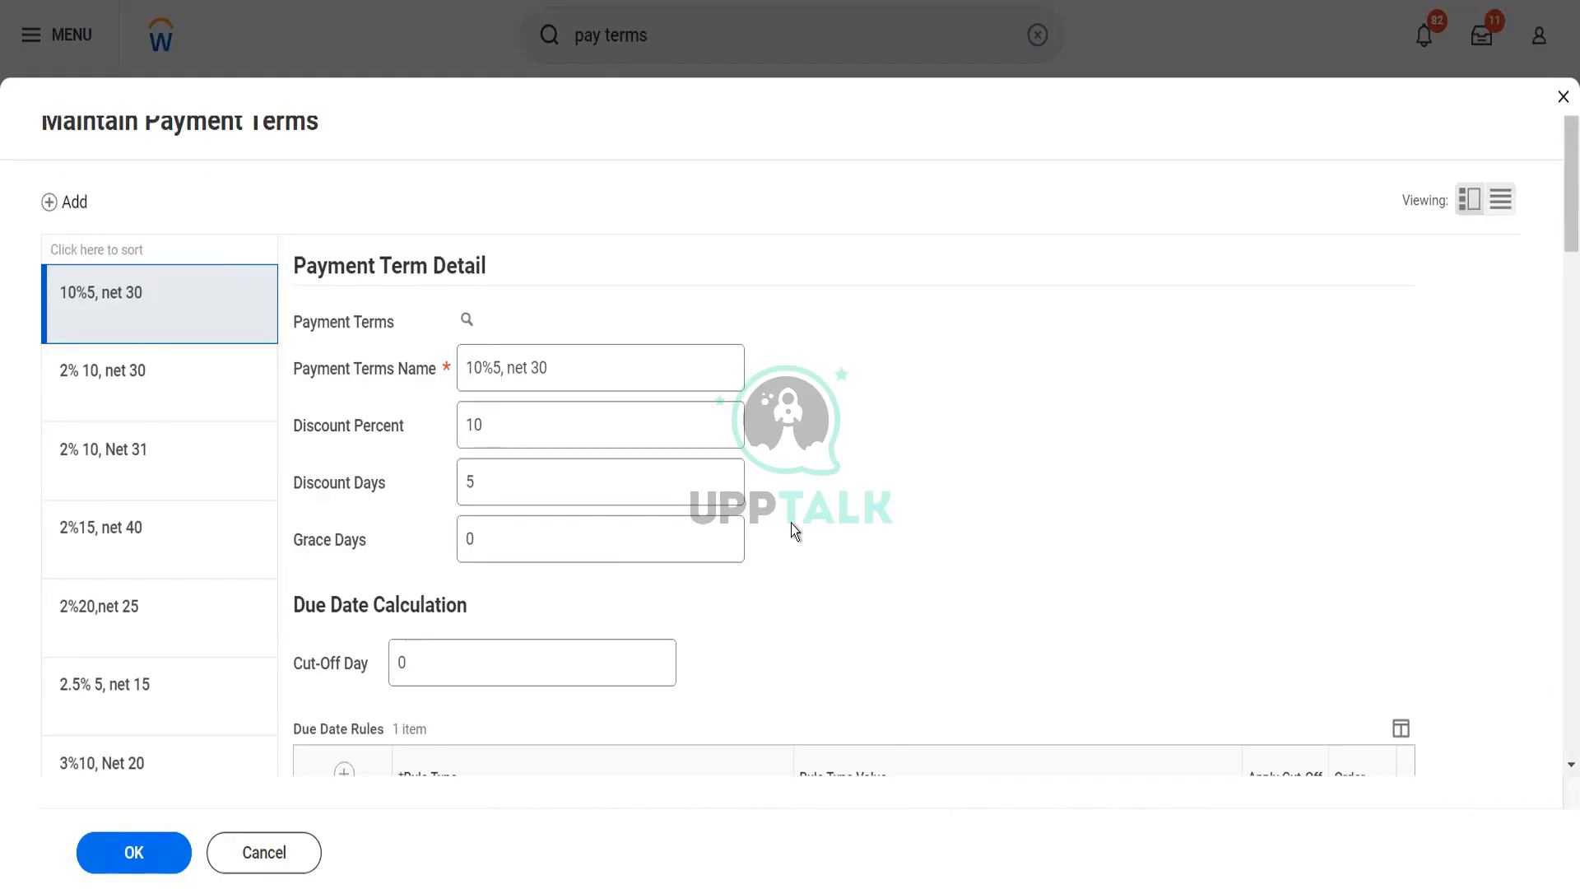
Examine how the name of the "10%5, net 30" payment term relates to its discount percent and discount days
{"action": "scroll", "coordinate": [792, 523], "scroll_direction": "down", "scroll_amount": 4}
{"action": "scroll", "coordinate": [792, 523], "scroll_direction": "up", "scroll_amount": 1}
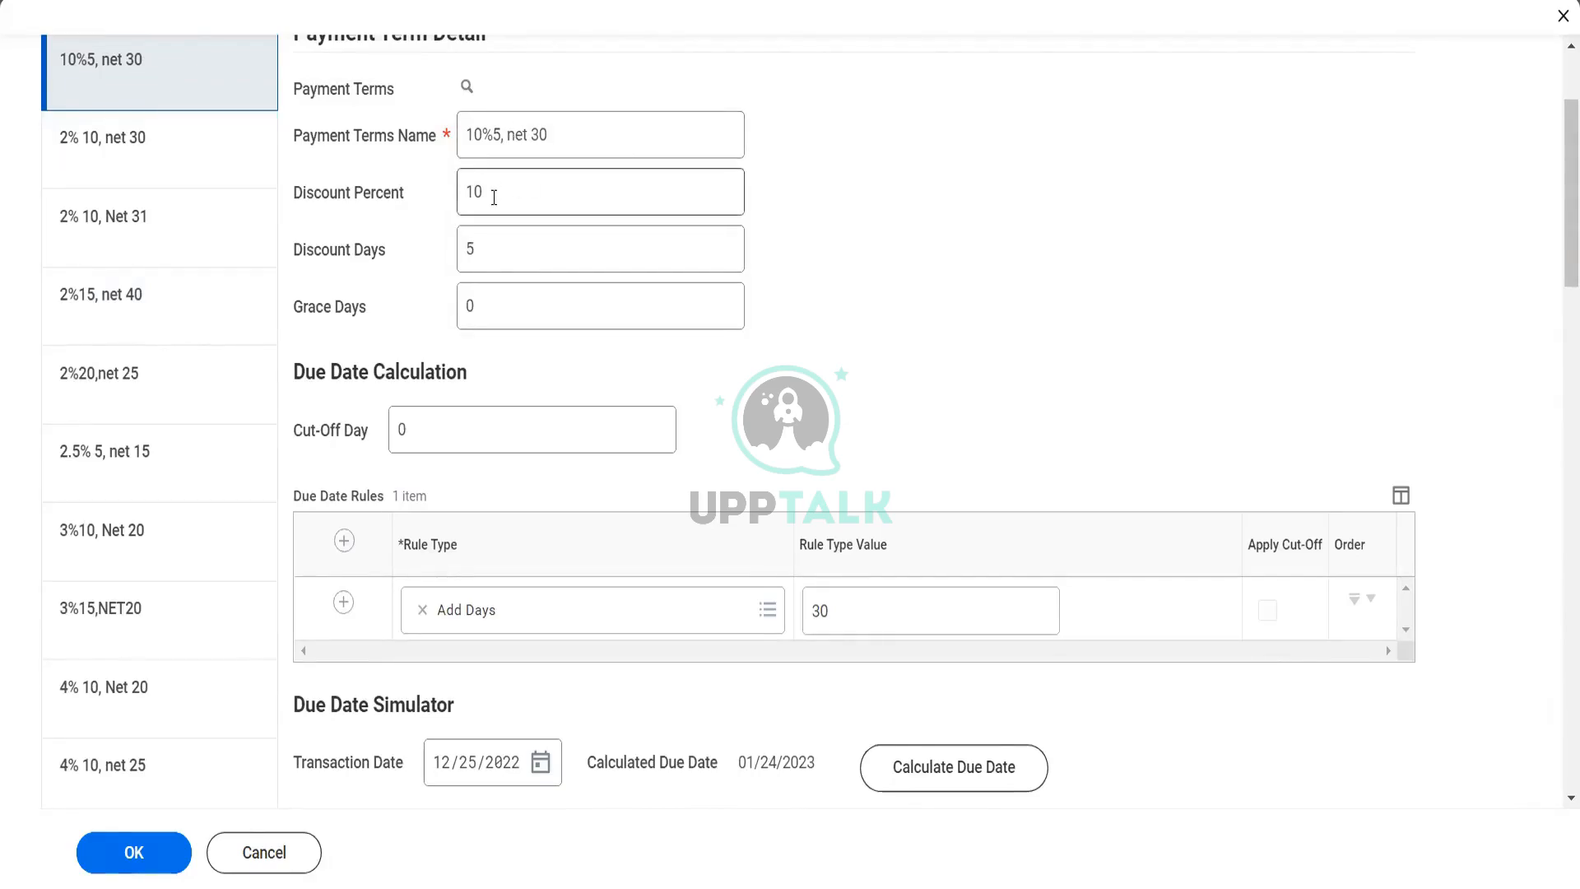
{"action": "double_click", "coordinate": [469, 200]}
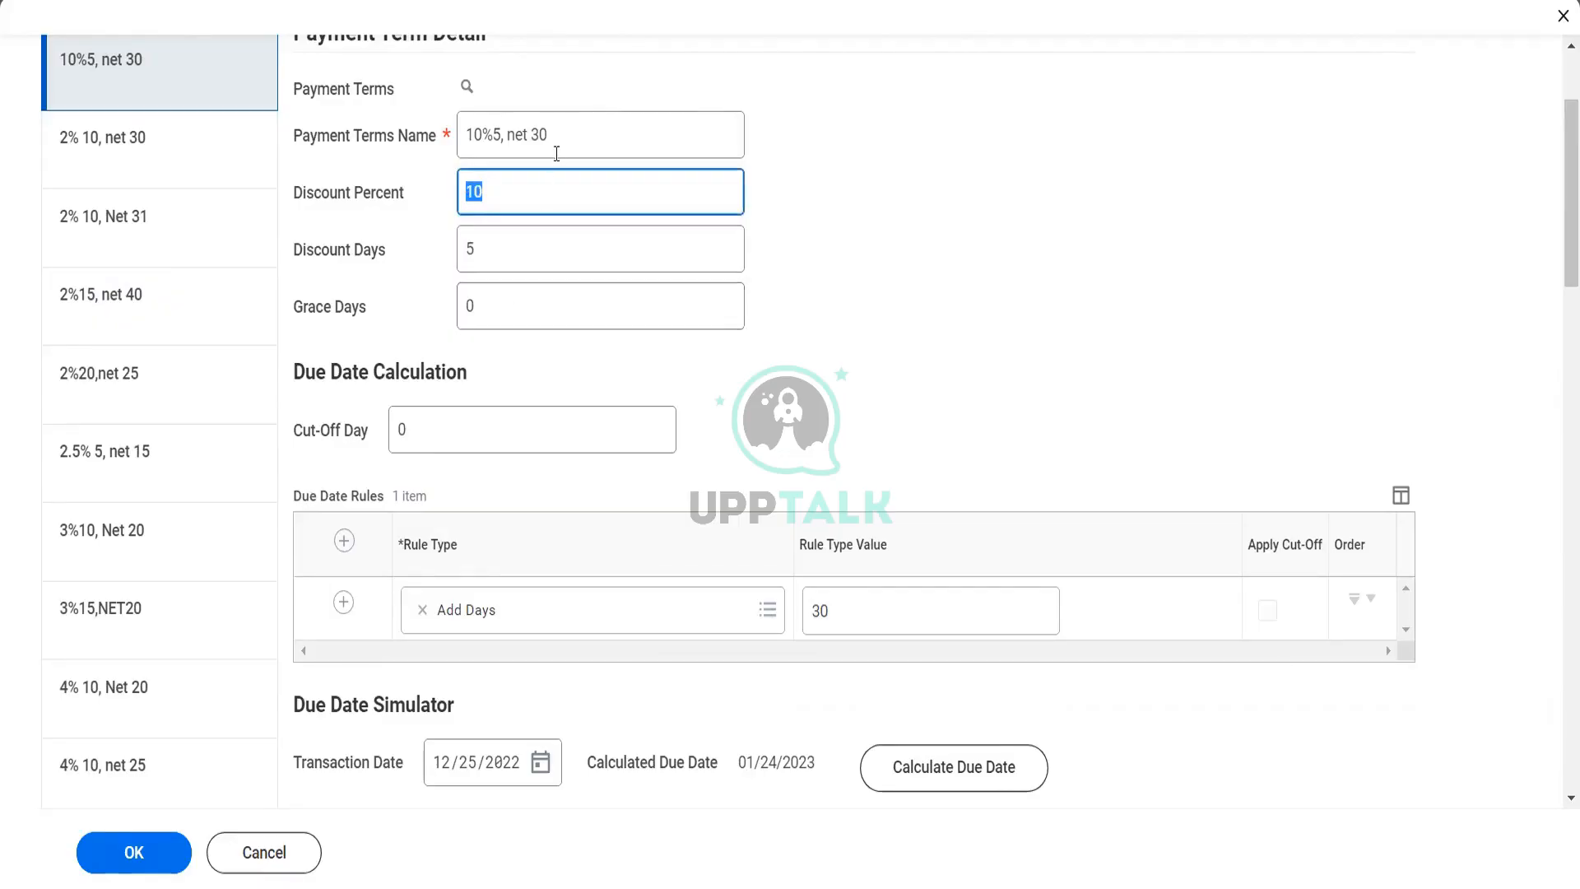
{"action": "left_click_drag", "start_coordinate": [551, 139], "coordinate": [521, 142]}
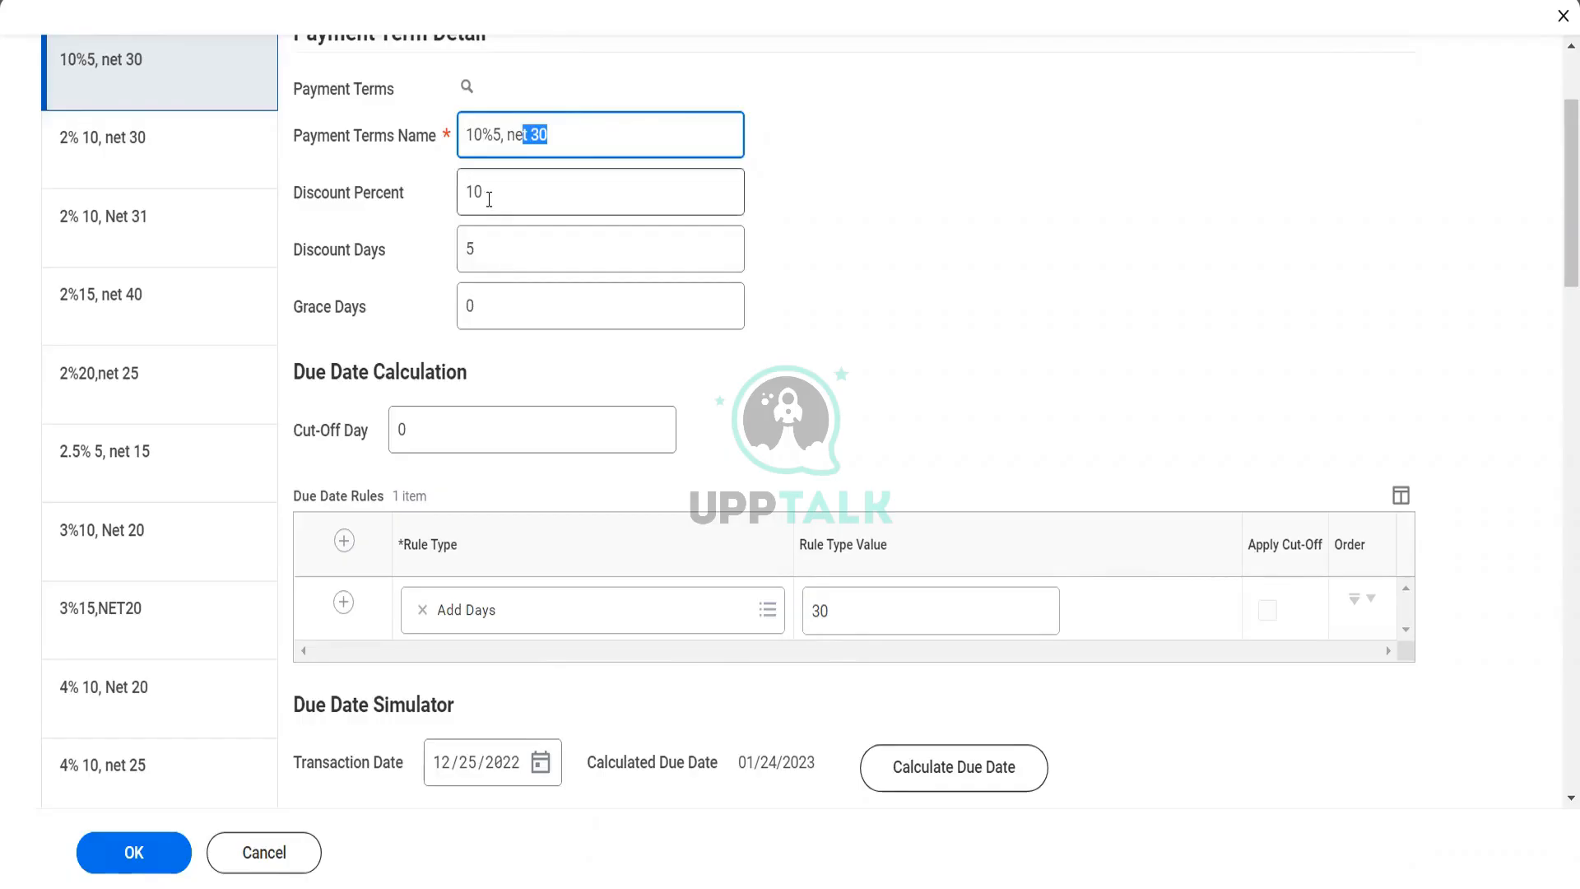
{"action": "left_click_drag", "start_coordinate": [489, 199], "coordinate": [463, 203]}
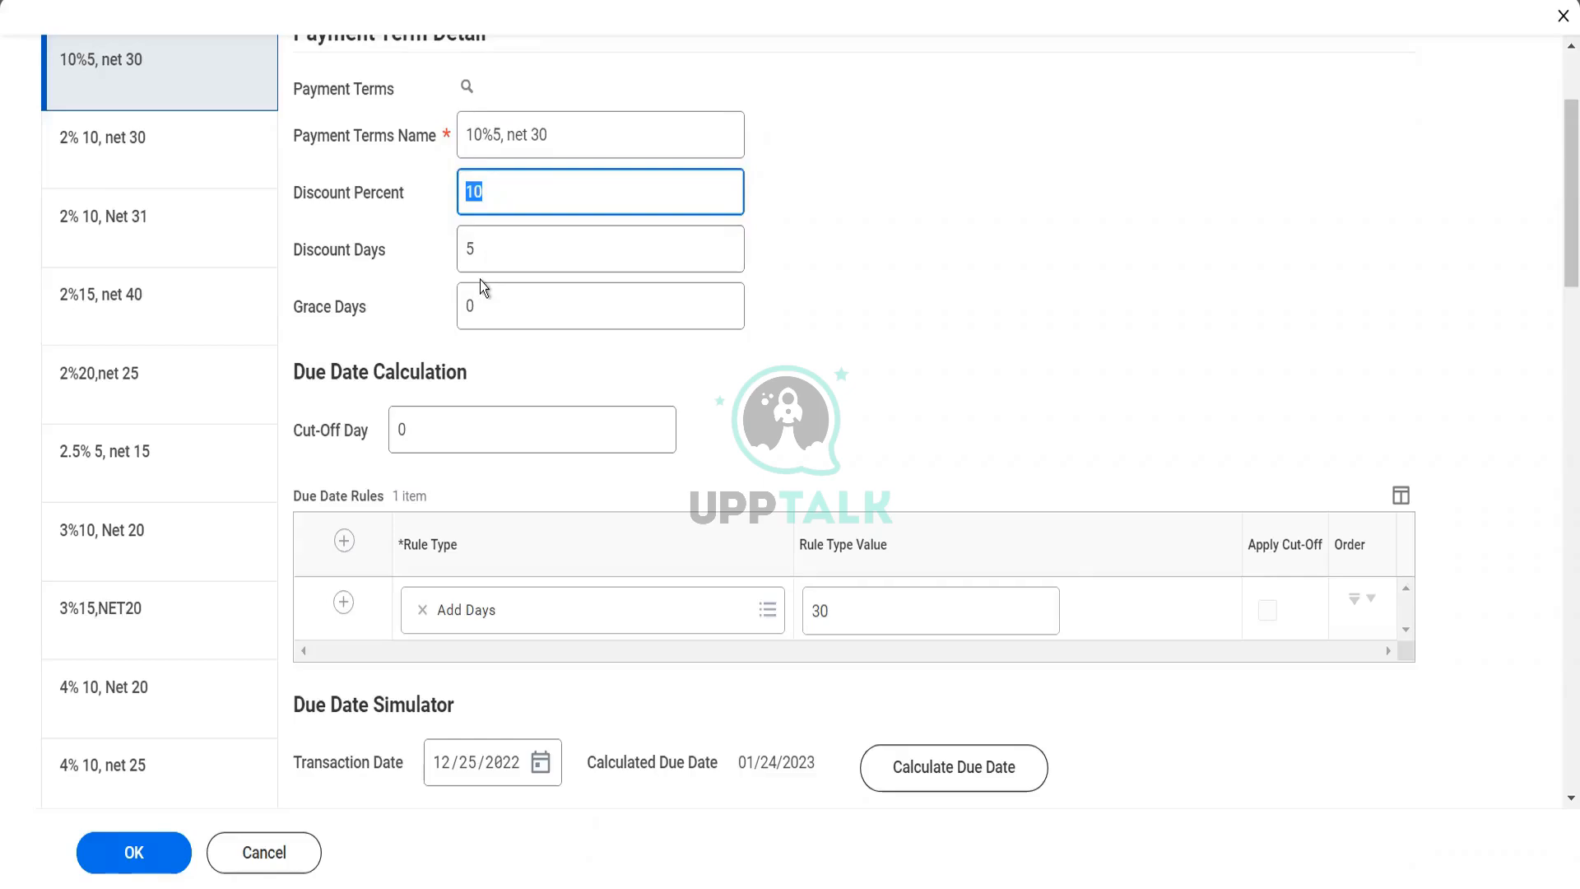
{"action": "left_click_drag", "start_coordinate": [474, 251], "coordinate": [458, 256]}
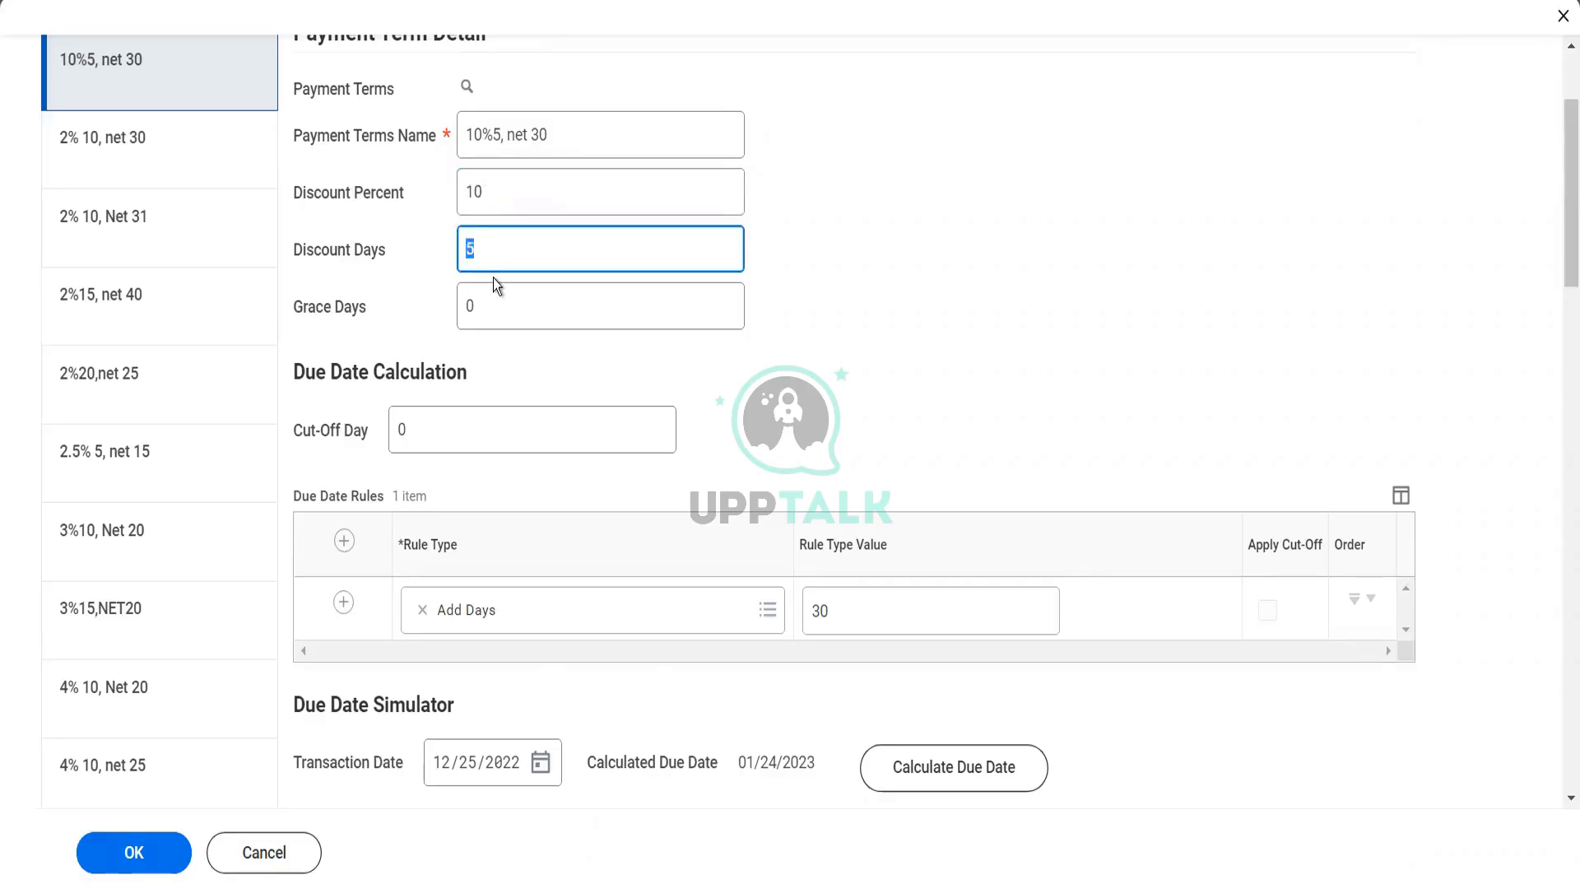
{"action": "left_click_drag", "start_coordinate": [492, 169], "coordinate": [459, 180]}
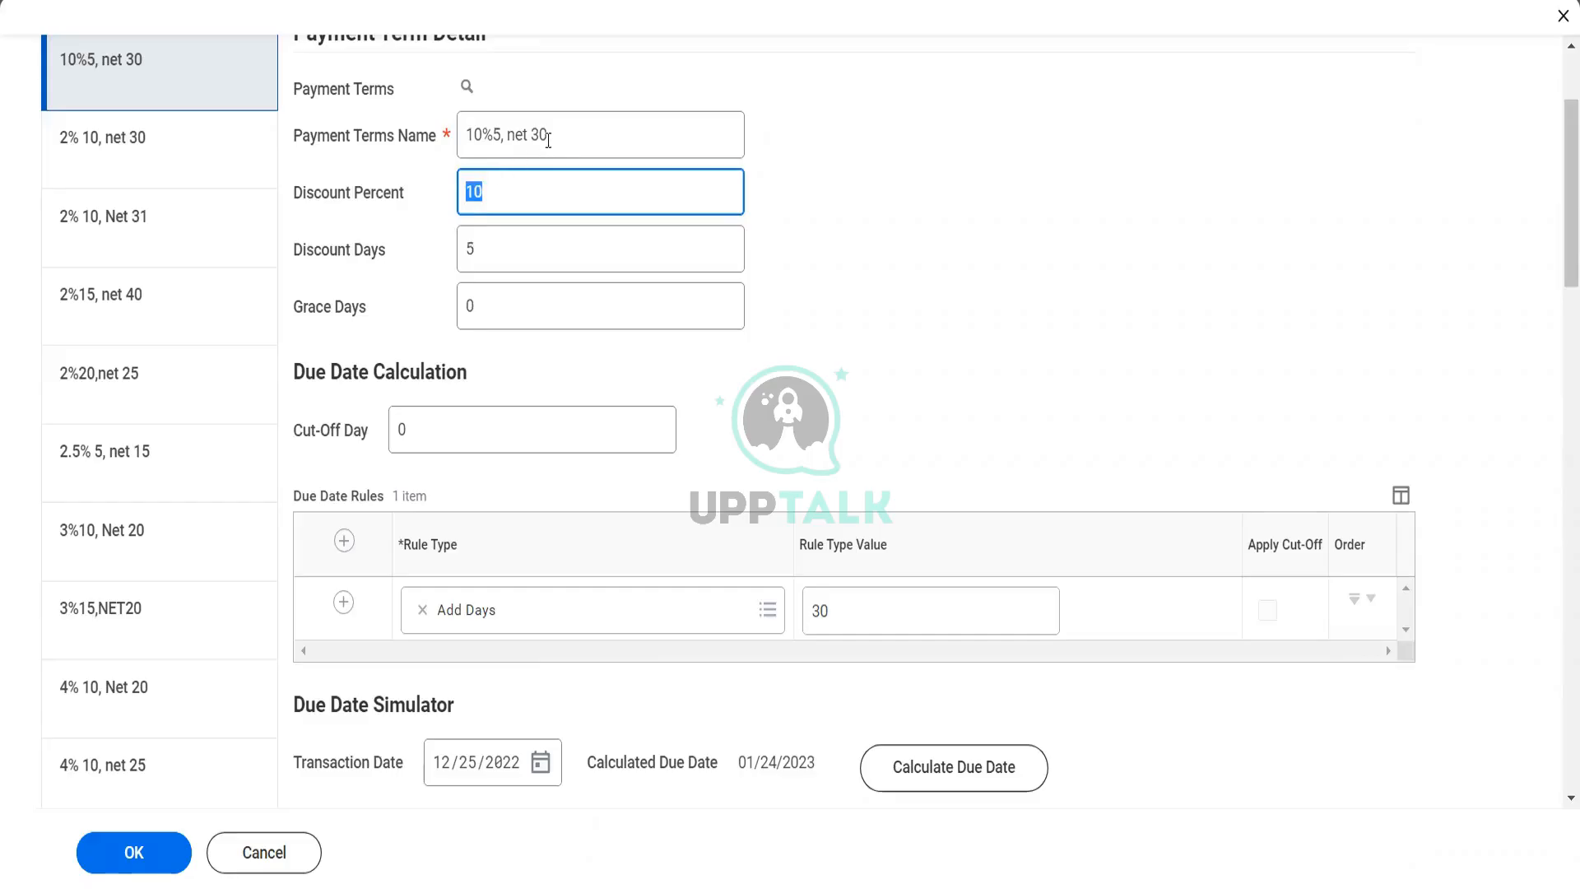
{"action": "left_click_drag", "start_coordinate": [549, 134], "coordinate": [509, 141]}
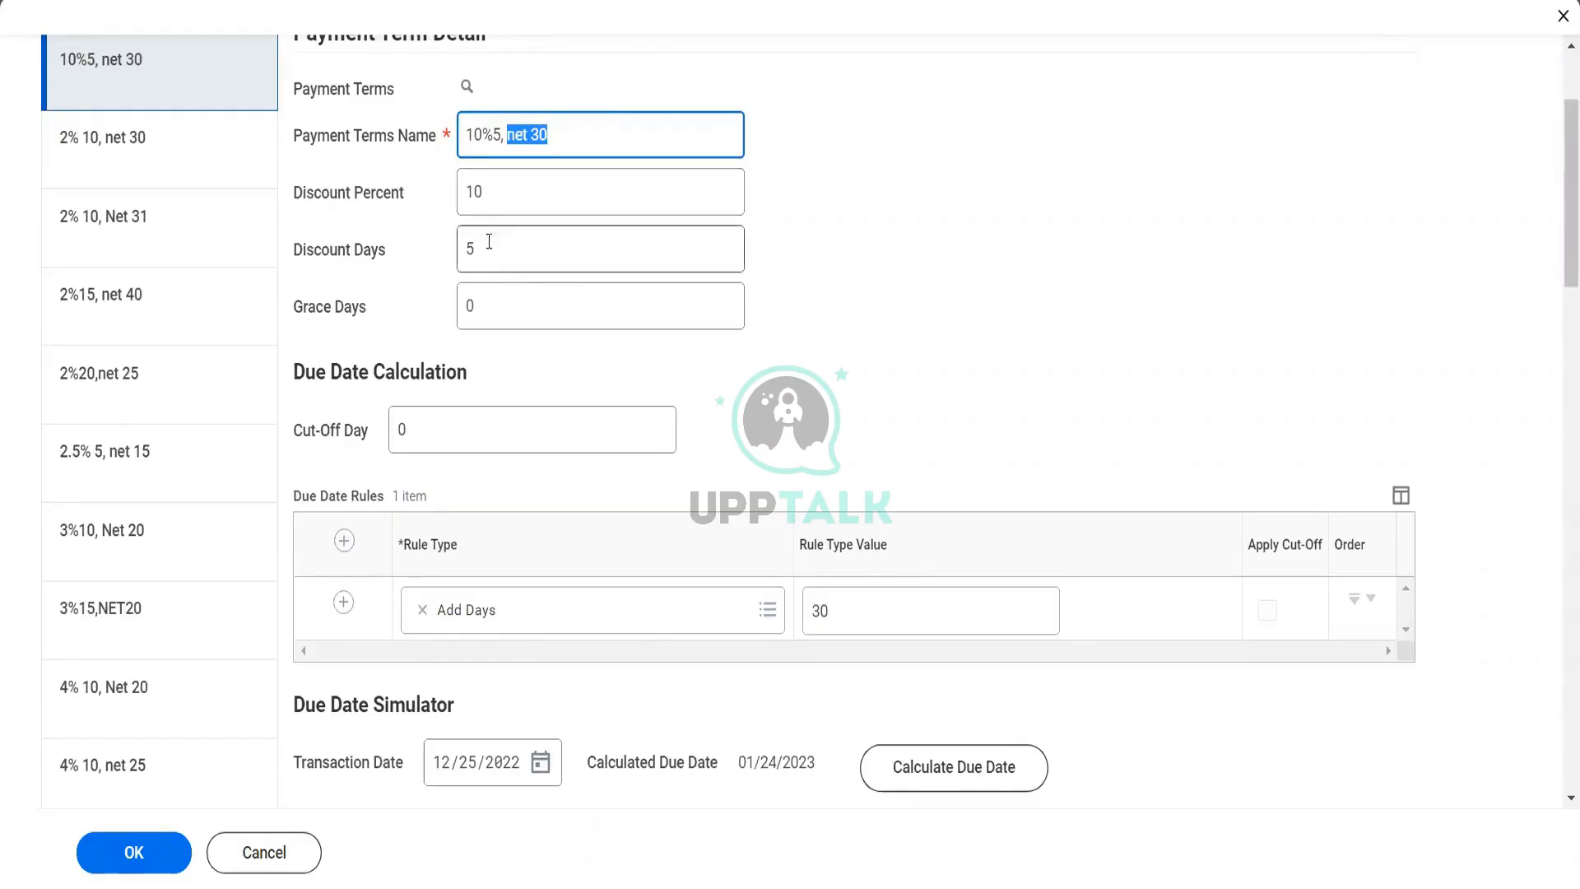
{"action": "double_click", "coordinate": [489, 201]}
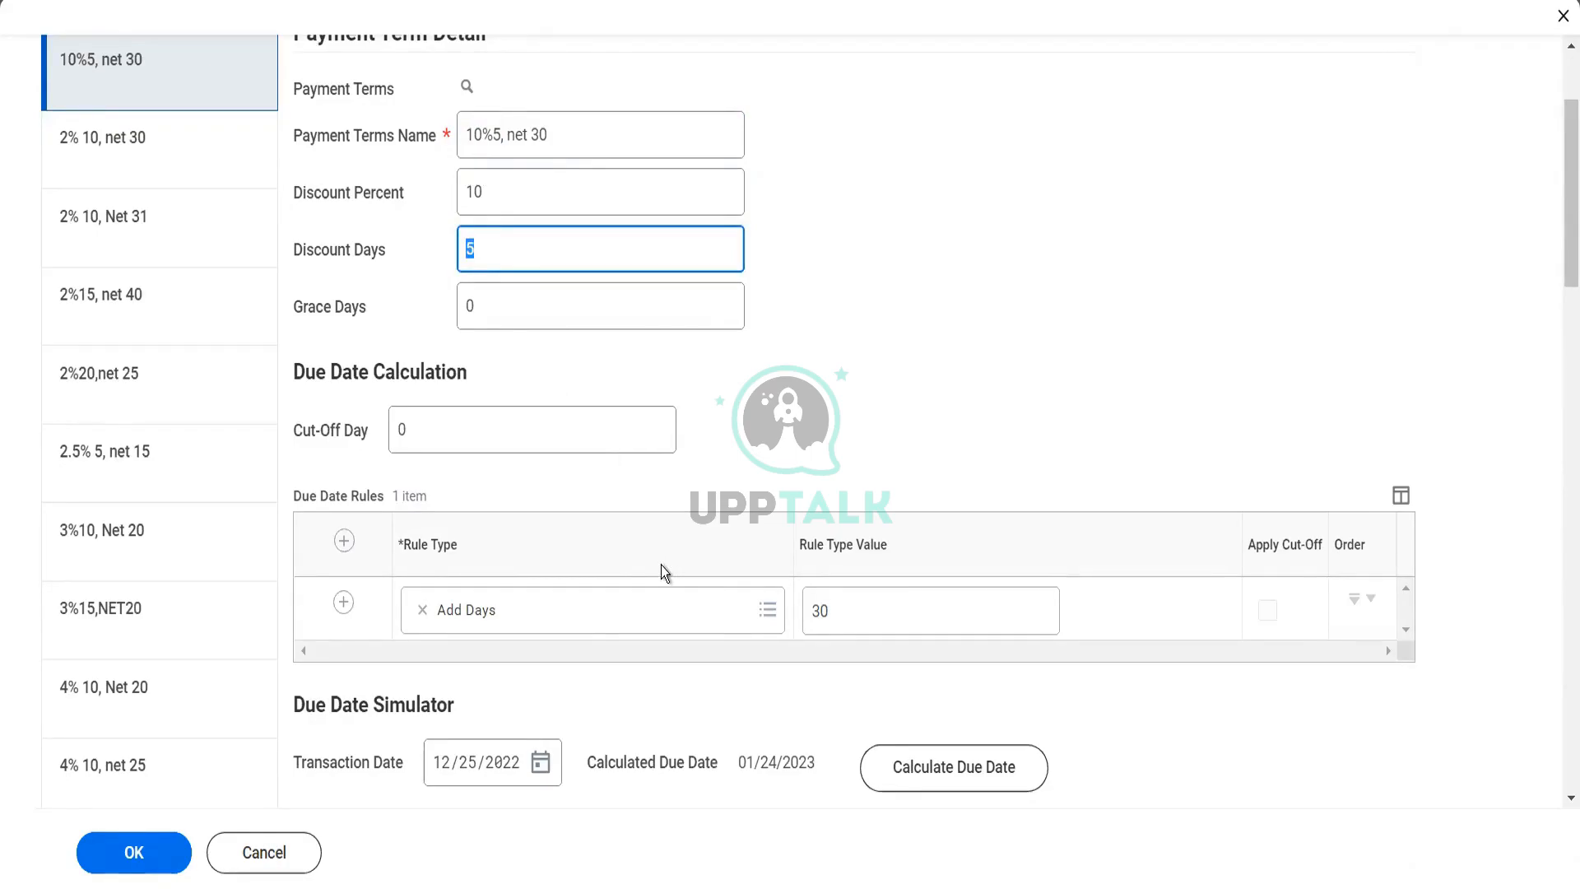
Set the Rule Type Value of the Add Days due date rule to 0 for the "10%5, net 30" term
{"action": "left_click", "coordinate": [839, 614]}
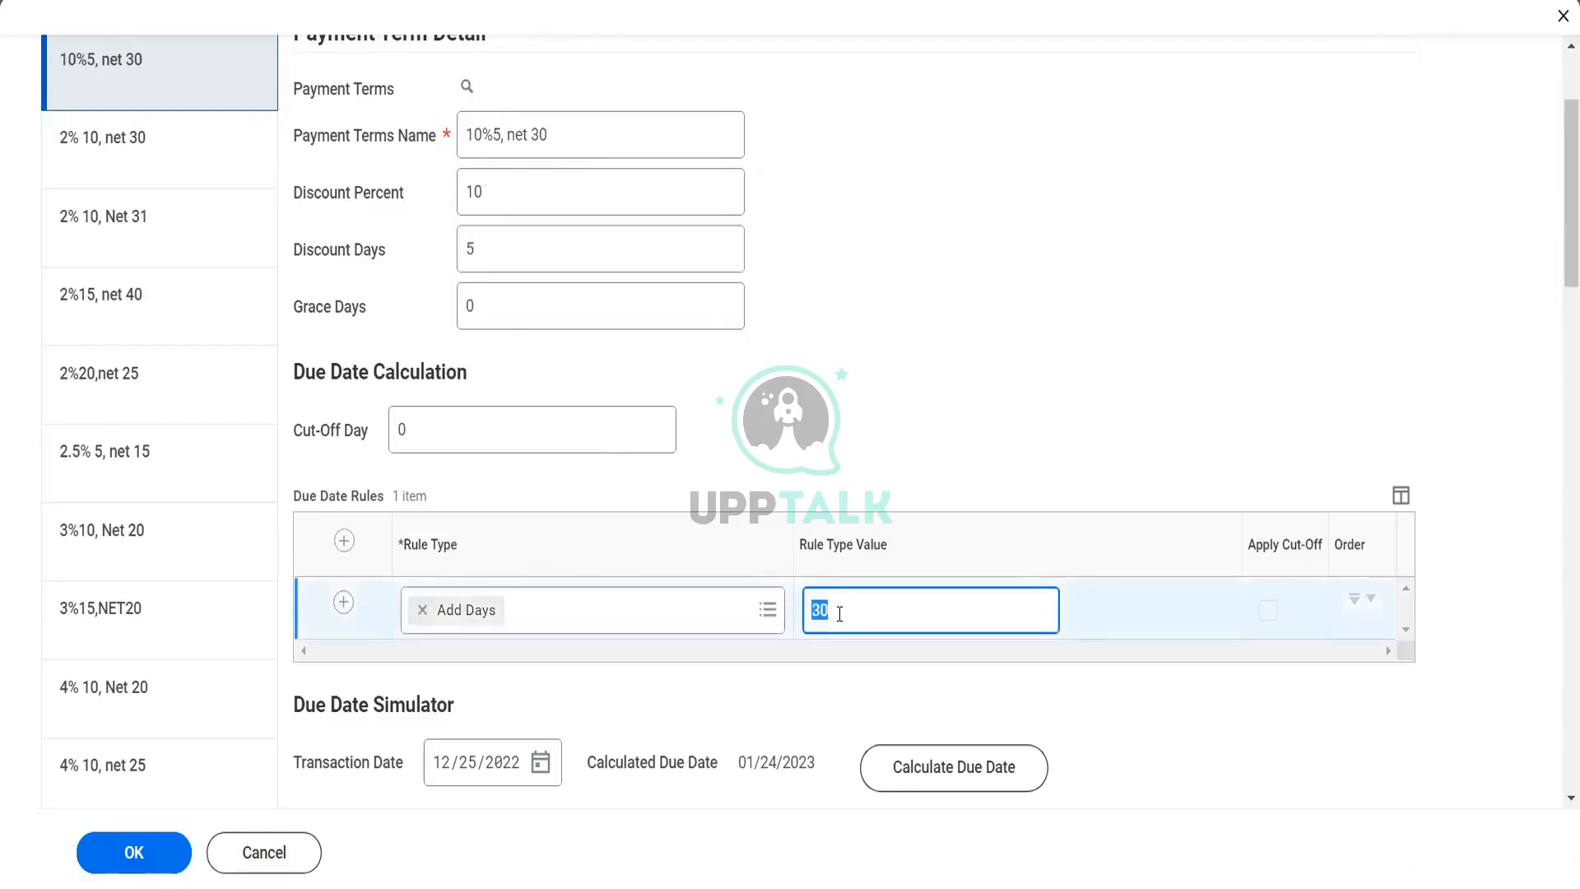
{"action": "type", "text": "0"}
{"action": "key", "text": "Tab"}
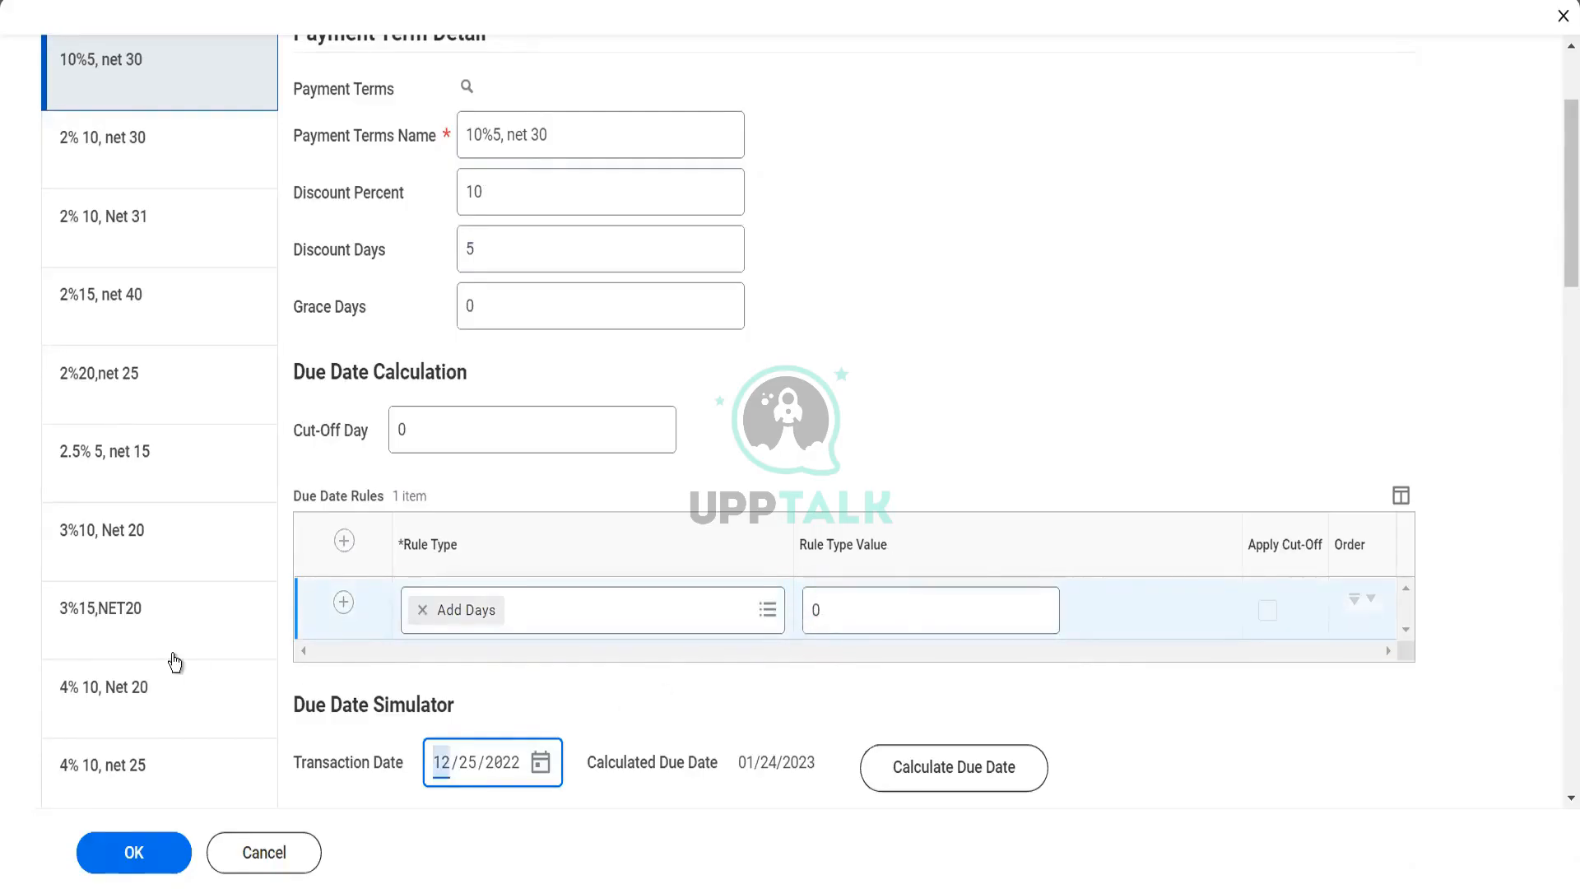
Look through the list of existing payment terms and return to its beginning
{"action": "scroll", "coordinate": [206, 658], "scroll_direction": "down", "scroll_amount": 6}
{"action": "scroll", "coordinate": [173, 660], "scroll_direction": "down", "scroll_amount": 3}
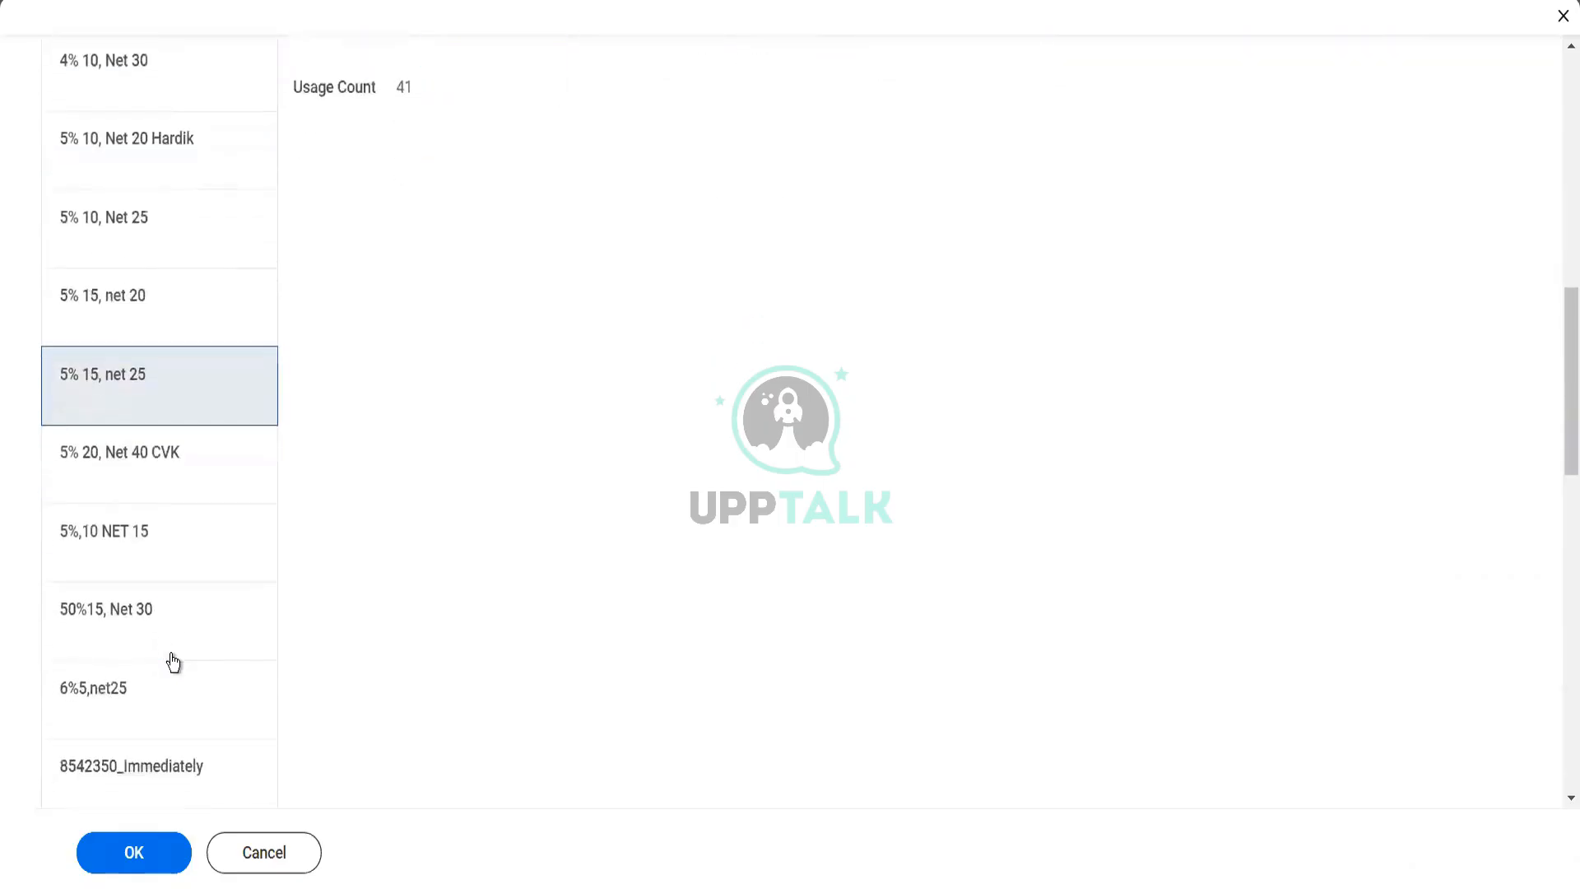
{"action": "scroll", "coordinate": [173, 660], "scroll_direction": "down", "scroll_amount": 2}
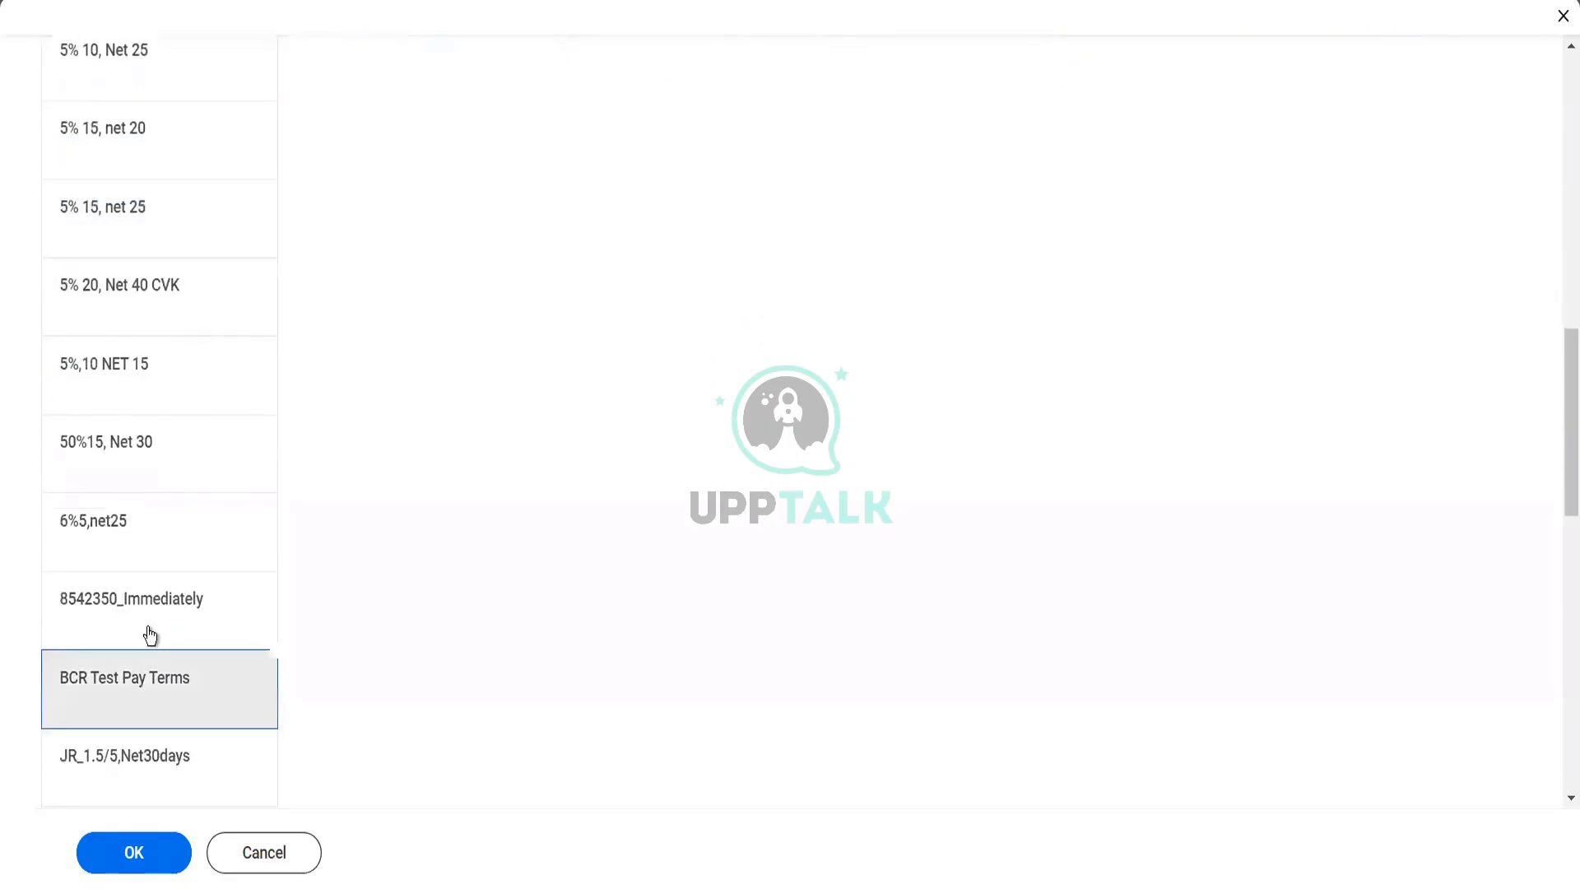
{"action": "scroll", "coordinate": [407, 634], "scroll_direction": "up", "scroll_amount": 9}
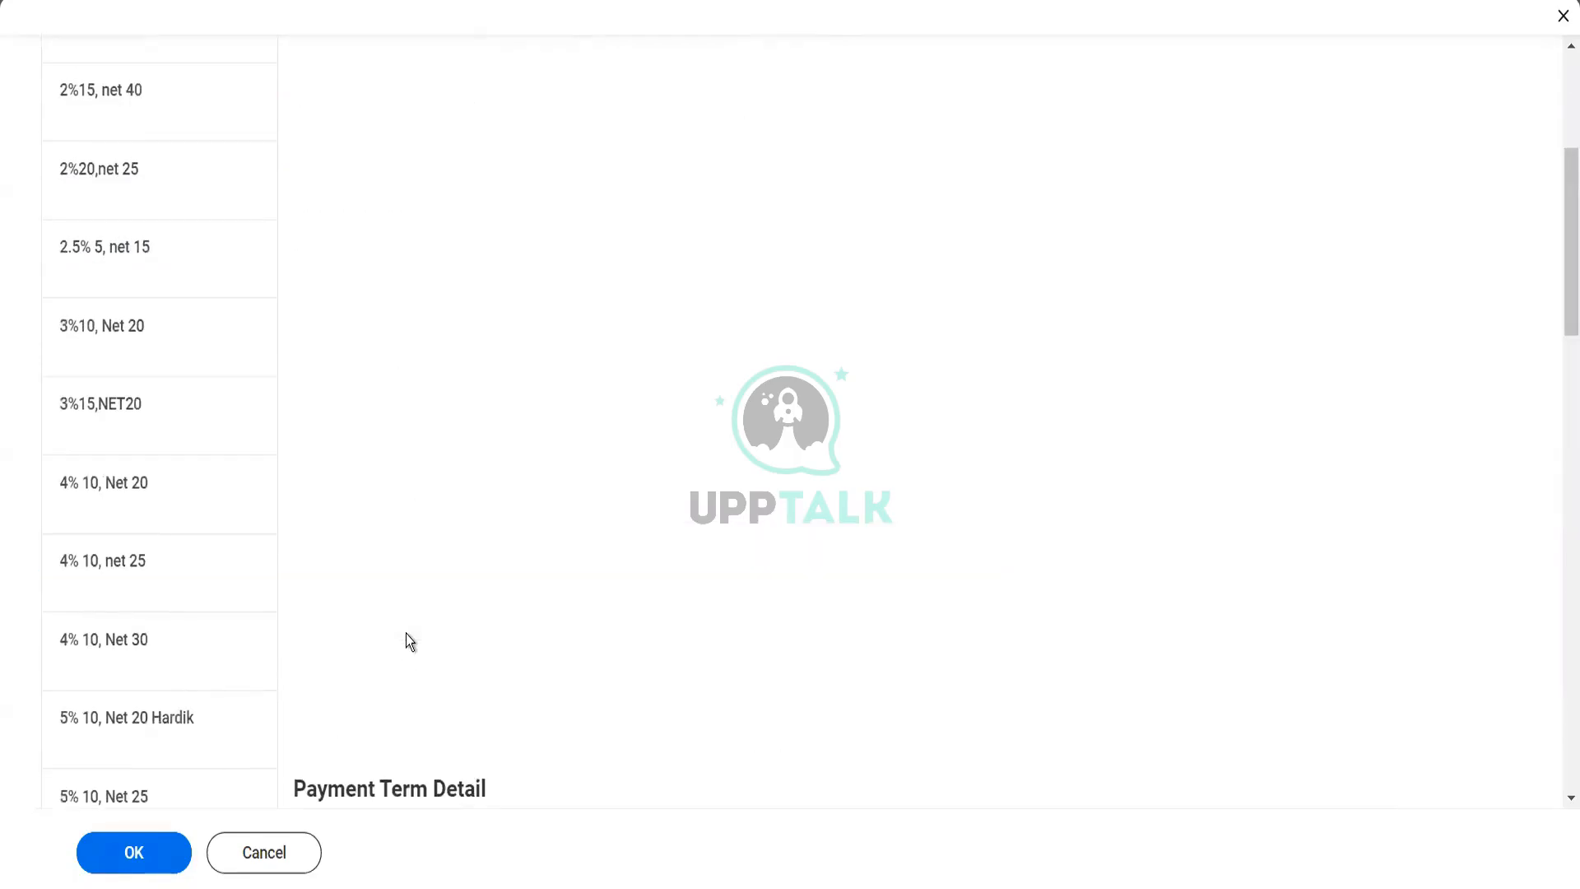
{"action": "scroll", "coordinate": [658, 499], "scroll_direction": "up", "scroll_amount": 5}
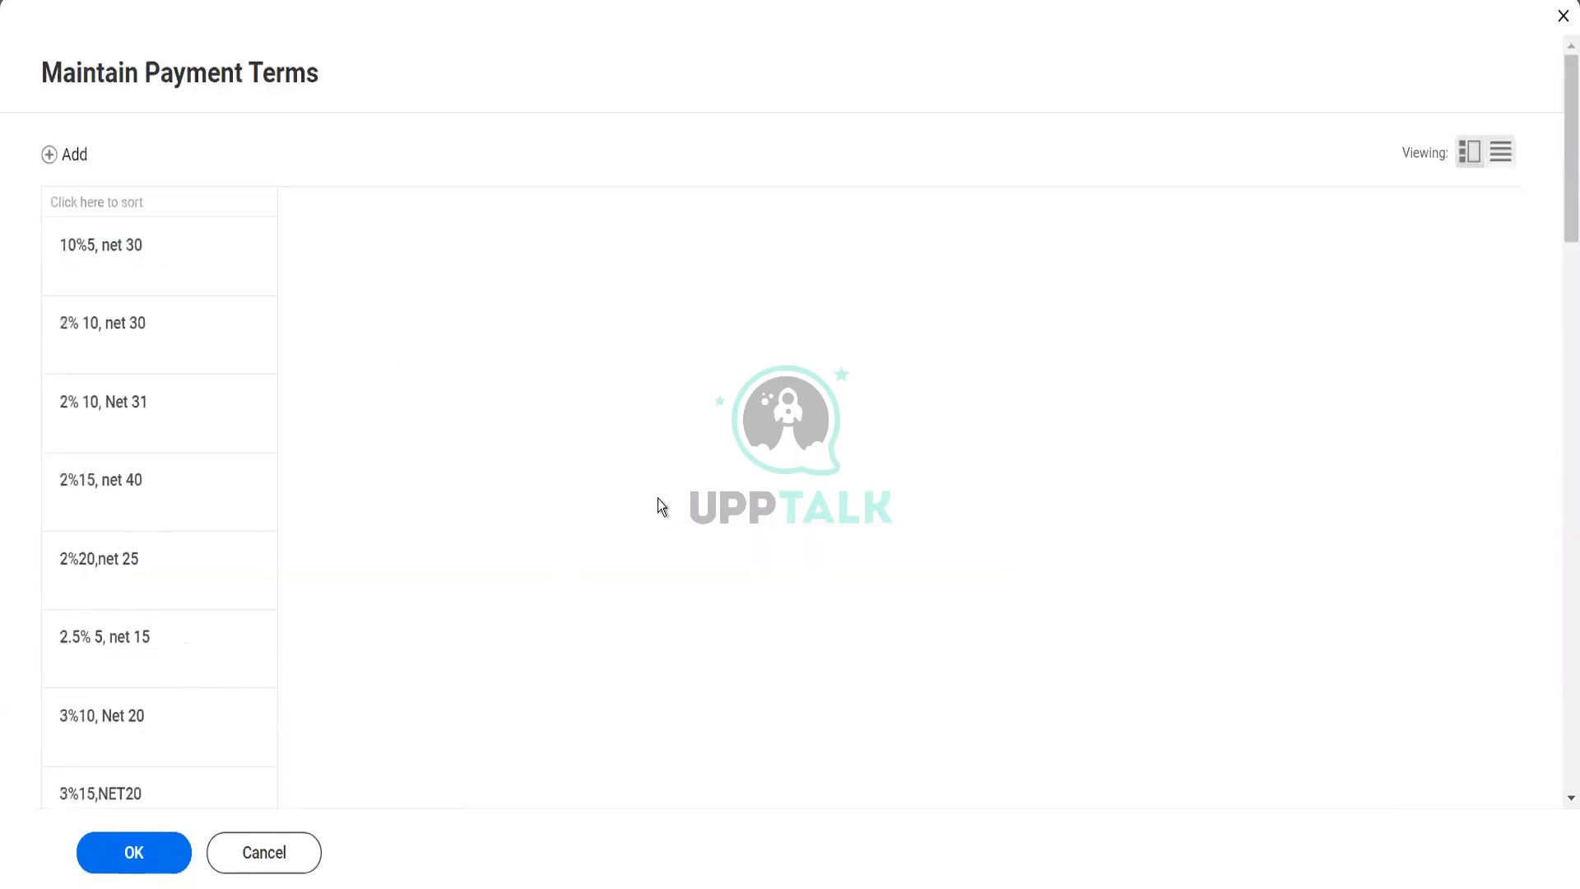
Examine the discount, grace, cut-off and due date rule settings of the "Immediately" payment term and browse the other existing terms
{"action": "scroll", "coordinate": [658, 499], "scroll_direction": "down", "scroll_amount": 8}
{"action": "scroll", "coordinate": [618, 439], "scroll_direction": "down", "scroll_amount": 6}
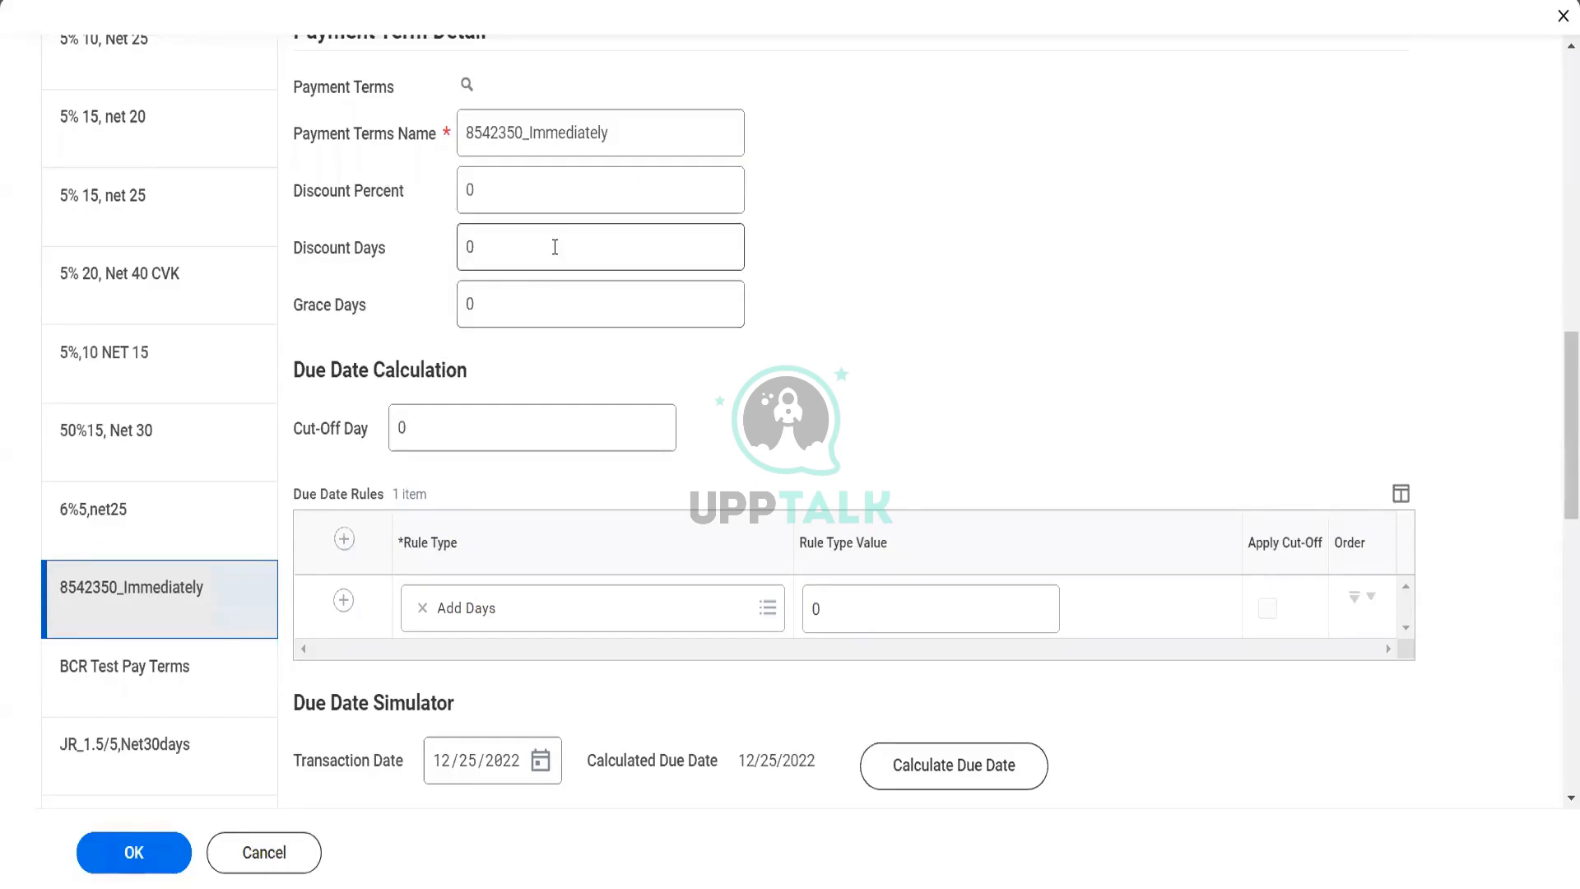
{"action": "double_click", "coordinate": [403, 428]}
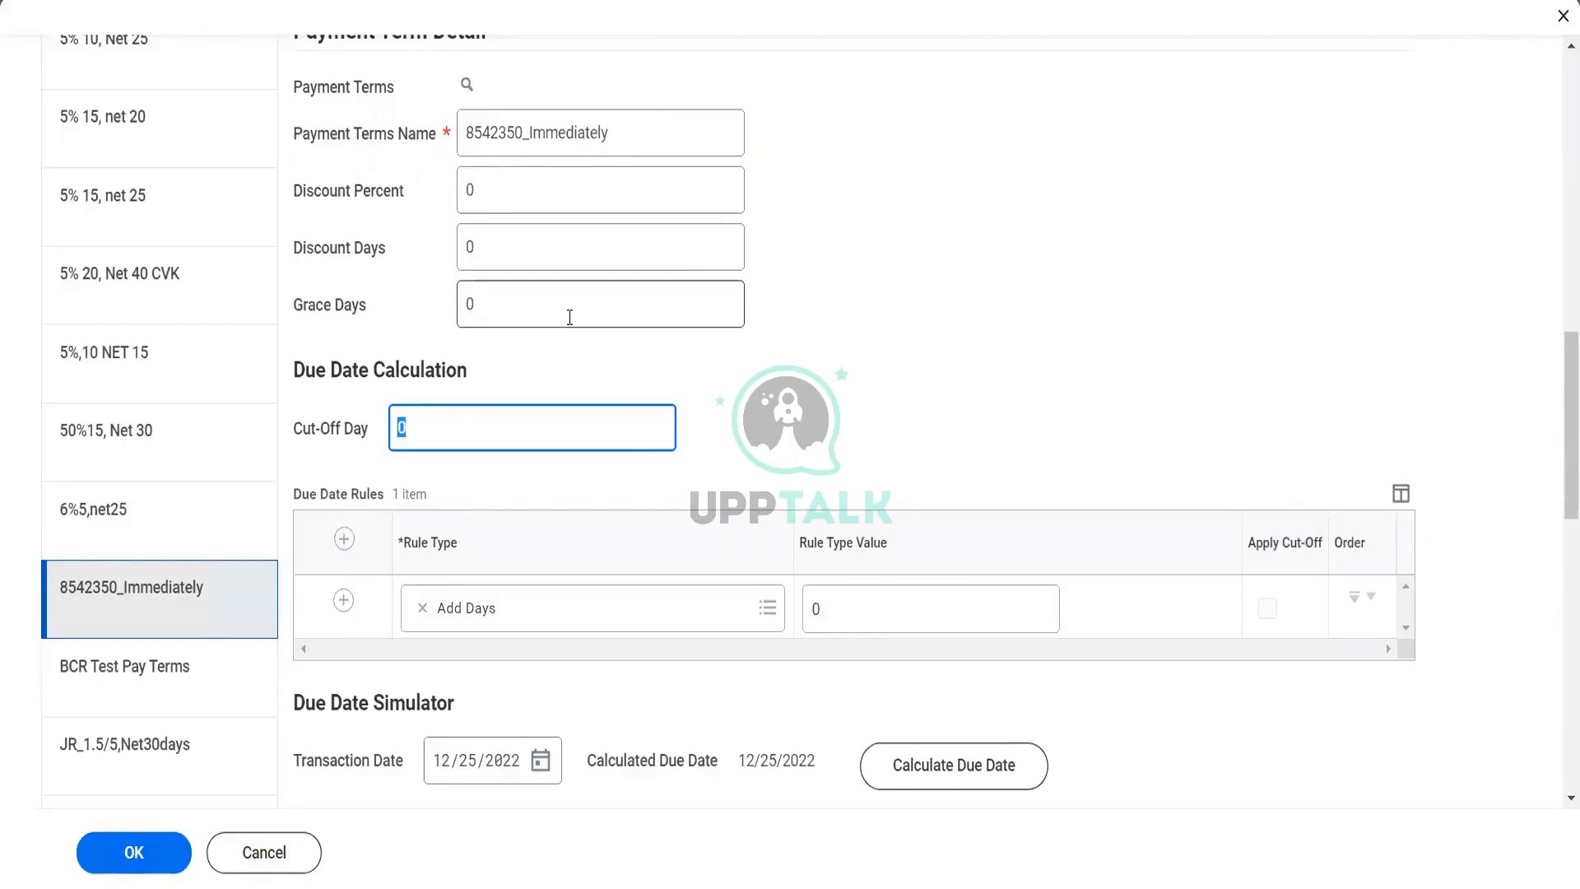
{"action": "scroll", "coordinate": [570, 317], "scroll_direction": "up", "scroll_amount": 10}
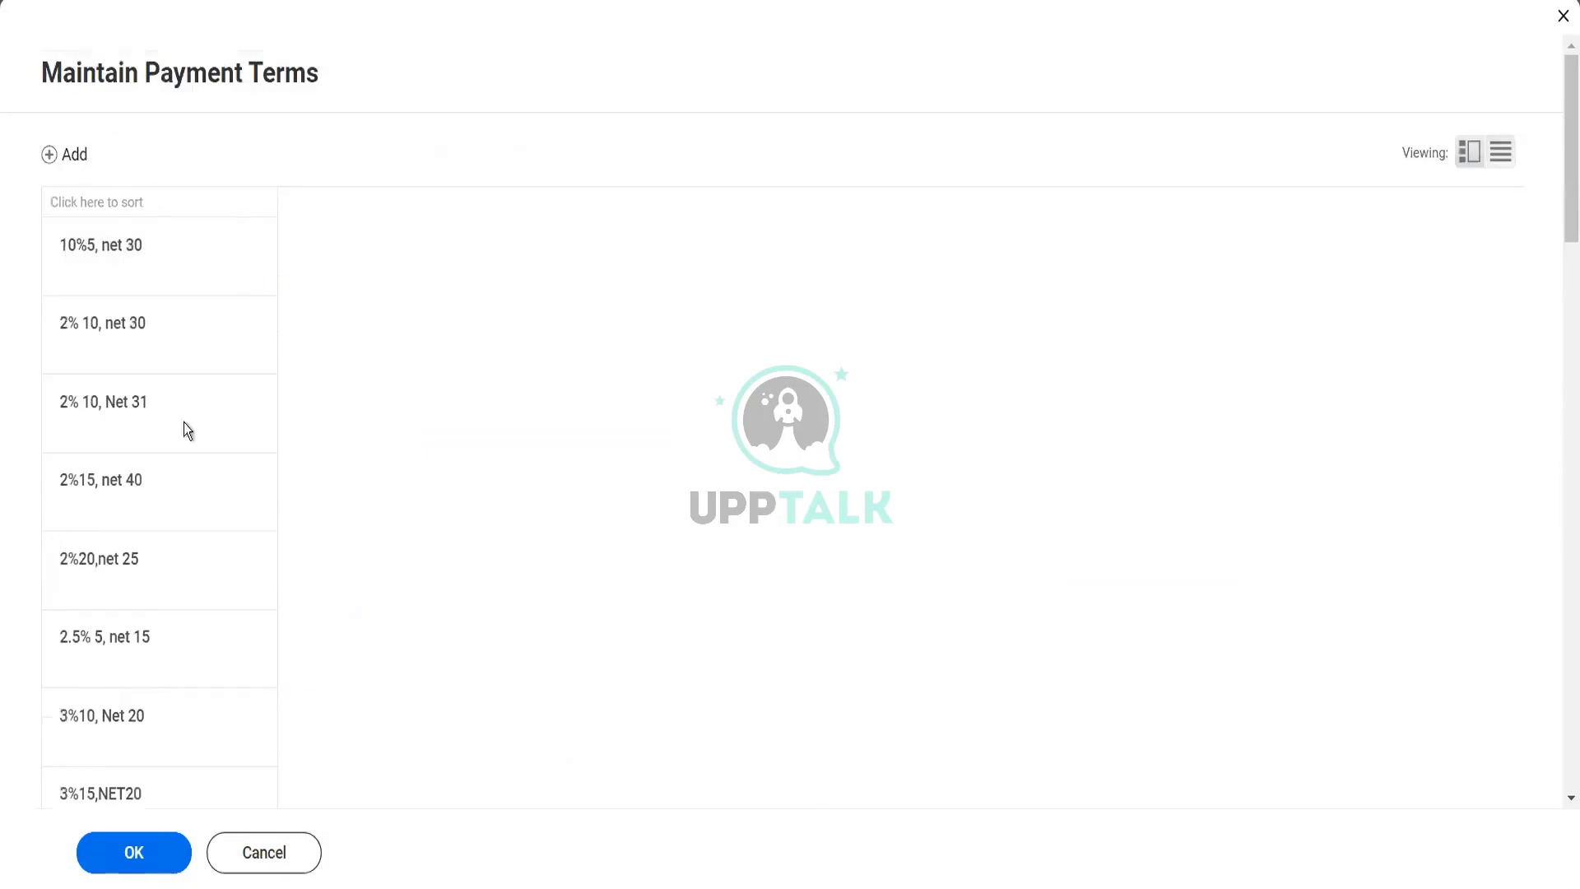
{"action": "scroll", "coordinate": [193, 562], "scroll_direction": "down", "scroll_amount": 10}
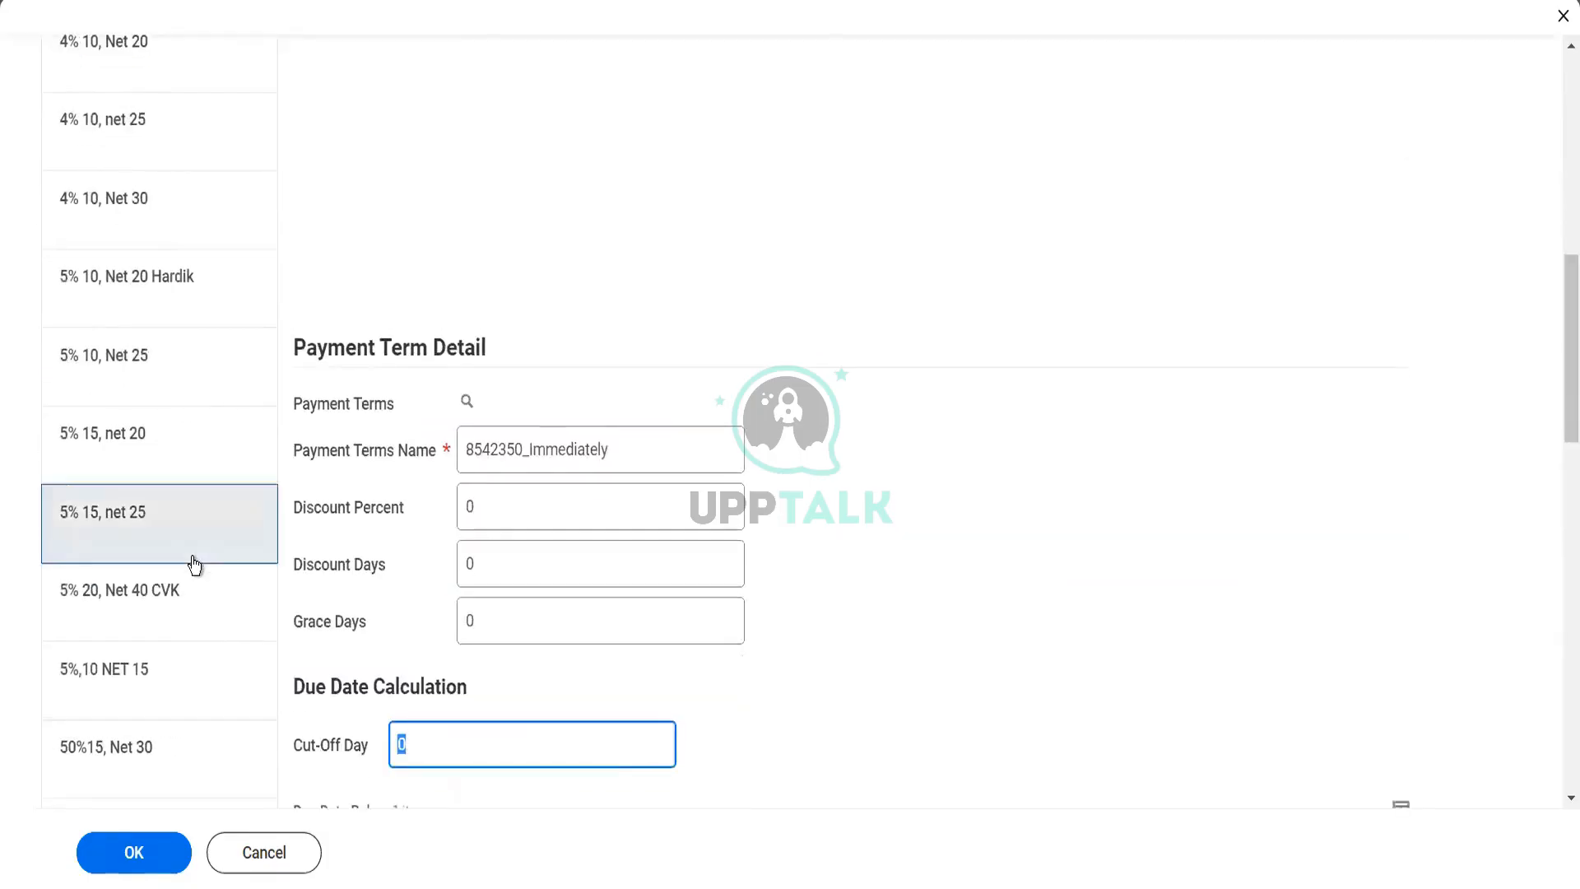
{"action": "scroll", "coordinate": [193, 562], "scroll_direction": "down", "scroll_amount": 8}
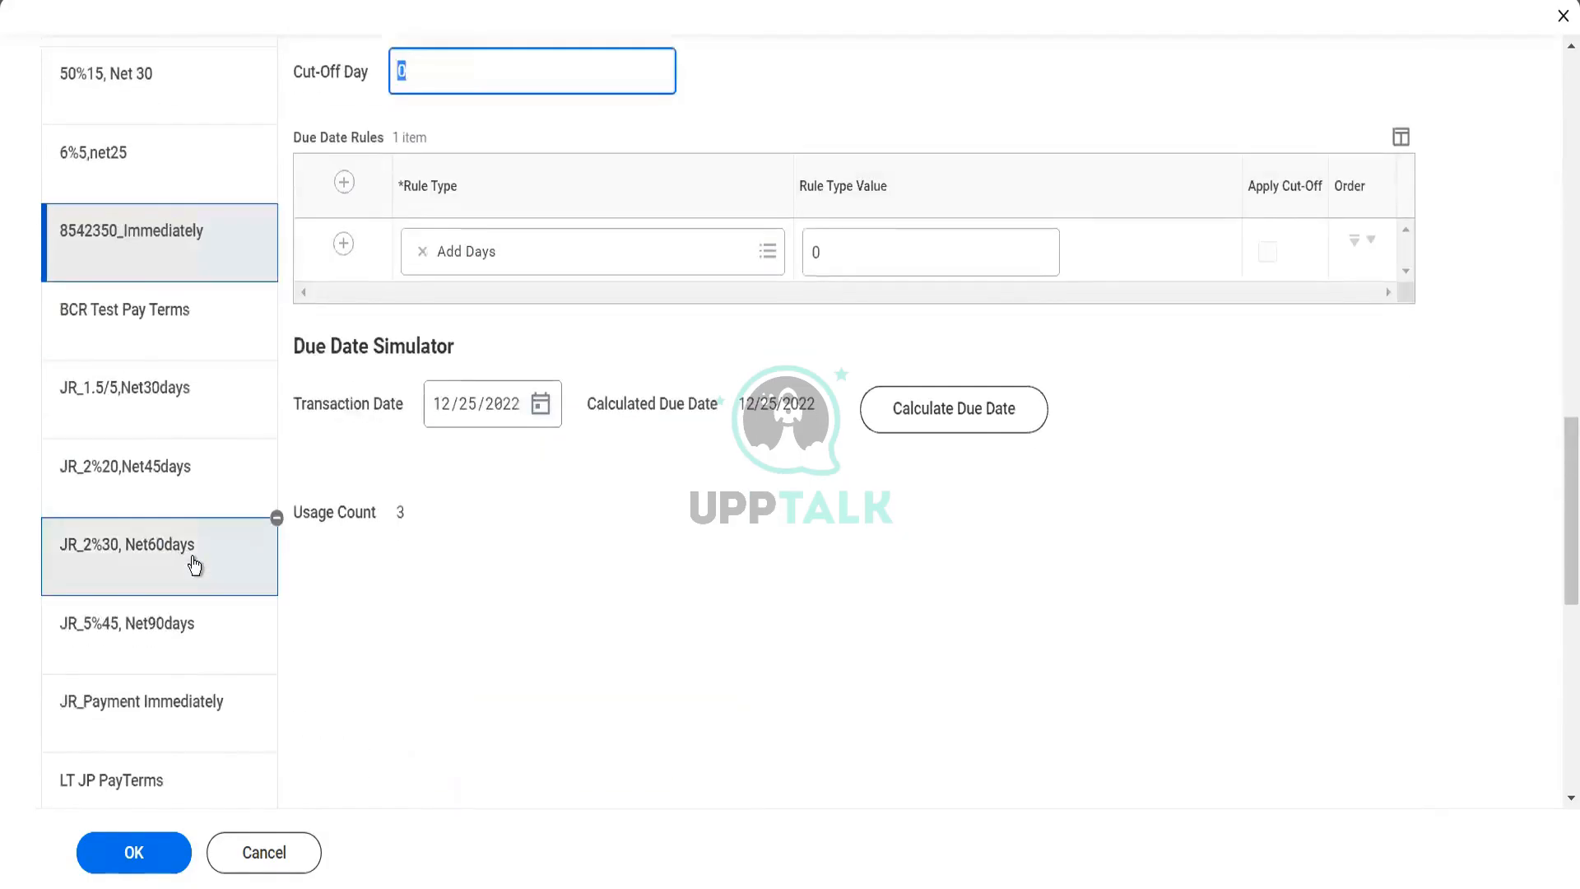
{"action": "scroll", "coordinate": [194, 563], "scroll_direction": "up", "scroll_amount": 15}
{"action": "scroll", "coordinate": [195, 565], "scroll_direction": "up", "scroll_amount": 3}
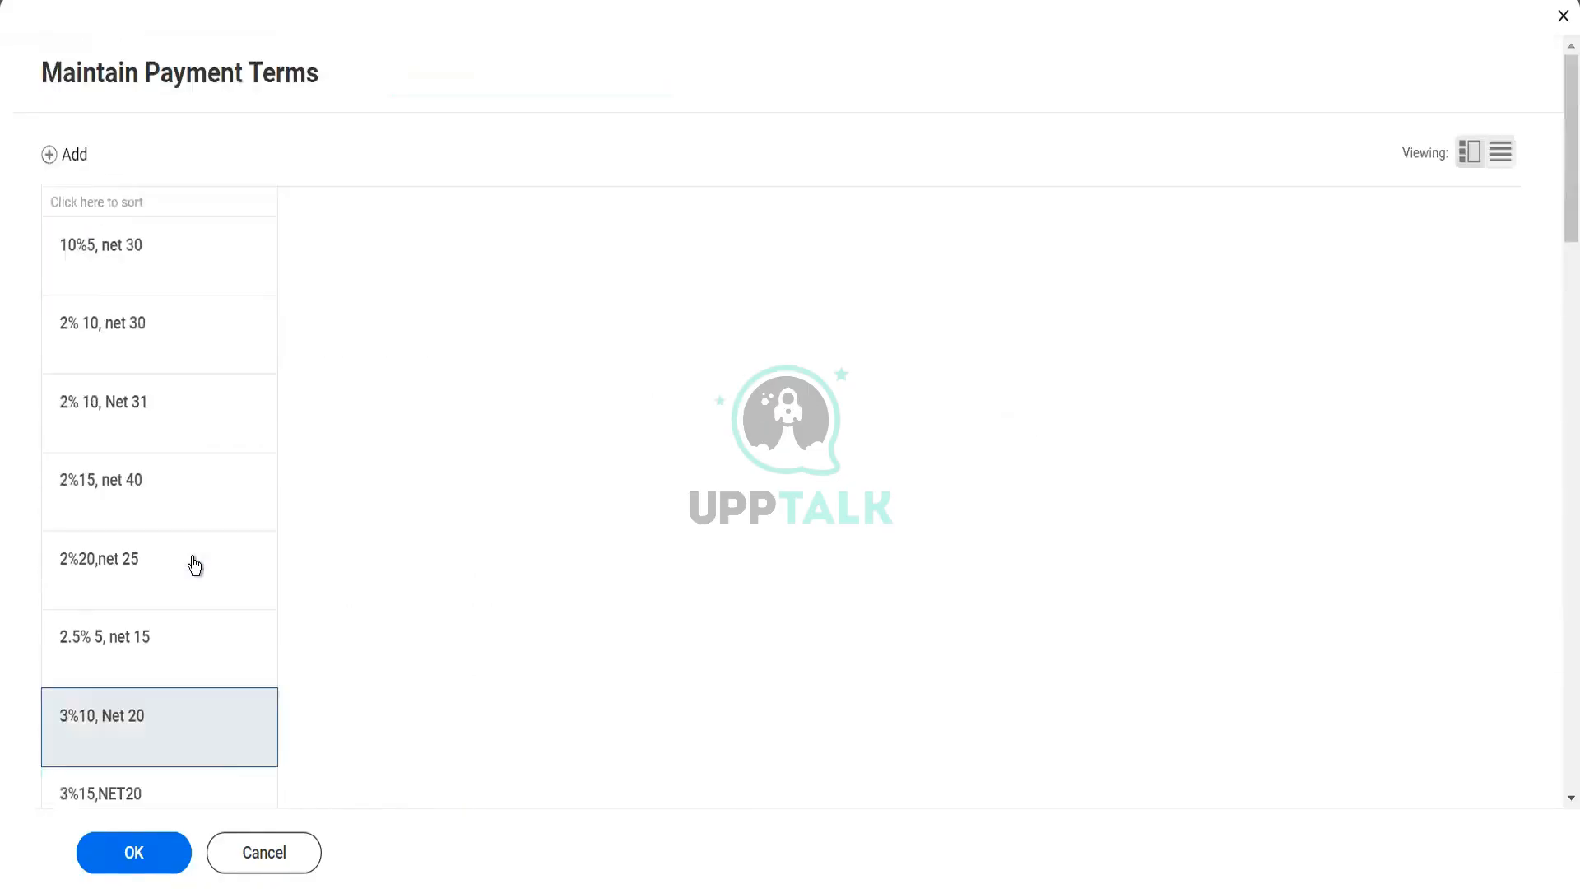
Cancel Maintain Payment Terms, discarding the changes, and cancel out of Maintain Customer Groups
{"action": "left_click", "coordinate": [240, 862]}
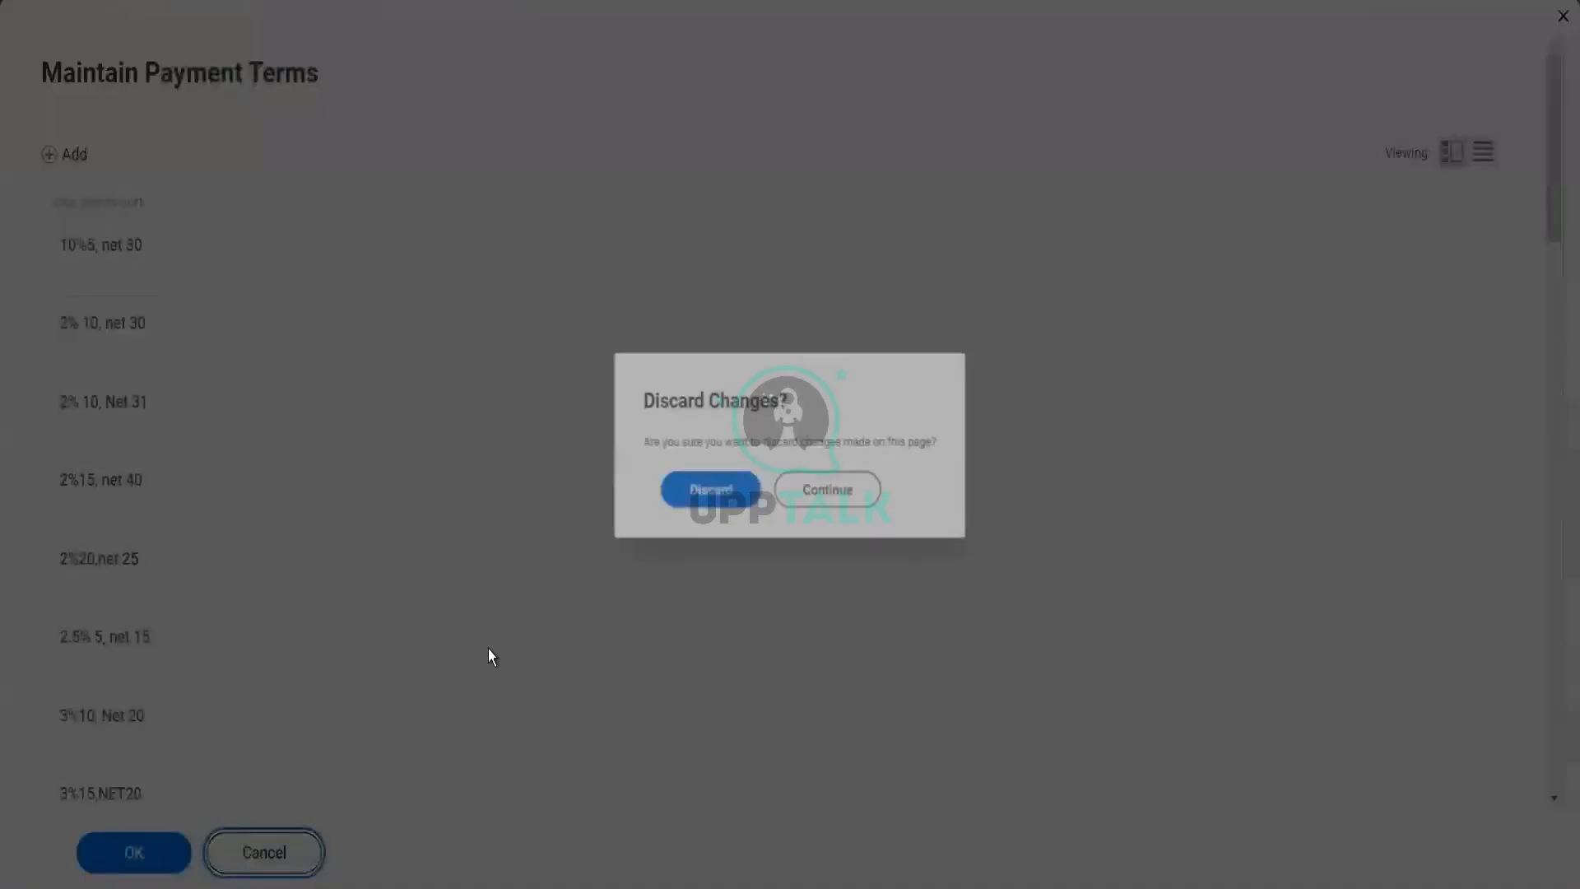
{"action": "left_click", "coordinate": [727, 508]}
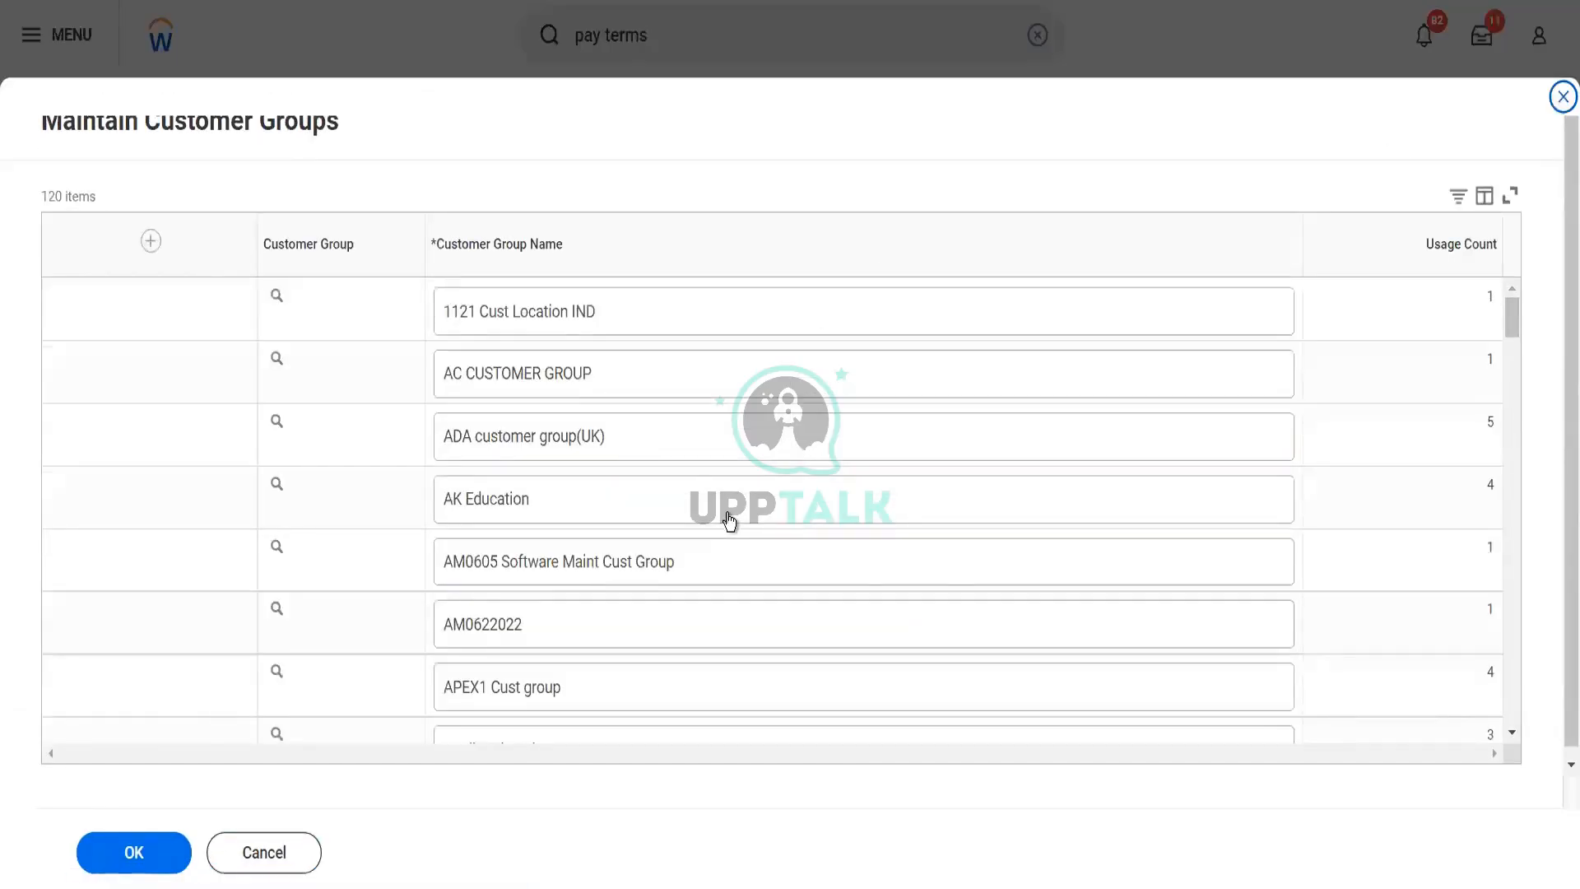
{"action": "left_click", "coordinate": [286, 855]}
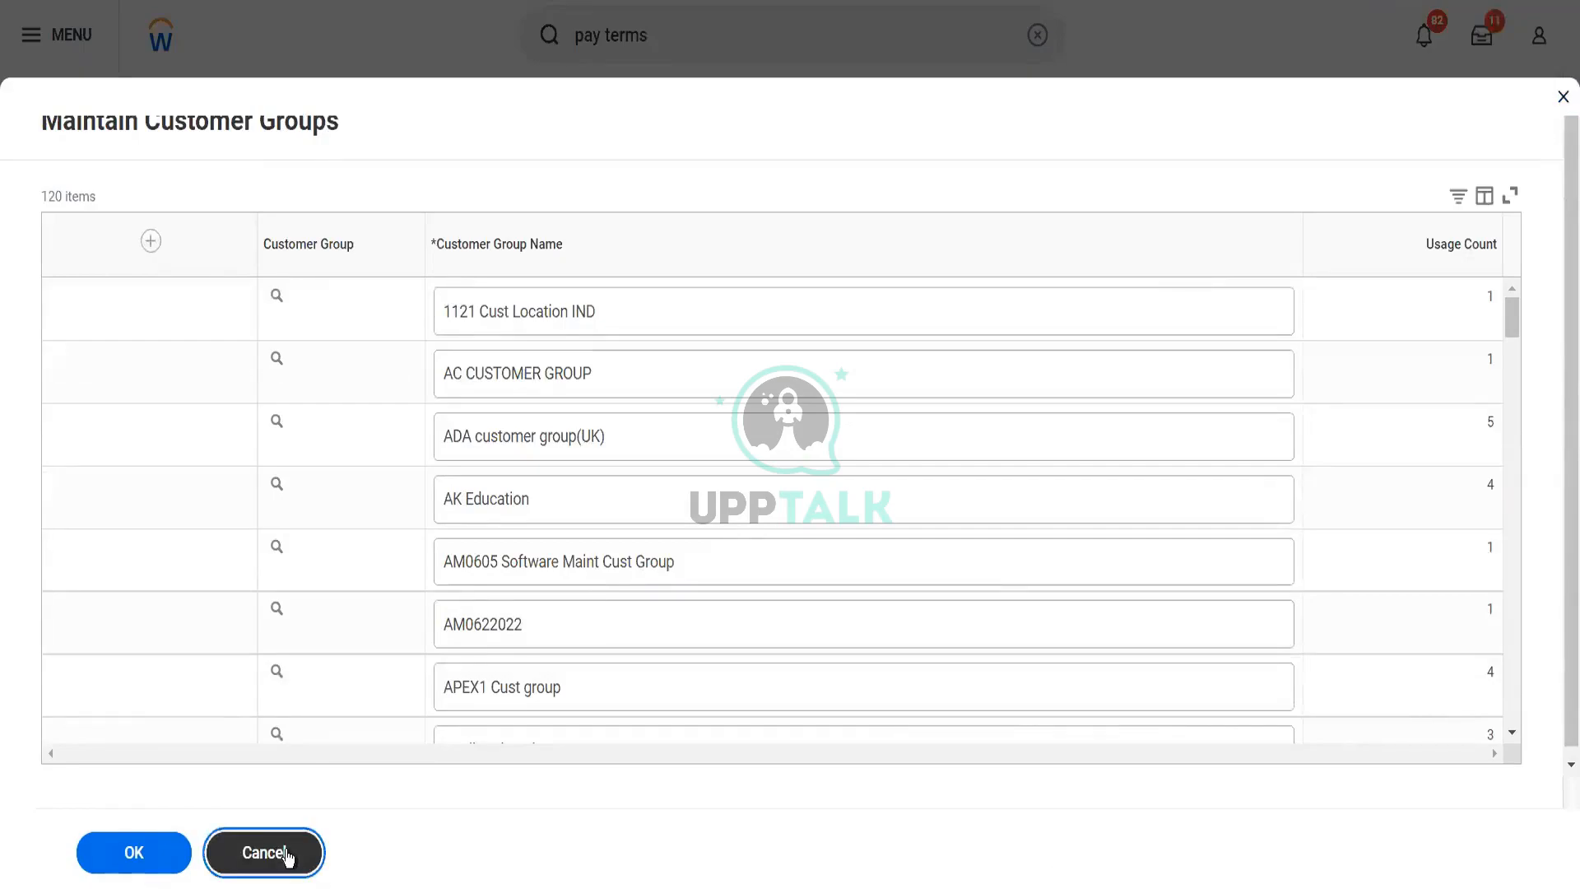
{"action": "left_click", "coordinate": [286, 854]}
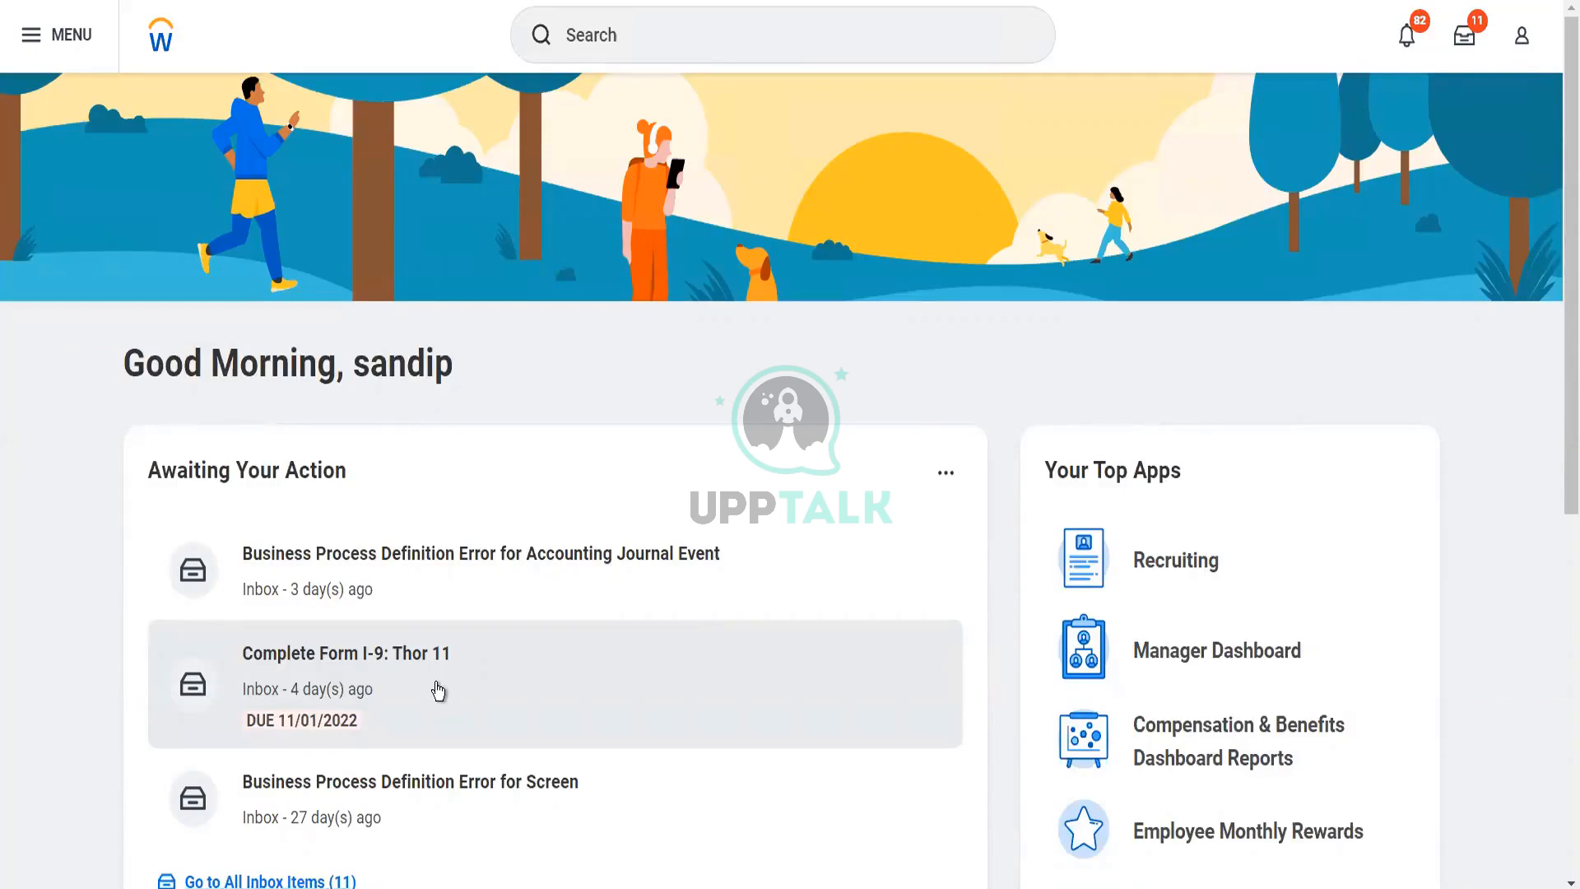
Search for "reve cate" and open the Create Revenue Category task
{"action": "left_click", "coordinate": [706, 45]}
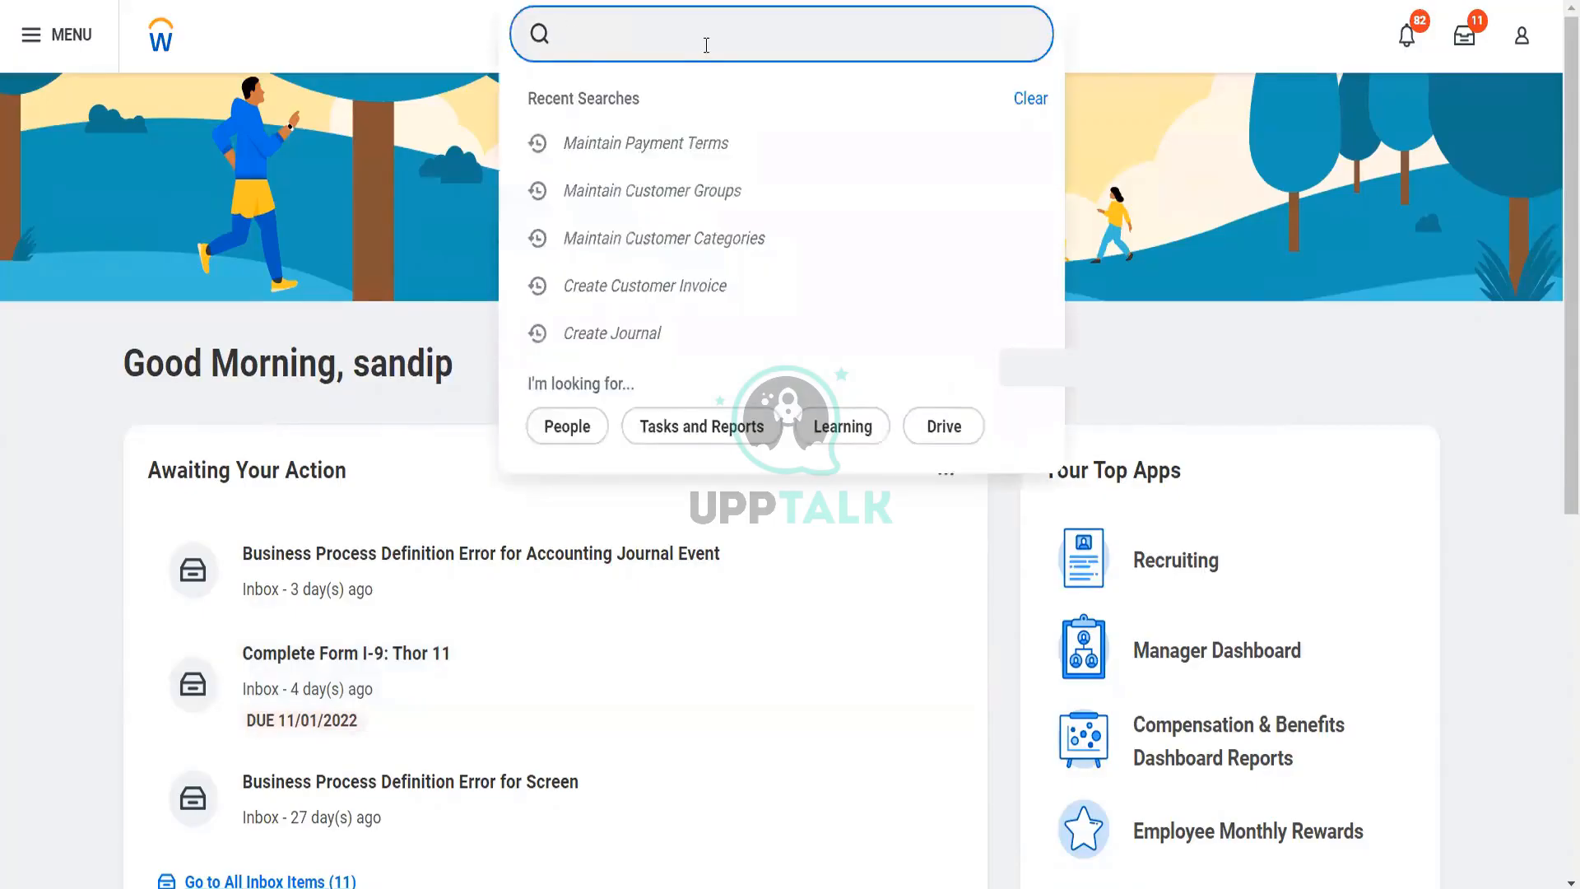
{"action": "type", "text": "reve cate"}
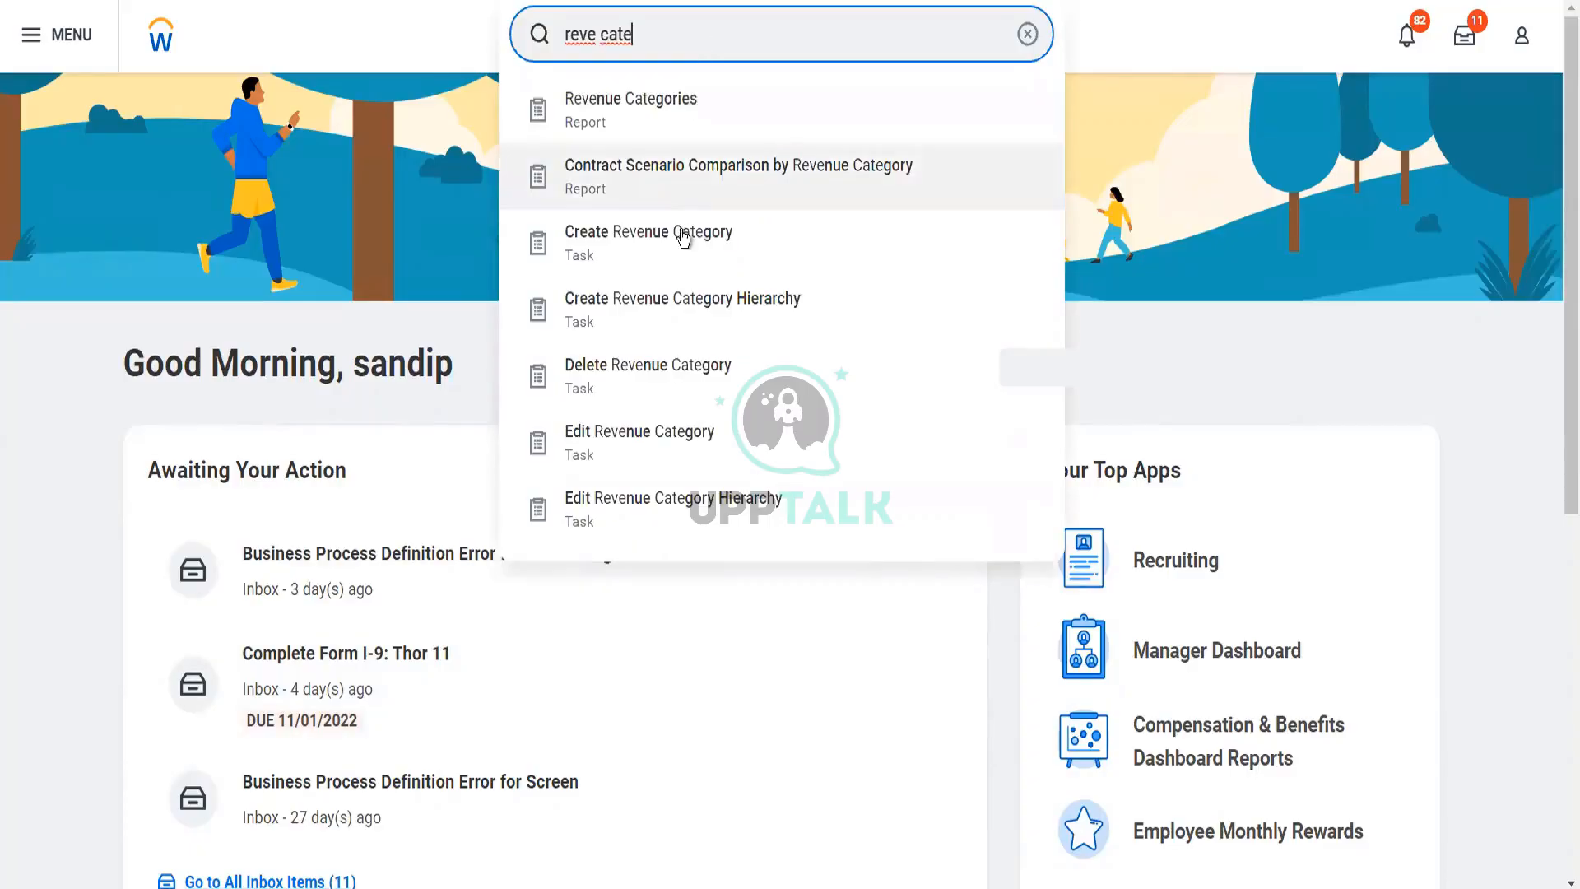
{"action": "left_click", "coordinate": [681, 254]}
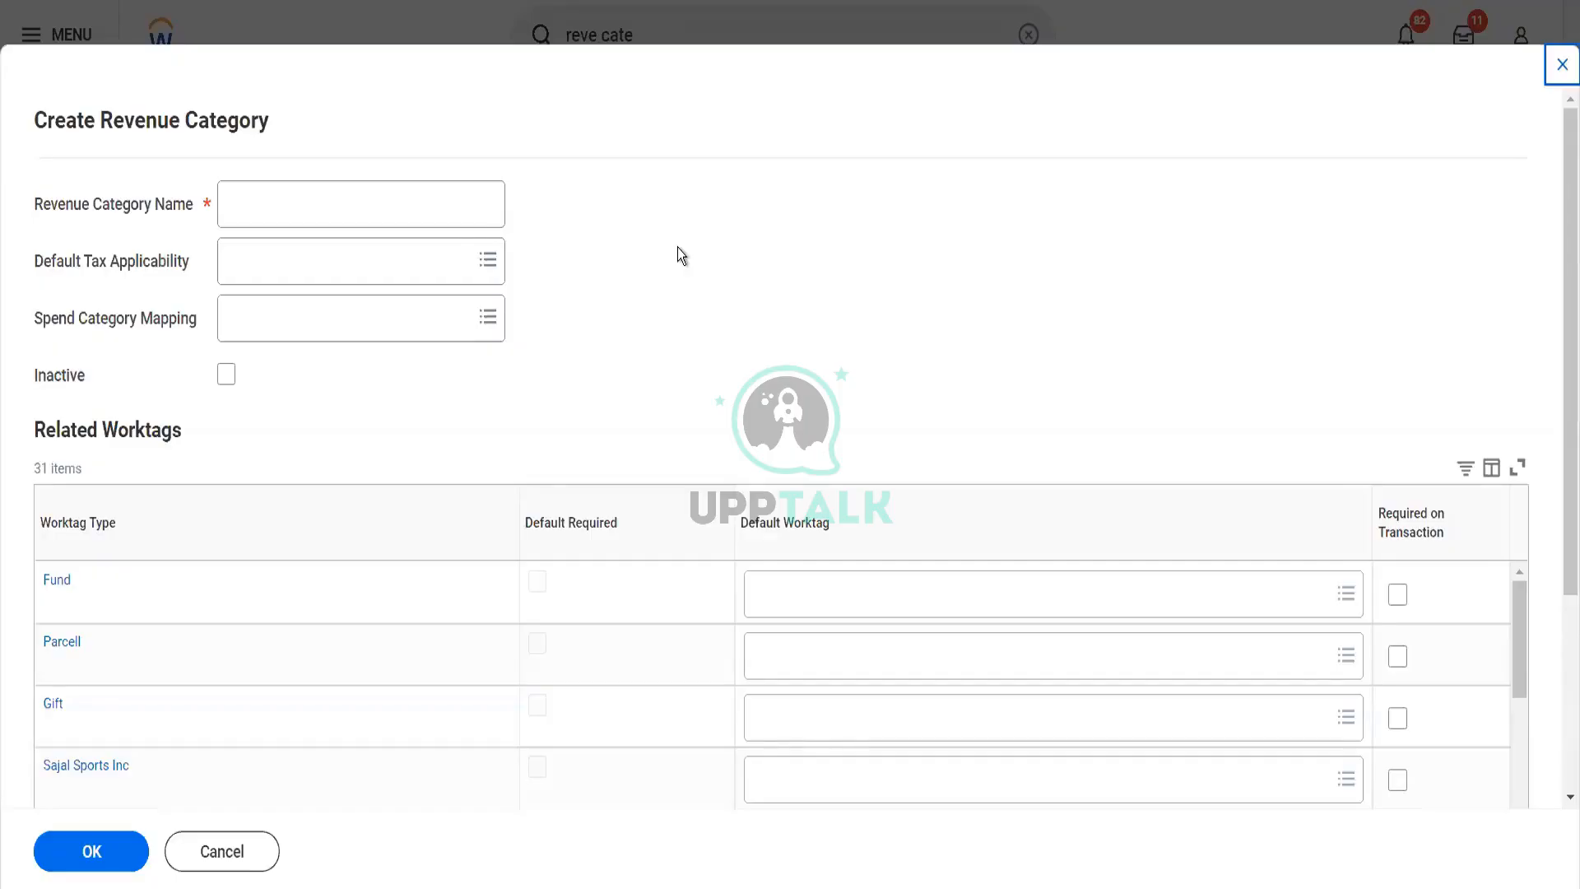
Name the new revenue category "Blinkit Groceries"
{"action": "left_click", "coordinate": [408, 208]}
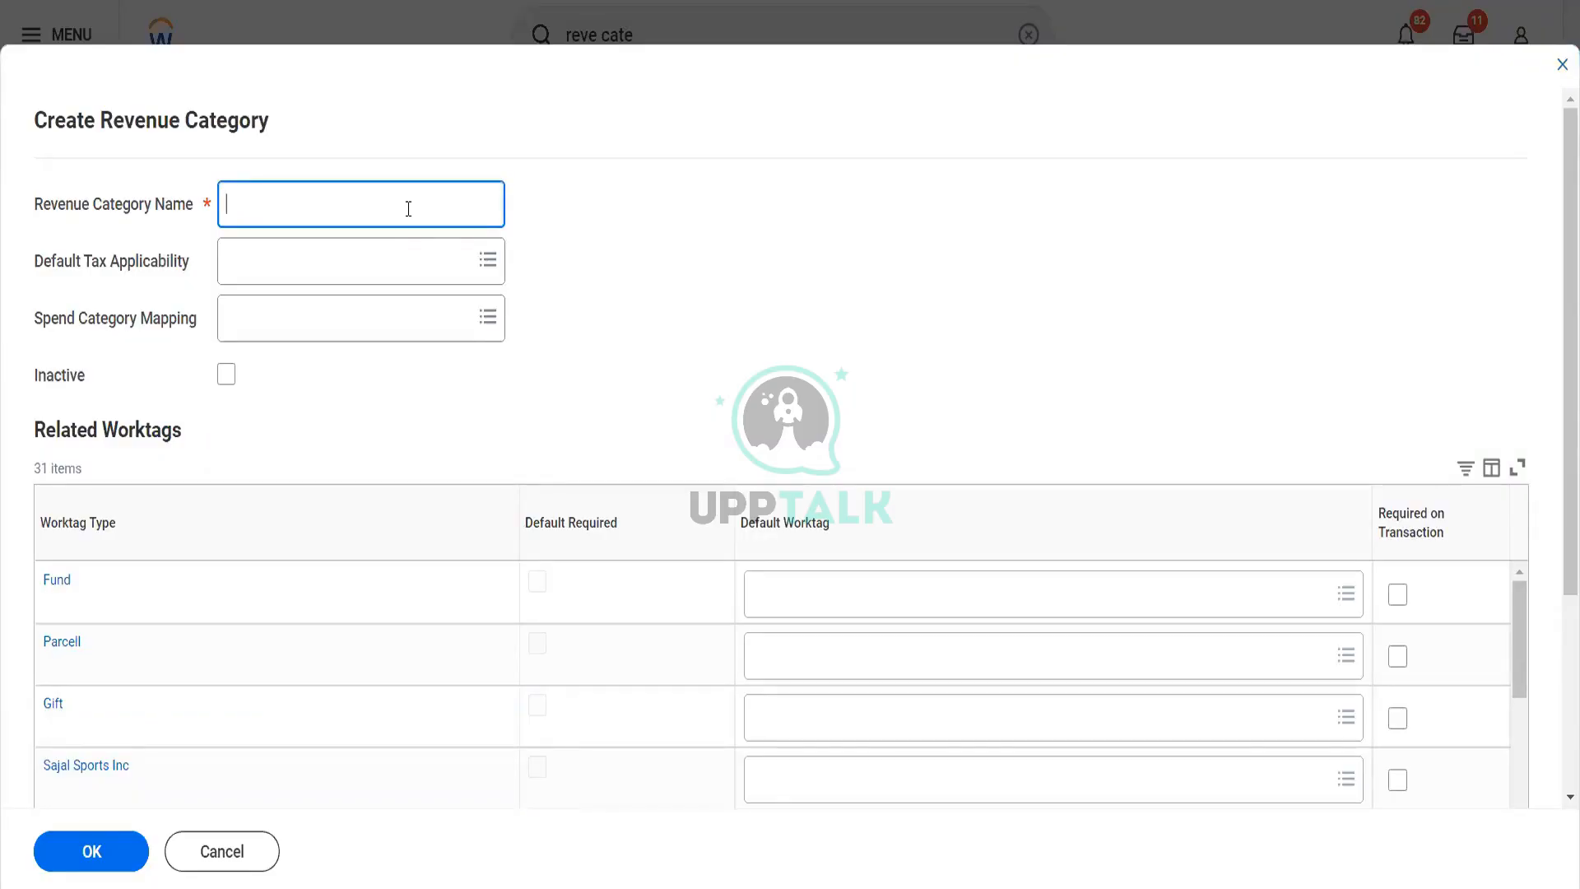
{"action": "type", "text": "Blinkit Groceries"}
Review the available Default Tax Applicability options without selecting one
{"action": "left_click", "coordinate": [364, 271]}
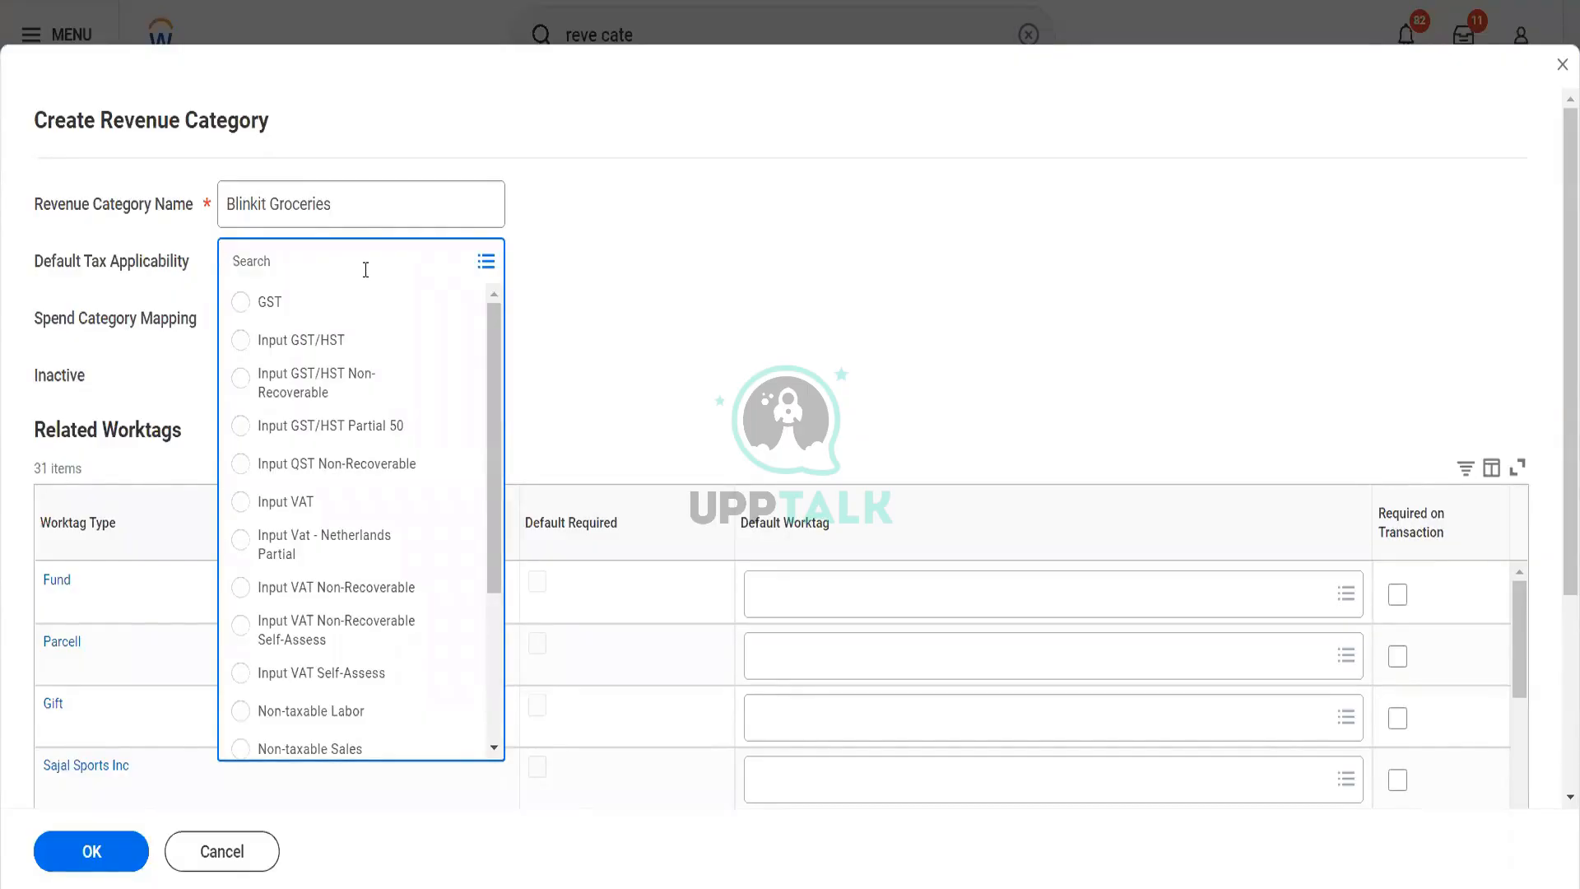
{"action": "left_click", "coordinate": [561, 360]}
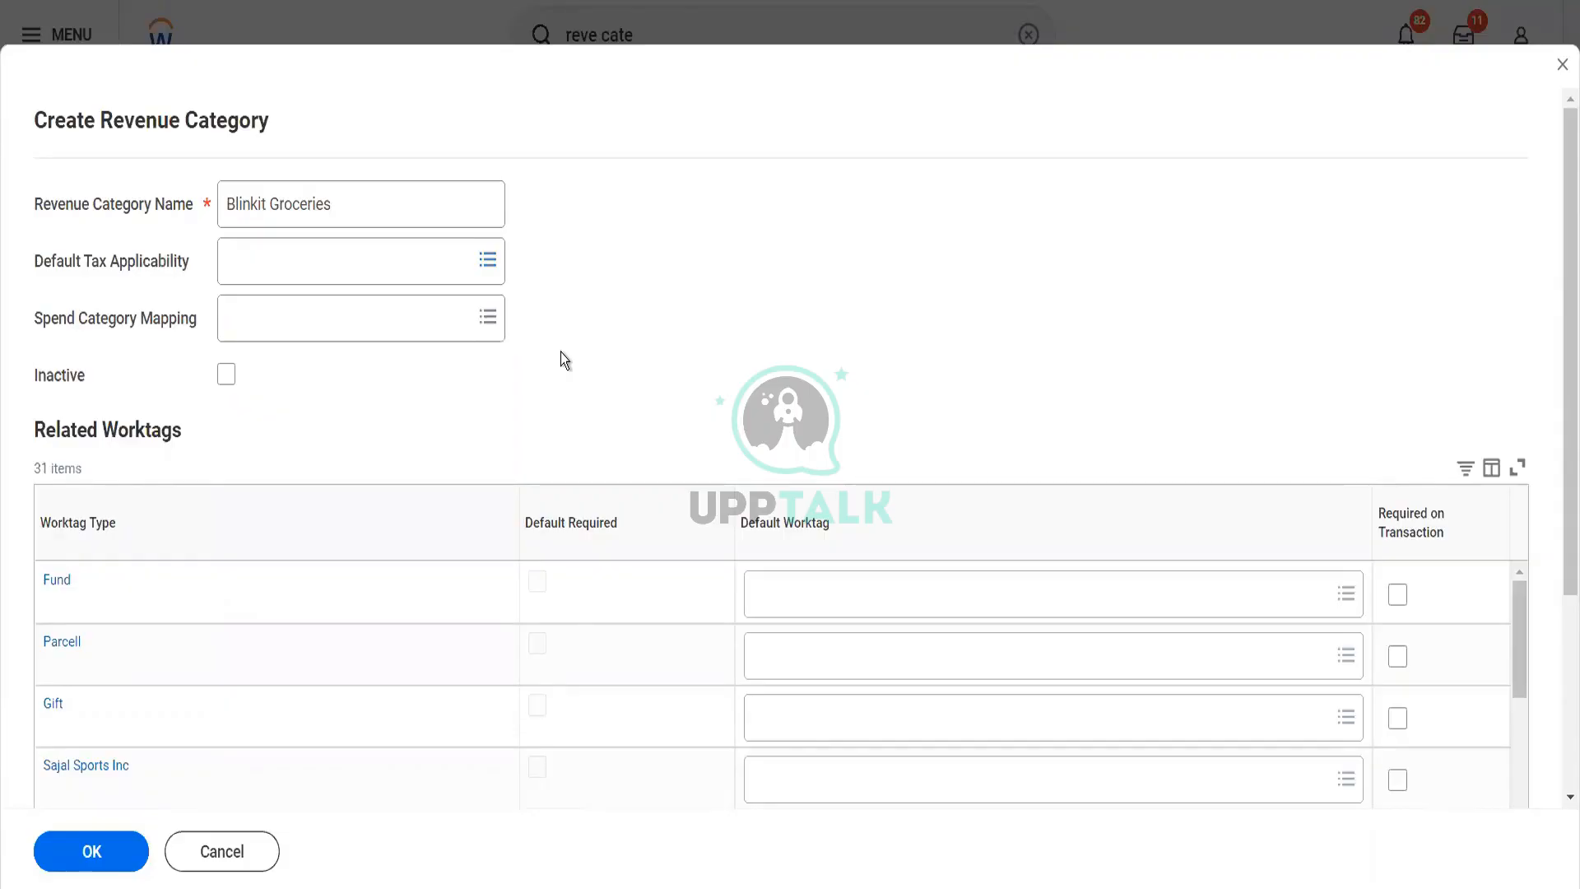
{"action": "left_click", "coordinate": [400, 265]}
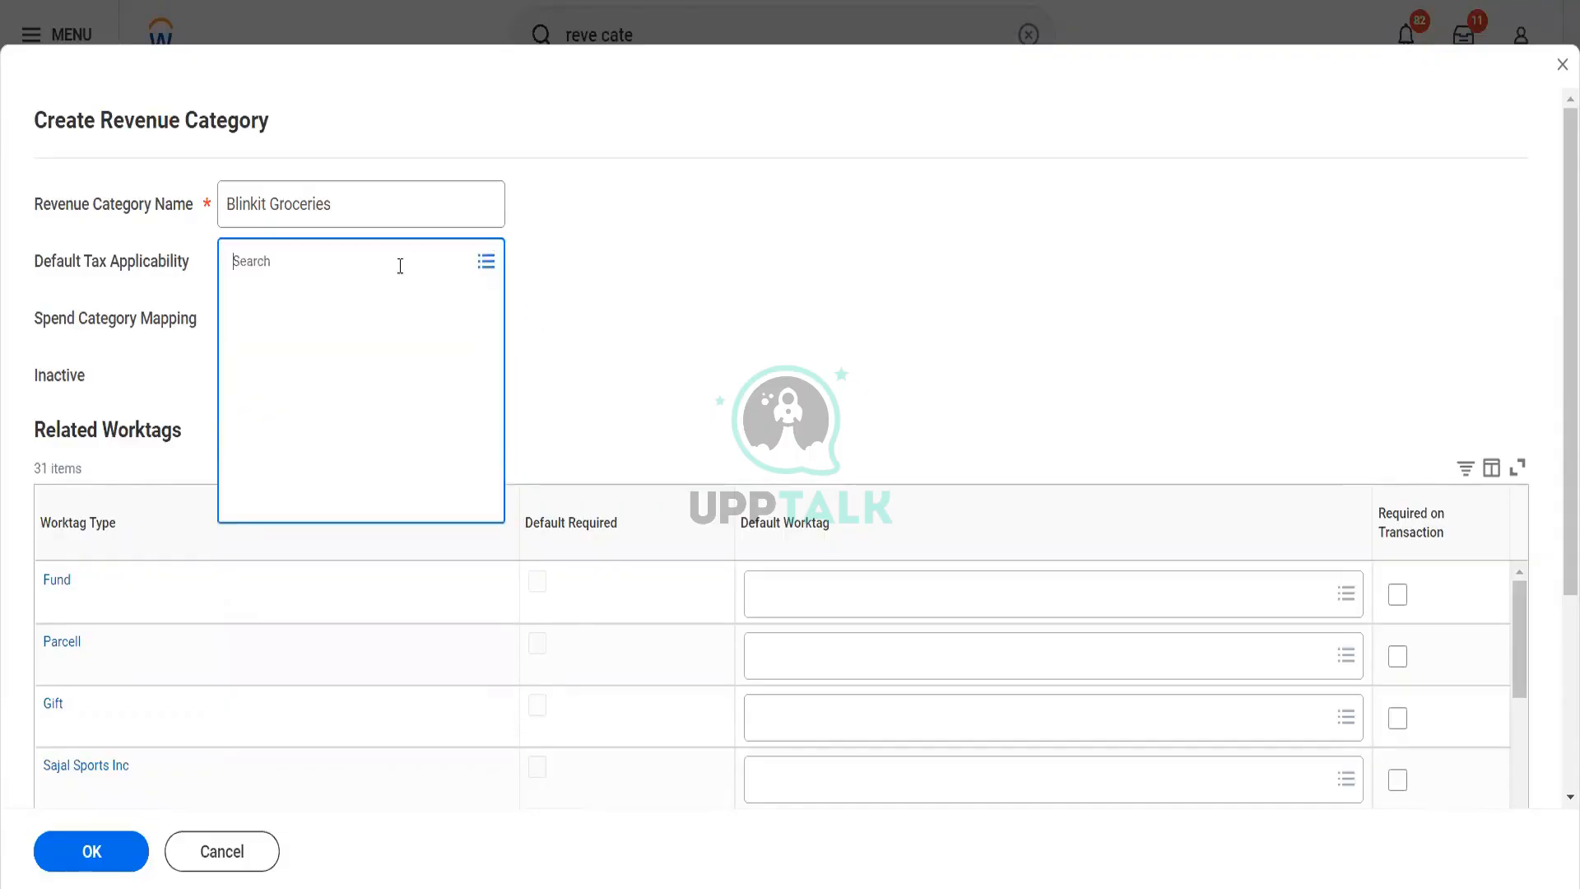
{"action": "left_click", "coordinate": [600, 324]}
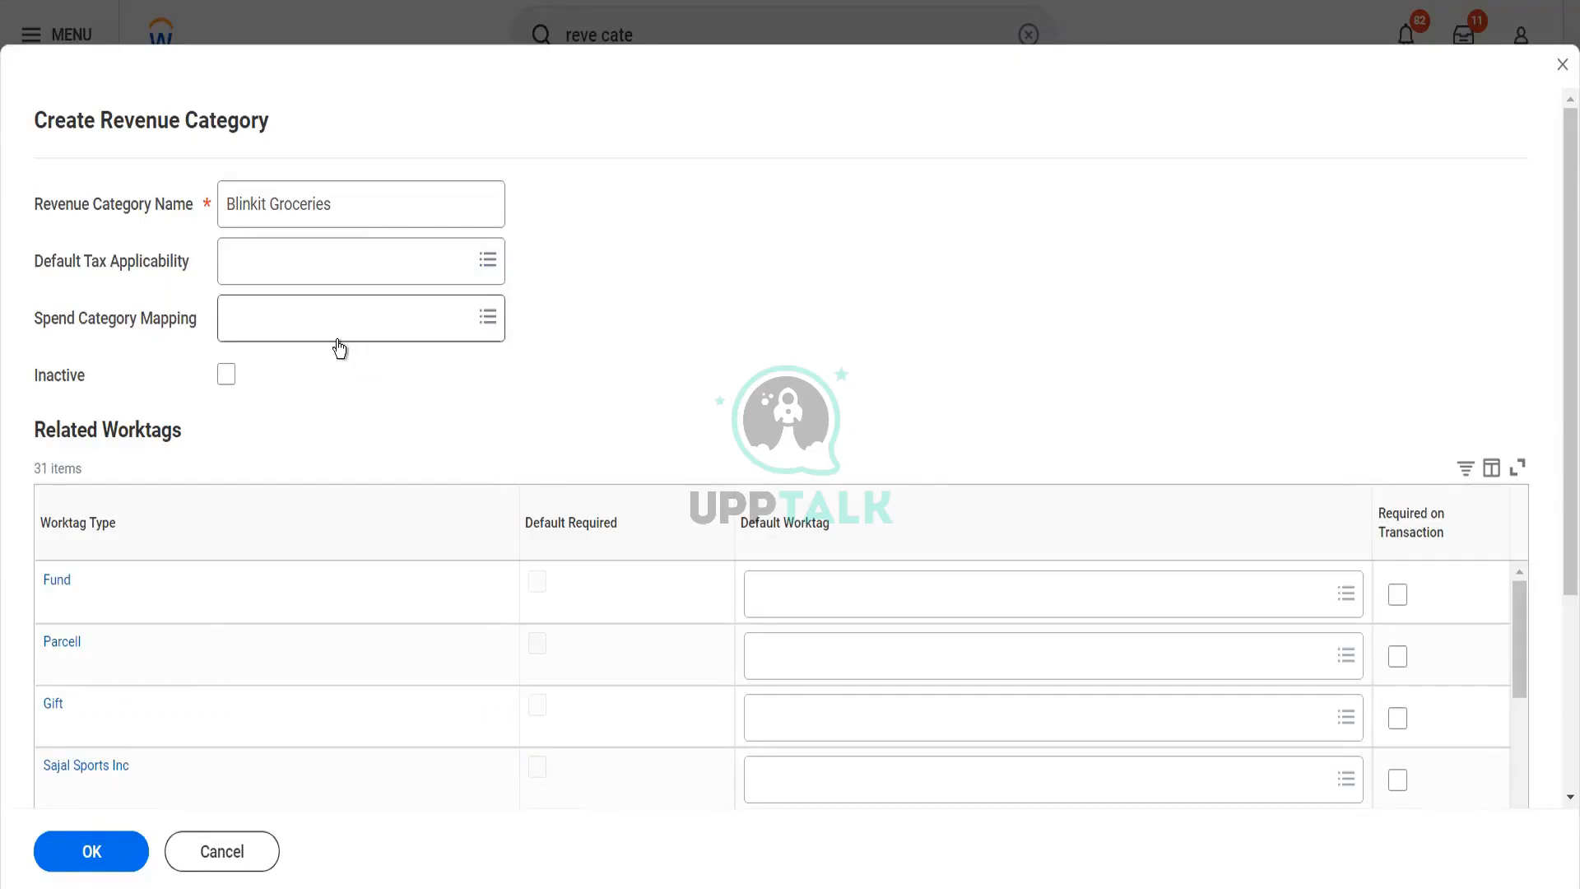
Set BIT Blinkit IT as the default worktag for Cost Center in the related worktags and save the revenue category
{"action": "scroll", "coordinate": [339, 349], "scroll_direction": "down", "scroll_amount": 2}
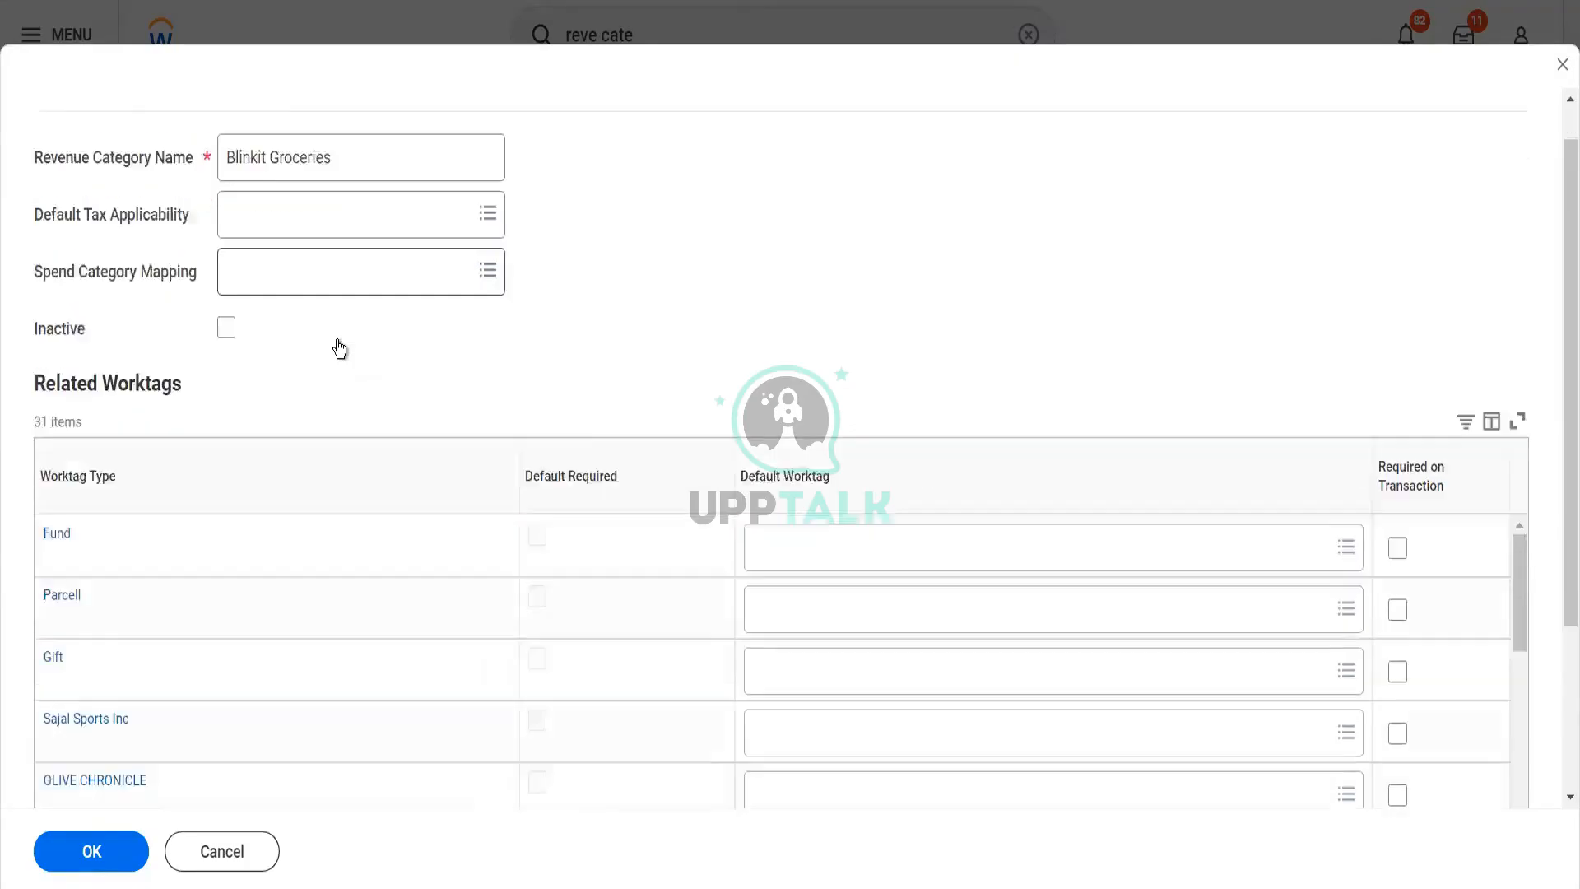
{"action": "scroll", "coordinate": [340, 349], "scroll_direction": "down", "scroll_amount": 2}
{"action": "scroll", "coordinate": [340, 349], "scroll_direction": "down", "scroll_amount": 1}
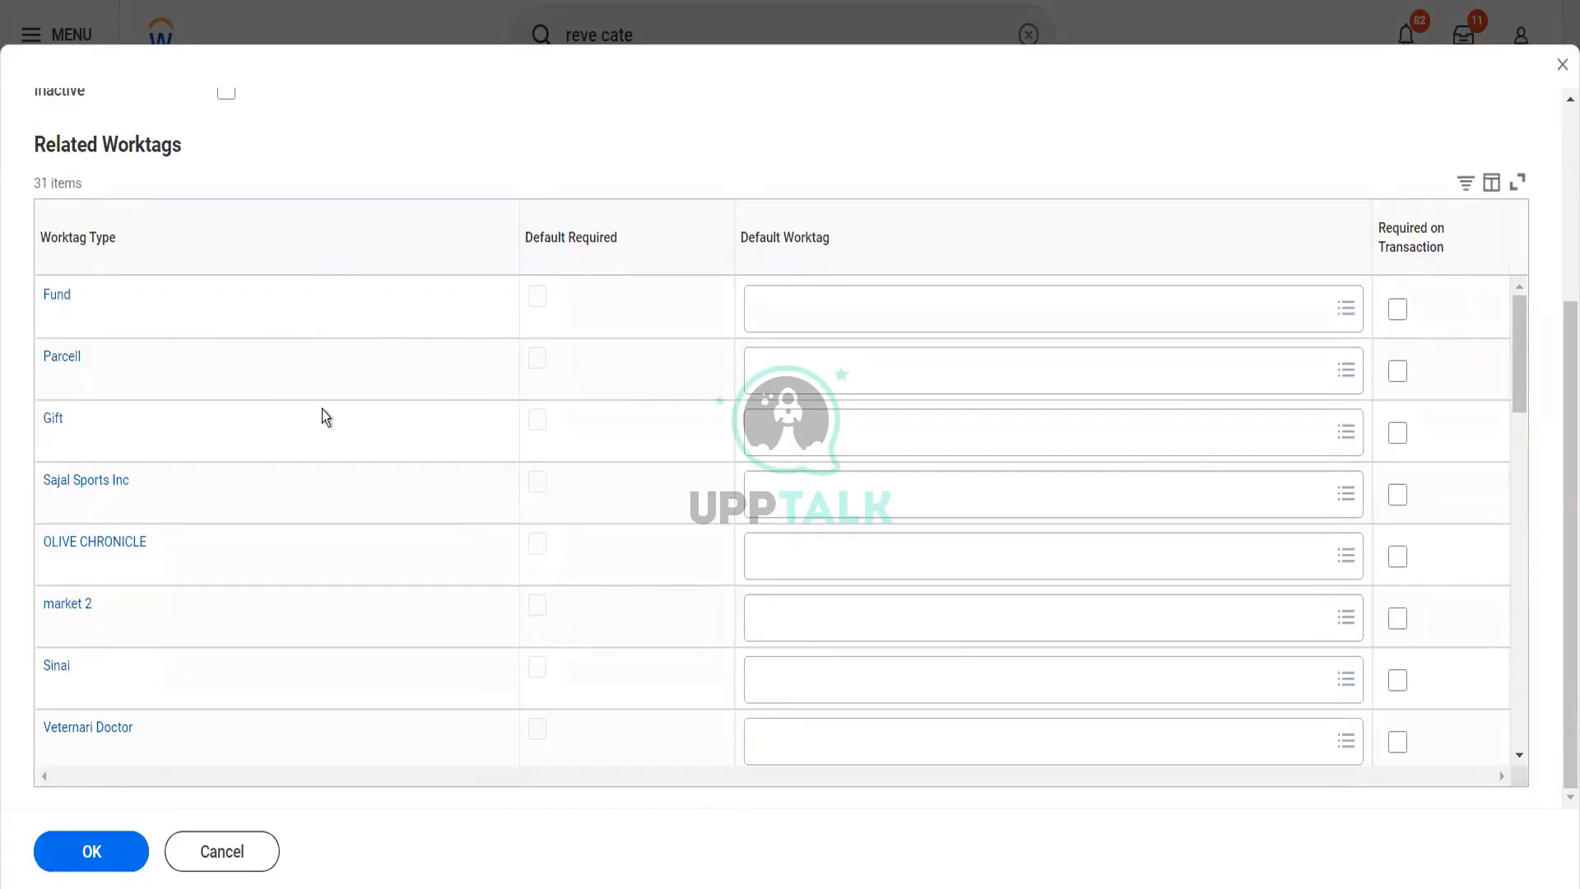
{"action": "scroll", "coordinate": [323, 408], "scroll_direction": "down", "scroll_amount": 3}
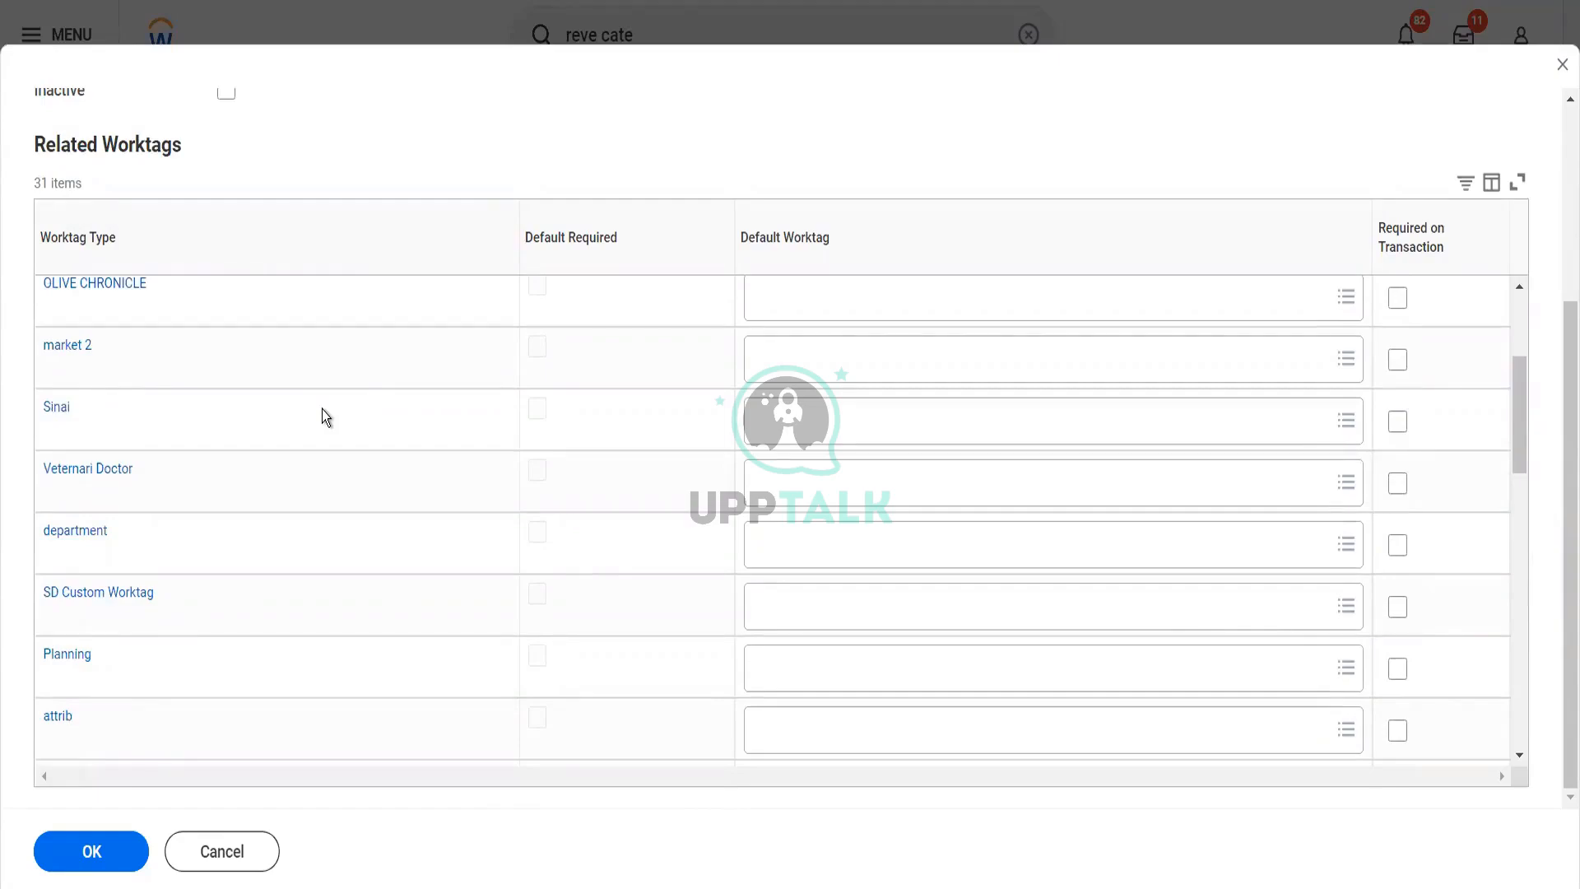
{"action": "scroll", "coordinate": [322, 408], "scroll_direction": "down", "scroll_amount": 2}
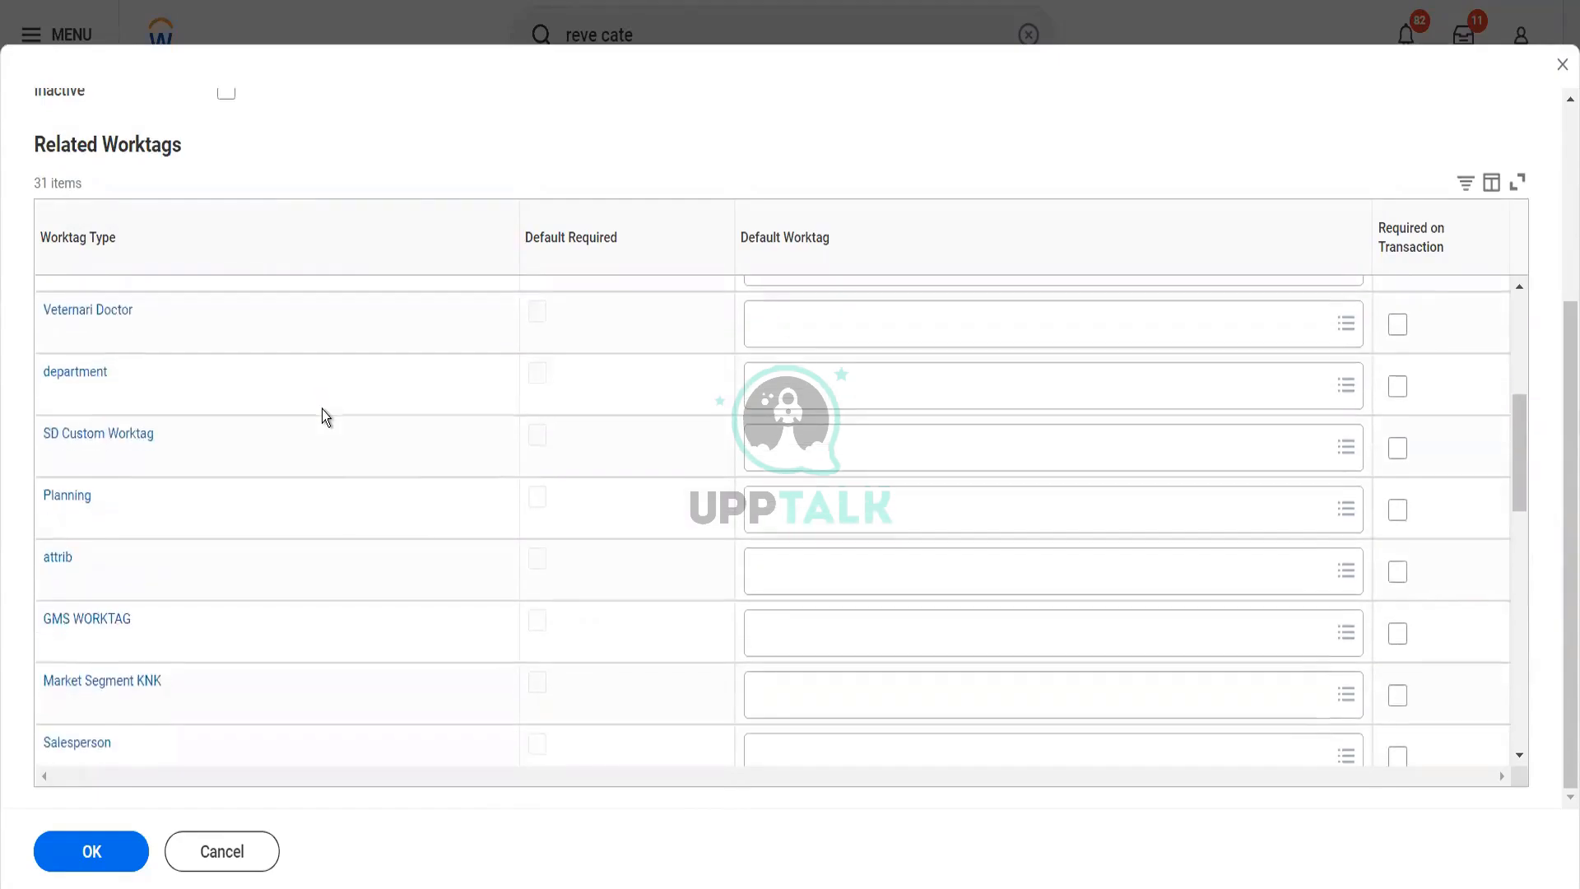
{"action": "scroll", "coordinate": [323, 409], "scroll_direction": "down", "scroll_amount": 2}
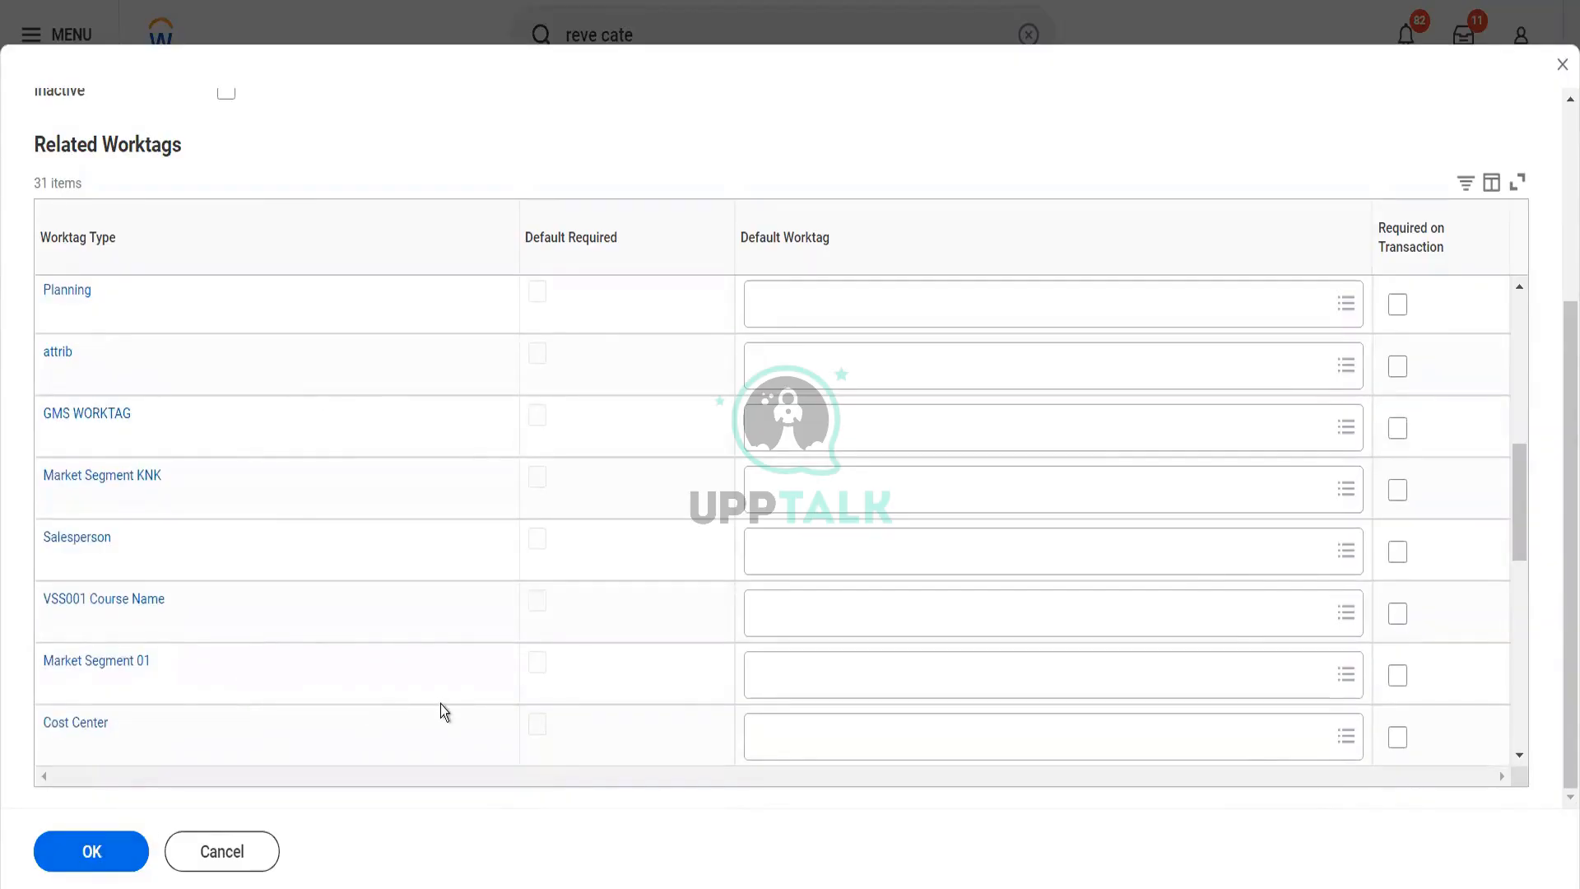
{"action": "scroll", "coordinate": [441, 706], "scroll_direction": "down", "scroll_amount": 3}
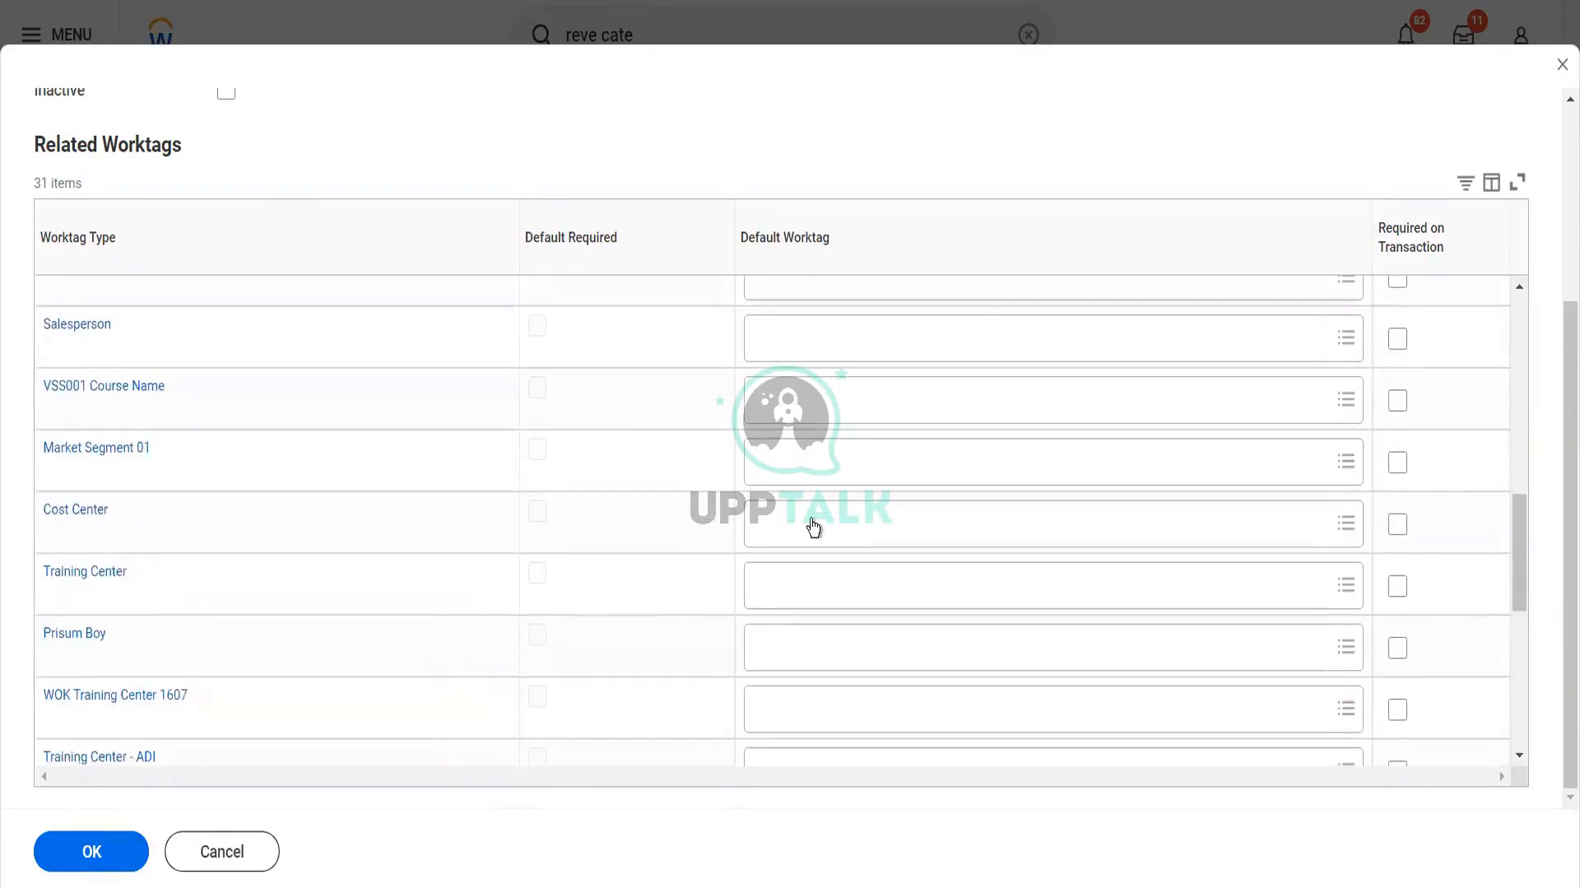
{"action": "left_click", "coordinate": [813, 526]}
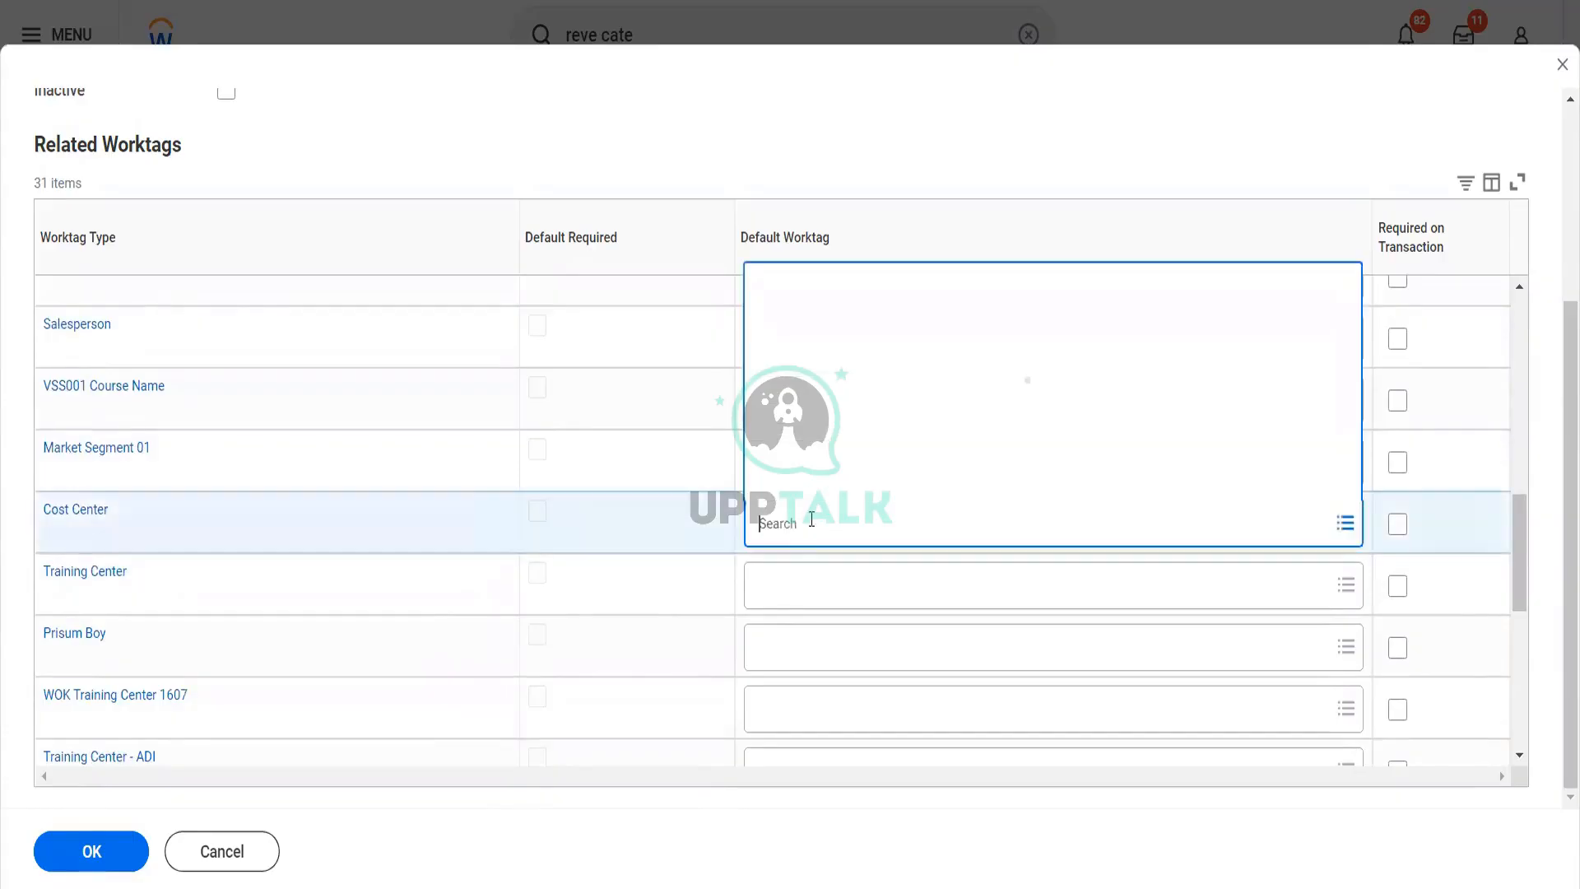
{"action": "type", "text": "bit"}
{"action": "key", "text": "Return"}
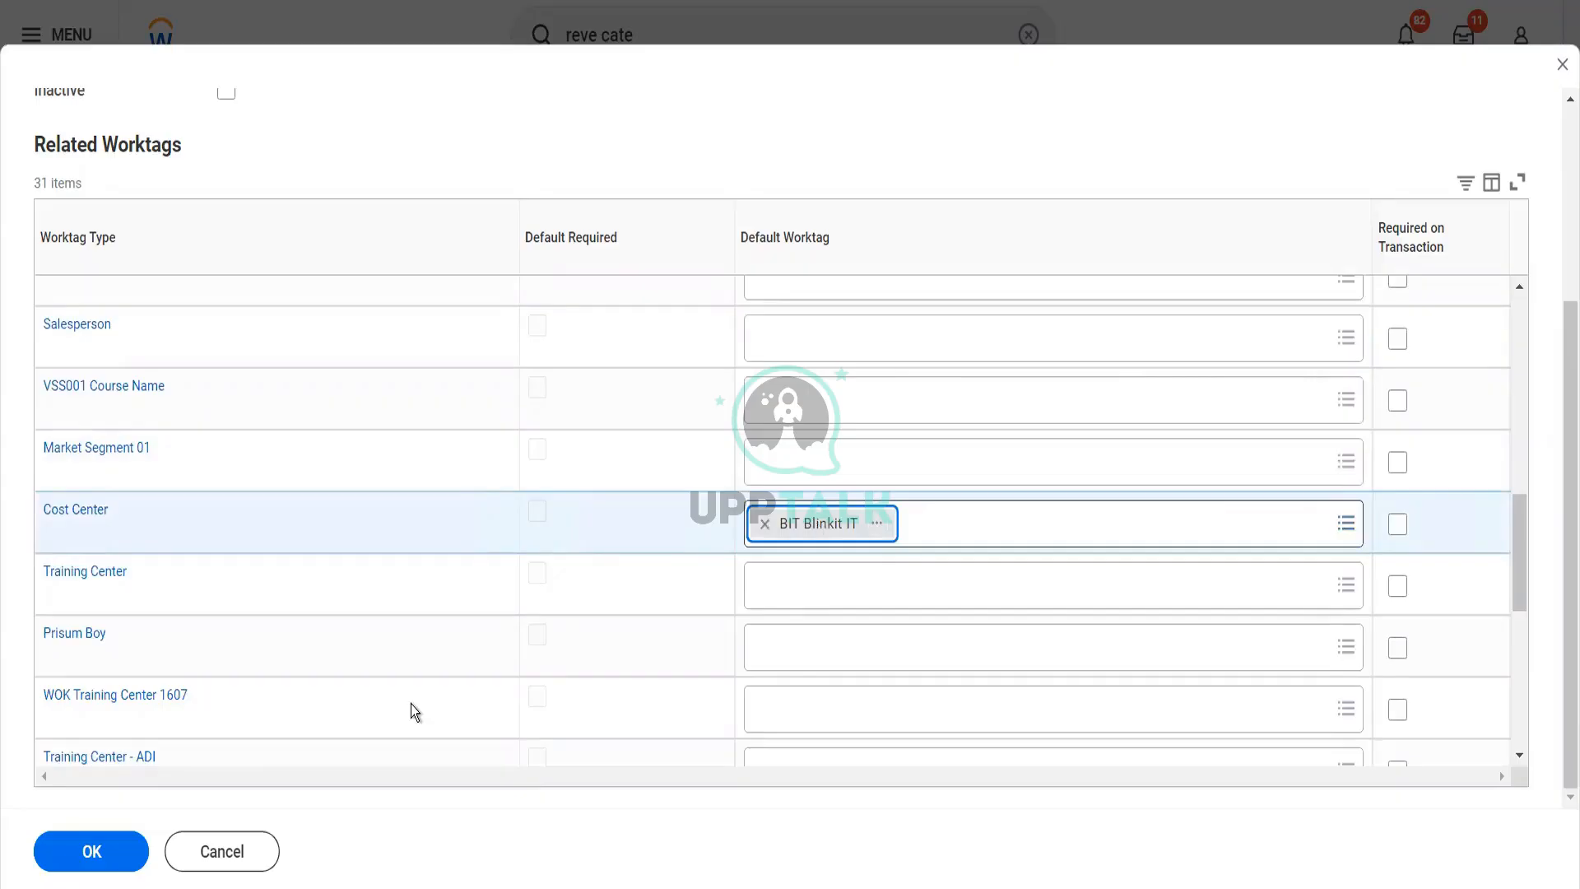
{"action": "left_click", "coordinate": [122, 854]}
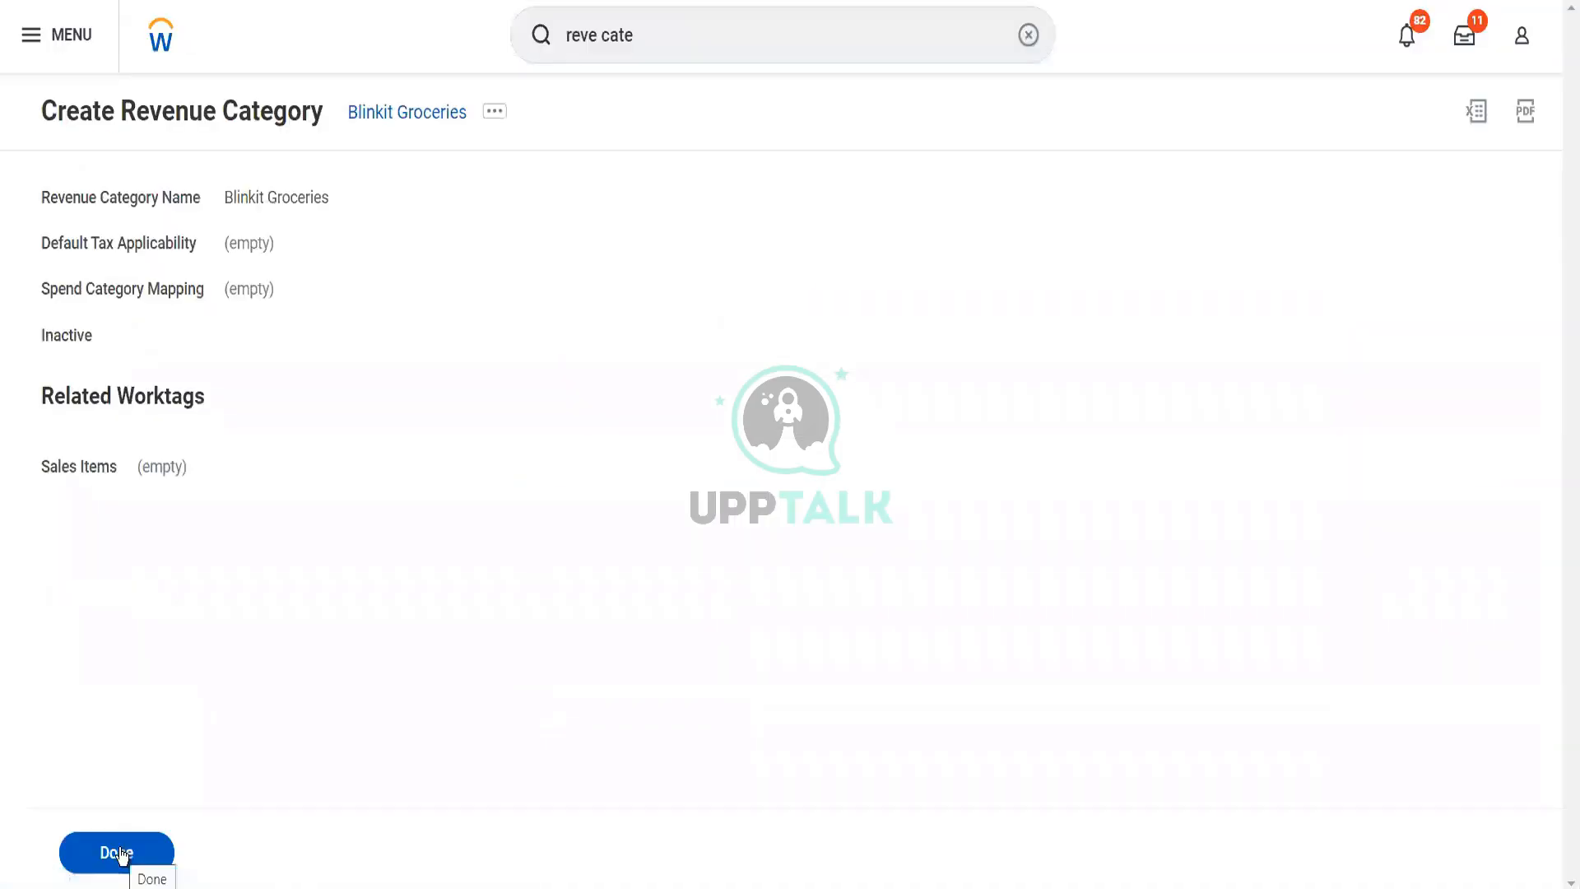
{"action": "left_click", "coordinate": [120, 855]}
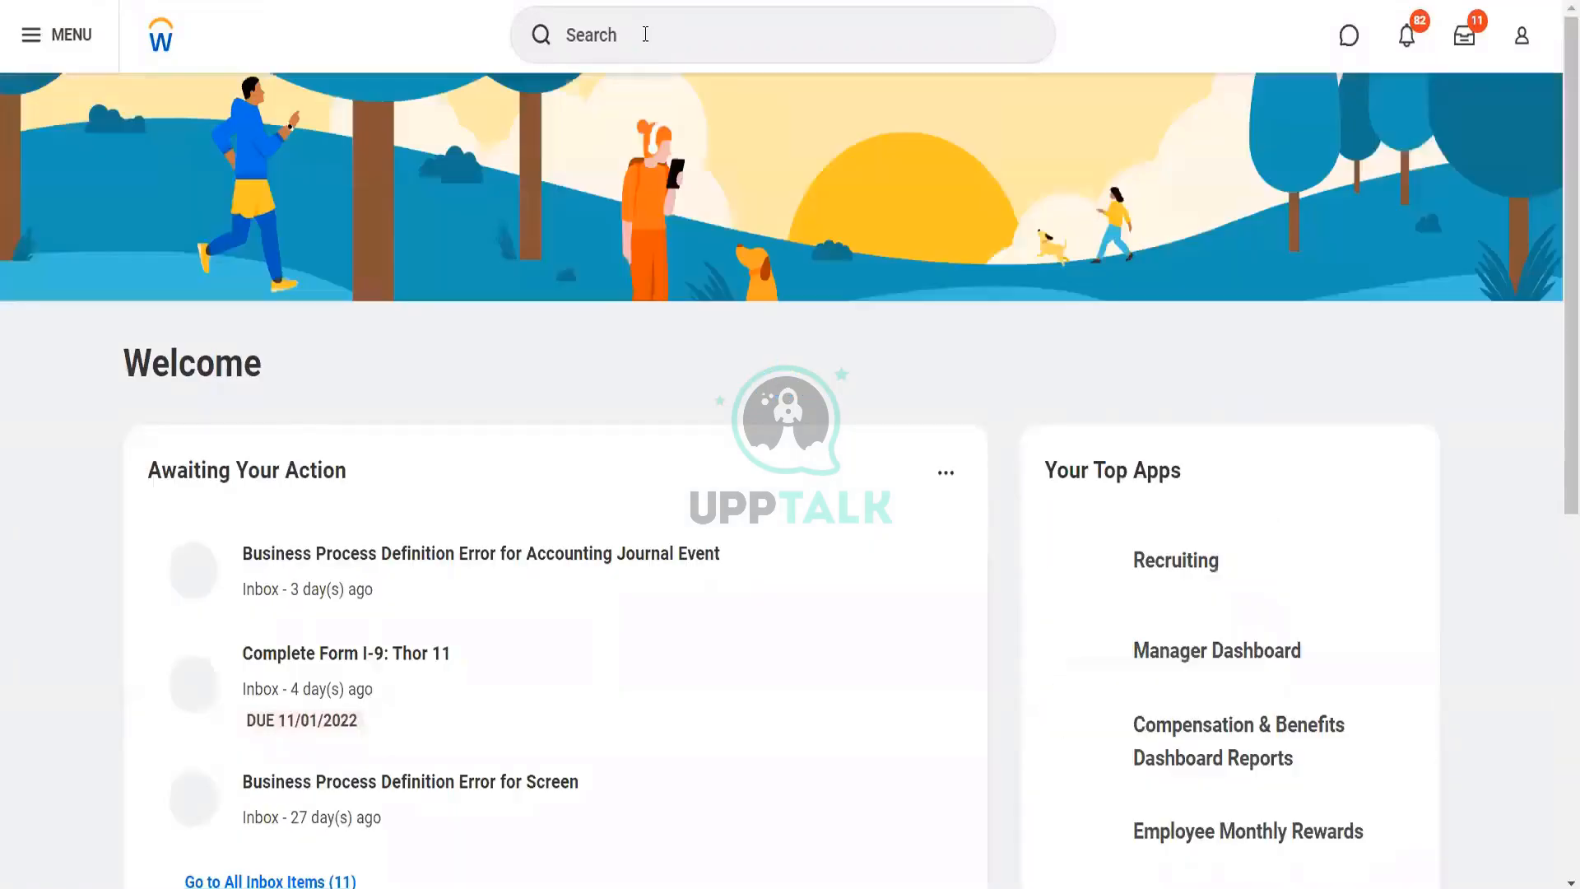
Search for "reve cate" and open the Revenue Categories report
{"action": "left_click", "coordinate": [646, 34]}
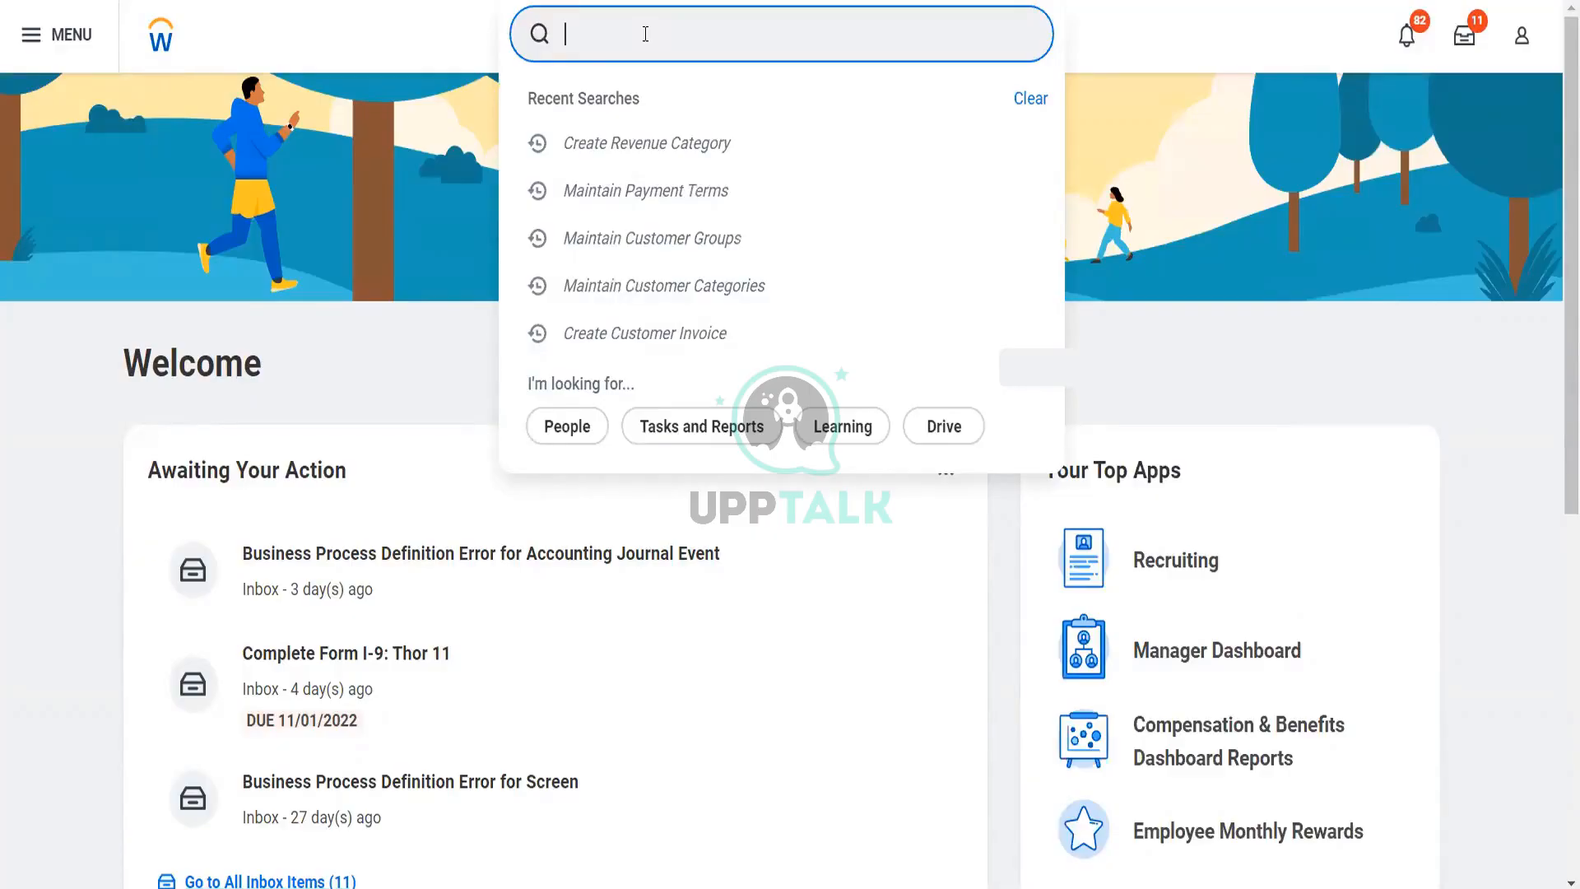
{"action": "type", "text": "reve cate"}
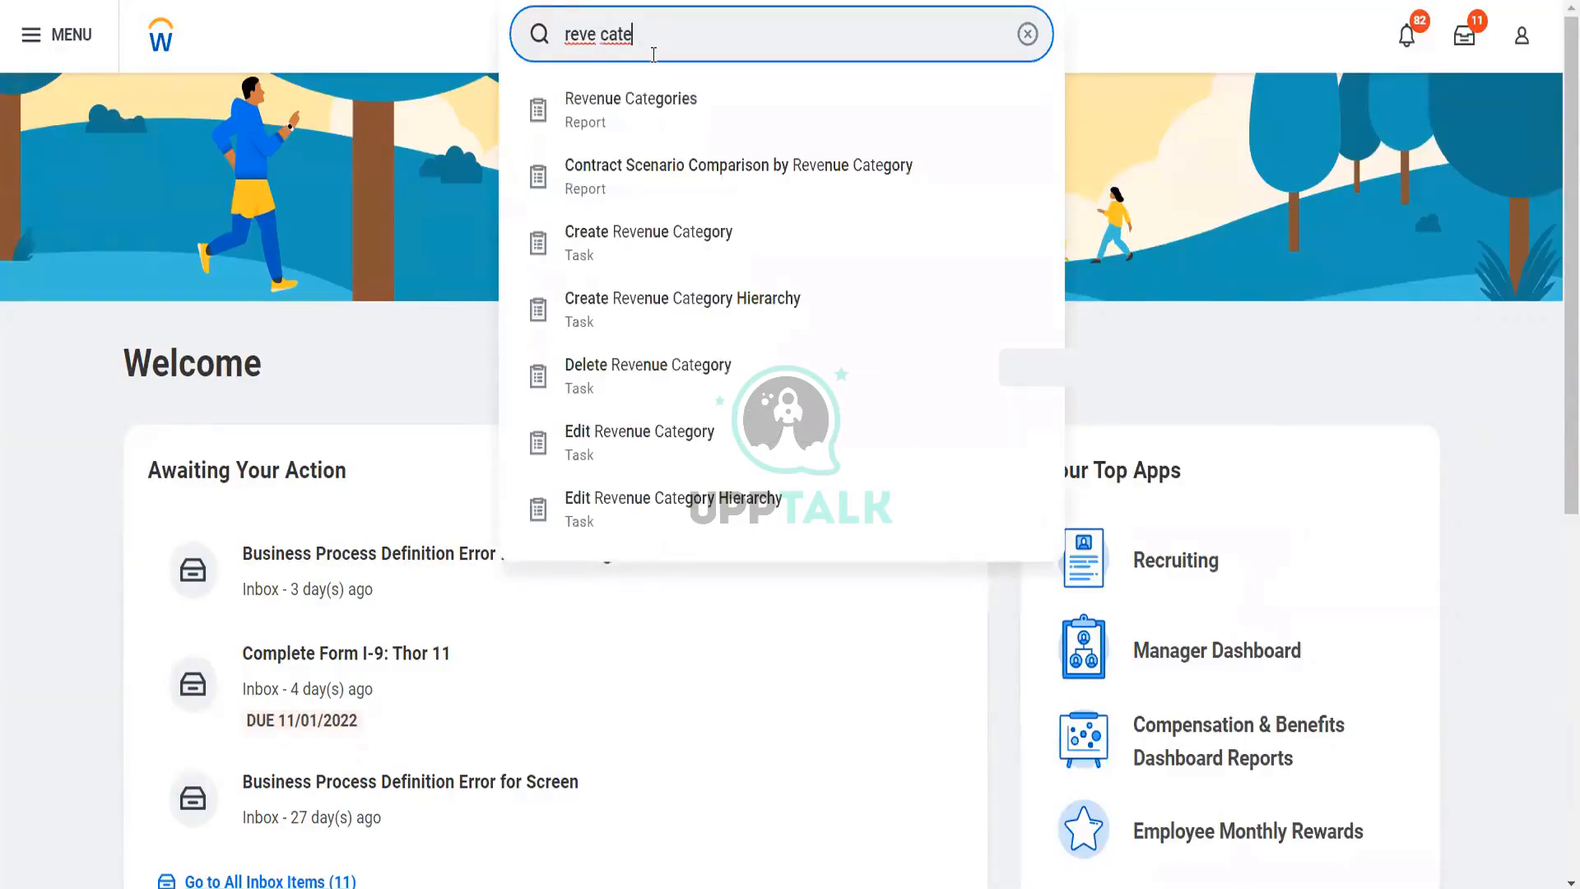
{"action": "left_click", "coordinate": [659, 107]}
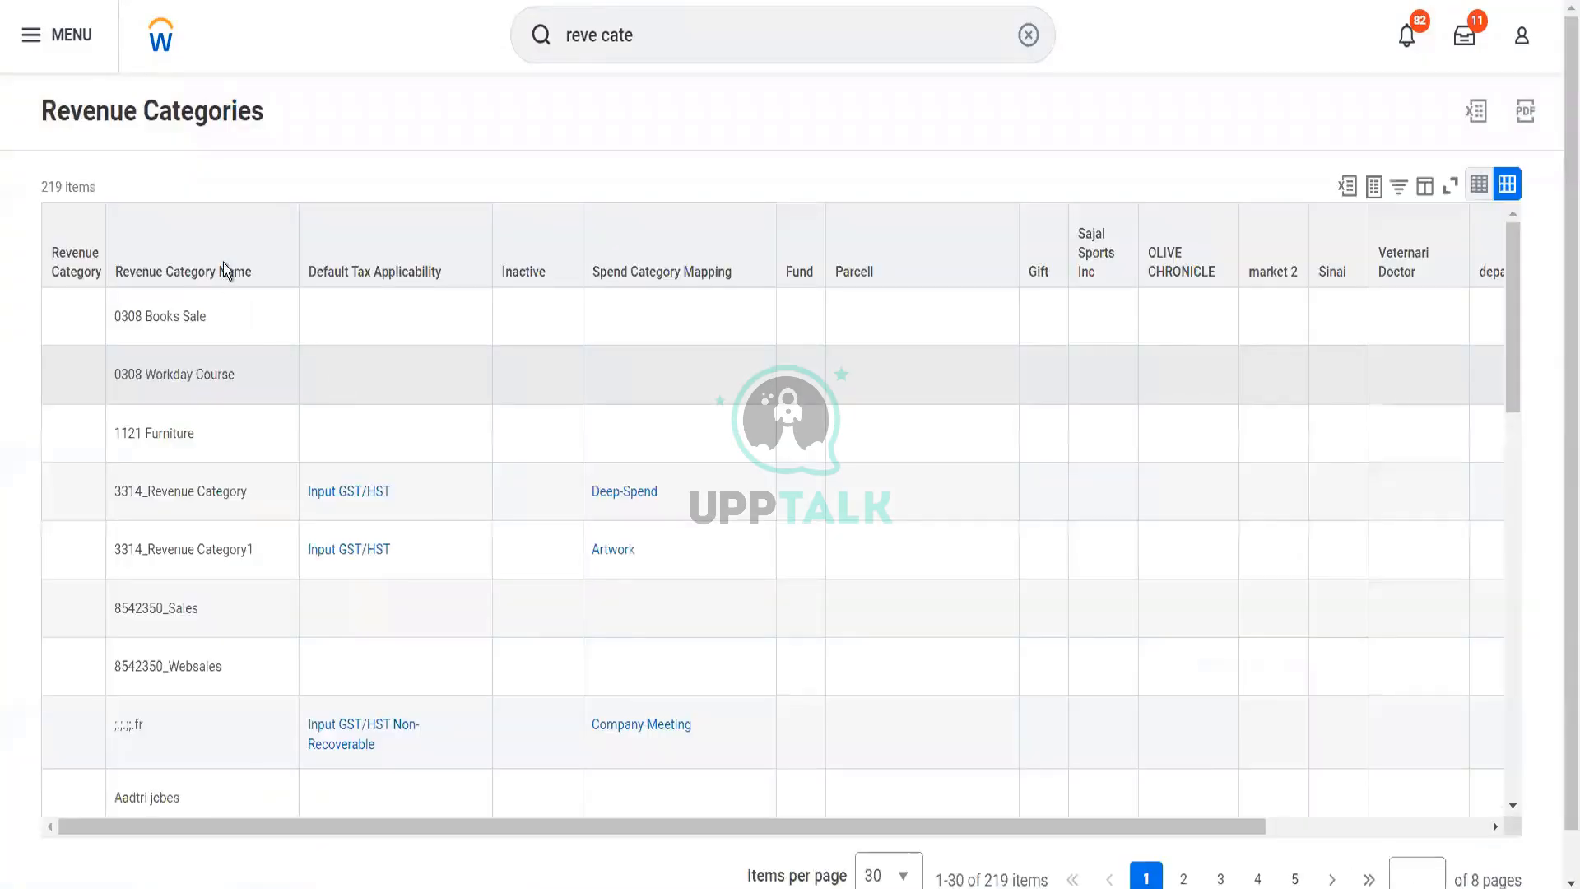
Filter the report to revenue category names containing "blinkit", view the related actions of Blinkit Groceries and close them
{"action": "left_click", "coordinate": [224, 265]}
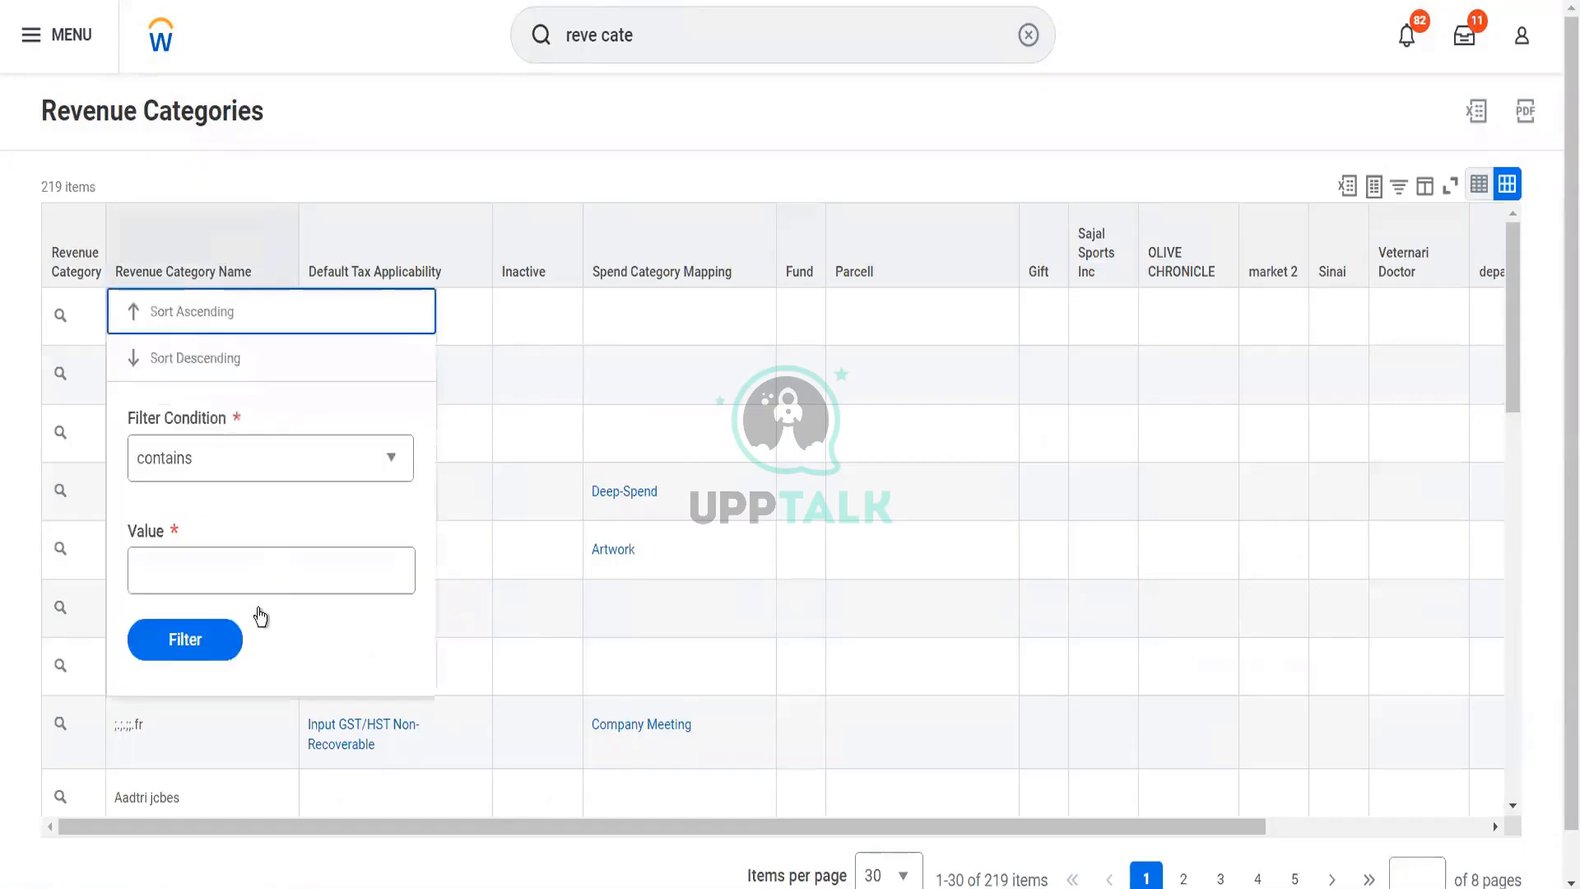
{"action": "left_click", "coordinate": [247, 566]}
{"action": "type", "text": "blinkit"}
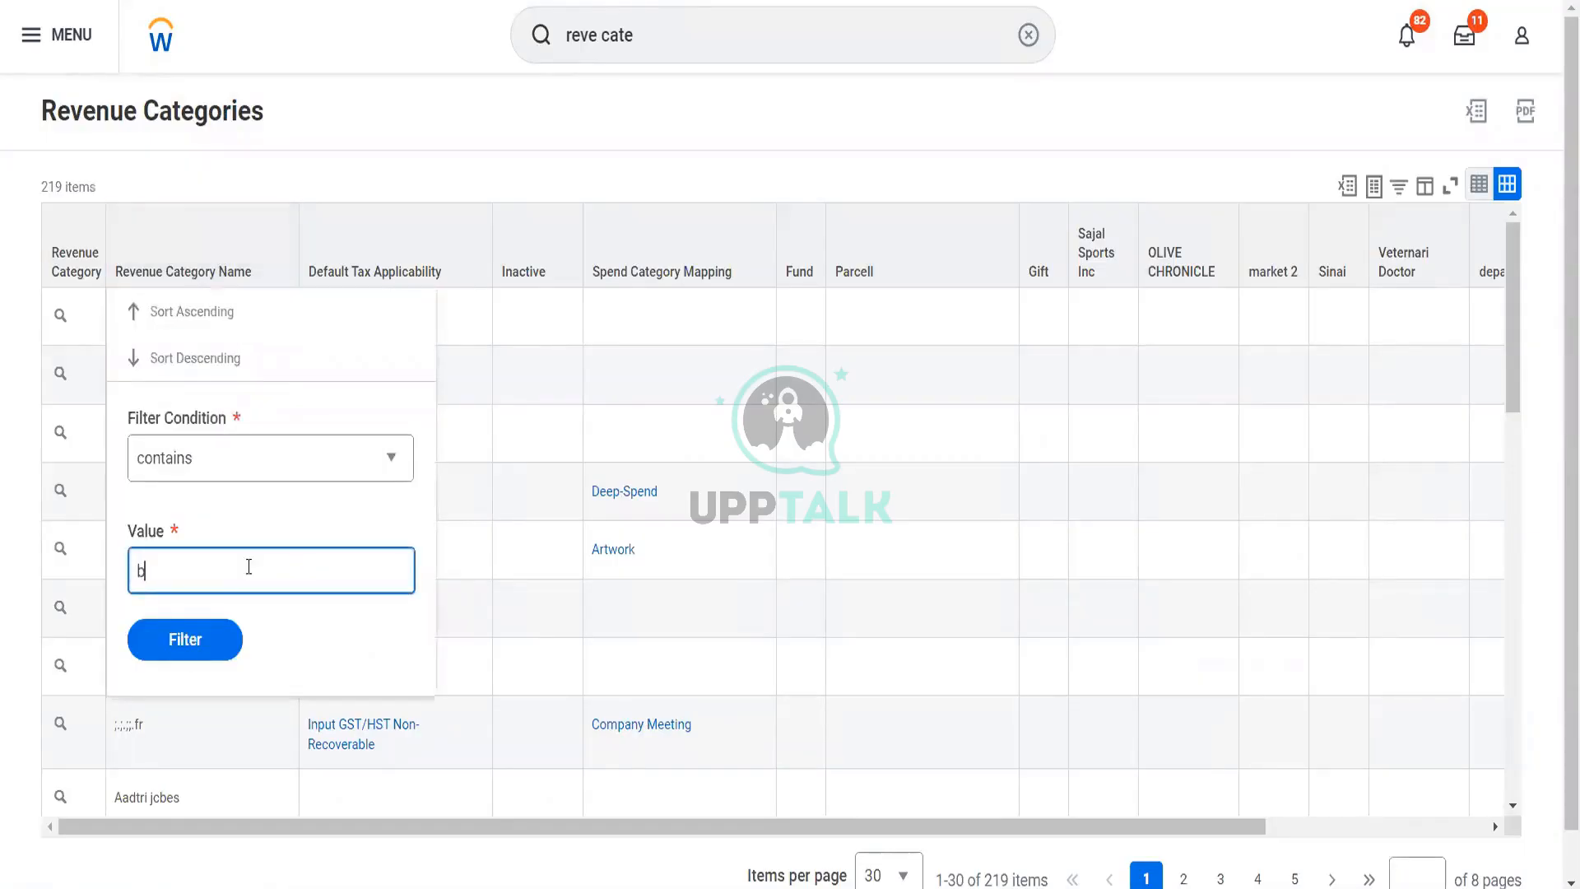
{"action": "left_click", "coordinate": [194, 645]}
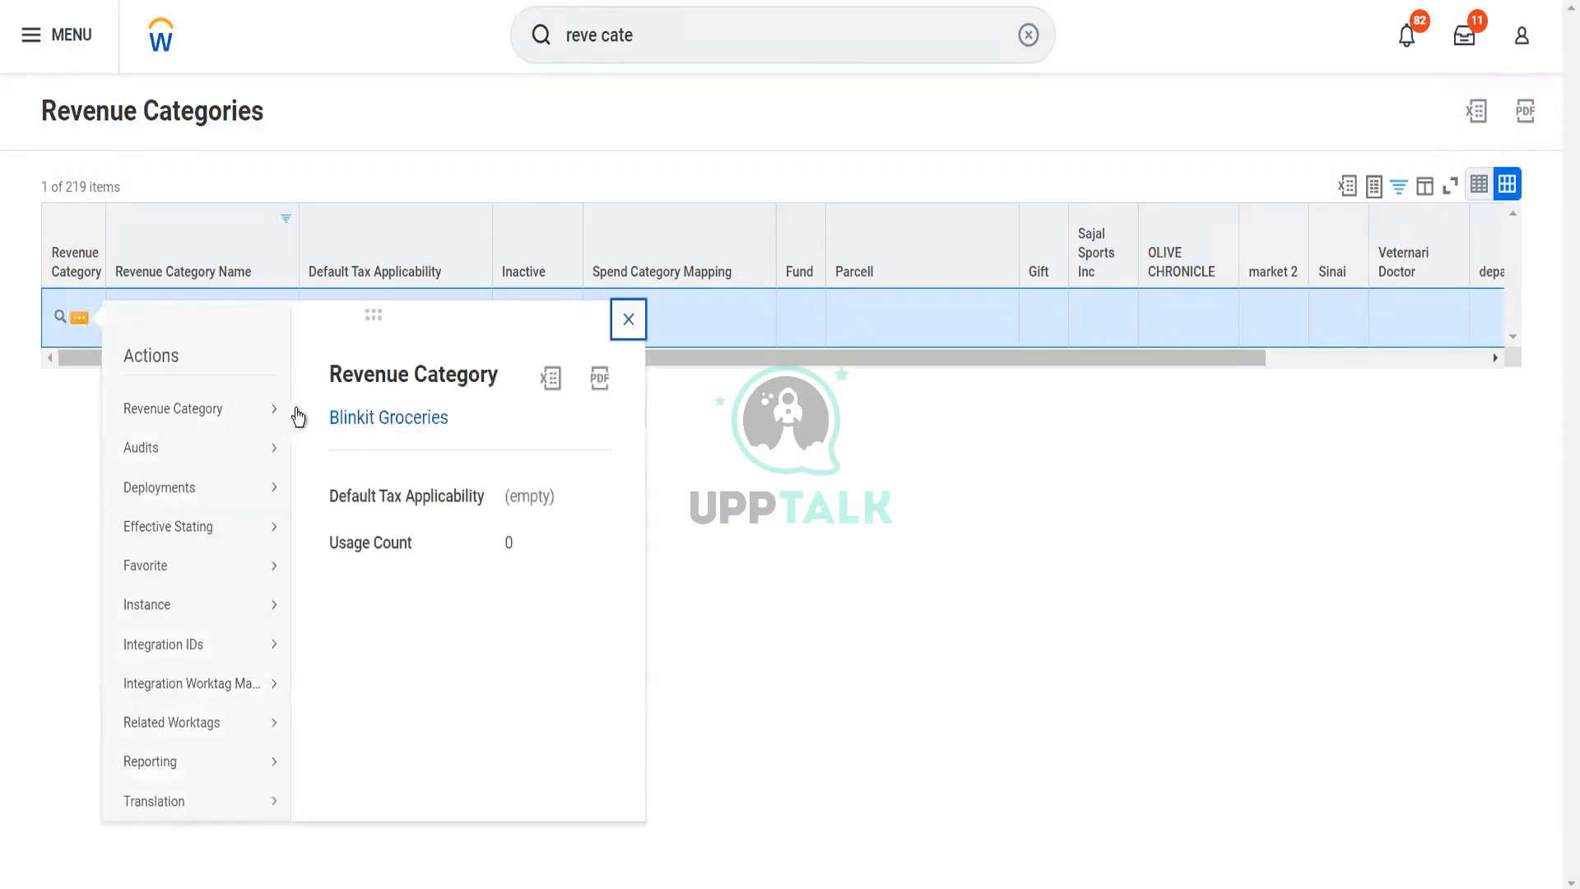
{"action": "left_click", "coordinate": [331, 421]}
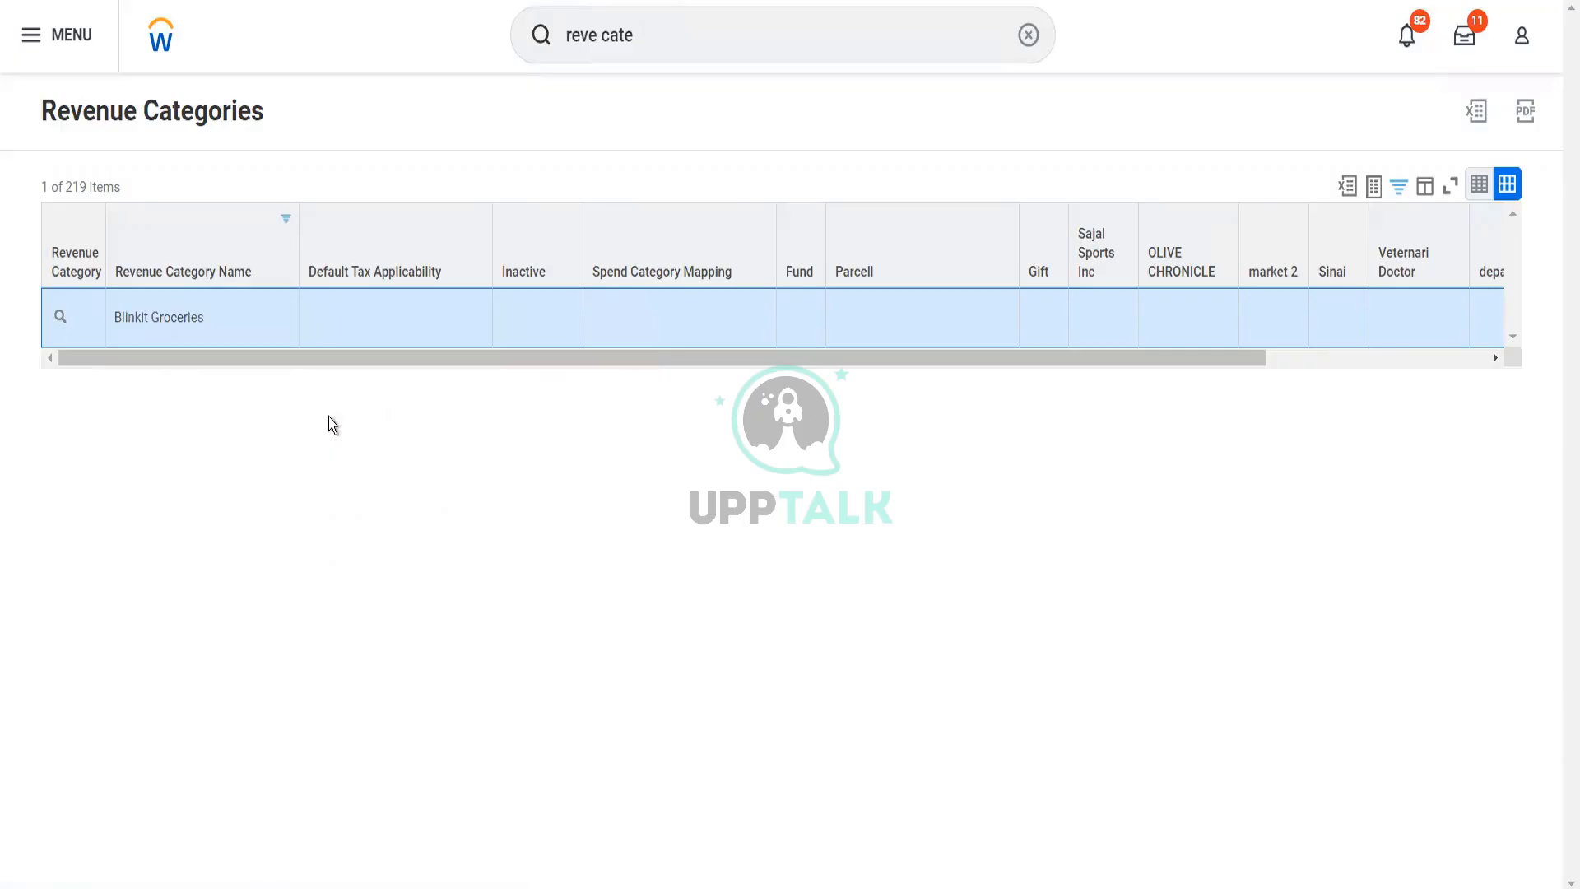
Review the editable fields and related worktags of the Blinkit Groceries revenue category and leave the edit form without saving
{"action": "scroll", "coordinate": [329, 416], "scroll_direction": "down", "scroll_amount": 4}
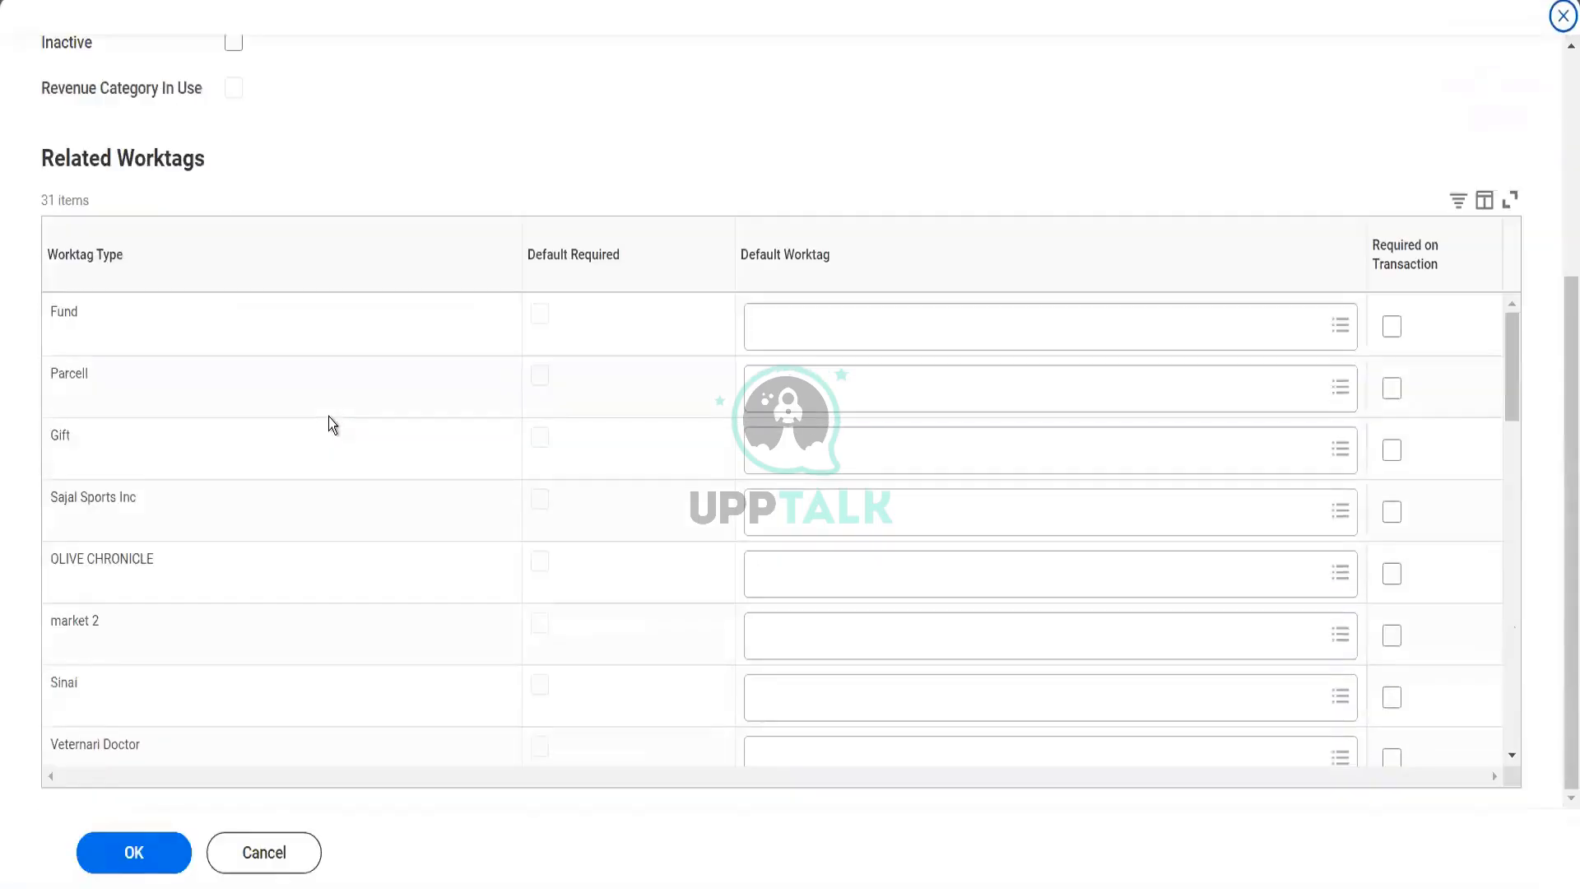
{"action": "scroll", "coordinate": [329, 417], "scroll_direction": "up", "scroll_amount": 4}
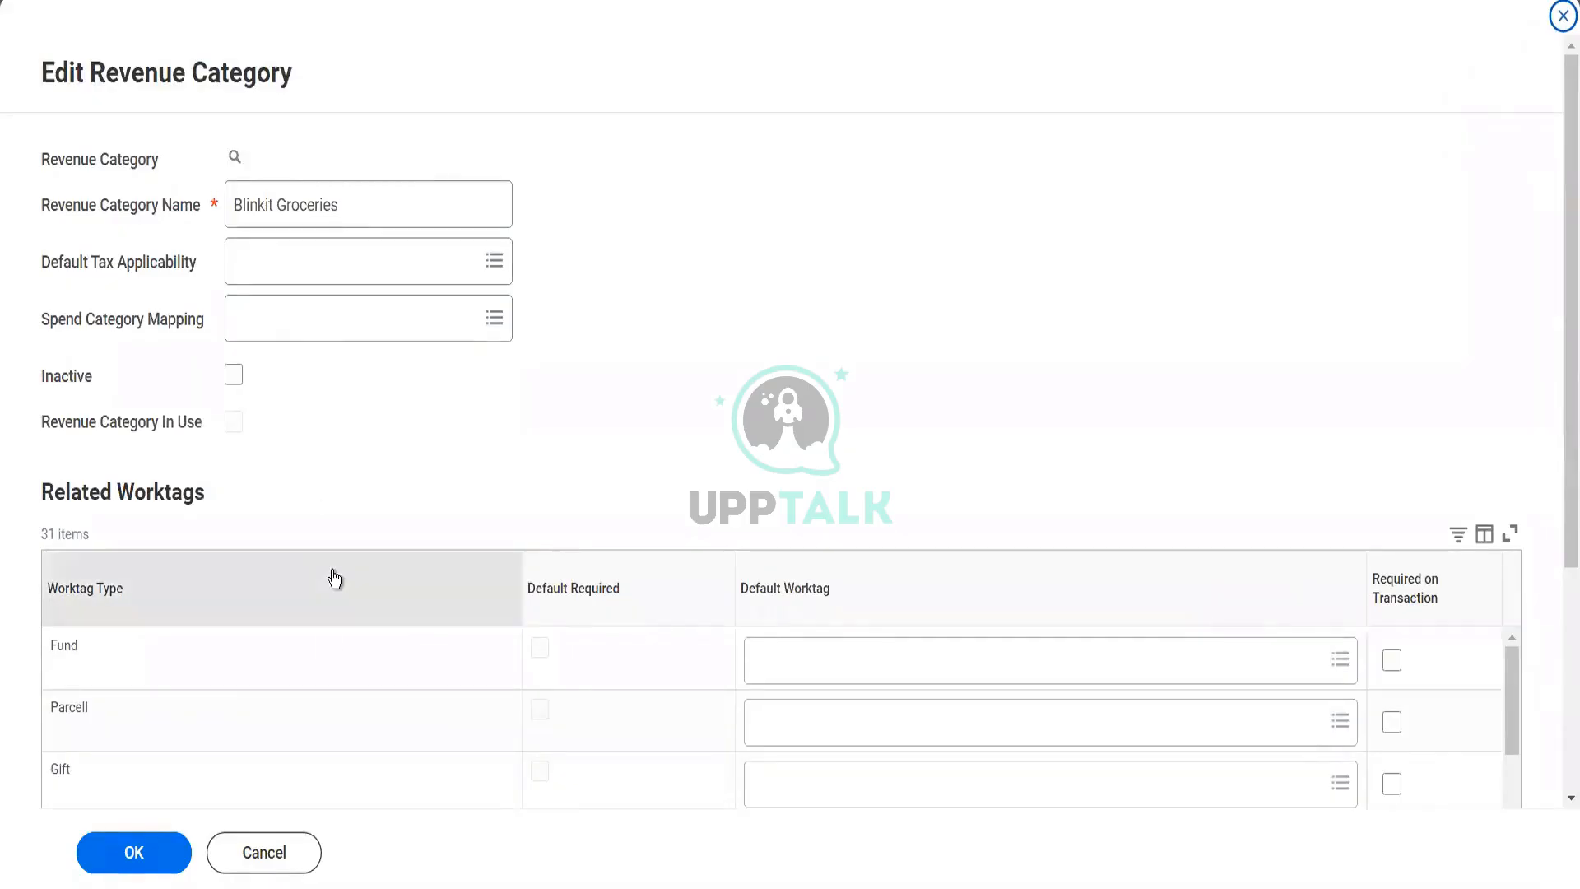
{"action": "left_click", "coordinate": [290, 868]}
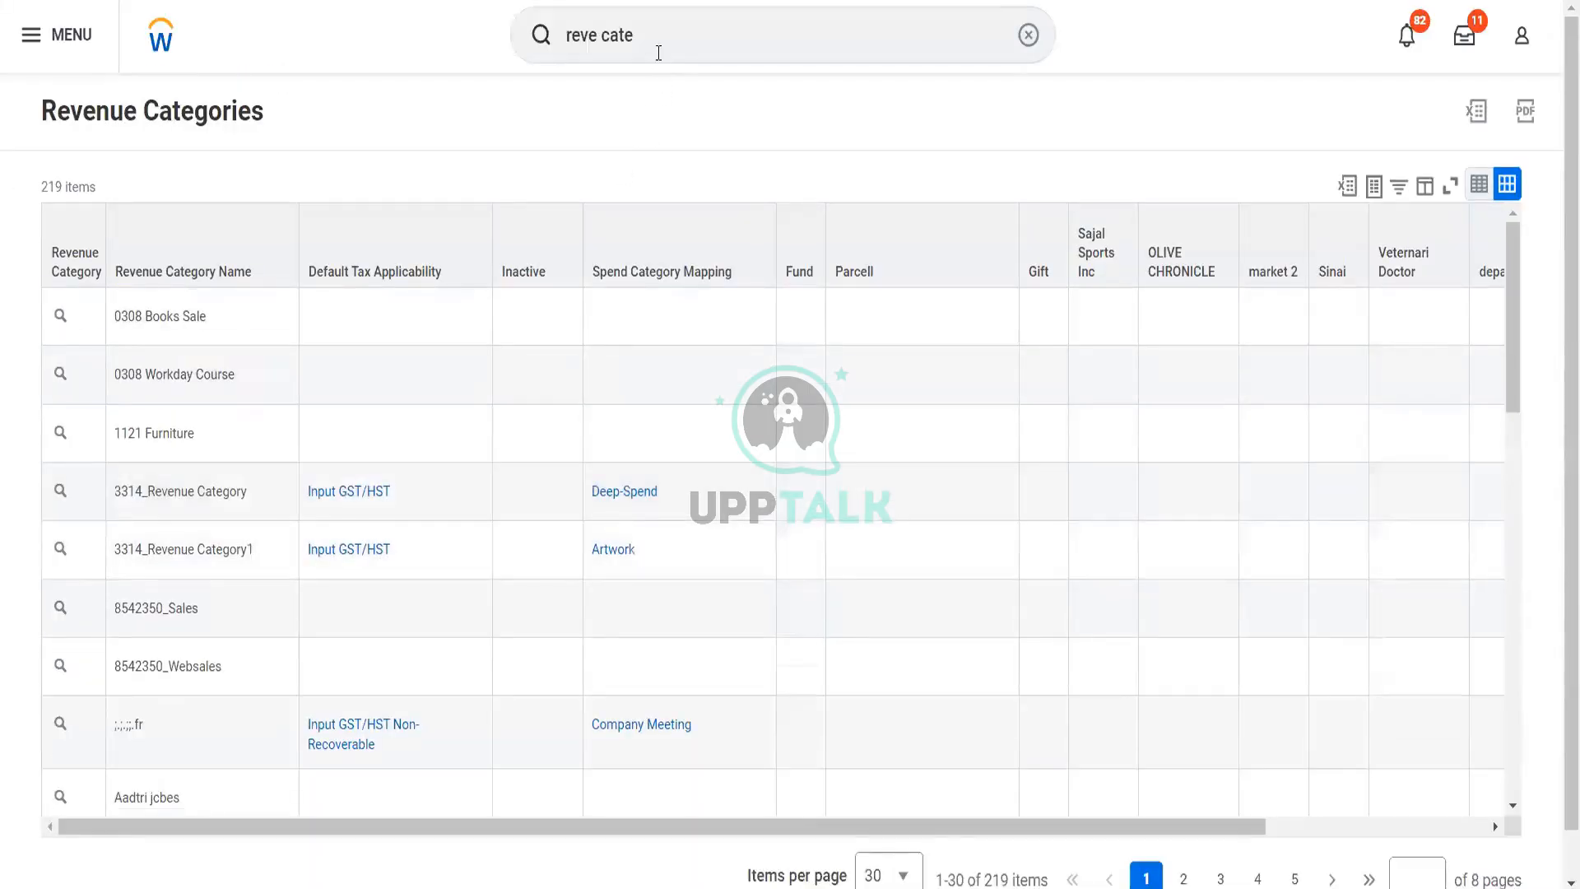
Search for "sales item" and open the Create Sales Item task
{"action": "left_click", "coordinate": [557, 37]}
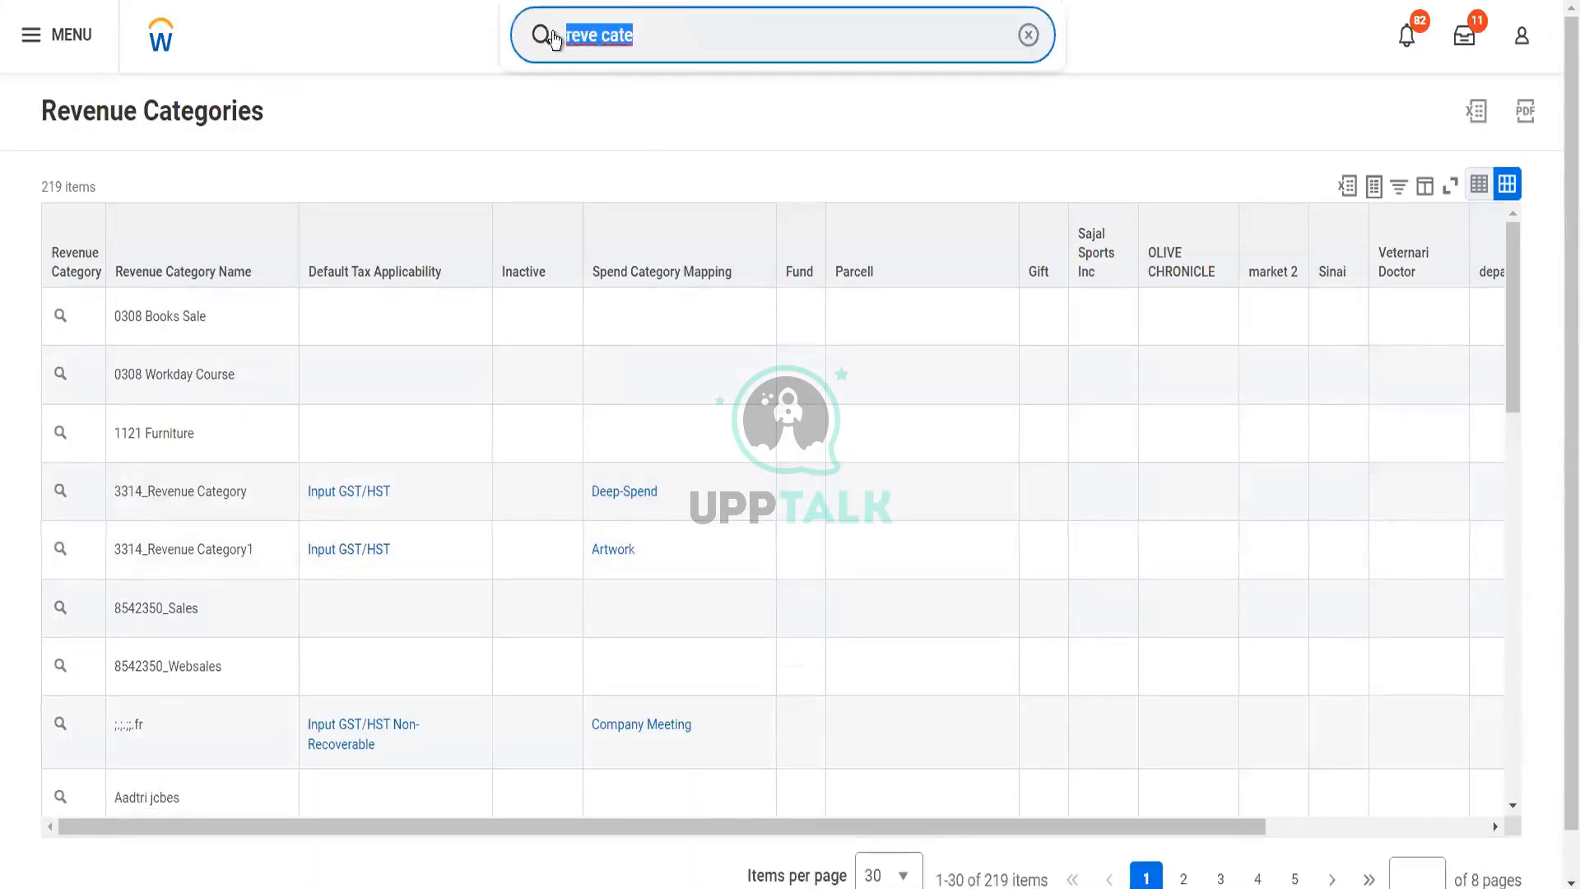
{"action": "type", "text": "sa"}
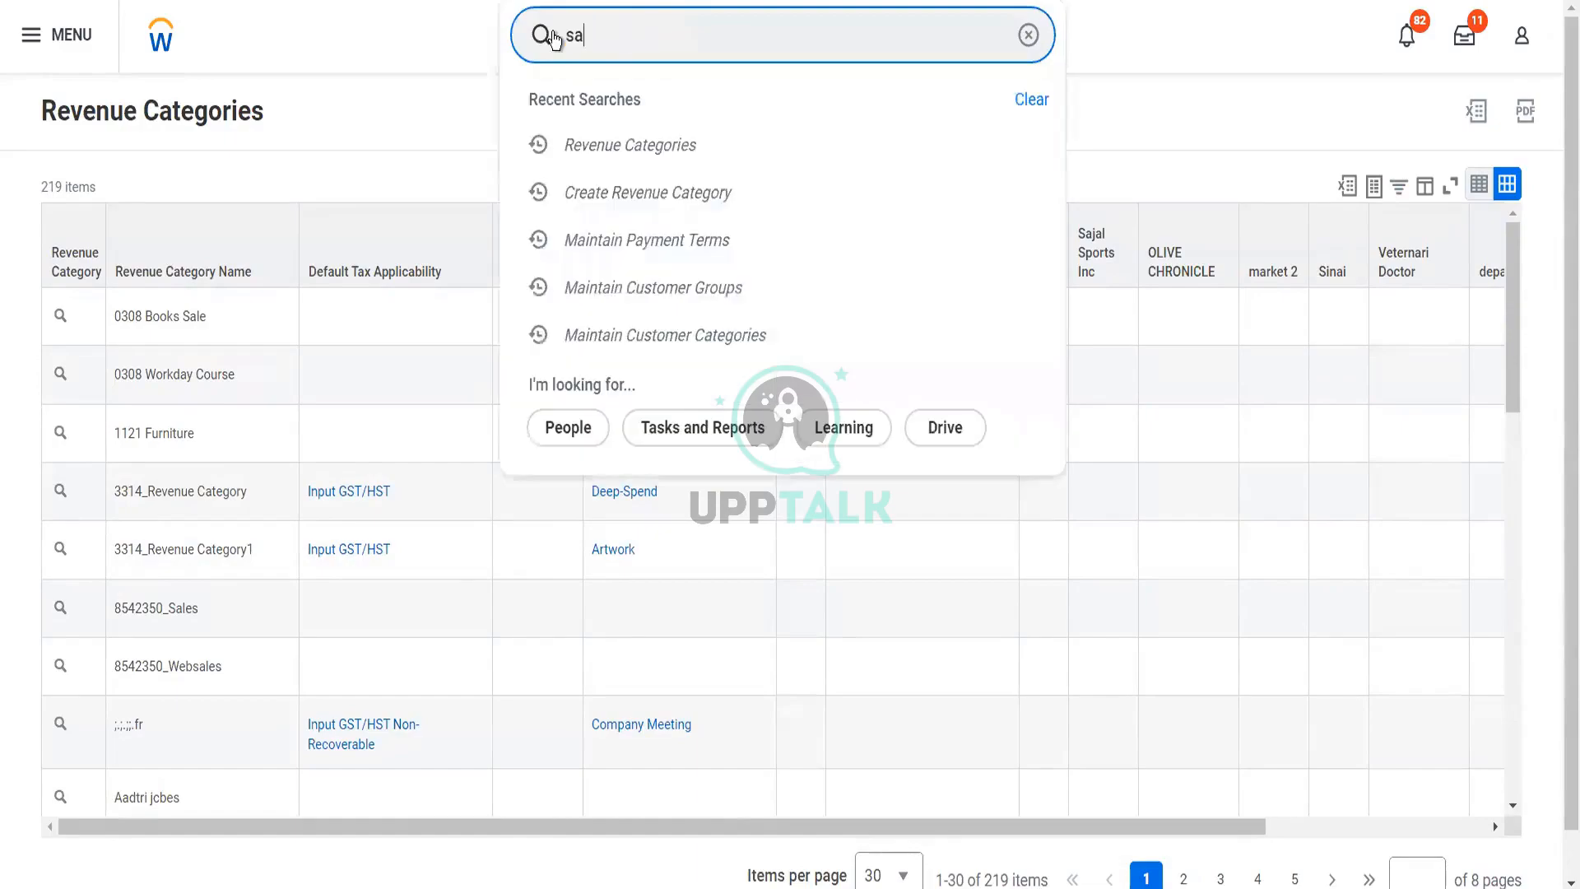
{"action": "type", "text": "les item"}
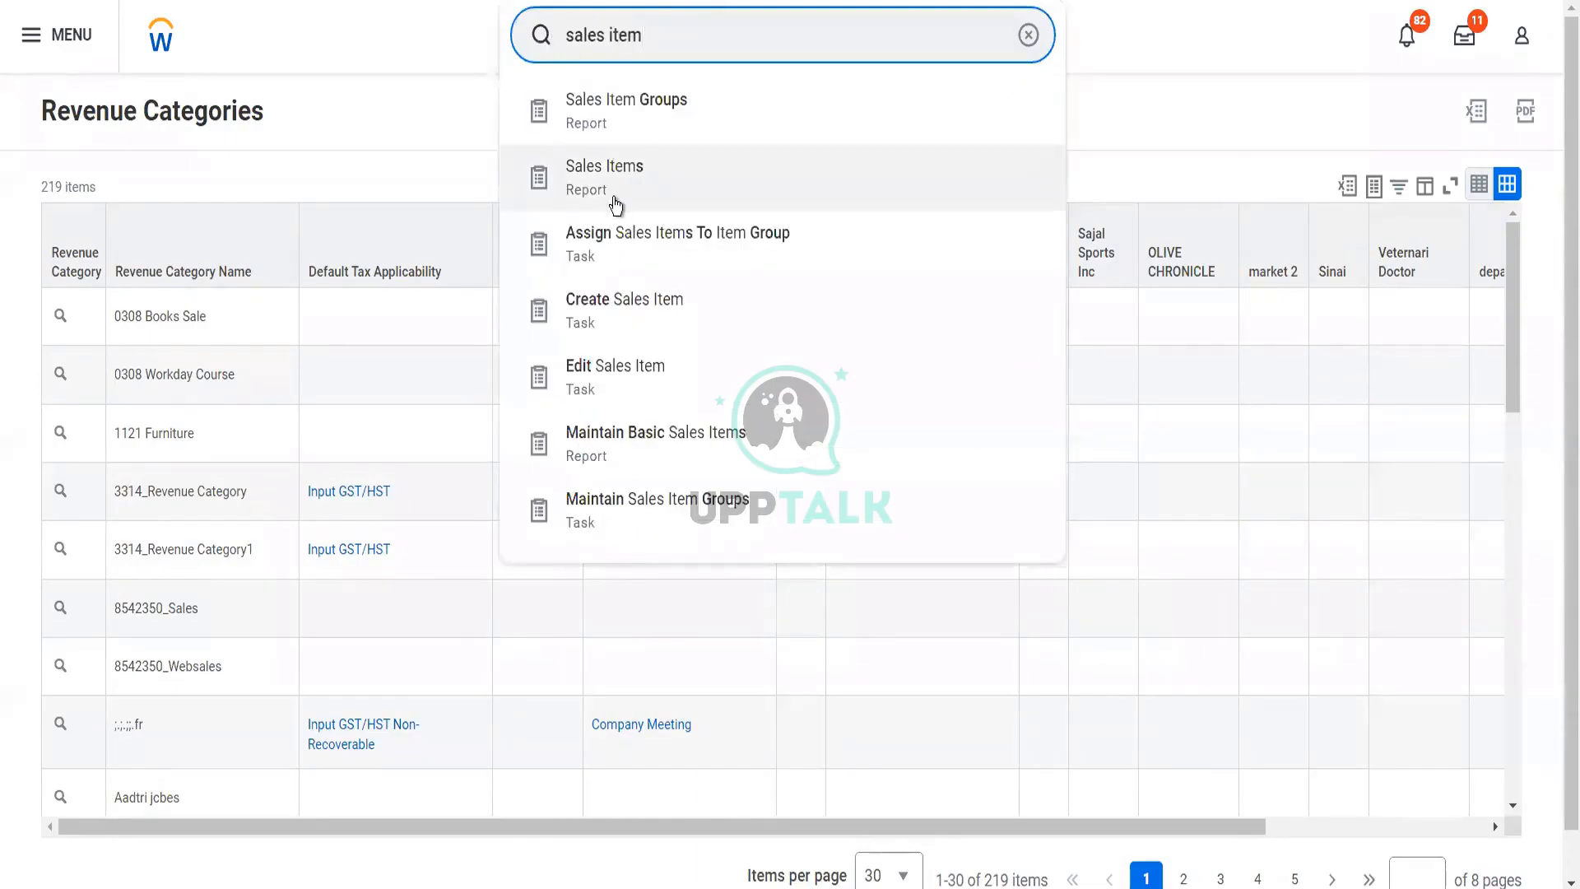
{"action": "left_click", "coordinate": [620, 325]}
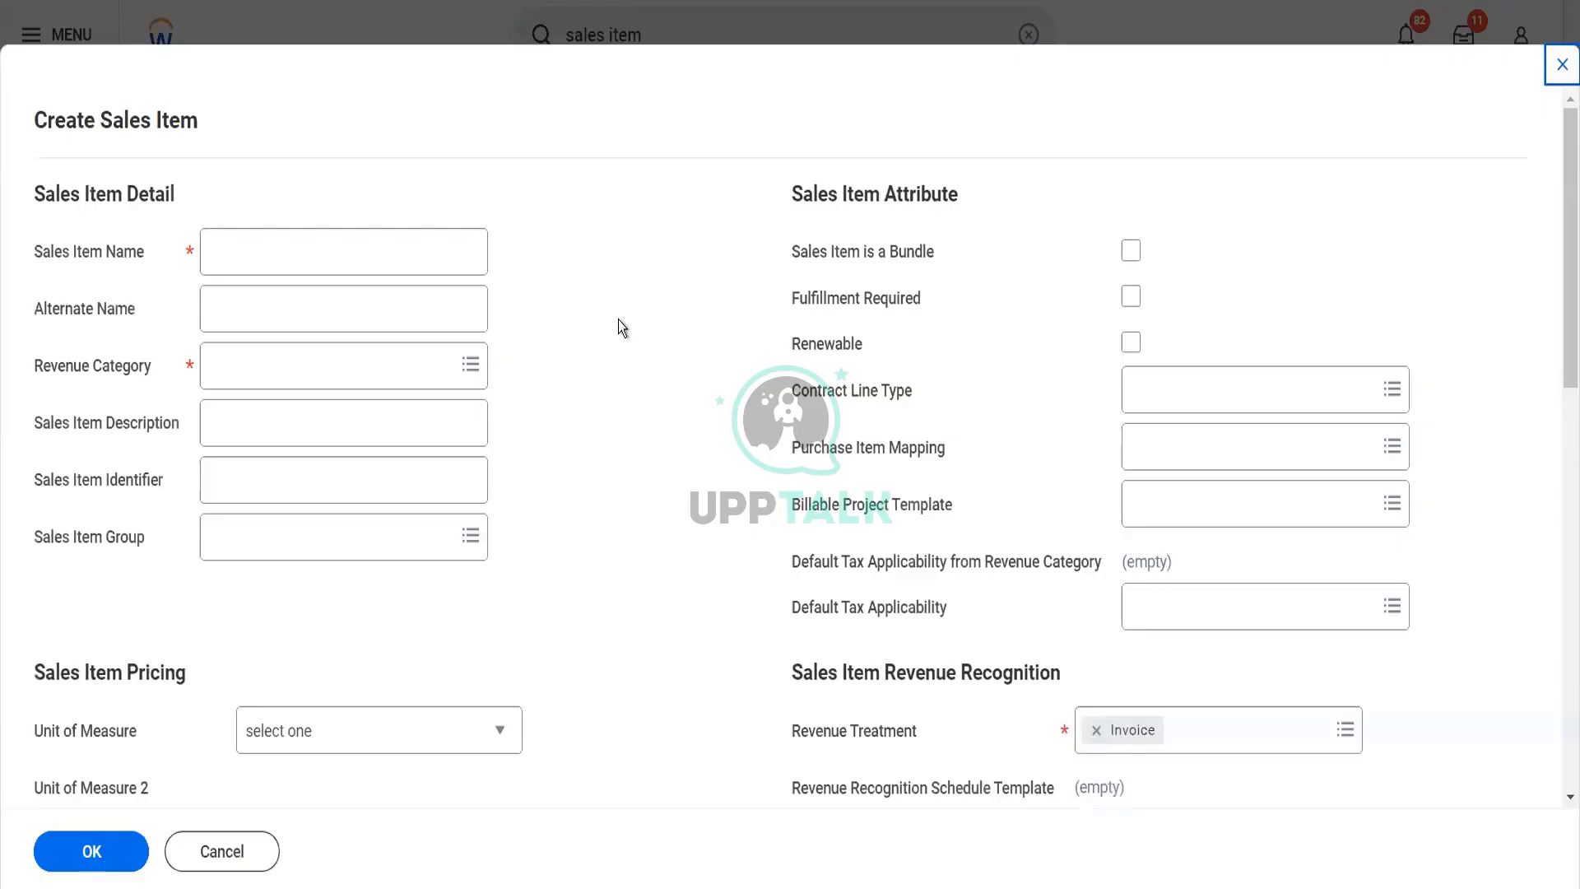
Name the sales item "Cereals Packet" and give it the alternate name "Mix of cereals"
{"action": "left_click", "coordinate": [411, 258]}
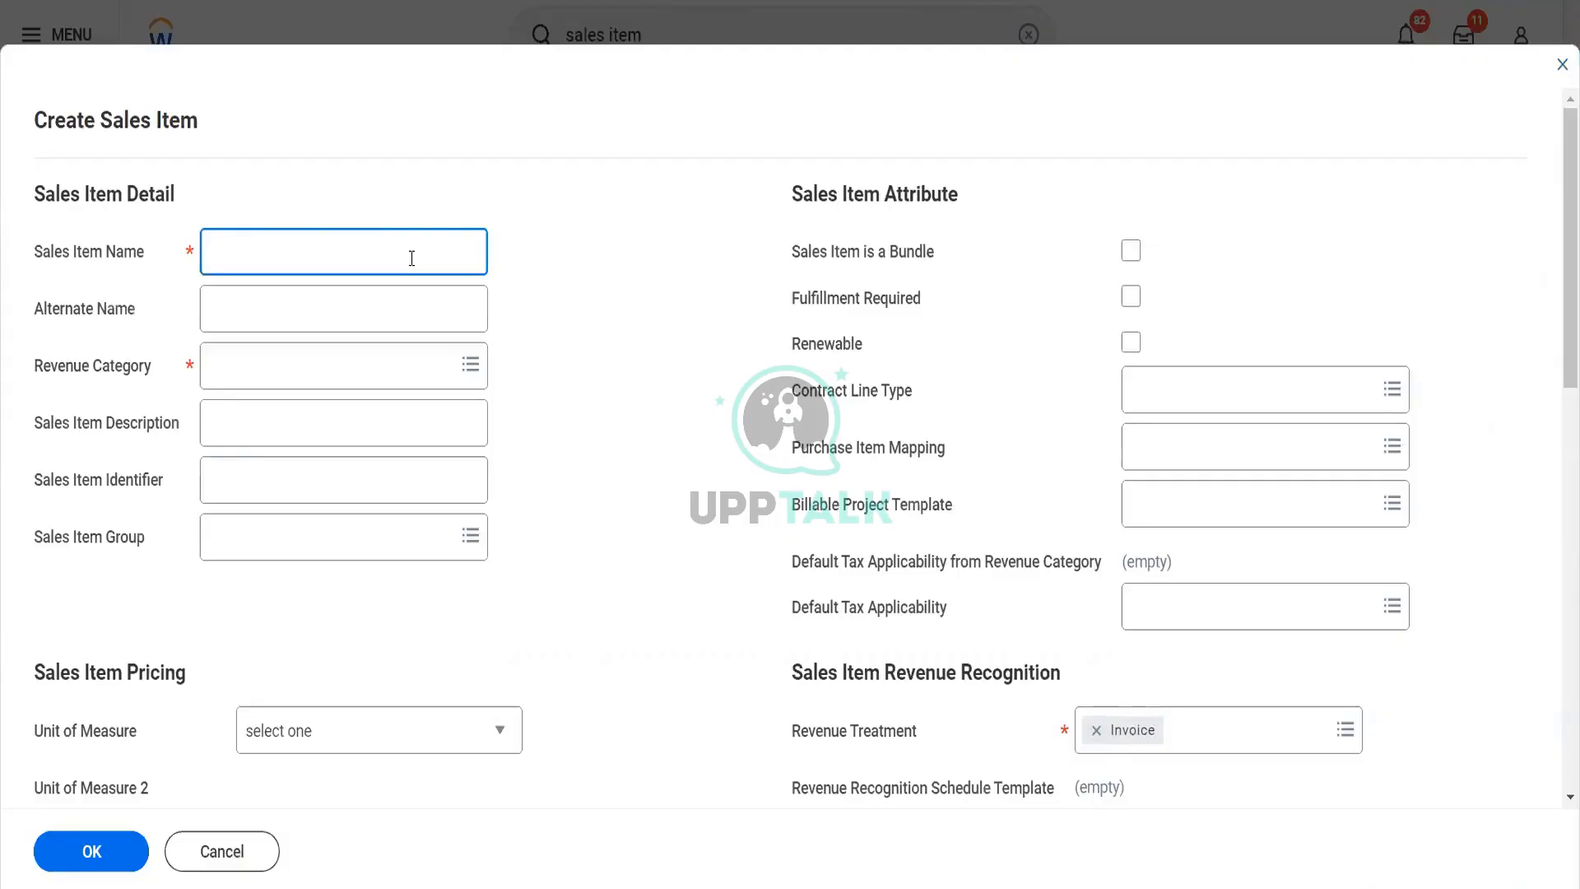
{"action": "type", "text": "Cereals Packet"}
{"action": "left_click", "coordinate": [368, 306]}
{"action": "type", "text": "Mixz"}
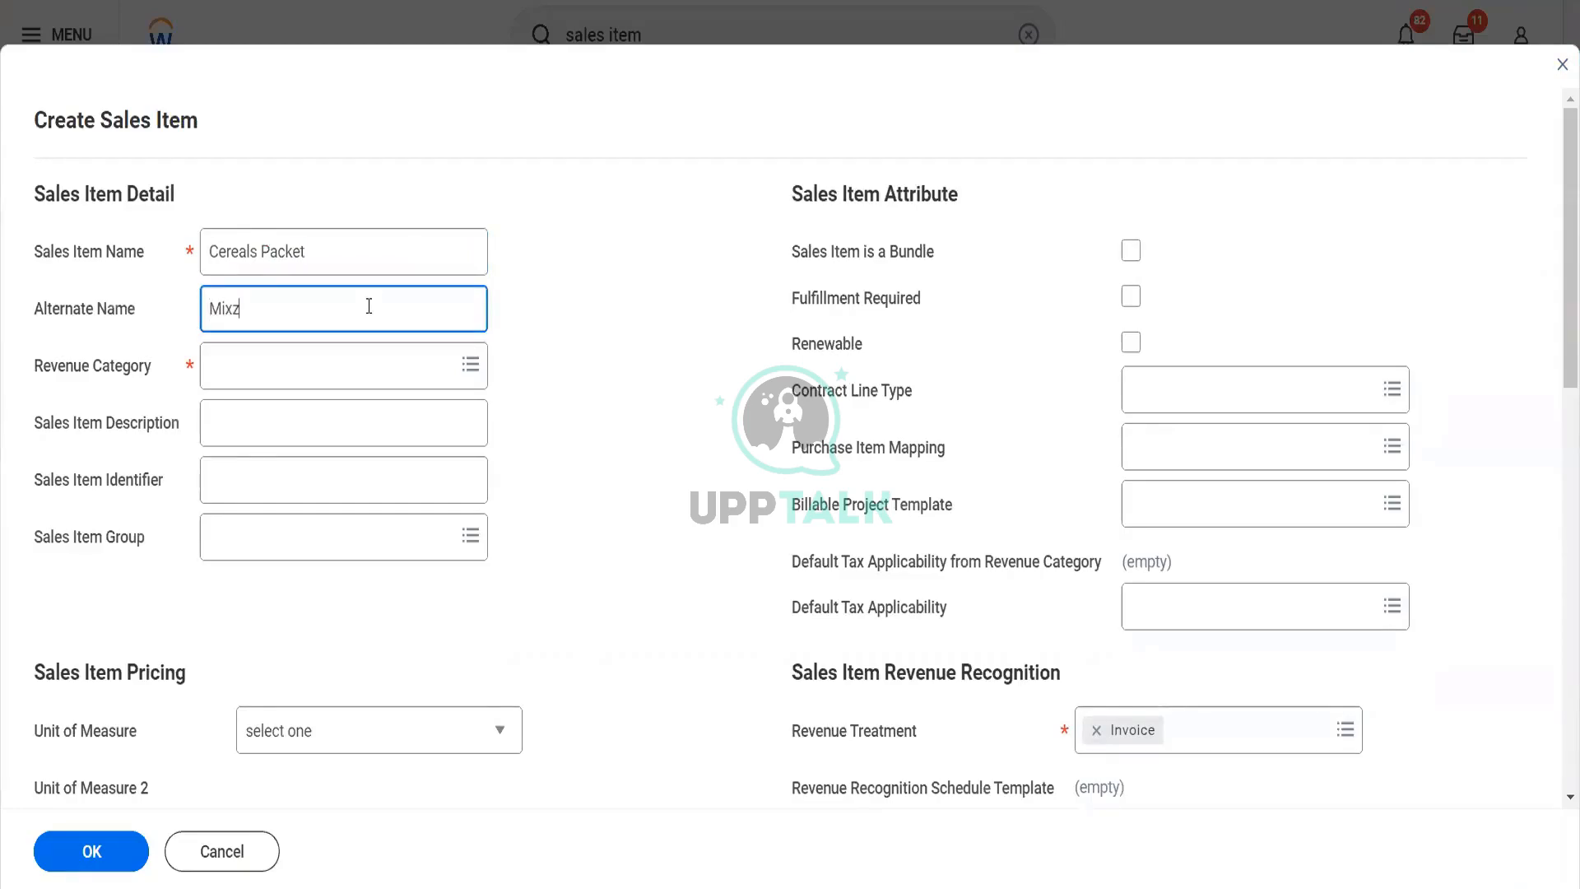
{"action": "type", "text": " of"}
{"action": "key", "text": "BackSpace"}
{"action": "key", "text": "BackSpace"}
{"action": "key", "text": "BackSpace"}
{"action": "key", "text": "BackSpace"}
{"action": "type", "text": "of ceera"}
{"action": "key", "text": "BackSpace"}
{"action": "key", "text": "BackSpace"}
{"action": "key", "text": "BackSpace"}
{"action": "type", "text": "reals"}
Set the sales item's Revenue Category to Blinkit Groceries
{"action": "key", "text": "Tab"}
{"action": "type", "text": "bloin"}
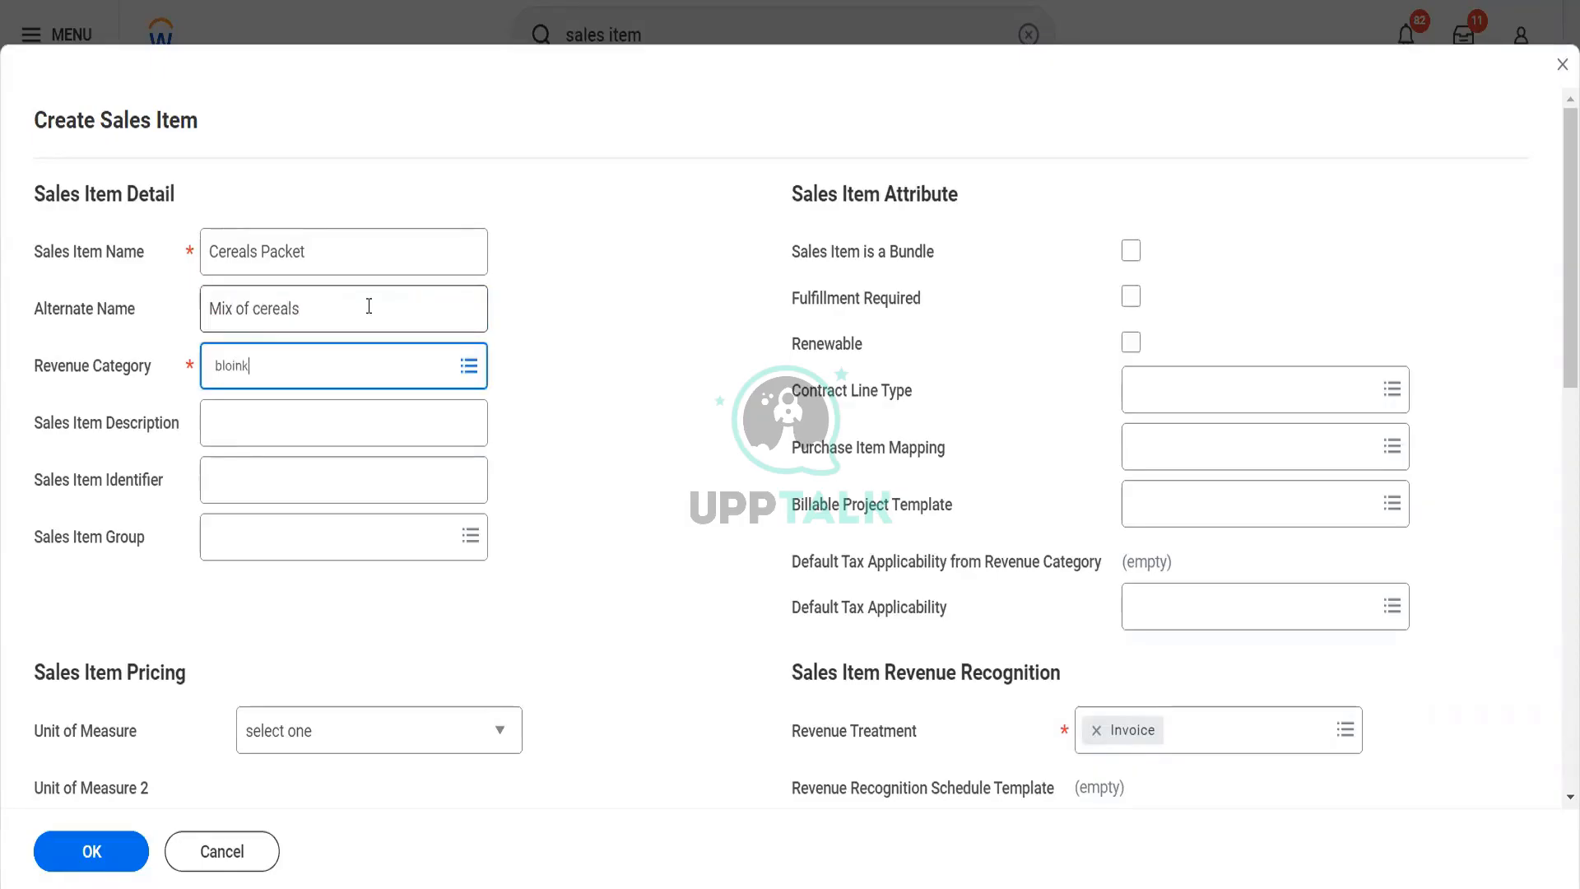
{"action": "key", "text": "BackSpace"}
{"action": "type", "text": "inkit"}
{"action": "key", "text": "Return"}
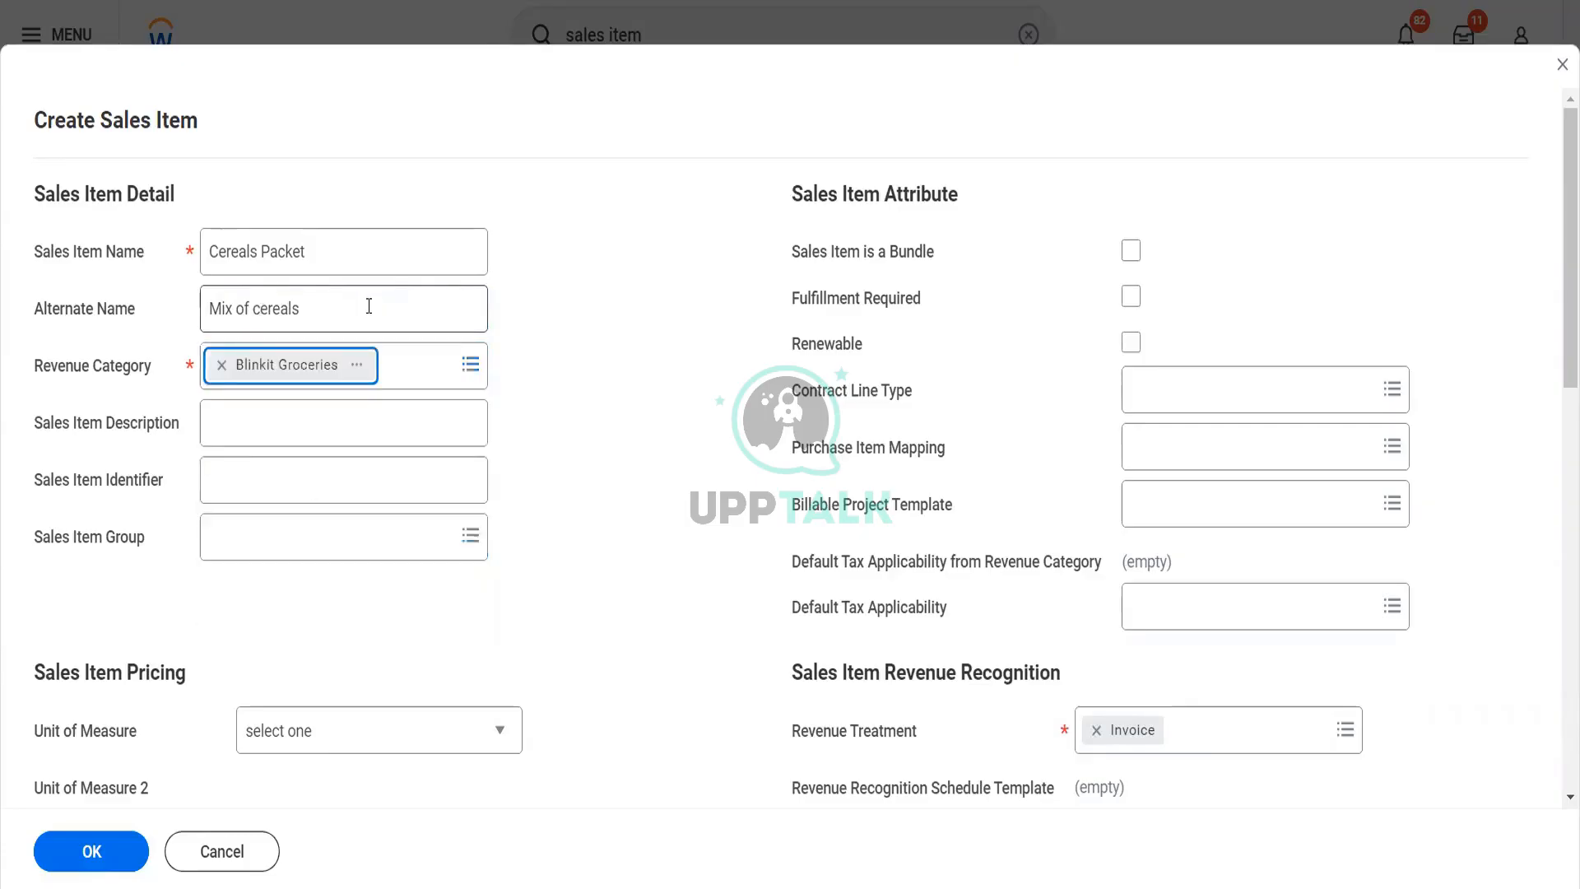
Enter "It has five packets of cereals" as the Sales Item Description
{"action": "left_click", "coordinate": [299, 437]}
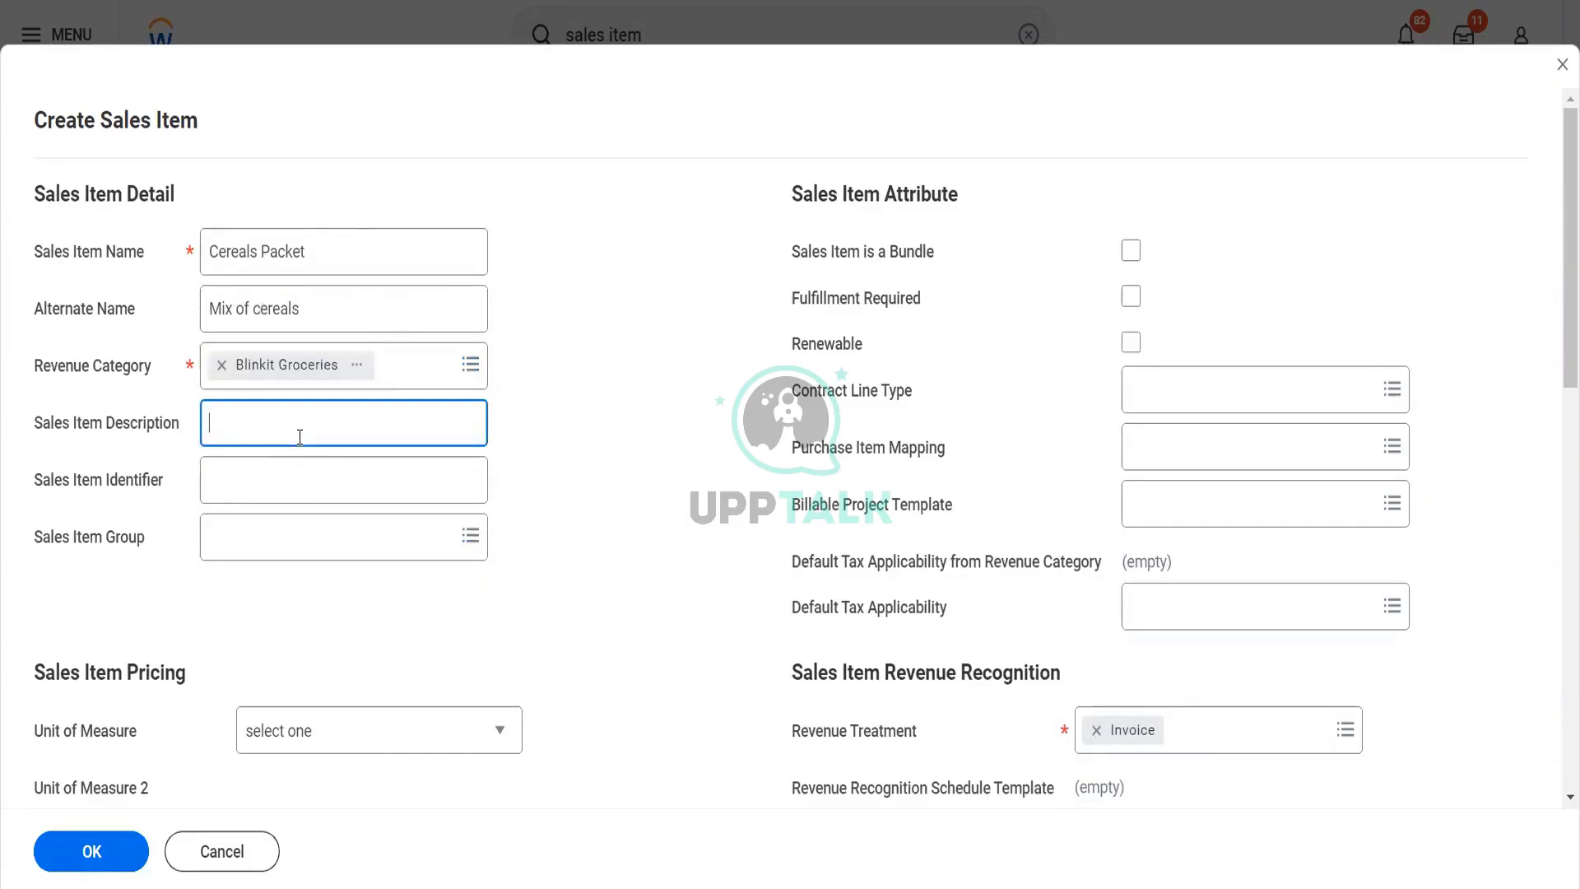
{"action": "type", "text": "It"}
{"action": "type", "text": " ahs"}
{"action": "key", "text": "BackSpace"}
{"action": "key", "text": "BackSpace"}
{"action": "key", "text": "BackSpace"}
{"action": "key", "text": "BackSpace"}
{"action": "type", "text": "has five pc"}
{"action": "key", "text": "BackSpace"}
{"action": "type", "text": "ackets fo"}
{"action": "key", "text": "BackSpace"}
{"action": "key", "text": "BackSpace"}
{"action": "type", "text": "of cereals"}
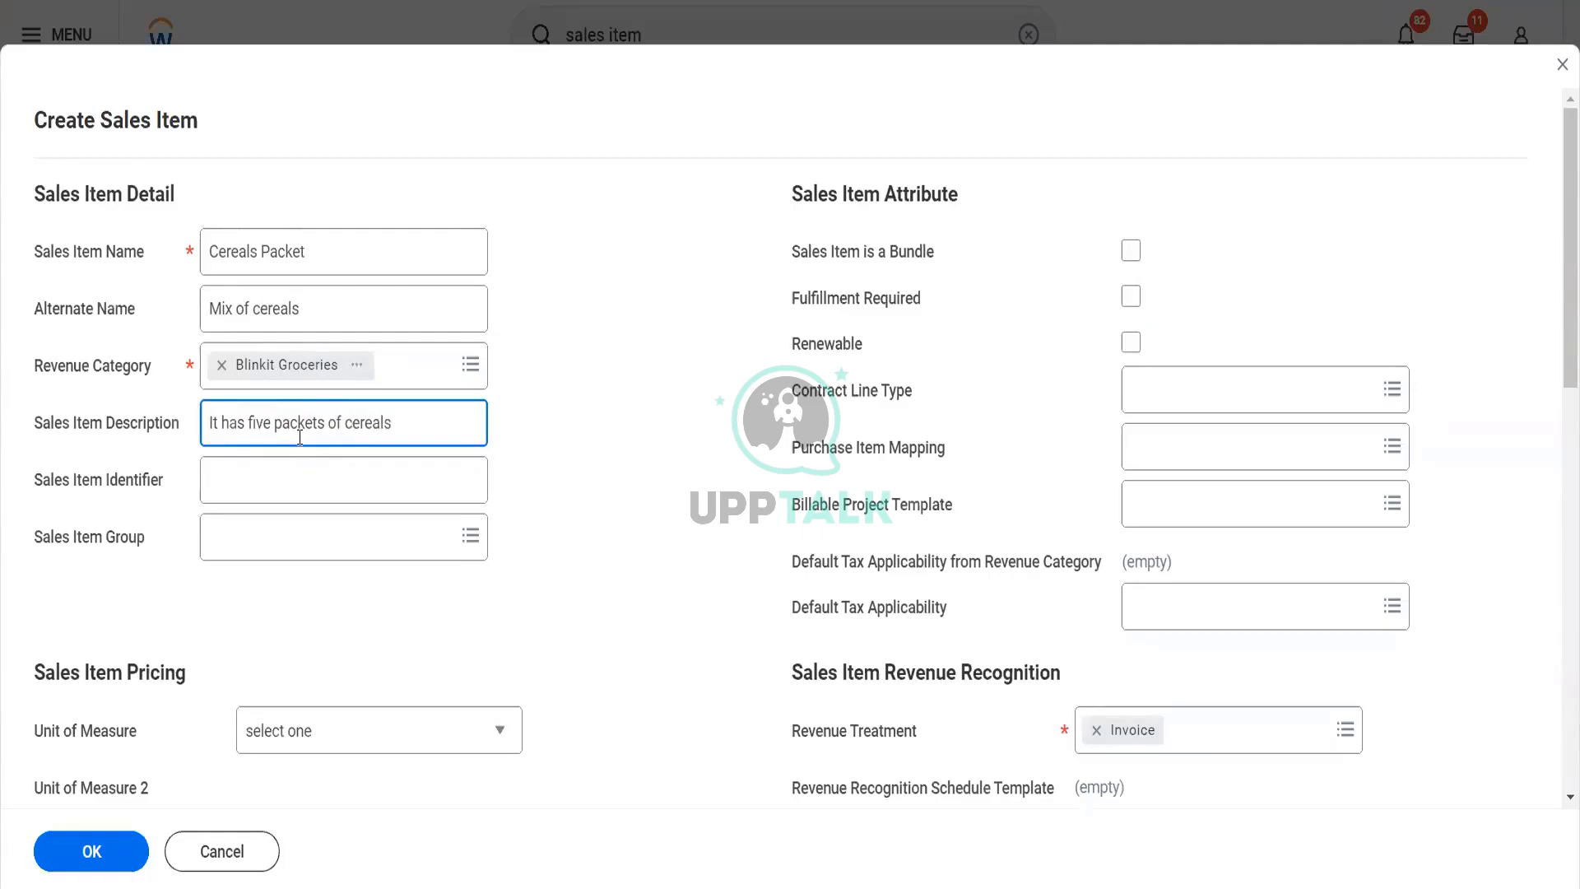
Set the Sales Item Identifier to CPMIX and choose Group A from the General sales item groups
{"action": "key", "text": "Tab"}
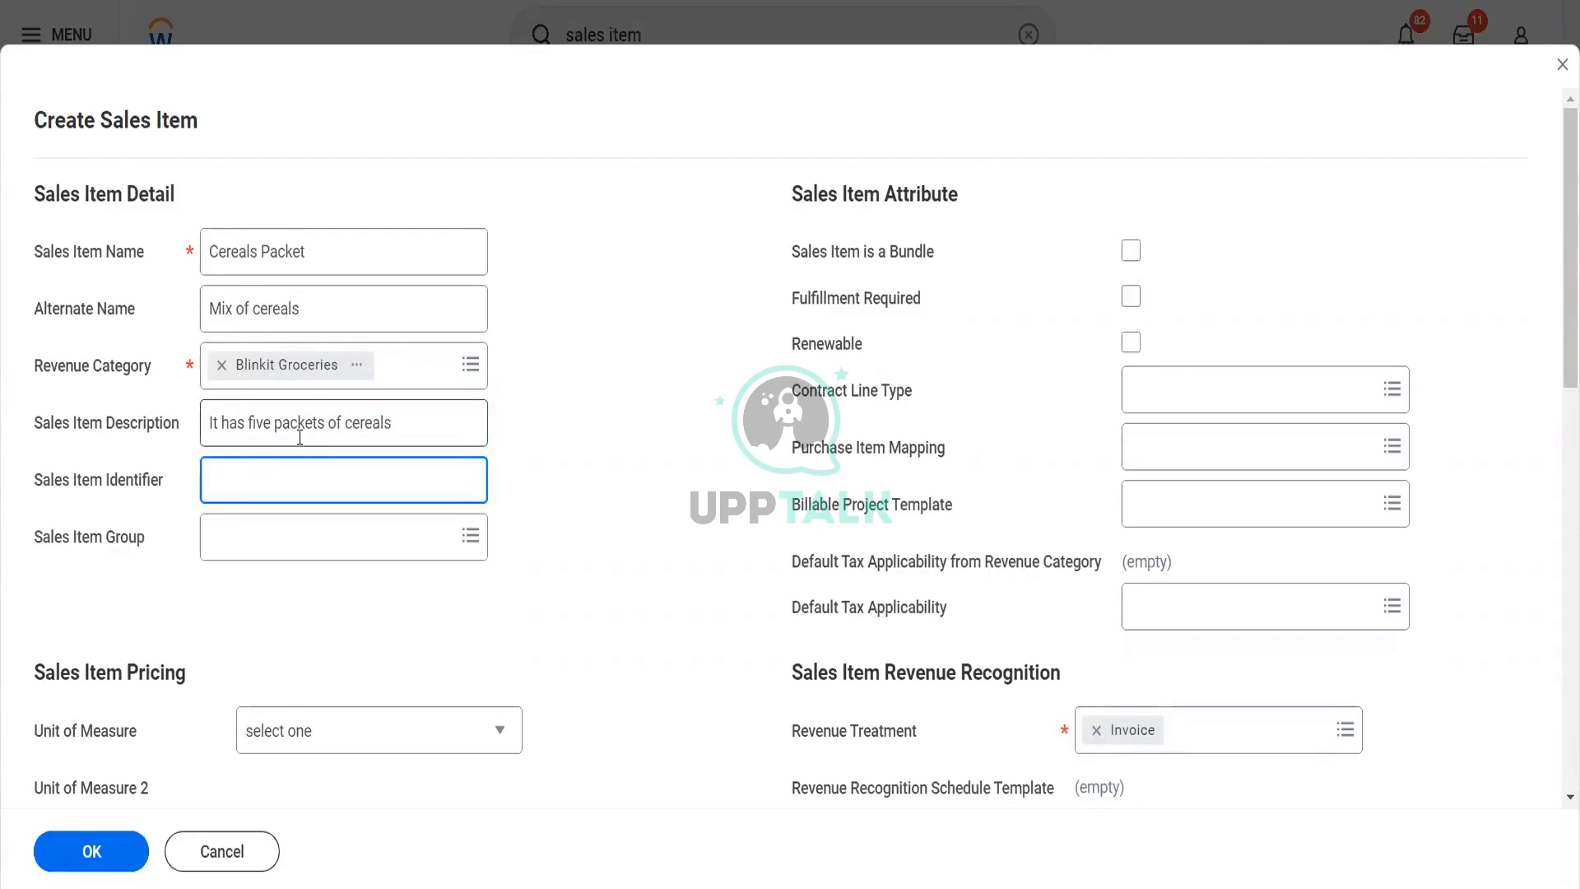
{"action": "type", "text": "CPMIX"}
{"action": "key", "text": "Tab"}
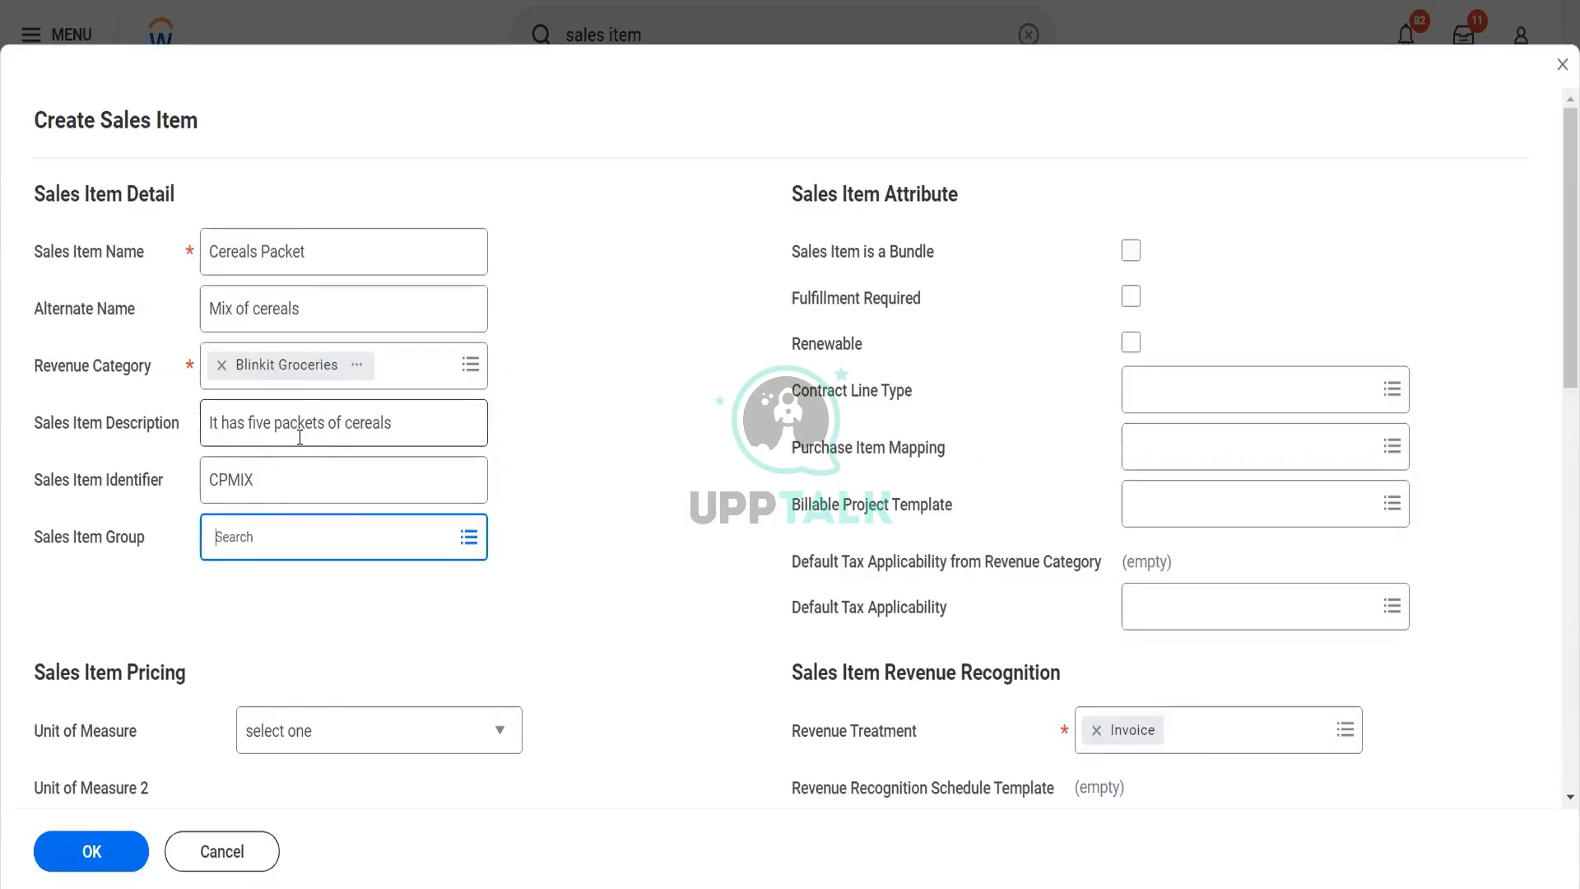
{"action": "left_click", "coordinate": [316, 523]}
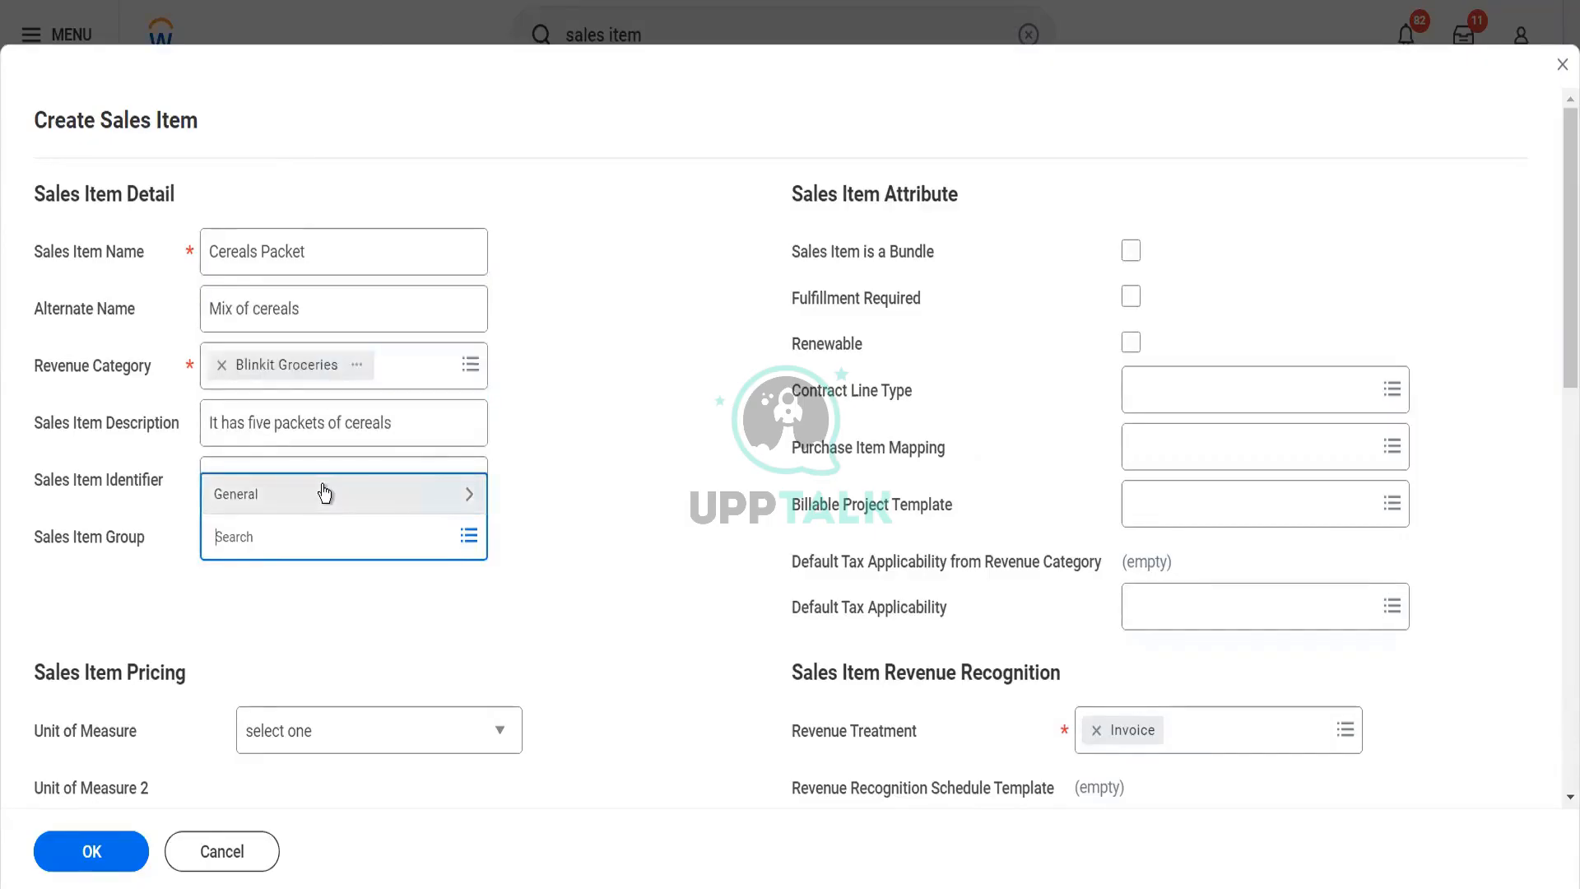
{"action": "left_click", "coordinate": [324, 493]}
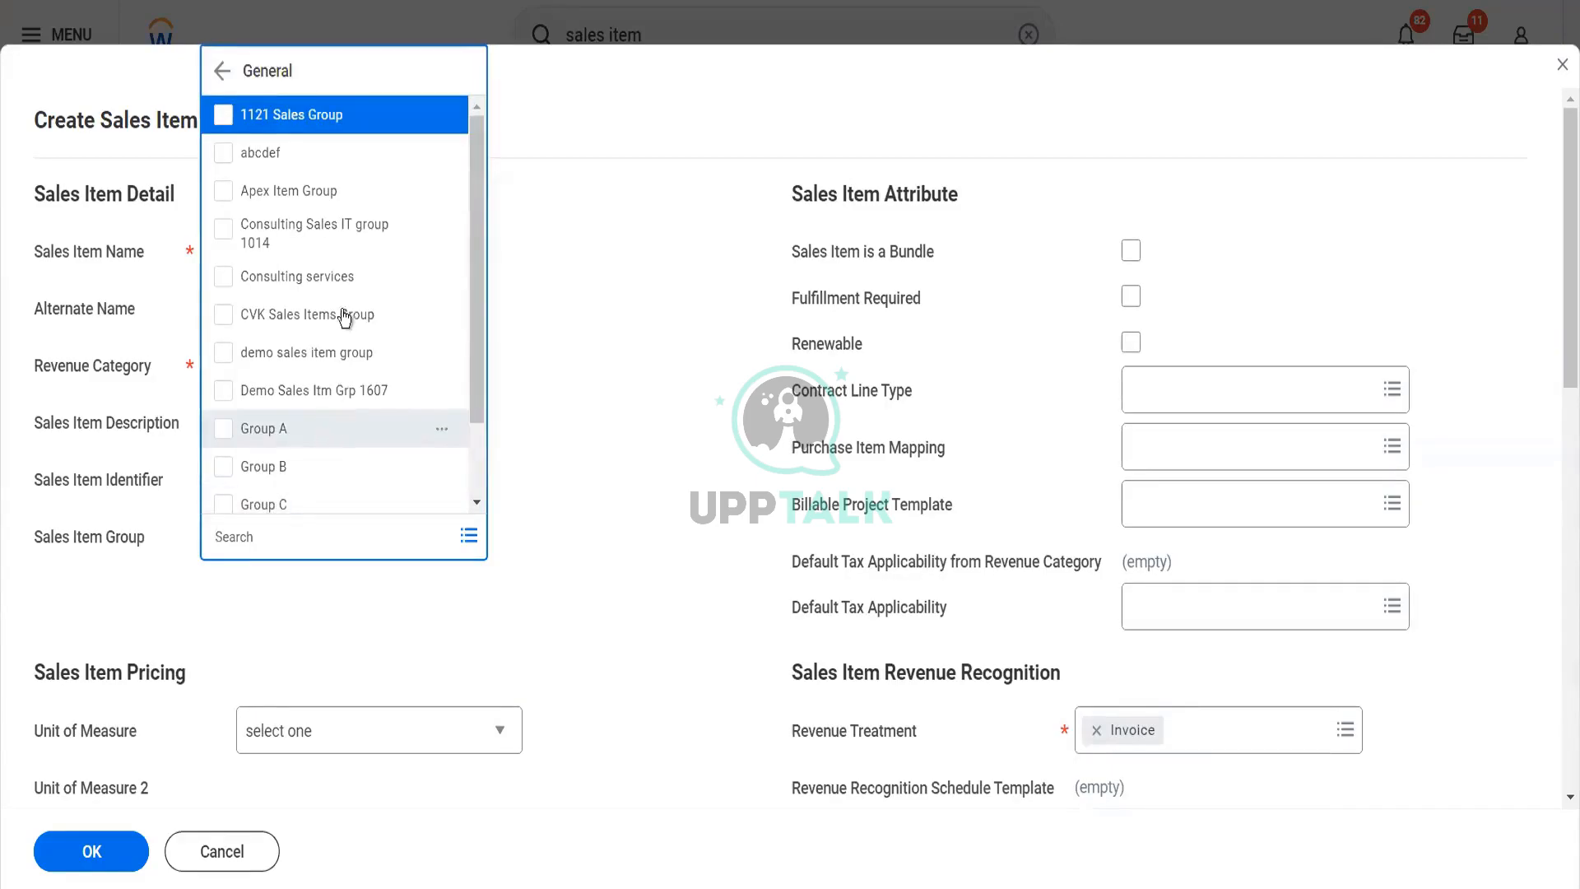
{"action": "left_click", "coordinate": [319, 444]}
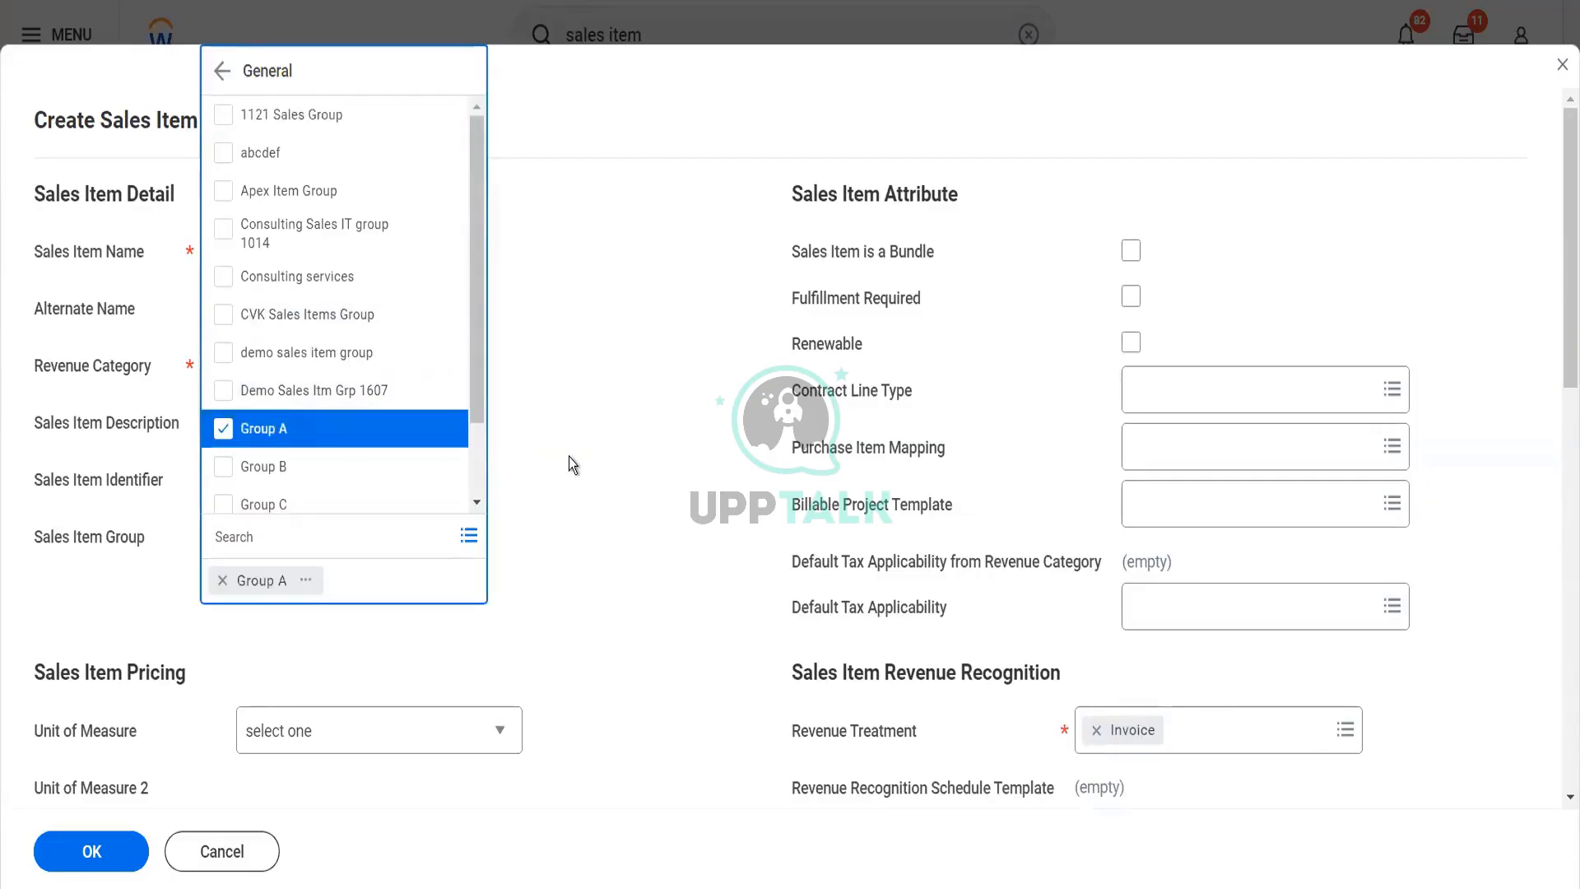
{"action": "left_click", "coordinate": [569, 457]}
Set the Unit of Measure in Sales Item Pricing to Box
{"action": "scroll", "coordinate": [571, 461], "scroll_direction": "down", "scroll_amount": 2}
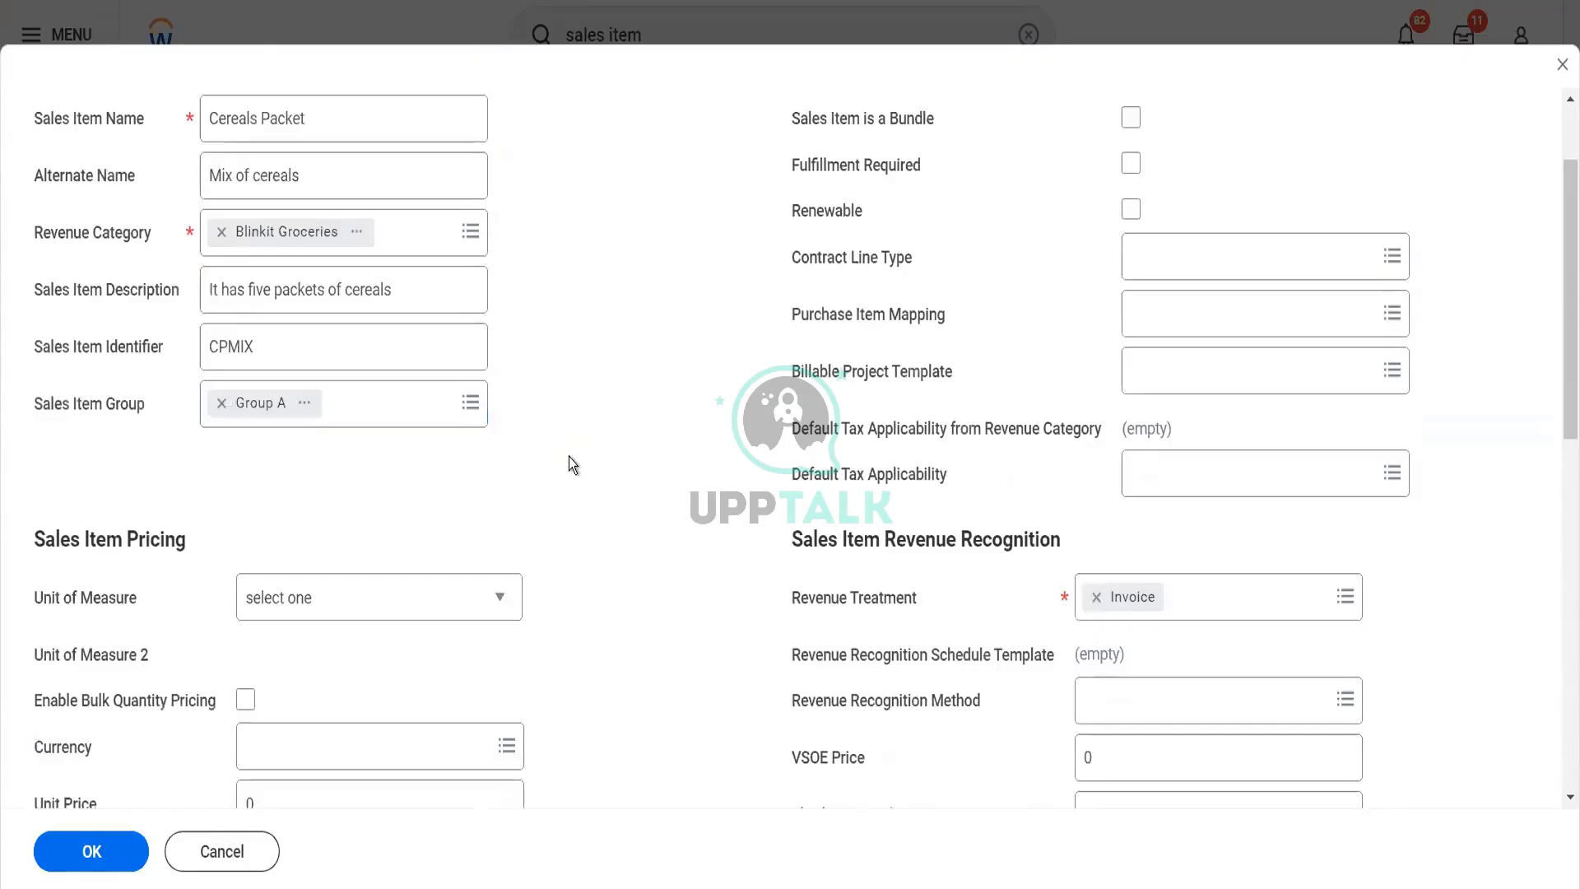
{"action": "scroll", "coordinate": [569, 461], "scroll_direction": "down", "scroll_amount": 1}
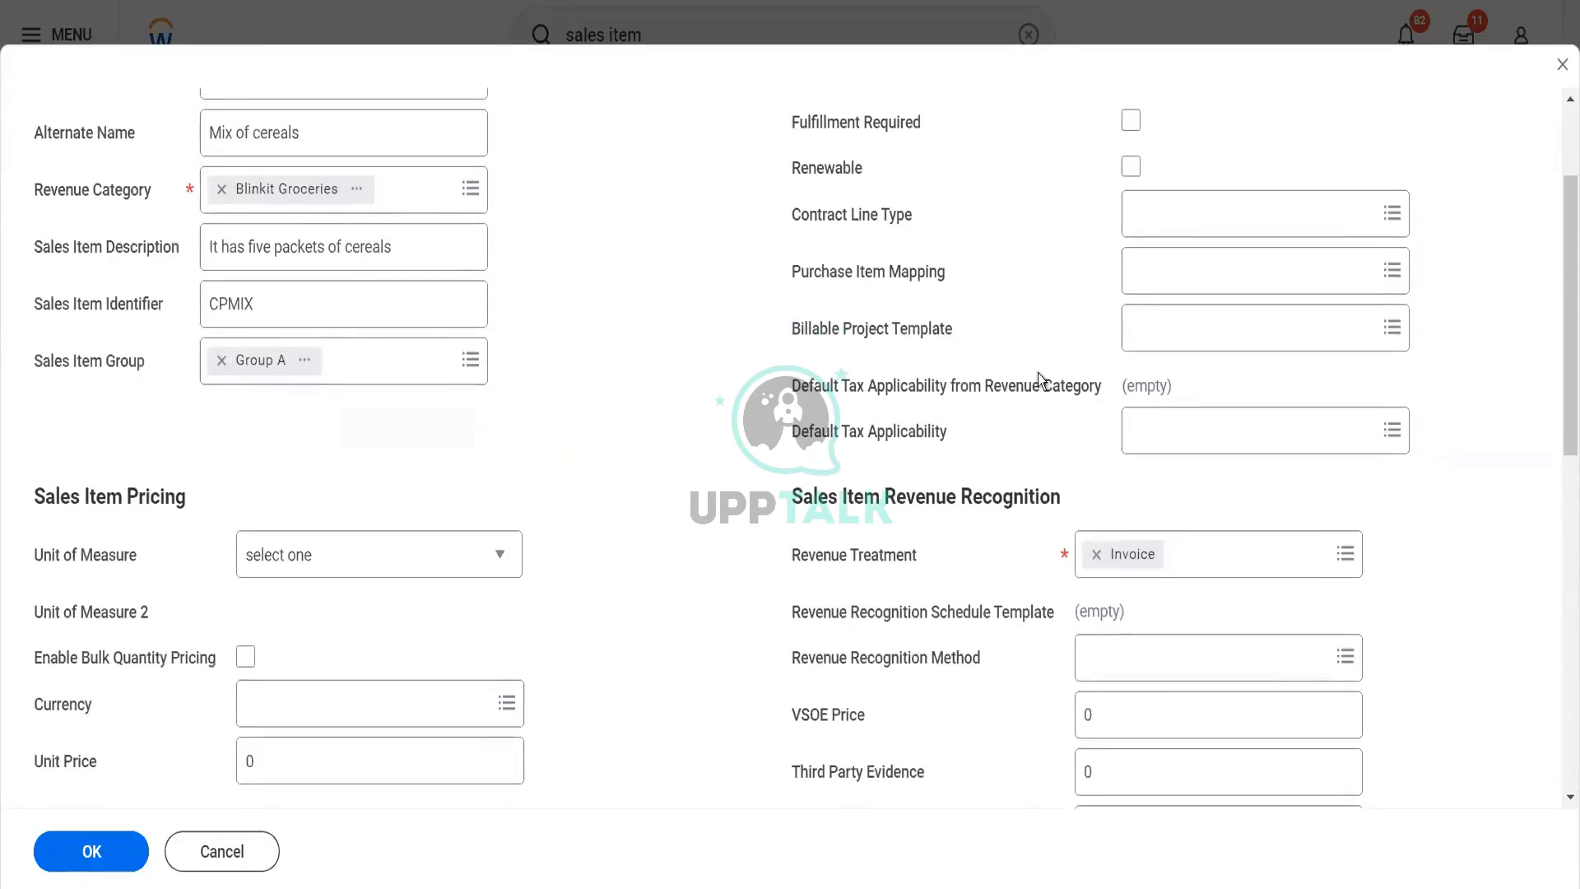
{"action": "scroll", "coordinate": [1040, 373], "scroll_direction": "up", "scroll_amount": 3}
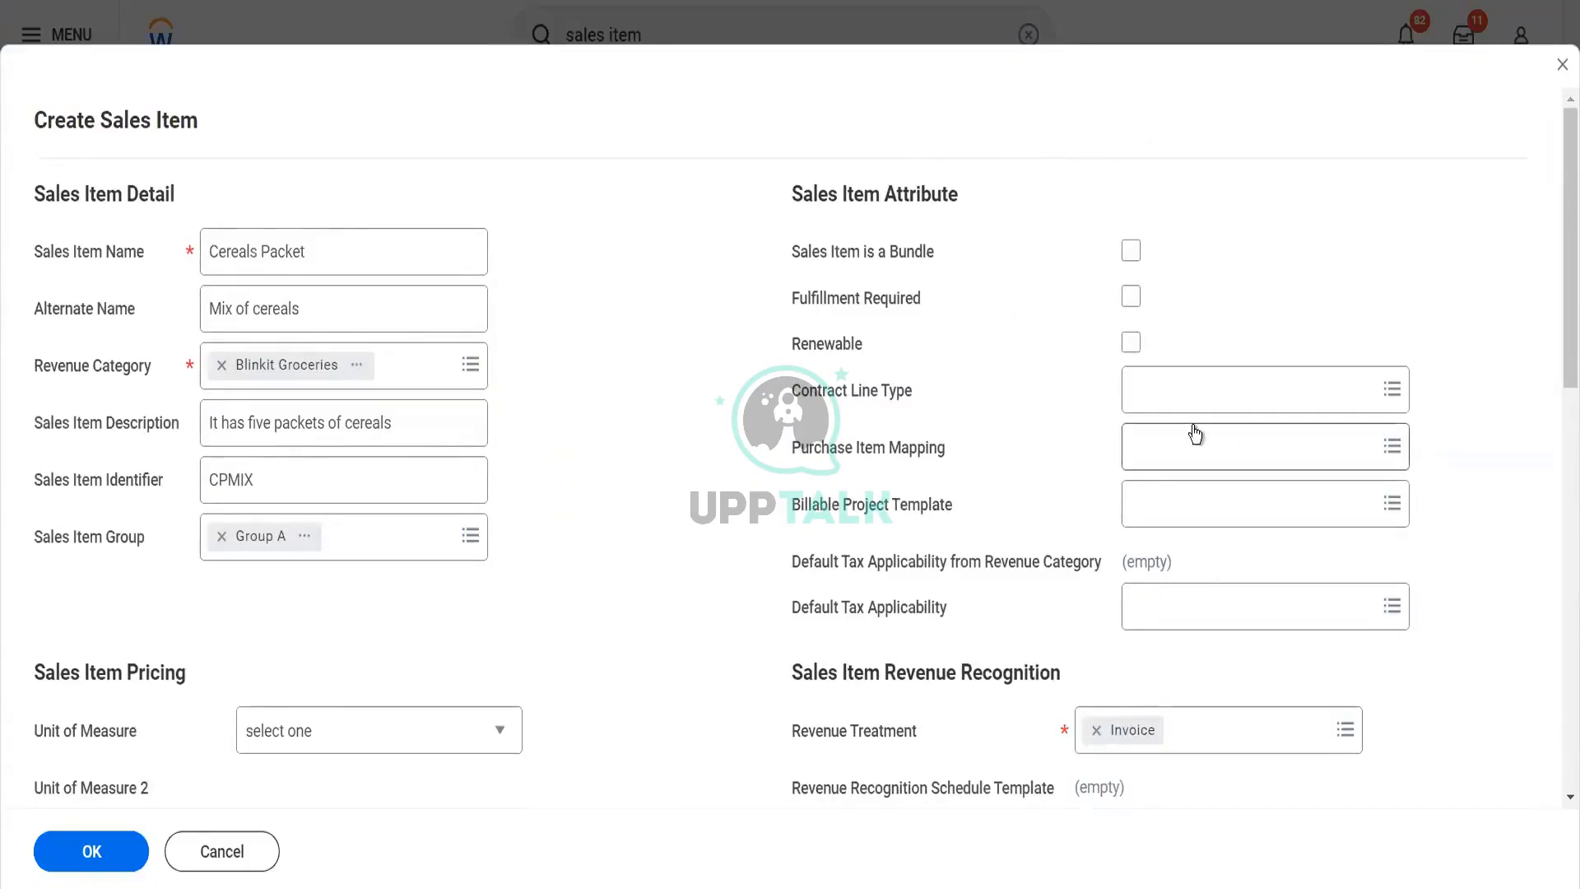
{"action": "scroll", "coordinate": [1195, 433], "scroll_direction": "down", "scroll_amount": 3}
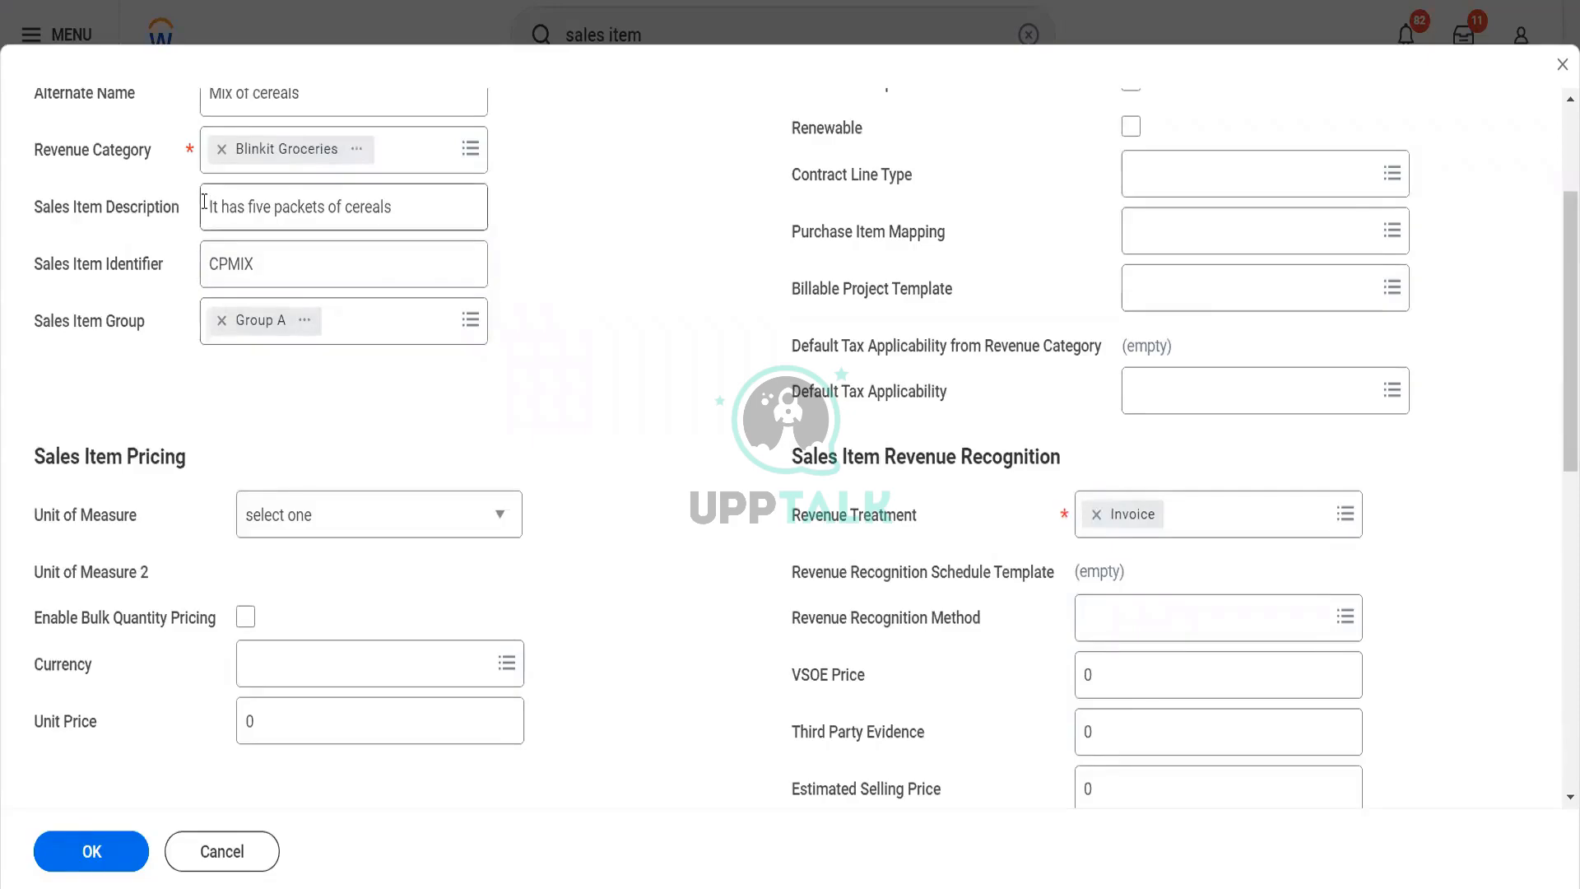
{"action": "scroll", "coordinate": [205, 202], "scroll_direction": "up", "scroll_amount": 3}
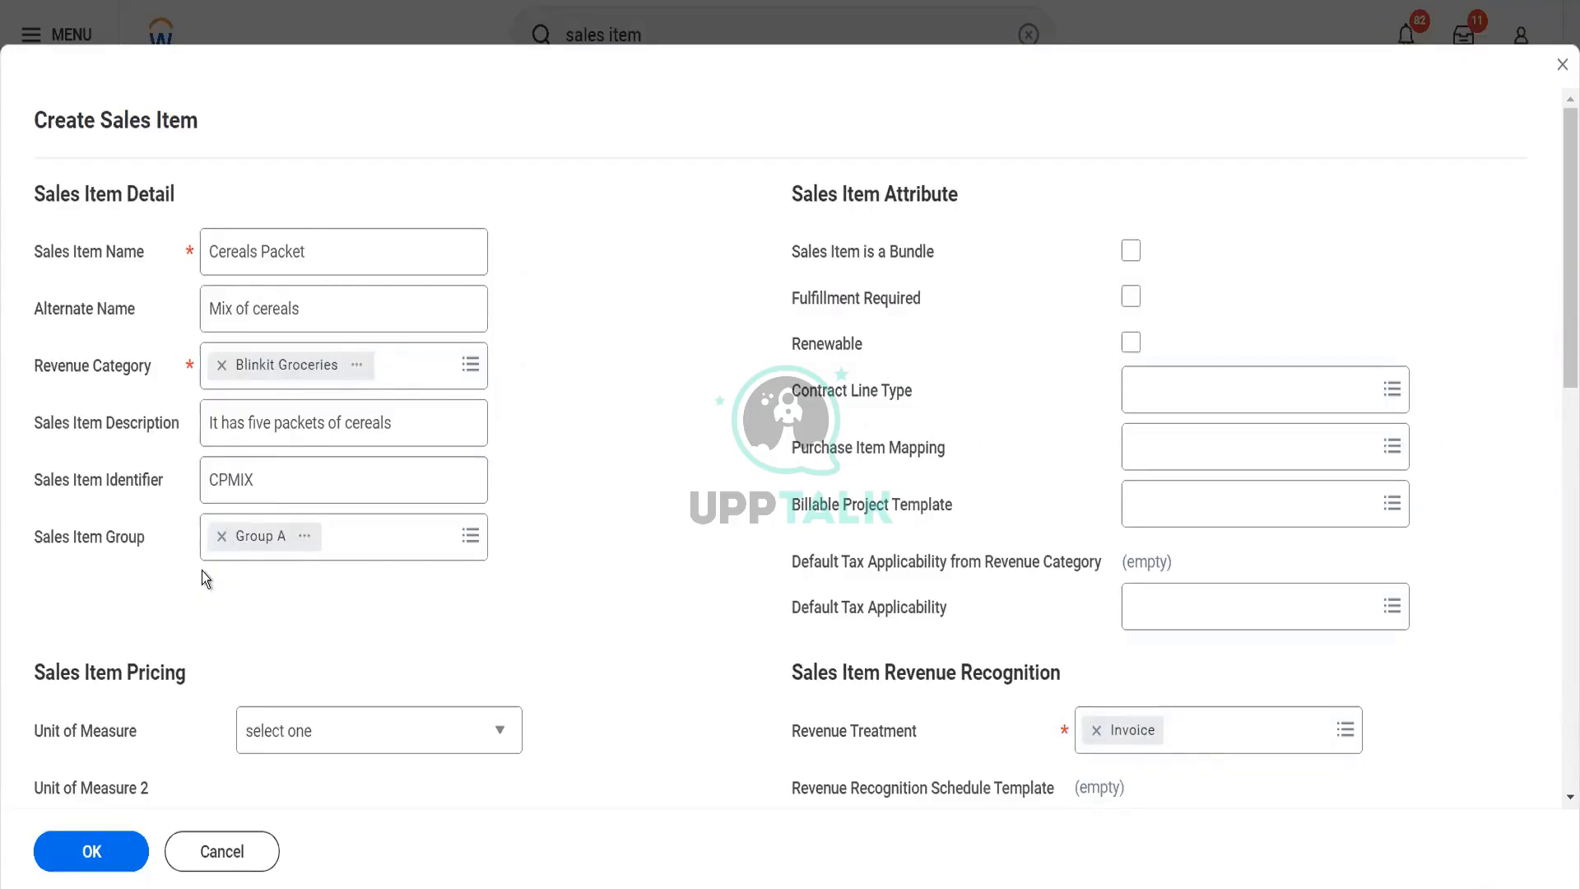
{"action": "scroll", "coordinate": [200, 570], "scroll_direction": "down", "scroll_amount": 3}
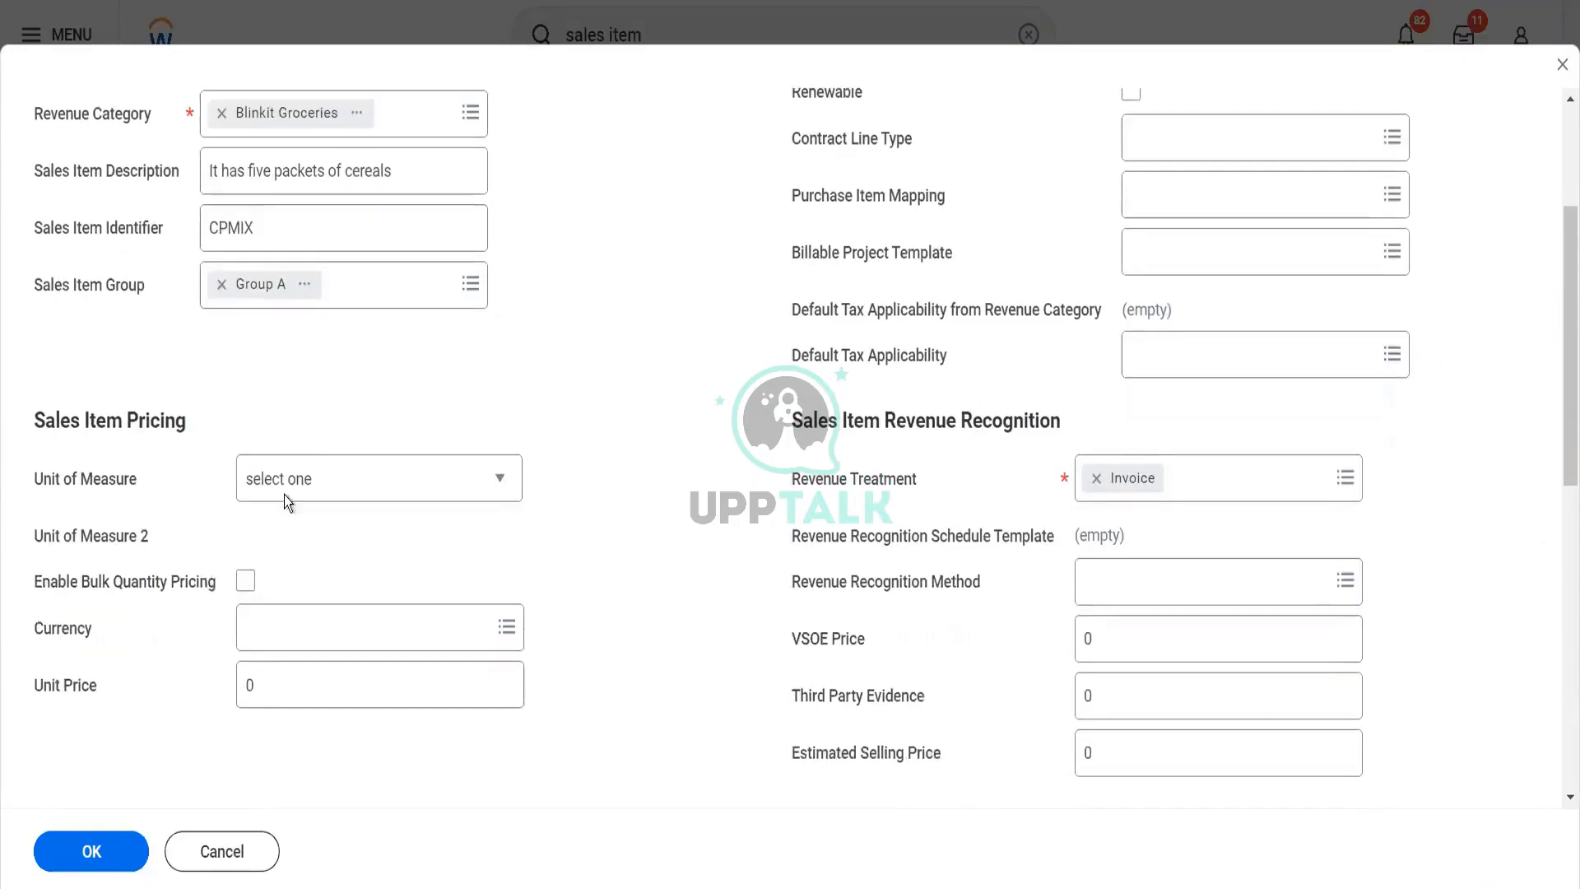
{"action": "left_click", "coordinate": [313, 484]}
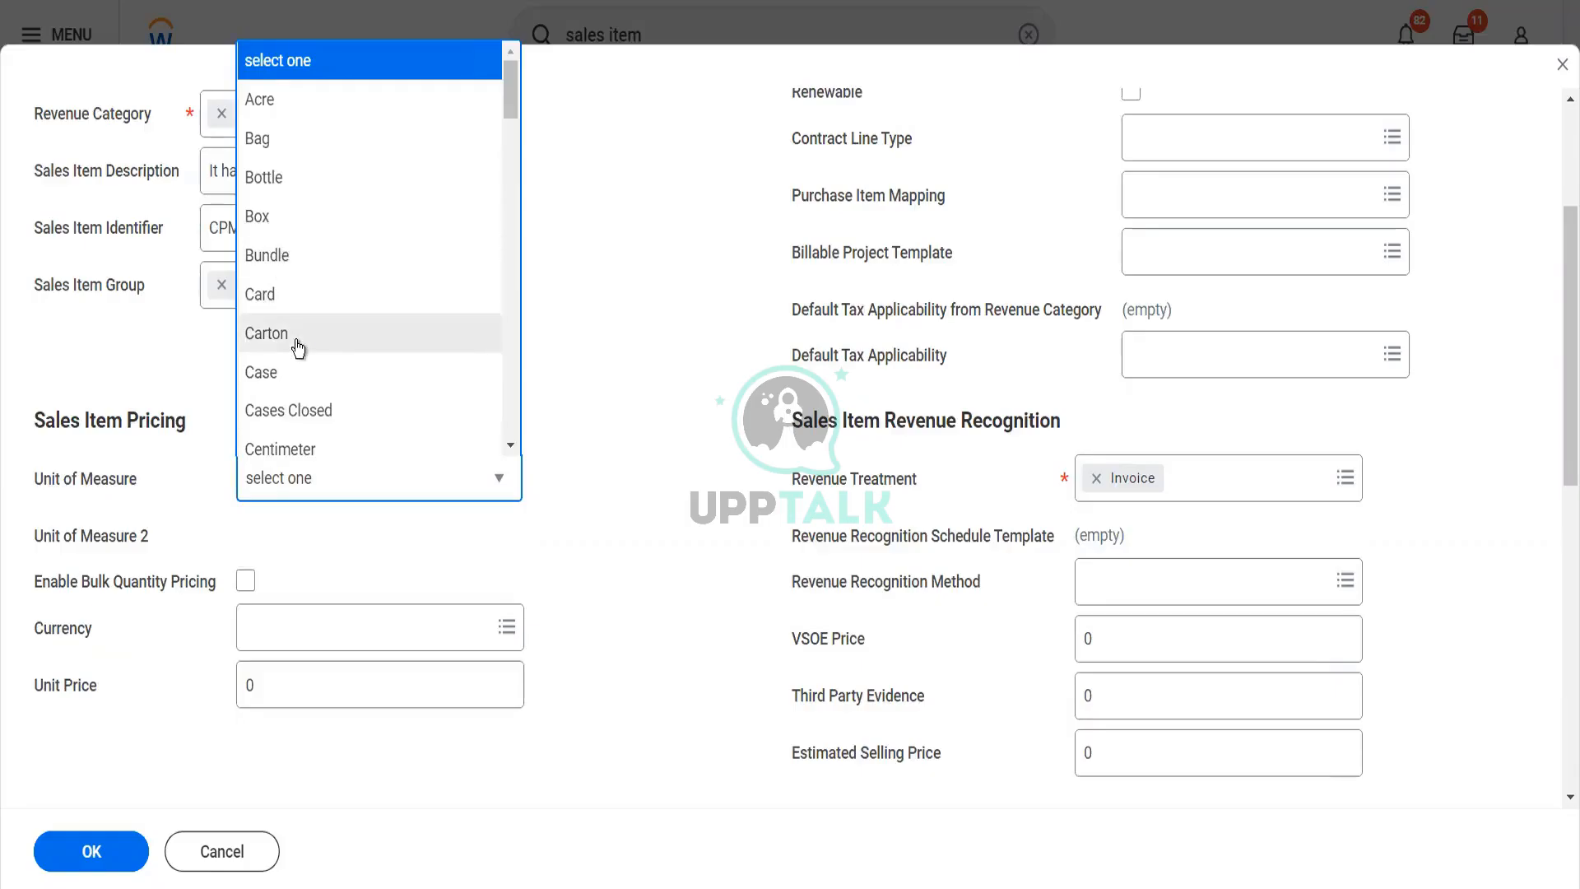
{"action": "scroll", "coordinate": [302, 338], "scroll_direction": "down", "scroll_amount": 2}
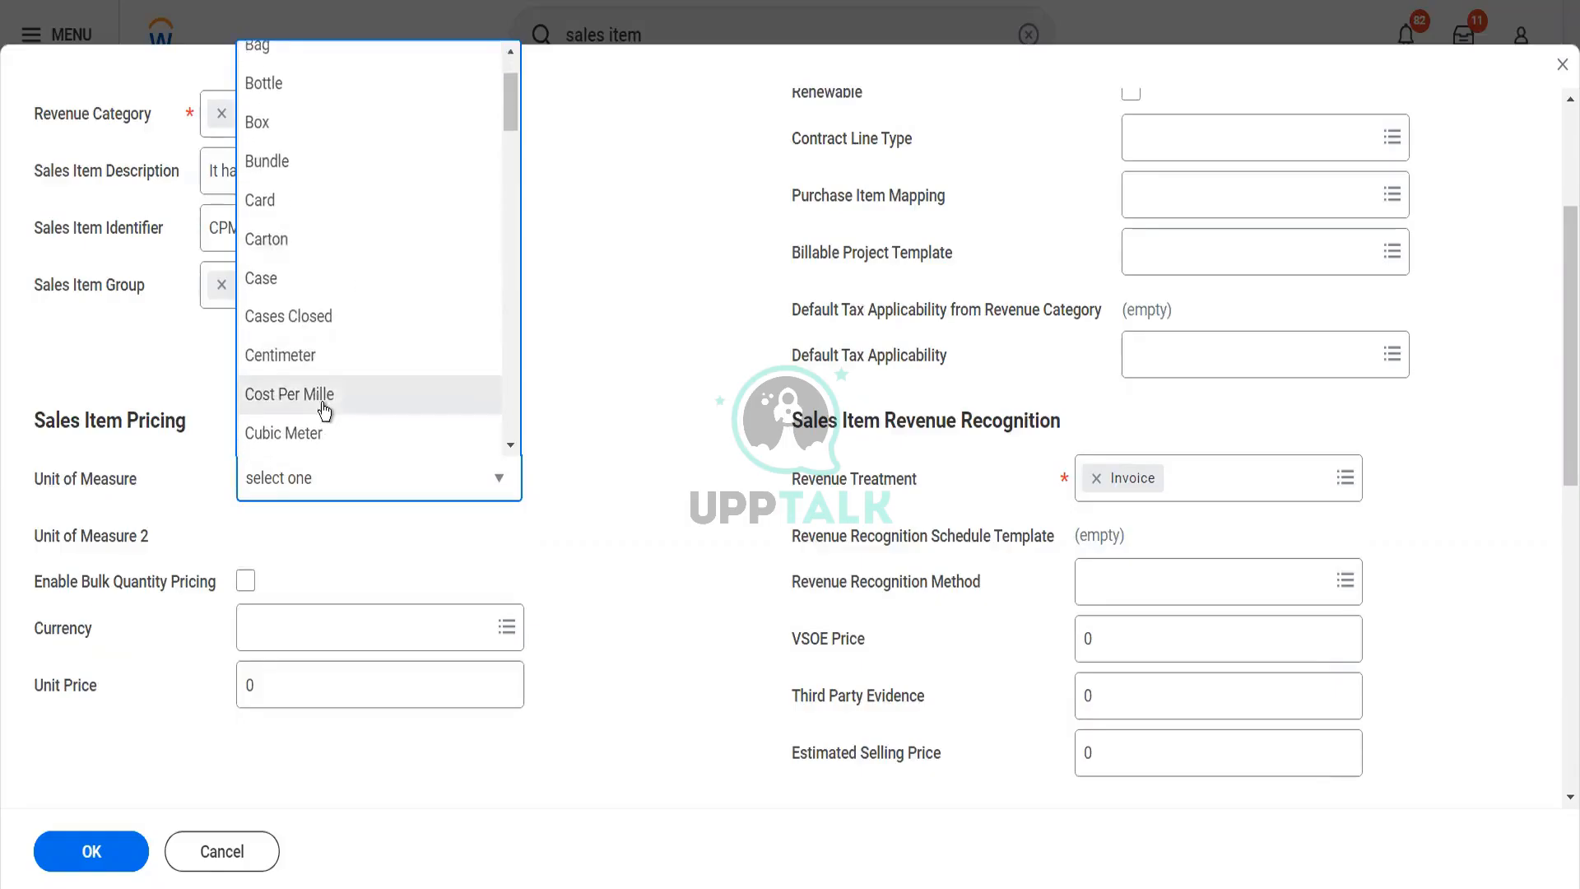
{"action": "scroll", "coordinate": [322, 402], "scroll_direction": "down", "scroll_amount": 3}
{"action": "scroll", "coordinate": [325, 412], "scroll_direction": "down", "scroll_amount": 3}
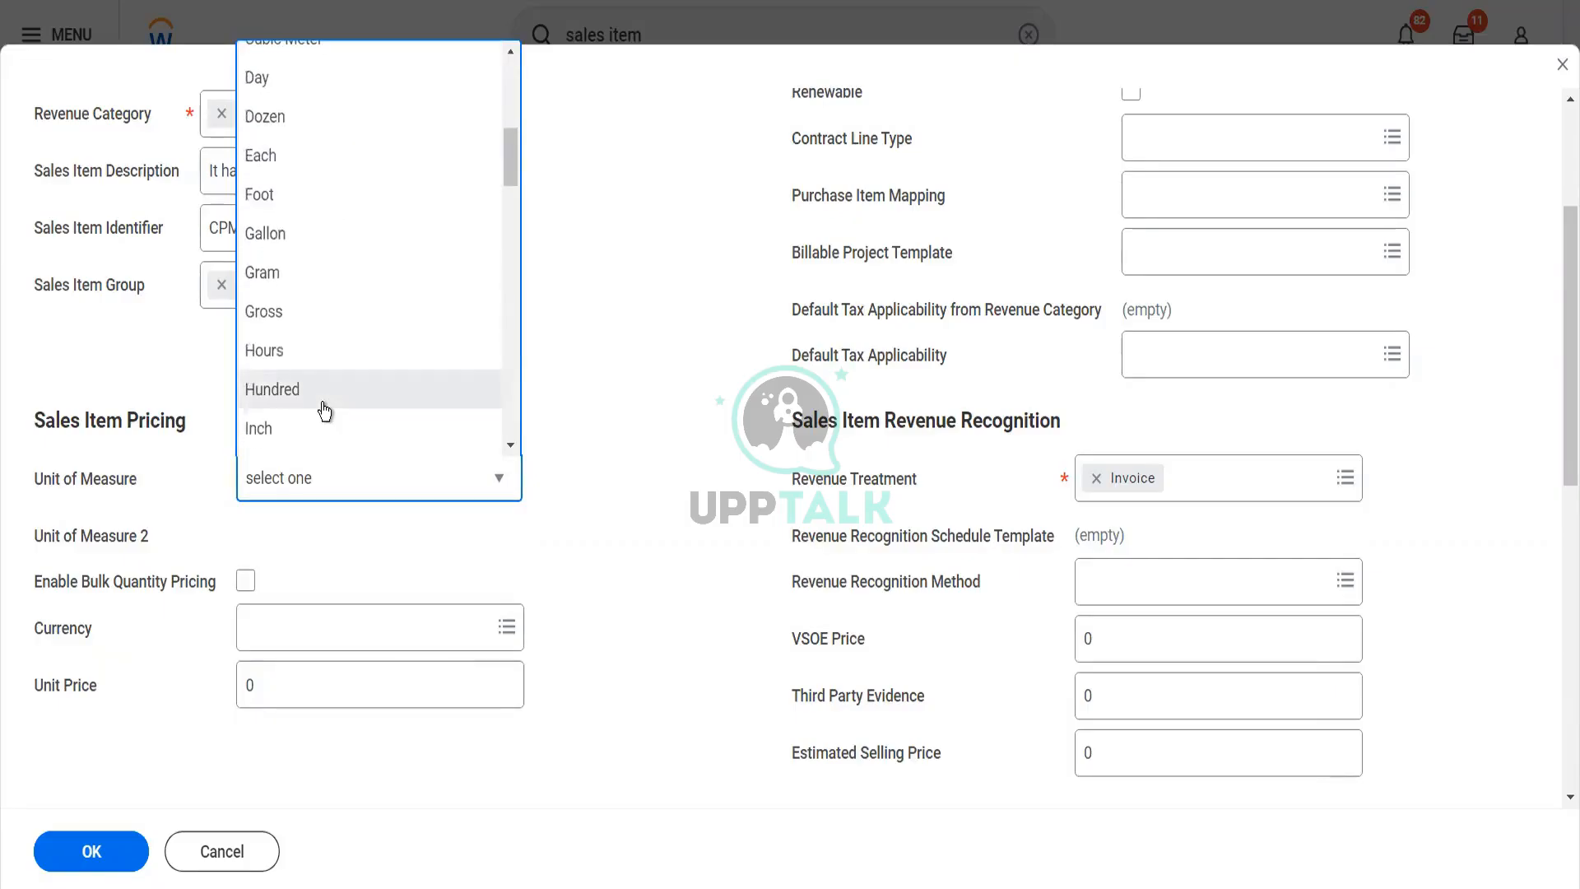
{"action": "scroll", "coordinate": [325, 411], "scroll_direction": "up", "scroll_amount": 5}
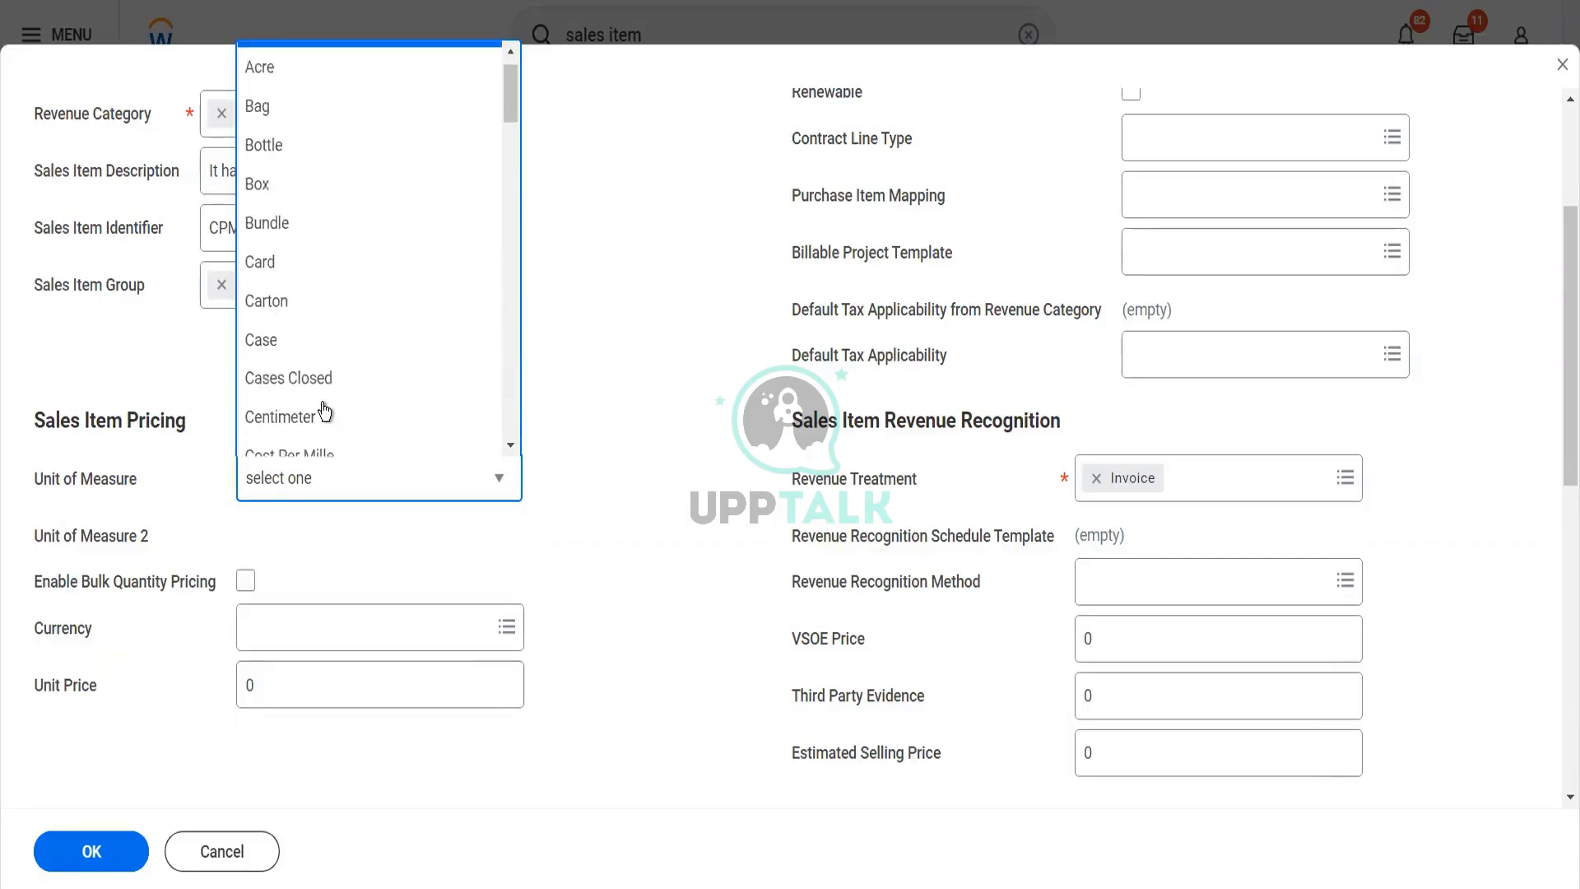
{"action": "scroll", "coordinate": [325, 411], "scroll_direction": "up", "scroll_amount": 1}
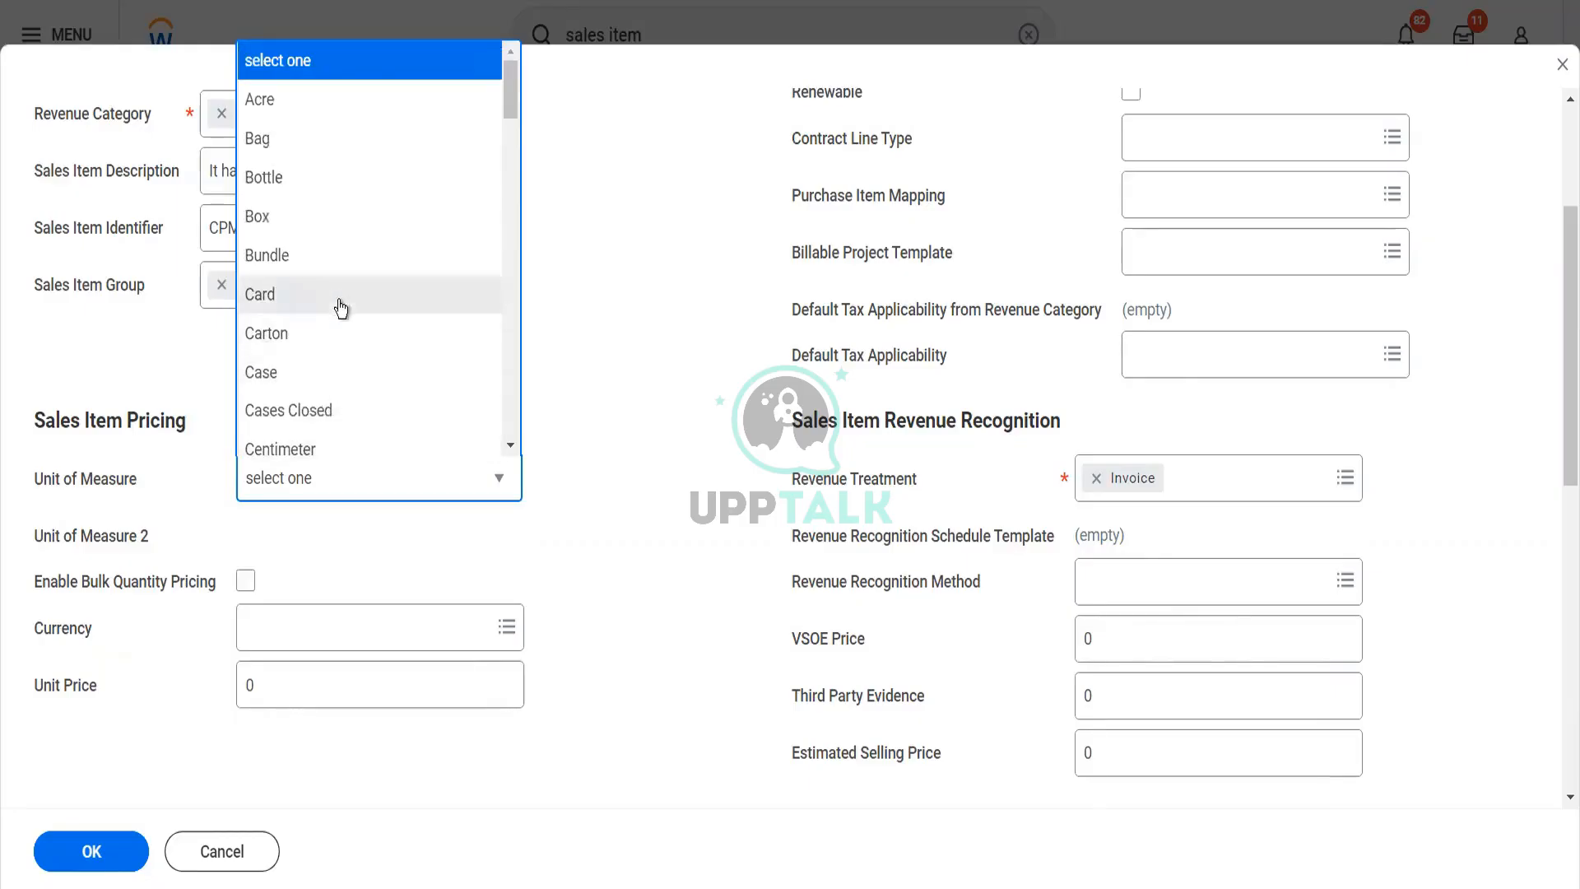
{"action": "left_click", "coordinate": [344, 216]}
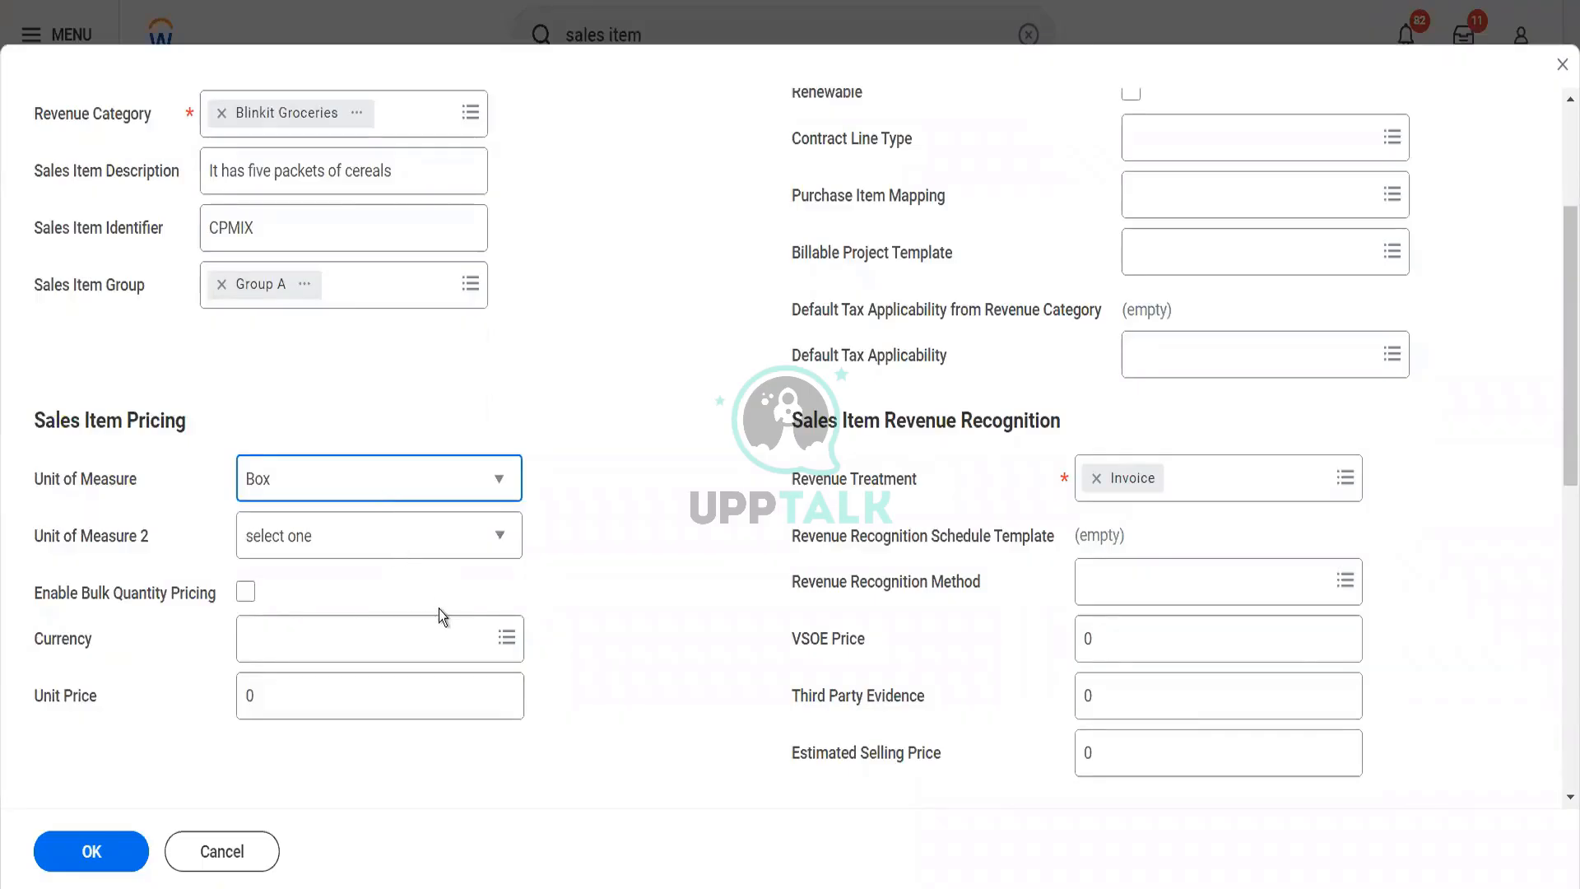
Set Unit of Measure 2 in Sales Item Pricing to Case
{"action": "left_click", "coordinate": [322, 564]}
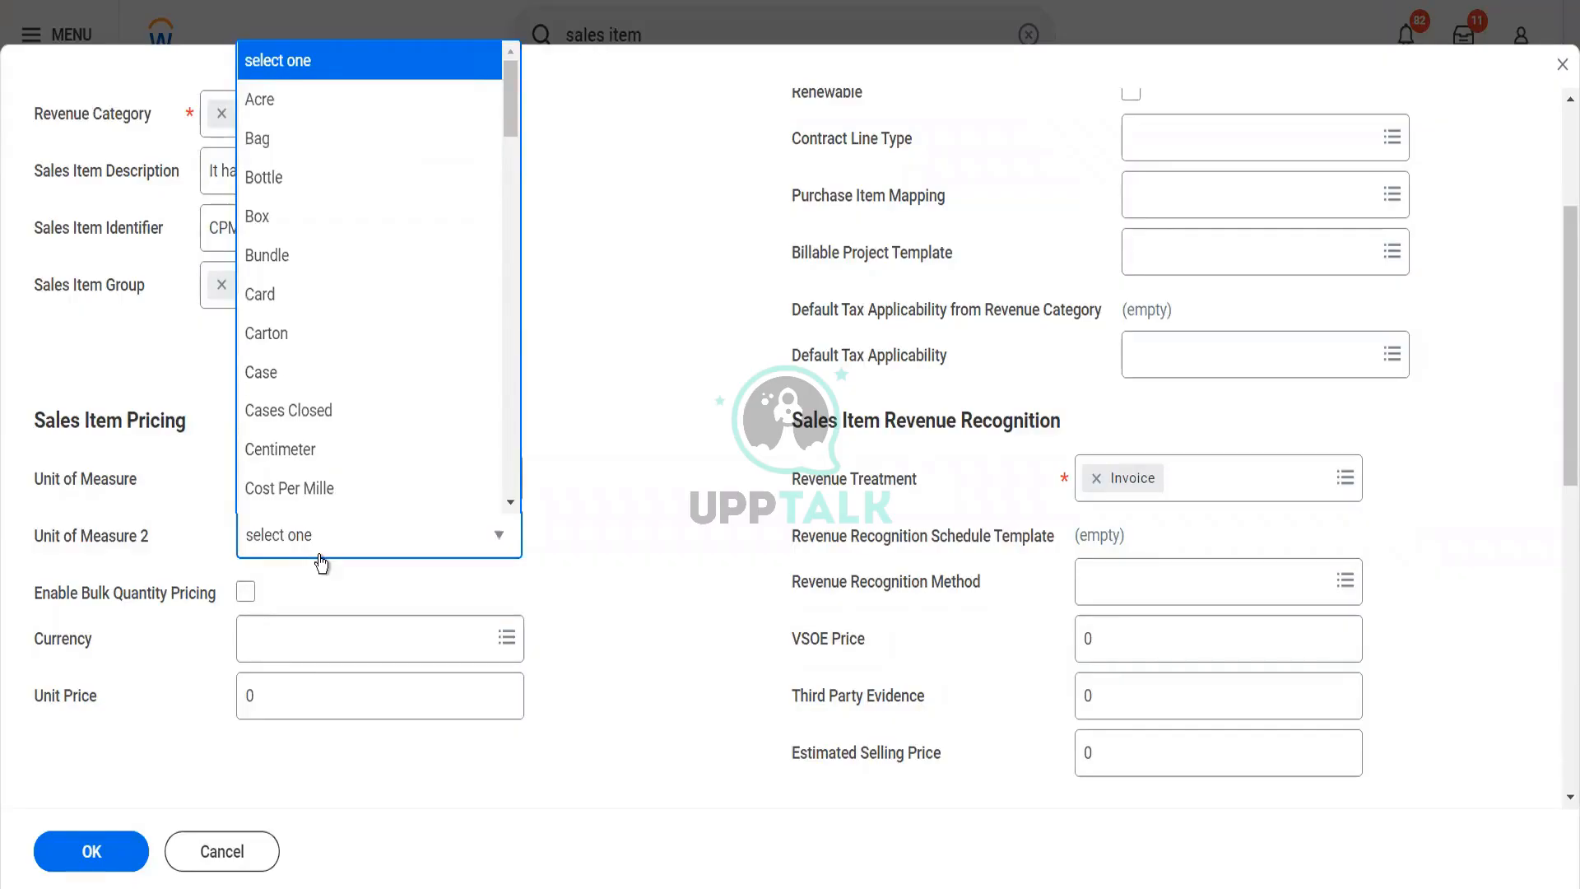
{"action": "left_click", "coordinate": [546, 580]}
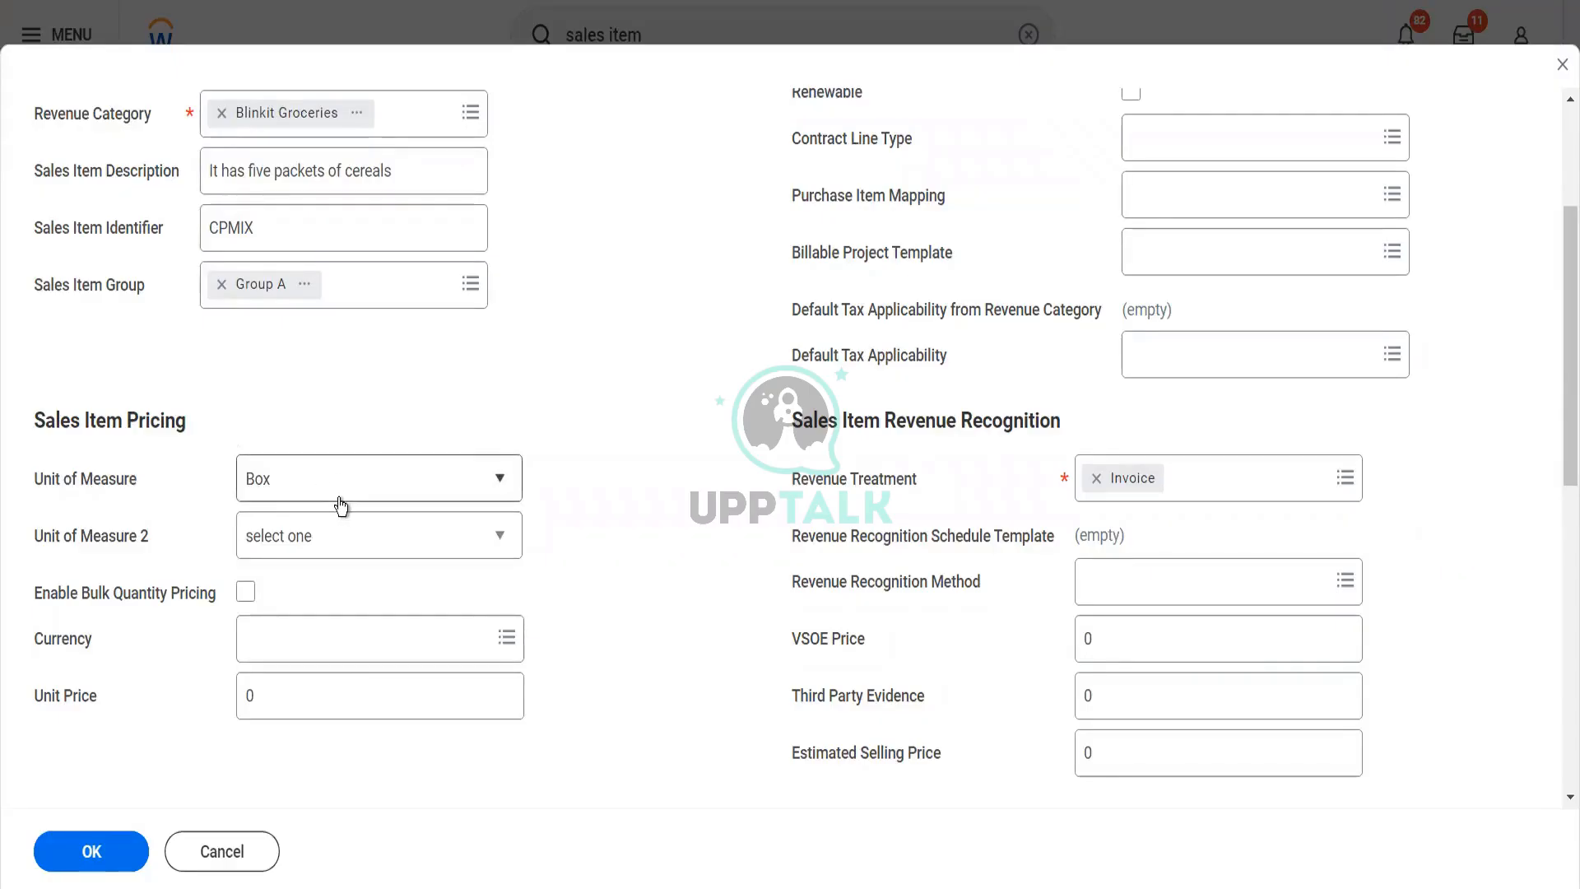
{"action": "left_click", "coordinate": [347, 548]}
{"action": "left_click", "coordinate": [346, 548]}
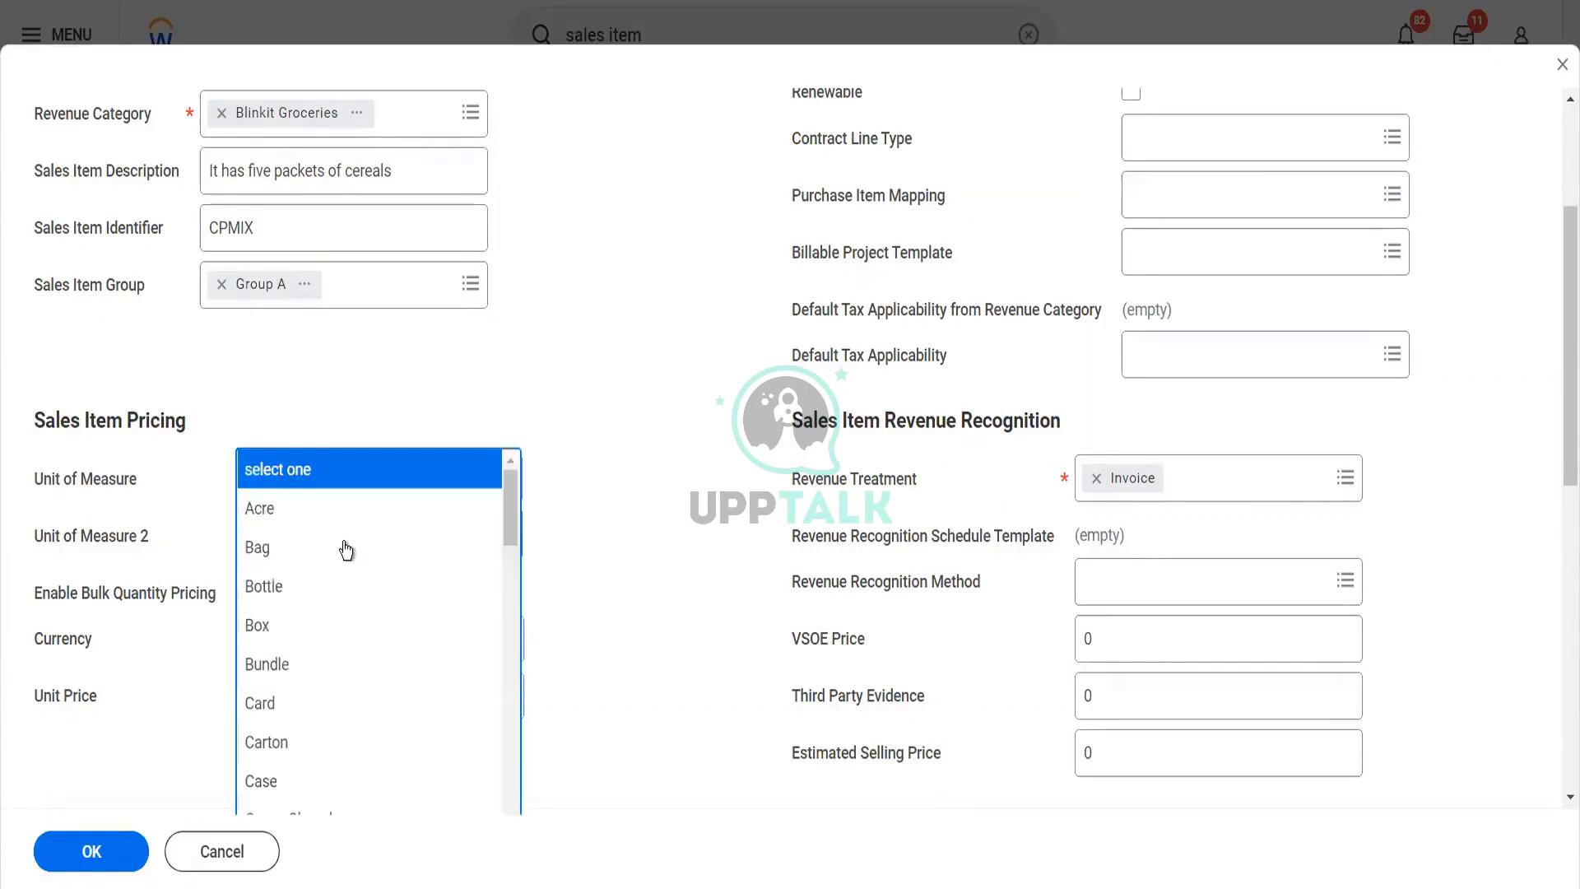
{"action": "left_click", "coordinate": [244, 367]}
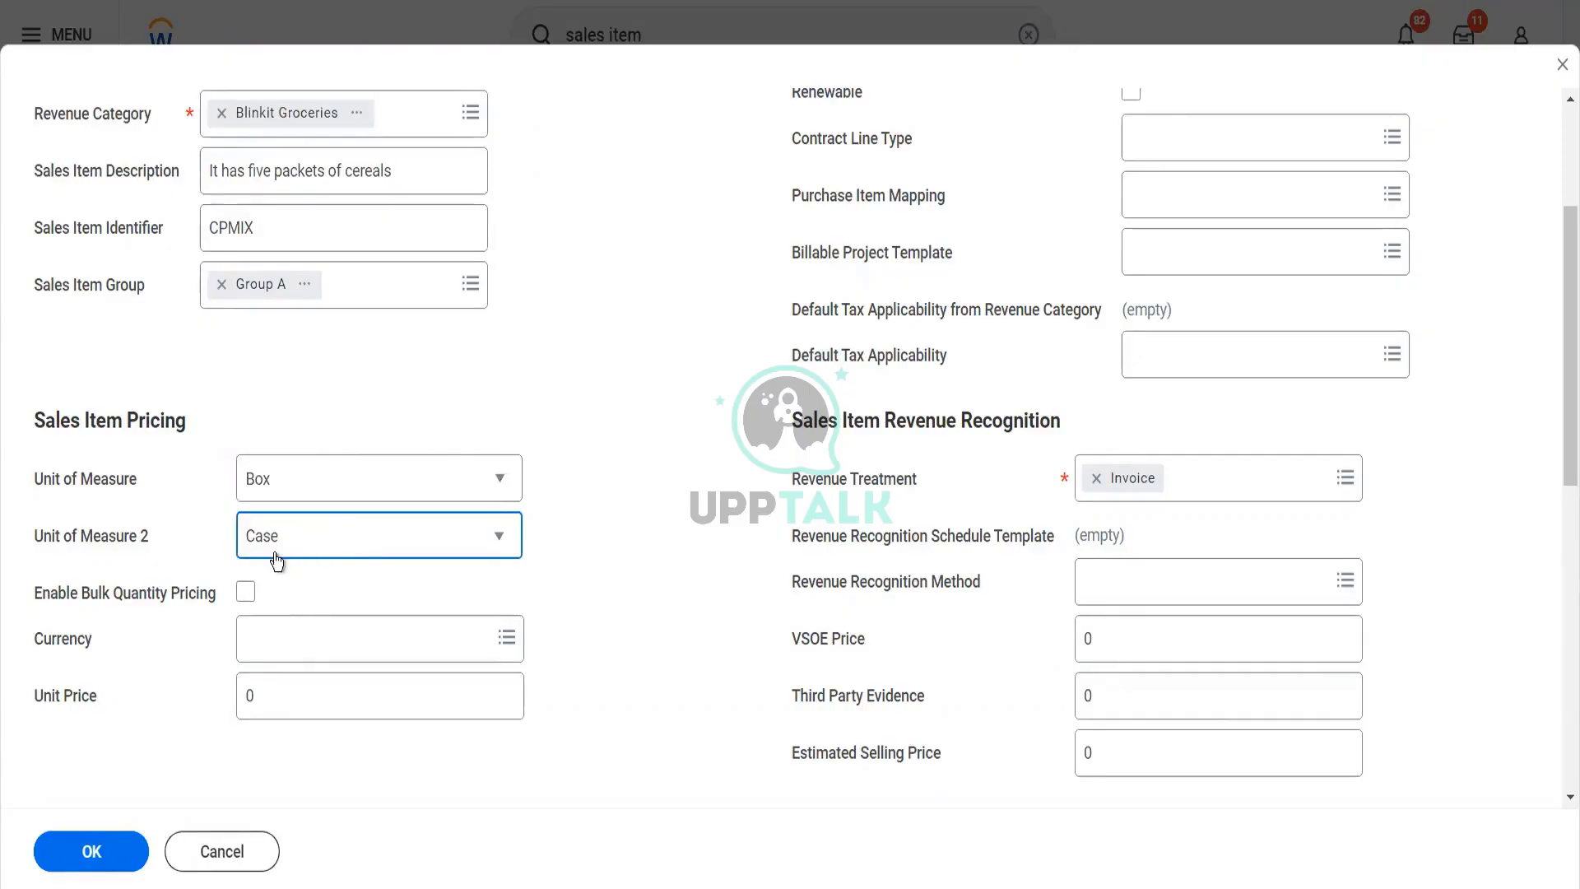
{"action": "scroll", "coordinate": [277, 562], "scroll_direction": "down", "scroll_amount": 3}
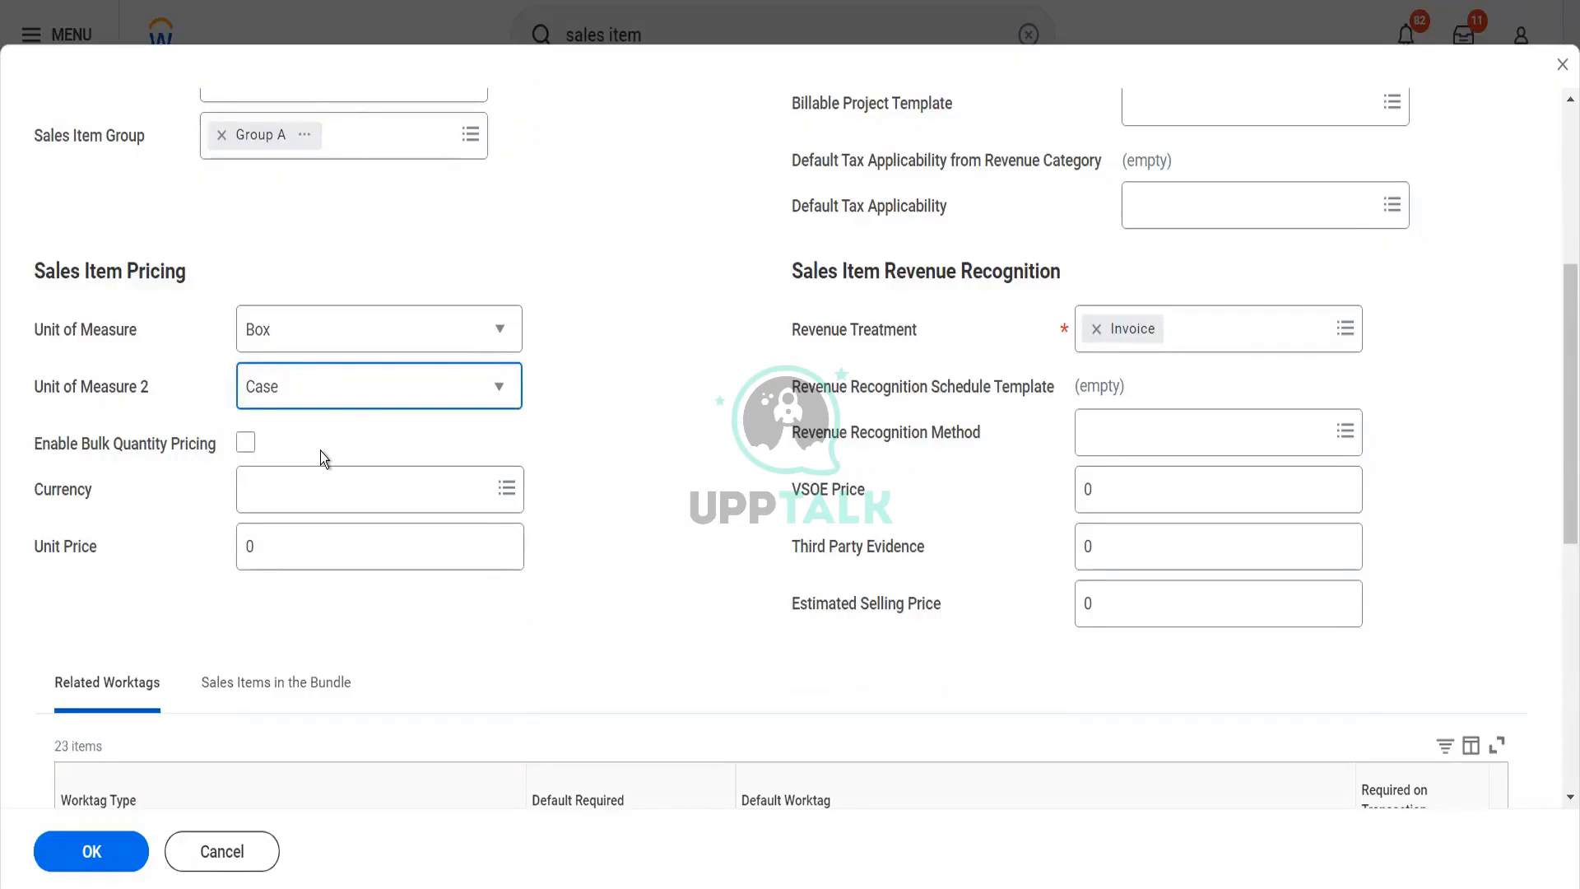
Review the Sales Item Attribute fields and the available Revenue Treatment options
{"action": "scroll", "coordinate": [650, 408], "scroll_direction": "up", "scroll_amount": 5}
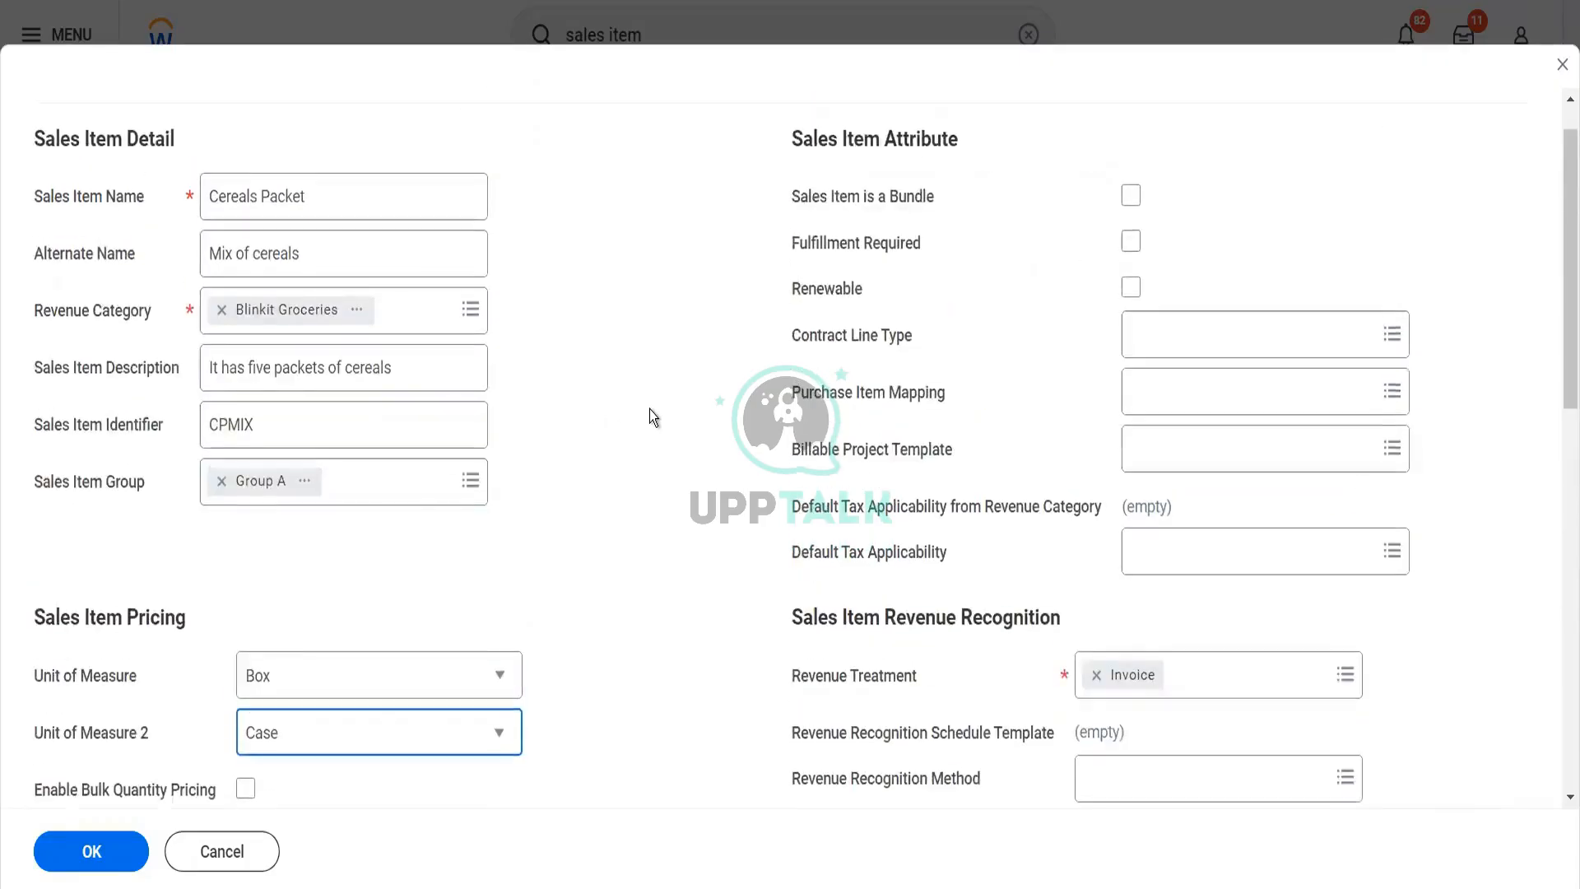
{"action": "left_click_drag", "start_coordinate": [649, 408], "coordinate": [1025, 421]}
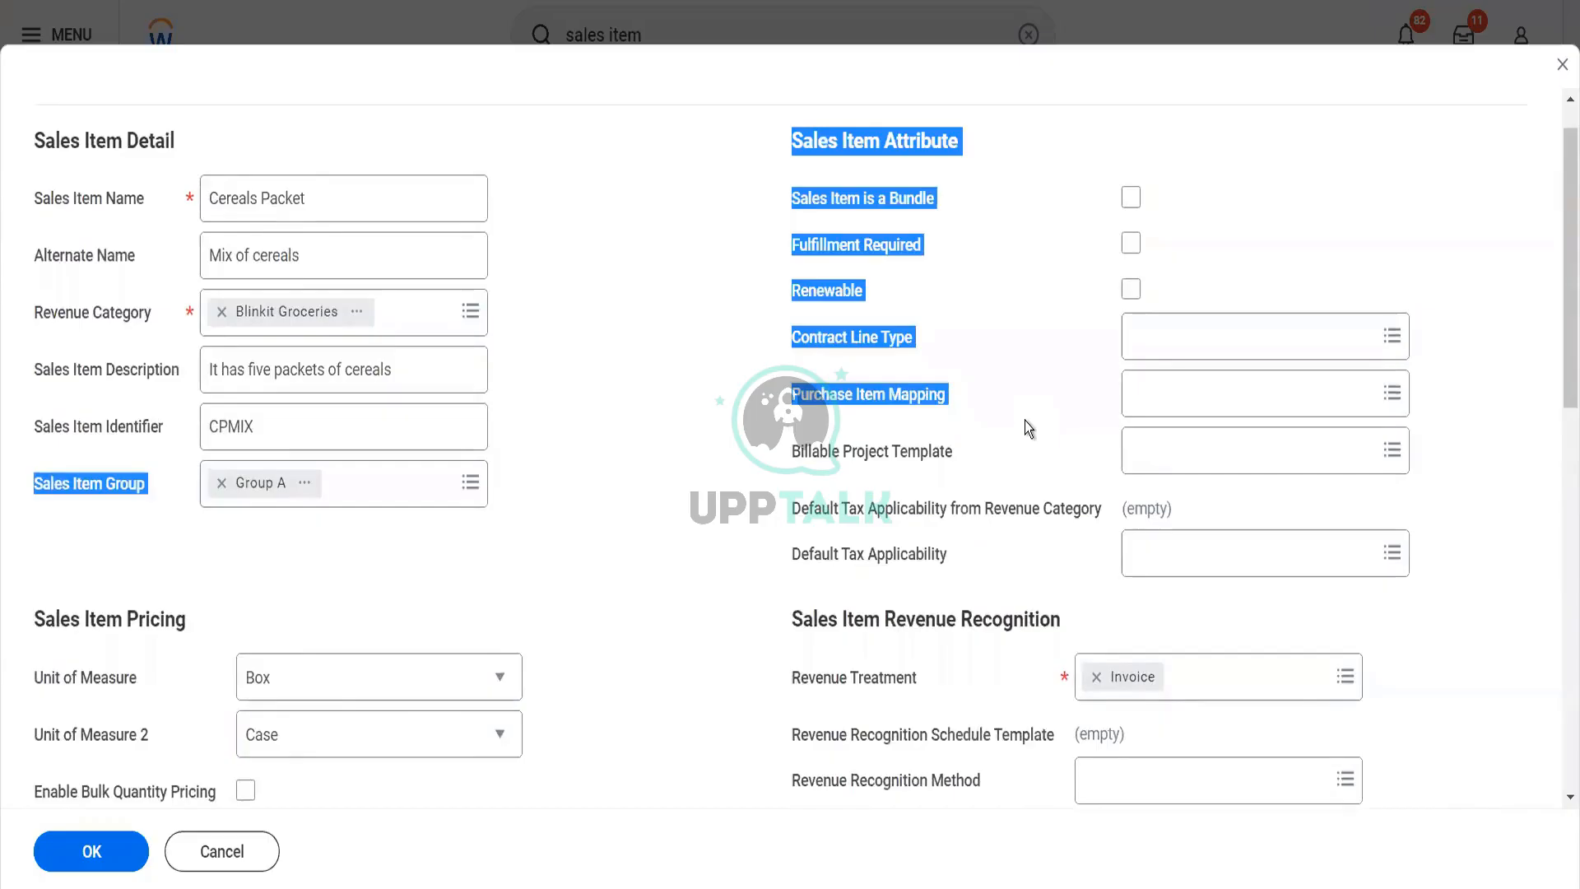
{"action": "left_click", "coordinate": [1025, 421]}
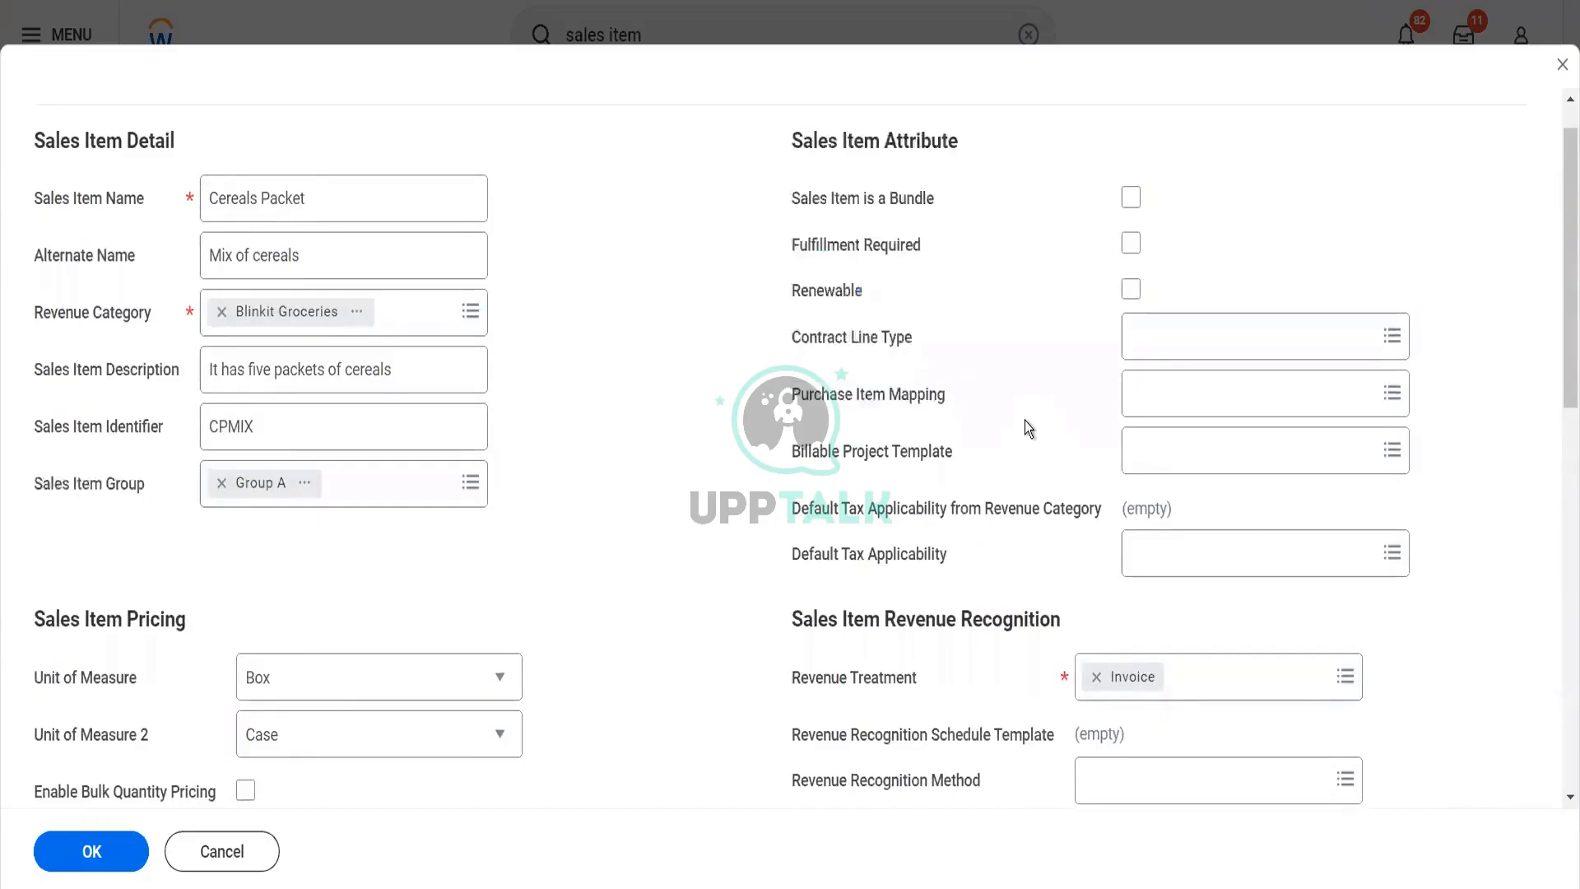
{"action": "scroll", "coordinate": [856, 548], "scroll_direction": "down", "scroll_amount": 3}
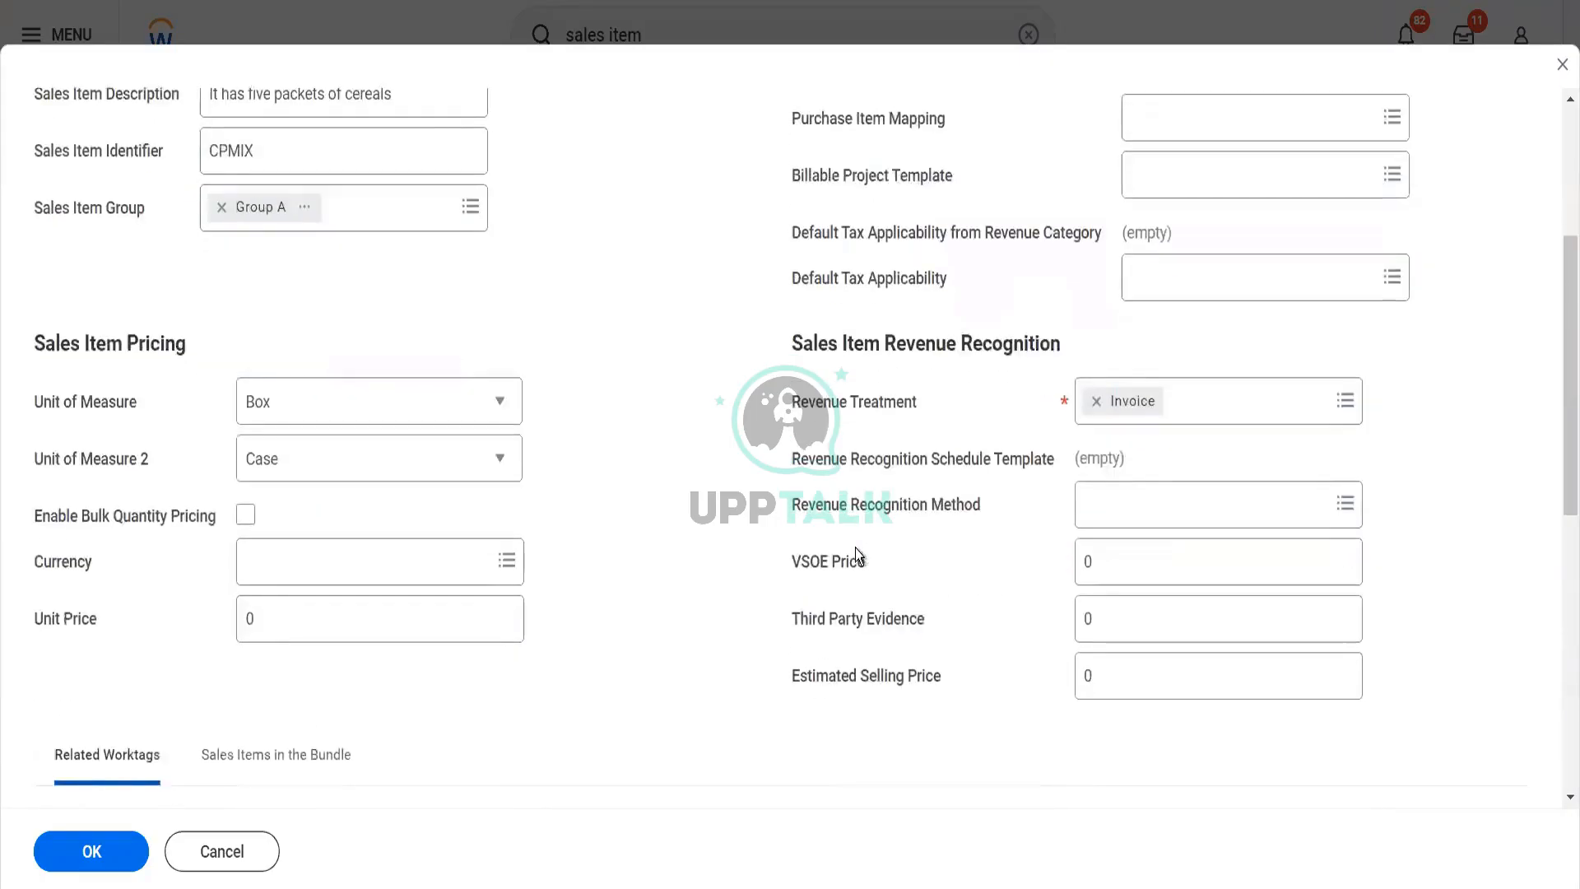
{"action": "left_click", "coordinate": [1204, 411]}
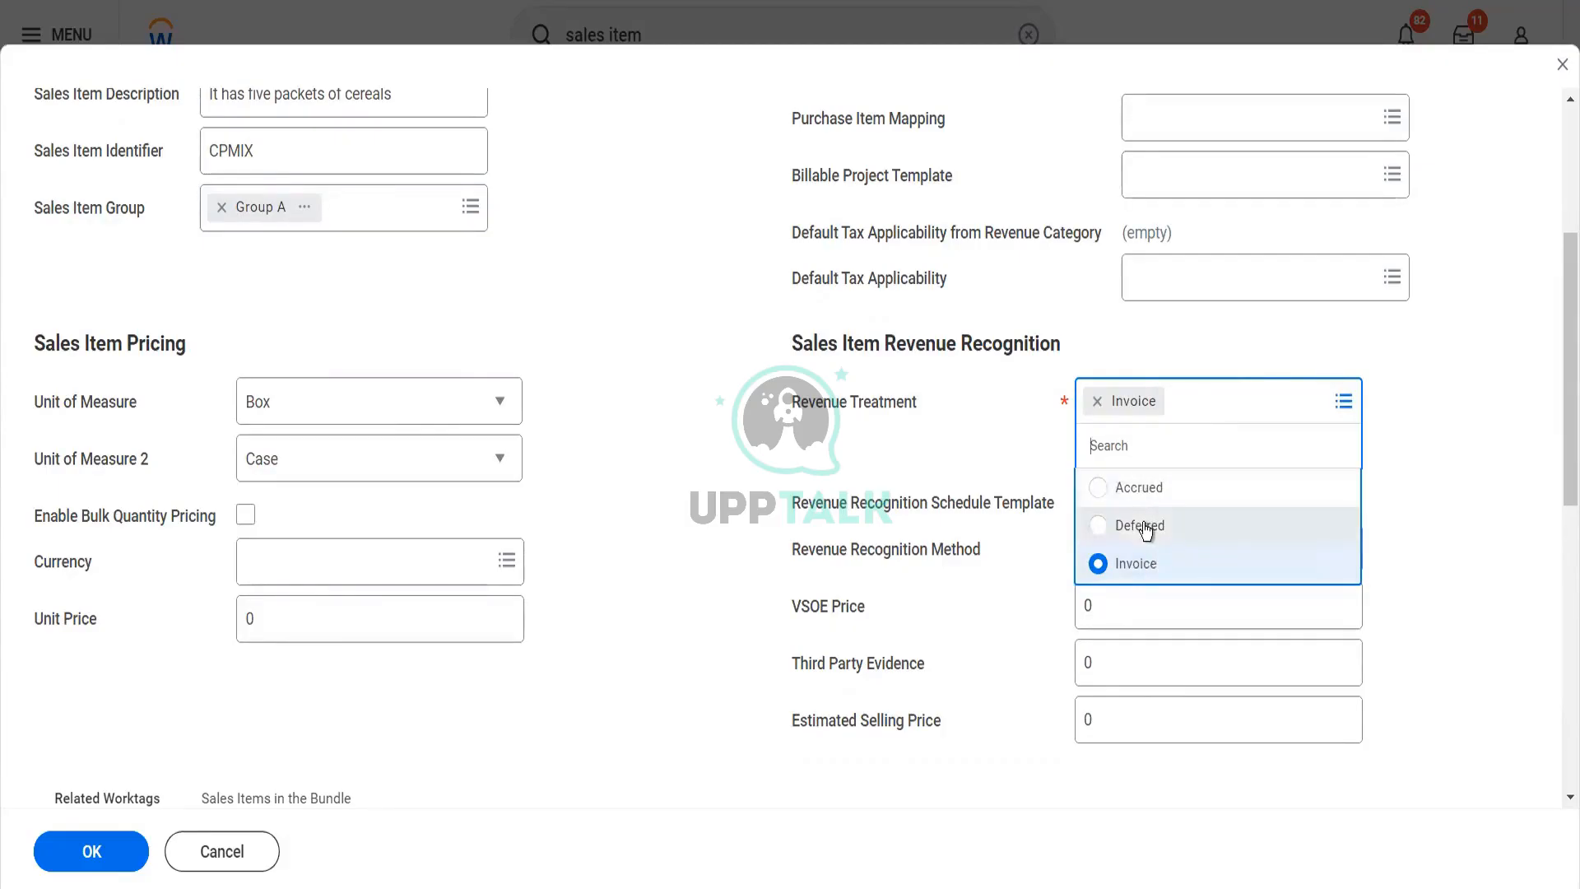
{"action": "left_click", "coordinate": [658, 555]}
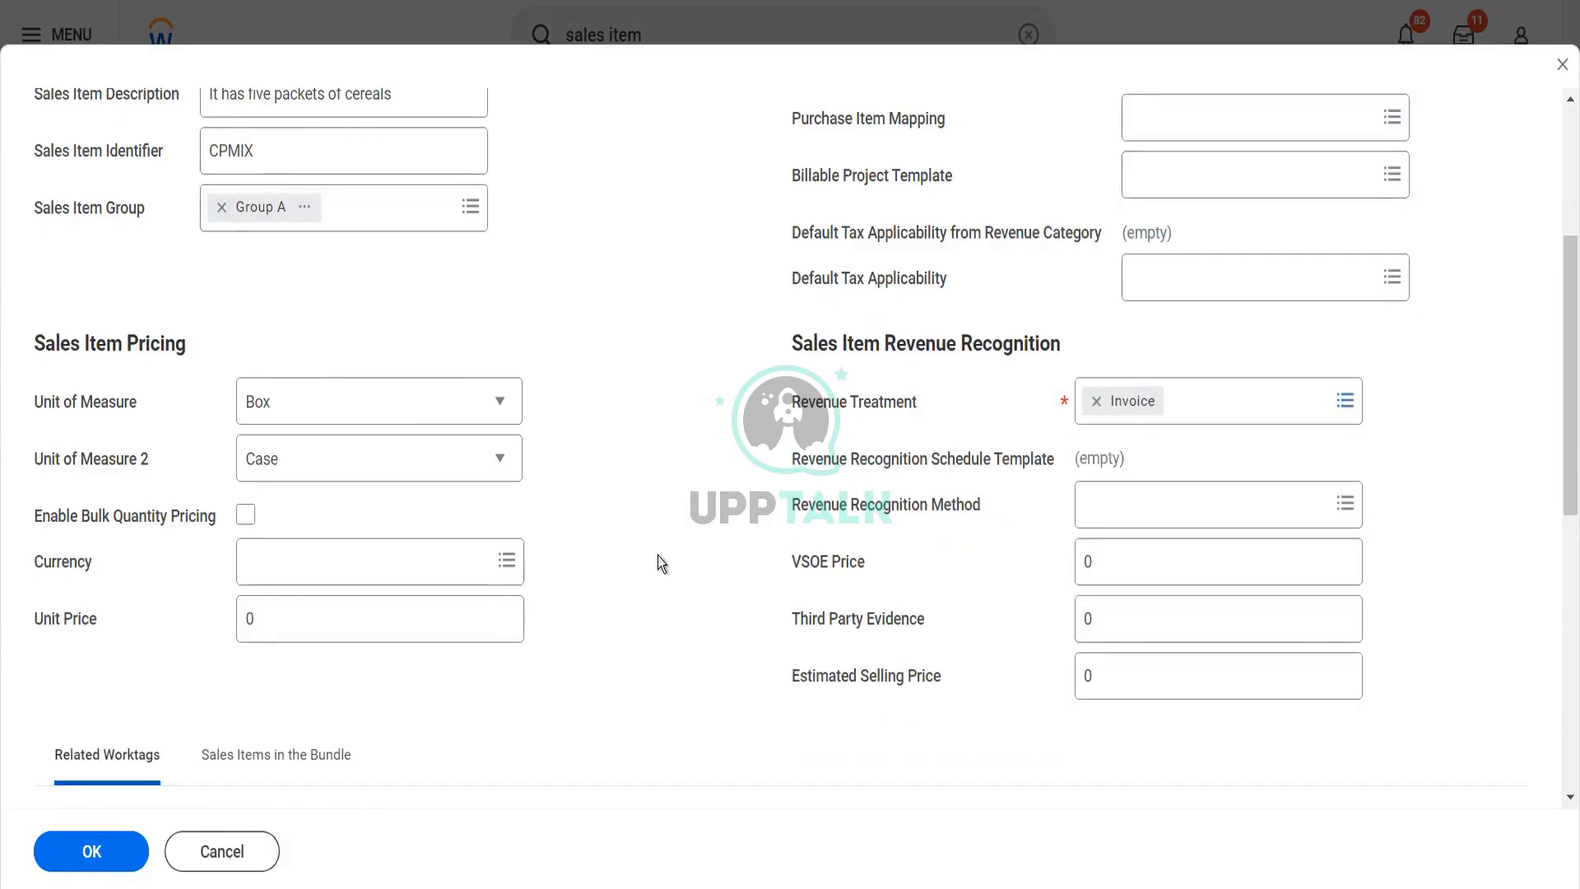
Set the Currency to USD and the Unit Price to 100 in Sales Item Pricing
{"action": "scroll", "coordinate": [659, 555], "scroll_direction": "down", "scroll_amount": 2}
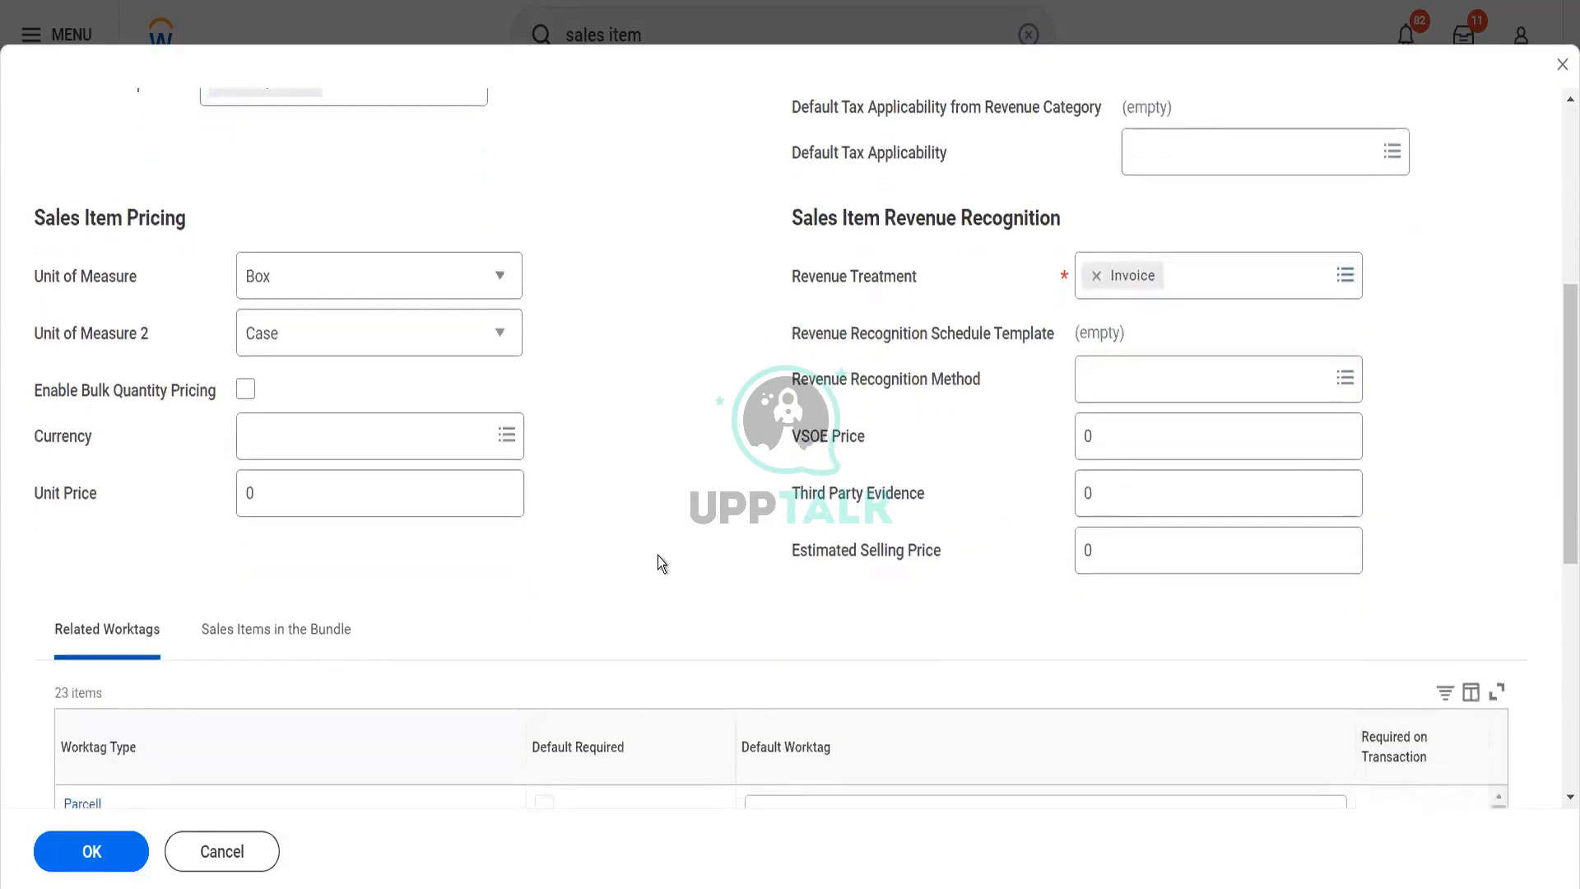
{"action": "left_click", "coordinate": [389, 420]}
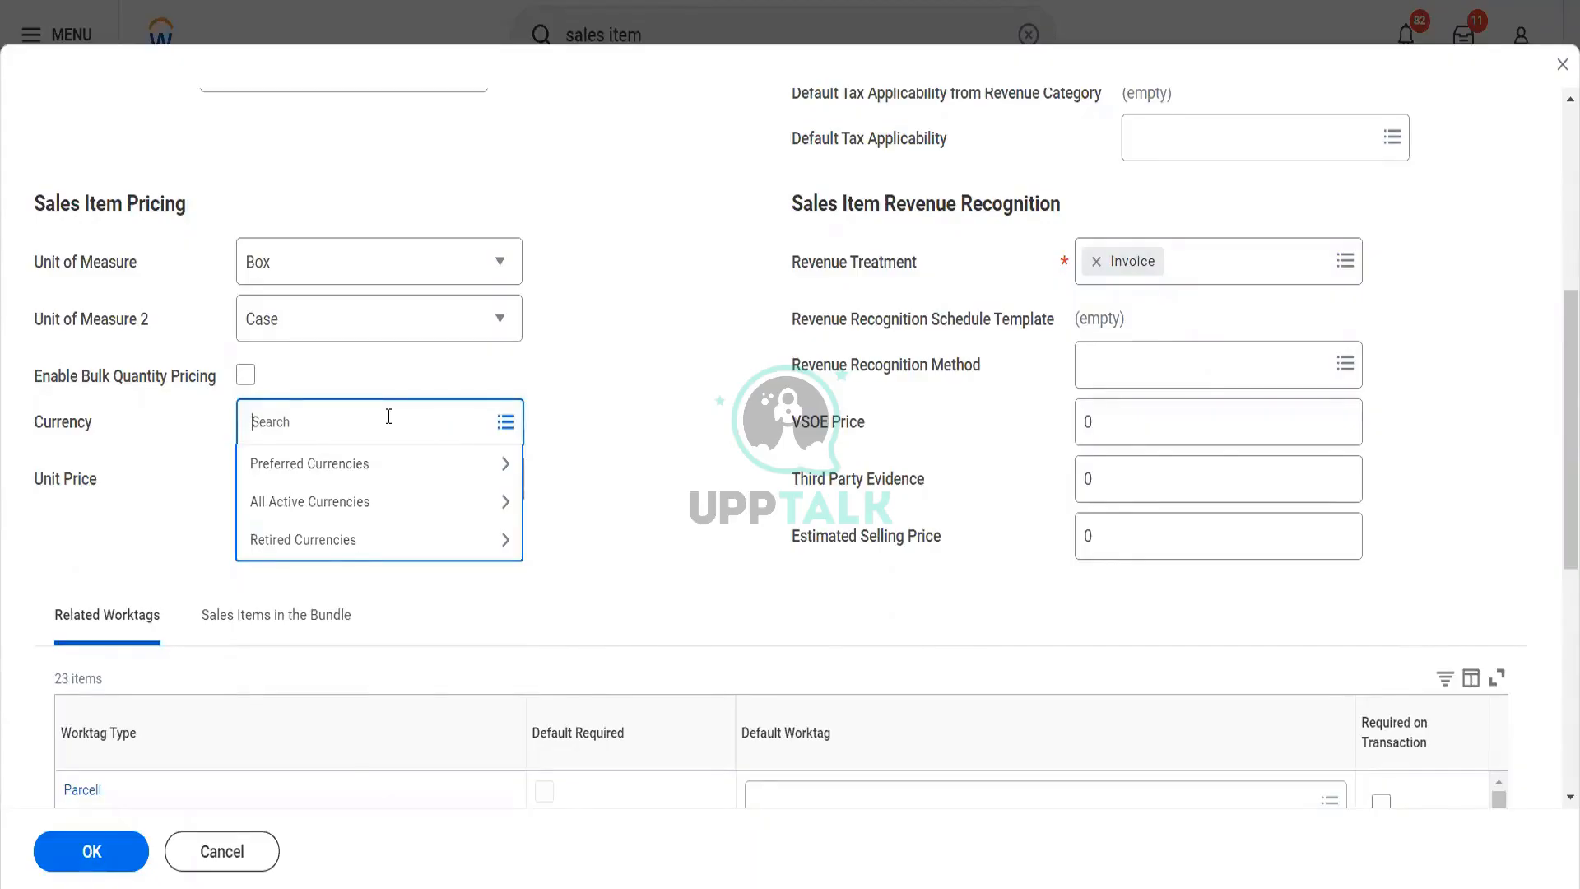
{"action": "type", "text": "usd"}
{"action": "key", "text": "Return"}
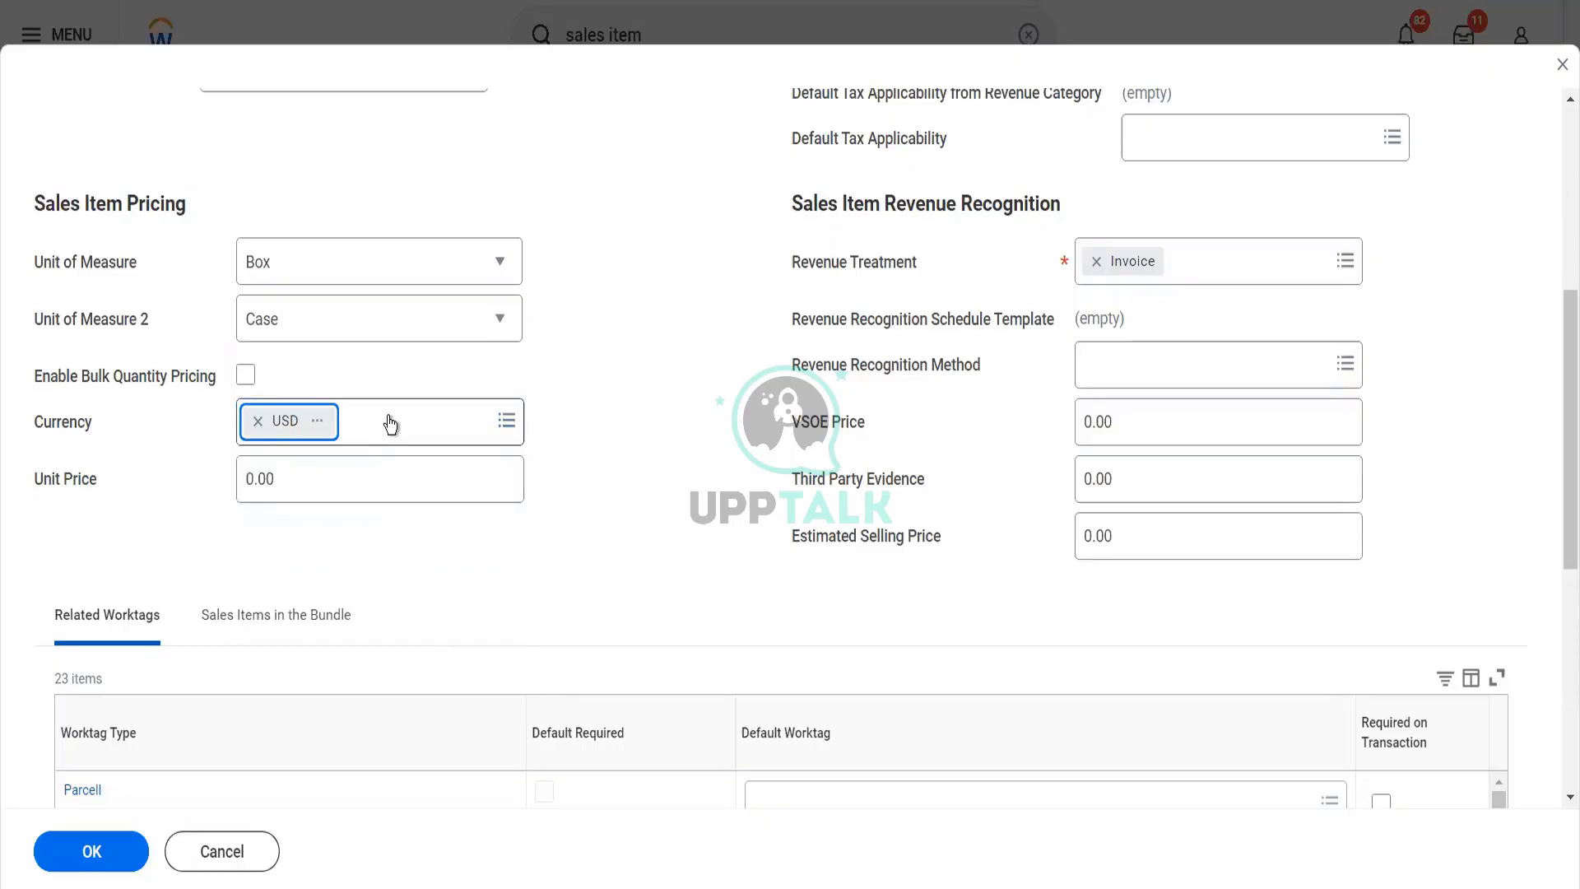
{"action": "left_click", "coordinate": [280, 479]}
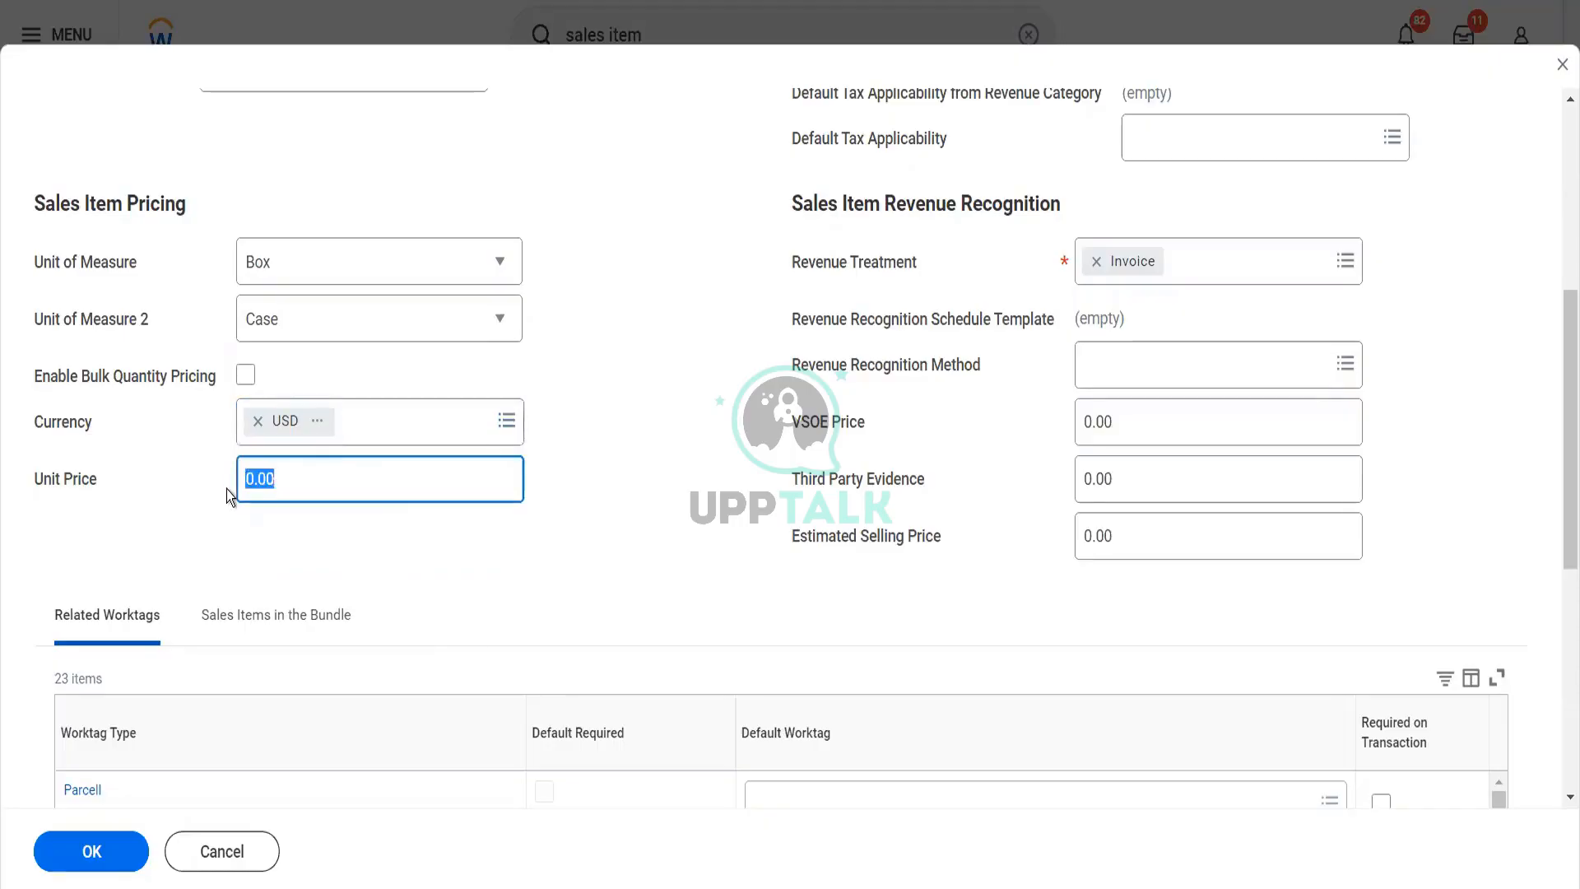
{"action": "type", "text": "100"}
{"action": "key", "text": "Tab"}
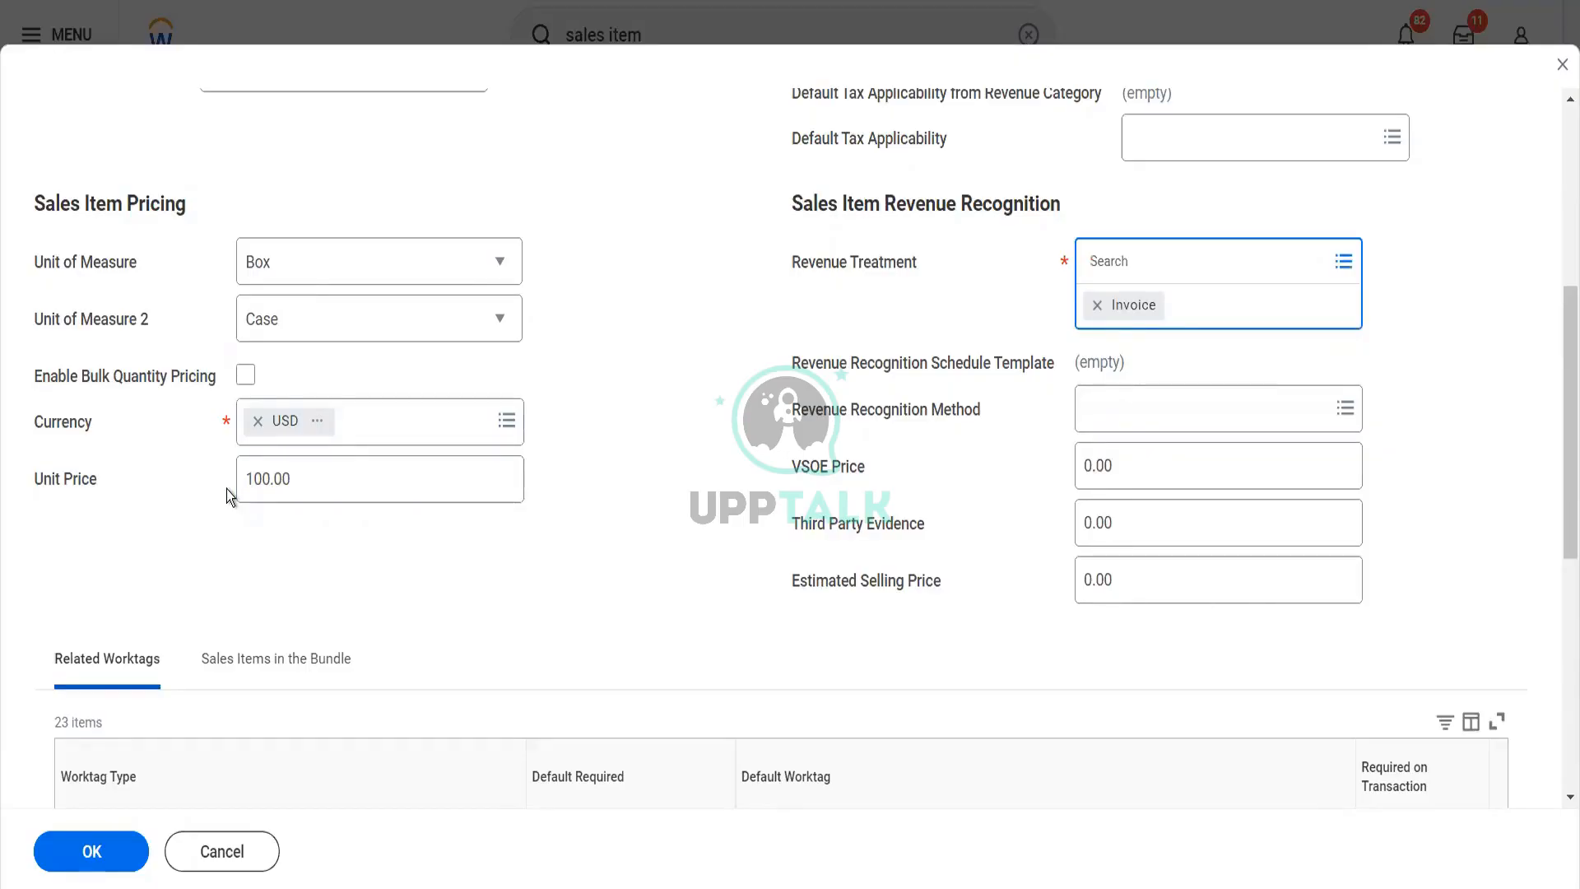
Review the worktag types under Related Worktags and submit the Cereals Packet sales item
{"action": "scroll", "coordinate": [230, 484], "scroll_direction": "down", "scroll_amount": 3}
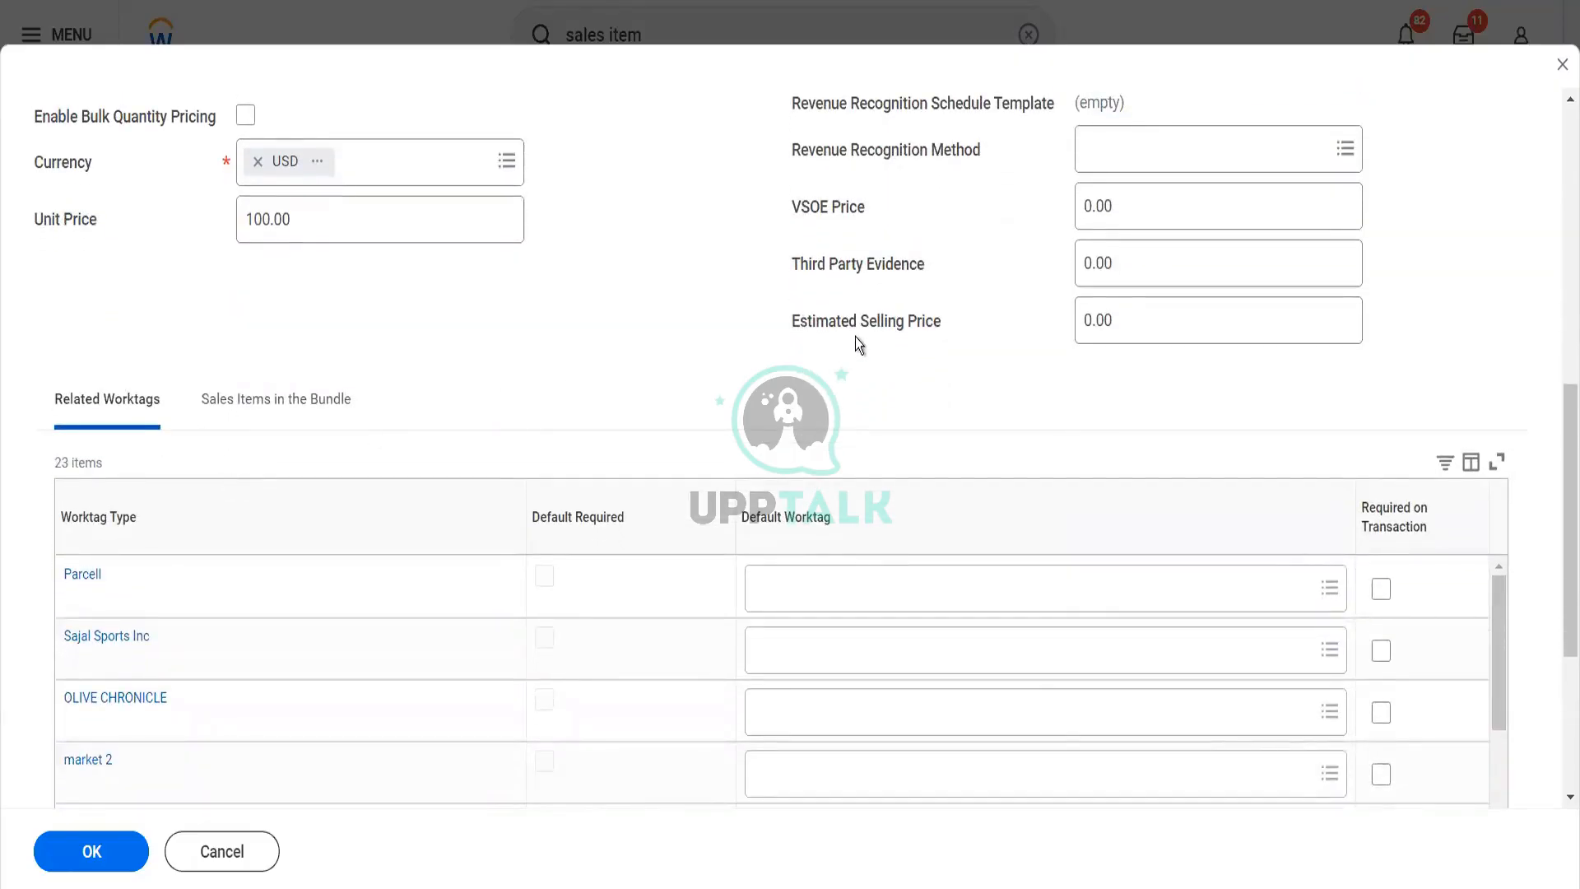
{"action": "scroll", "coordinate": [856, 338], "scroll_direction": "down", "scroll_amount": 4}
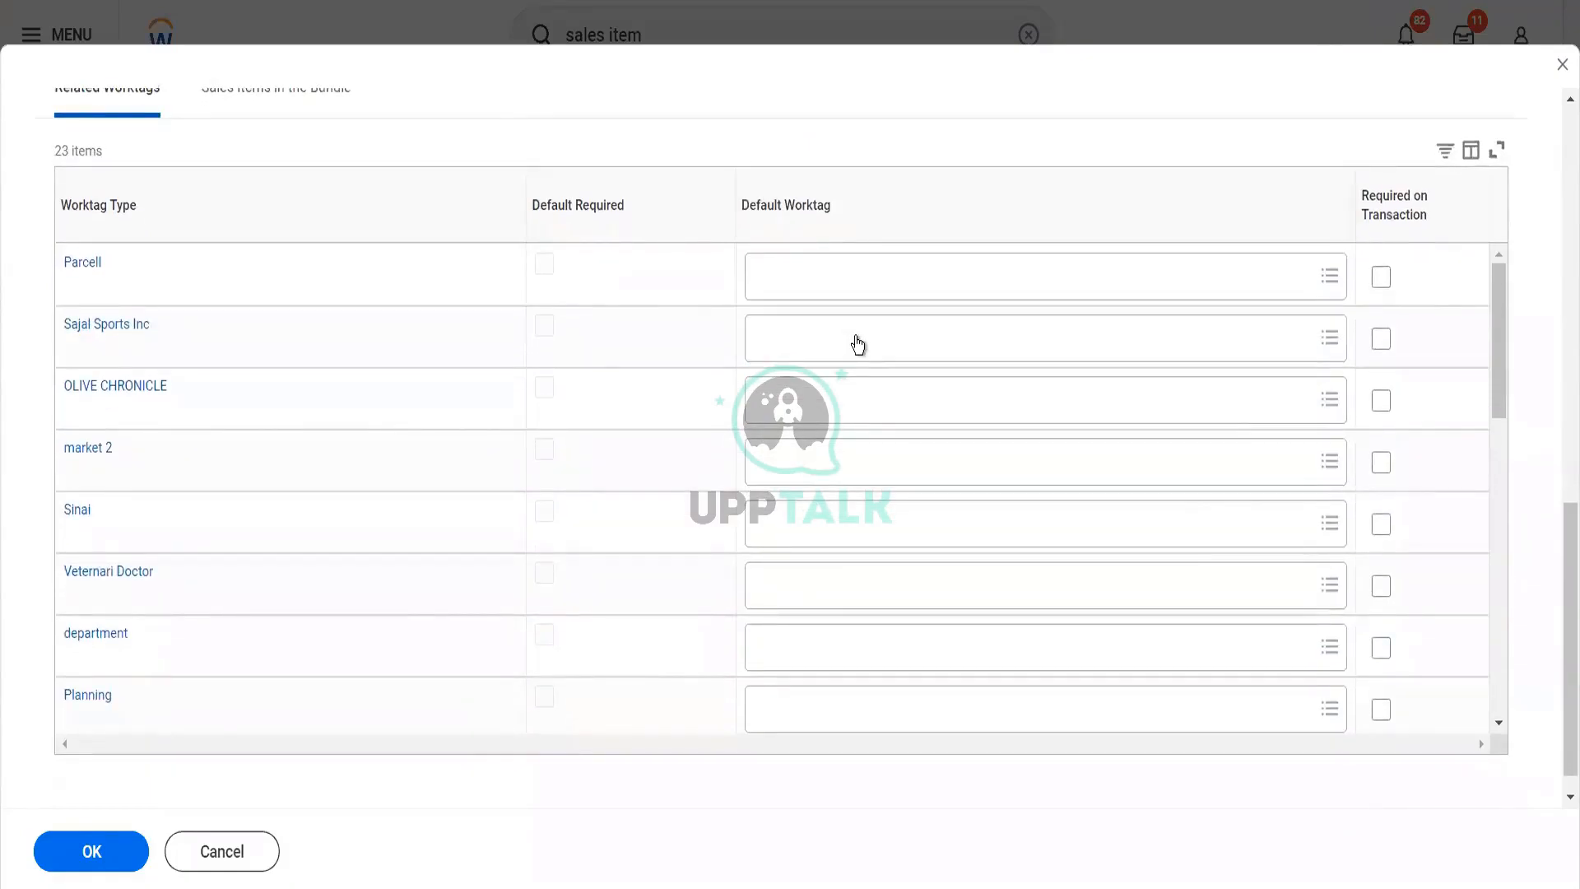
{"action": "scroll", "coordinate": [857, 423], "scroll_direction": "down", "scroll_amount": 5}
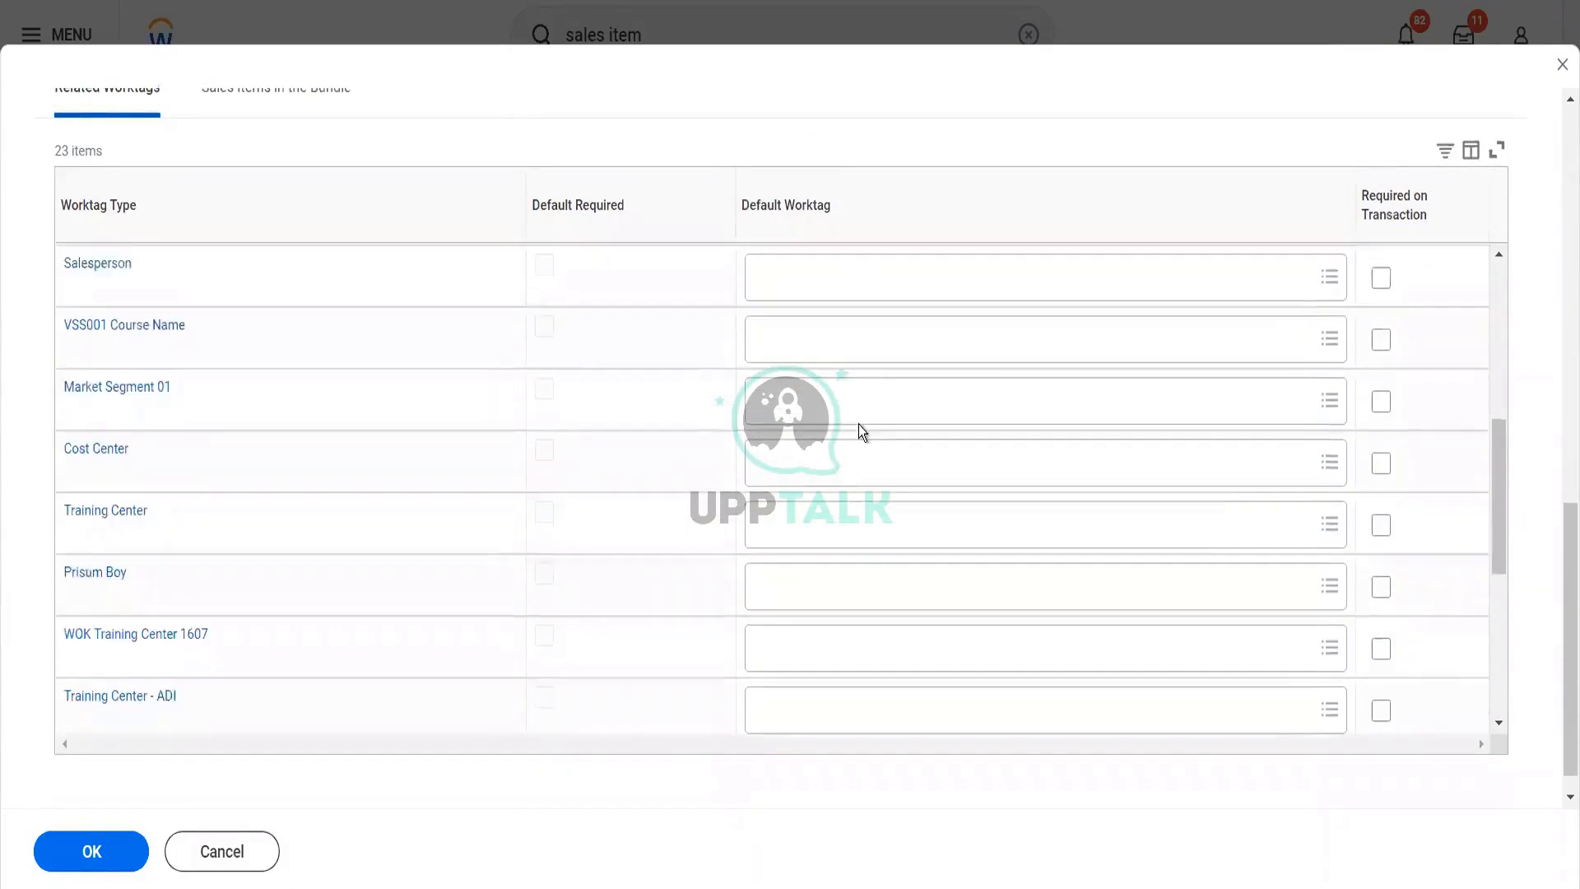
{"action": "scroll", "coordinate": [858, 423], "scroll_direction": "down", "scroll_amount": 1}
{"action": "scroll", "coordinate": [861, 431], "scroll_direction": "down", "scroll_amount": 5}
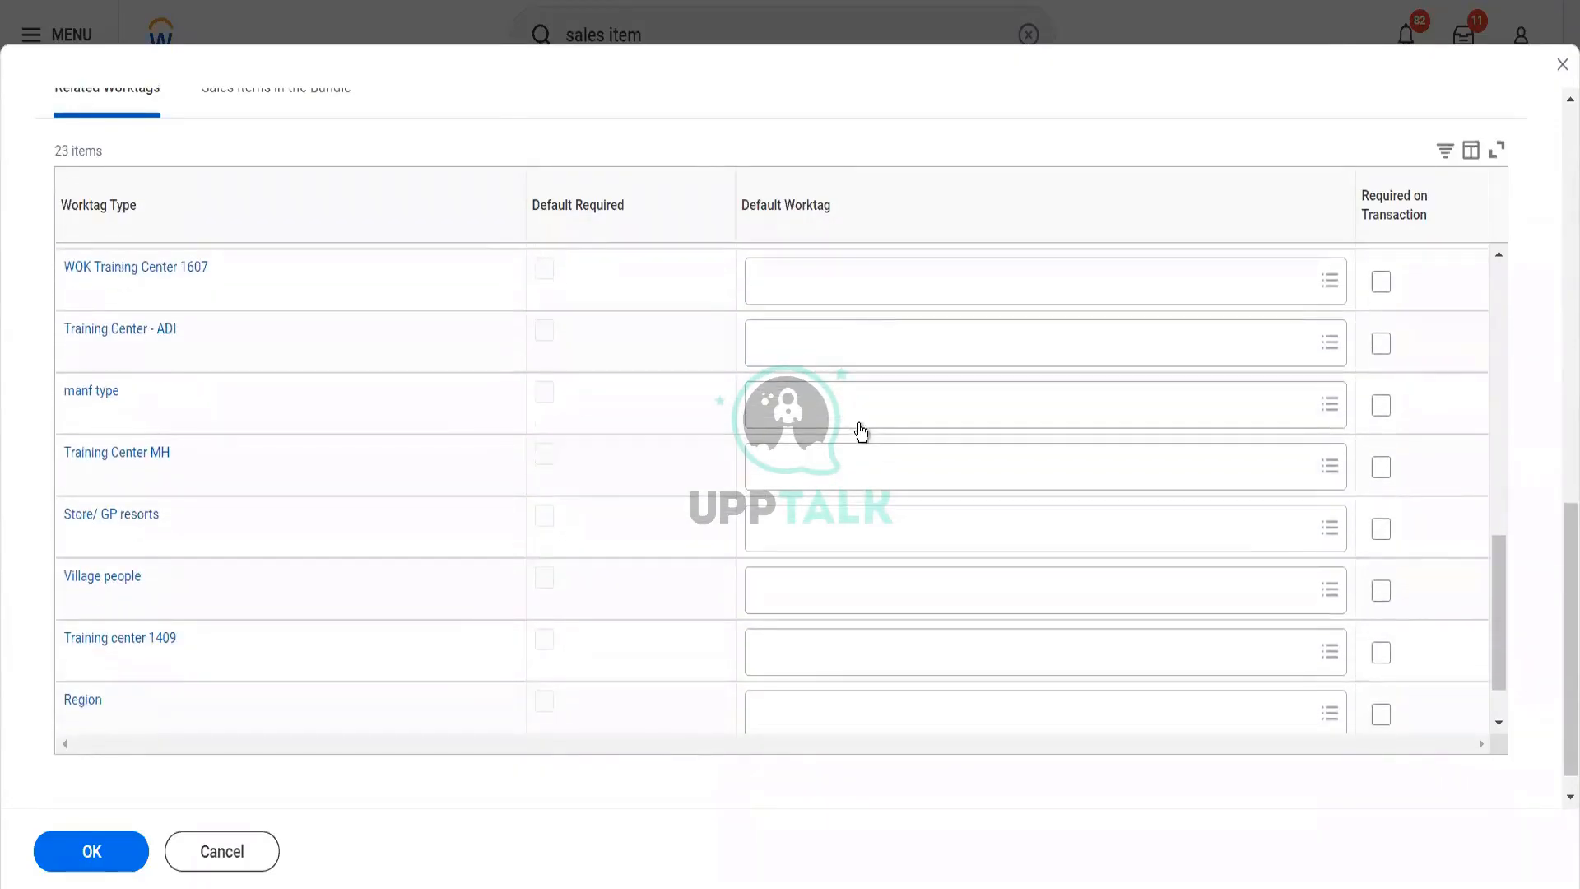
{"action": "scroll", "coordinate": [859, 431], "scroll_direction": "down", "scroll_amount": 1}
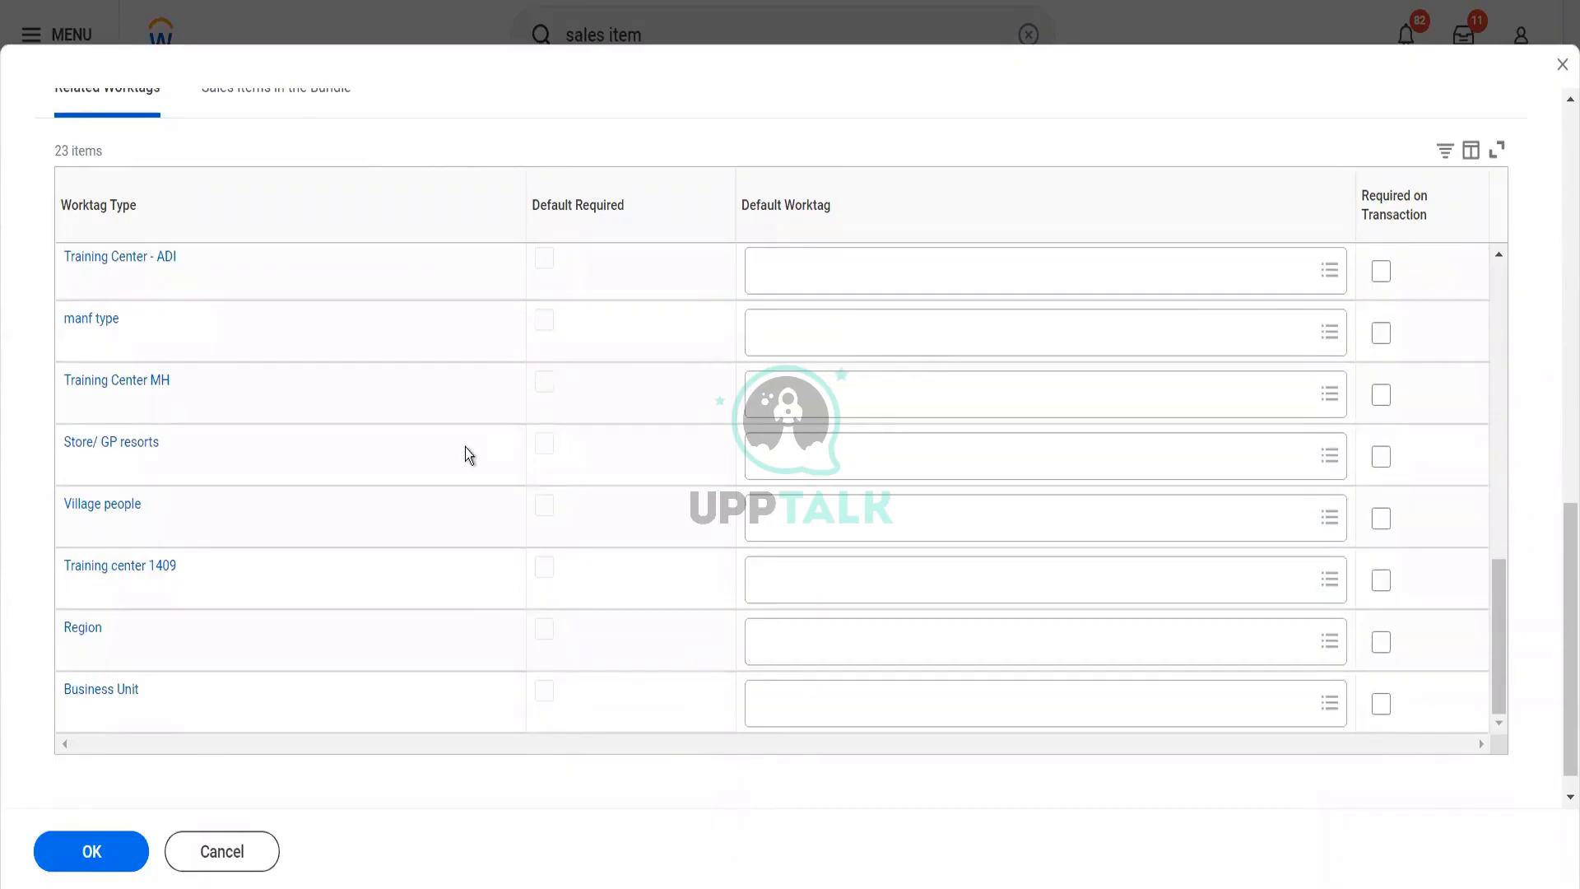
{"action": "scroll", "coordinate": [466, 447], "scroll_direction": "up", "scroll_amount": 10}
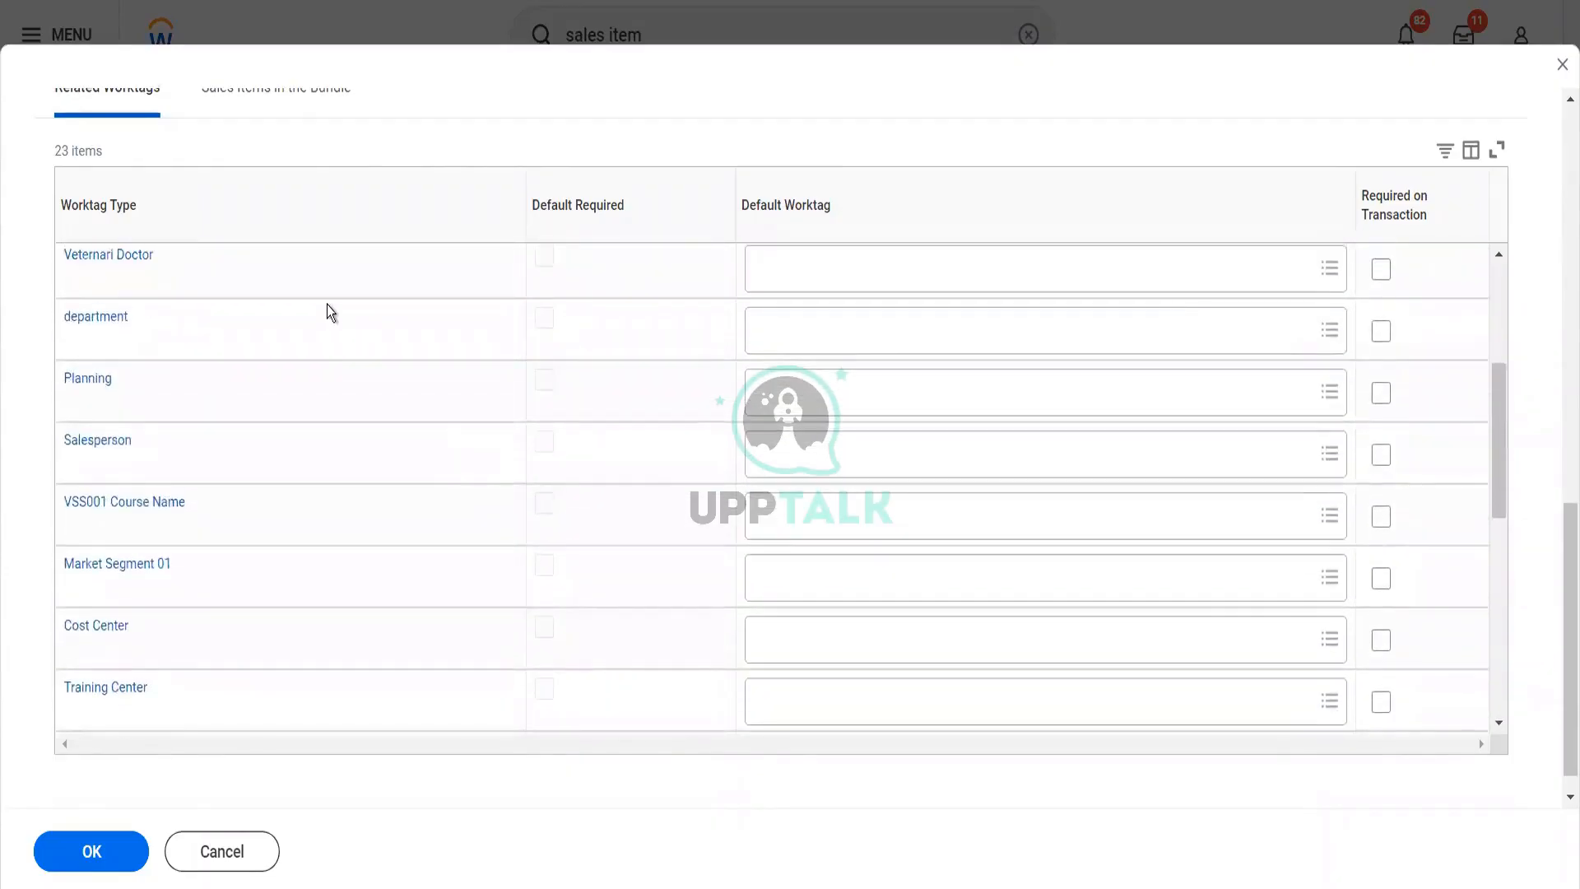
{"action": "scroll", "coordinate": [388, 148], "scroll_direction": "up", "scroll_amount": 5}
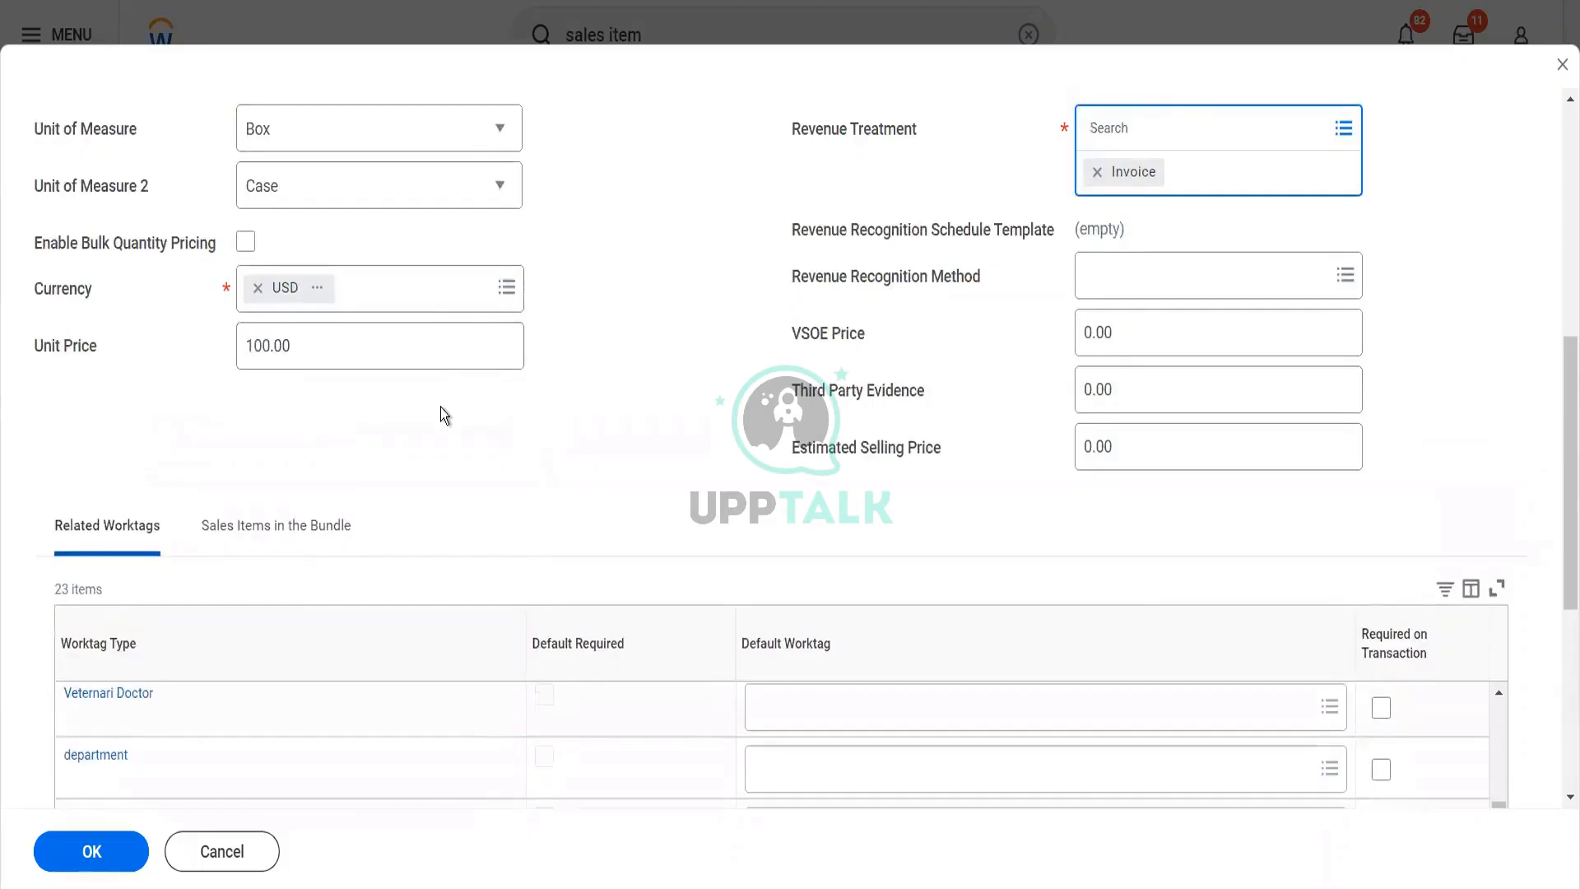
{"action": "scroll", "coordinate": [441, 408], "scroll_direction": "down", "scroll_amount": 5}
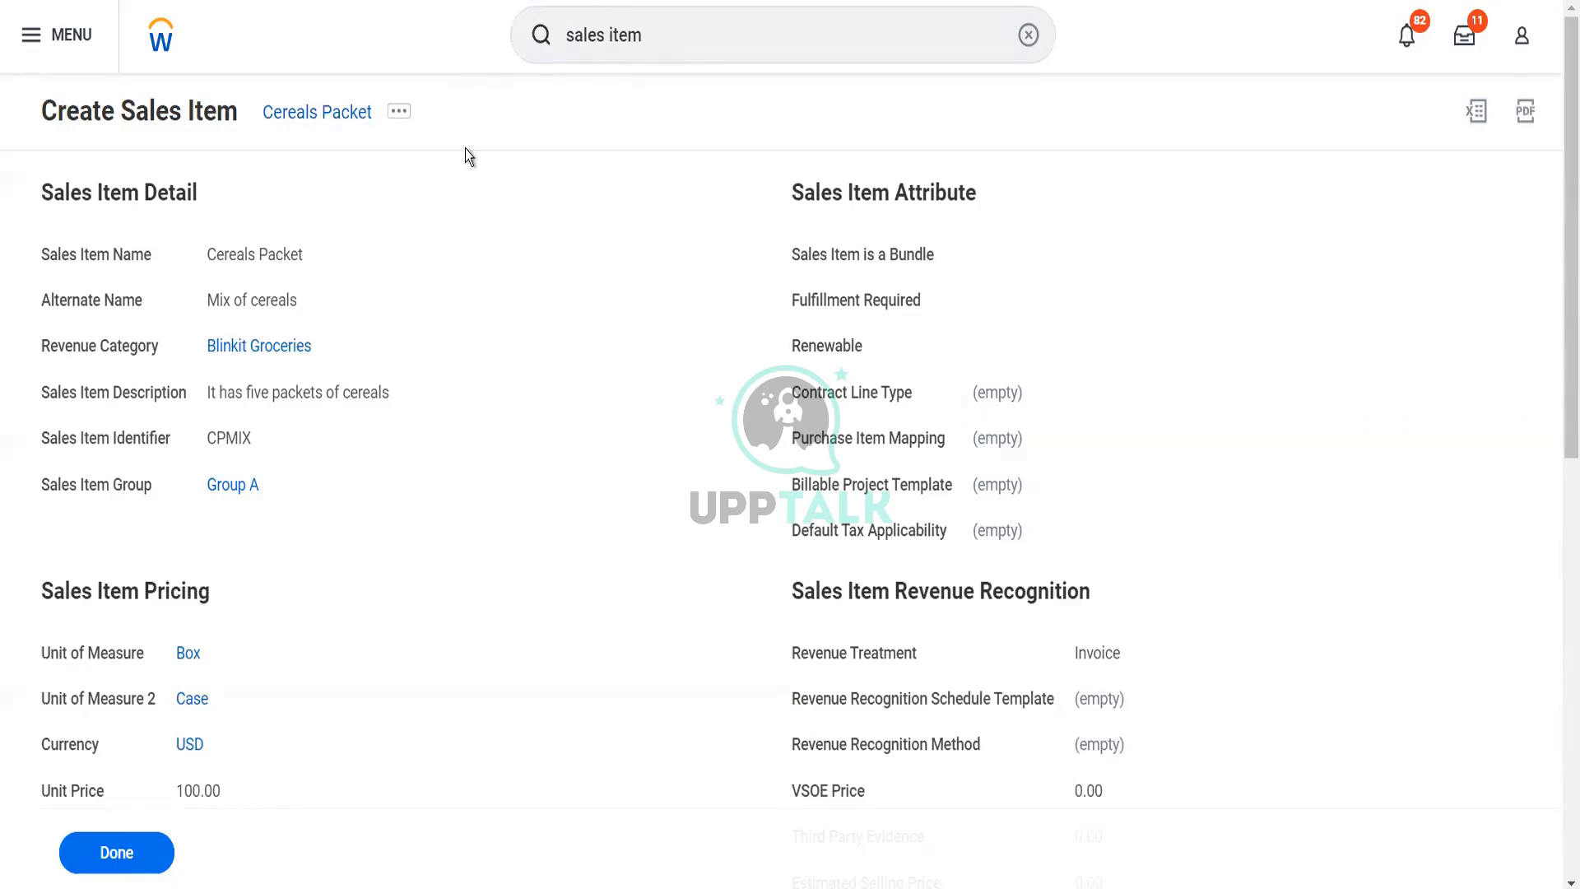
Search for "sales item" and open the Create Sales Item task
{"action": "left_click", "coordinate": [651, 39]}
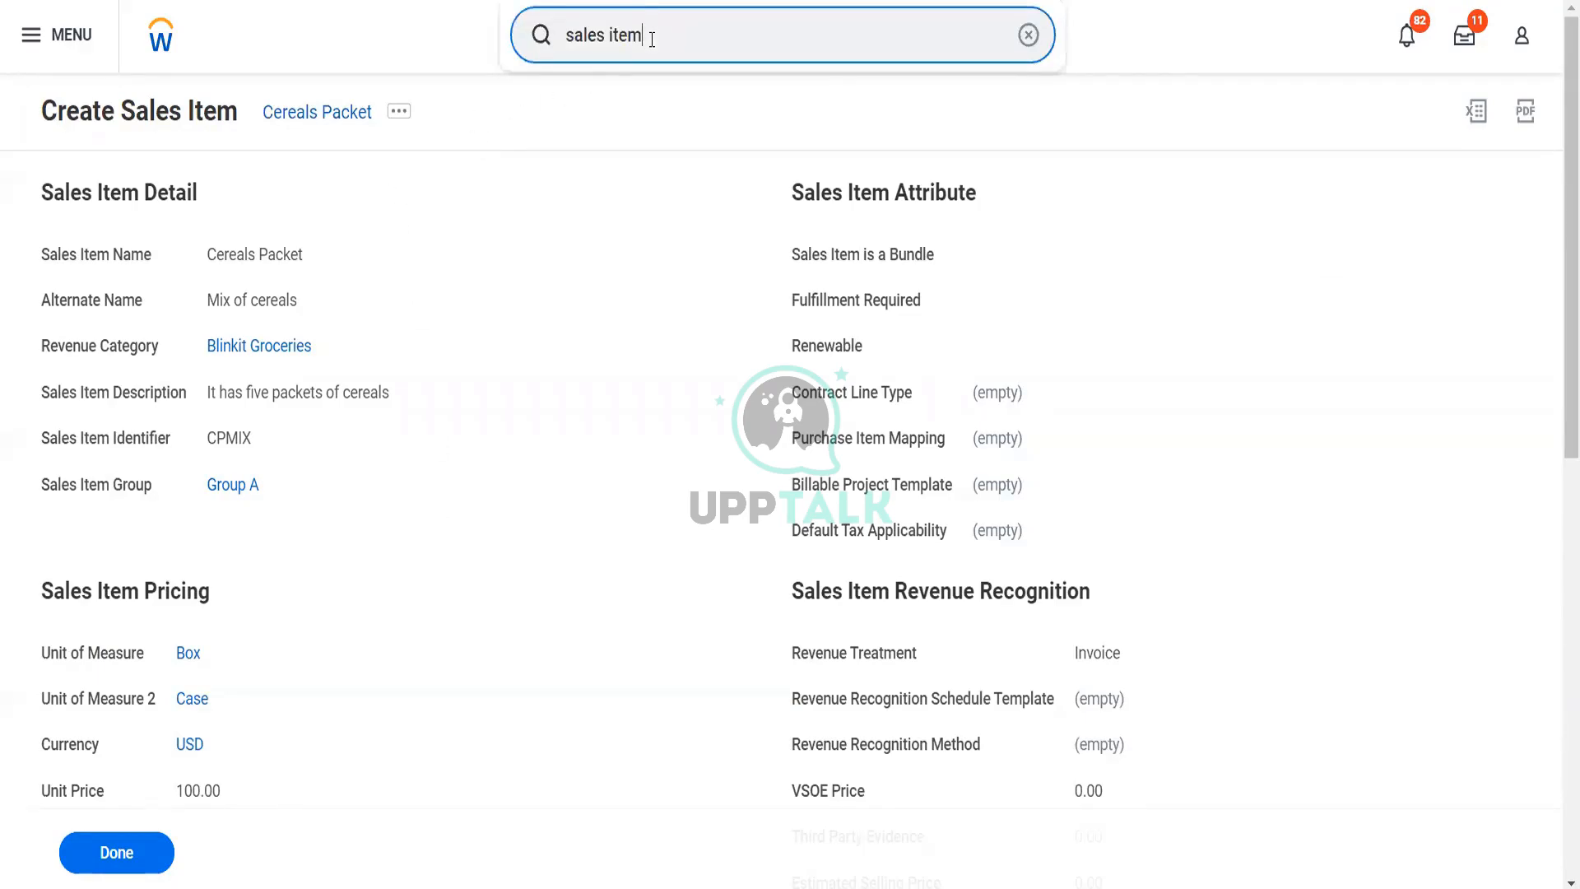
{"action": "type", "text": "sales item"}
{"action": "key", "text": "BackSpace"}
{"action": "type", "text": "m"}
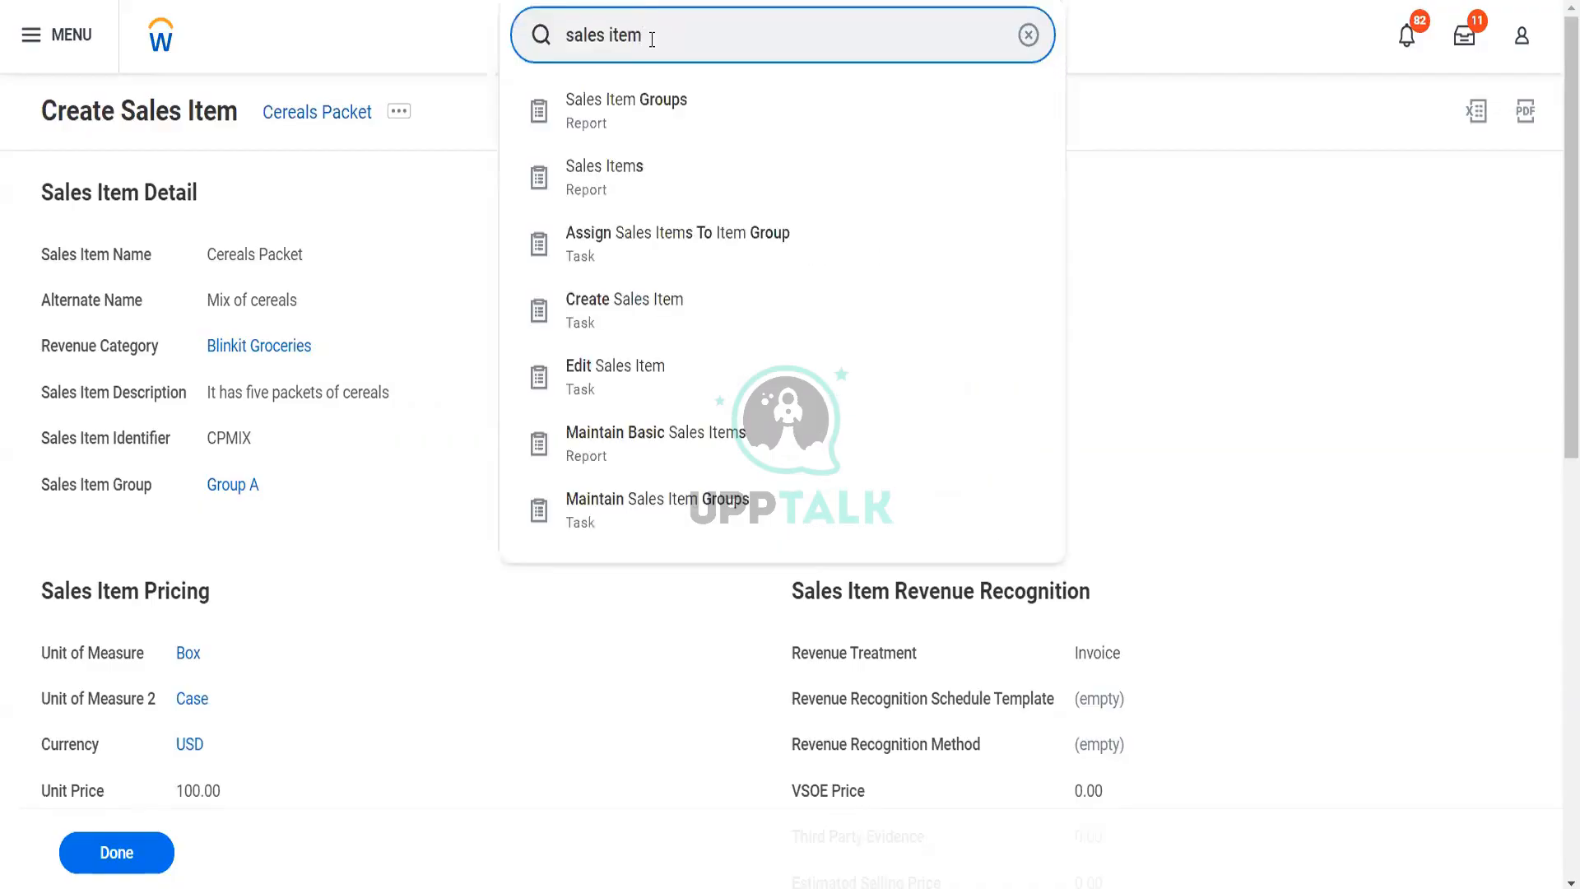
{"action": "left_click", "coordinate": [656, 302]}
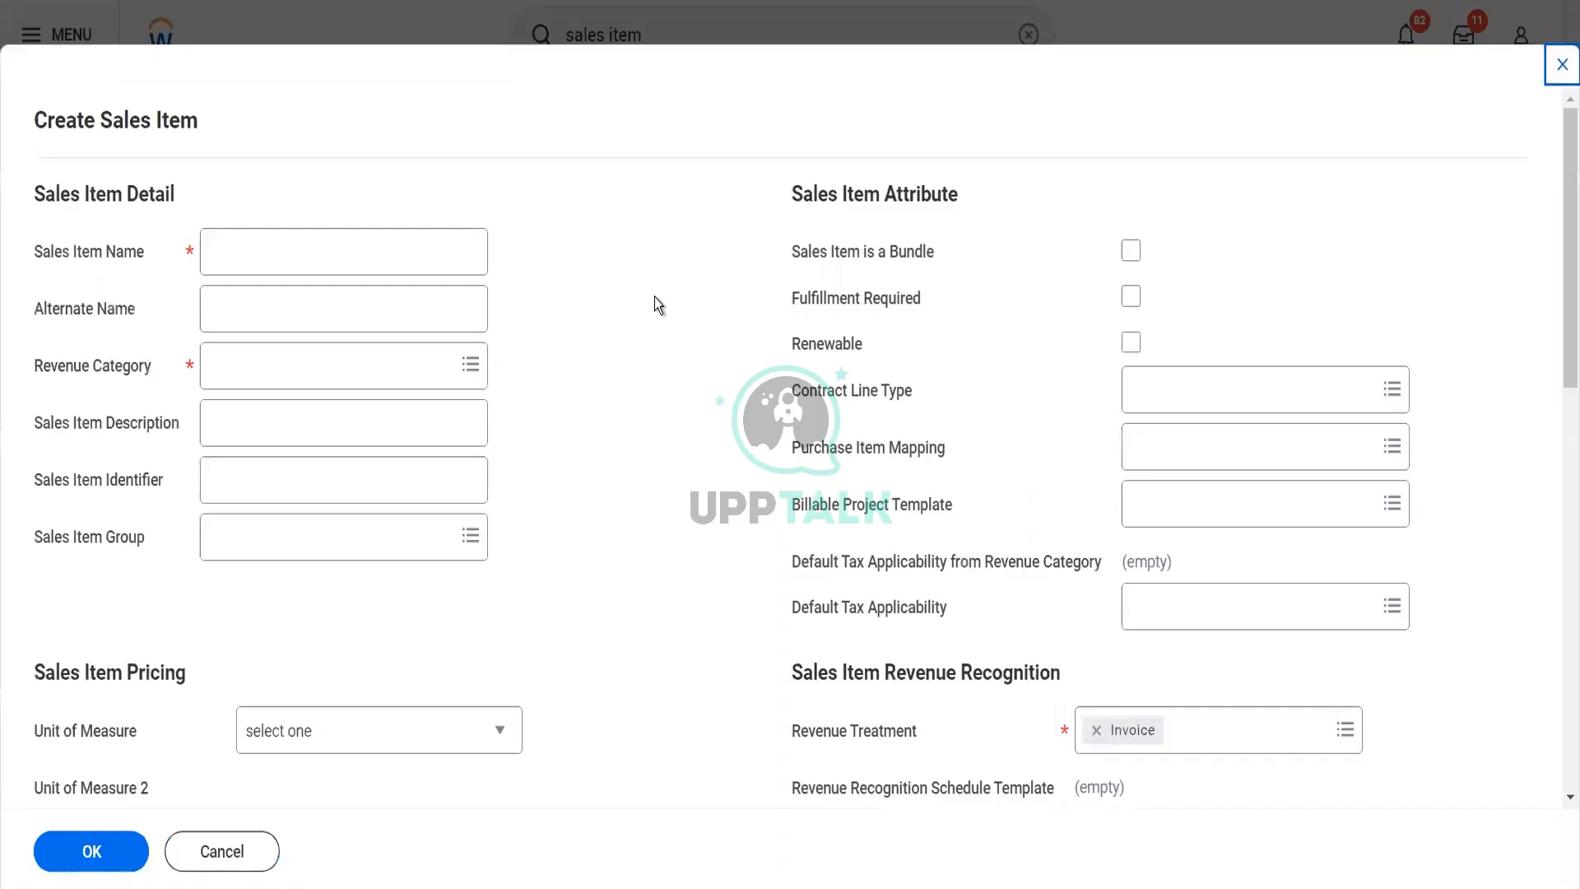
Enter "Pack of Biscuits" as the Sales Item Name
{"action": "left_click", "coordinate": [400, 265]}
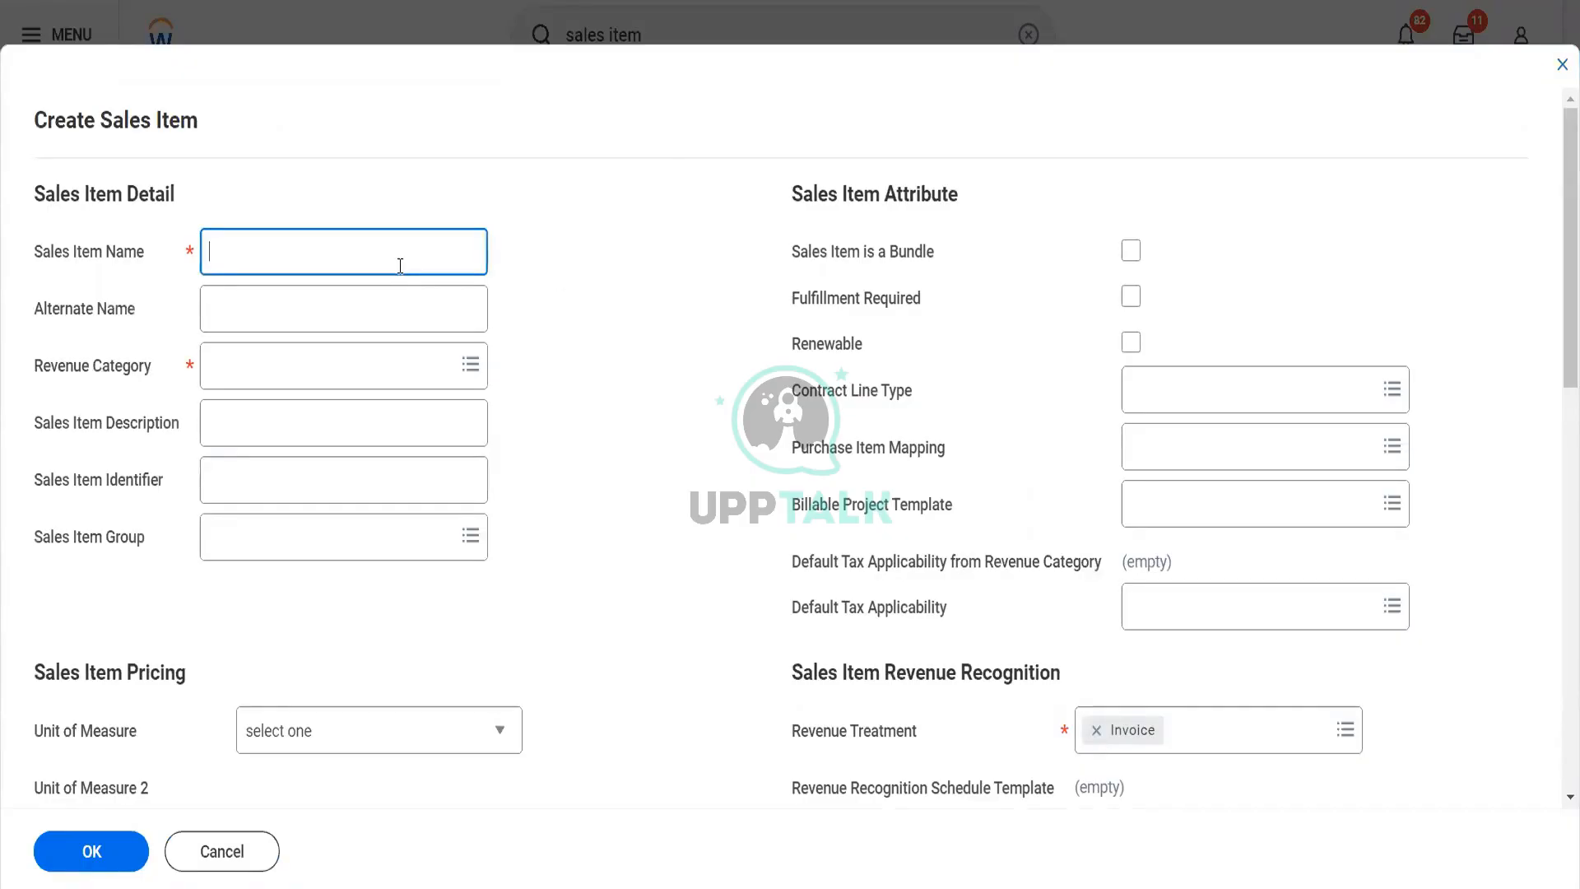
{"action": "type", "text": "Pack of Biscuits"}
Enter "Parleg and other biscuits" as the Alternate Name
{"action": "left_click", "coordinate": [323, 321]}
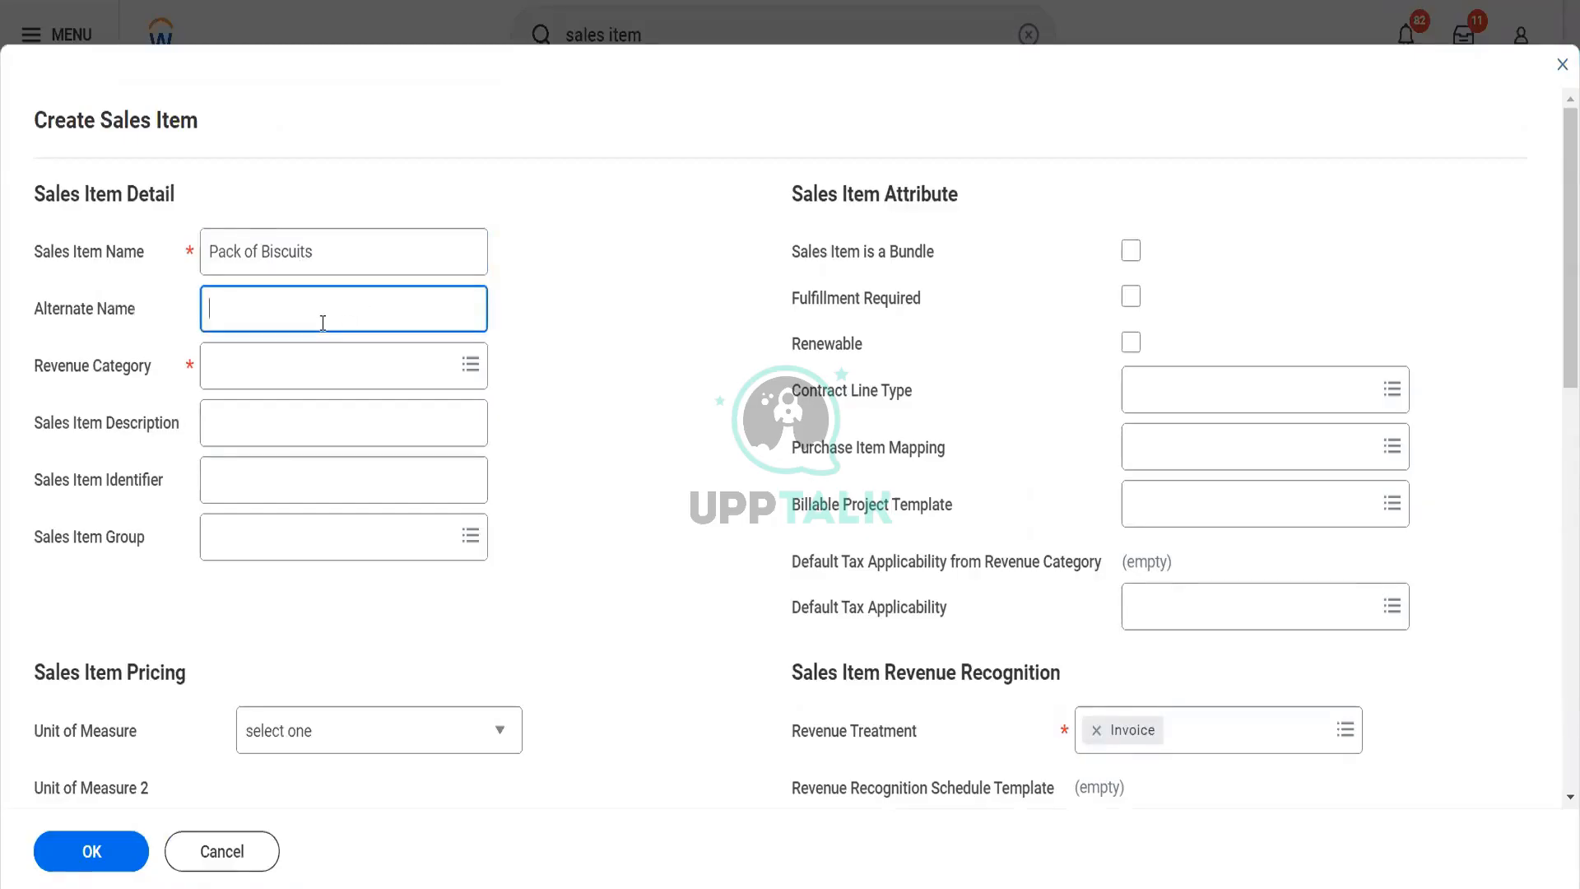
{"action": "type", "text": "Parleg an dother biscuits"}
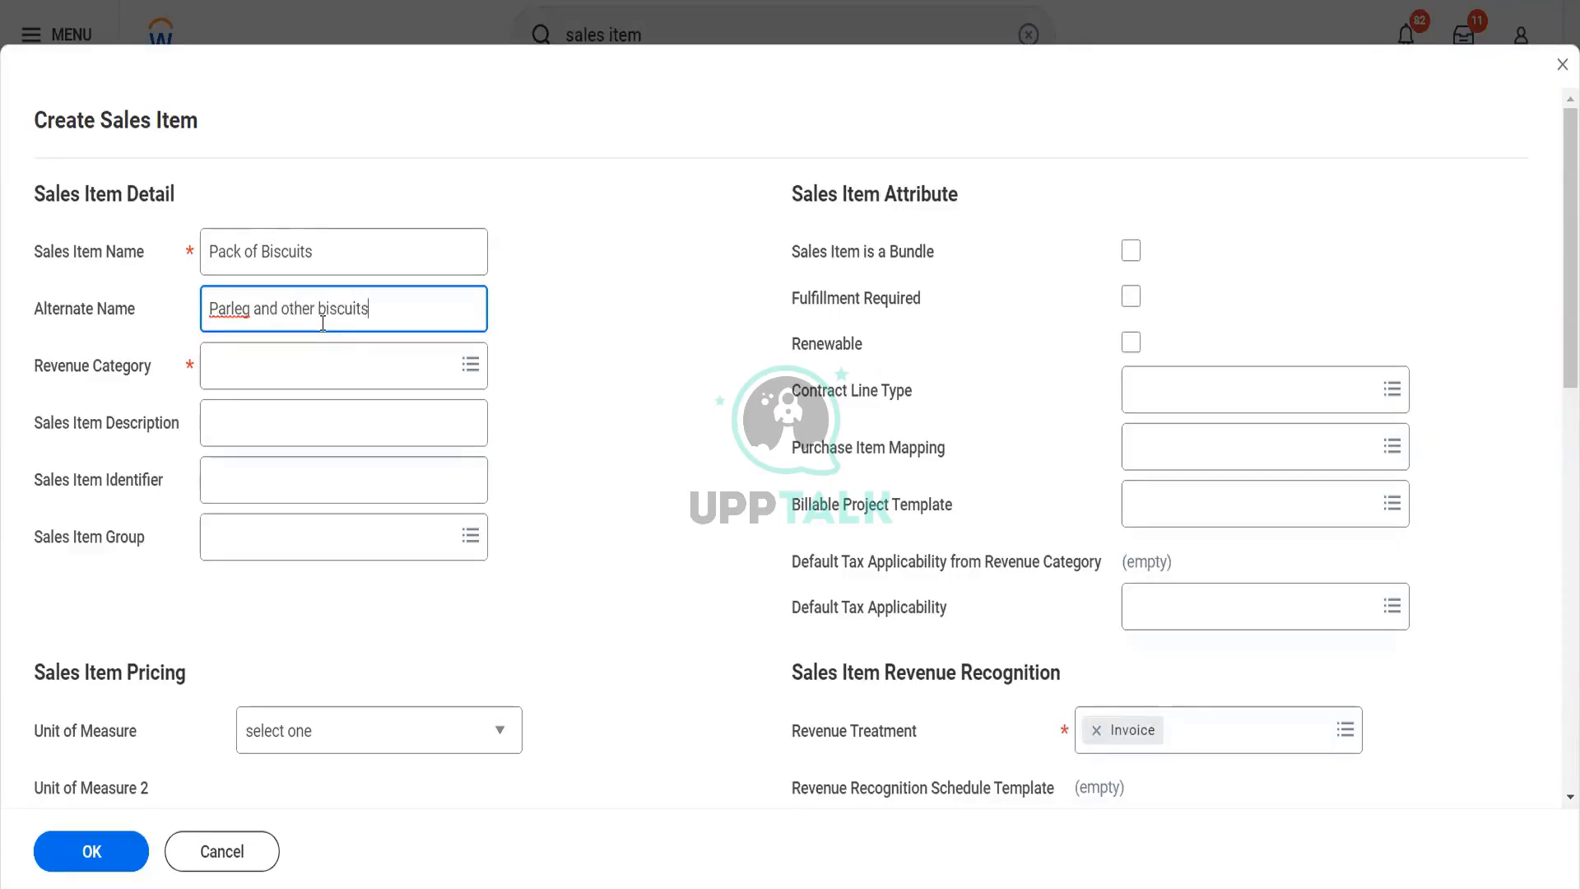
Set the Revenue Category of the Pack of Biscuits item to Blinkit Groceries
{"action": "key", "text": "Tab"}
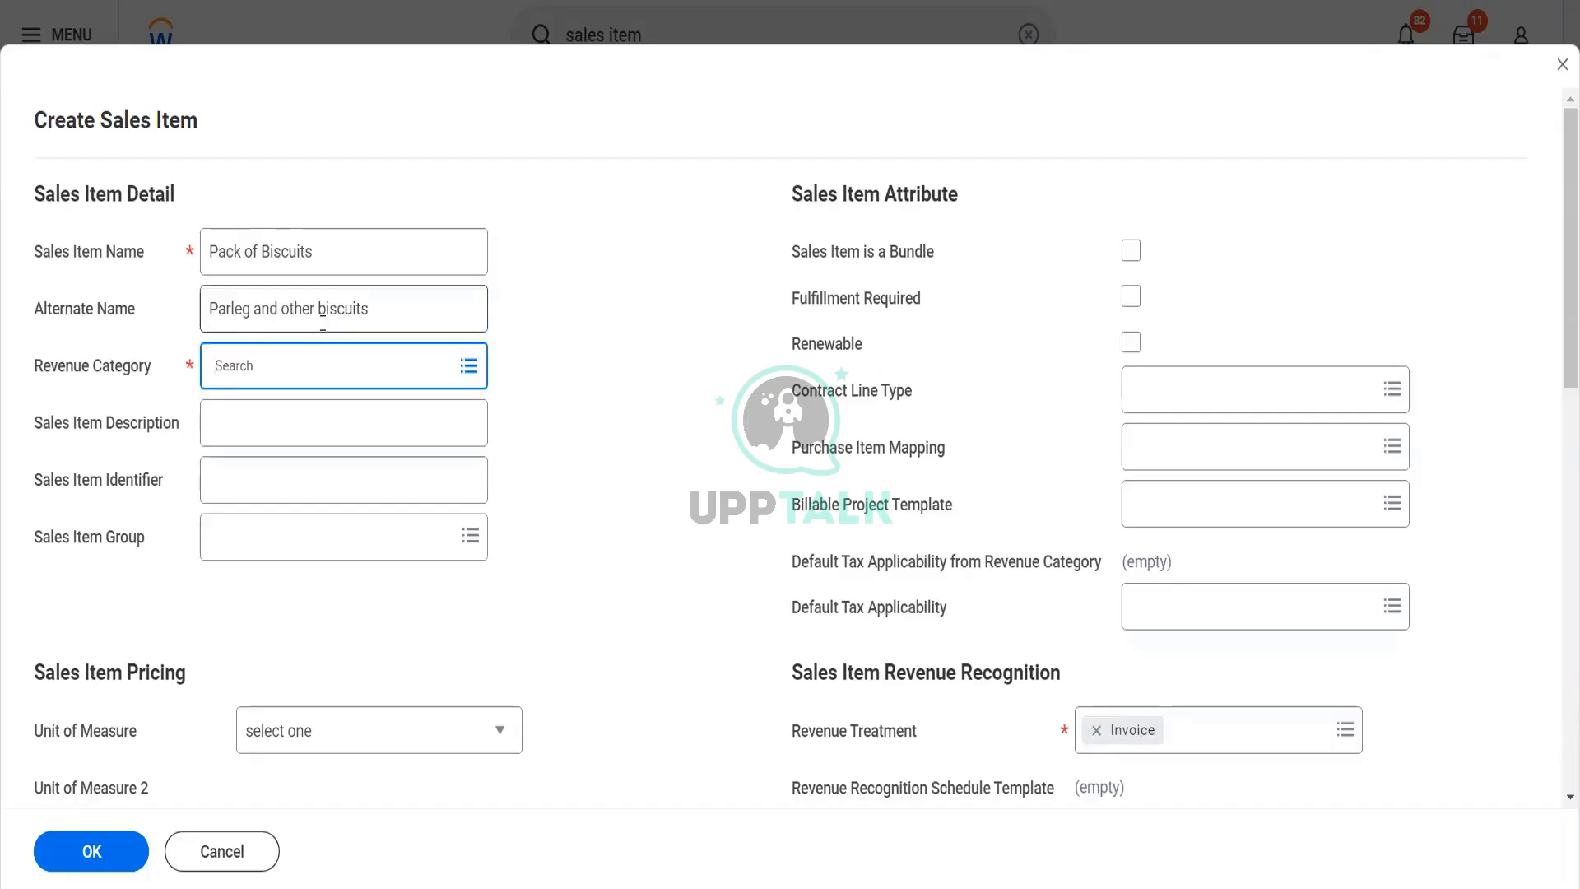
{"action": "type", "text": "blinkit"}
{"action": "key", "text": "Return"}
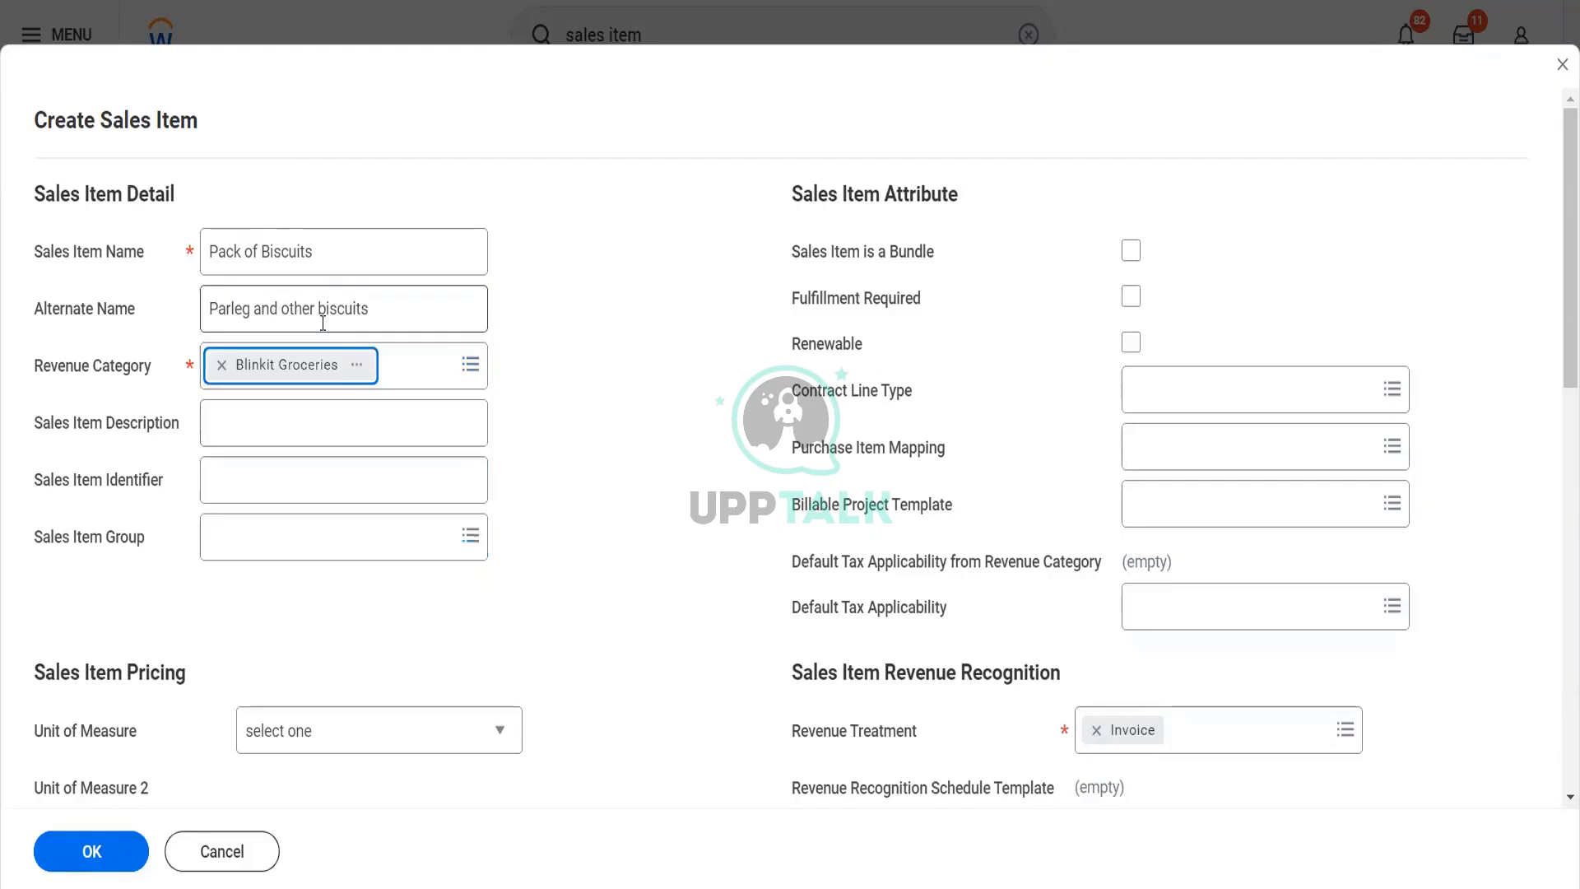
Enter "Packet of different biscuits" as the Sales Item Description
{"action": "left_click", "coordinate": [335, 434]}
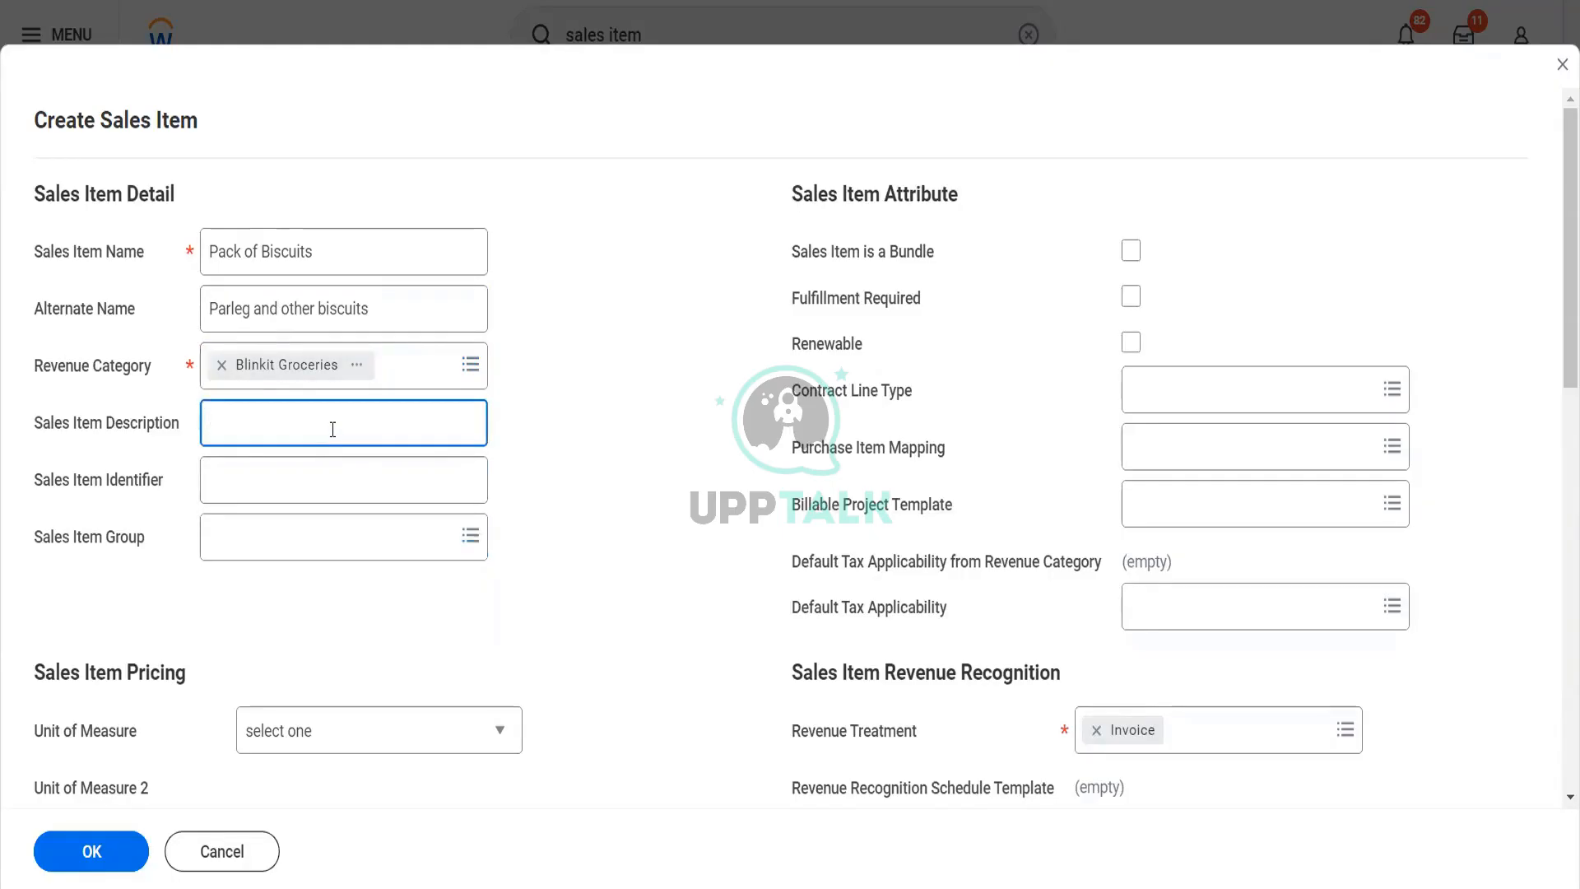
{"action": "type", "text": "Packet of different piscuits"}
Set the Sales Item Identifier of the Pack of Biscuits item to POBMX
{"action": "key", "text": "Tab"}
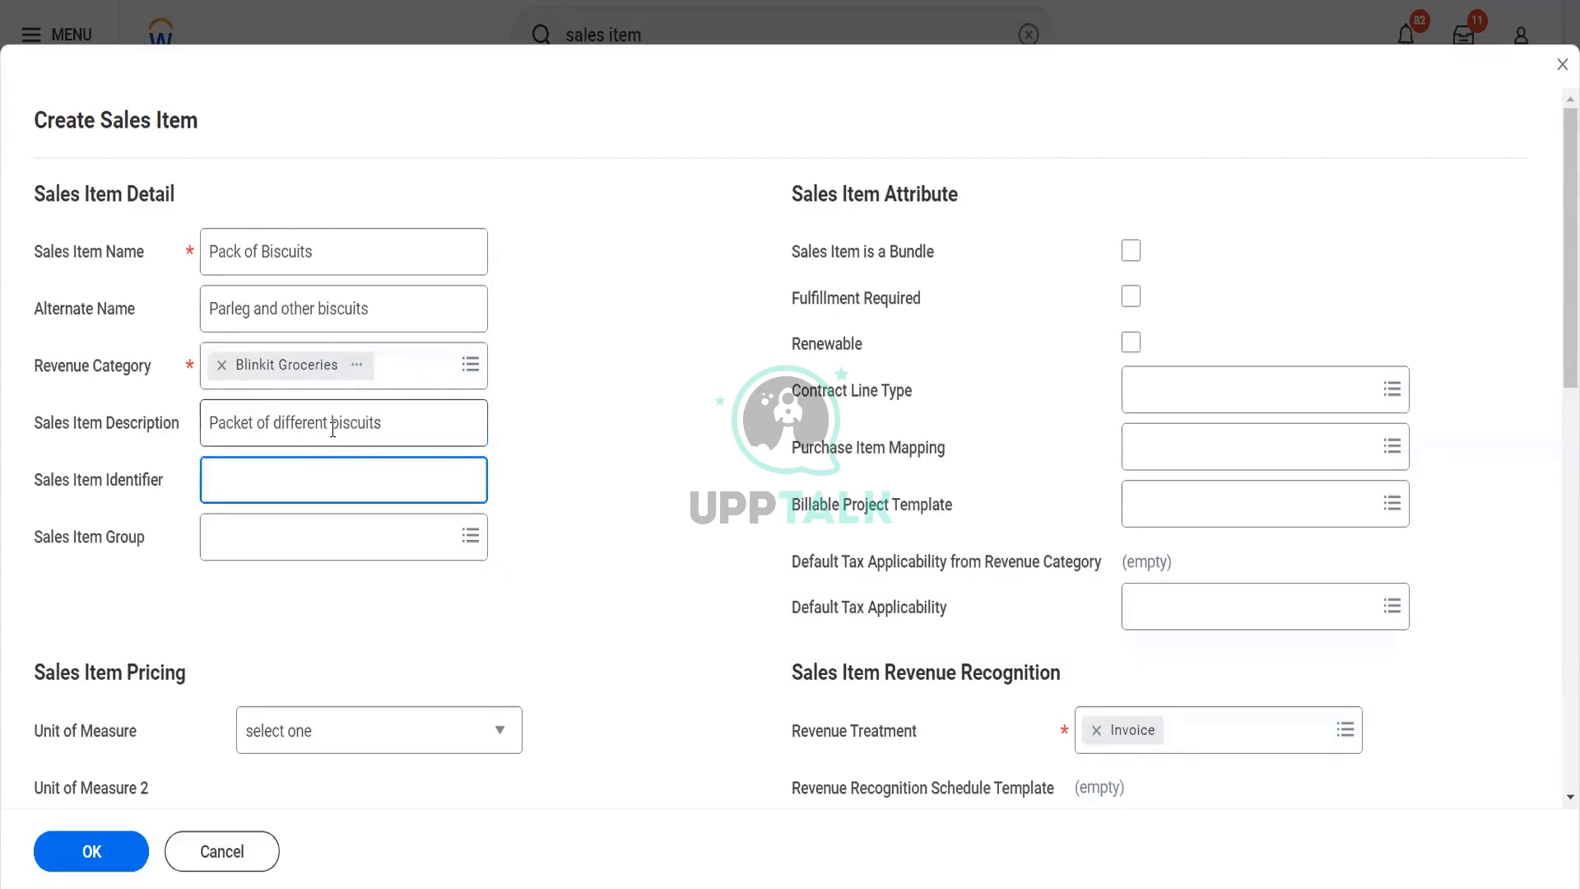
{"action": "type", "text": "POBMX"}
{"action": "key", "text": "Tab"}
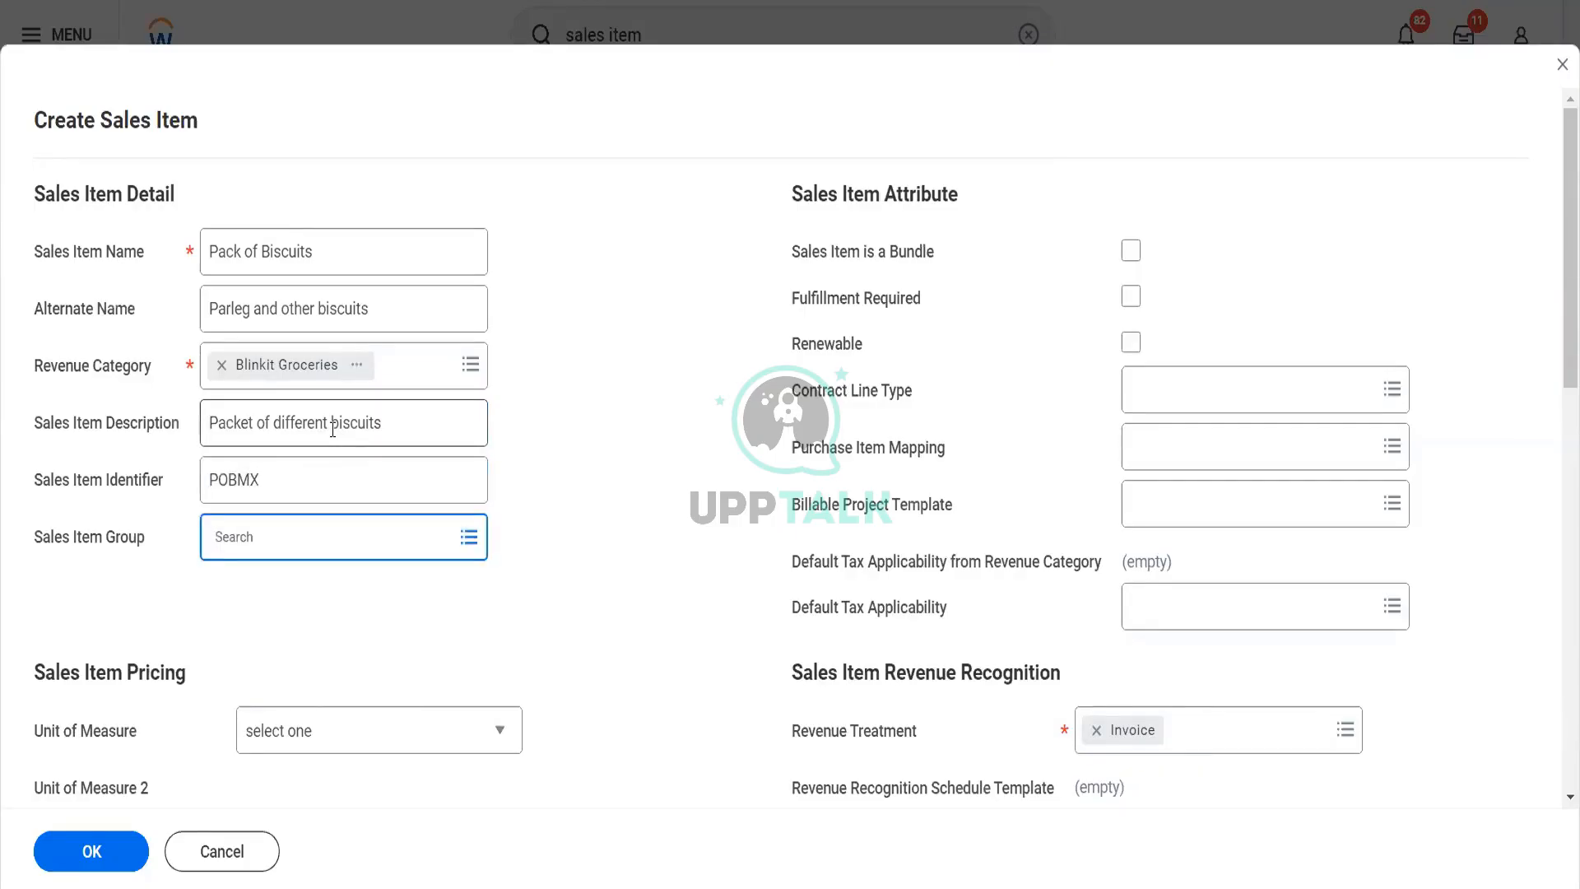
Set the Unit of Measure for the Pack of Biscuits item to Bundle
{"action": "scroll", "coordinate": [609, 513], "scroll_direction": "down", "scroll_amount": 3}
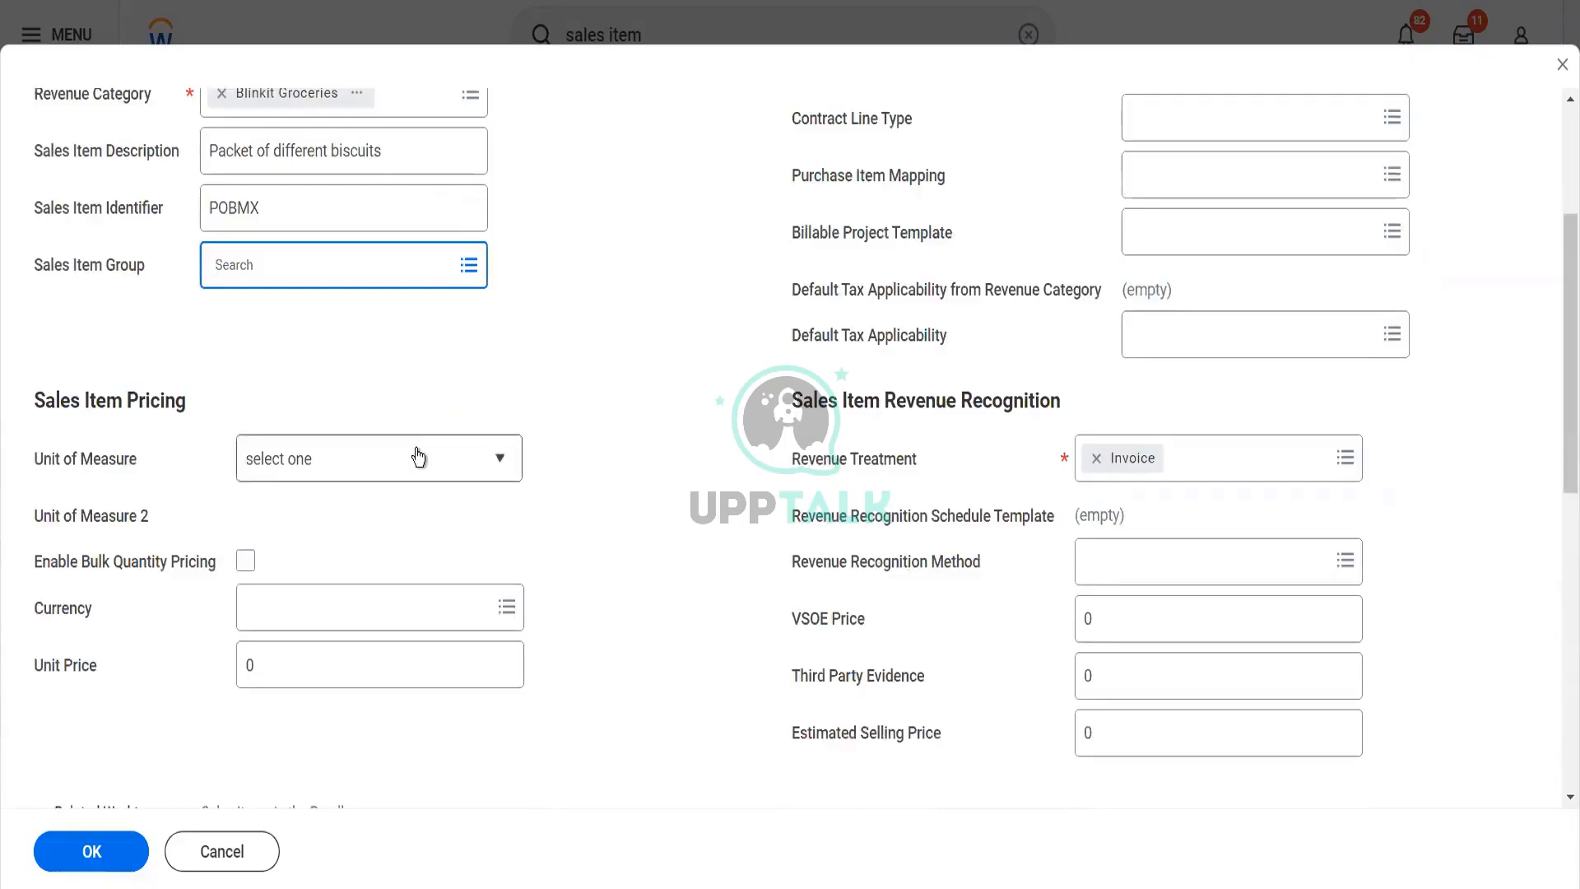
{"action": "left_click", "coordinate": [418, 457]}
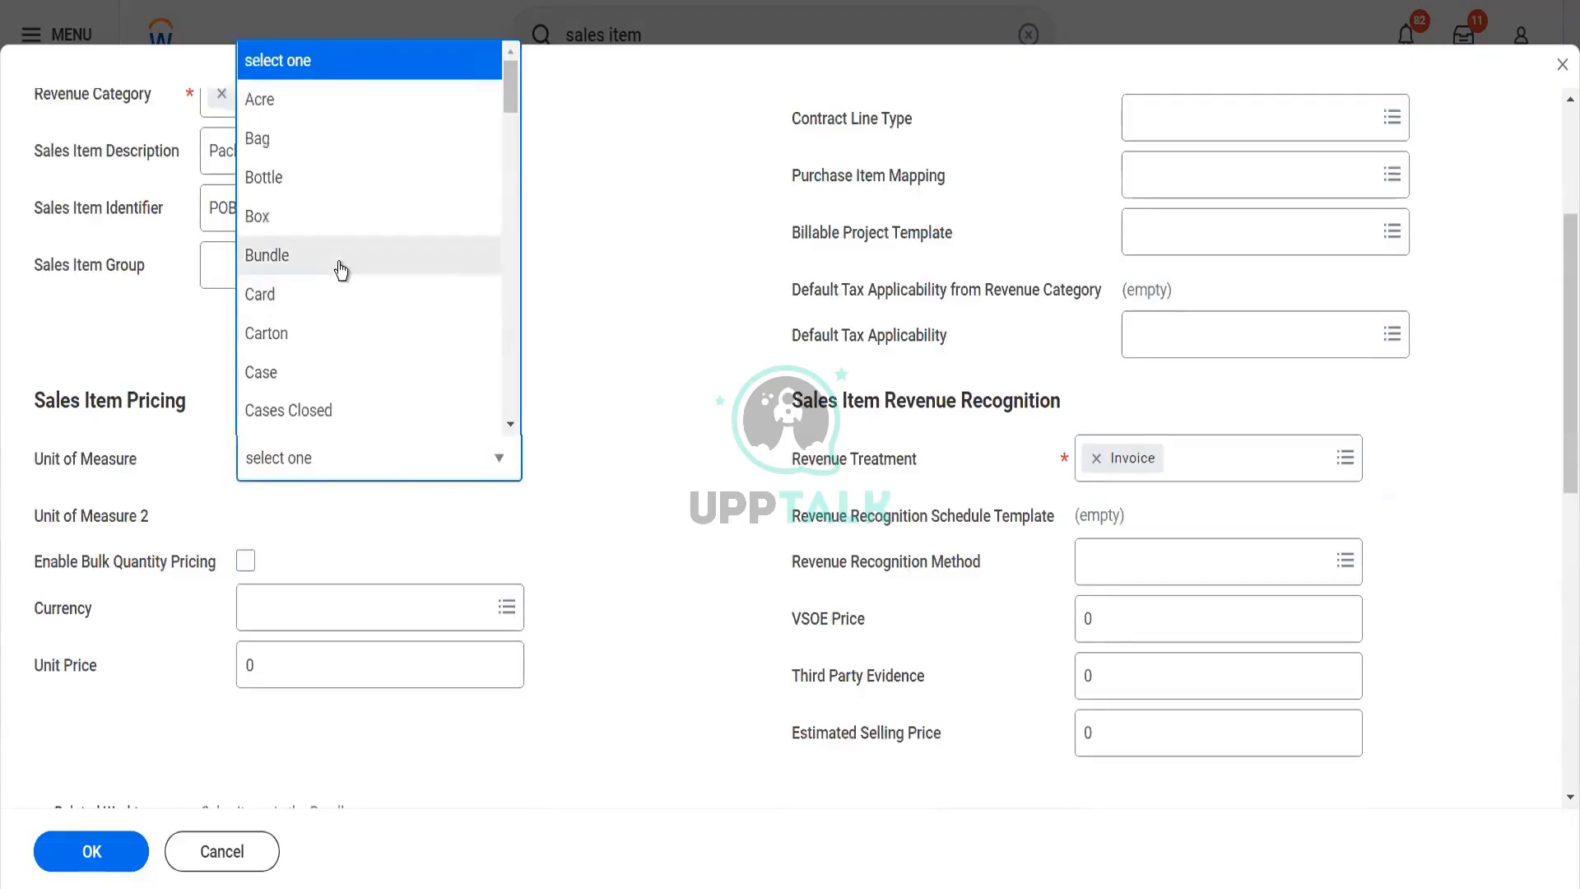
{"action": "left_click", "coordinate": [341, 262]}
{"action": "left_click", "coordinate": [338, 265]}
{"action": "left_click", "coordinate": [595, 527]}
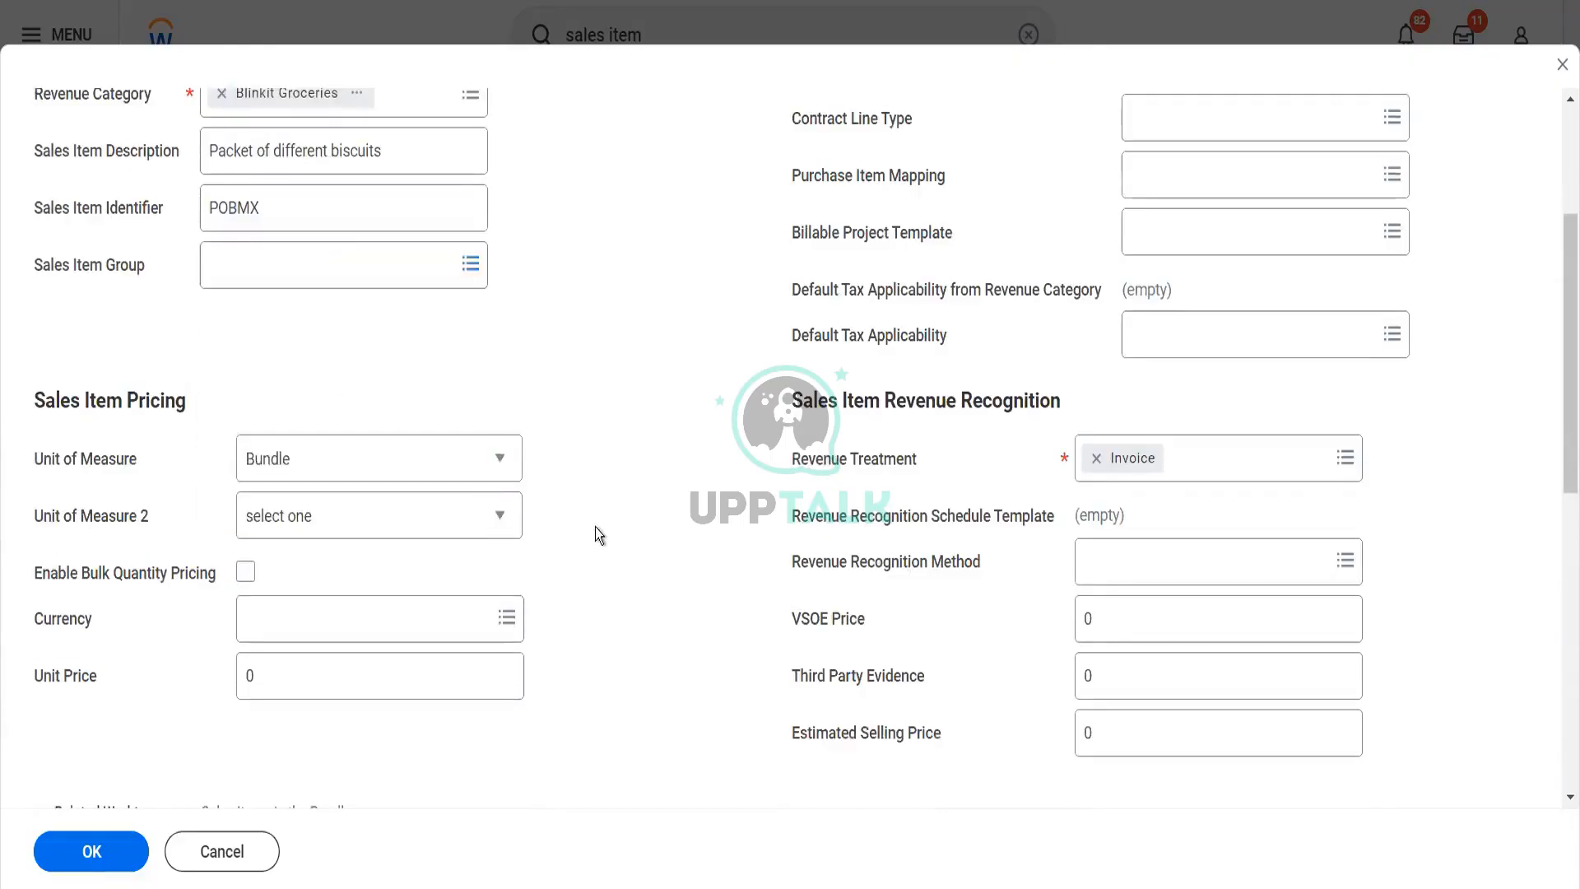
Set the Currency for the Pack of Biscuits item to USD
{"action": "scroll", "coordinate": [595, 527], "scroll_direction": "down", "scroll_amount": 3}
{"action": "left_click", "coordinate": [346, 390]}
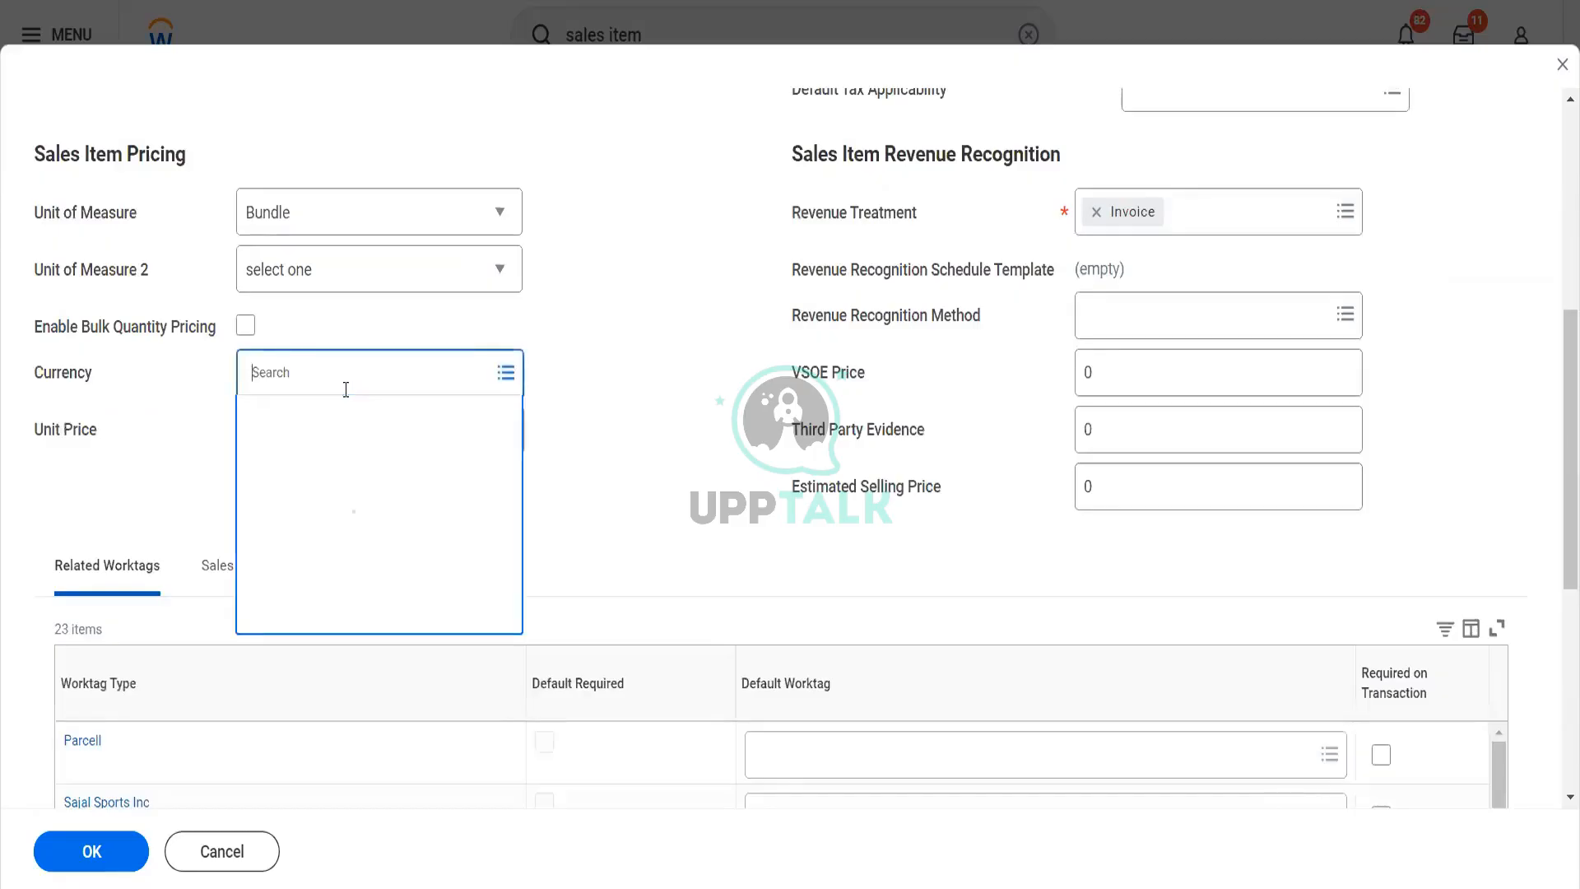
{"action": "type", "text": "USD"}
{"action": "key", "text": "Return"}
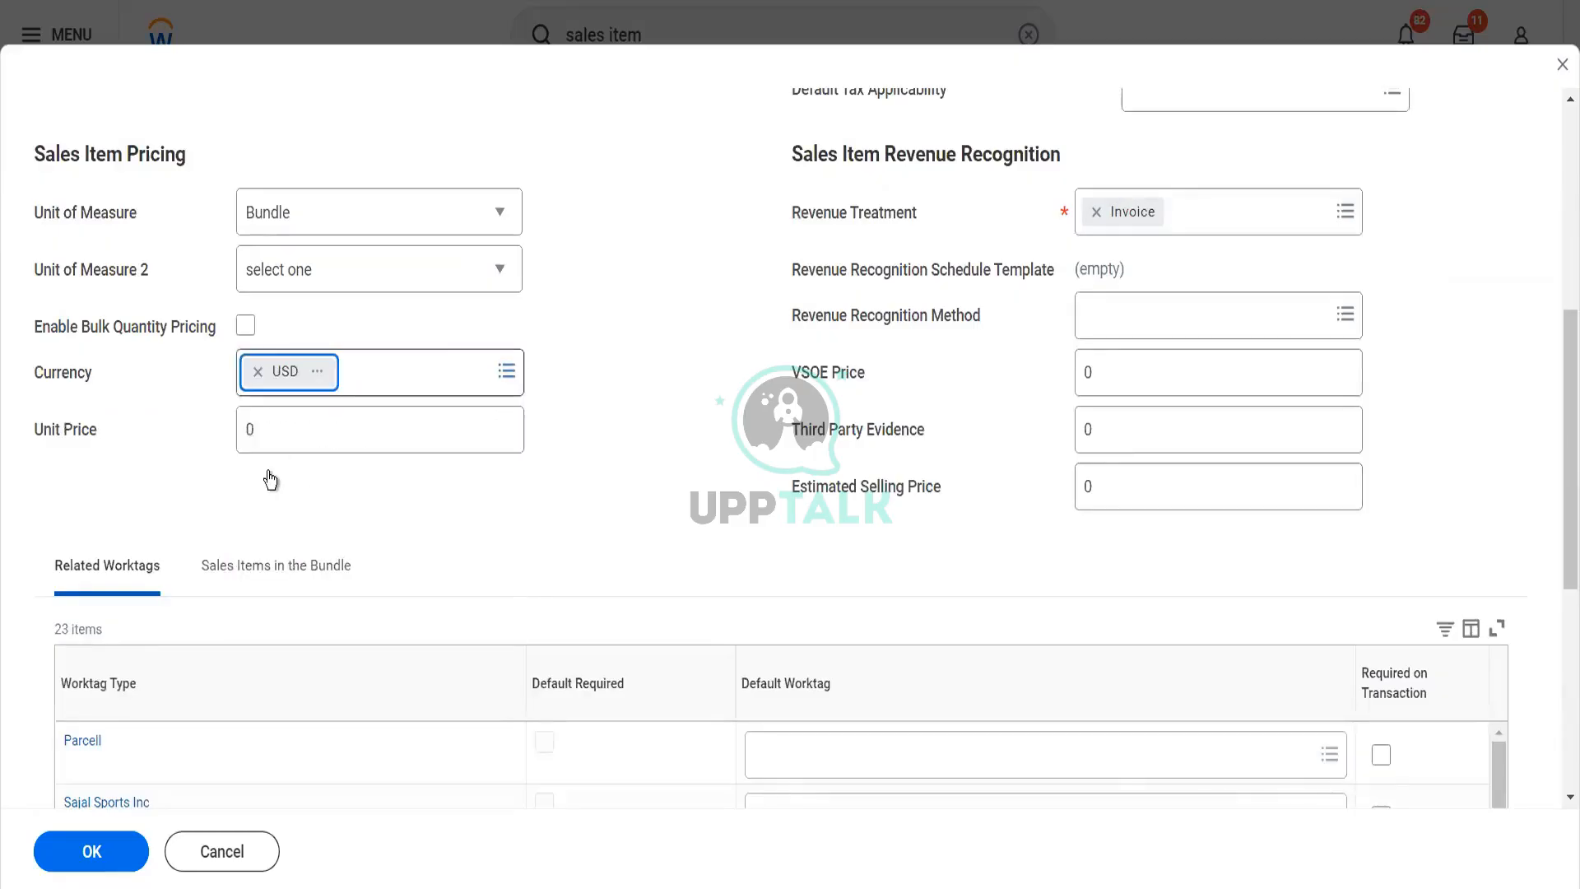
Set the Unit Price of the Pack of Biscuits item to 120 and save the sales item
{"action": "left_click_drag", "start_coordinate": [282, 429], "coordinate": [210, 418]}
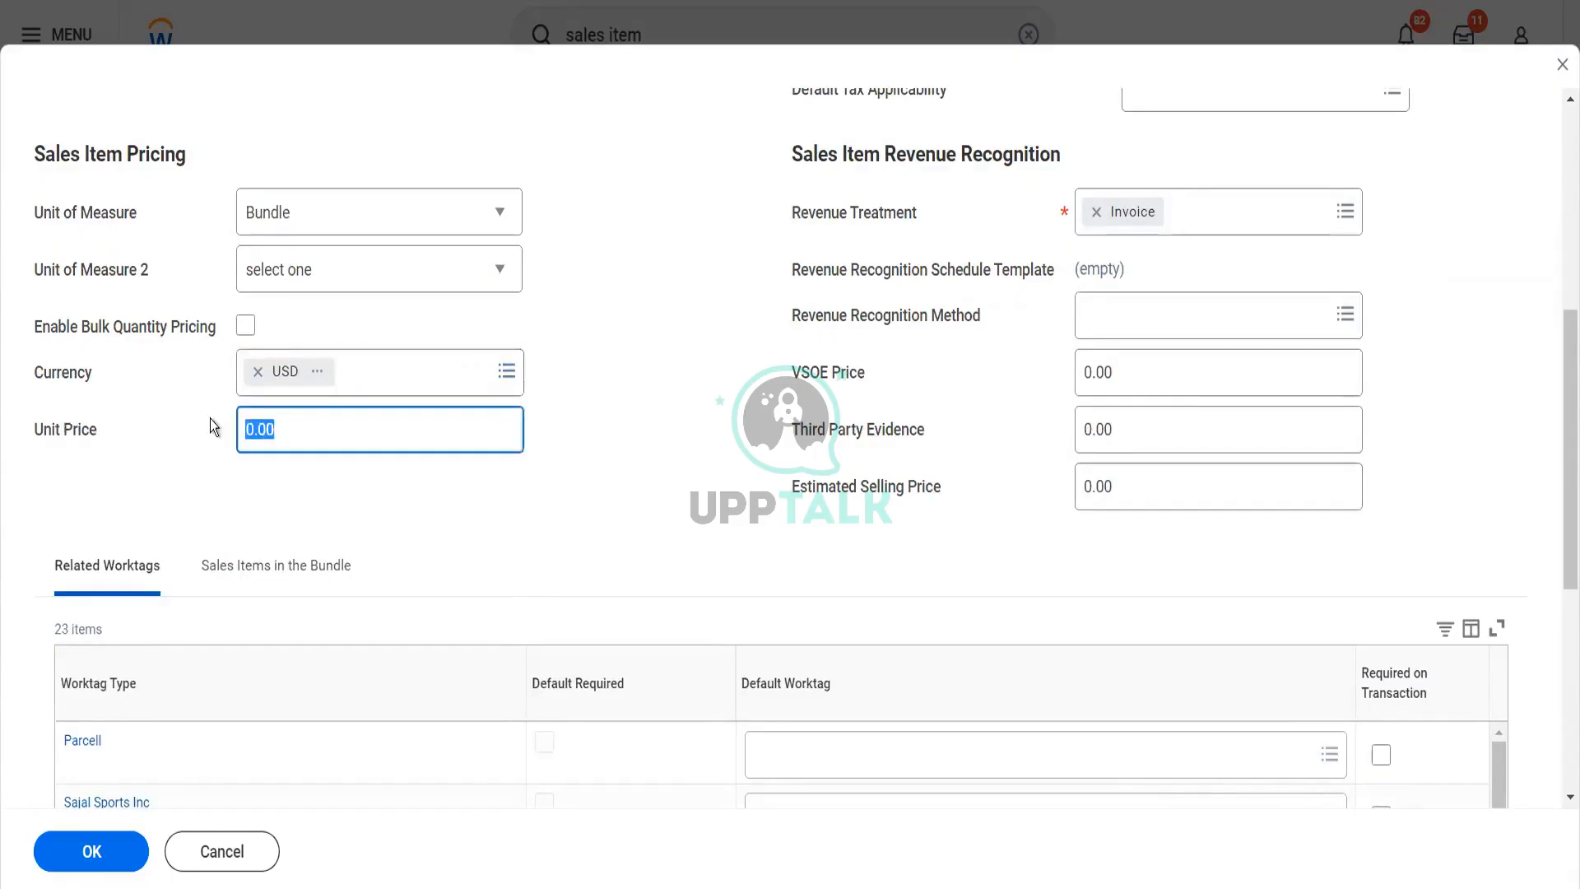
{"action": "type", "text": "120"}
{"action": "key", "text": "Tab"}
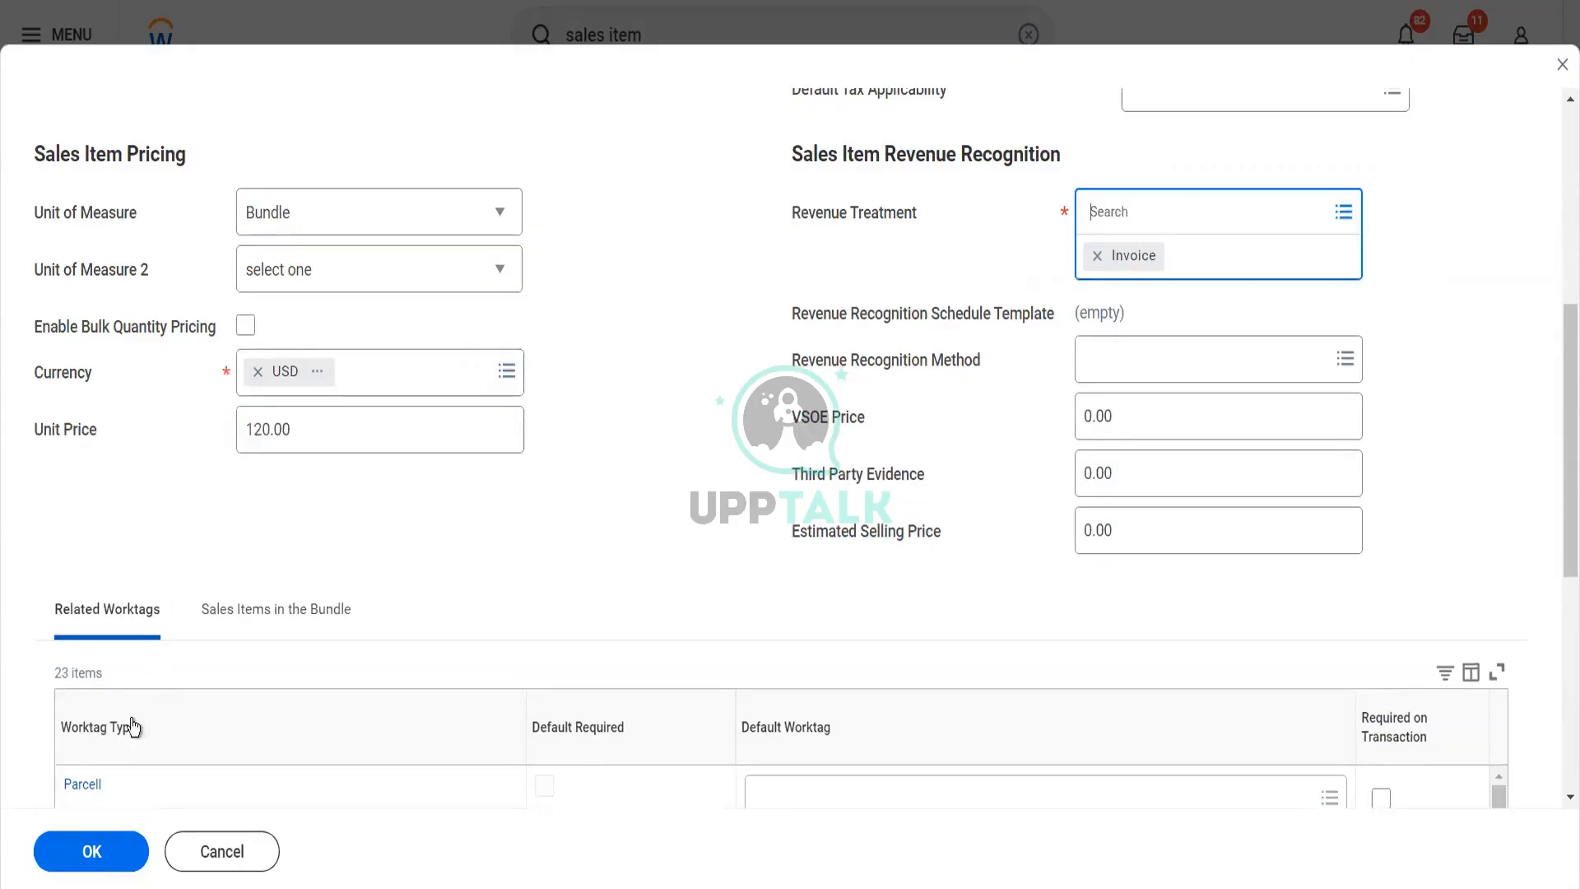
{"action": "left_click", "coordinate": [97, 848]}
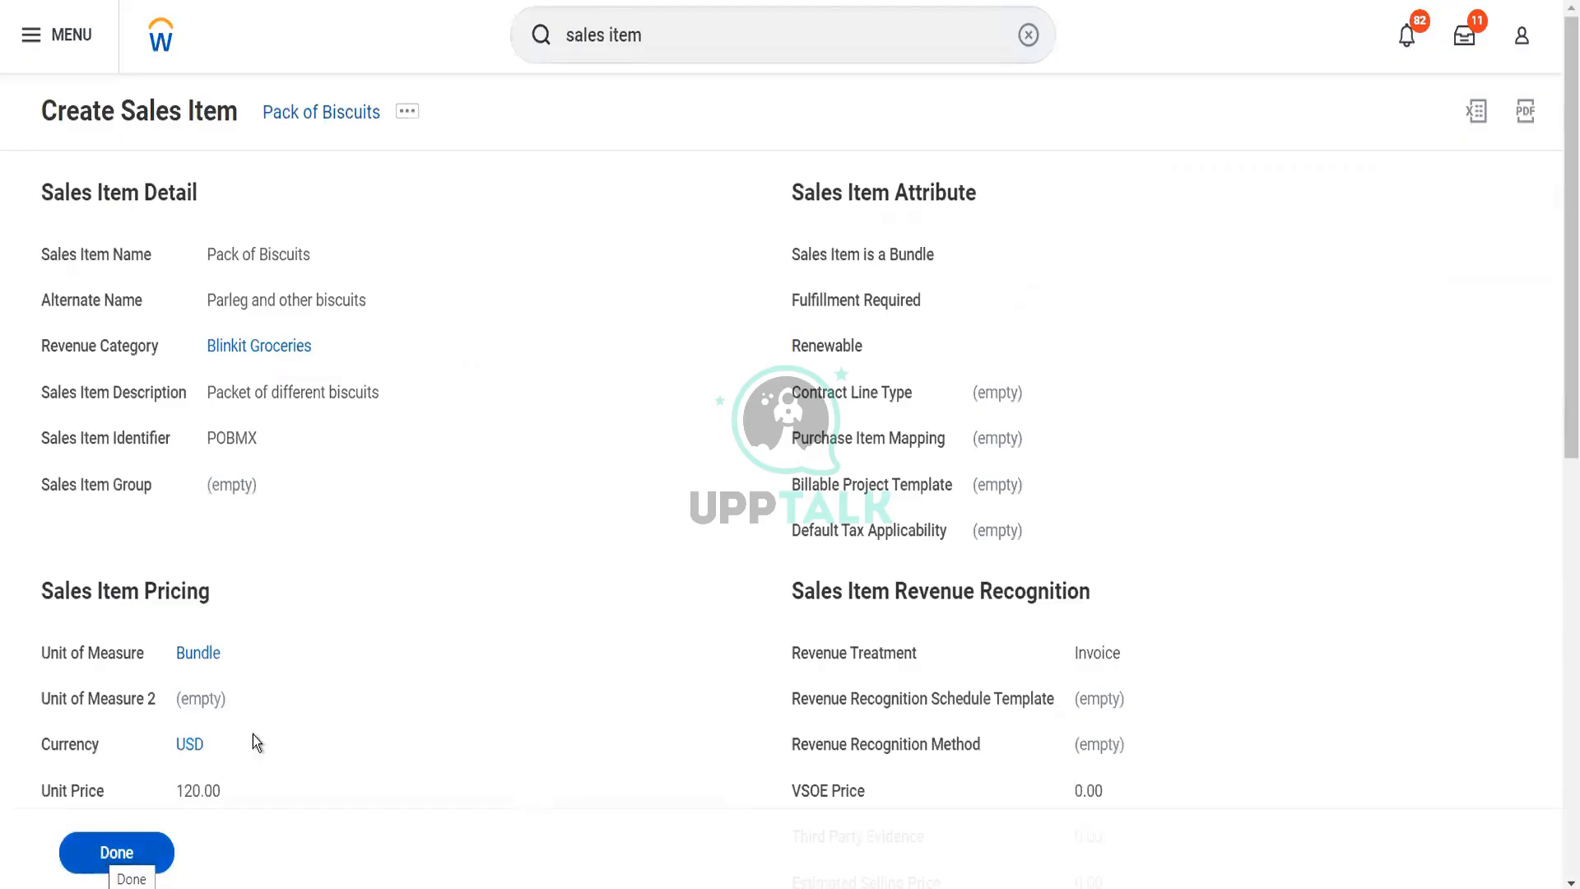
{"action": "scroll", "coordinate": [274, 724], "scroll_direction": "down", "scroll_amount": 8}
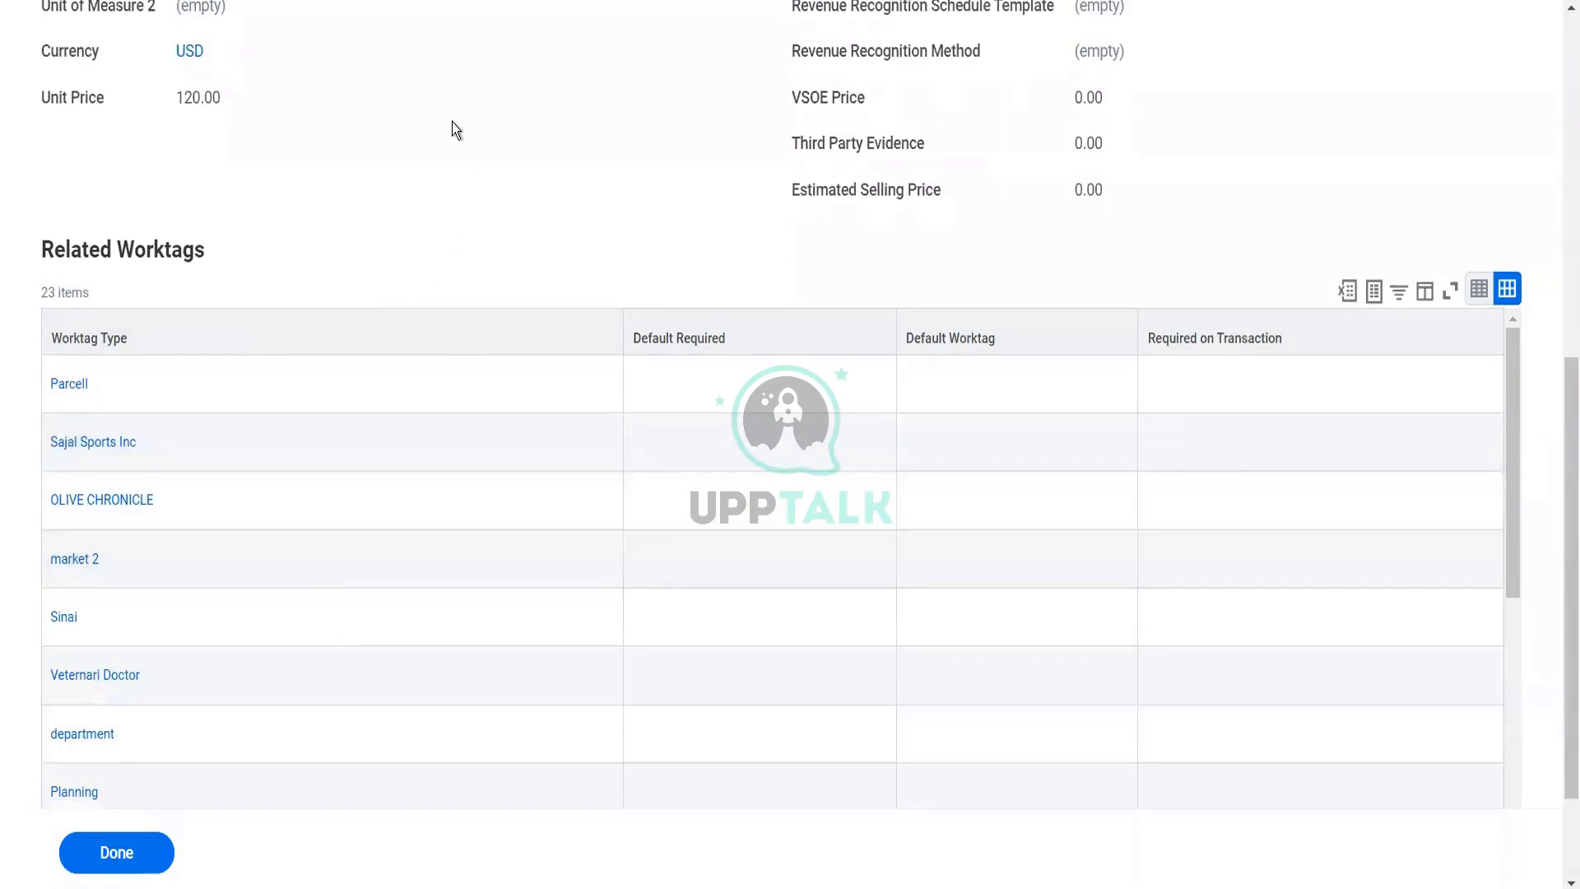
{"action": "scroll", "coordinate": [452, 122], "scroll_direction": "up", "scroll_amount": 8}
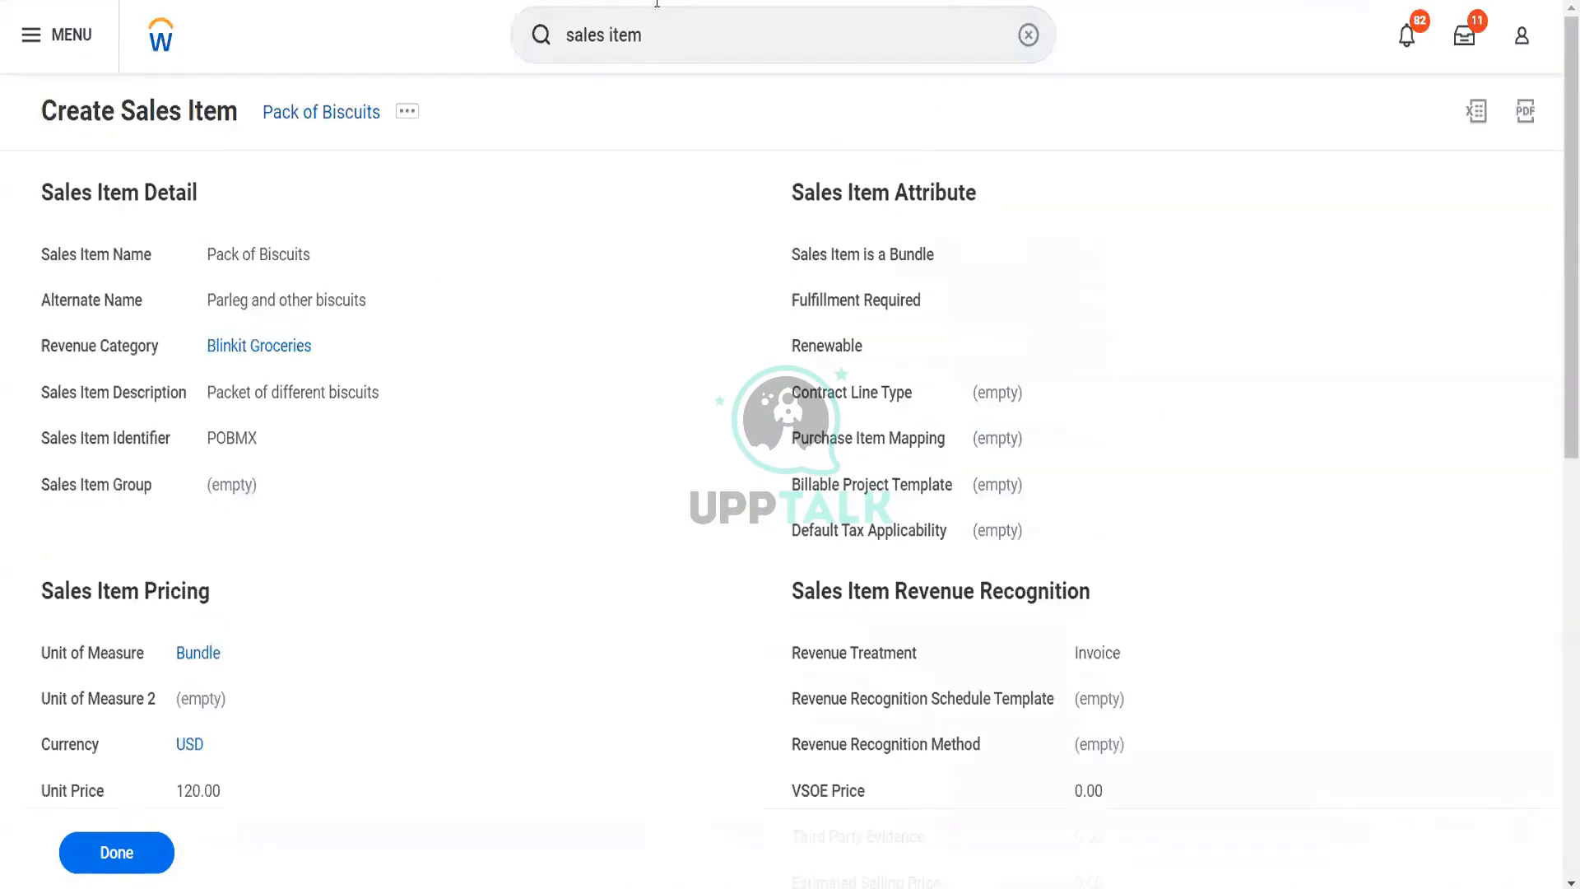
Search for "mai rela work usage" and open the Maintain Related Worktag Usage report
{"action": "left_click", "coordinate": [658, 45]}
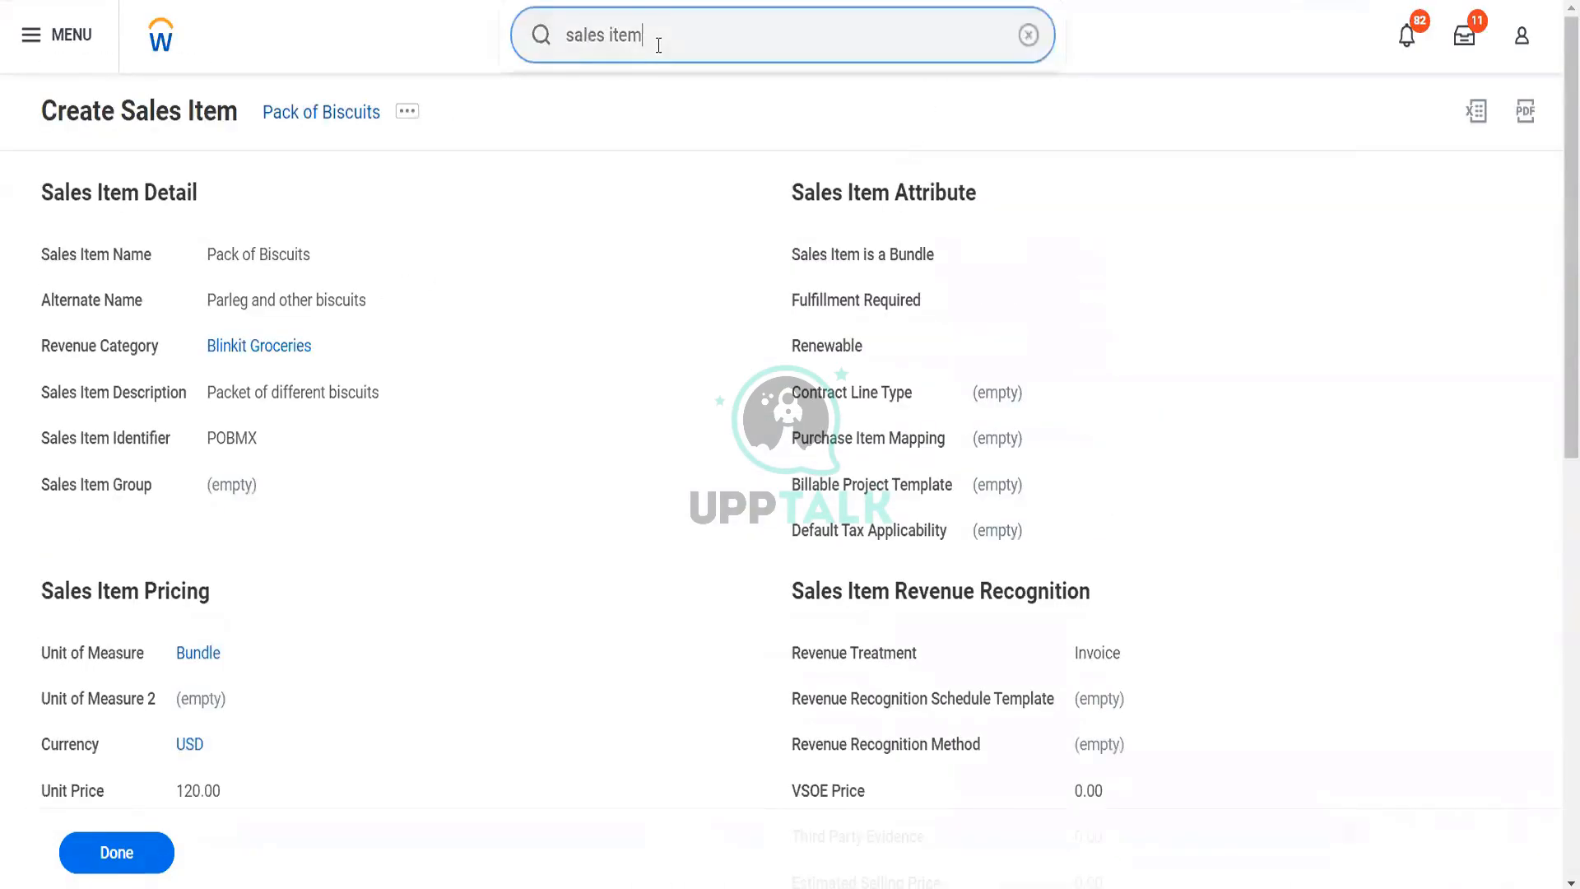
{"action": "left_click_drag", "start_coordinate": [657, 42], "coordinate": [542, 39]}
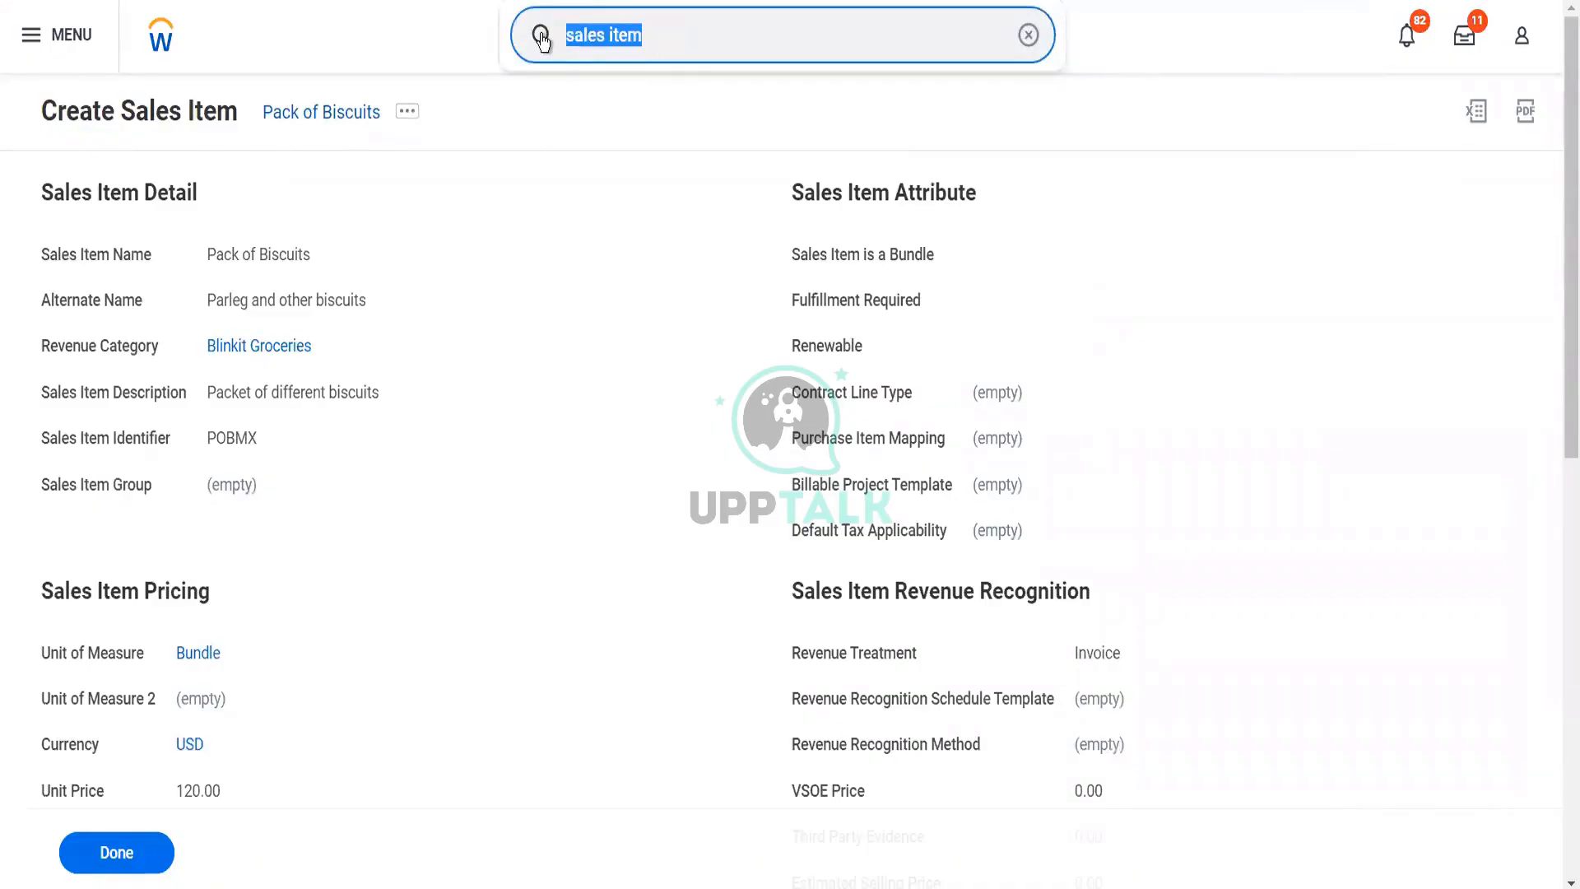
{"action": "type", "text": "mai rela"}
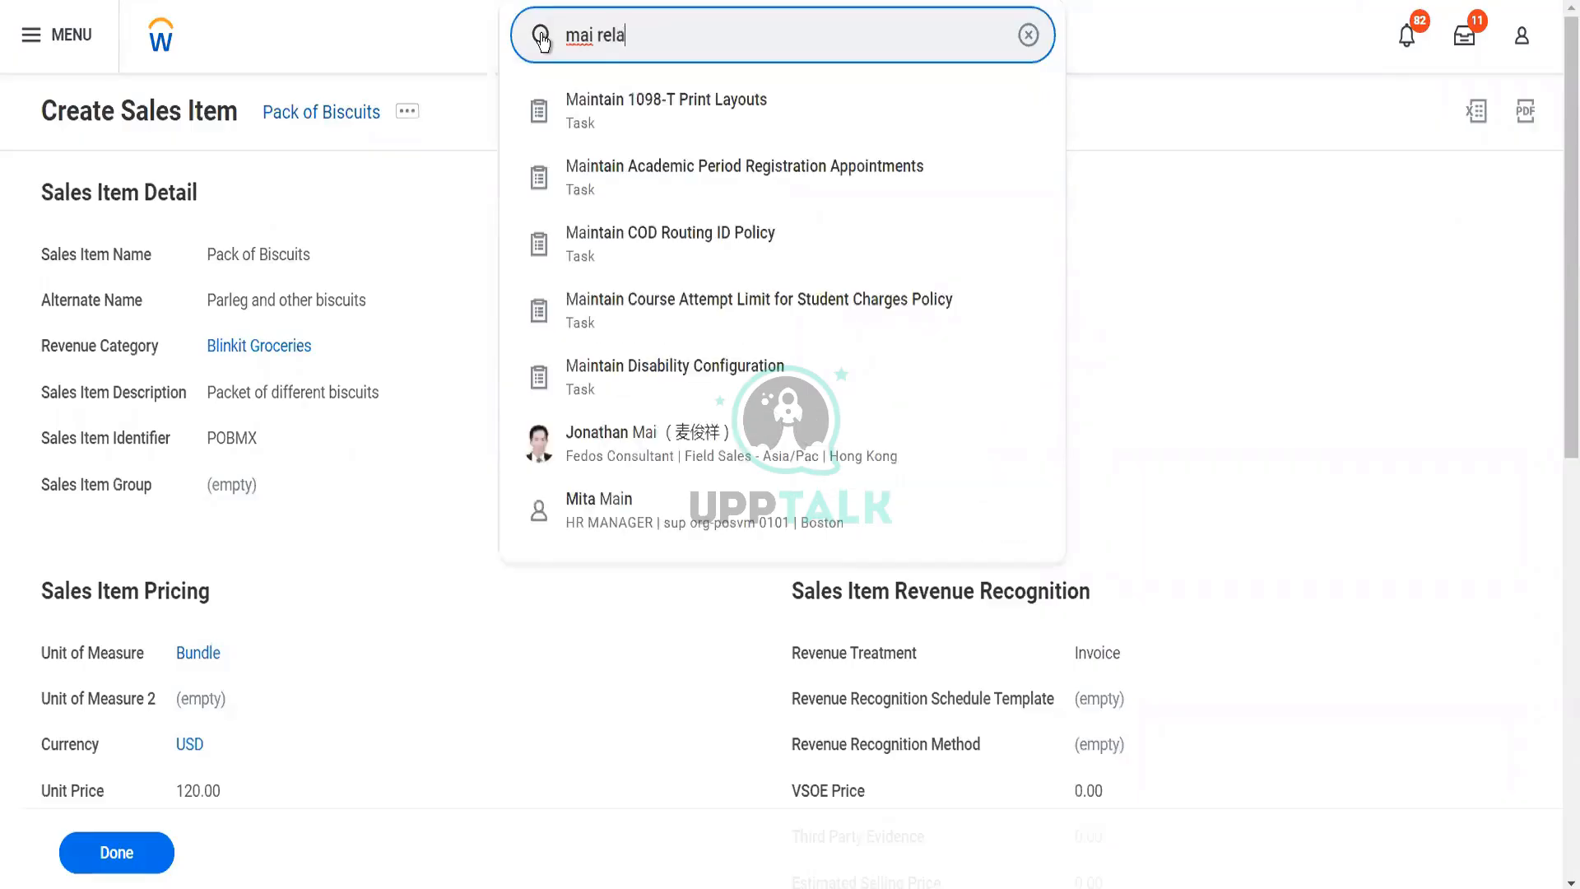
{"action": "type", "text": " work usa"}
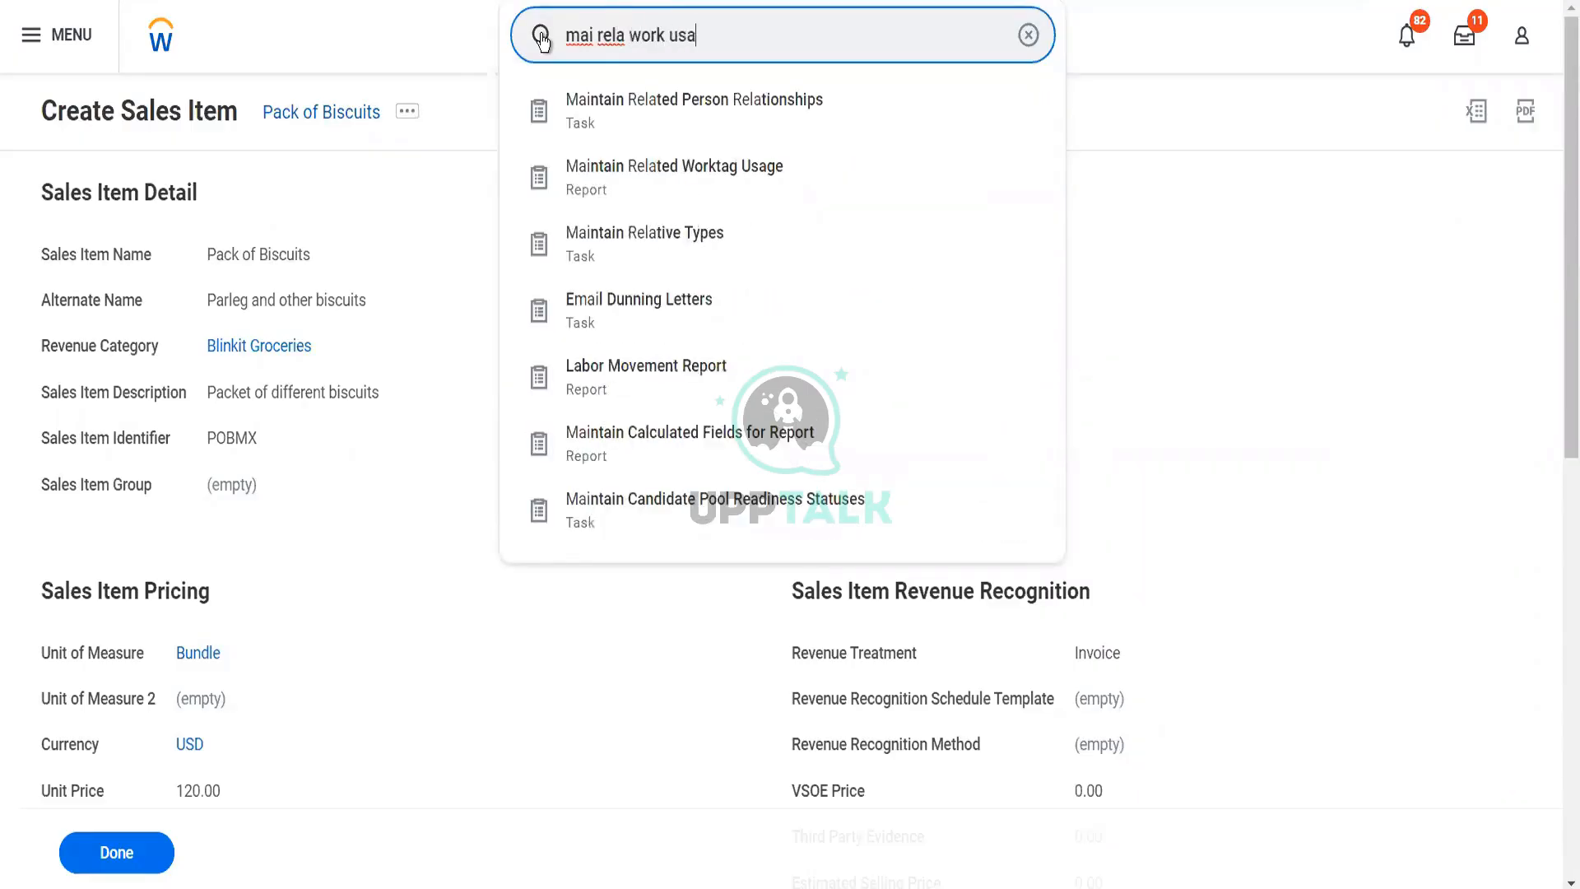
{"action": "type", "text": "ge"}
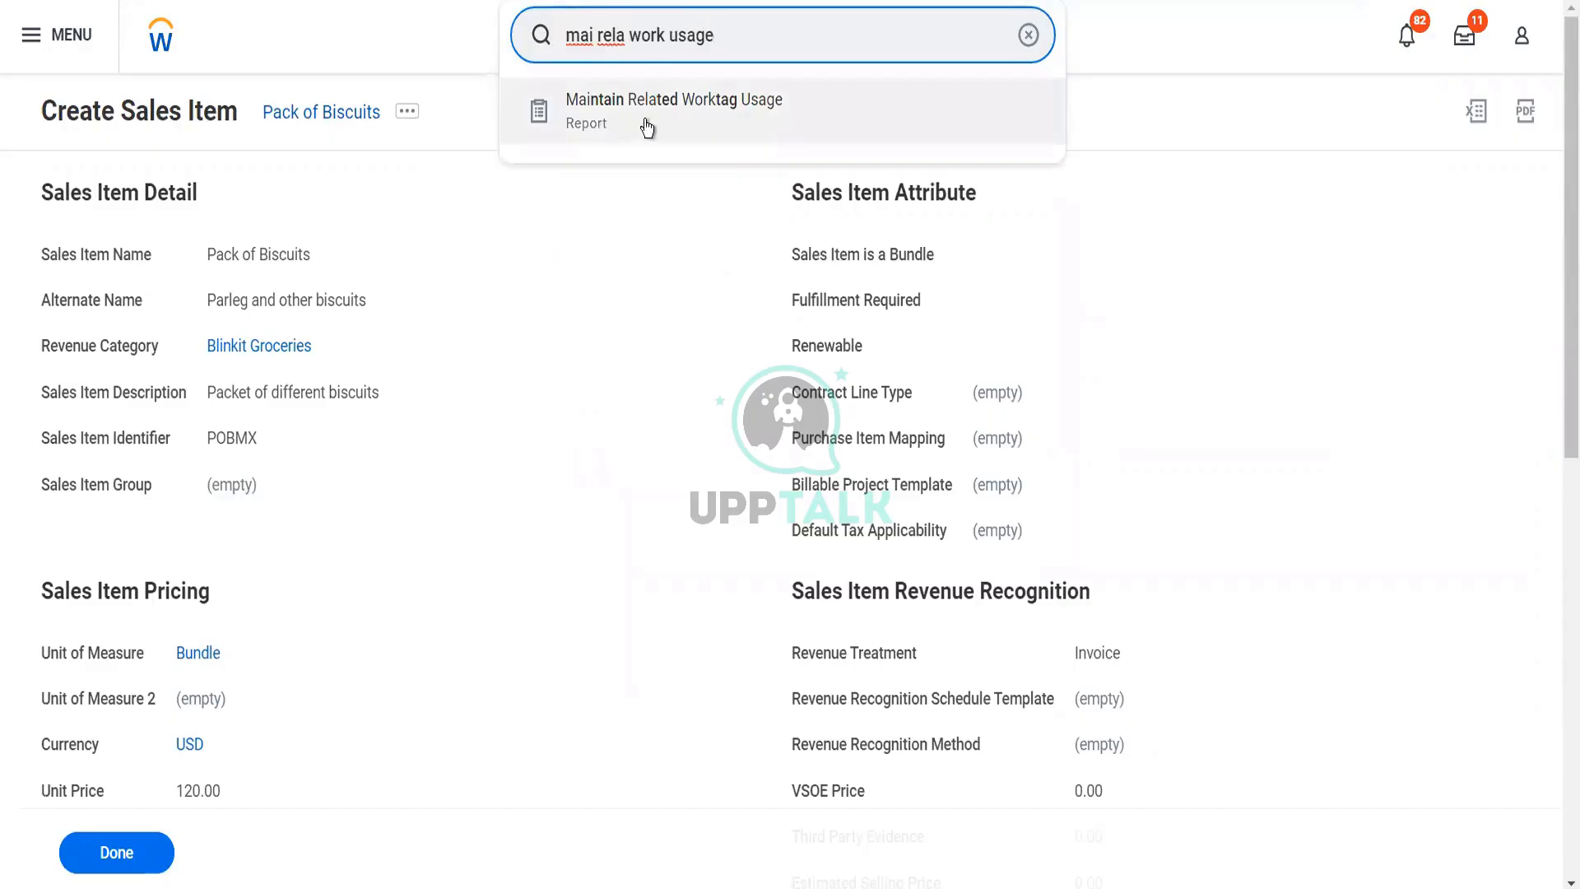
{"action": "left_click", "coordinate": [645, 121]}
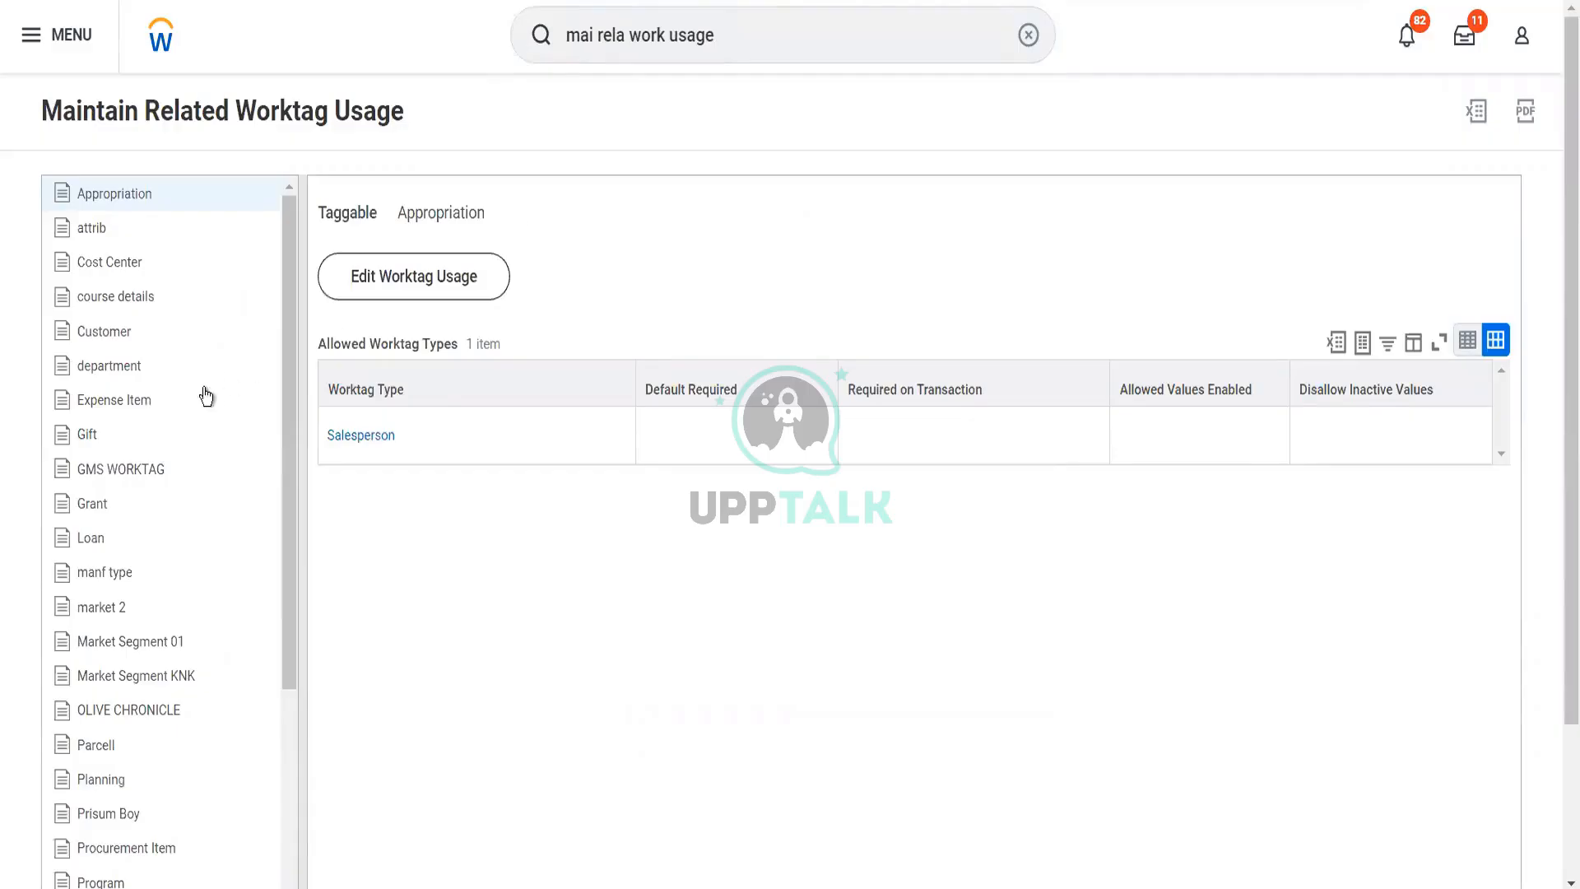
Edit the Cost Center worktag usage, removing the course details, Training center 1409 and Salesperson worktag types
{"action": "left_click", "coordinate": [209, 326]}
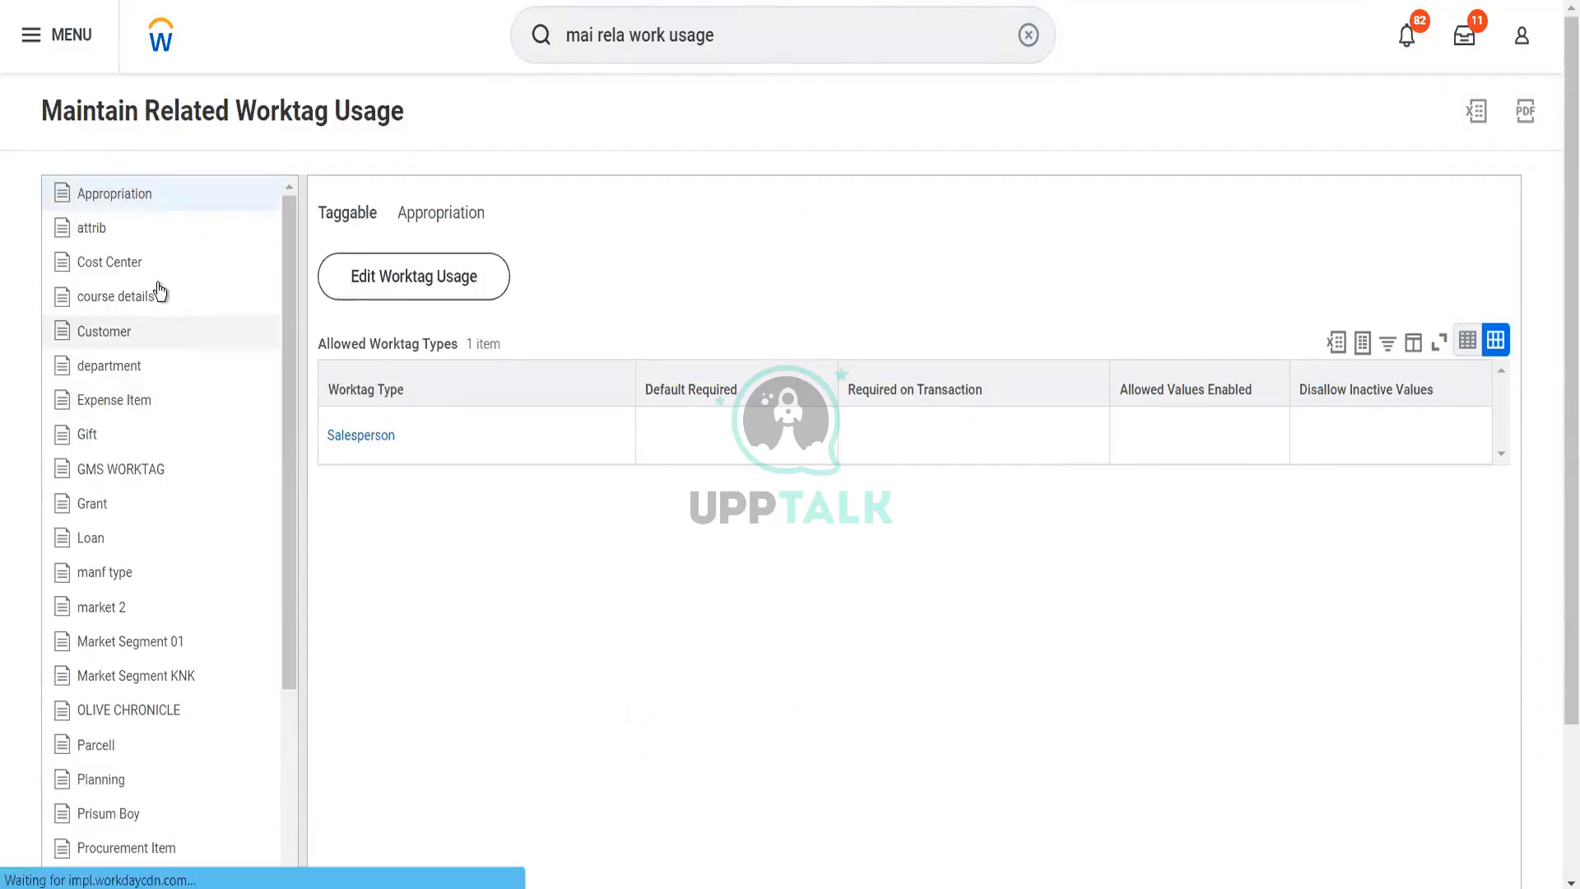
{"action": "left_click", "coordinate": [222, 268]}
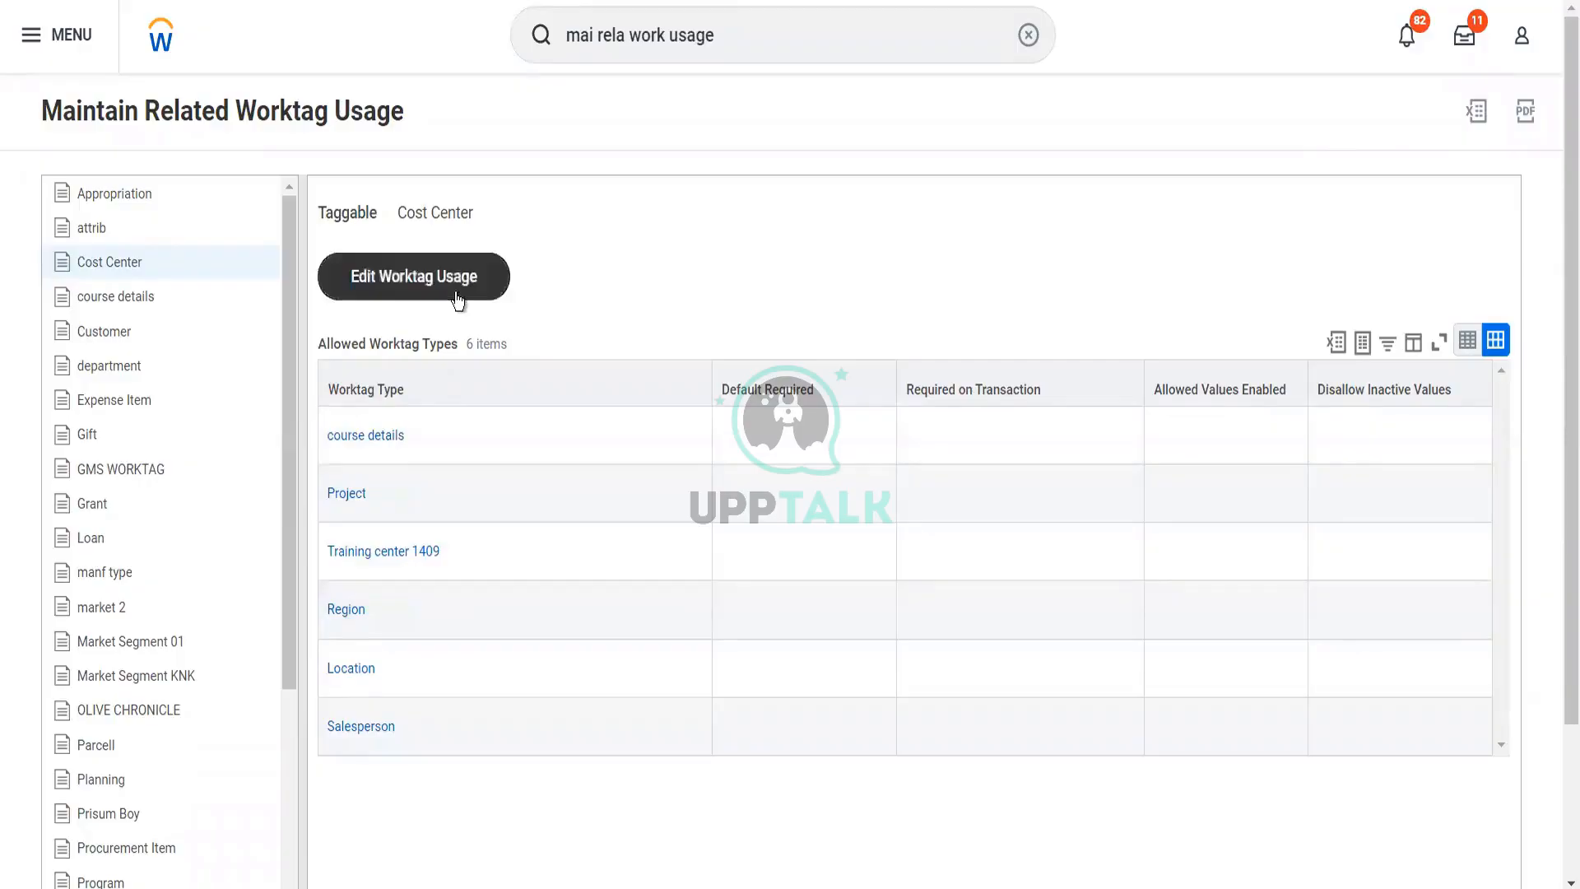
{"action": "left_click", "coordinate": [459, 302]}
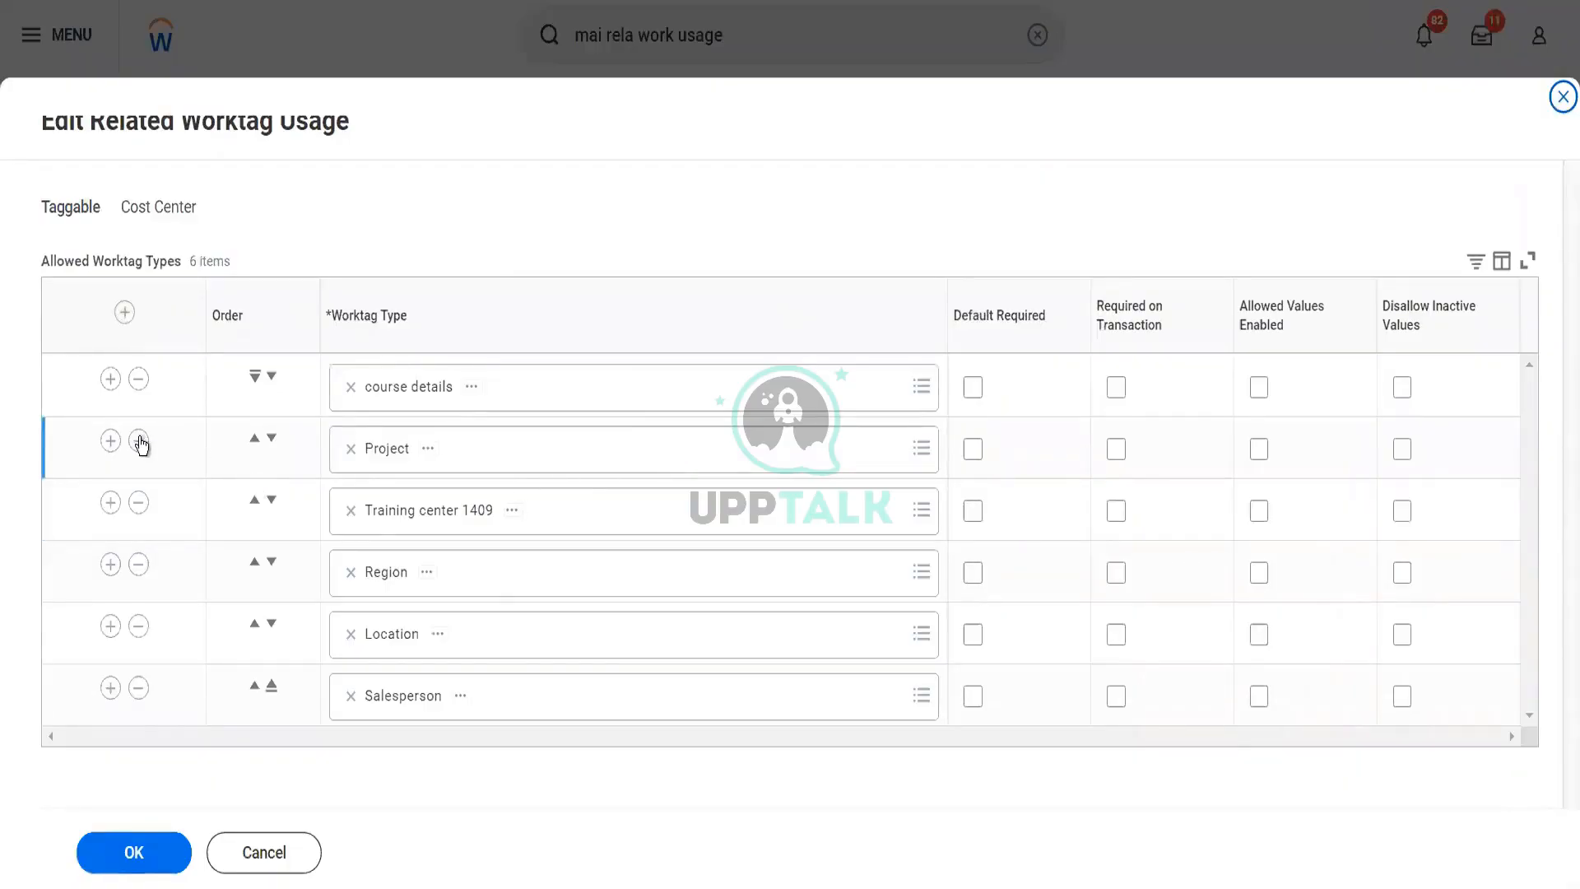
{"action": "left_click", "coordinate": [138, 379]}
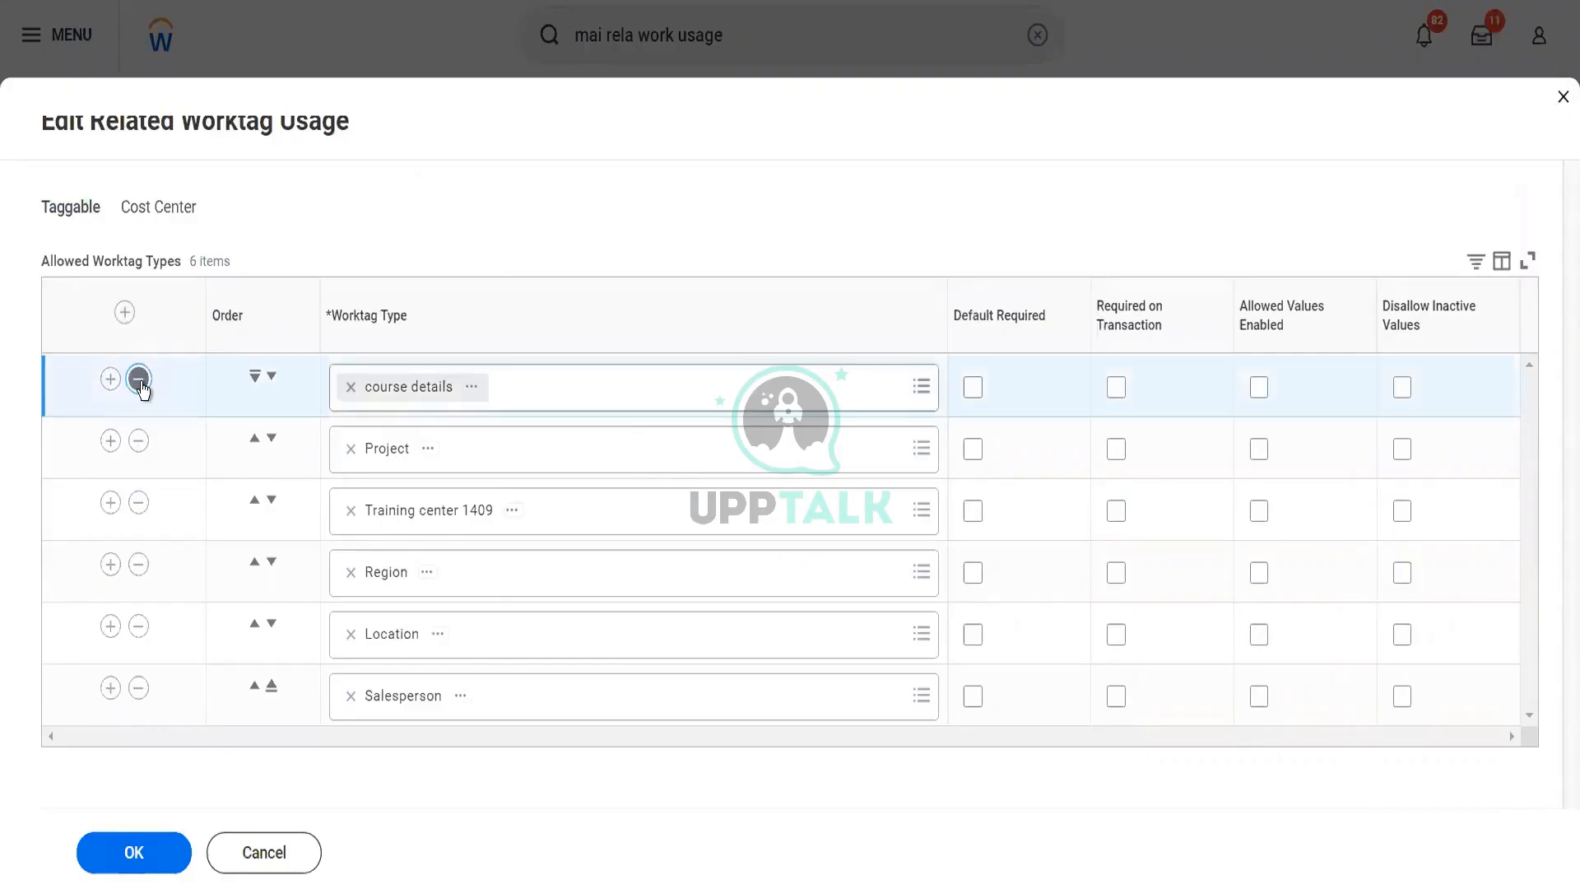
{"action": "left_click", "coordinate": [138, 442]}
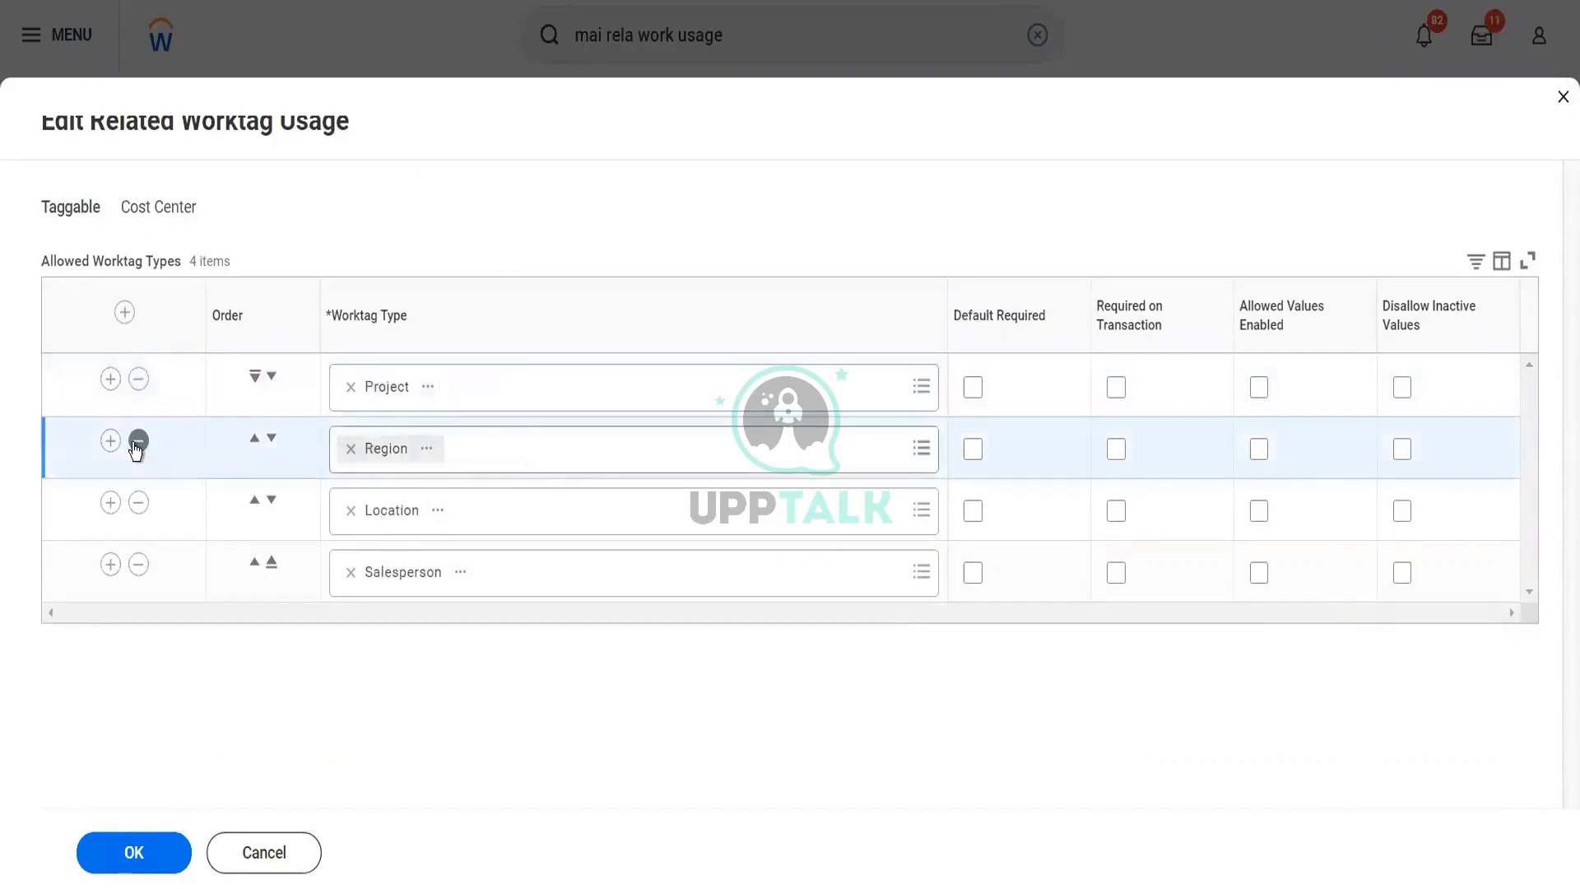
{"action": "left_click", "coordinate": [139, 566]}
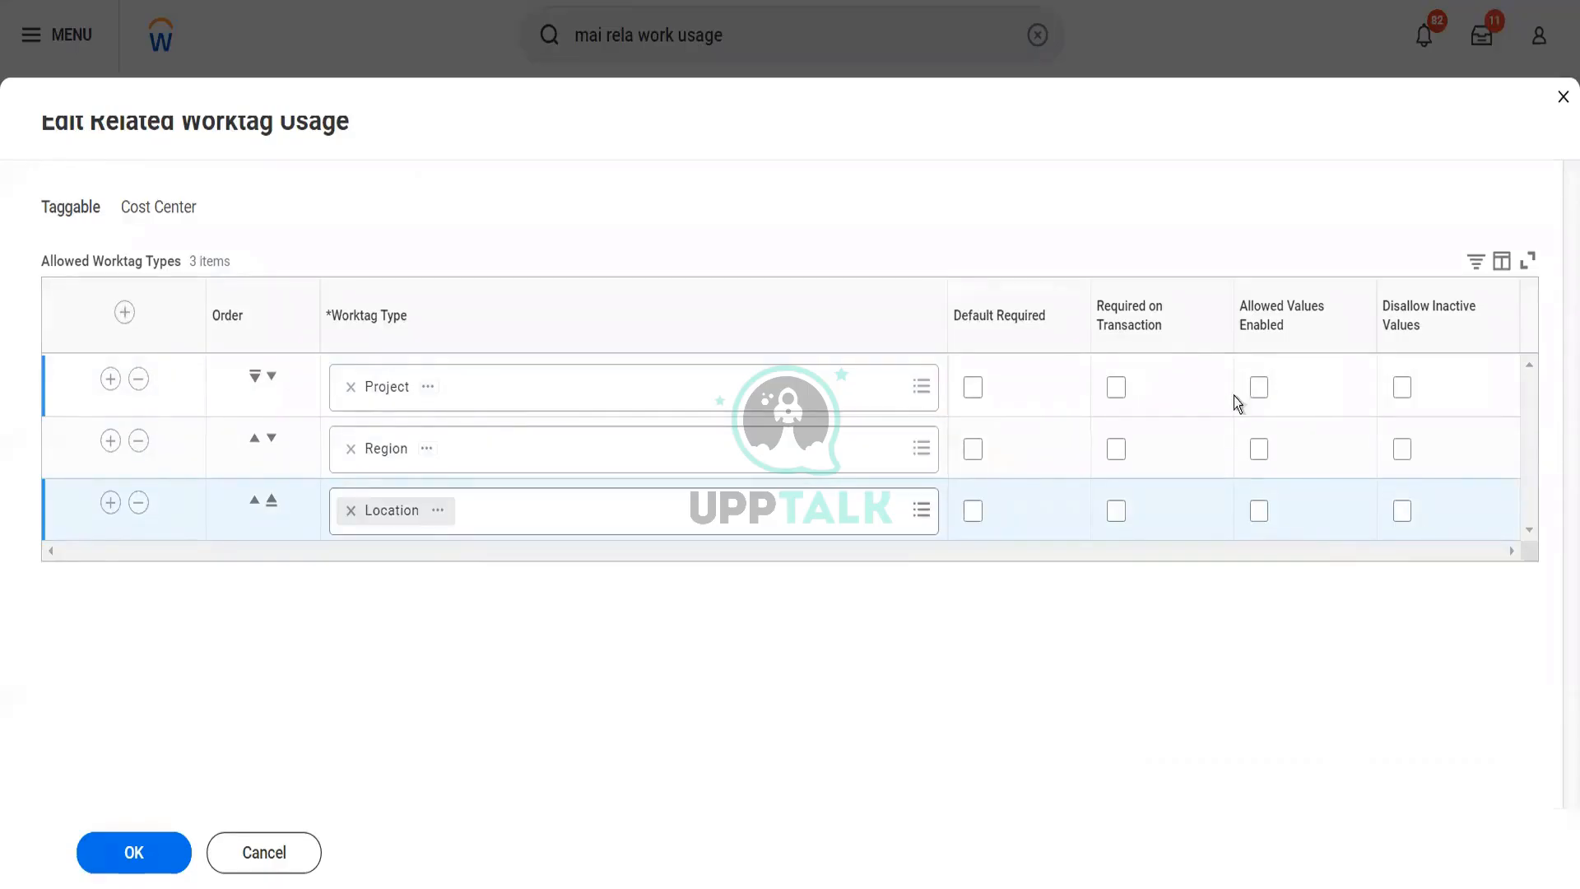
Enable Default Required for the Region worktag type only, leaving it off for Project
{"action": "left_click", "coordinate": [974, 388]}
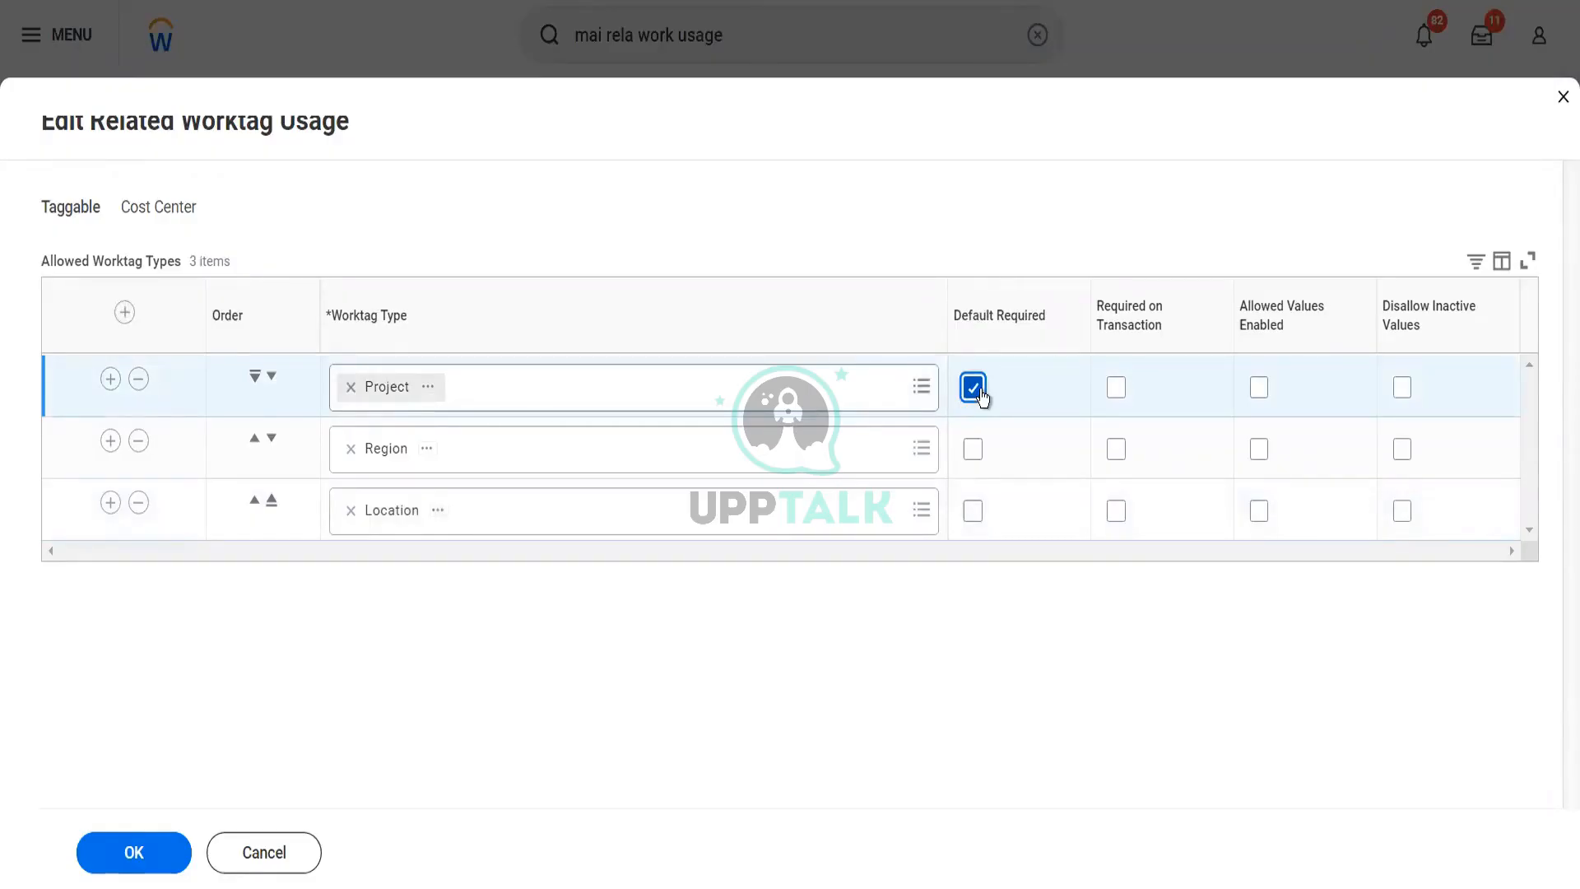
{"action": "left_click", "coordinate": [978, 391]}
{"action": "left_click", "coordinate": [976, 452]}
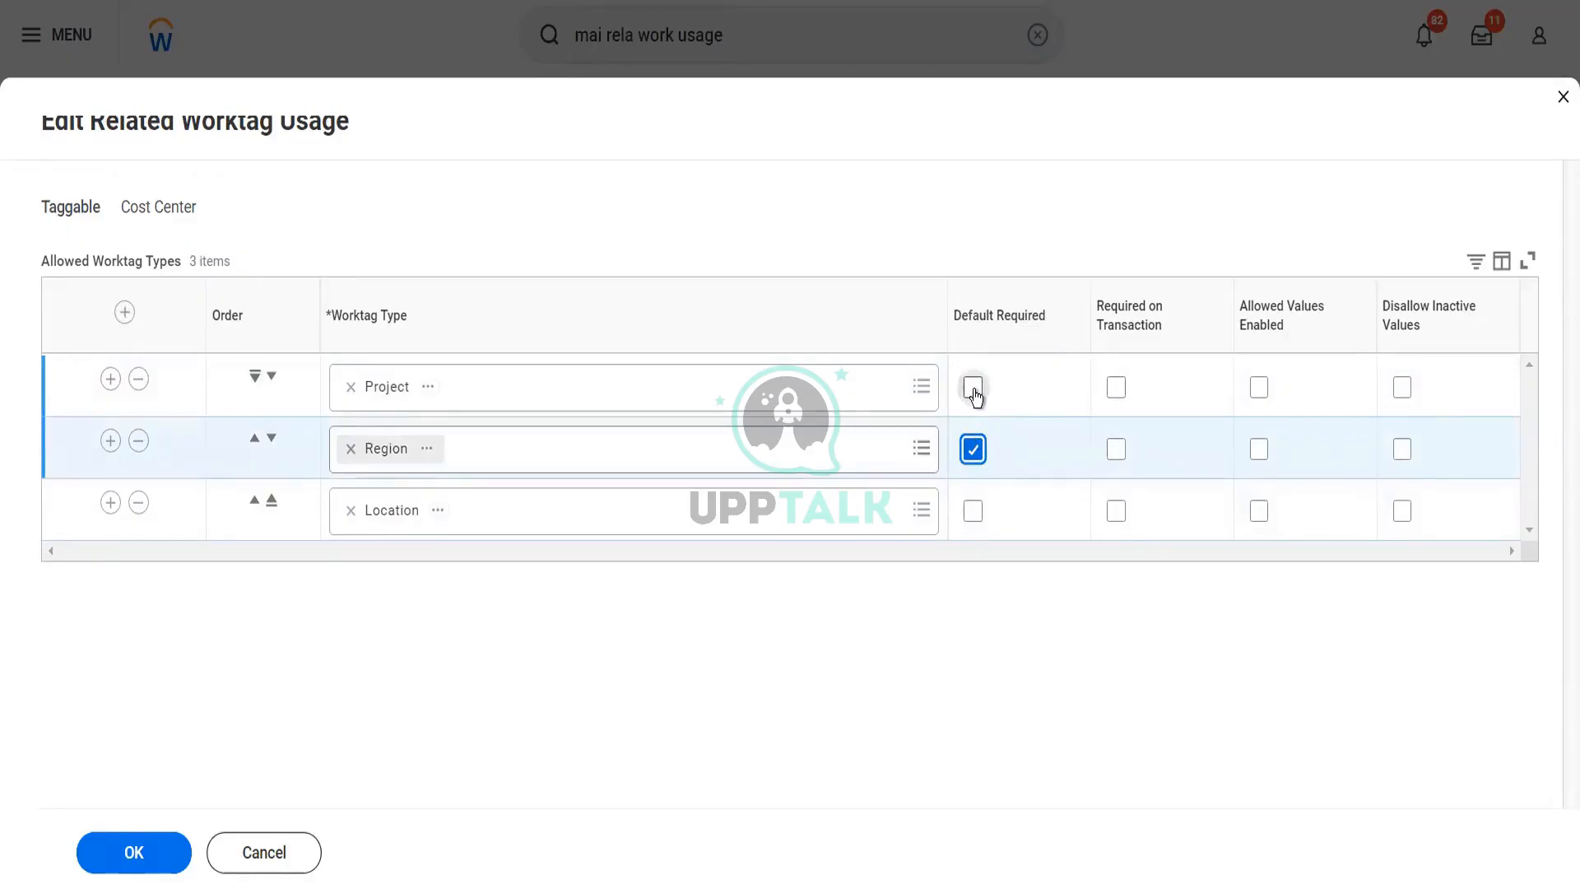
{"action": "mouse_move", "coordinate": [973, 389]}
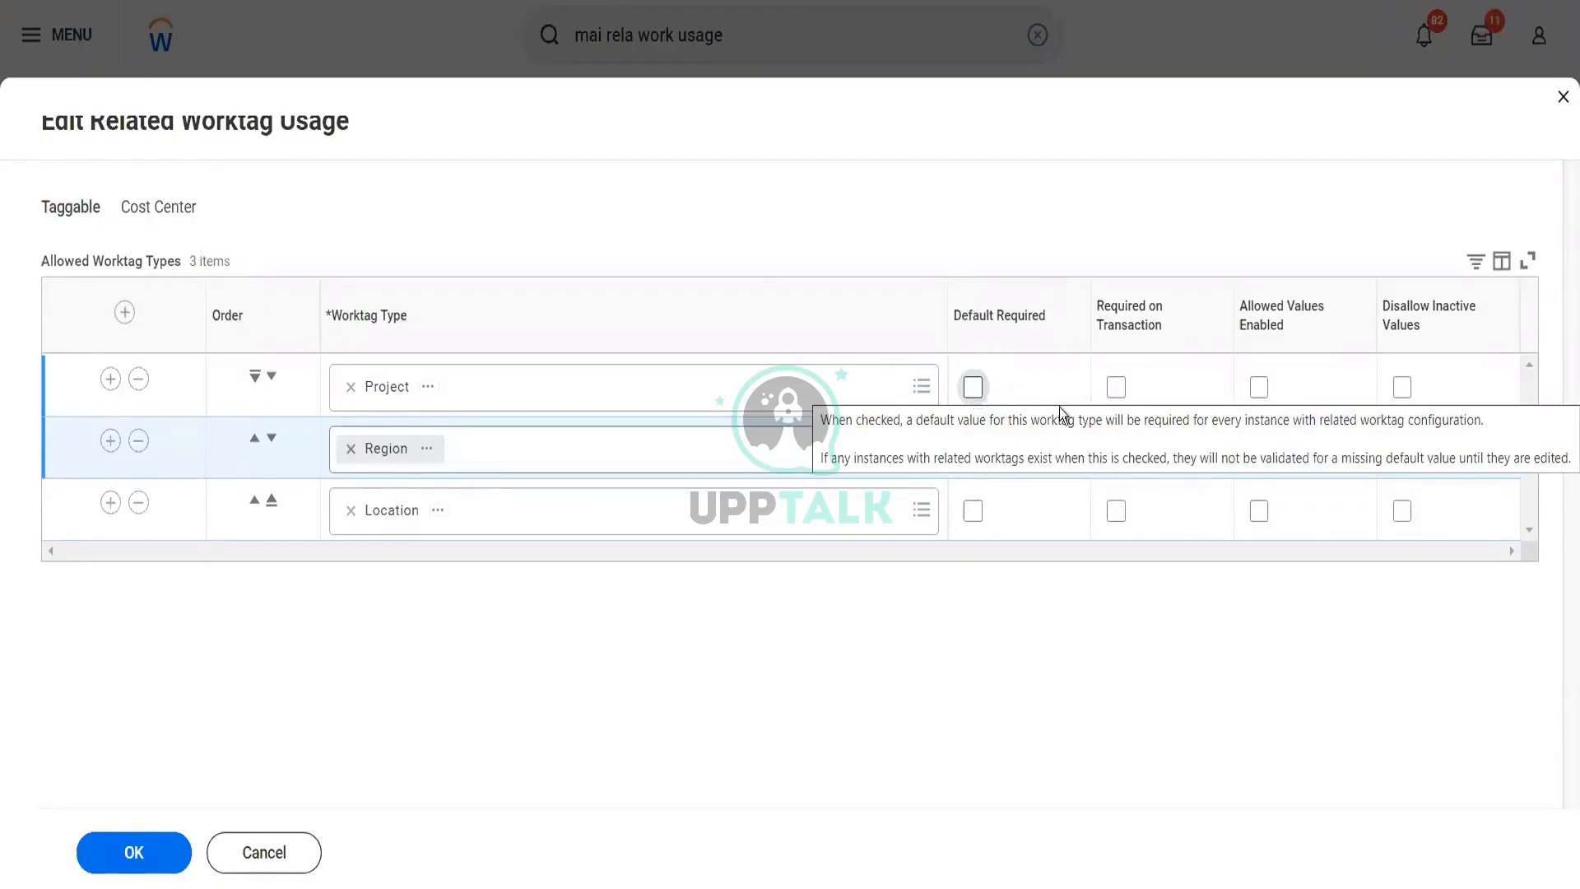
{"action": "left_click", "coordinate": [973, 450]}
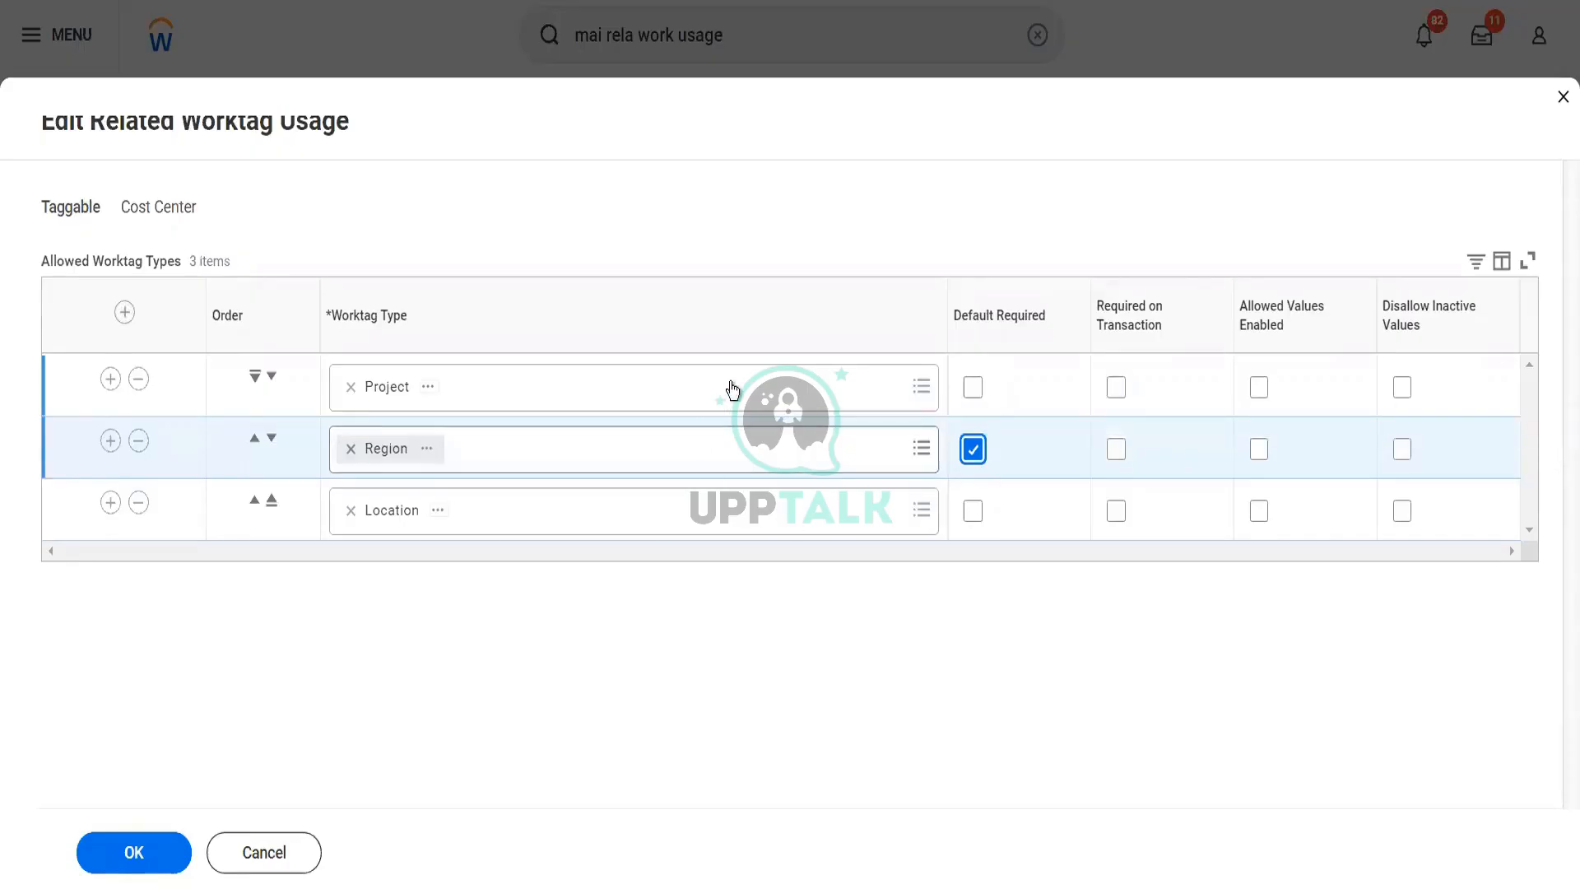
Enable Required on Transaction, Allowed Values Enabled and Disallow Inactive Values for the Project worktag type, and save the Cost Center worktag usage
{"action": "left_click", "coordinate": [1120, 391]}
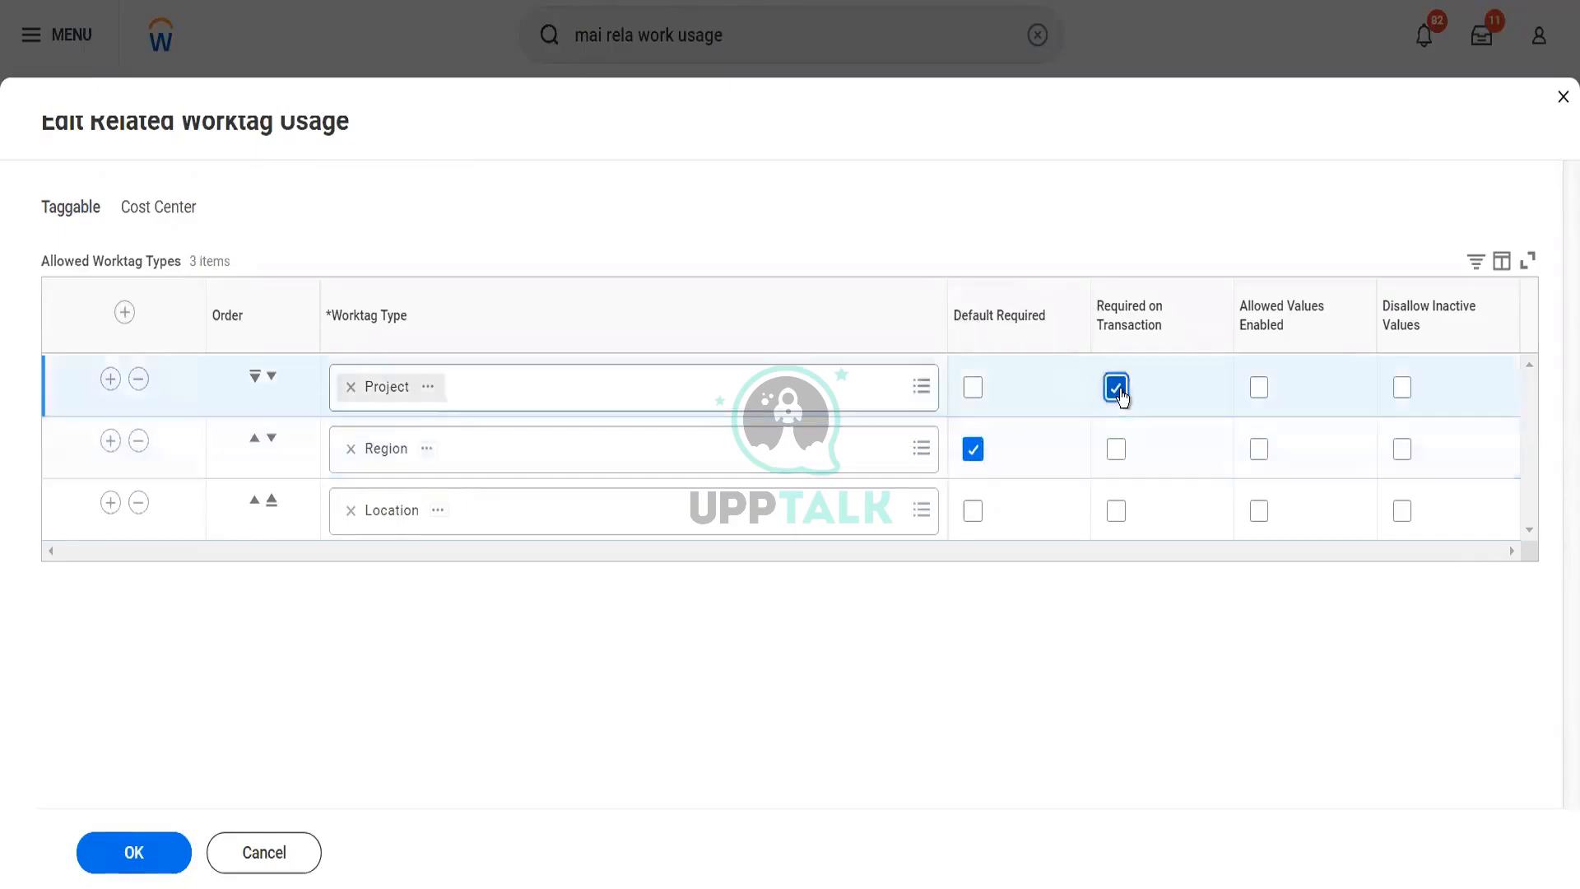
{"action": "left_click", "coordinate": [1259, 387]}
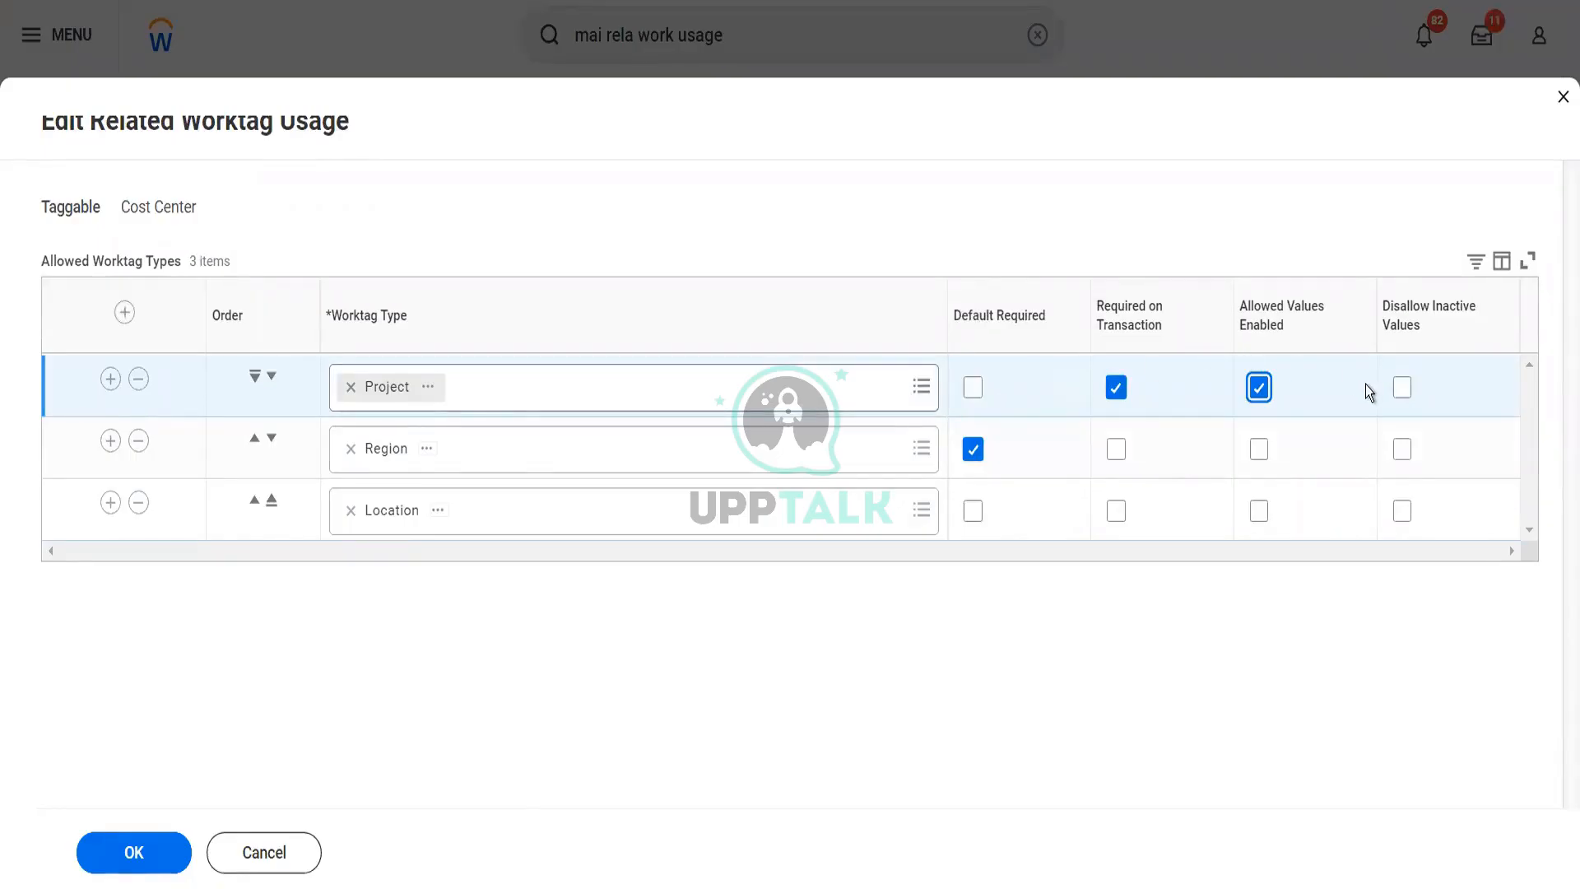
{"action": "mouse_move", "coordinate": [1404, 393]}
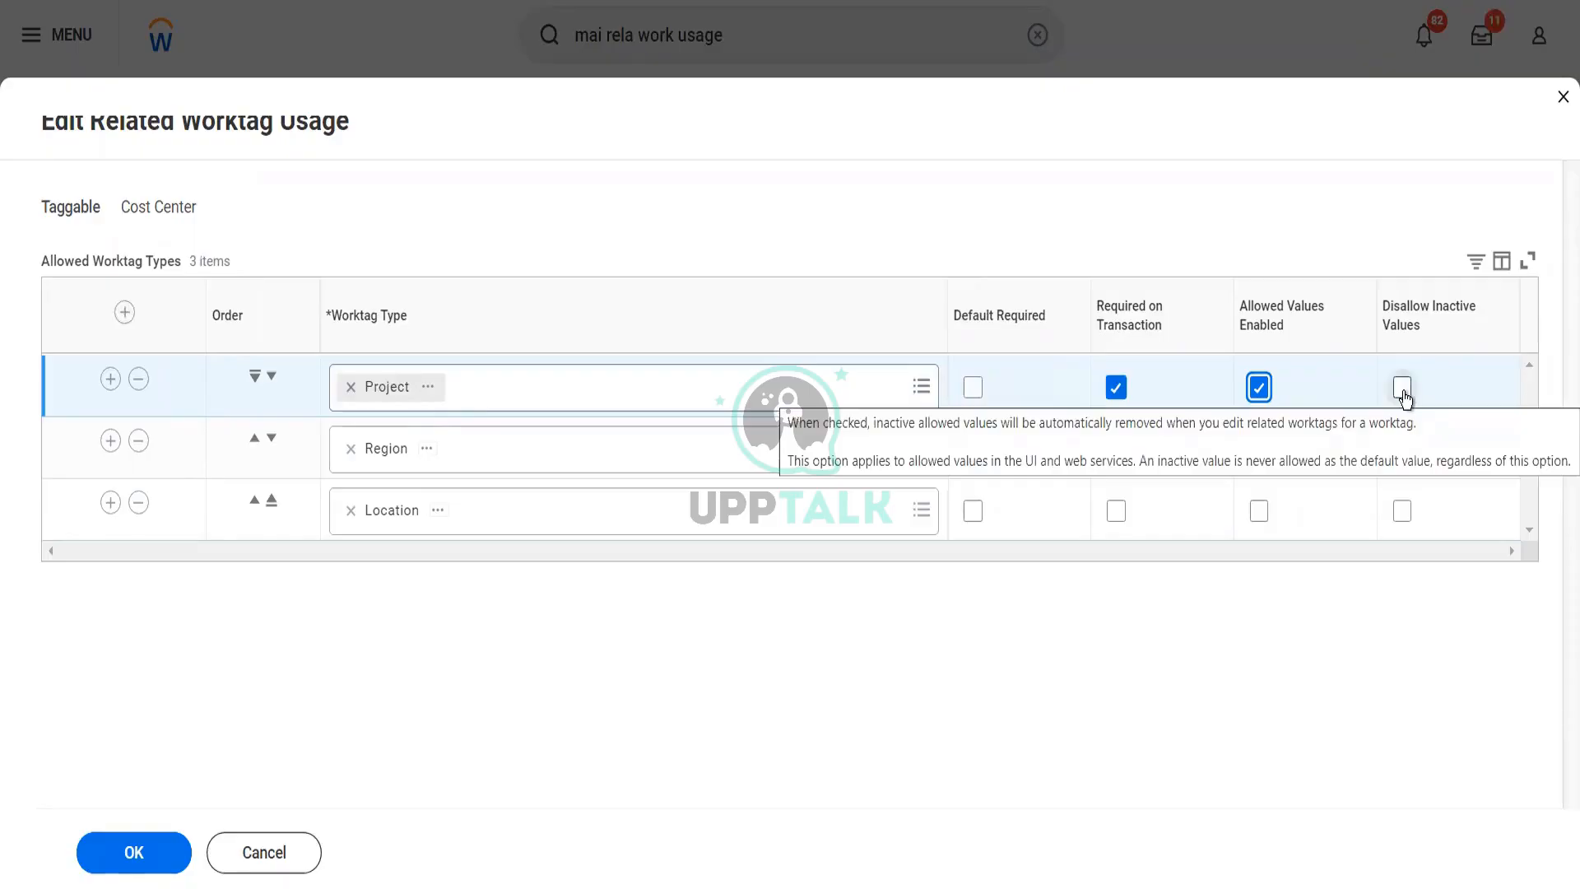
{"action": "left_click", "coordinate": [1403, 394]}
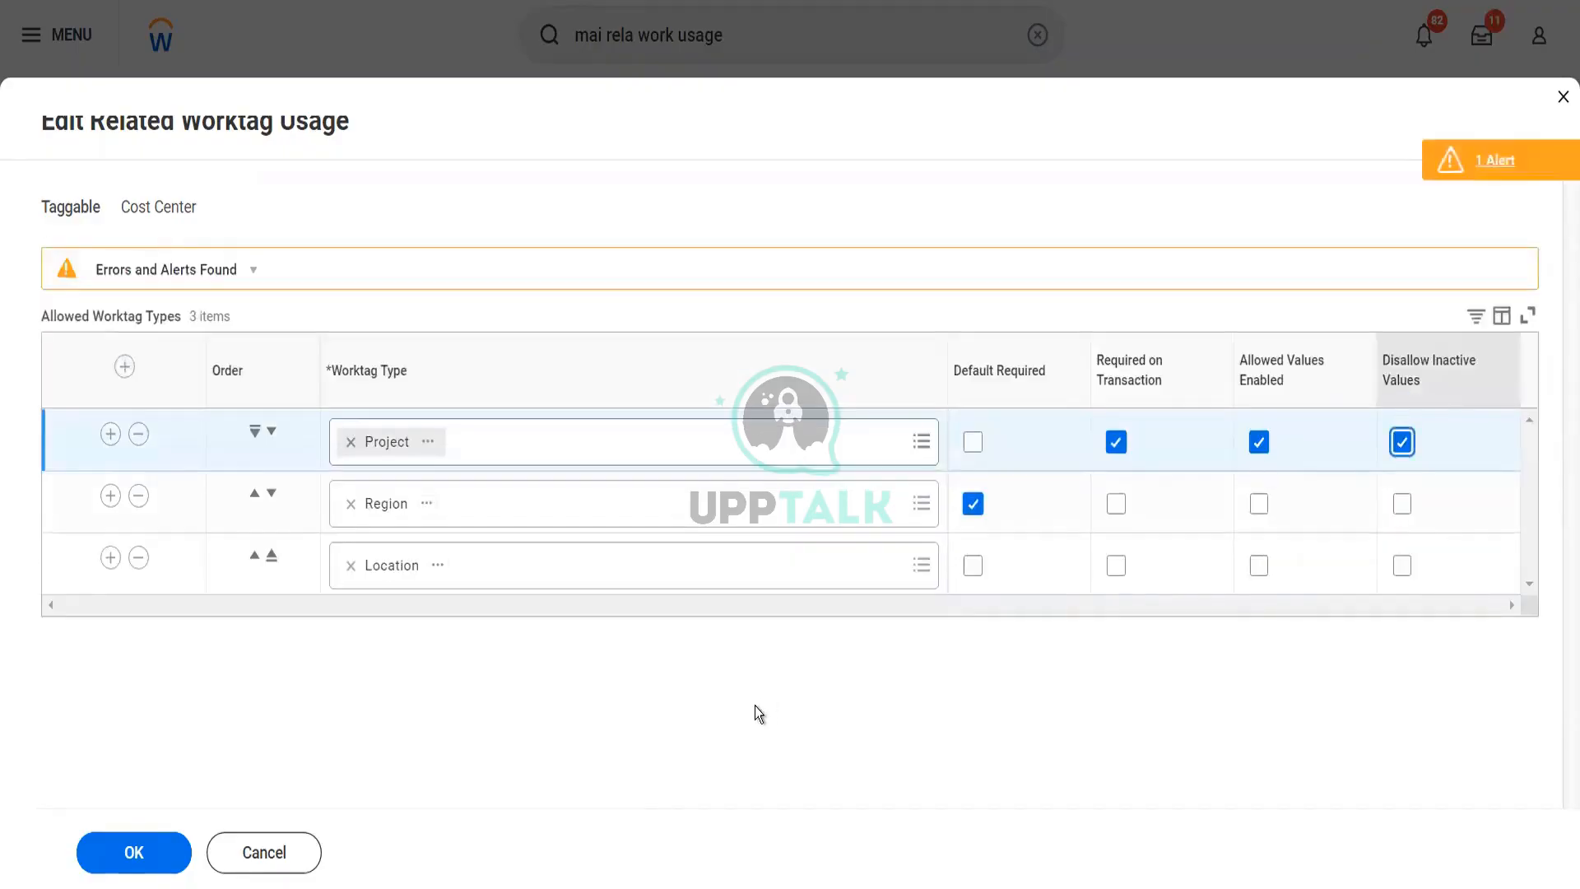
{"action": "left_click", "coordinate": [156, 852]}
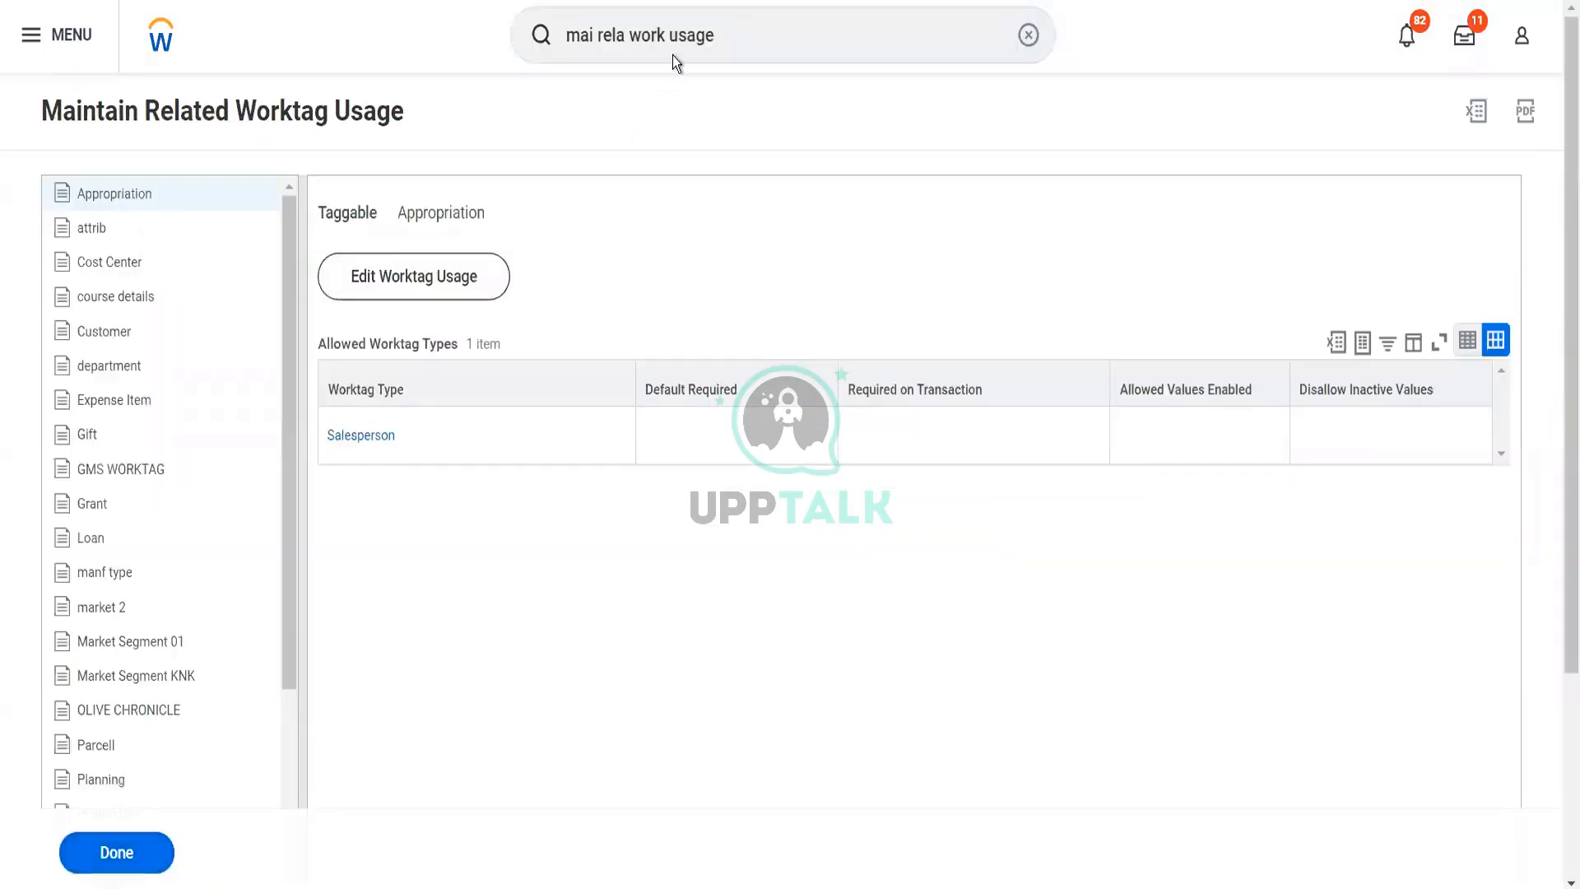
Search for "cr cost center" and open the Create Cost Center task
{"action": "left_click", "coordinate": [746, 32]}
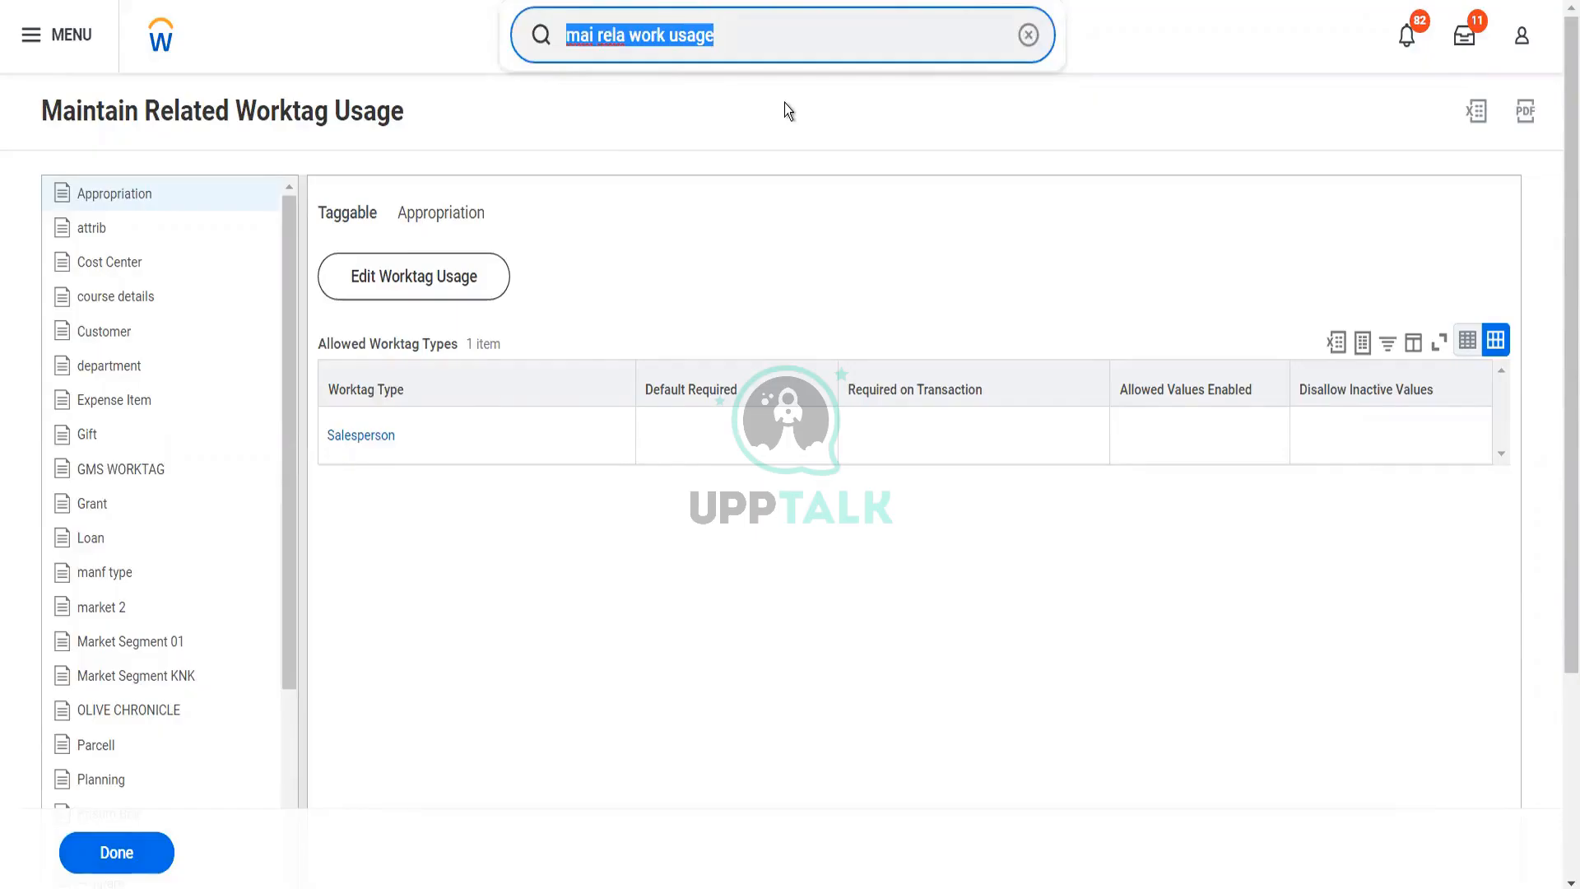
{"action": "type", "text": "cr"}
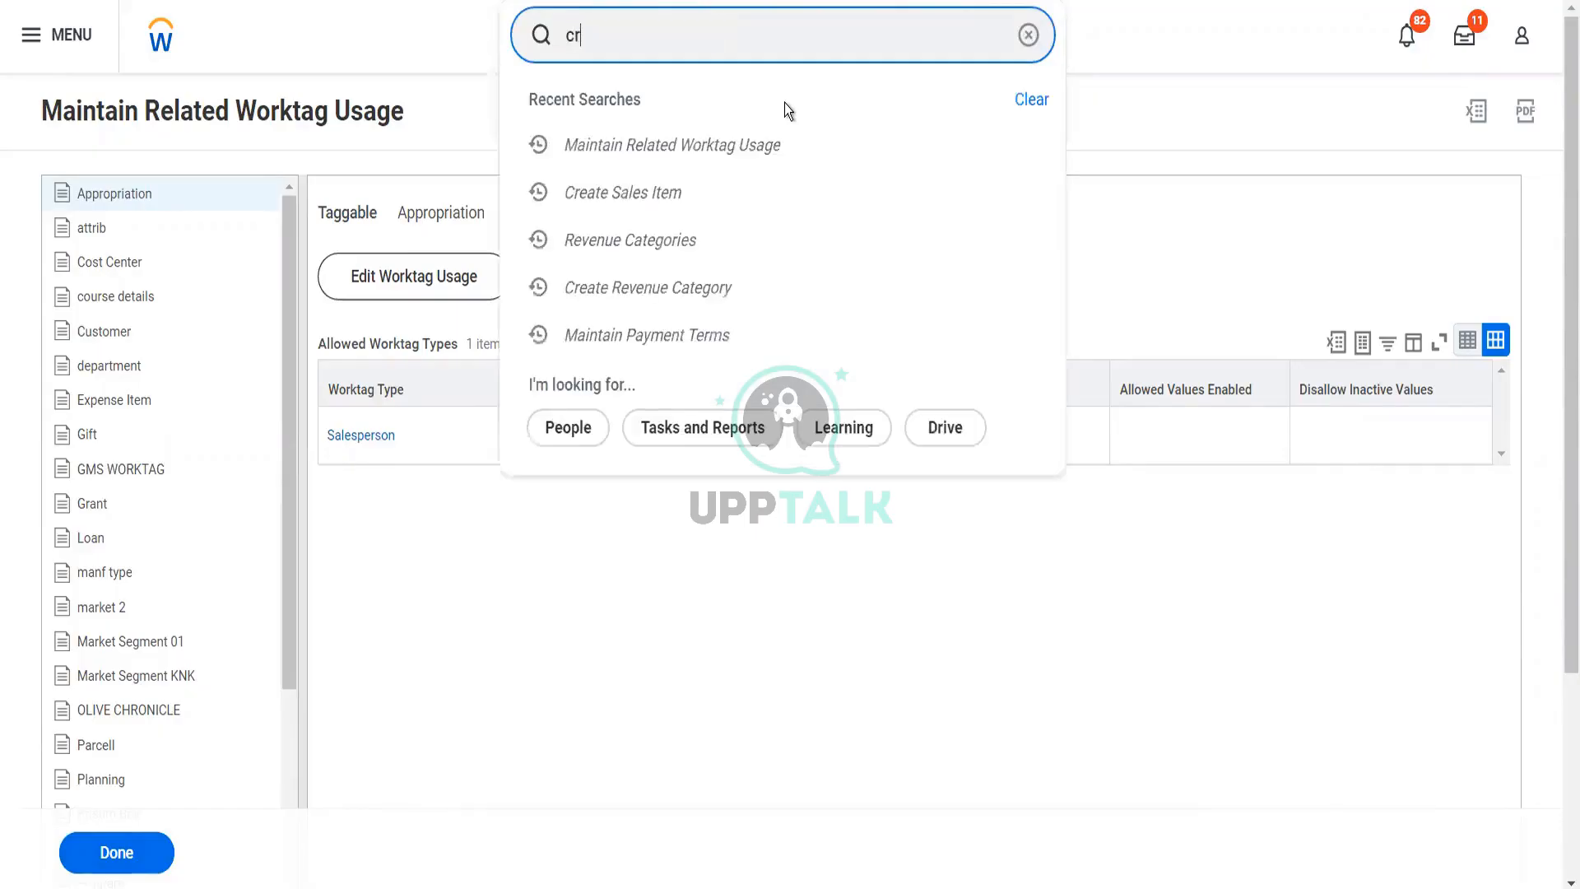
{"action": "type", "text": " co"}
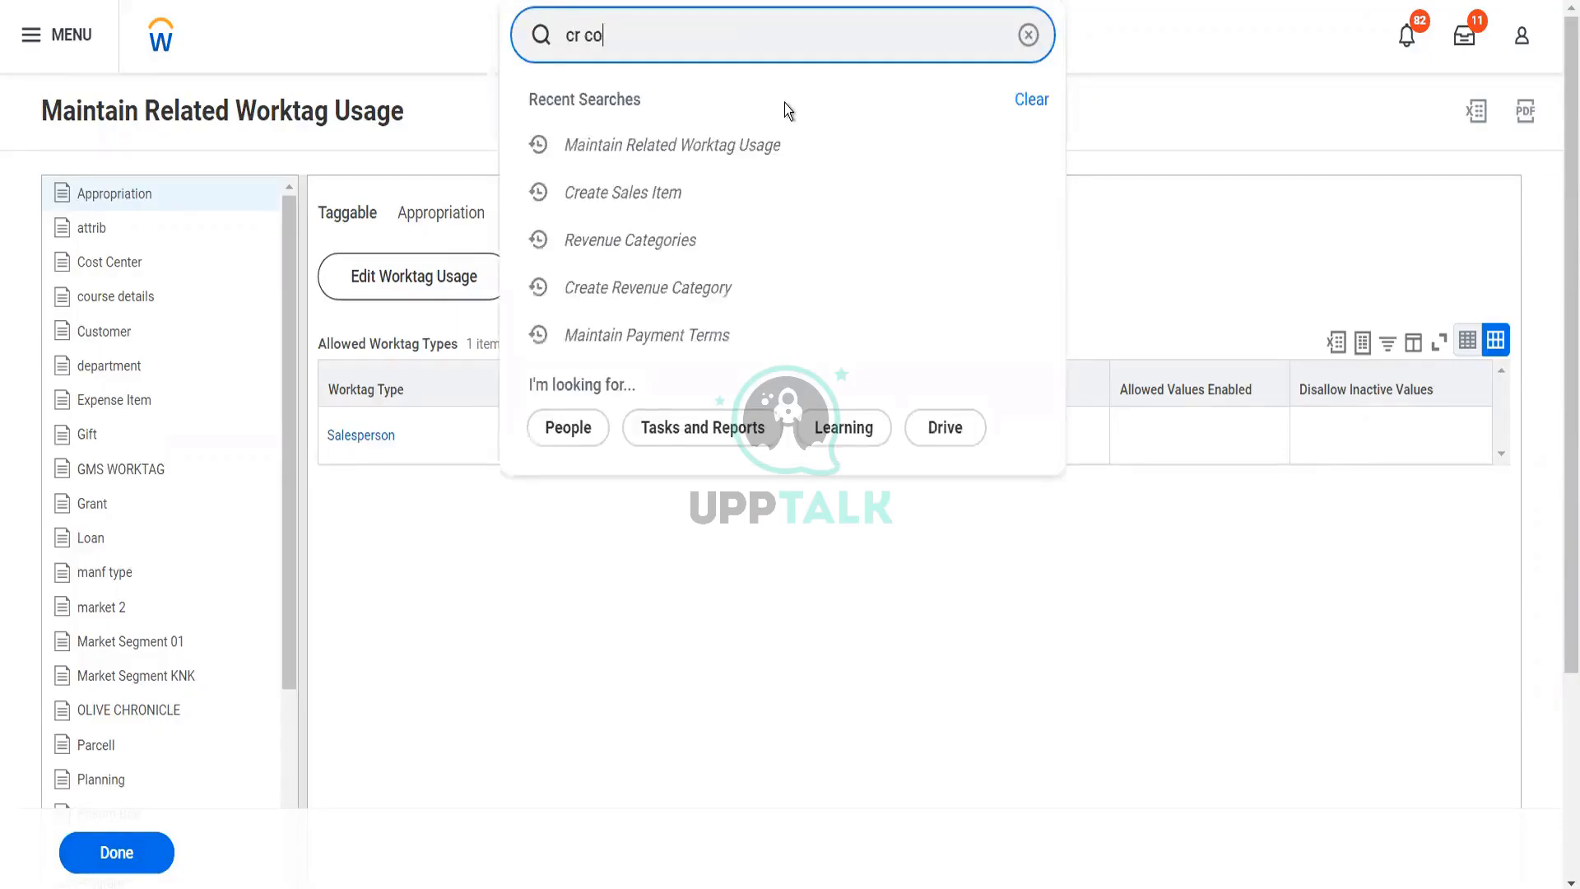
{"action": "type", "text": "st center"}
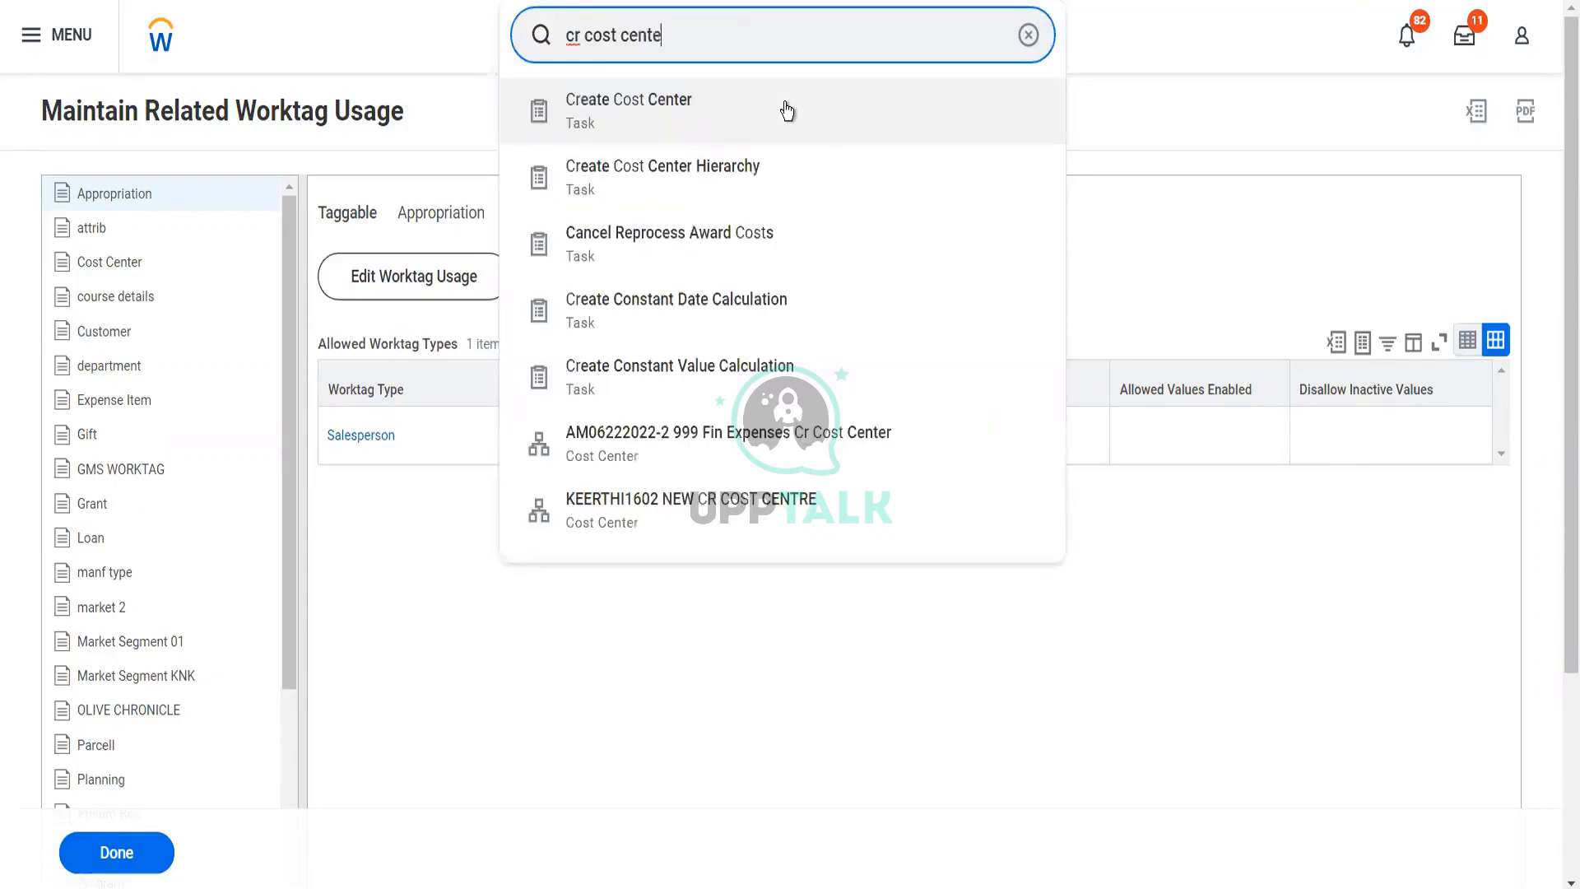
{"action": "left_click", "coordinate": [654, 110]}
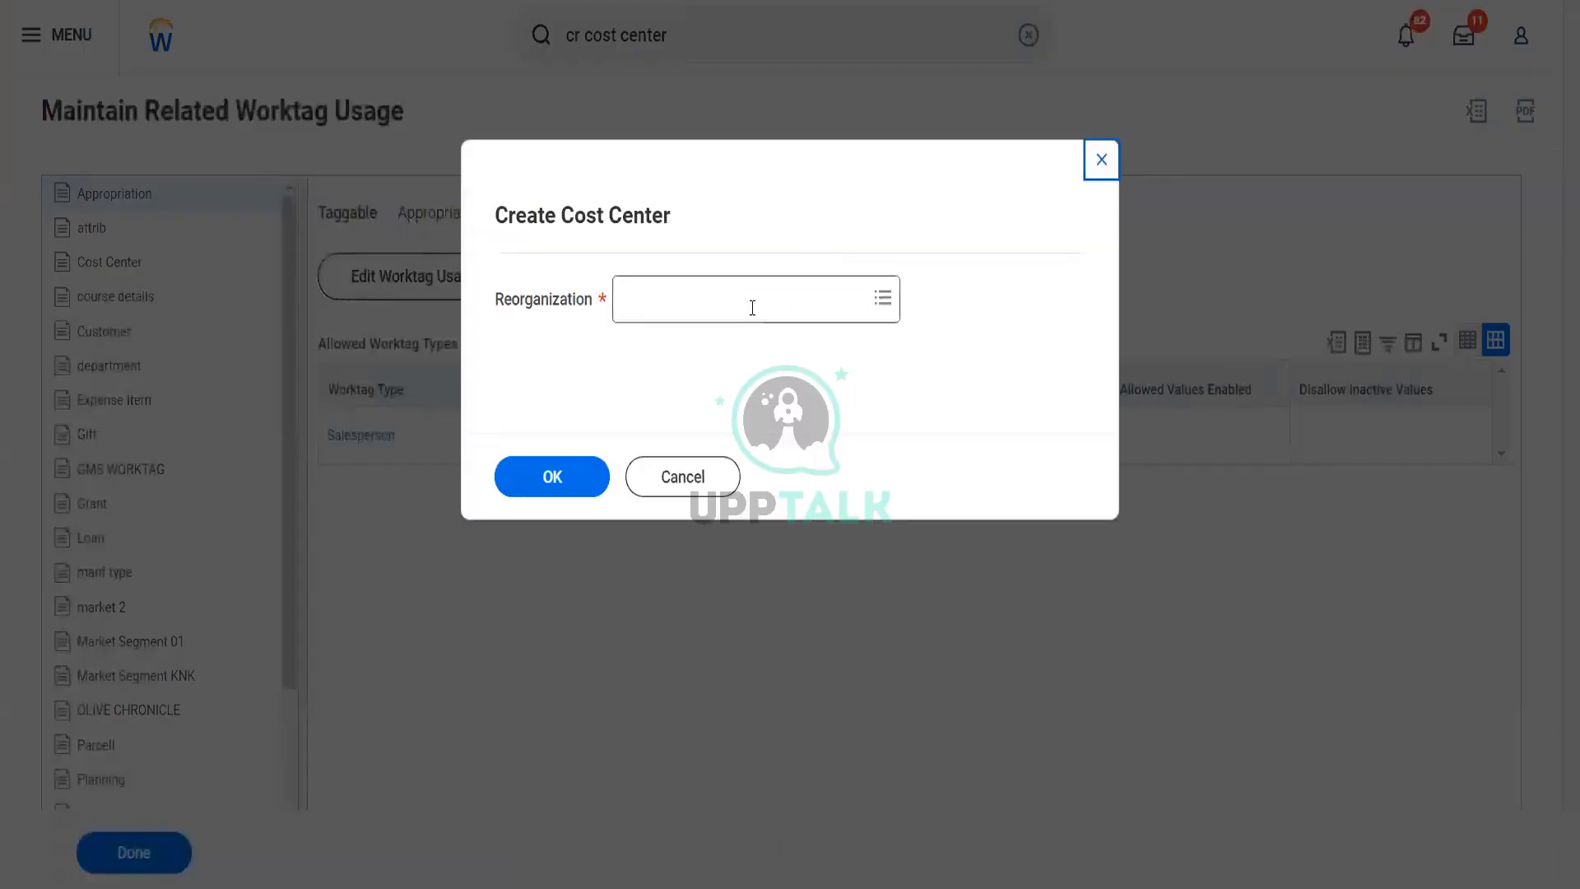
Start a cost center under the Blinkit Reorg reorganization and bring up its related worktags
{"action": "left_click", "coordinate": [752, 308]}
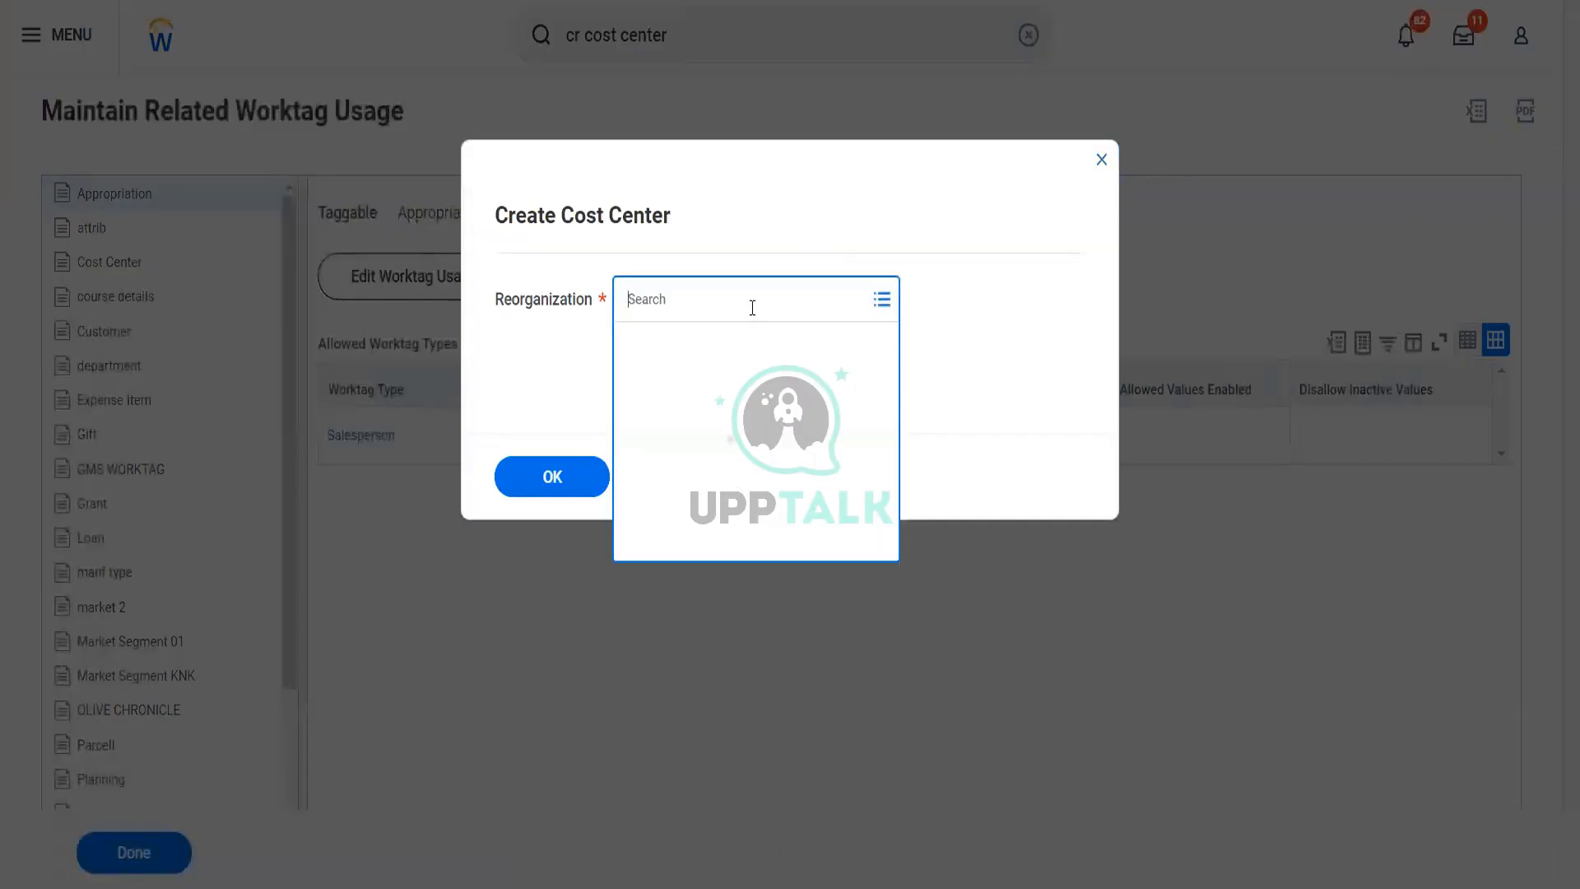
{"action": "type", "text": "b"}
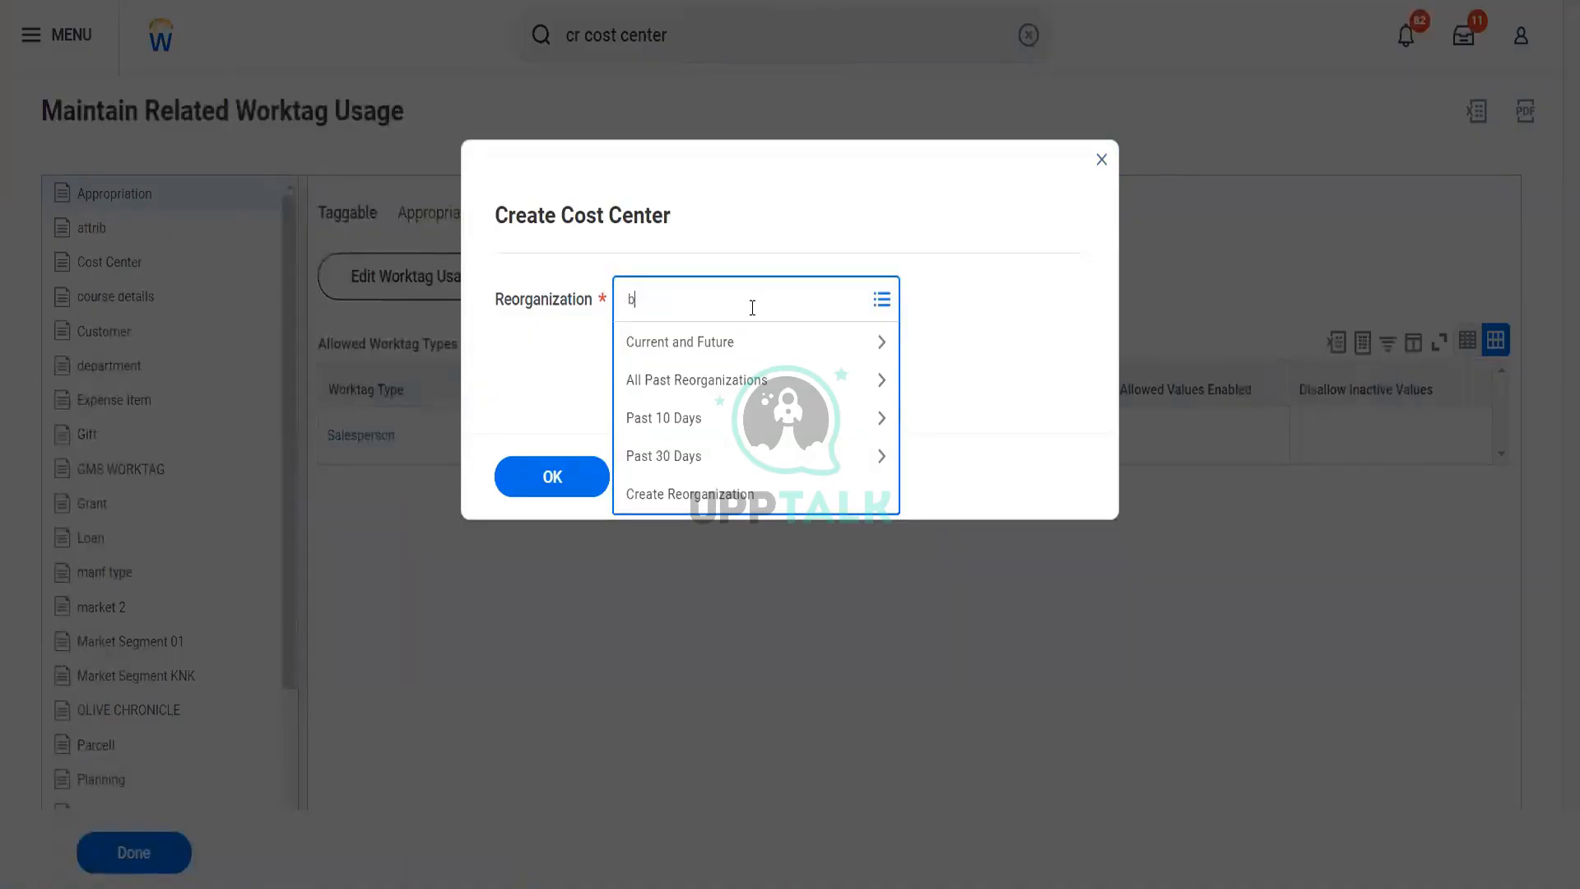
{"action": "type", "text": "linkit"}
{"action": "key", "text": "Return"}
{"action": "left_click", "coordinate": [572, 473]}
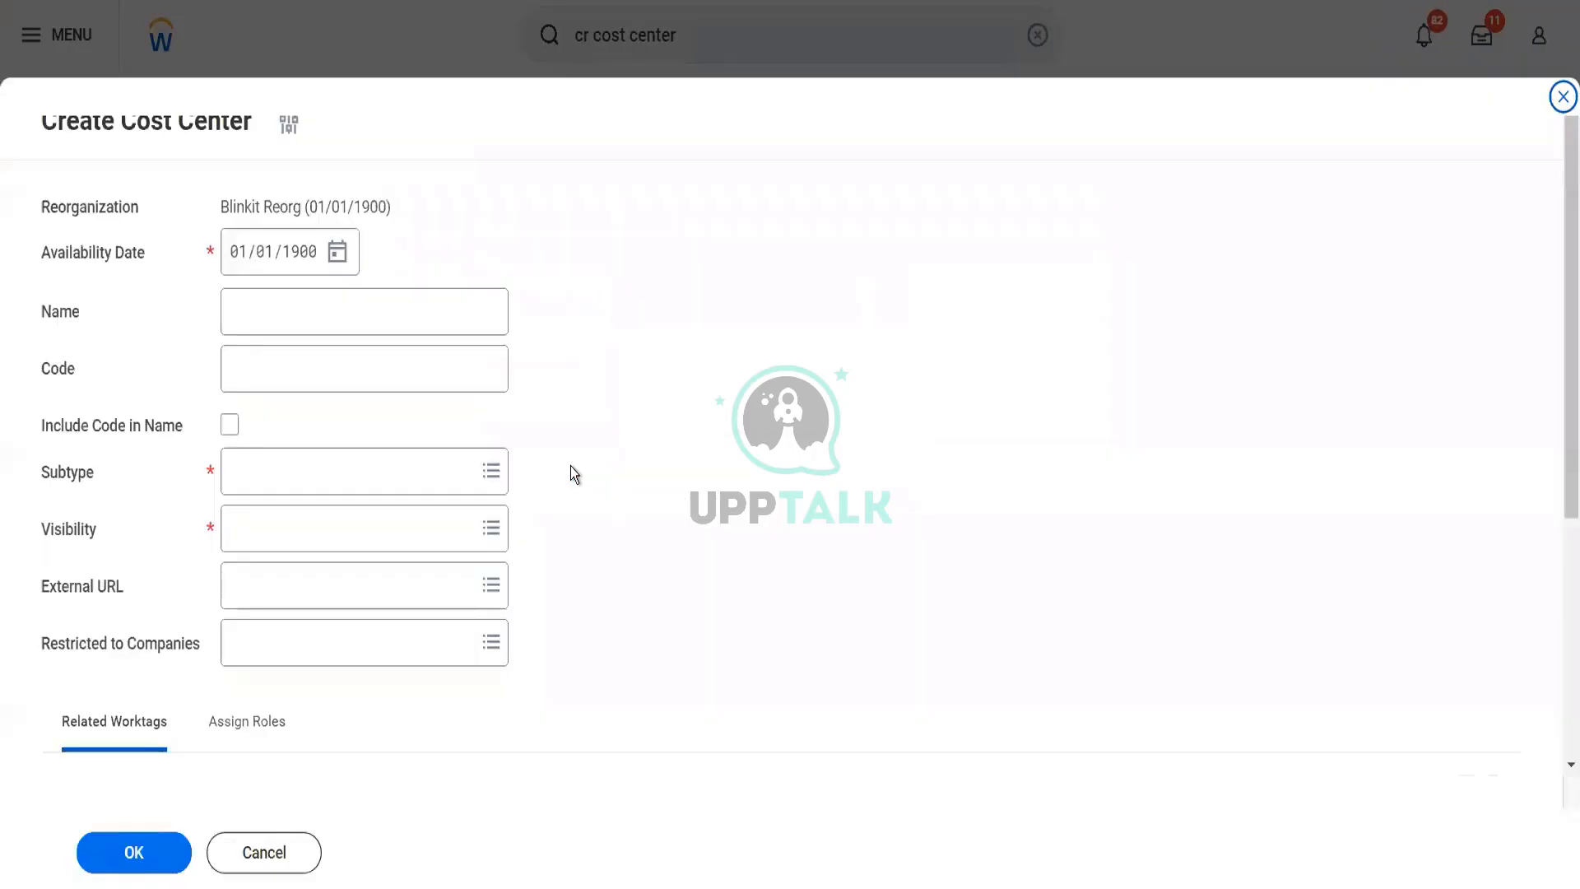
{"action": "scroll", "coordinate": [571, 466], "scroll_direction": "down", "scroll_amount": 5}
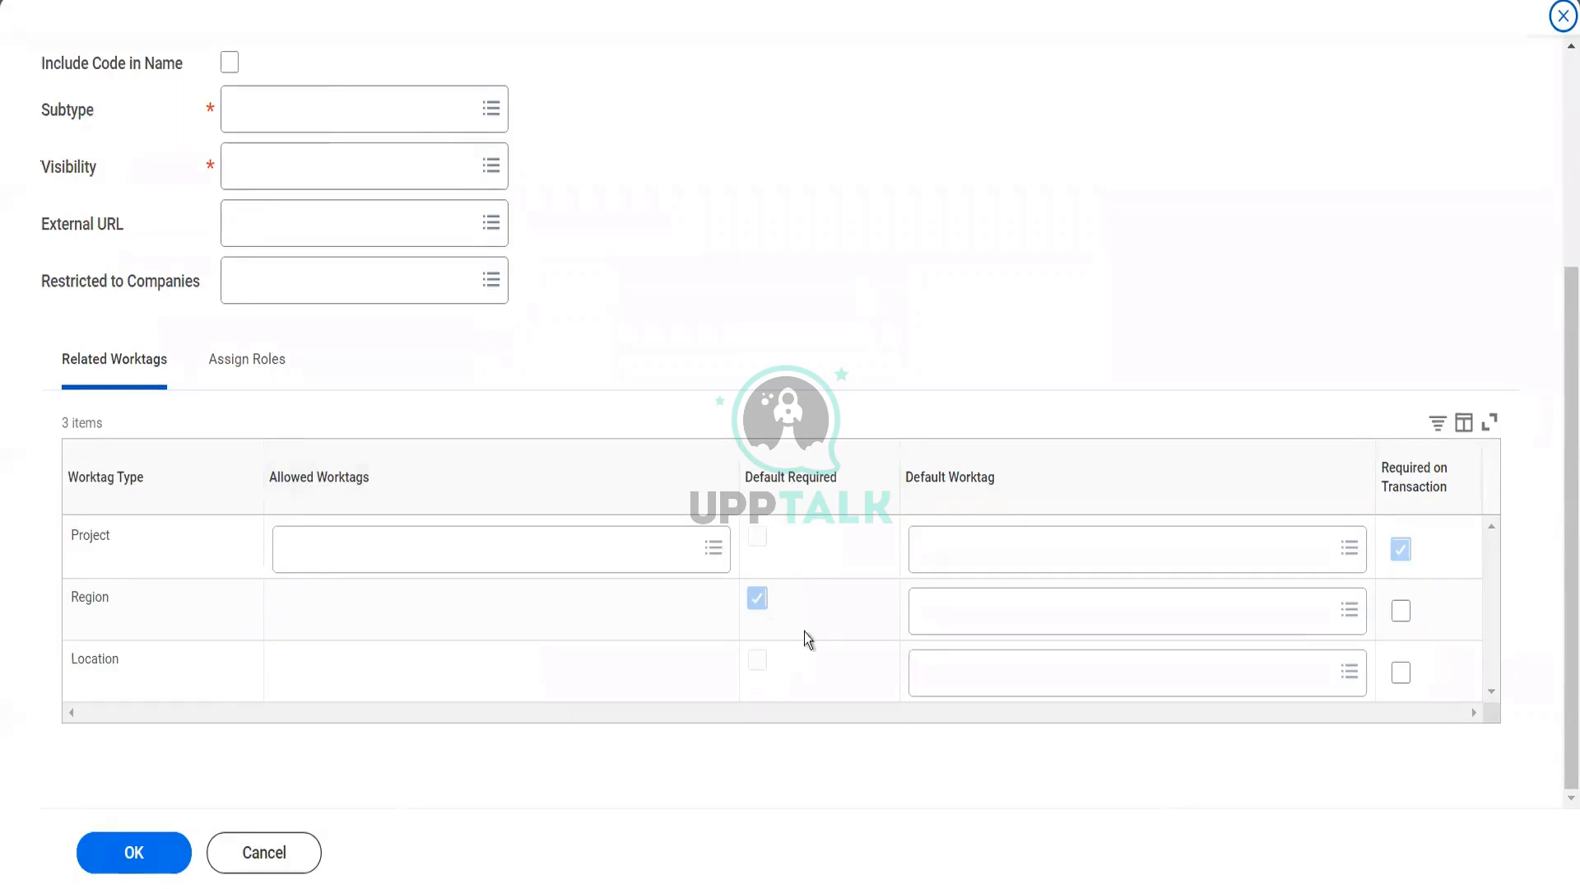
Enter Test2500 as the name of the new cost center
{"action": "scroll", "coordinate": [512, 291], "scroll_direction": "up", "scroll_amount": 4}
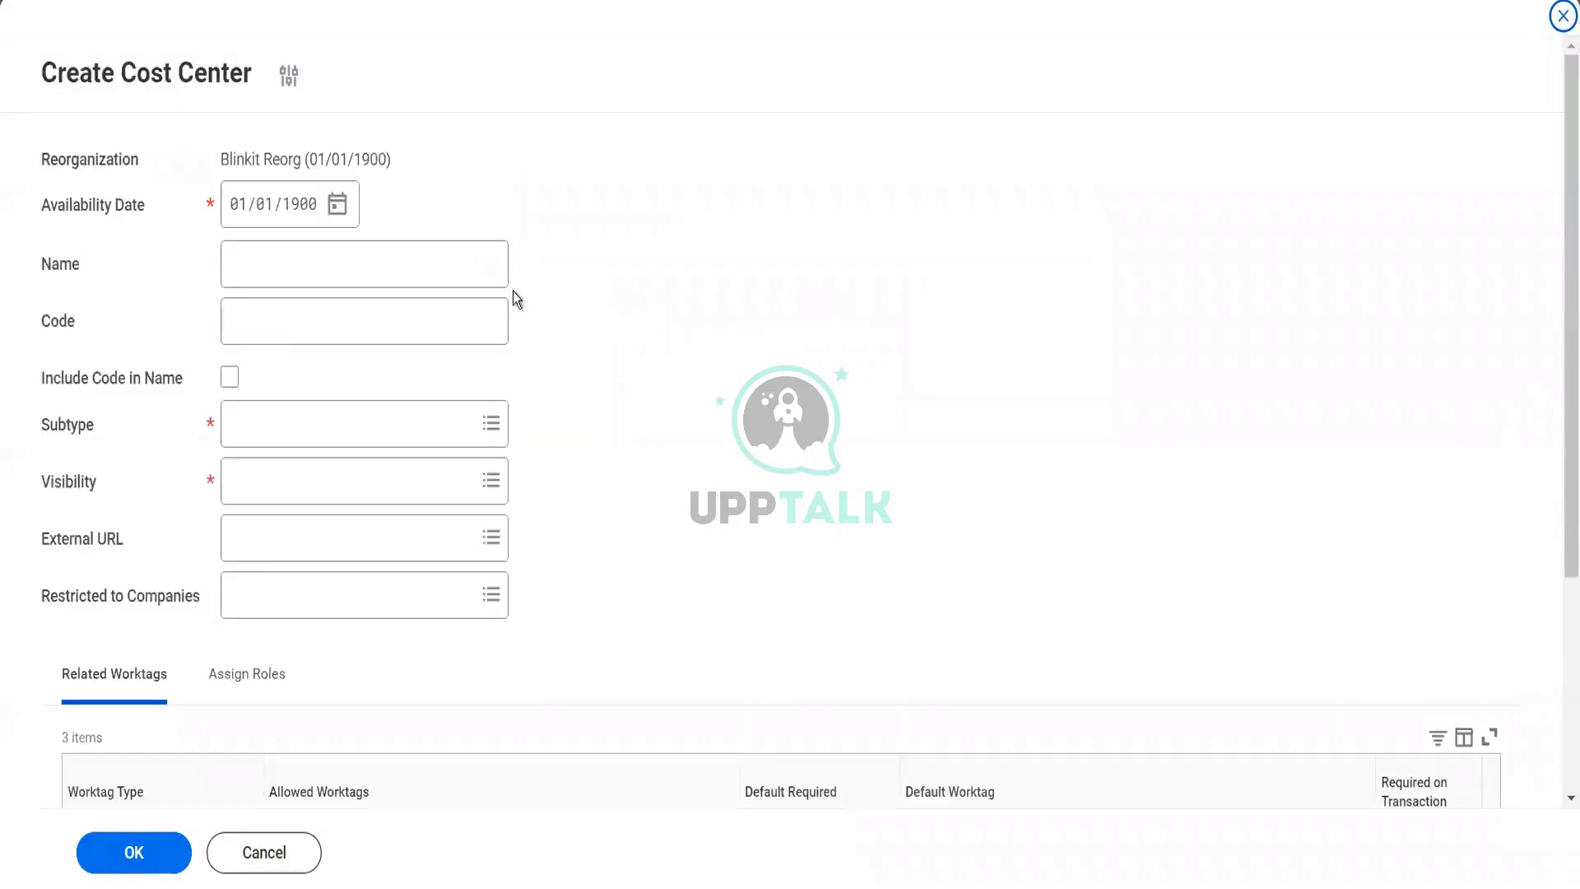
{"action": "left_click", "coordinate": [446, 257]}
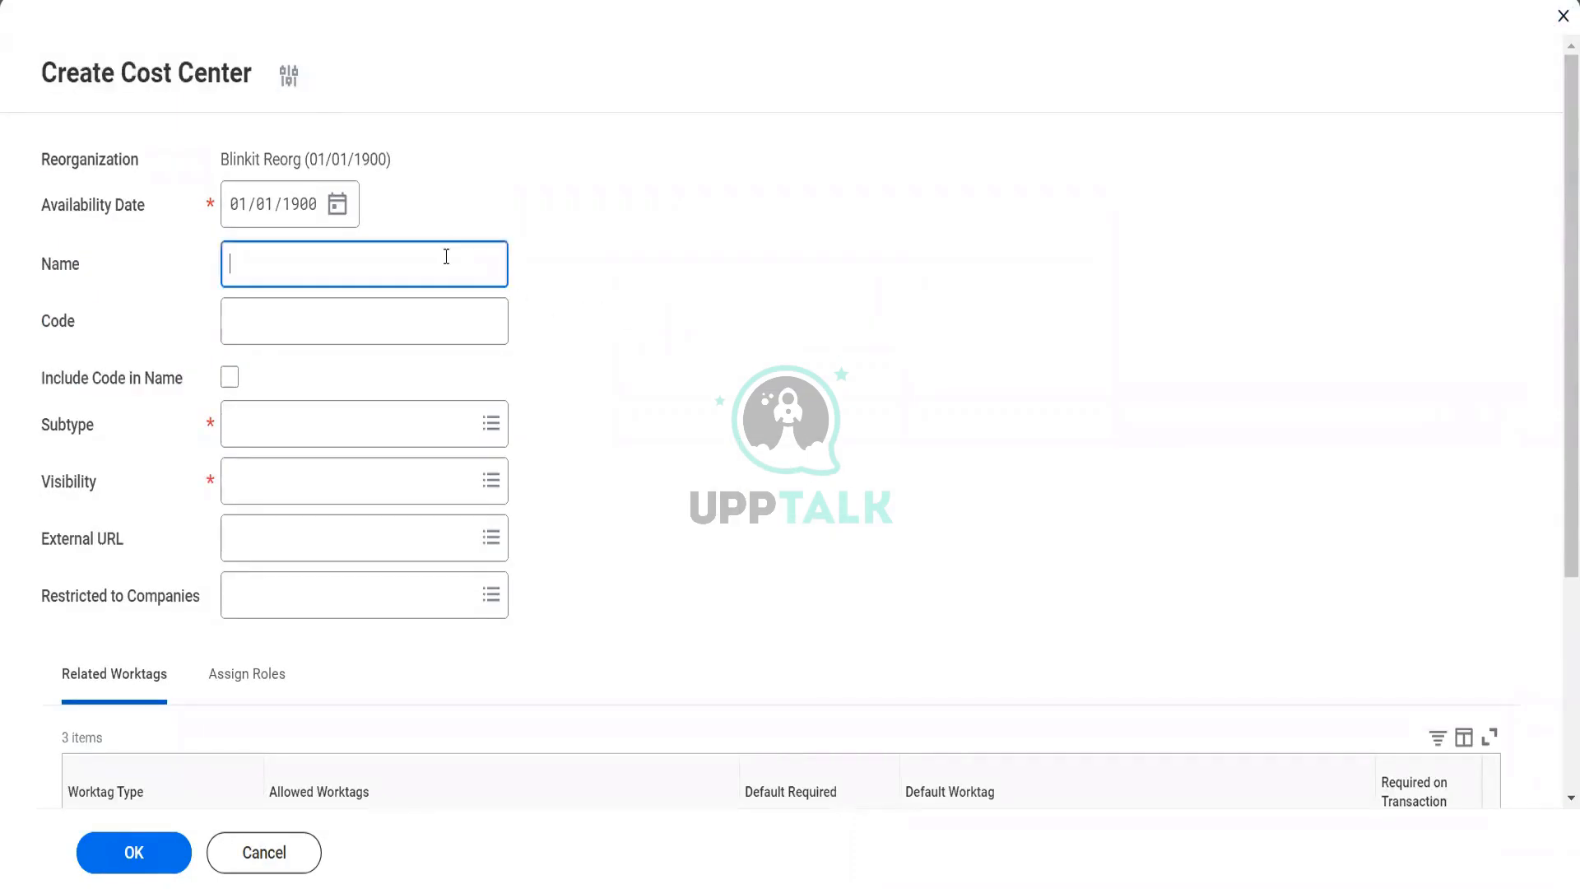
{"action": "type", "text": "Test2500"}
Include the code in the cost center's name and set the code to 2514
{"action": "key", "text": "Tab"}
{"action": "key", "text": "Tab"}
{"action": "key", "text": "space"}
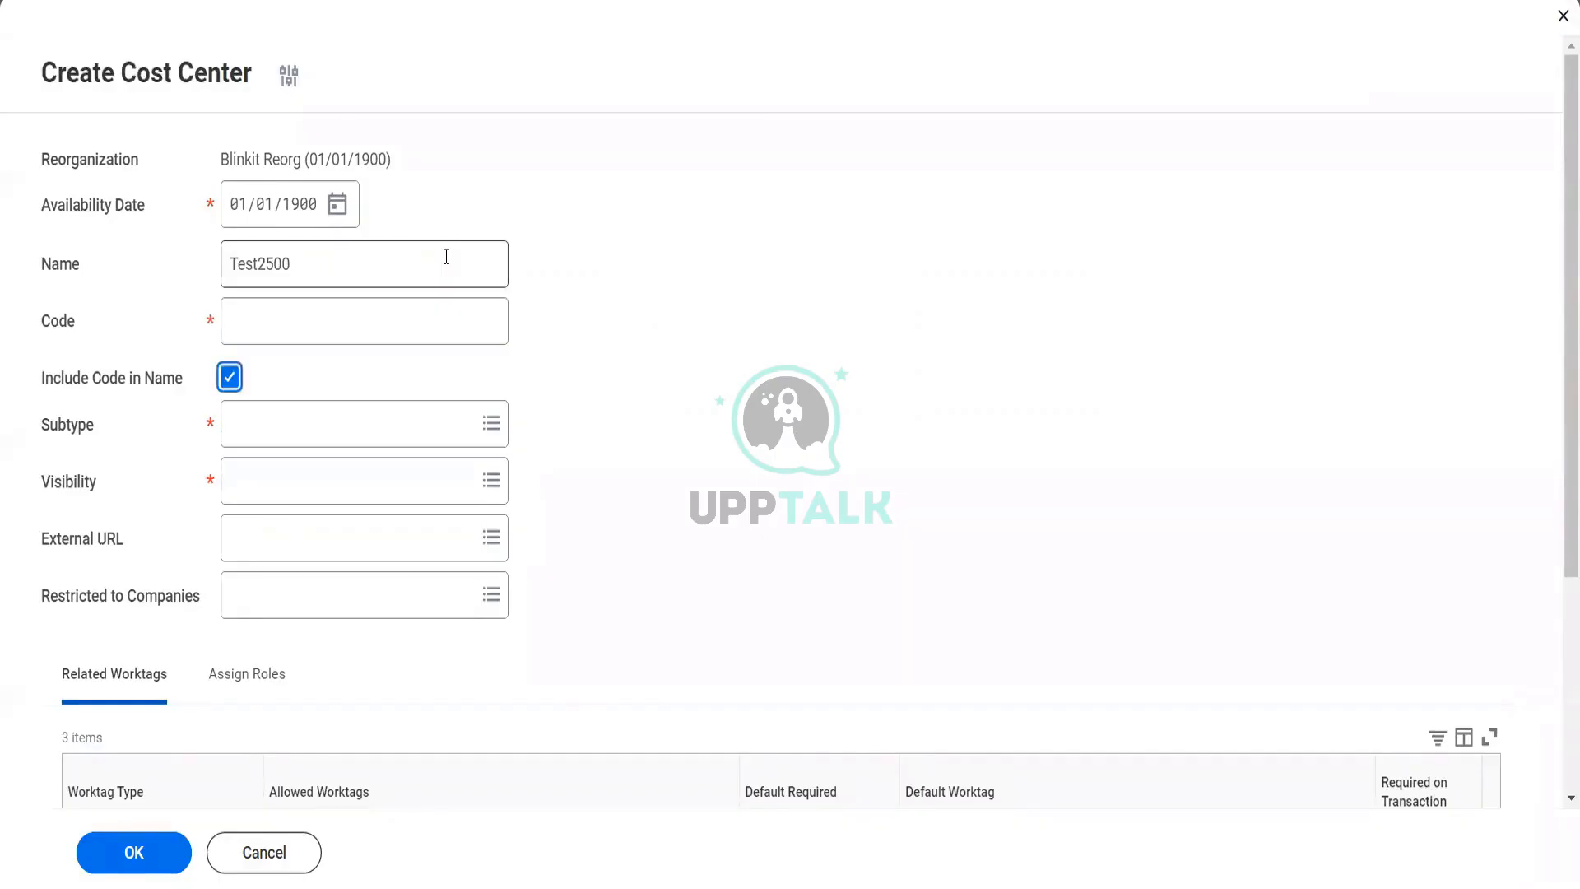
{"action": "key", "text": "shift+Tab"}
{"action": "type", "text": "2514"}
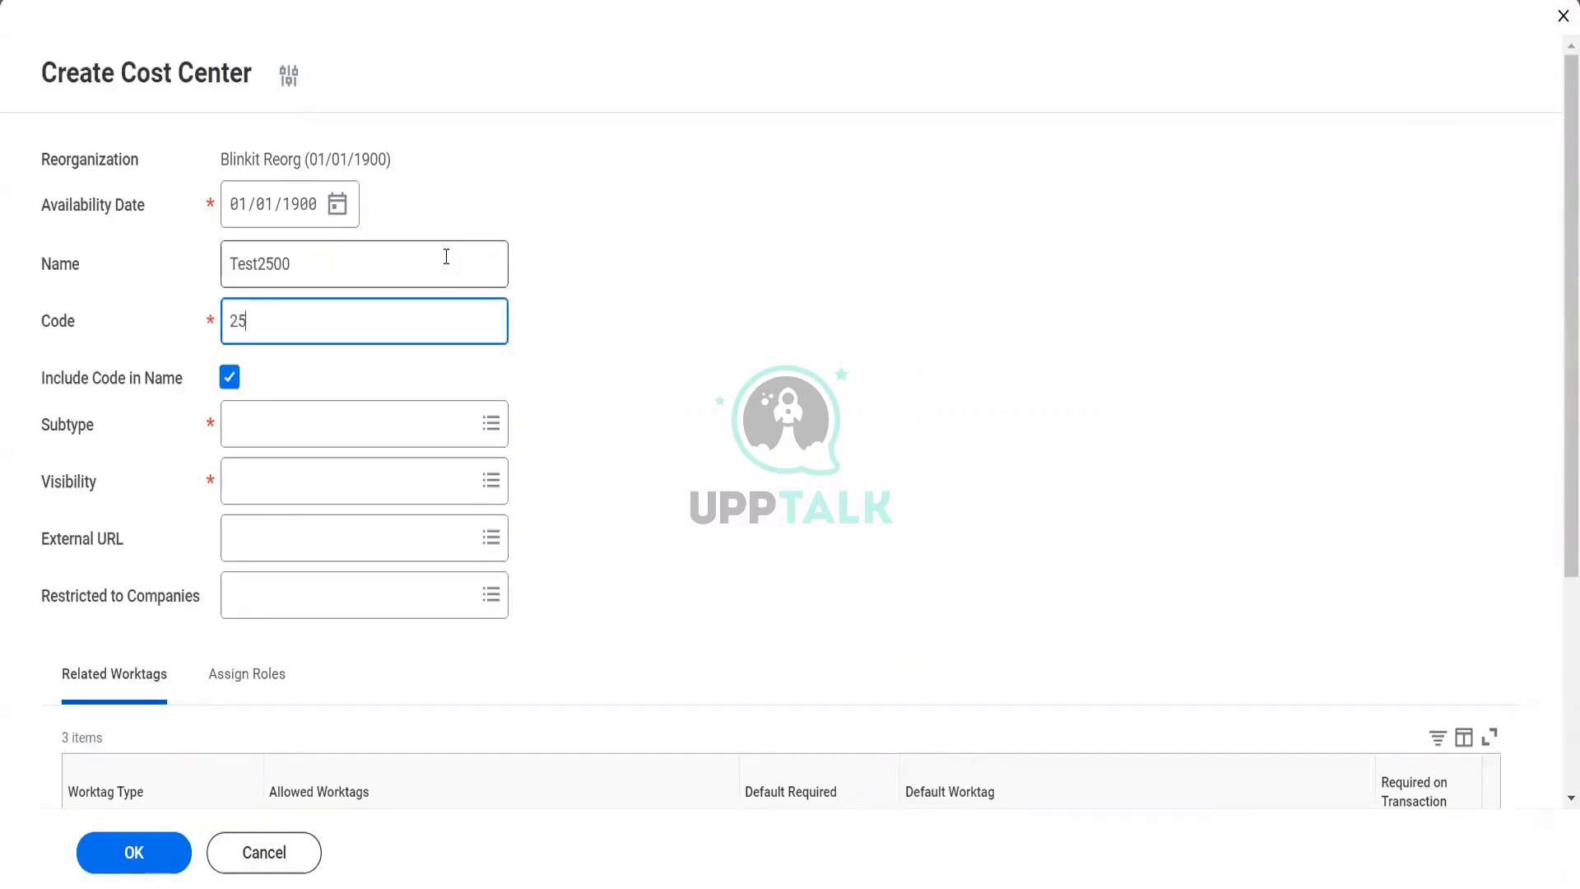
Search the subtypes for "cost" and set the cost center's subtype to the first Cost Center result
{"action": "key", "text": "Tab"}
{"action": "key", "text": "Tab"}
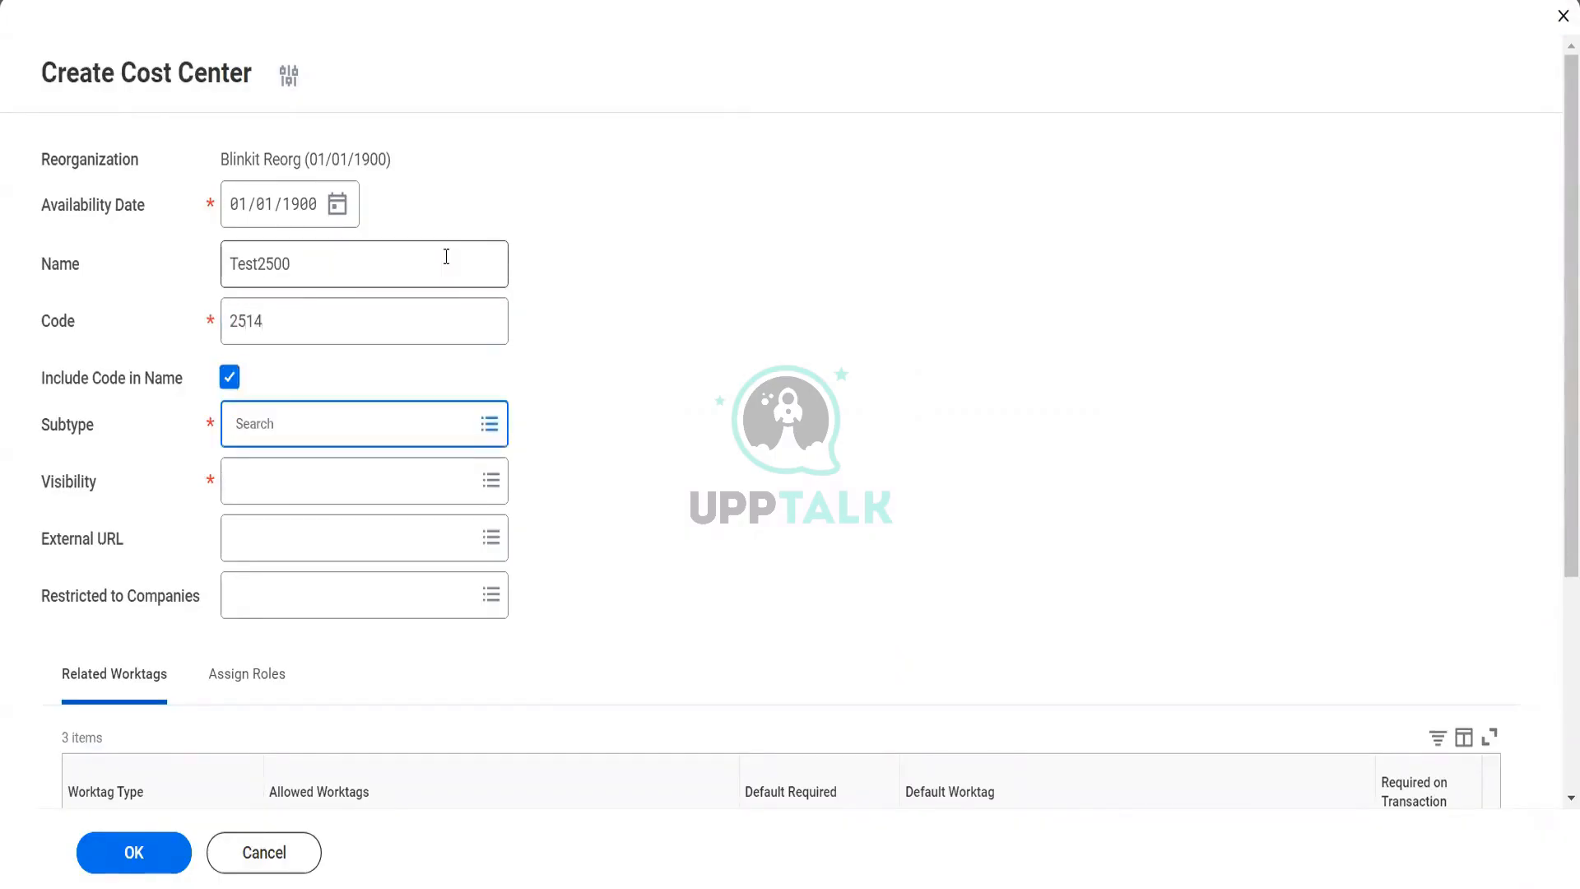
{"action": "type", "text": "cost"}
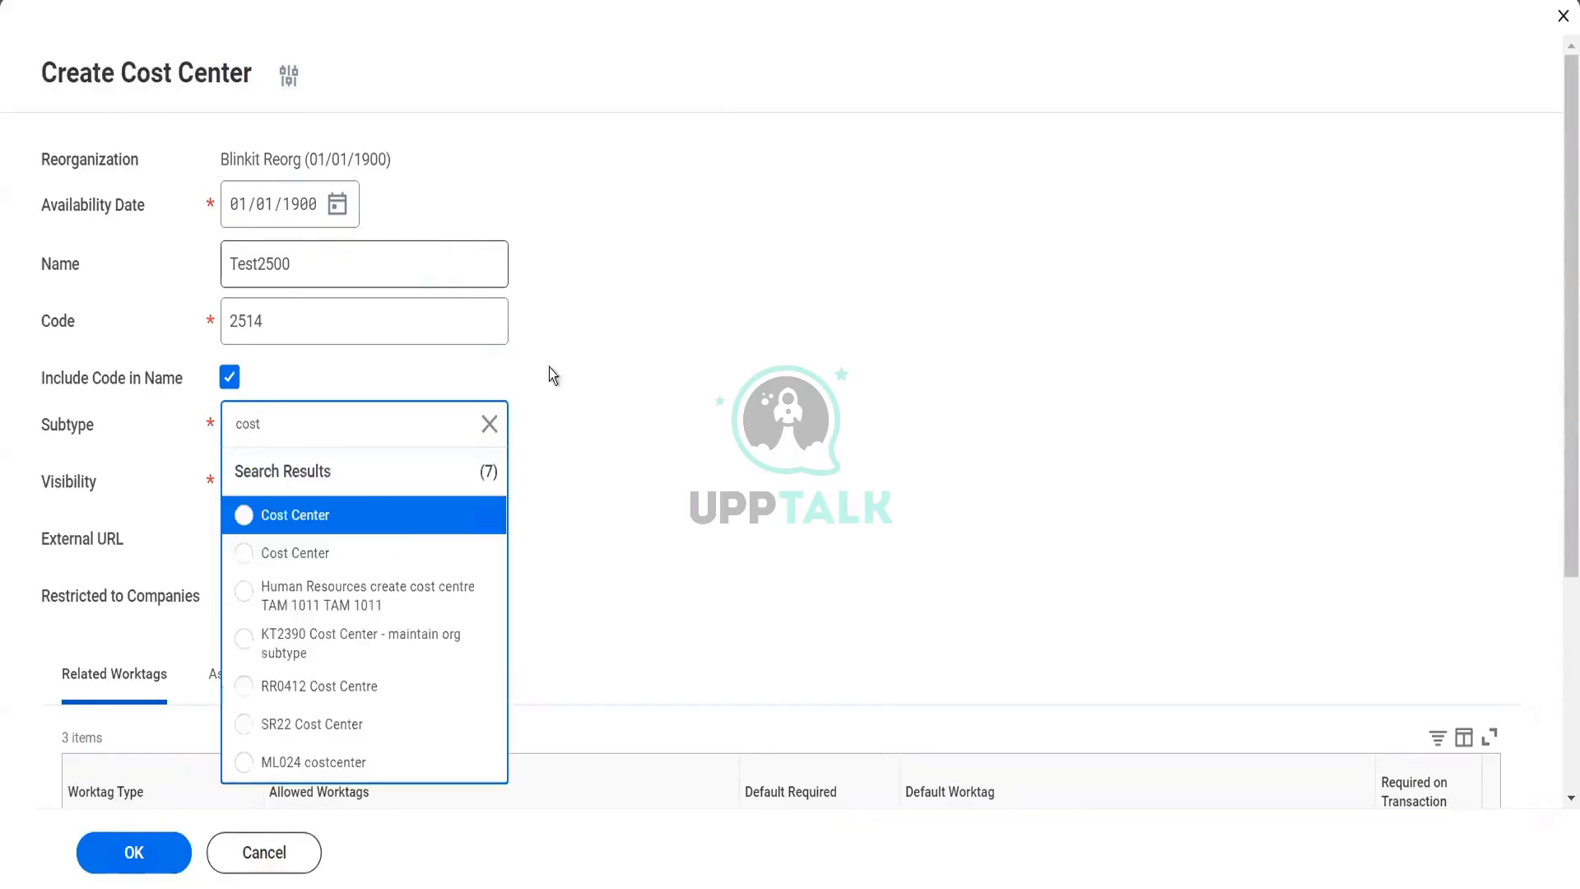
{"action": "left_click", "coordinate": [375, 512]}
Open the visibility selection for the new cost center
{"action": "left_click", "coordinate": [306, 491]}
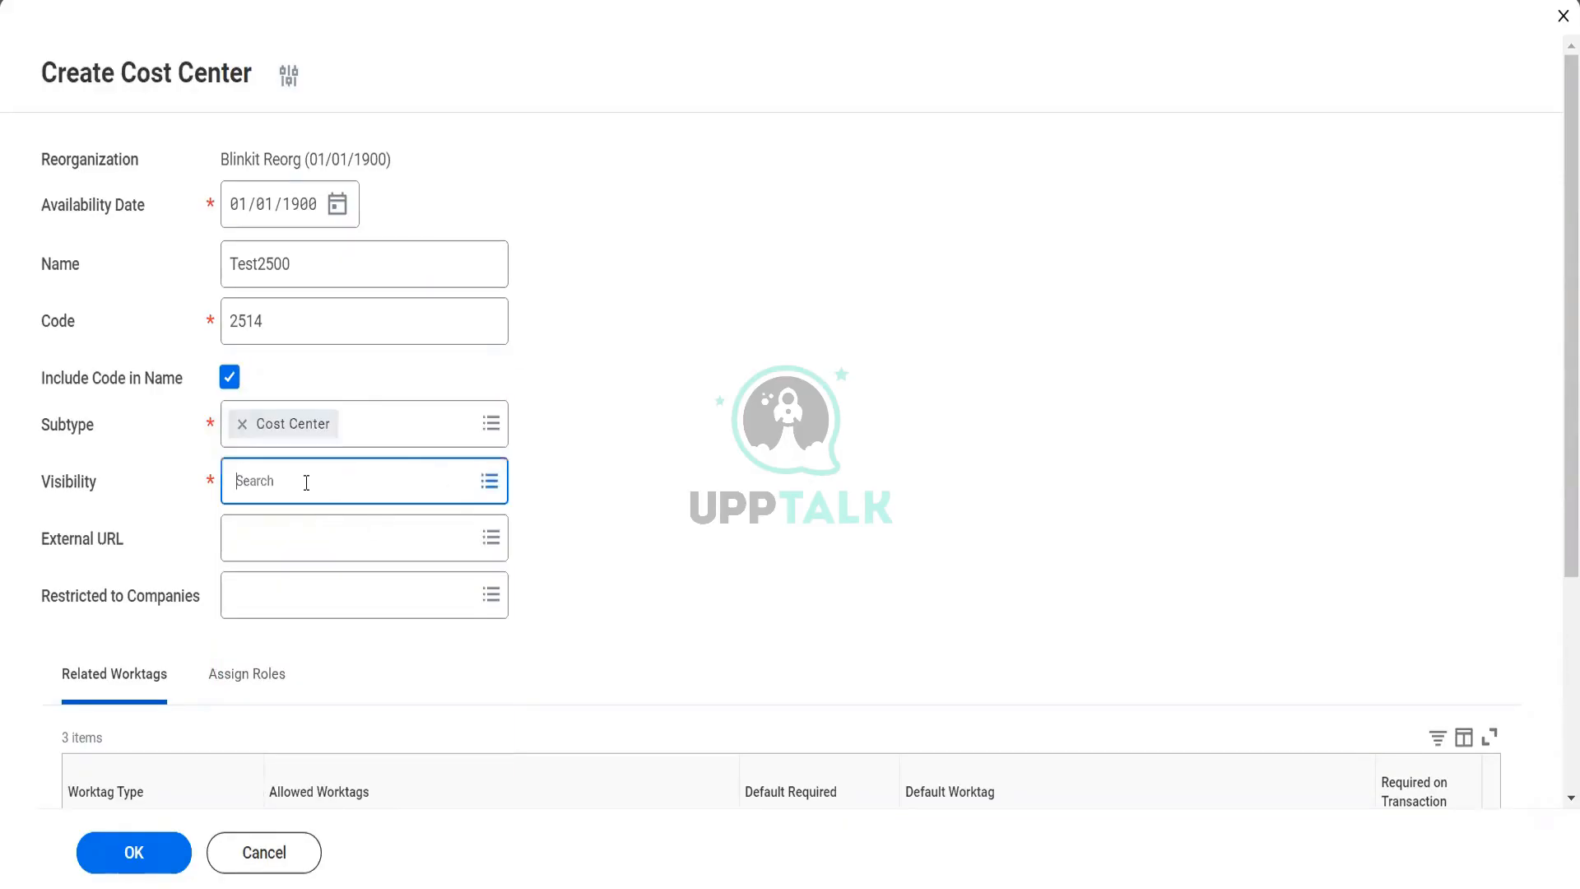
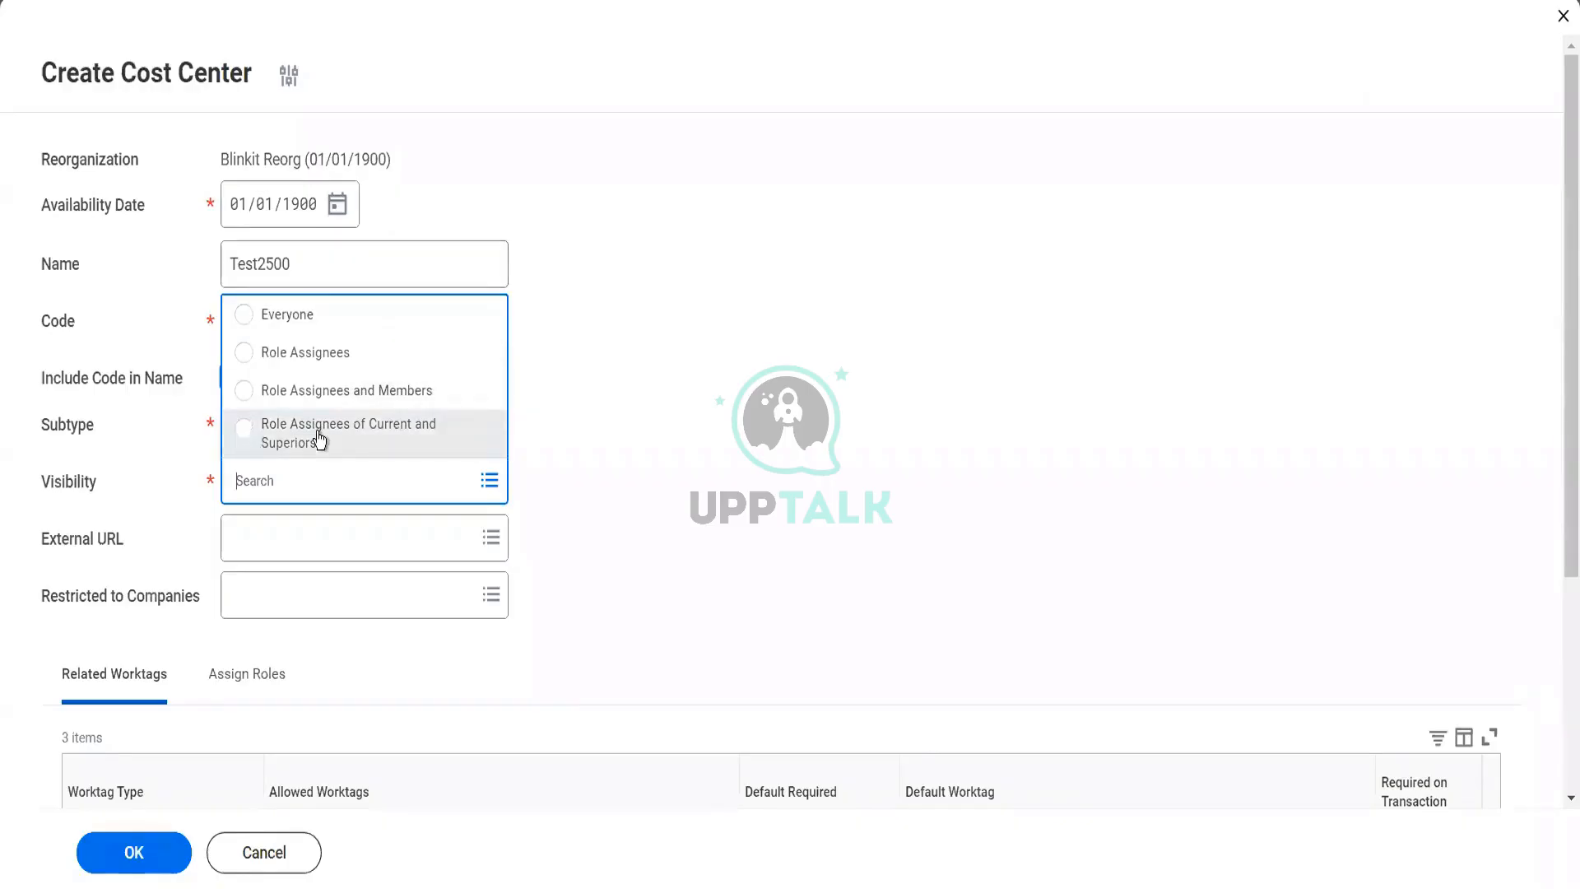
Set the new cost center's visibility to Everyone and submit it
{"action": "left_click", "coordinate": [315, 325]}
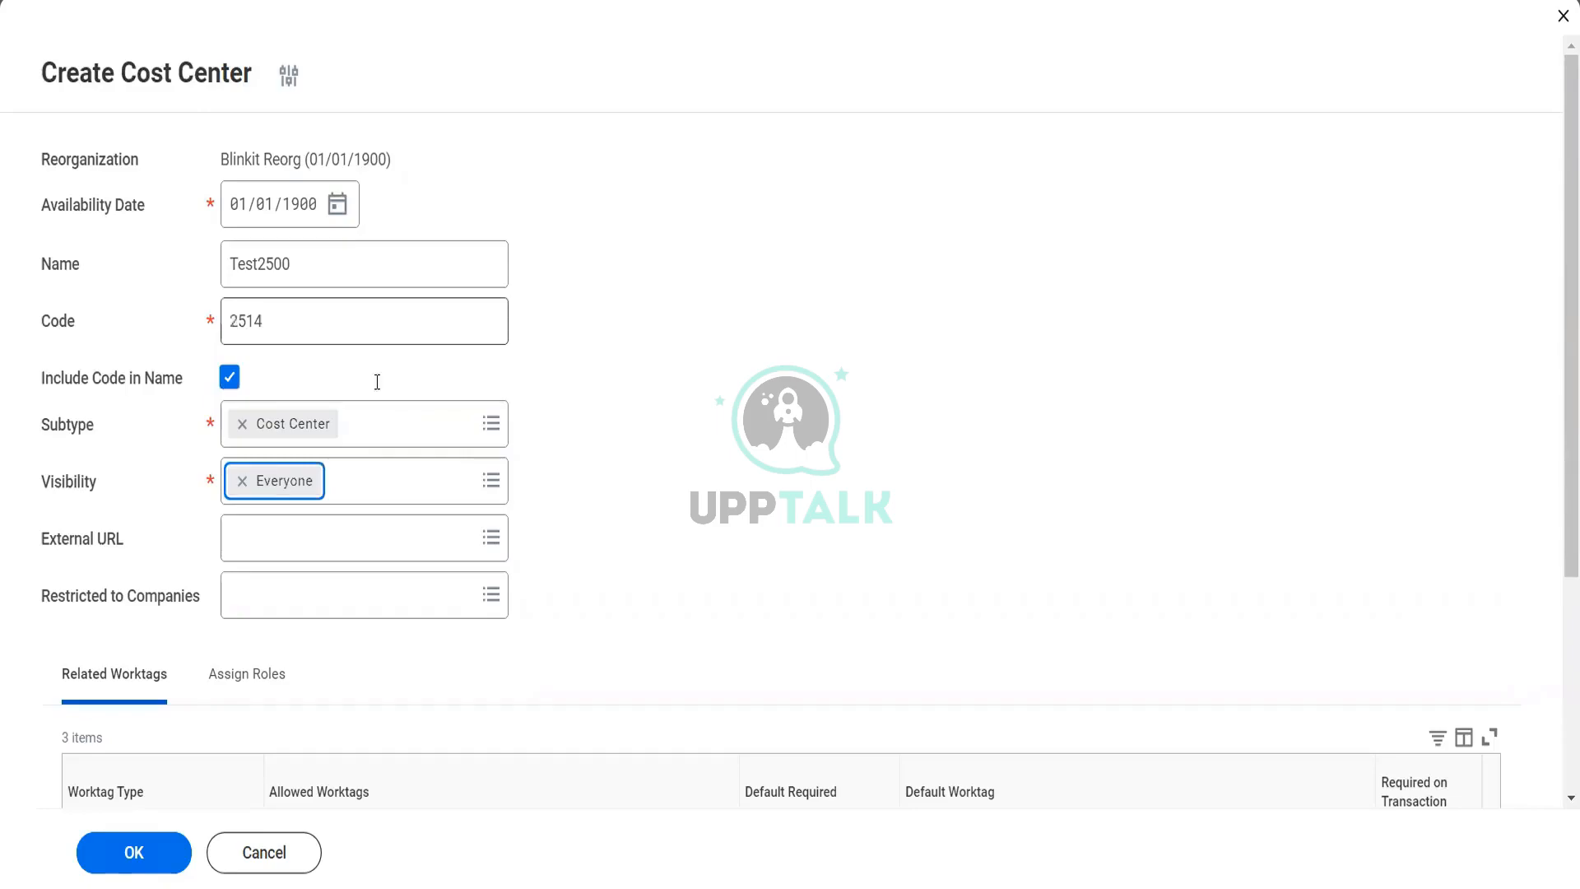
{"action": "scroll", "coordinate": [639, 565], "scroll_direction": "down", "scroll_amount": 3}
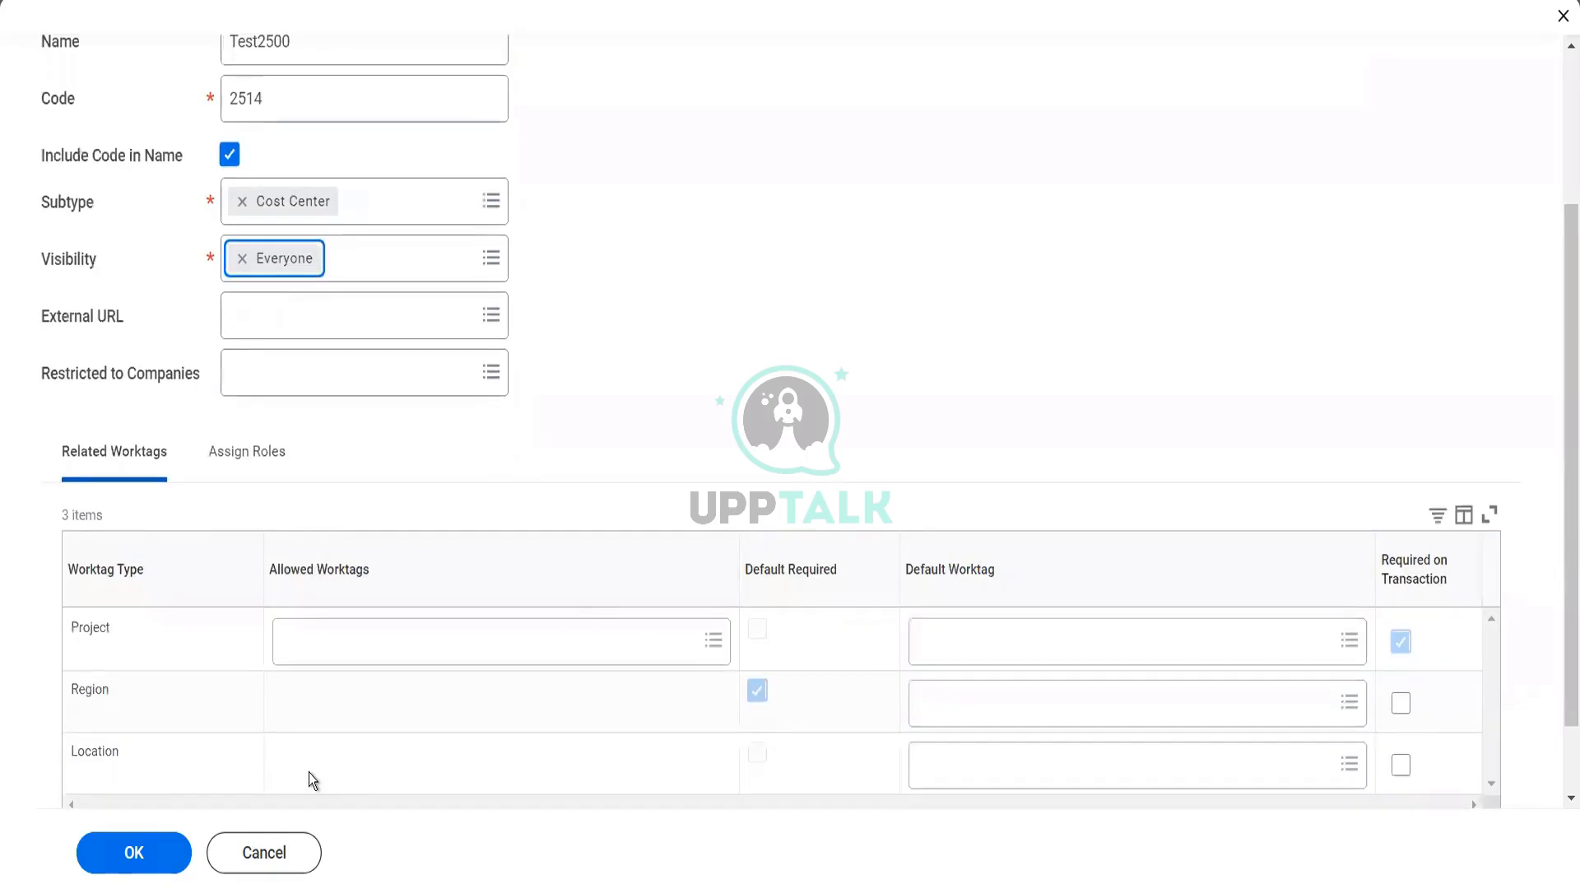
{"action": "left_click", "coordinate": [140, 851]}
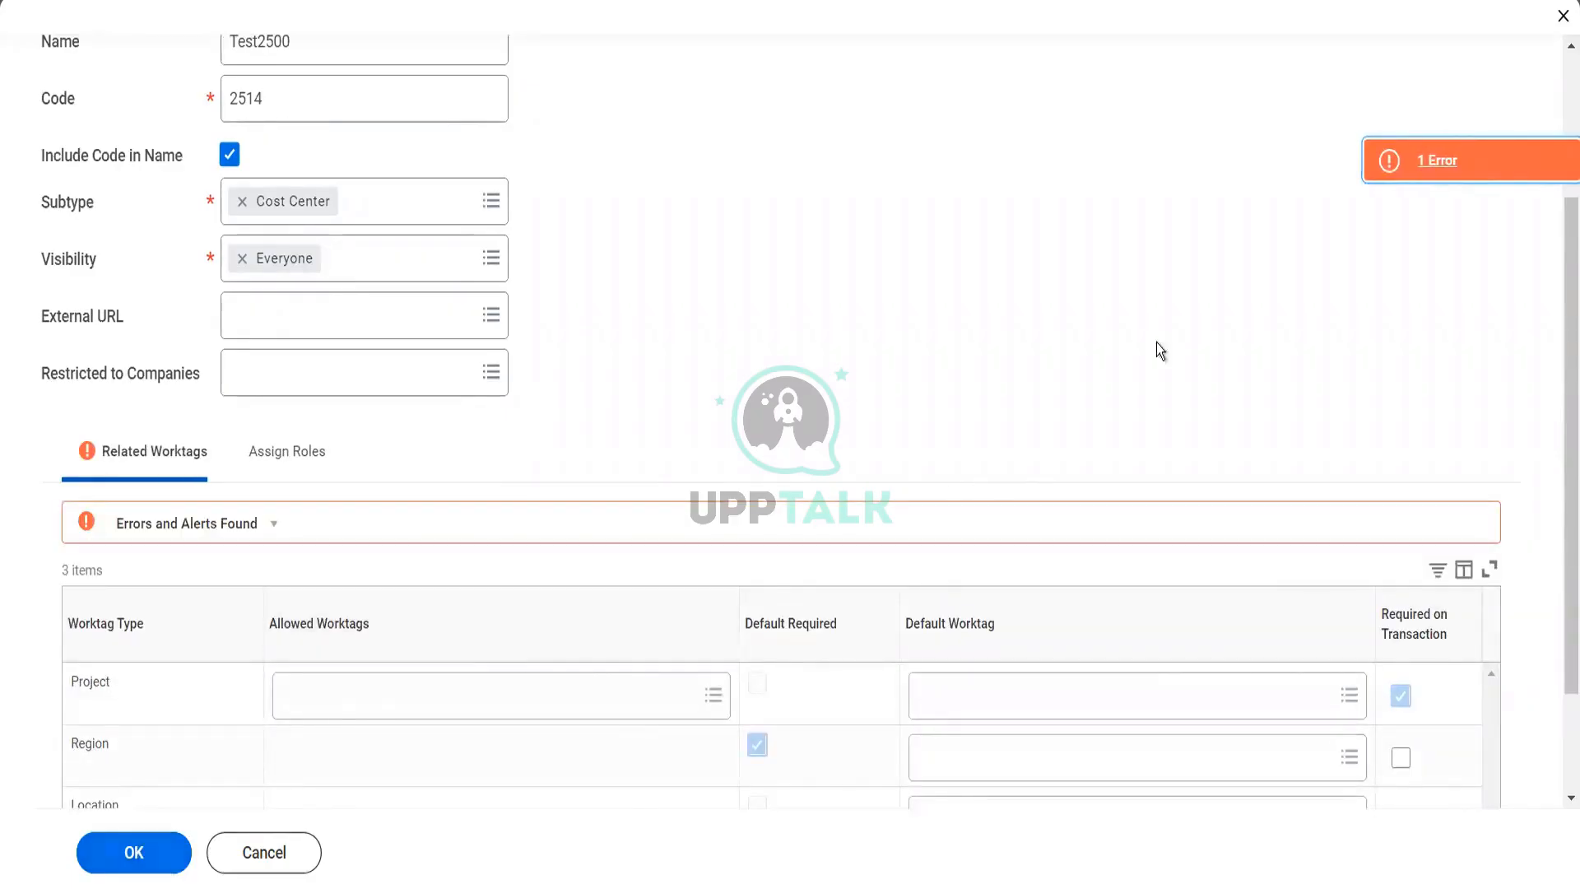
Review the submission error, set the Region row's default worktag to the first EMEA result, and submit the cost center again
{"action": "left_click", "coordinate": [1407, 173]}
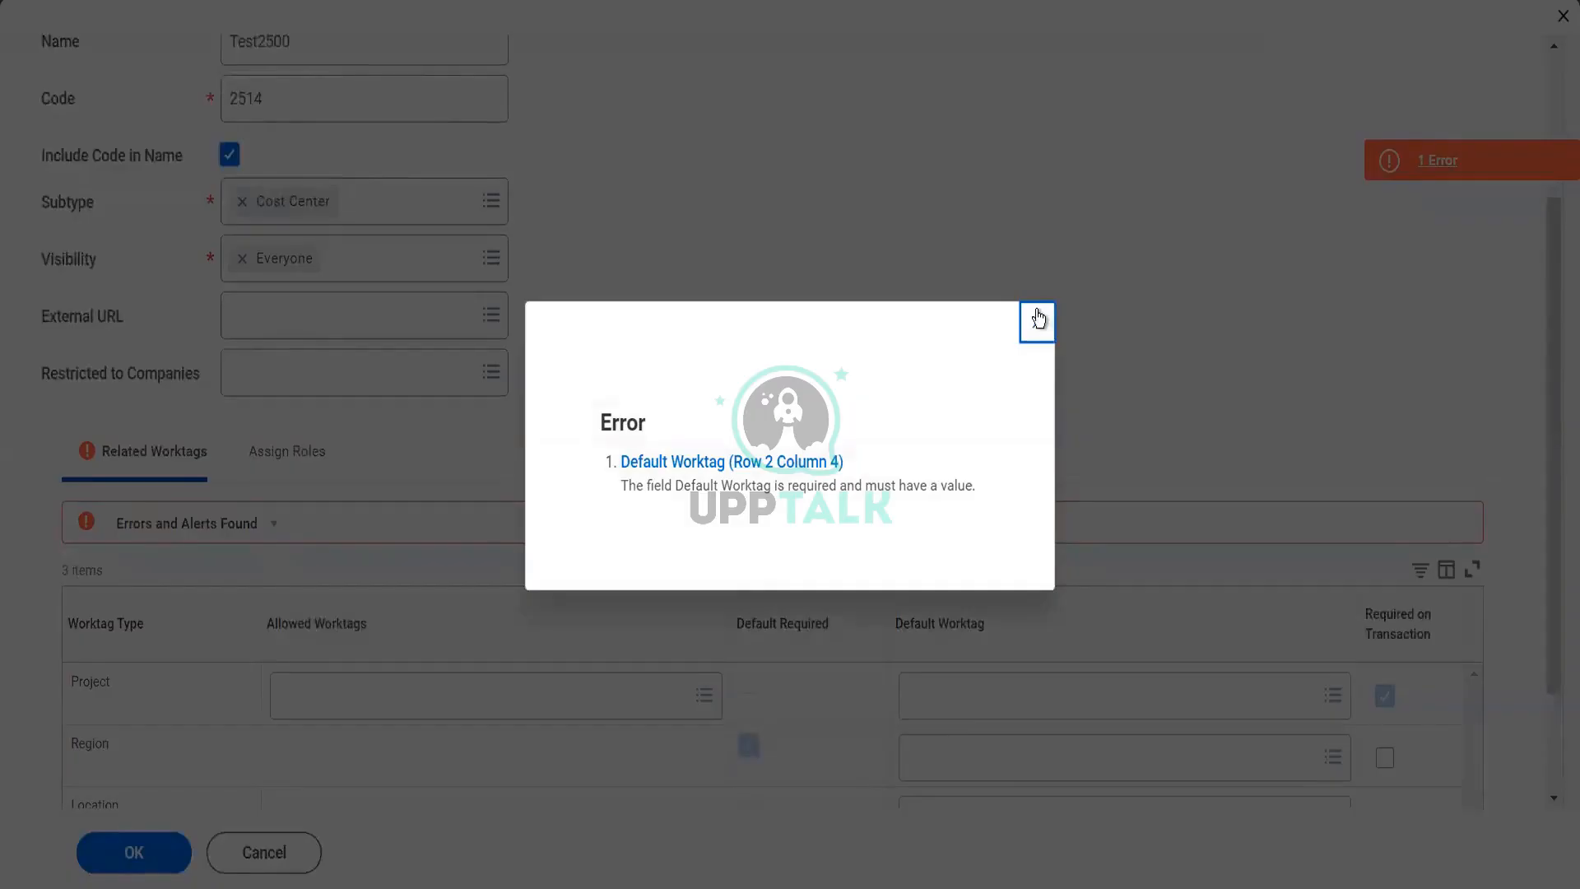
{"action": "left_click", "coordinate": [1037, 320]}
{"action": "left_click", "coordinate": [980, 772]}
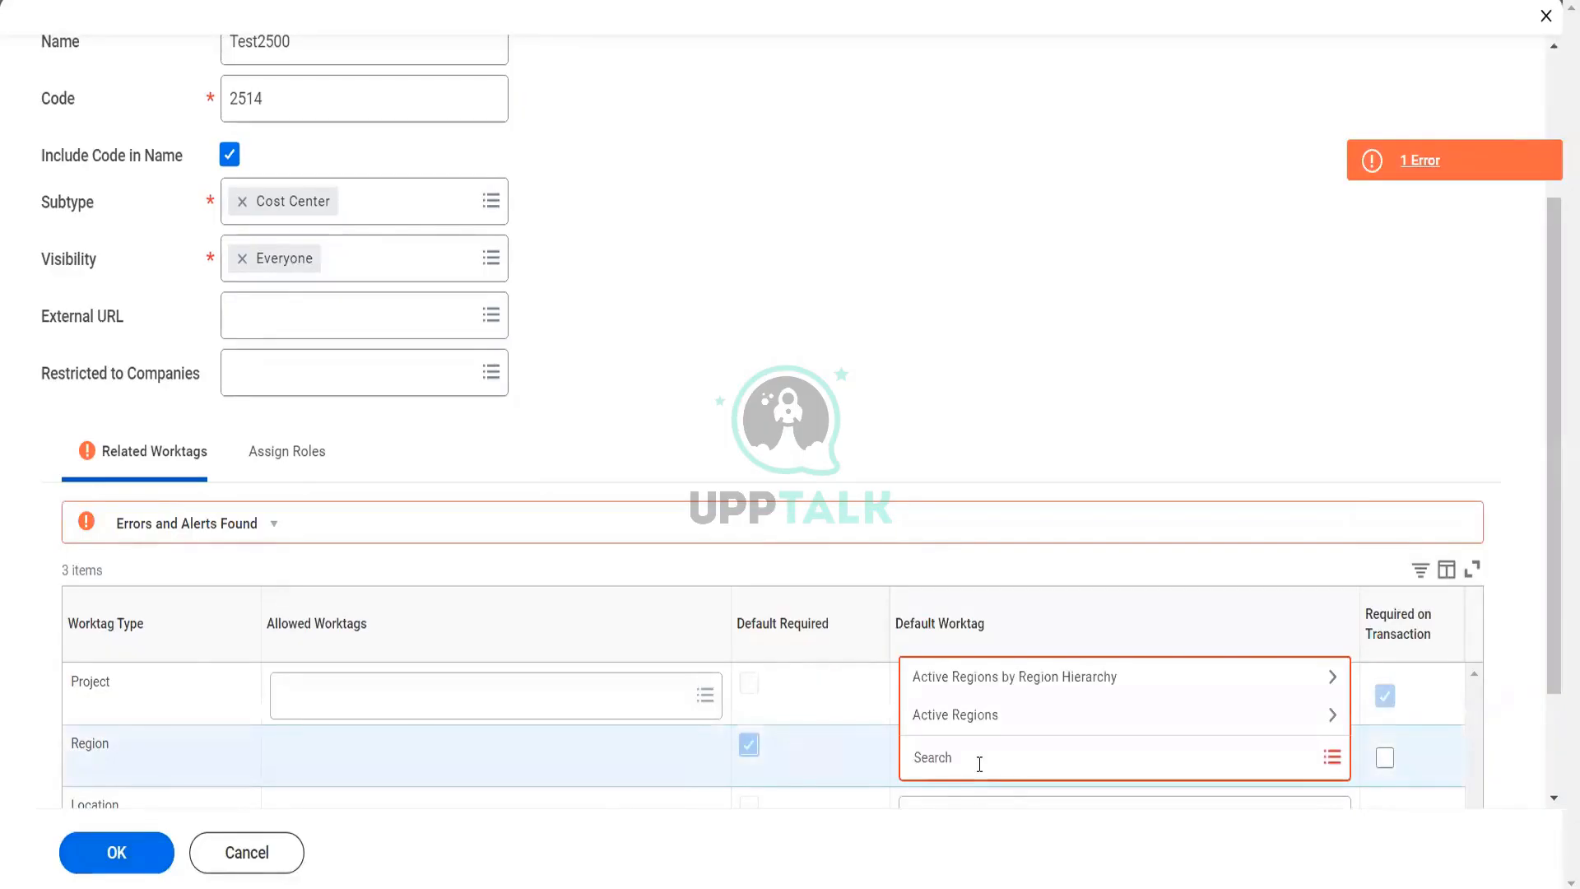
{"action": "type", "text": "emea"}
{"action": "key", "text": "Return"}
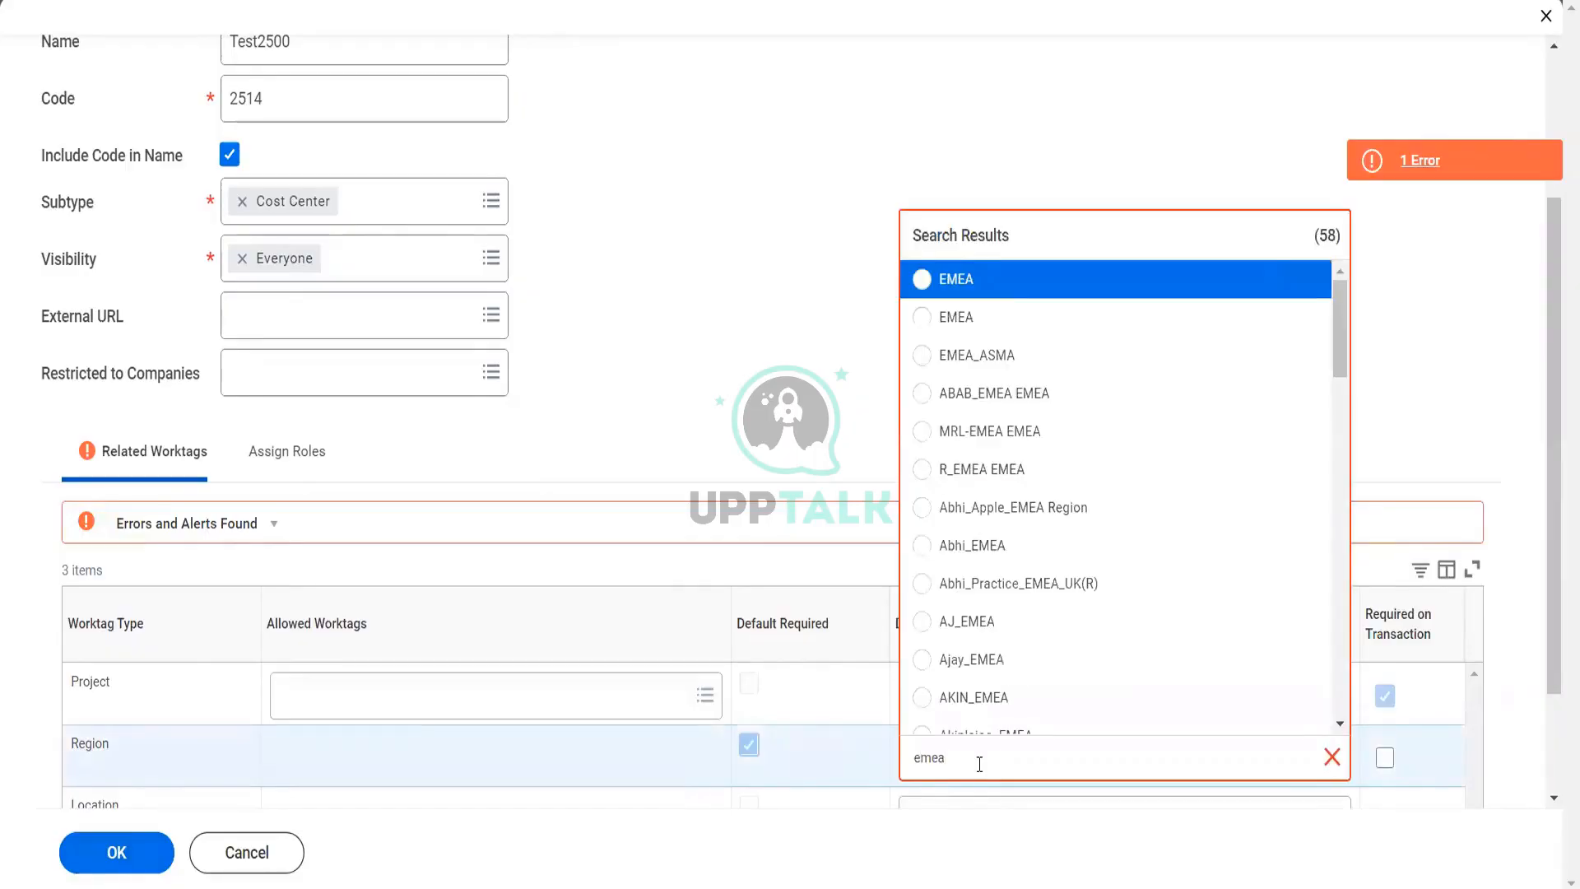
{"action": "left_click", "coordinate": [977, 290]}
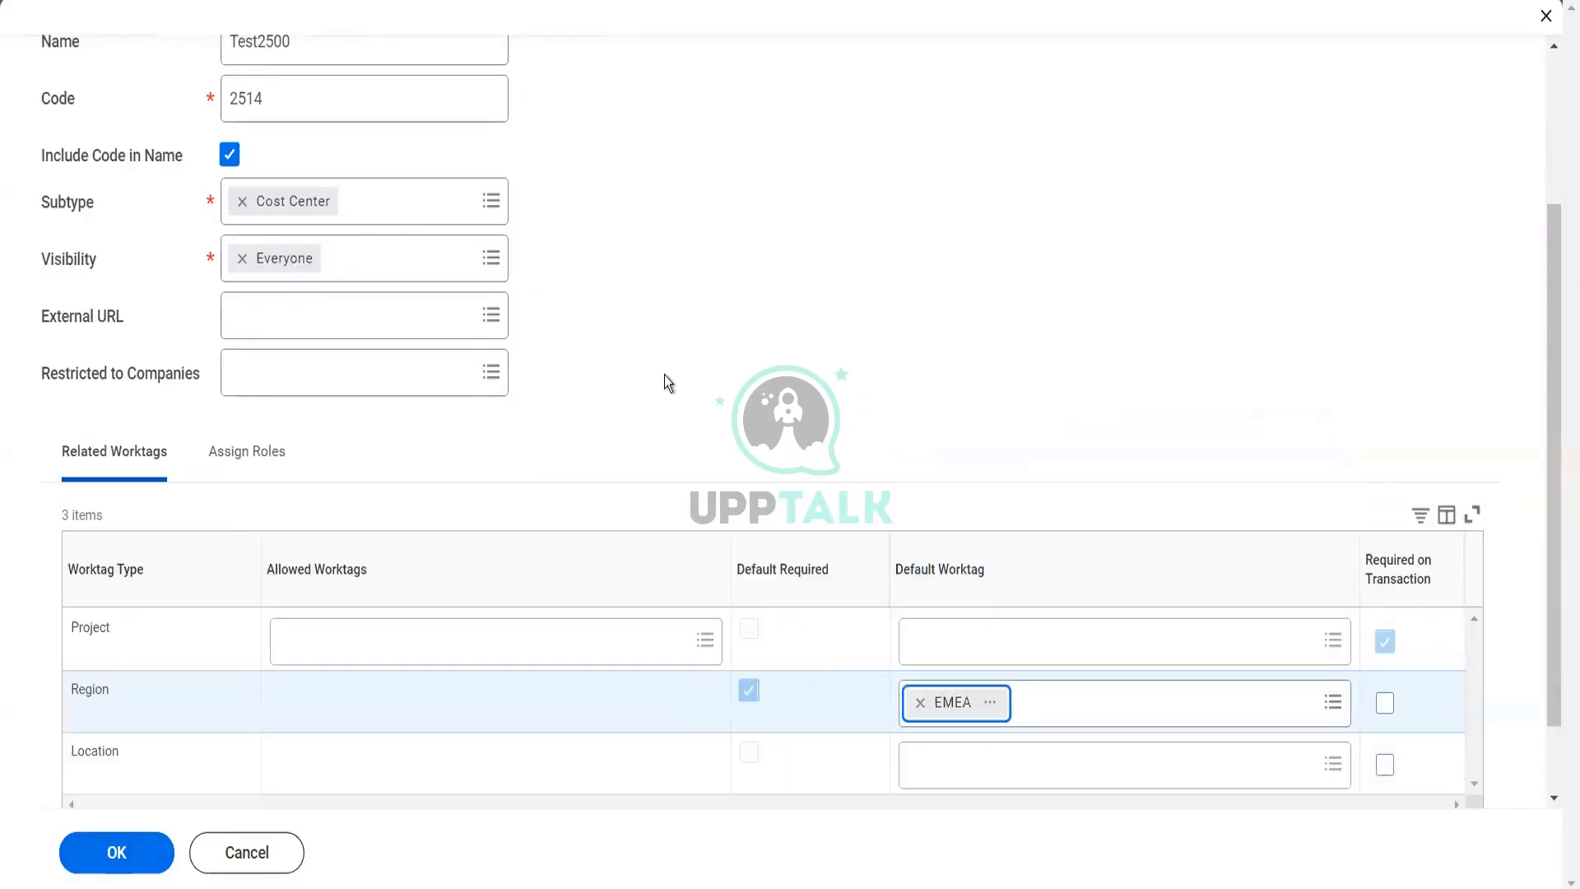
{"action": "left_click", "coordinate": [156, 851]}
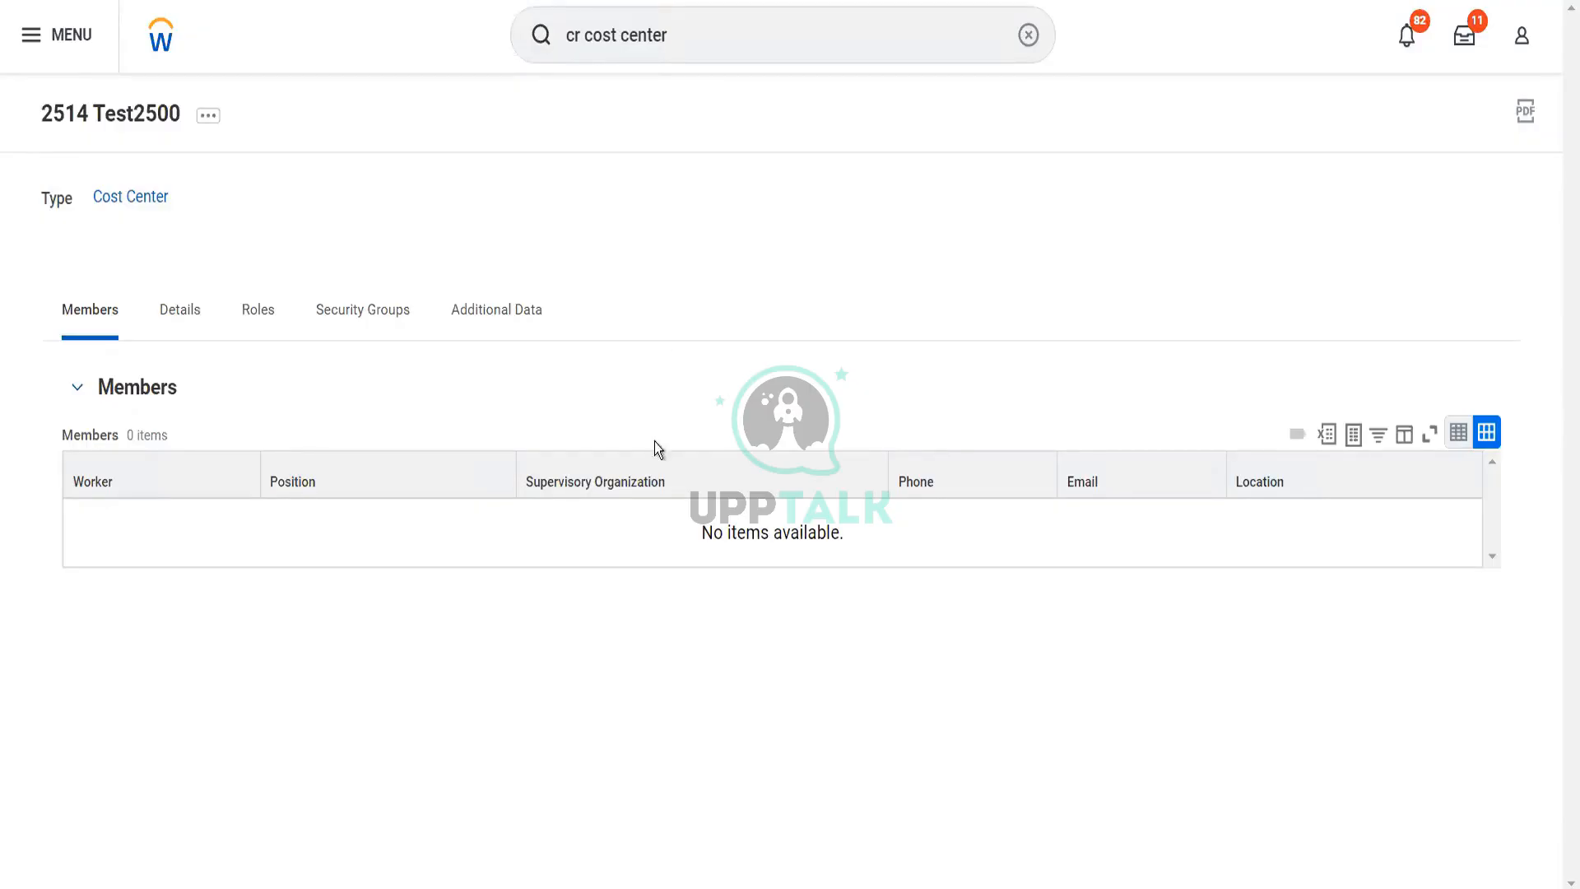
Search for "mai work usage" and open the Maintain Worktag Usage report
{"action": "left_click", "coordinate": [729, 31]}
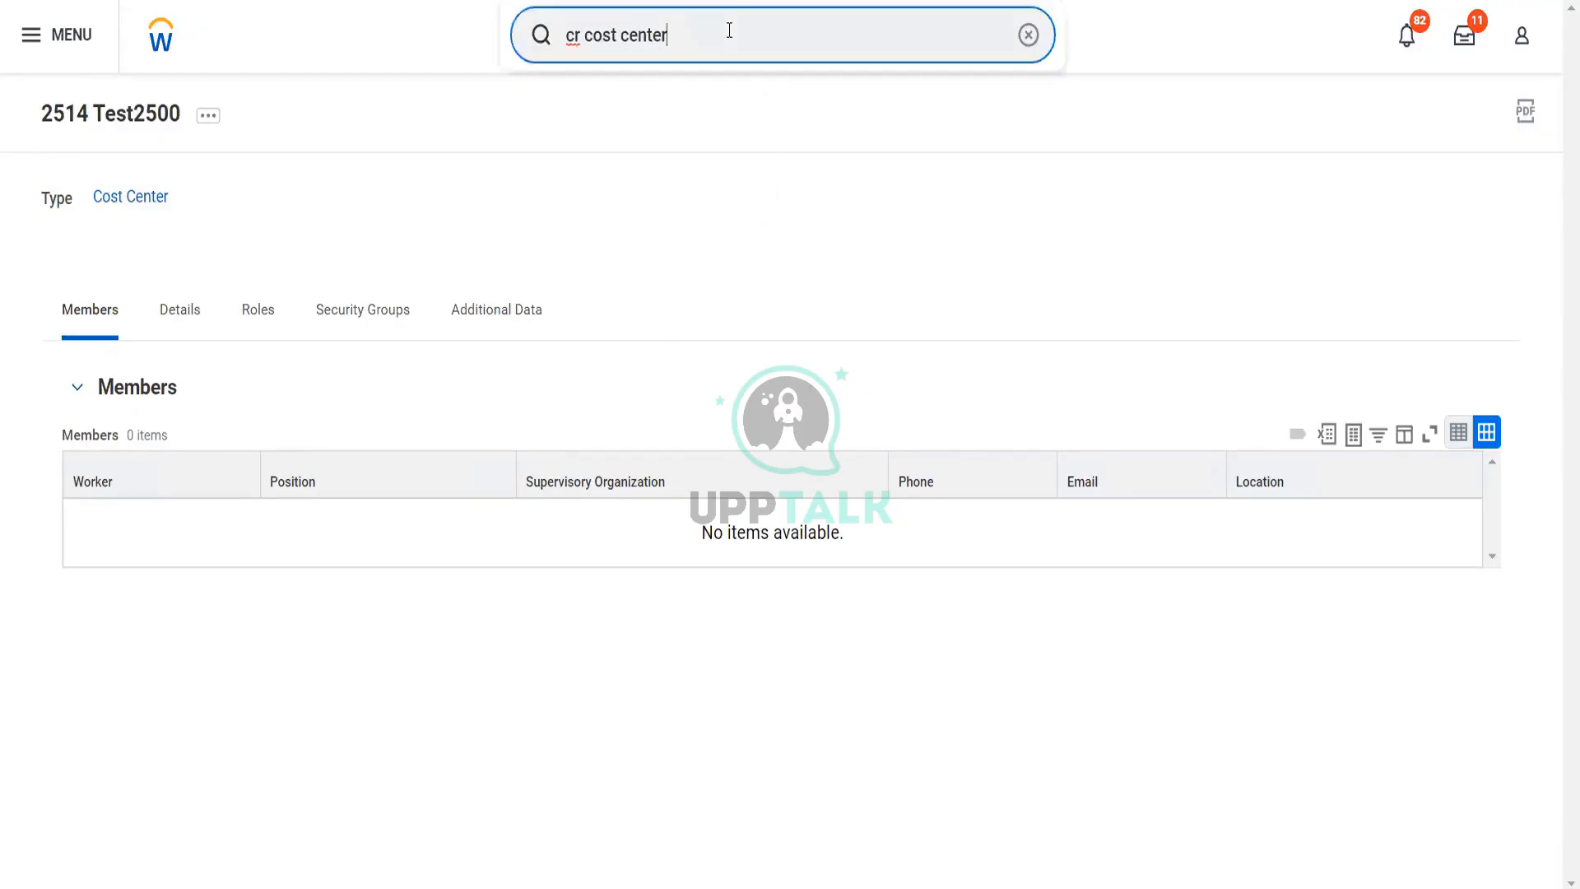
{"action": "left_click_drag", "start_coordinate": [729, 30], "coordinate": [550, 46]}
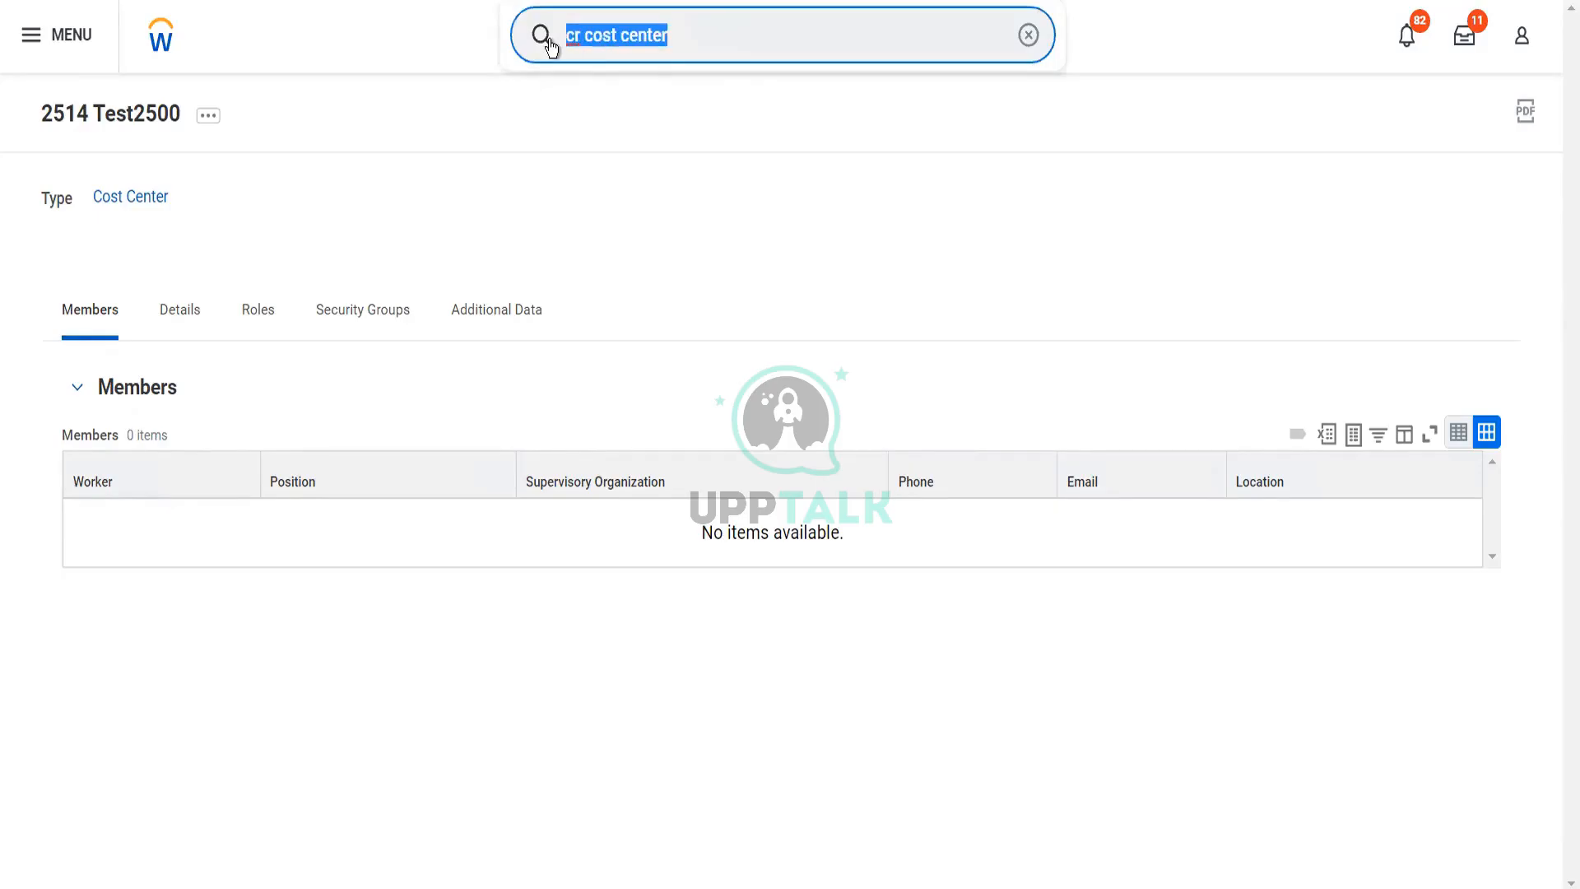
{"action": "type", "text": "mai"}
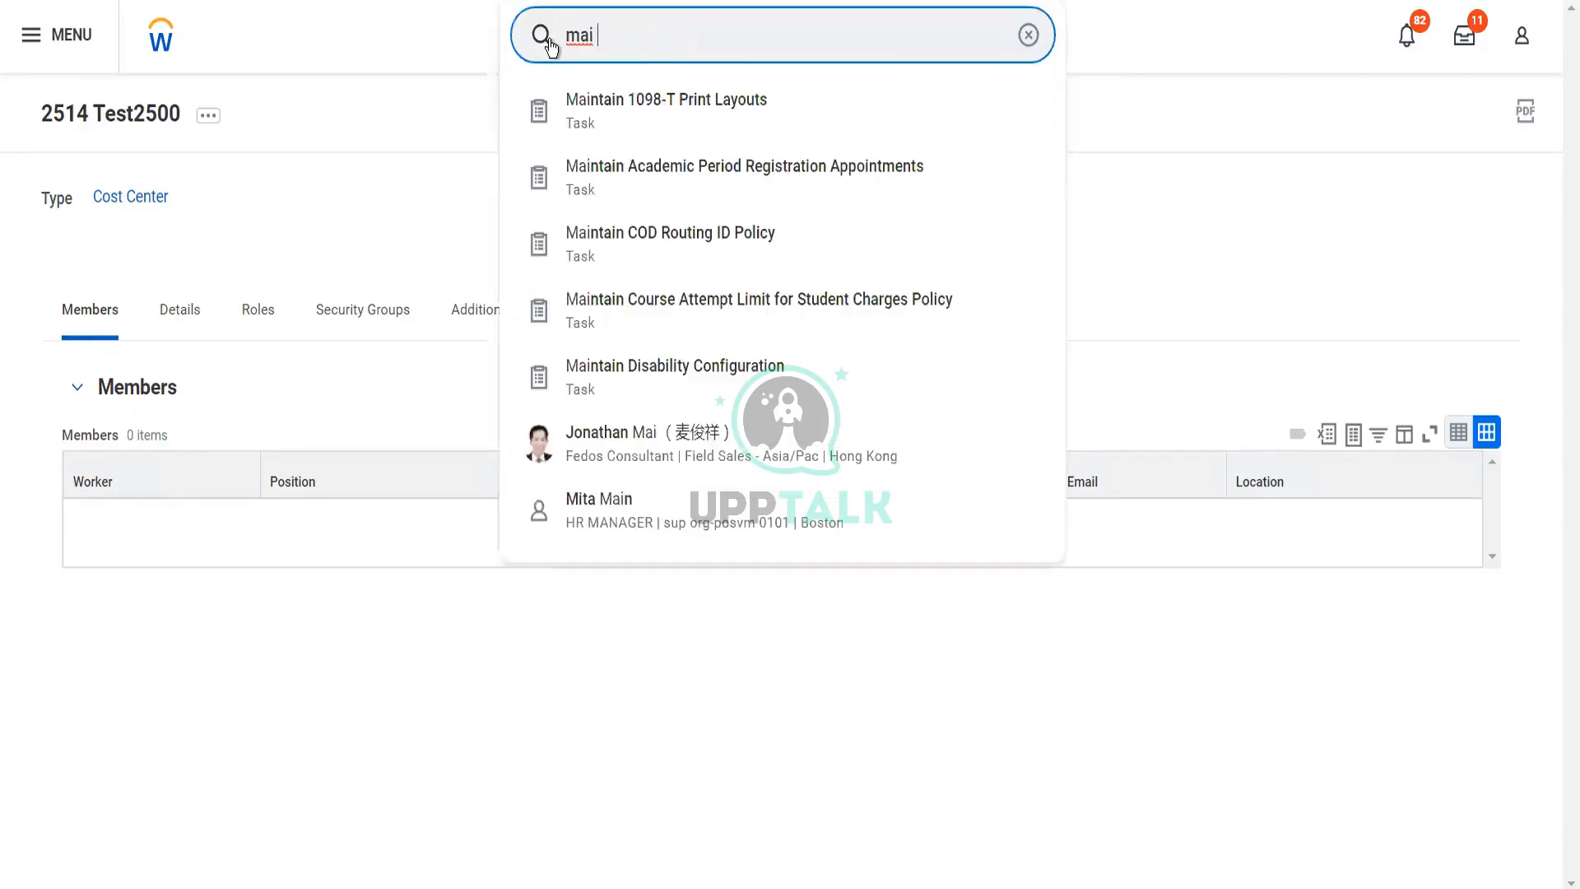
{"action": "type", "text": "work usage"}
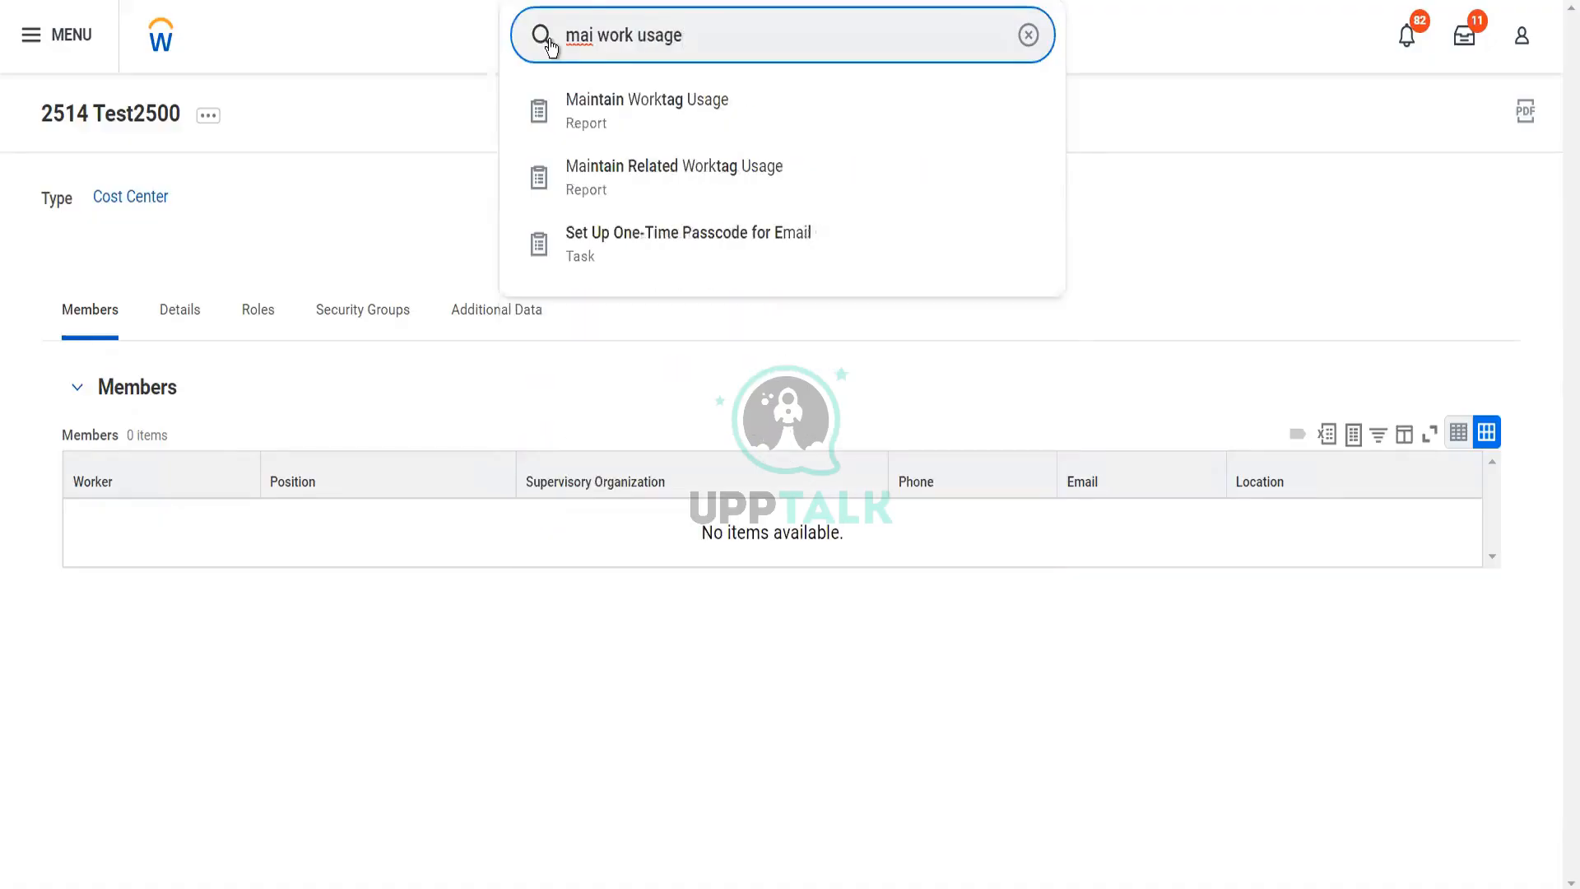
{"action": "left_click", "coordinate": [642, 114]}
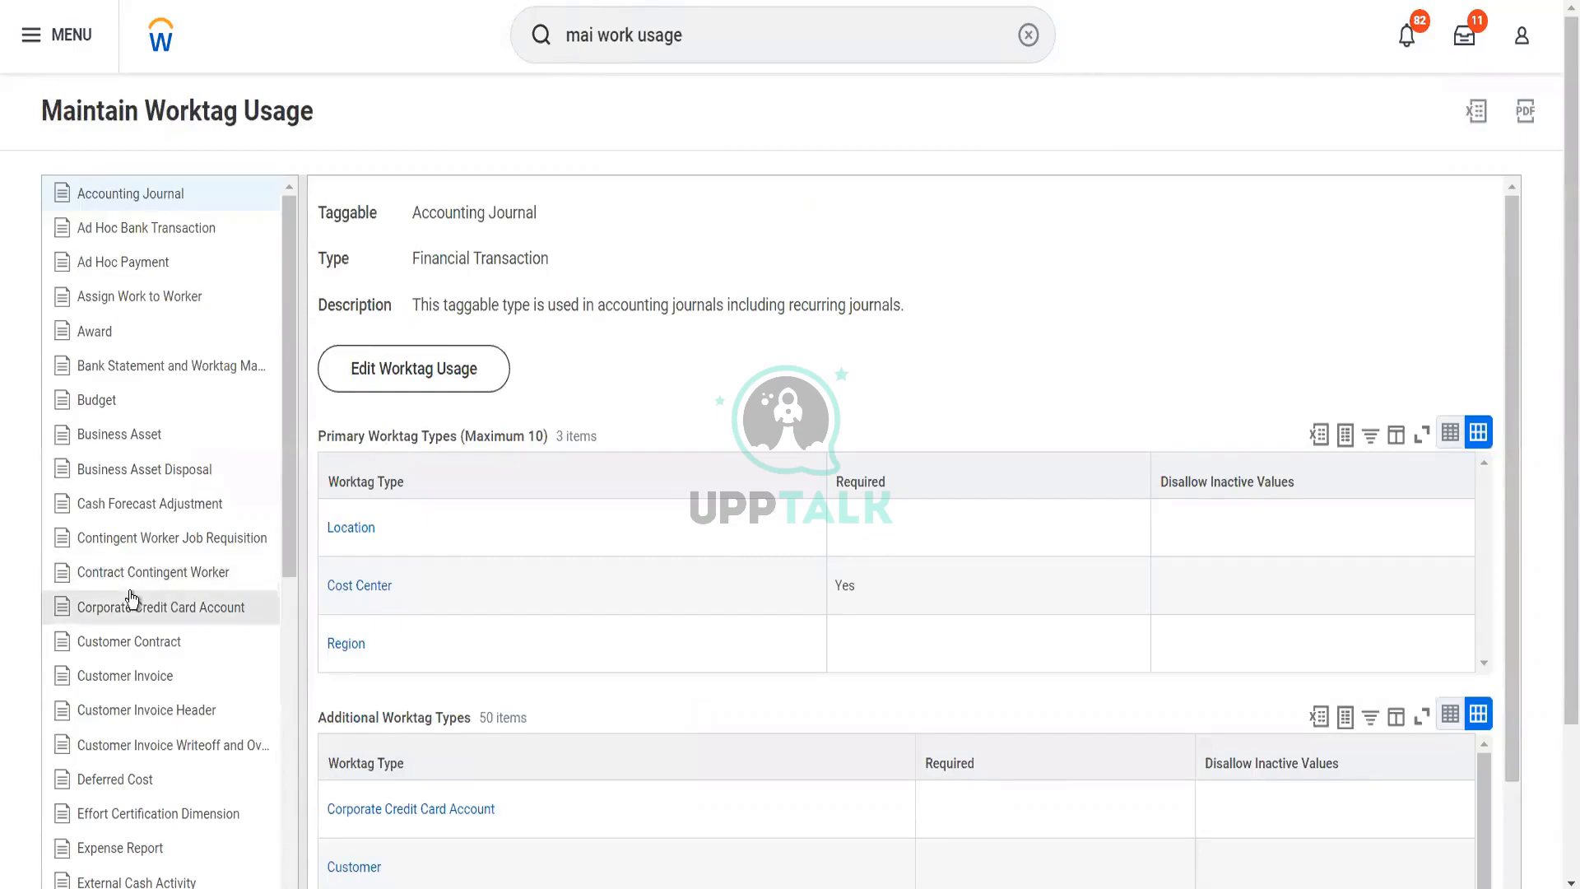
Examine the primary and additional worktag types configured for the Customer Invoice taggable type
{"action": "left_click", "coordinate": [129, 678]}
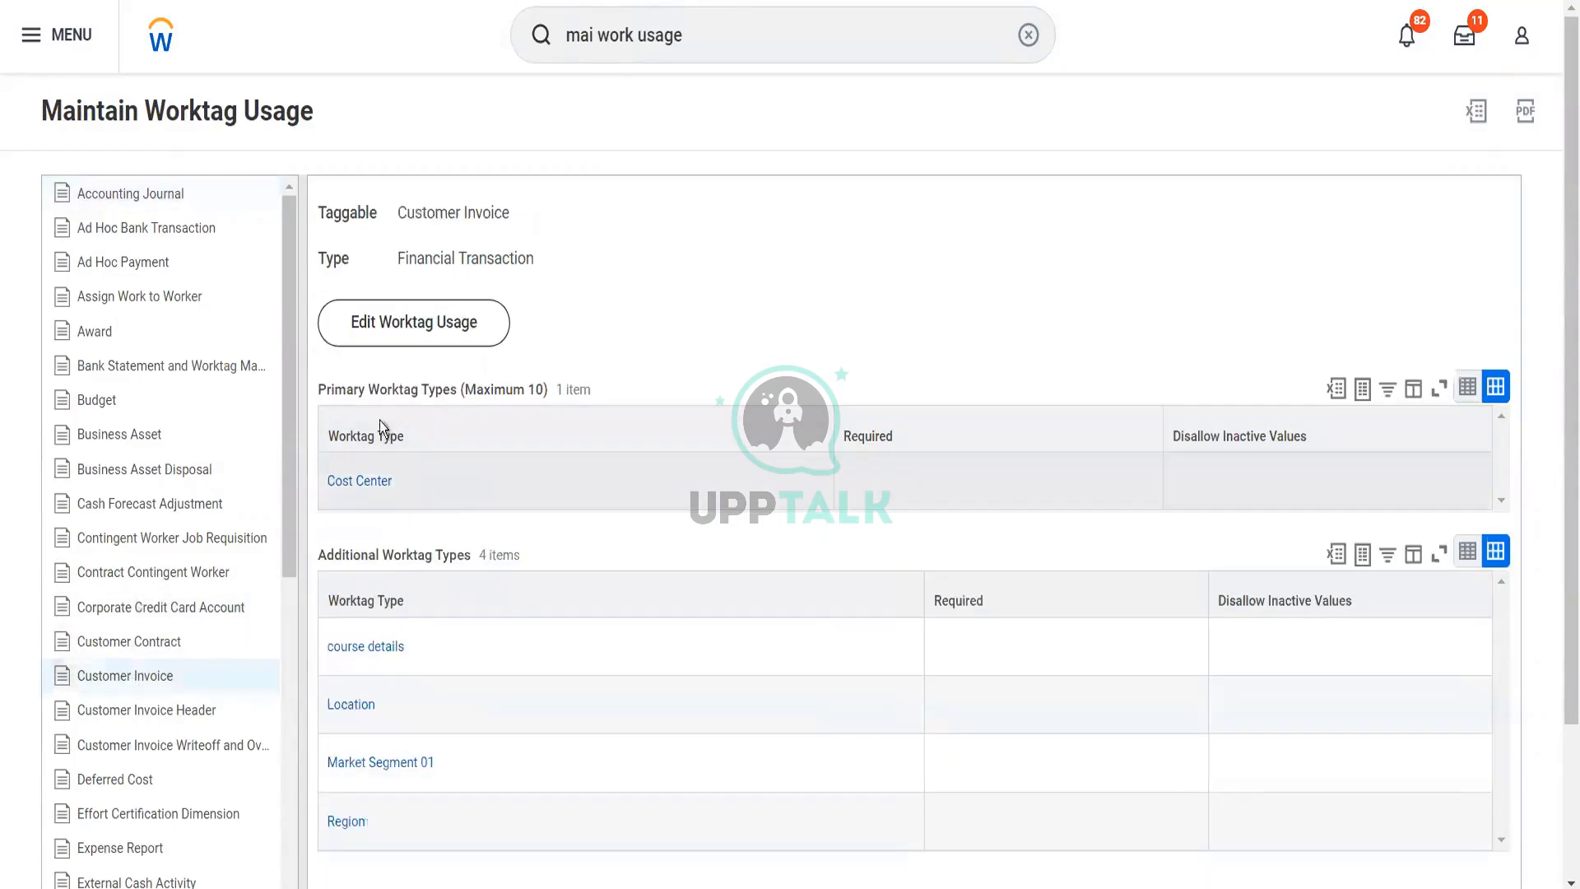
{"action": "mouse_move", "coordinate": [394, 483]}
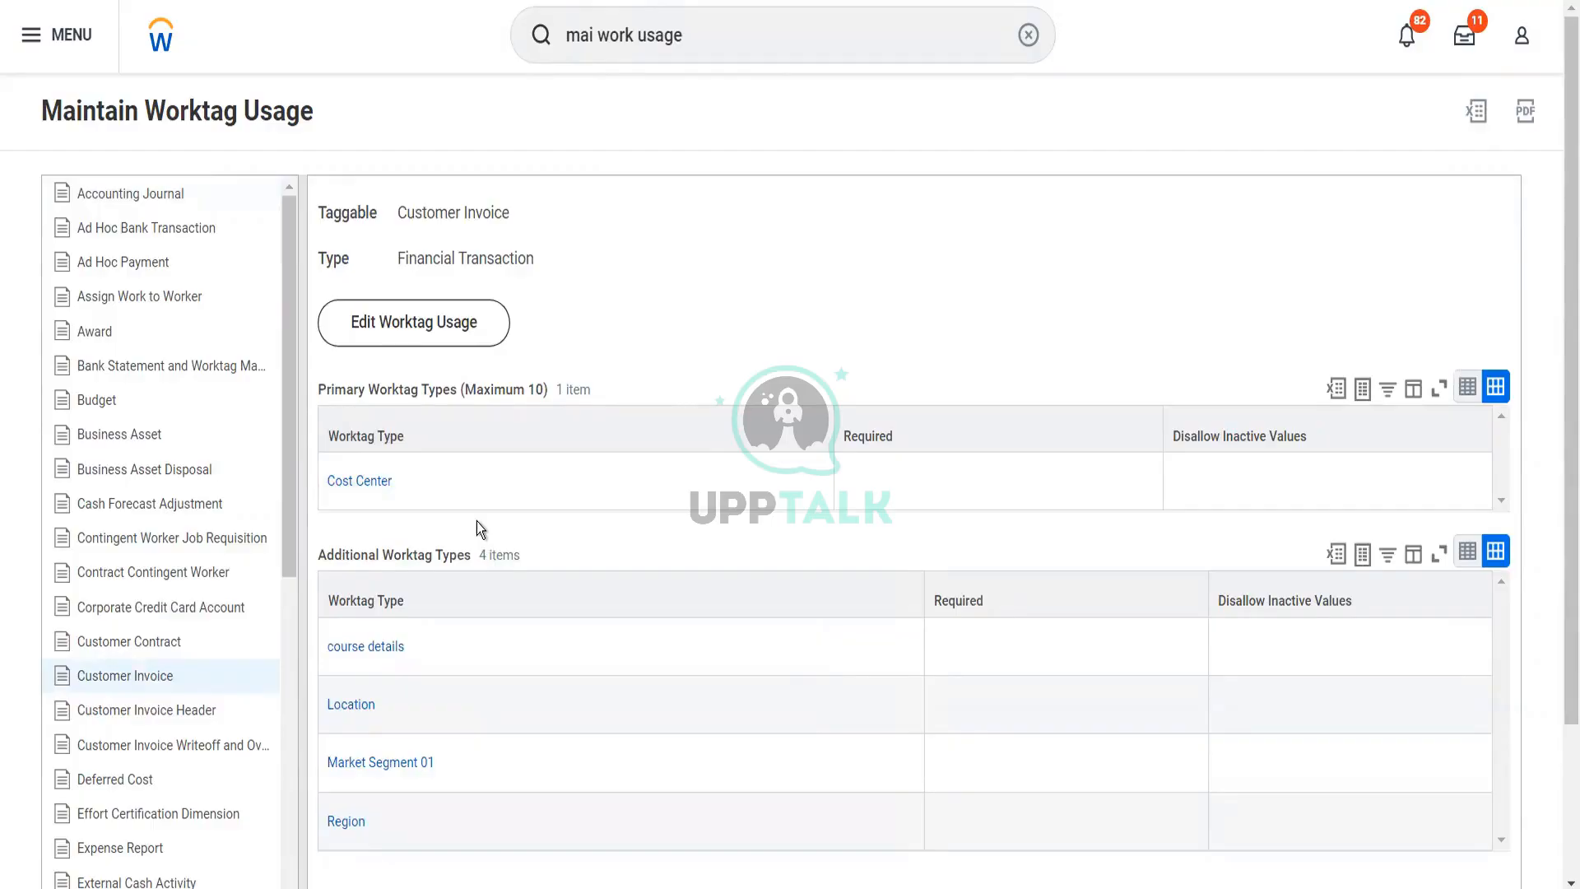
{"action": "scroll", "coordinate": [477, 521], "scroll_direction": "down", "scroll_amount": 2}
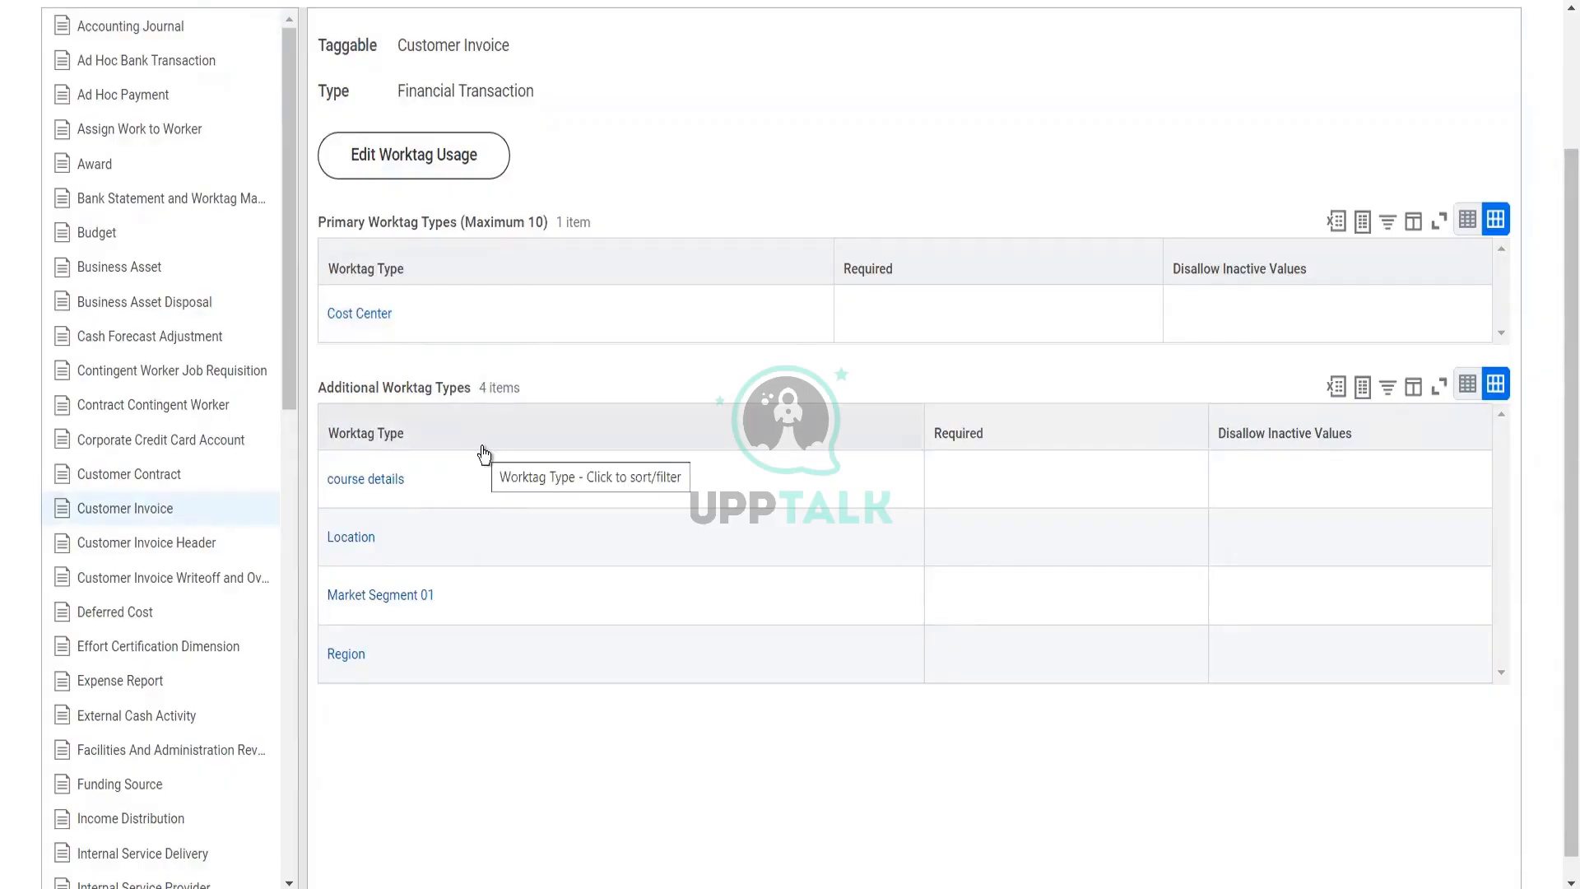
{"action": "scroll", "coordinate": [484, 455], "scroll_direction": "up", "scroll_amount": 2}
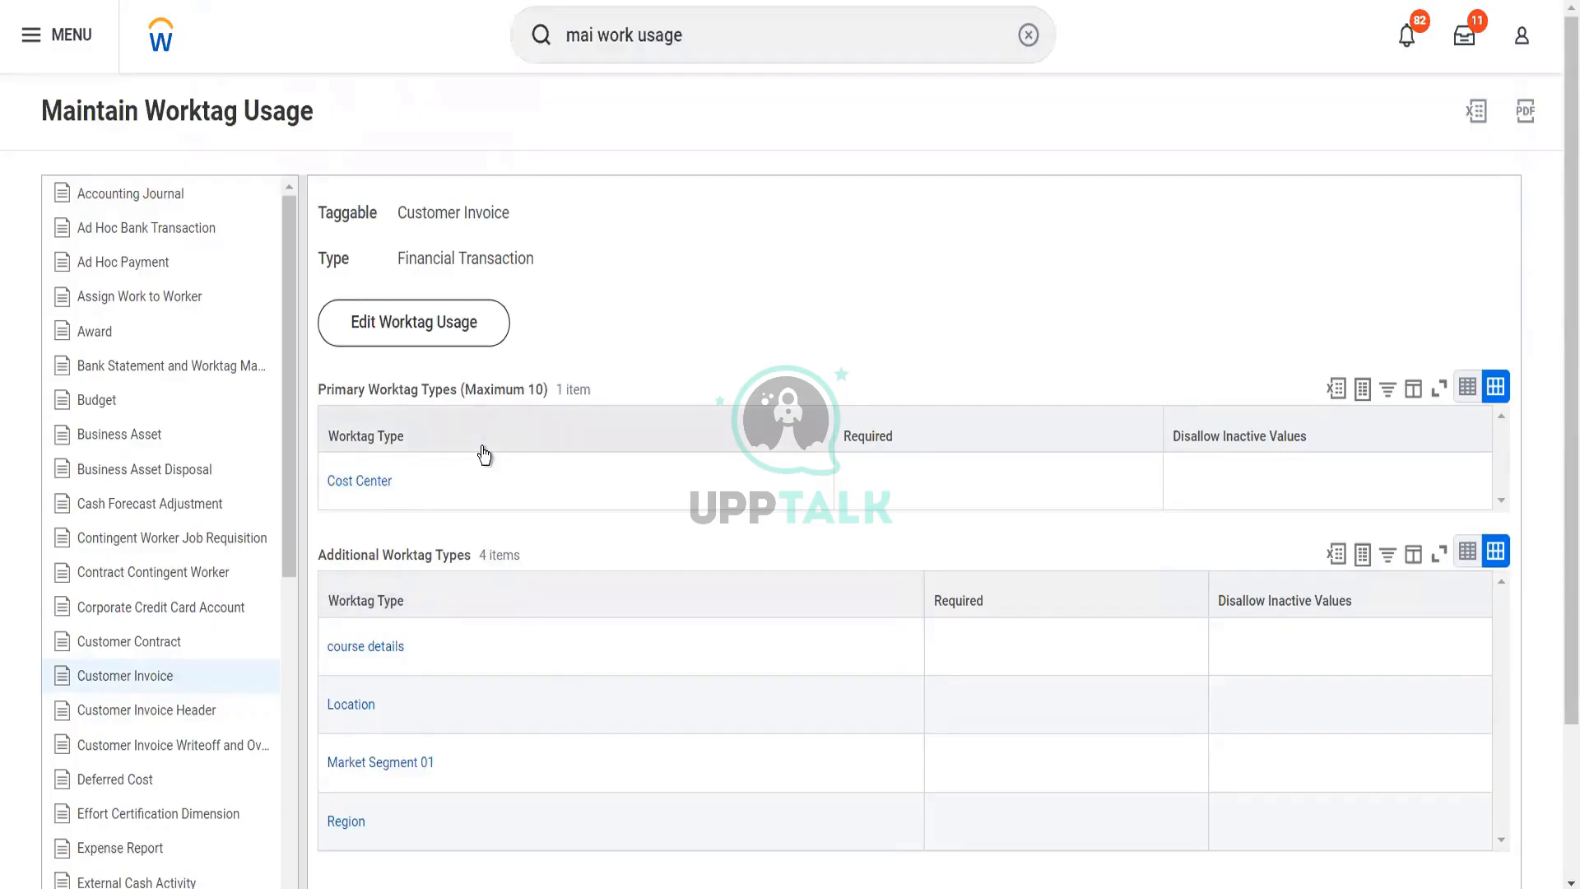
Search for "BP: customer invoice", open Customer Invoice Event (Default Definition), and expand its security group restrictions
{"action": "left_click", "coordinate": [708, 50]}
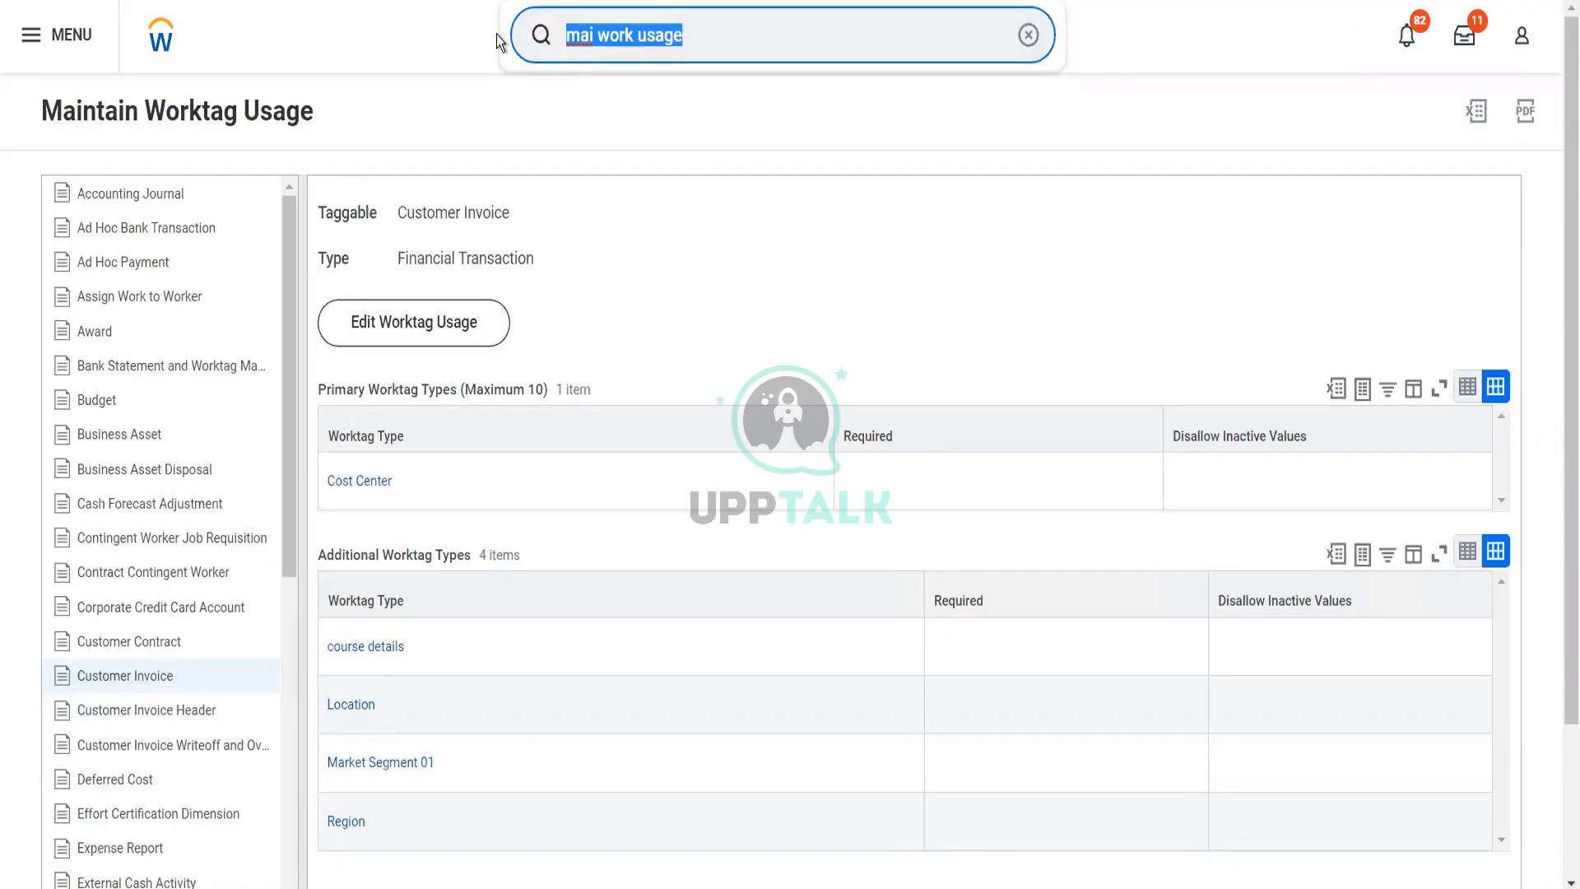
{"action": "type", "text": "B"}
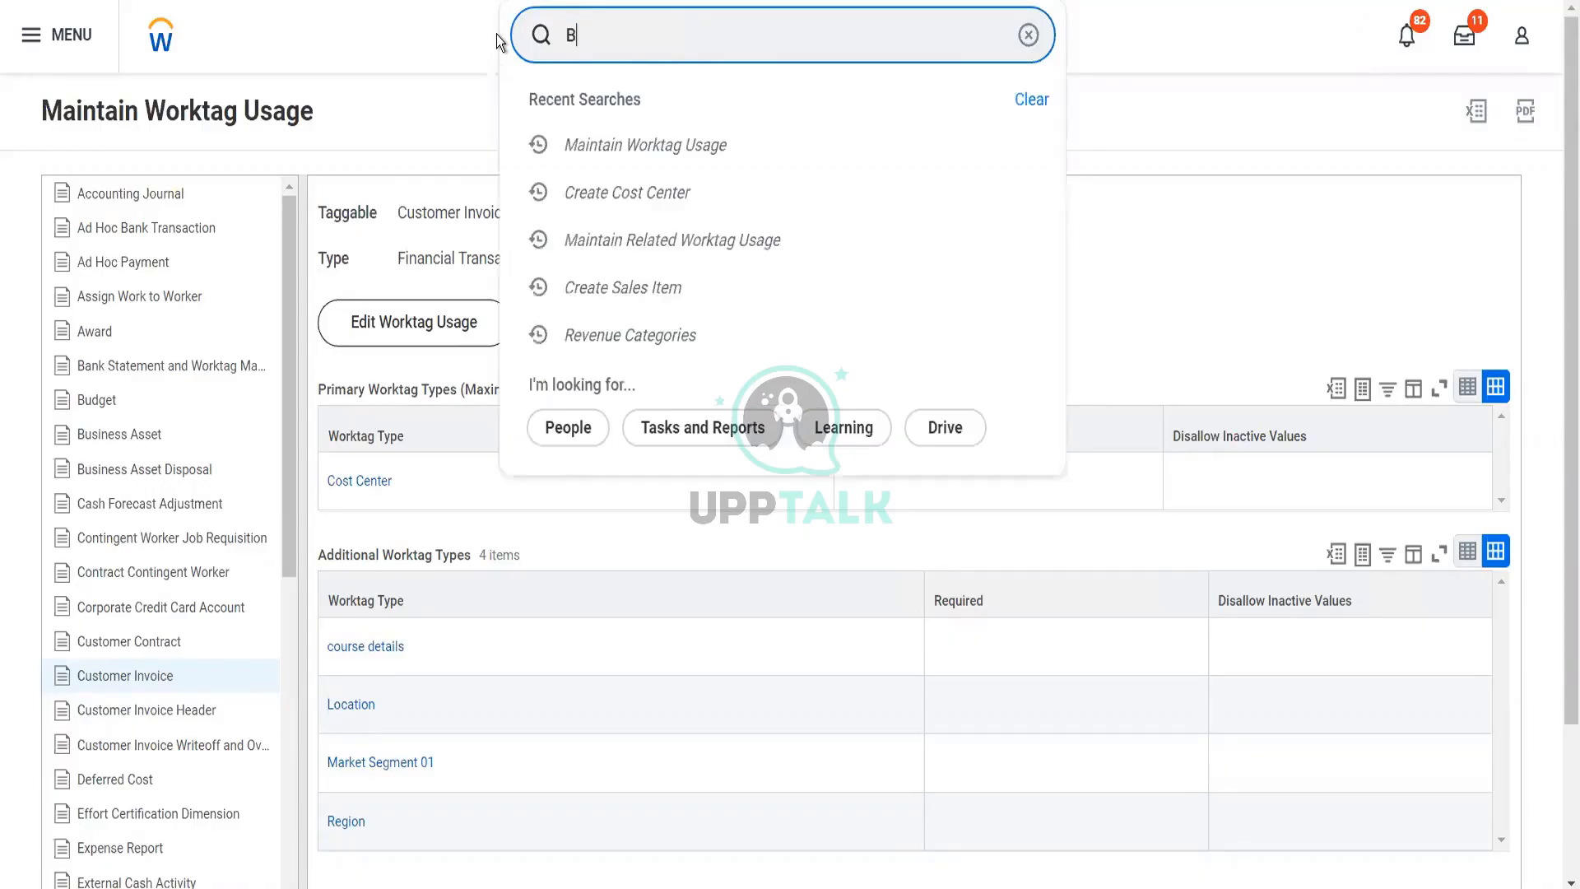
{"action": "type", "text": "P: customer invoice"}
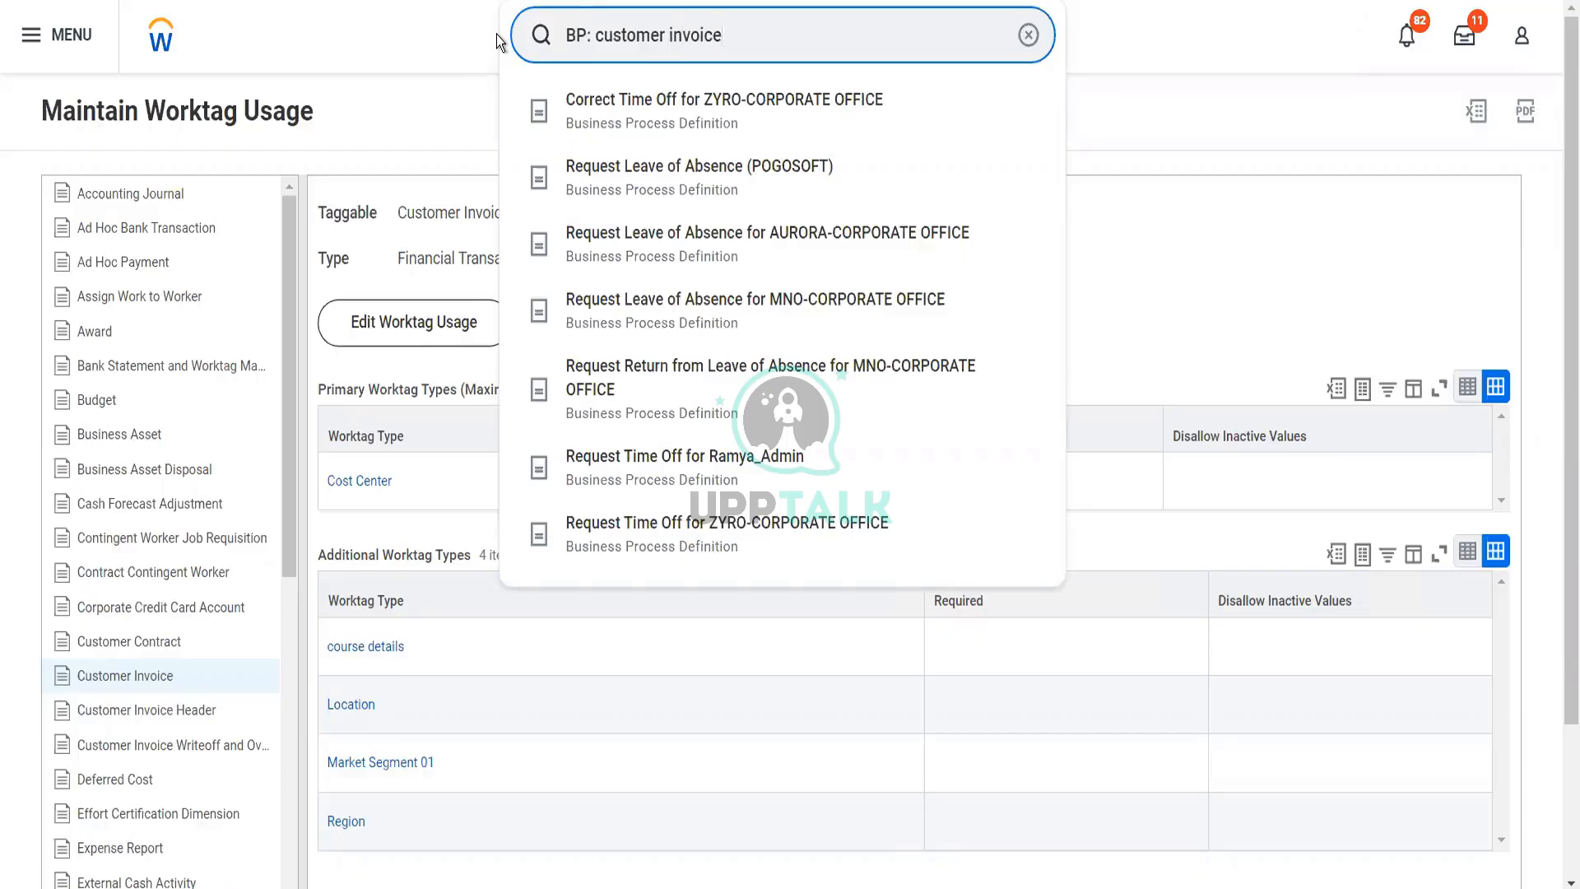
{"action": "left_click", "coordinate": [496, 35]}
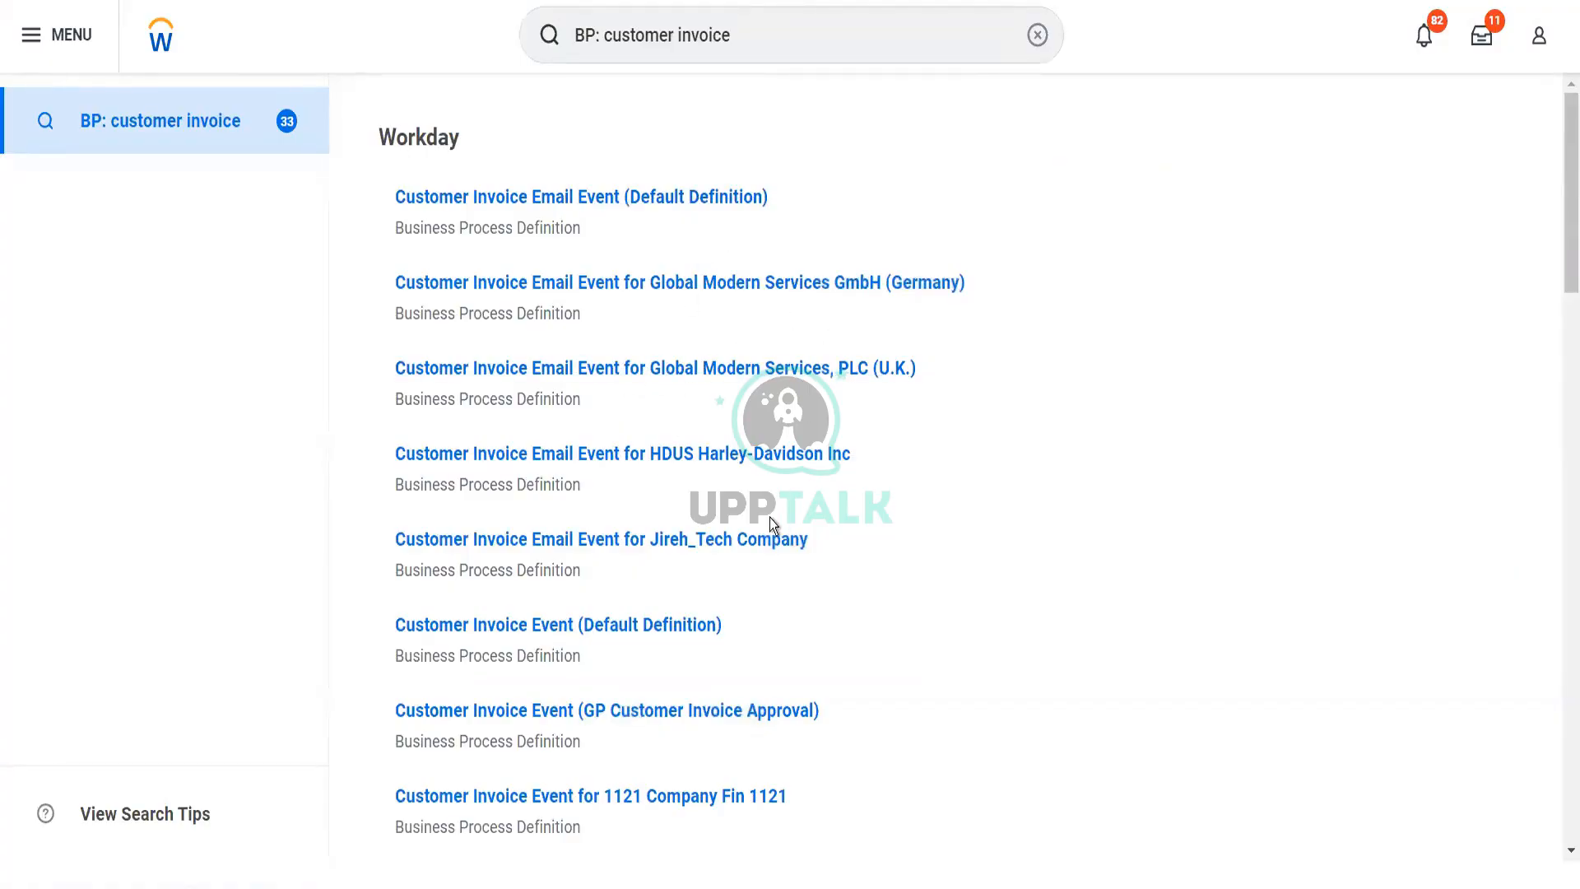
{"action": "left_click", "coordinate": [665, 627]}
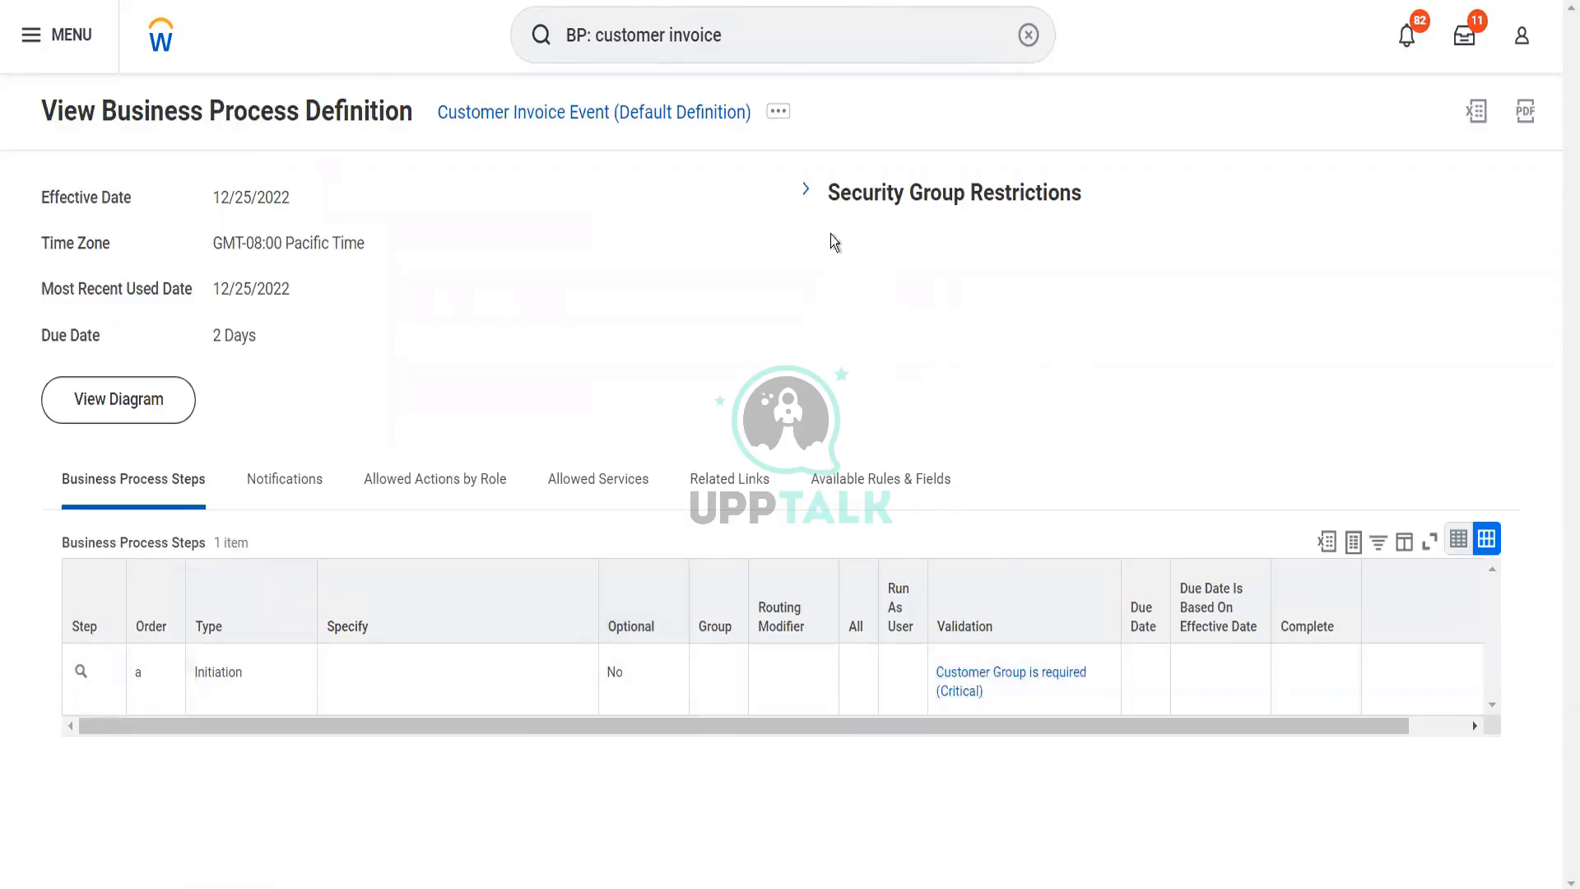
{"action": "left_click", "coordinate": [807, 195]}
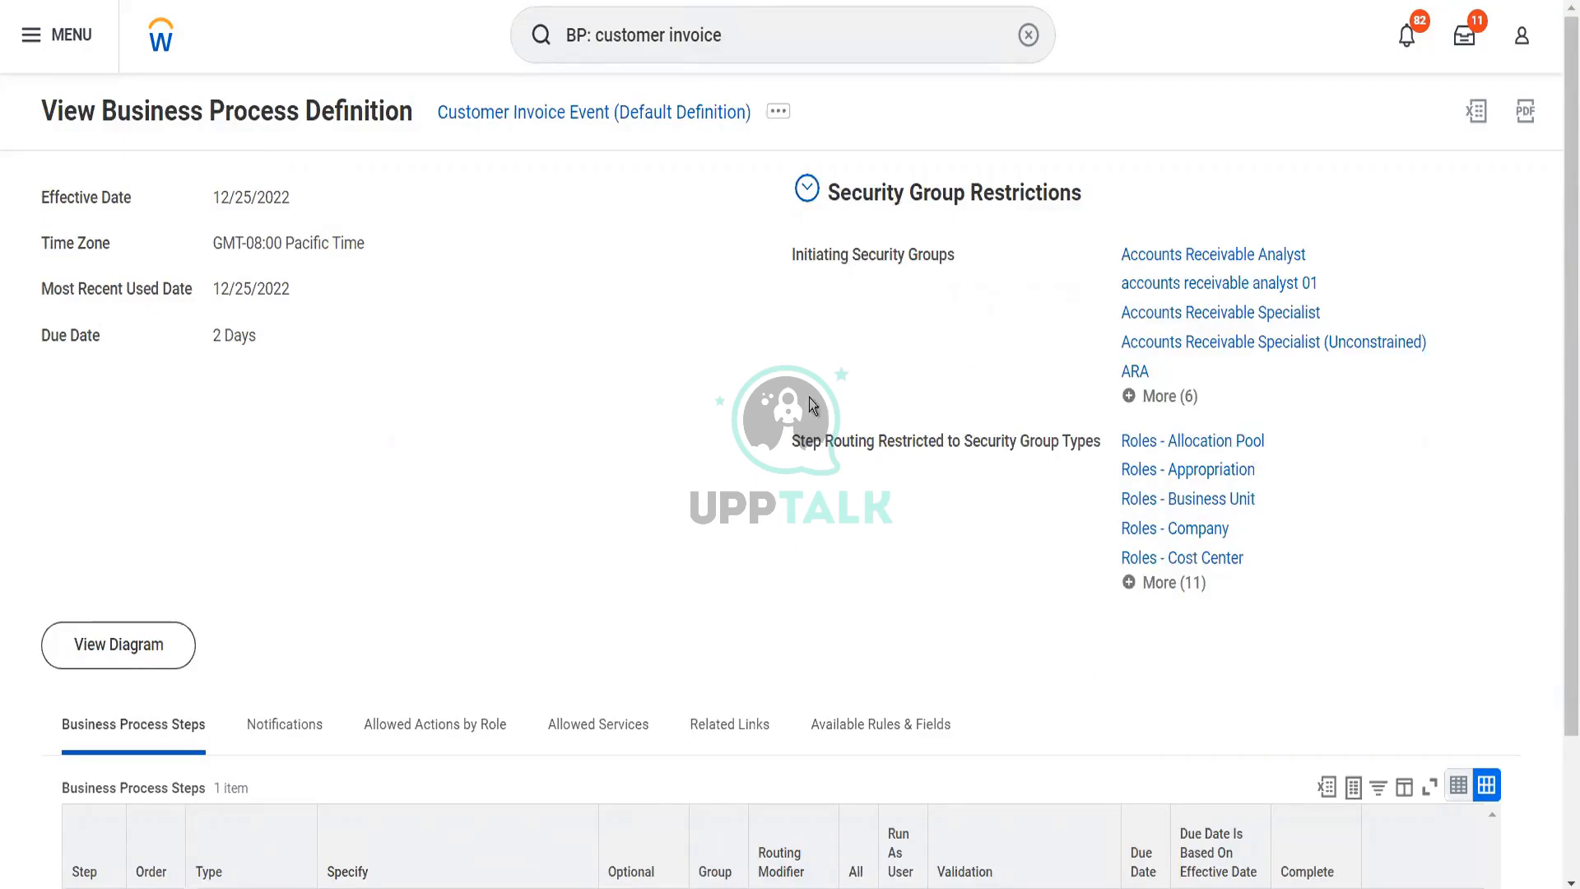
{"action": "left_click", "coordinate": [749, 34]}
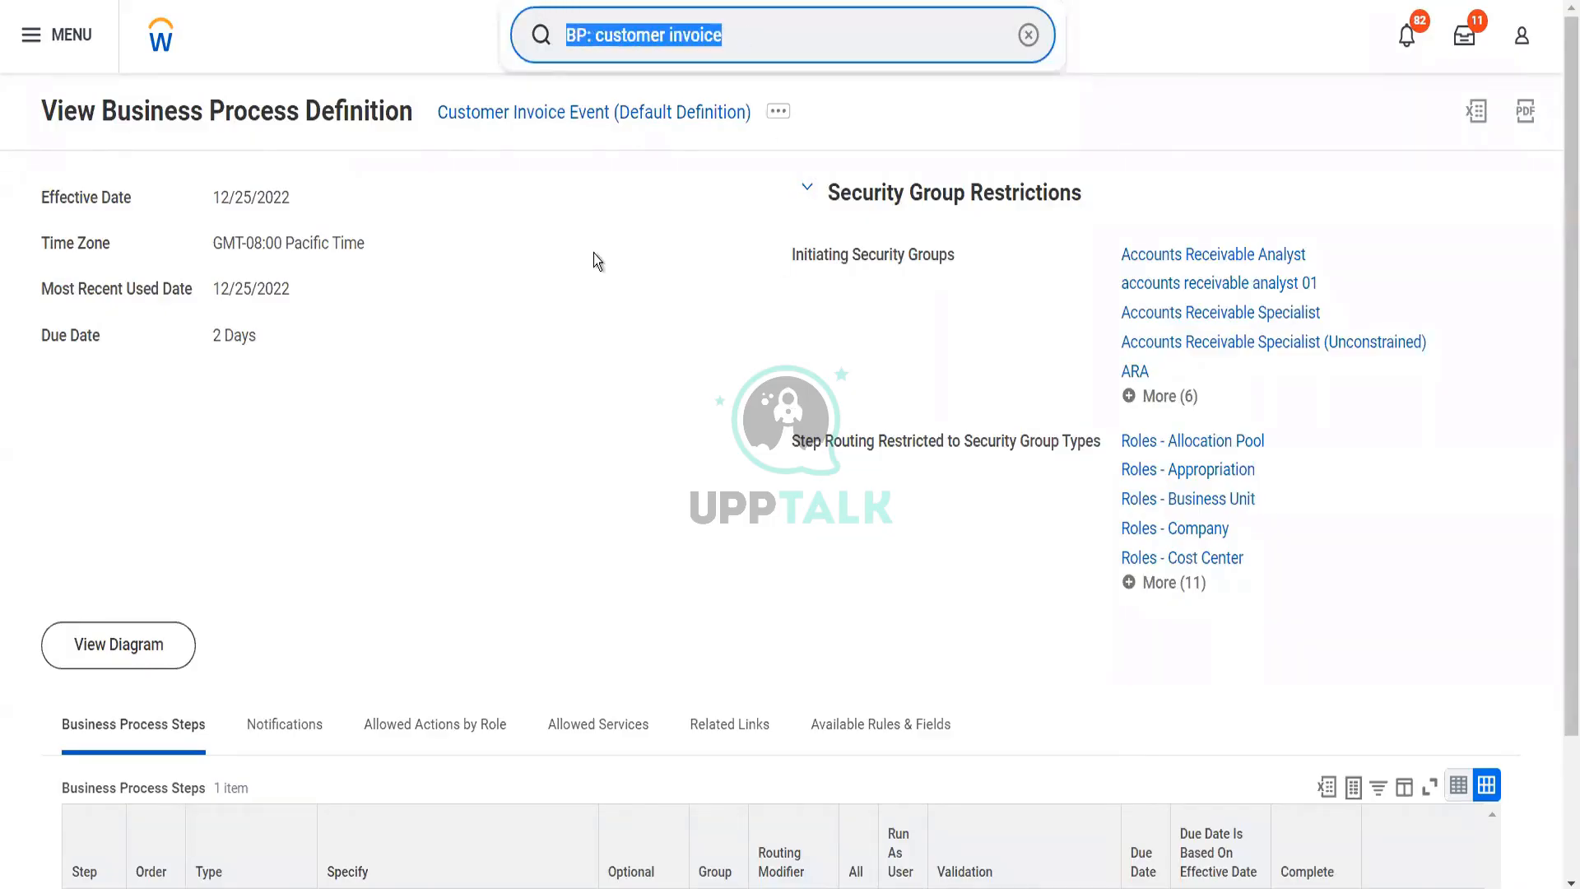
{"action": "type", "text": "cr custom "}
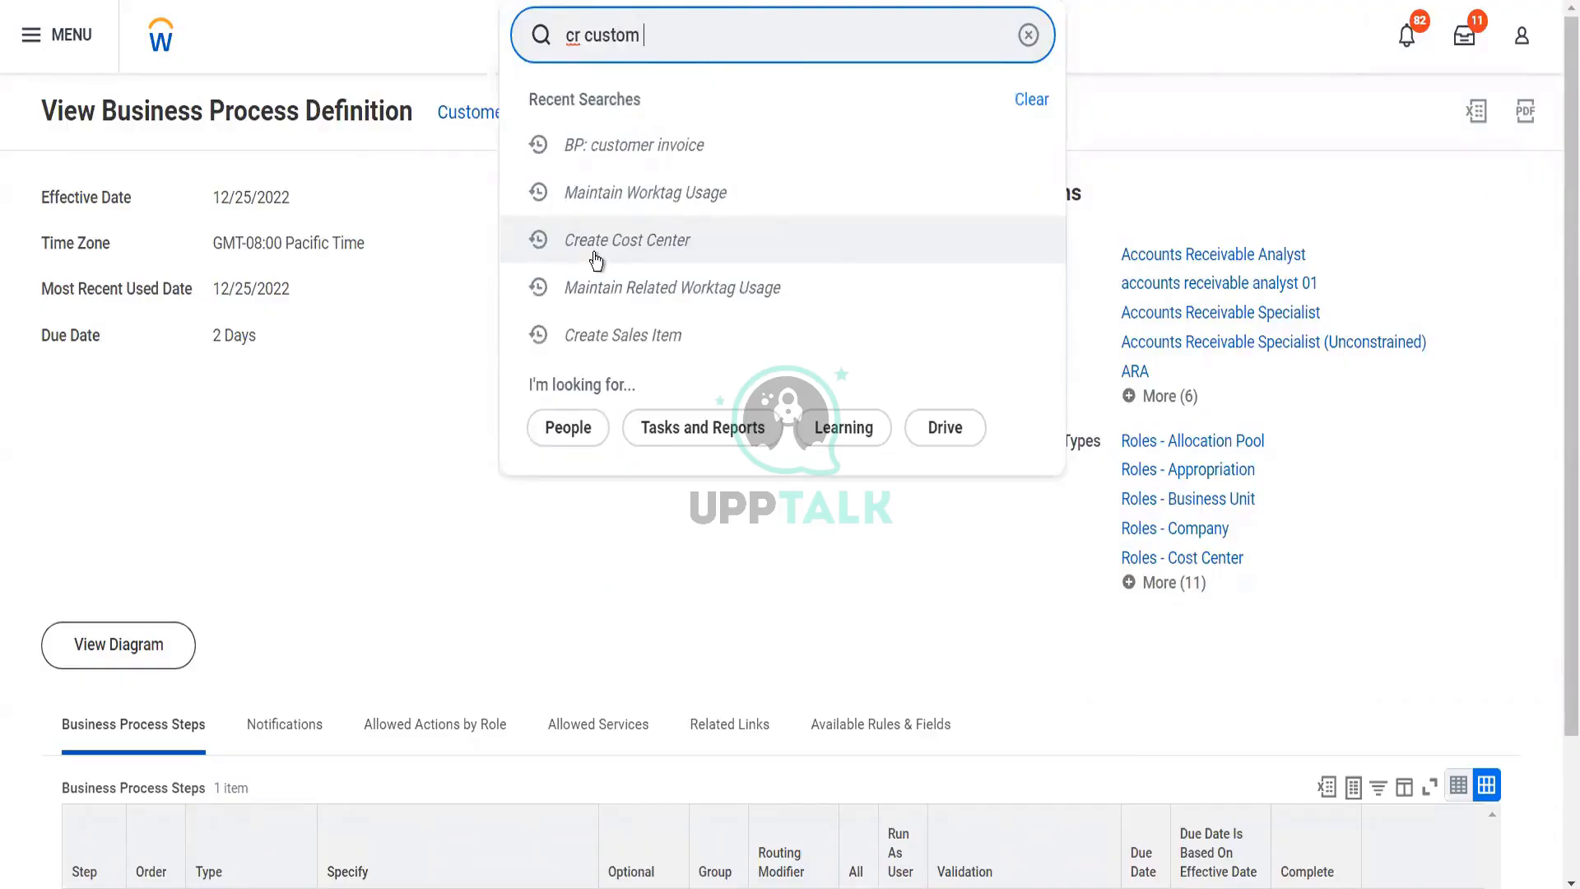
{"action": "type", "text": "invoi"}
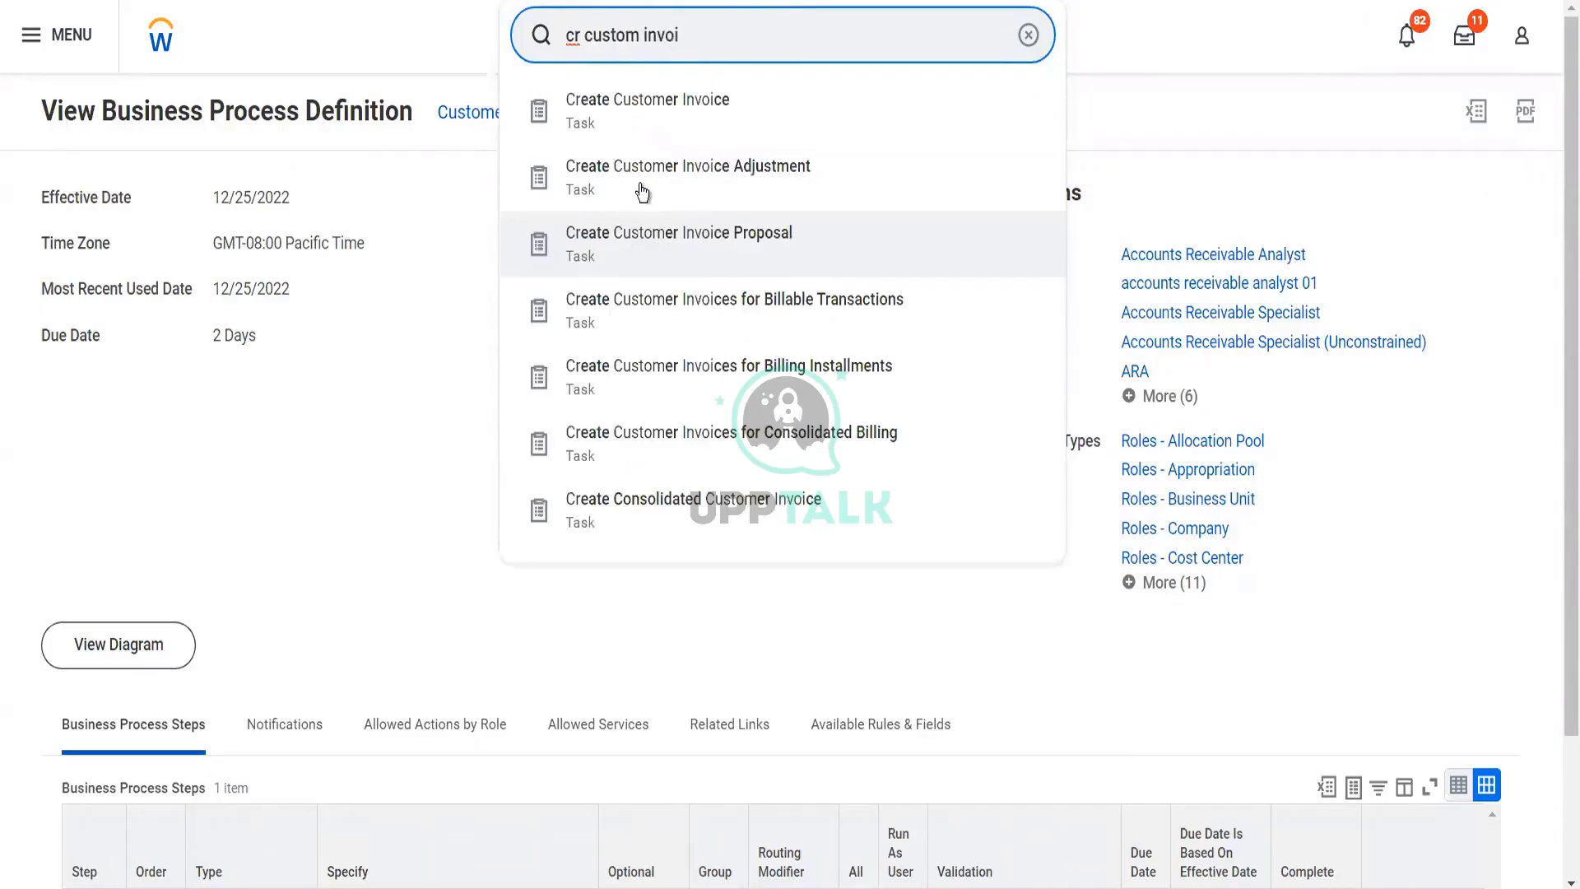
{"action": "left_click", "coordinate": [649, 134]}
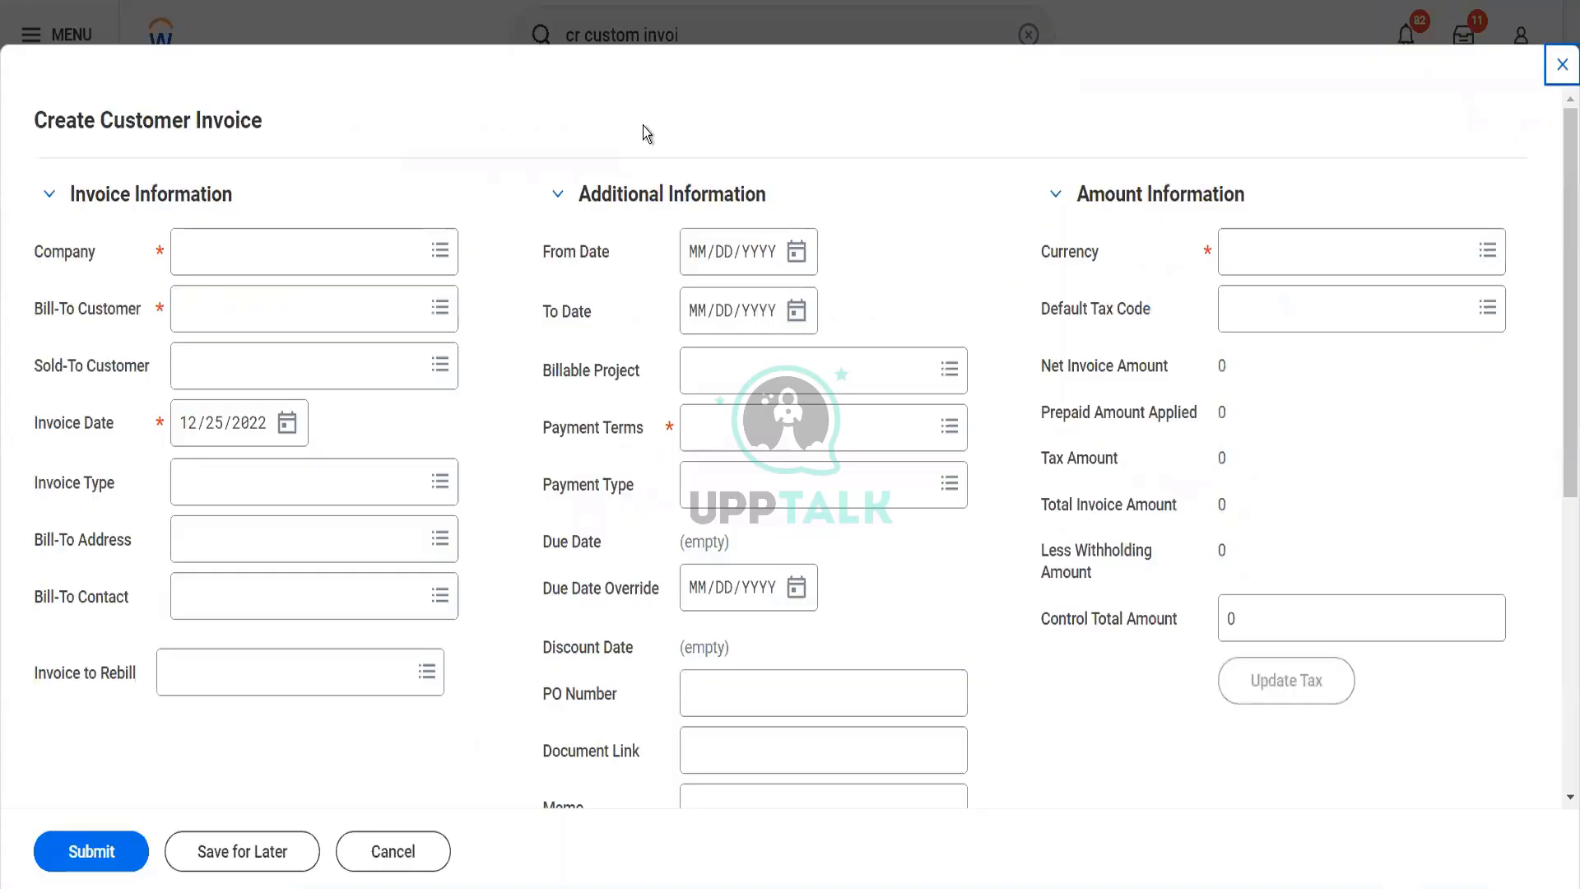
{"action": "left_click", "coordinate": [384, 252]}
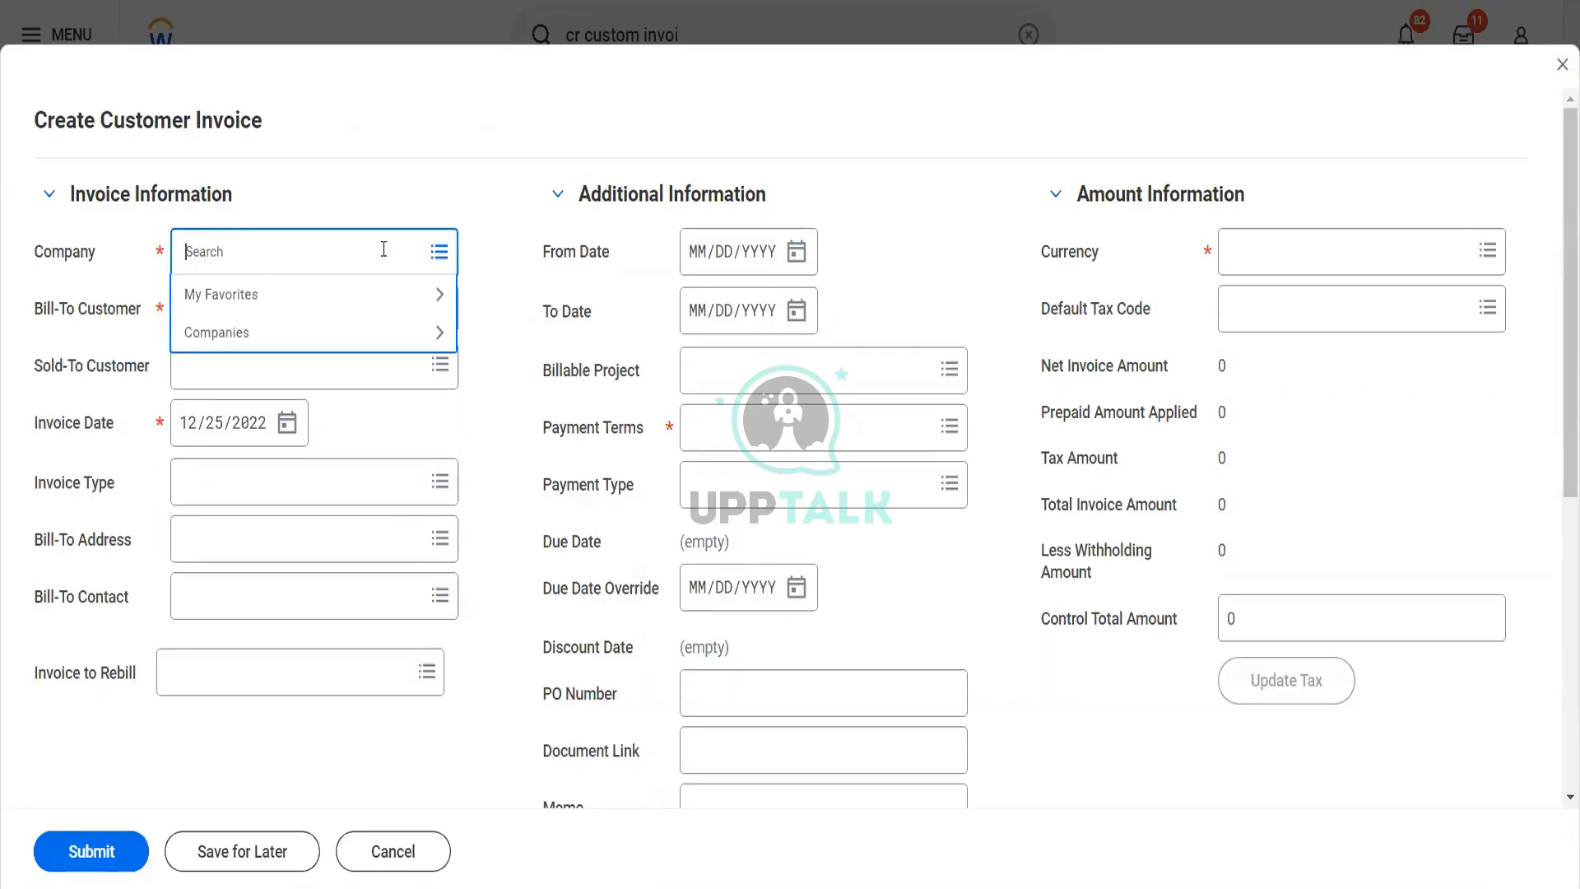
{"action": "type", "text": "blinkit"}
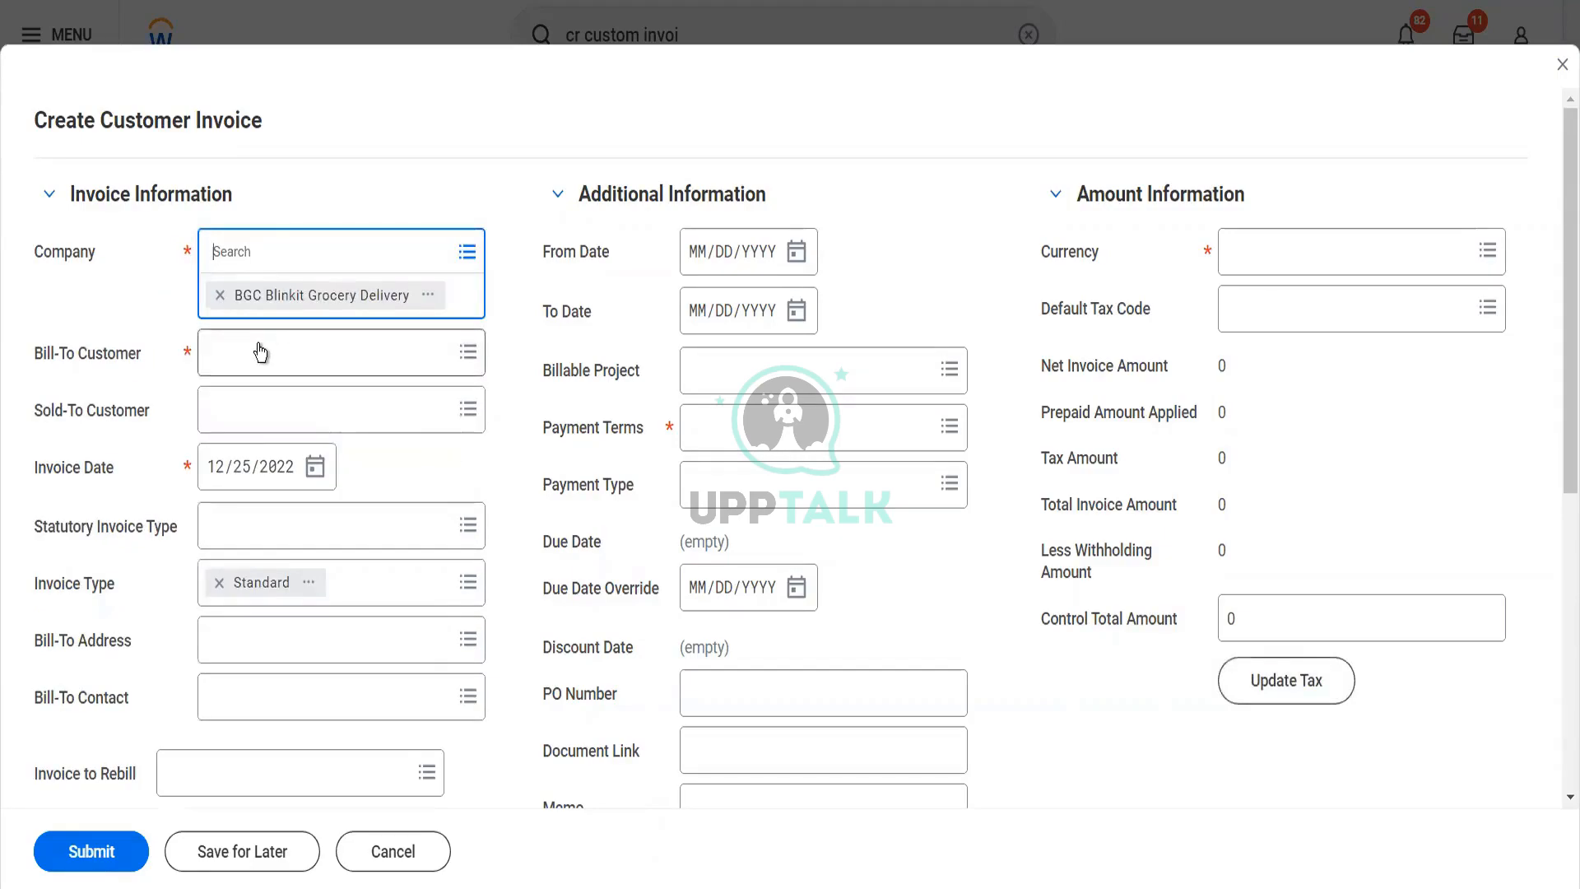
{"action": "left_click", "coordinate": [1561, 66]}
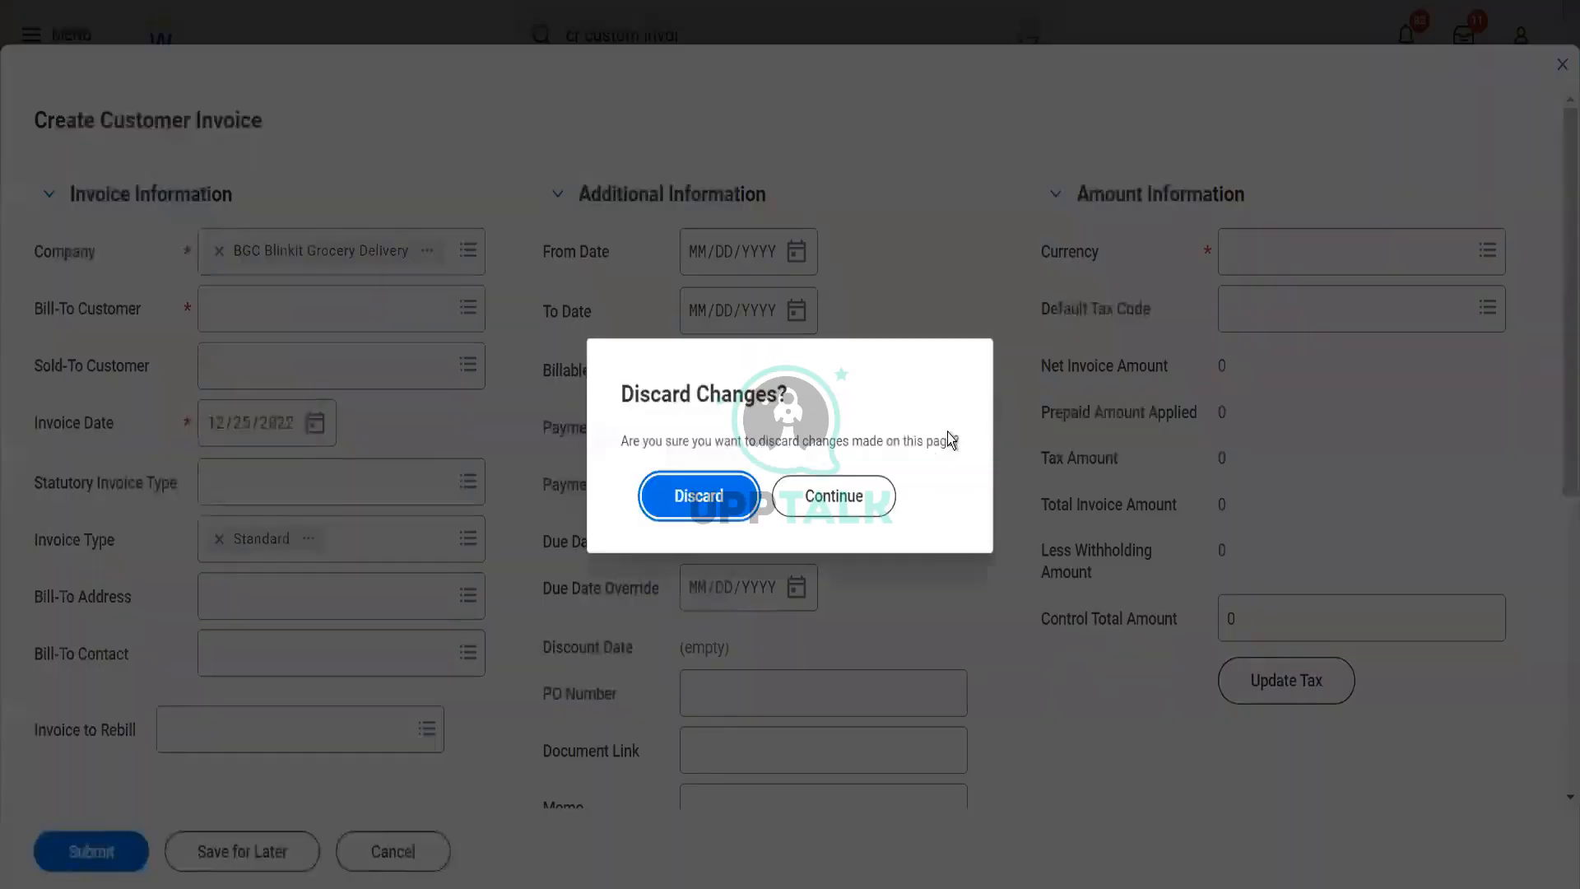
{"action": "left_click", "coordinate": [754, 495]}
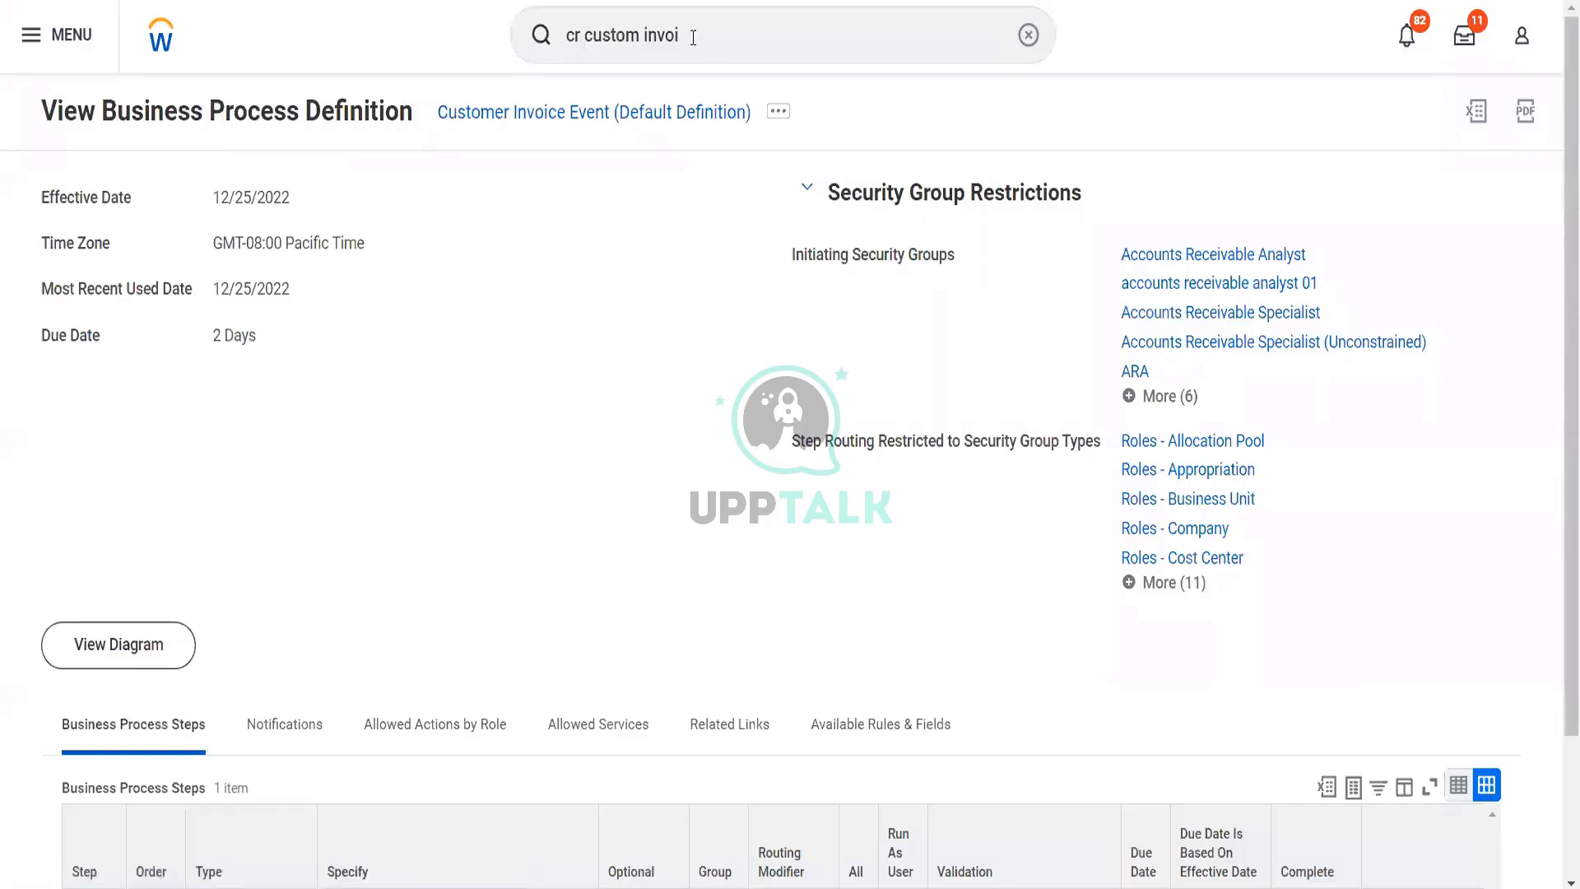
Search for "cr customer" and open the Create Customer task
{"action": "left_click", "coordinate": [693, 37]}
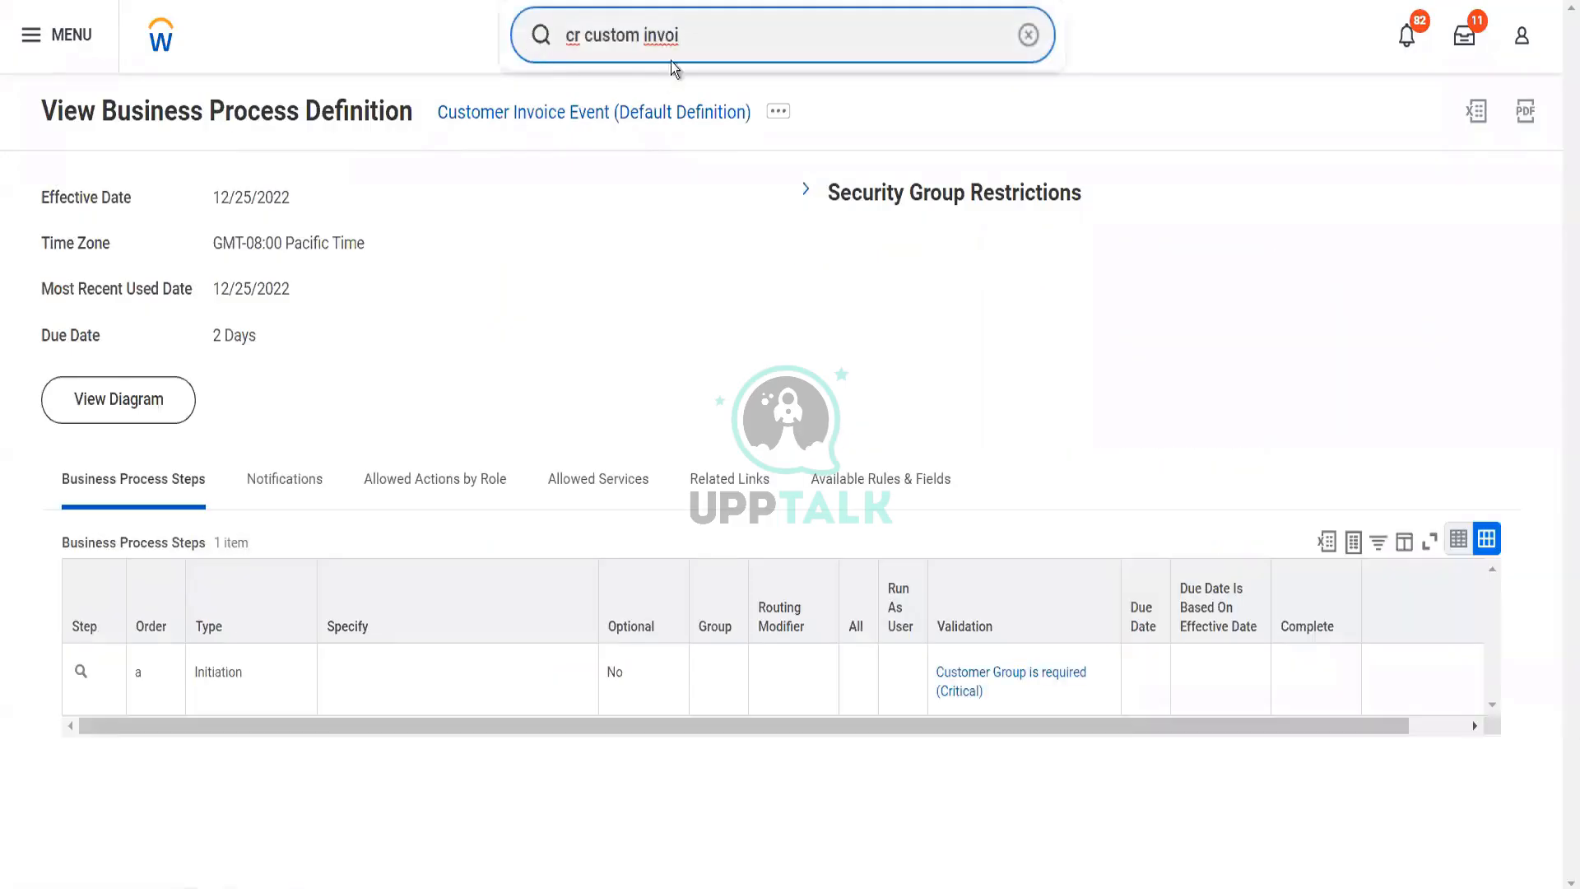
{"action": "key", "text": "ctrl+a"}
{"action": "type", "text": "c"}
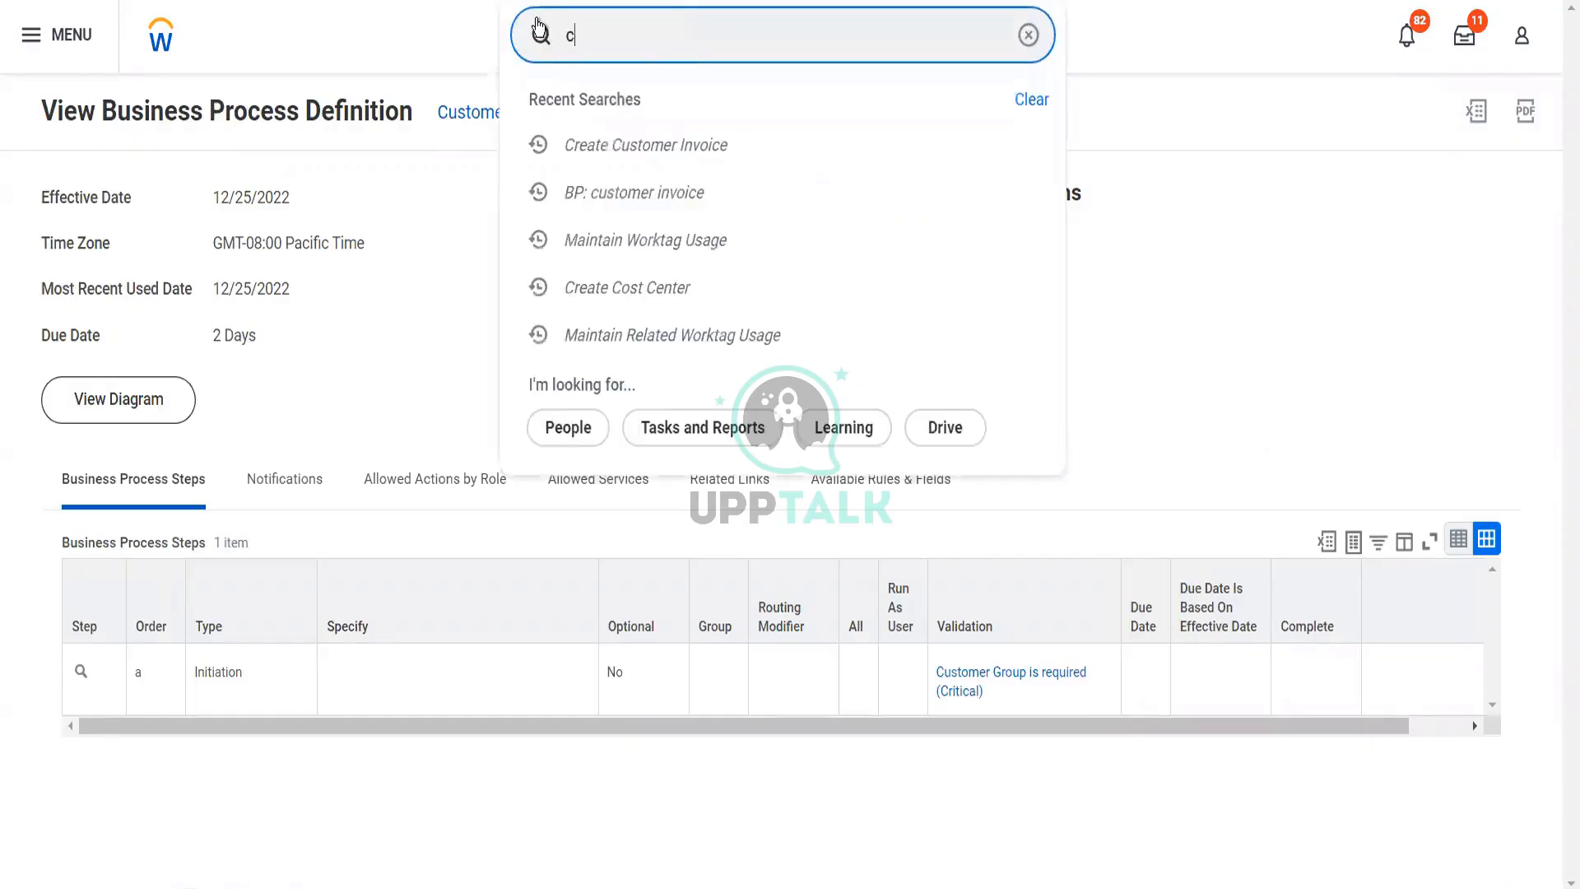
{"action": "type", "text": "r customer"}
{"action": "key", "text": "BackSpace"}
{"action": "key", "text": "BackSpace"}
{"action": "type", "text": "mer"}
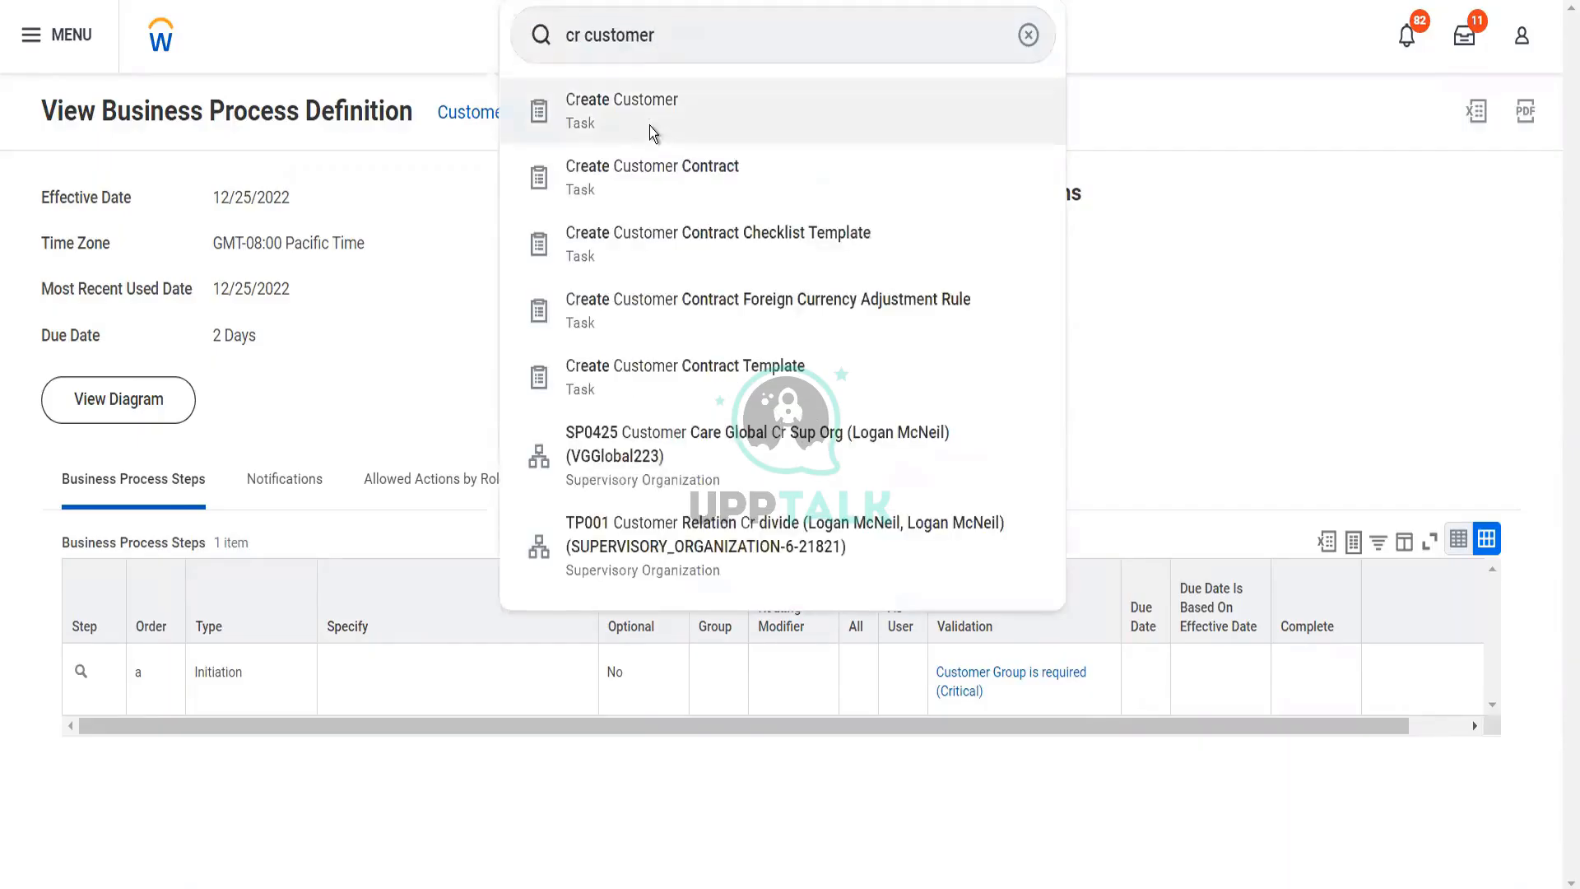
{"action": "left_click", "coordinate": [653, 133]}
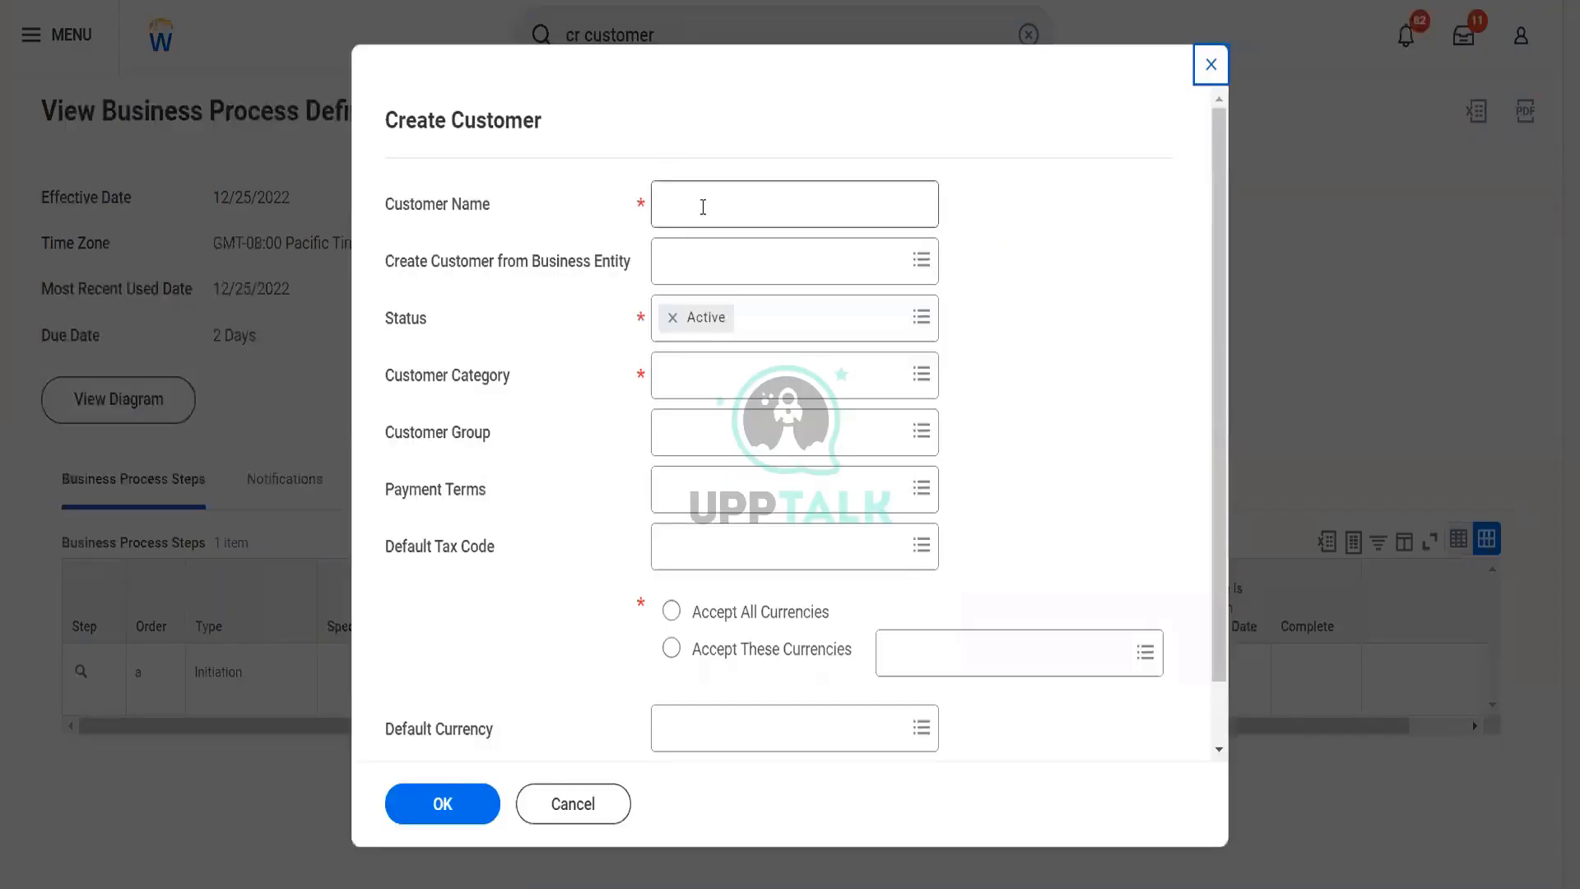
Enter Reliance Hotels as the name of the new customer
{"action": "left_click", "coordinate": [703, 206]}
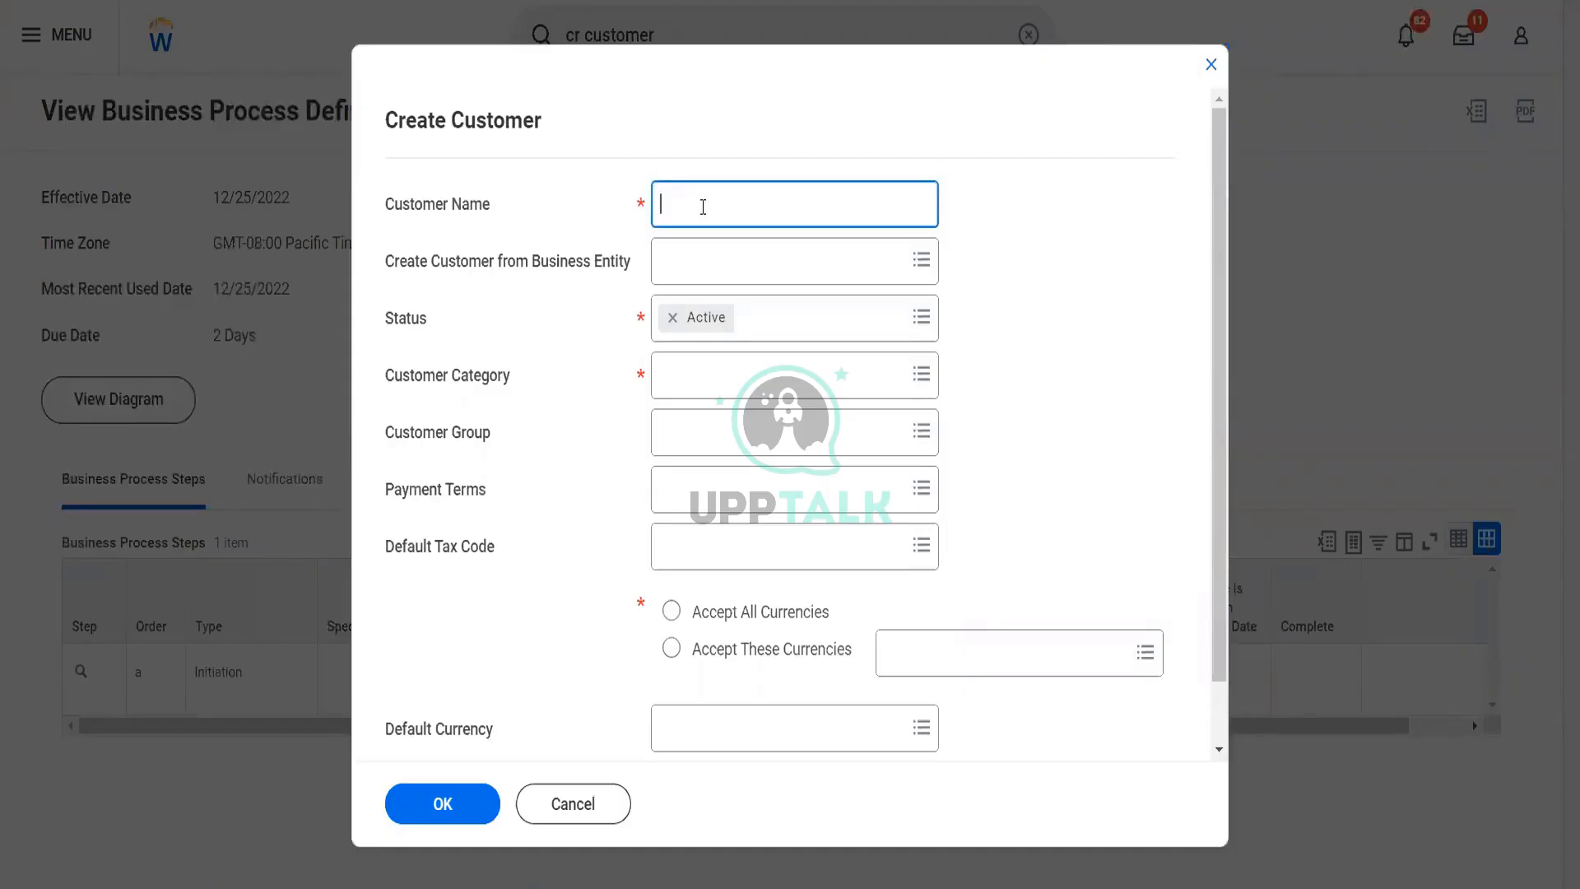
{"action": "type", "text": "Reliance Hotels"}
{"action": "key", "text": "Tab"}
{"action": "key", "text": "Tab"}
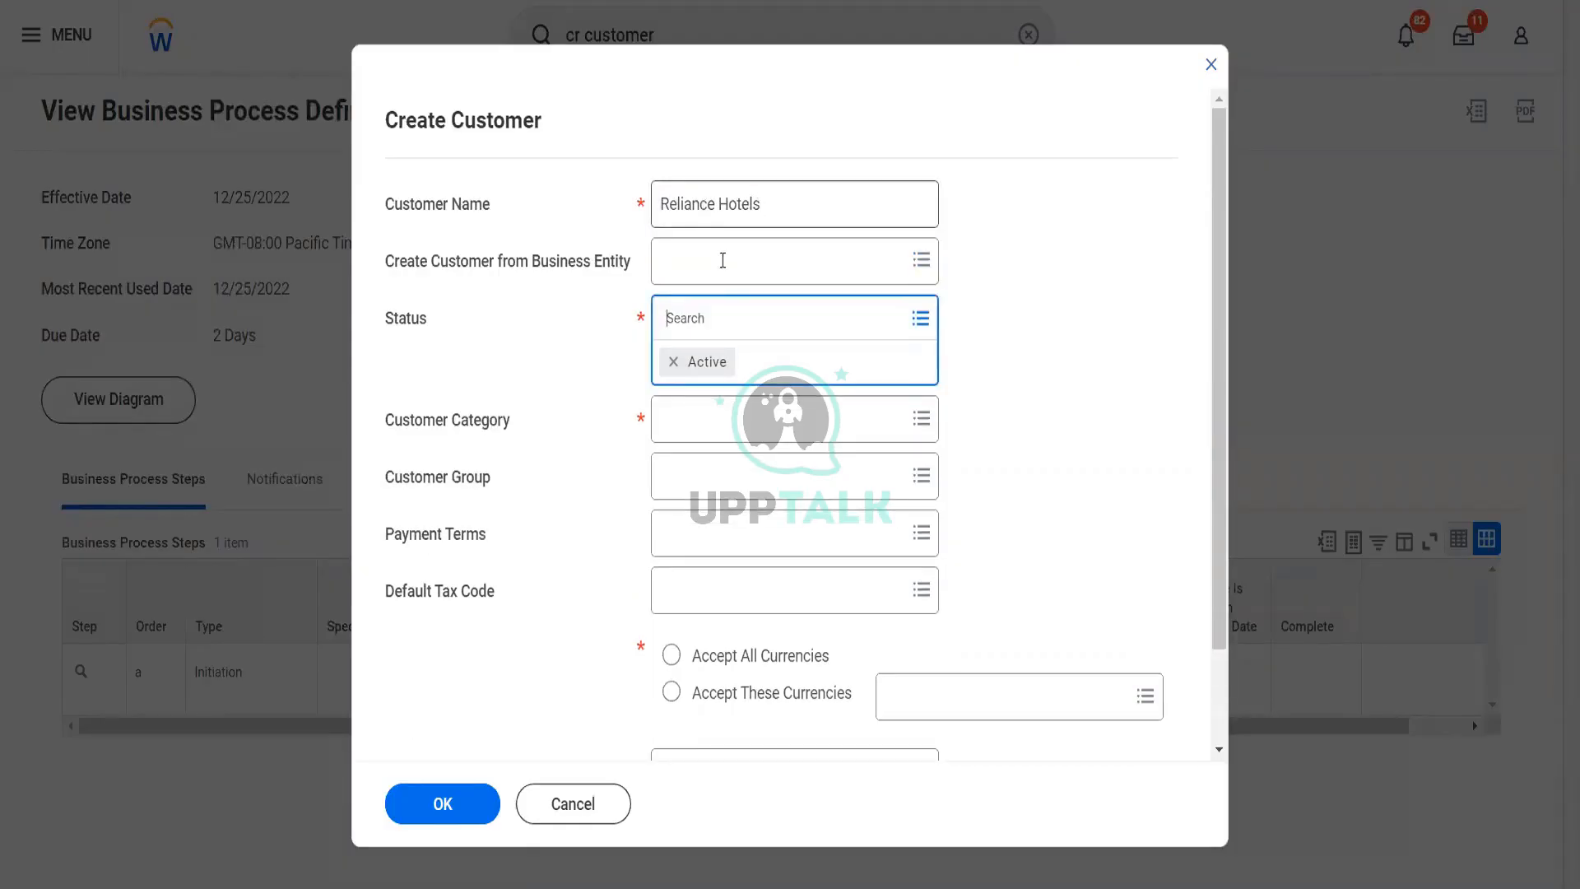
Review the business entity sources and the status options available for the new customer
{"action": "left_click", "coordinate": [722, 262]}
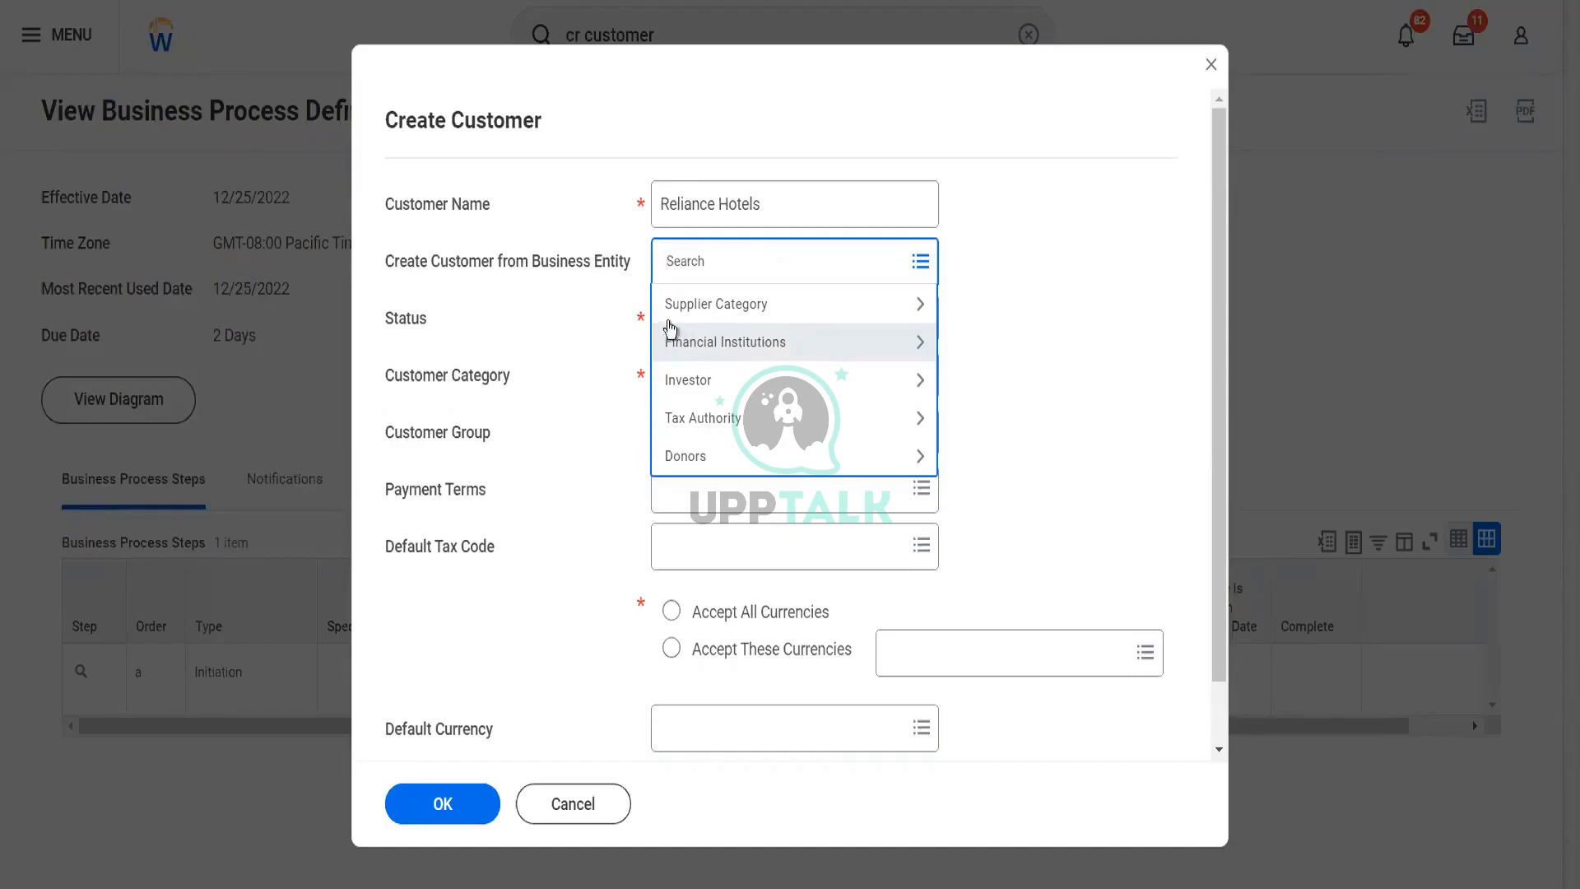
{"action": "left_click", "coordinate": [610, 278]}
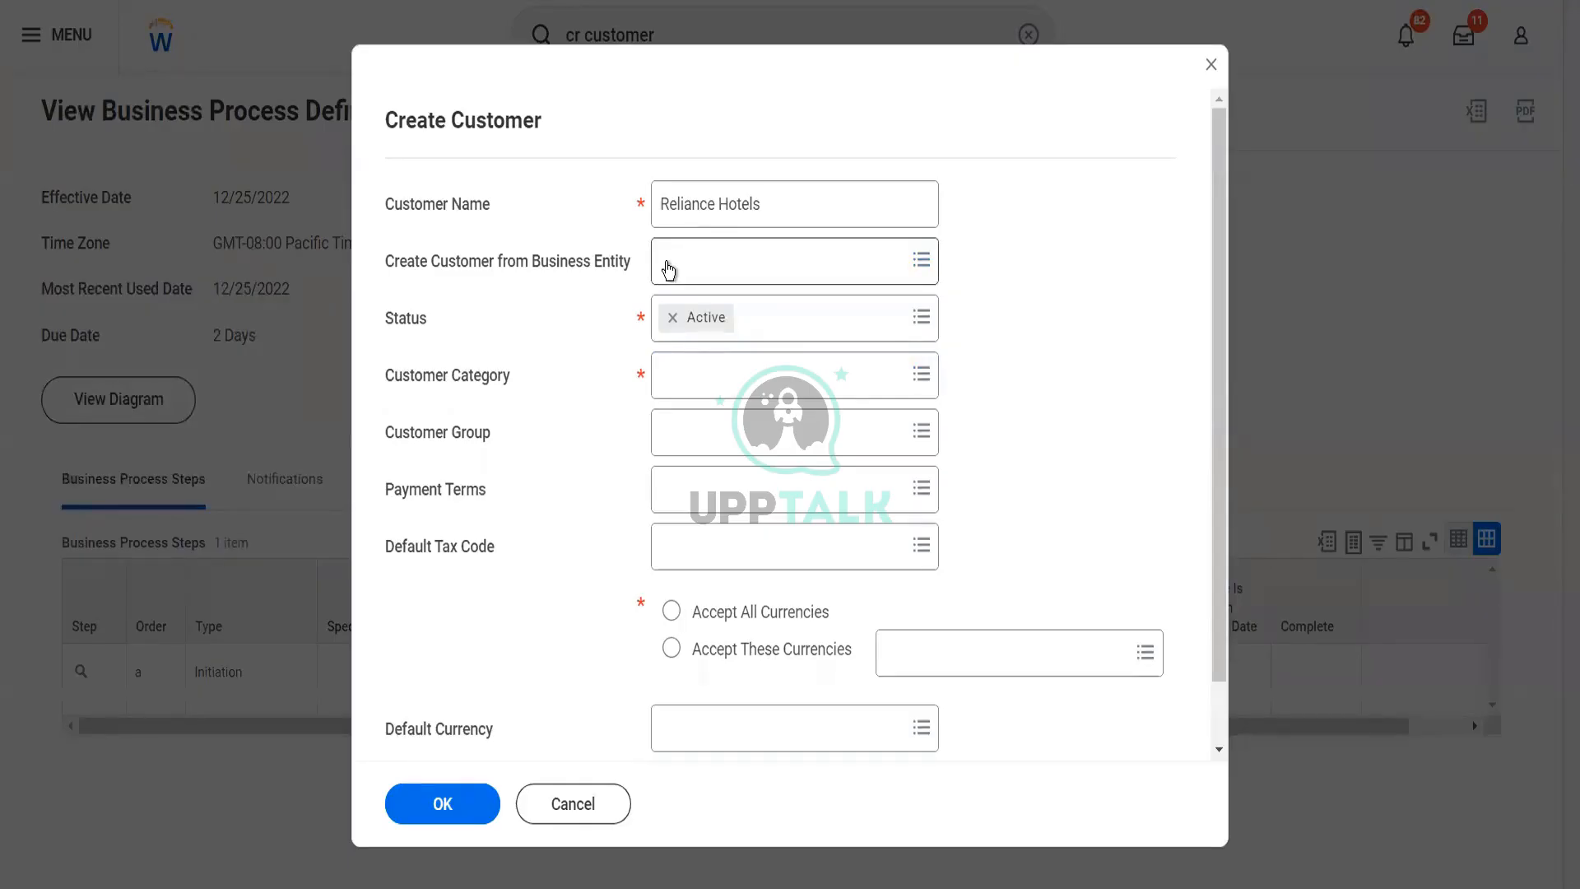
{"action": "left_click", "coordinate": [770, 336]}
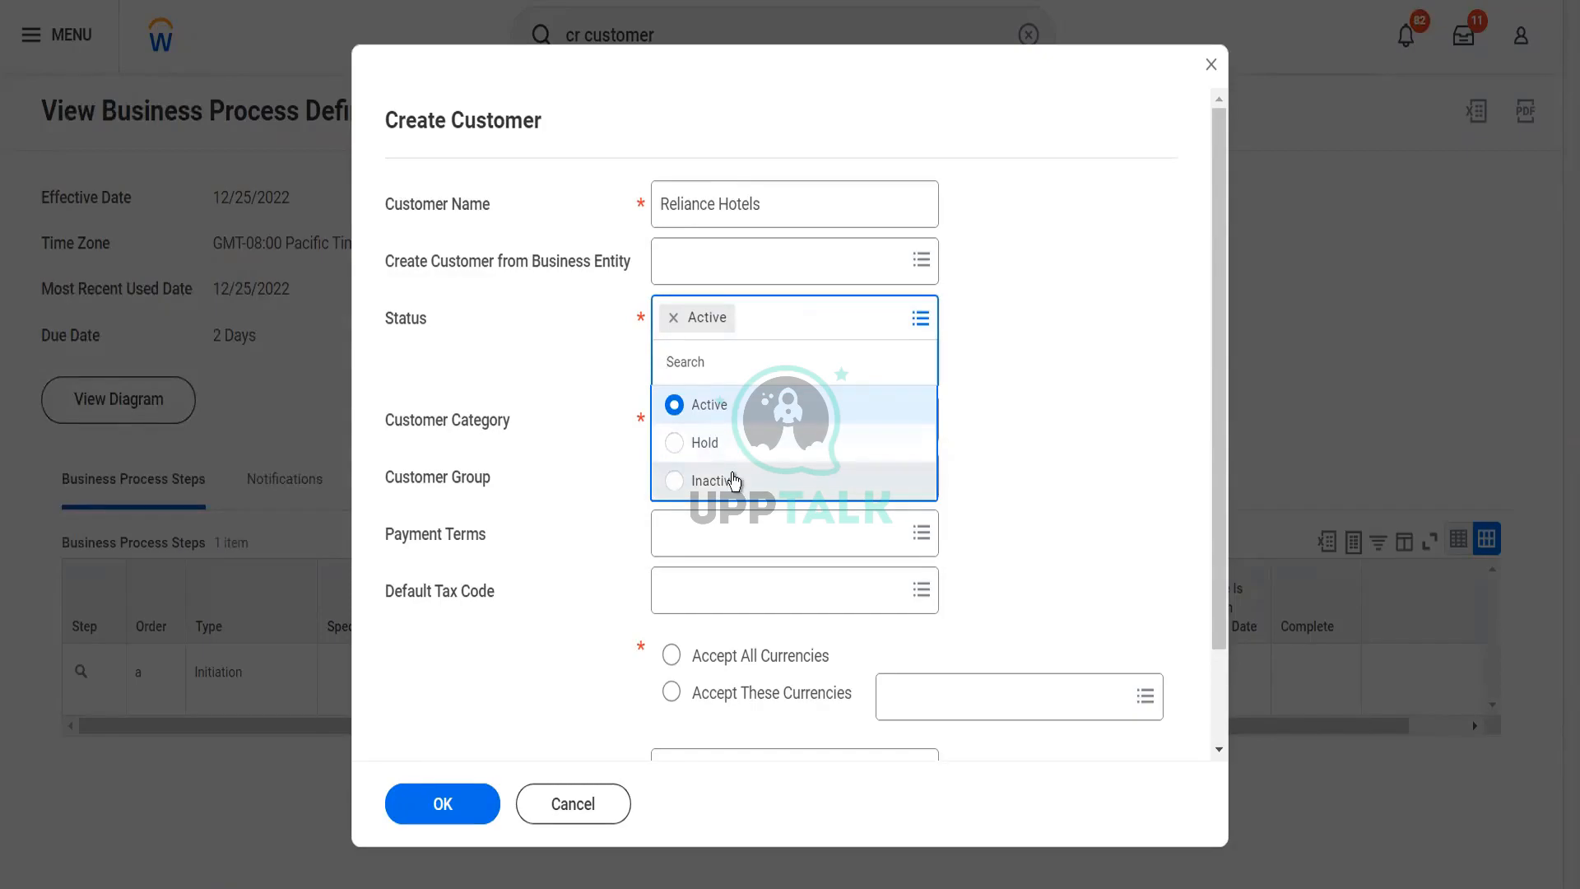
{"action": "left_click", "coordinate": [1009, 422]}
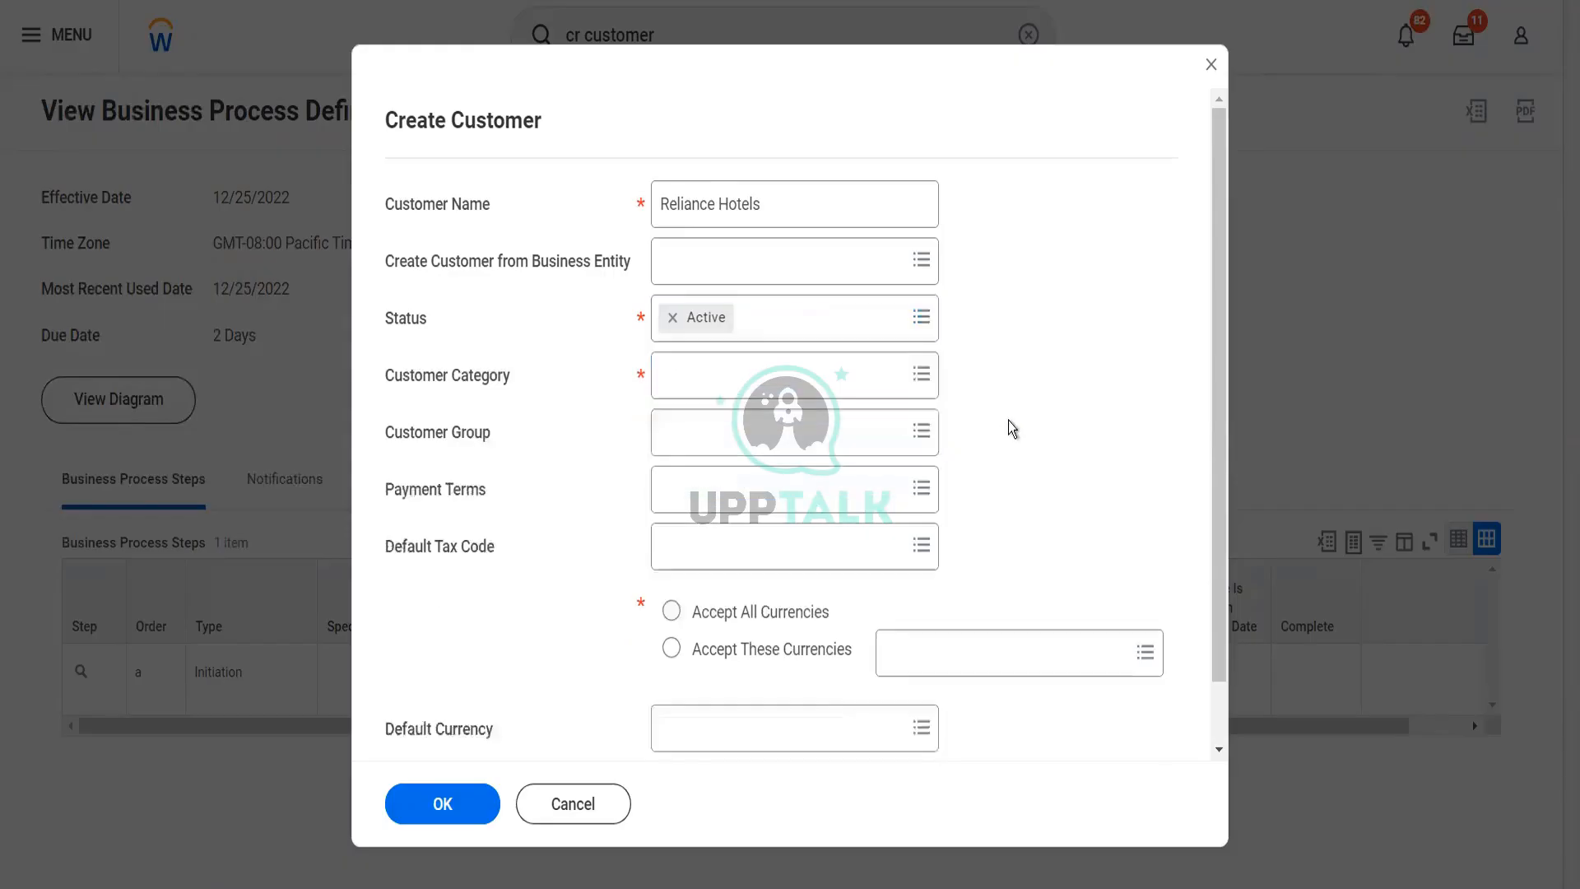
Set the customer category to Blinkit Special Customers and the customer group to Blinkit Global Customers
{"action": "left_click", "coordinate": [755, 385]}
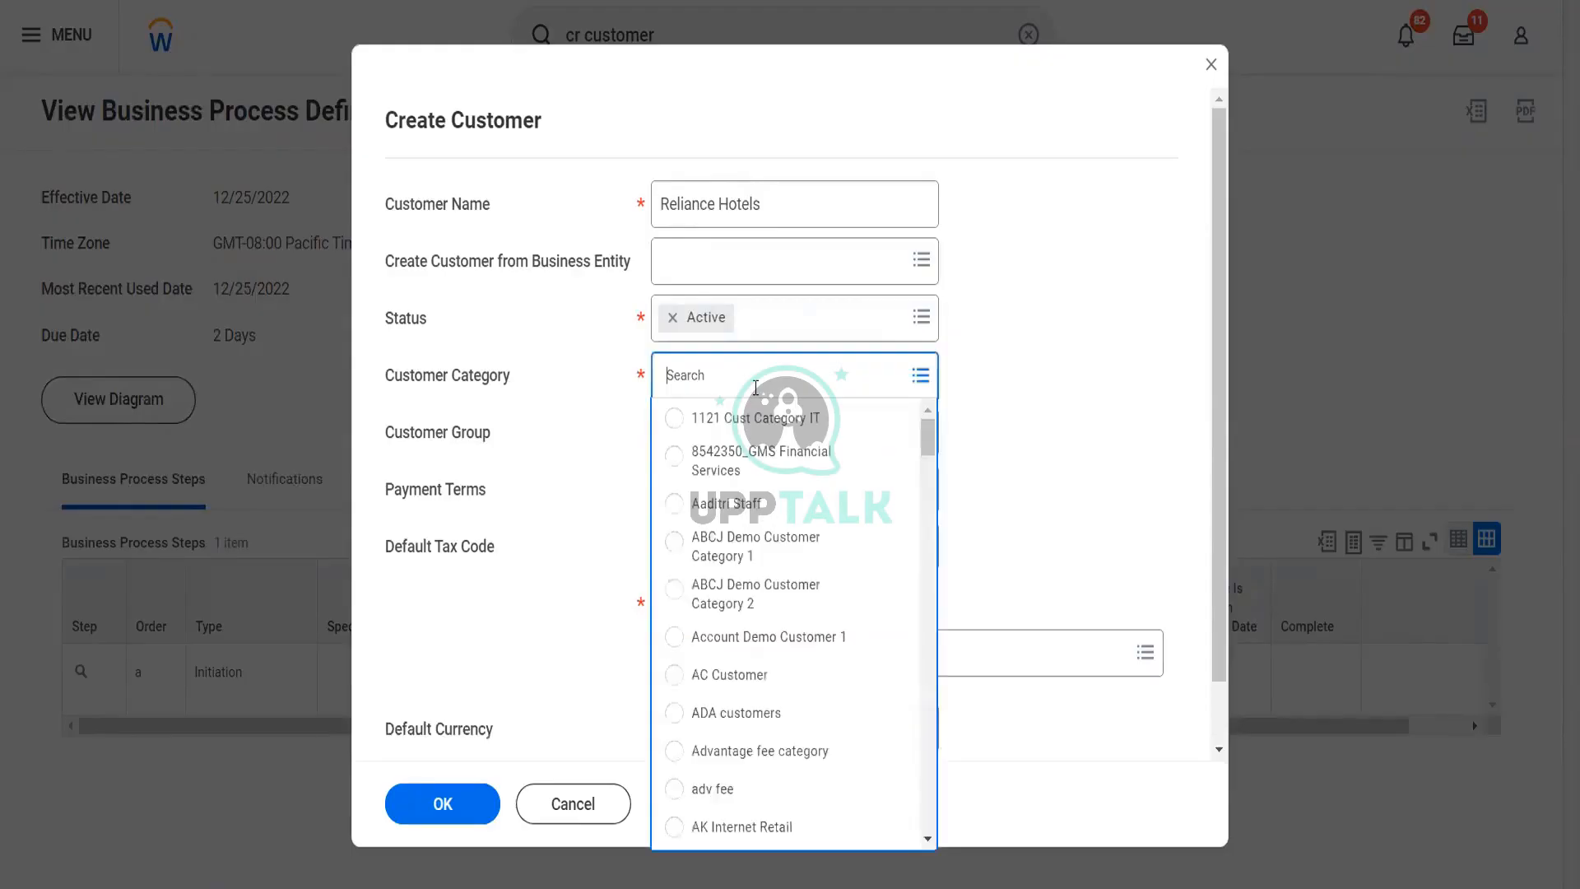
{"action": "type", "text": "blinkit"}
{"action": "key", "text": "Return"}
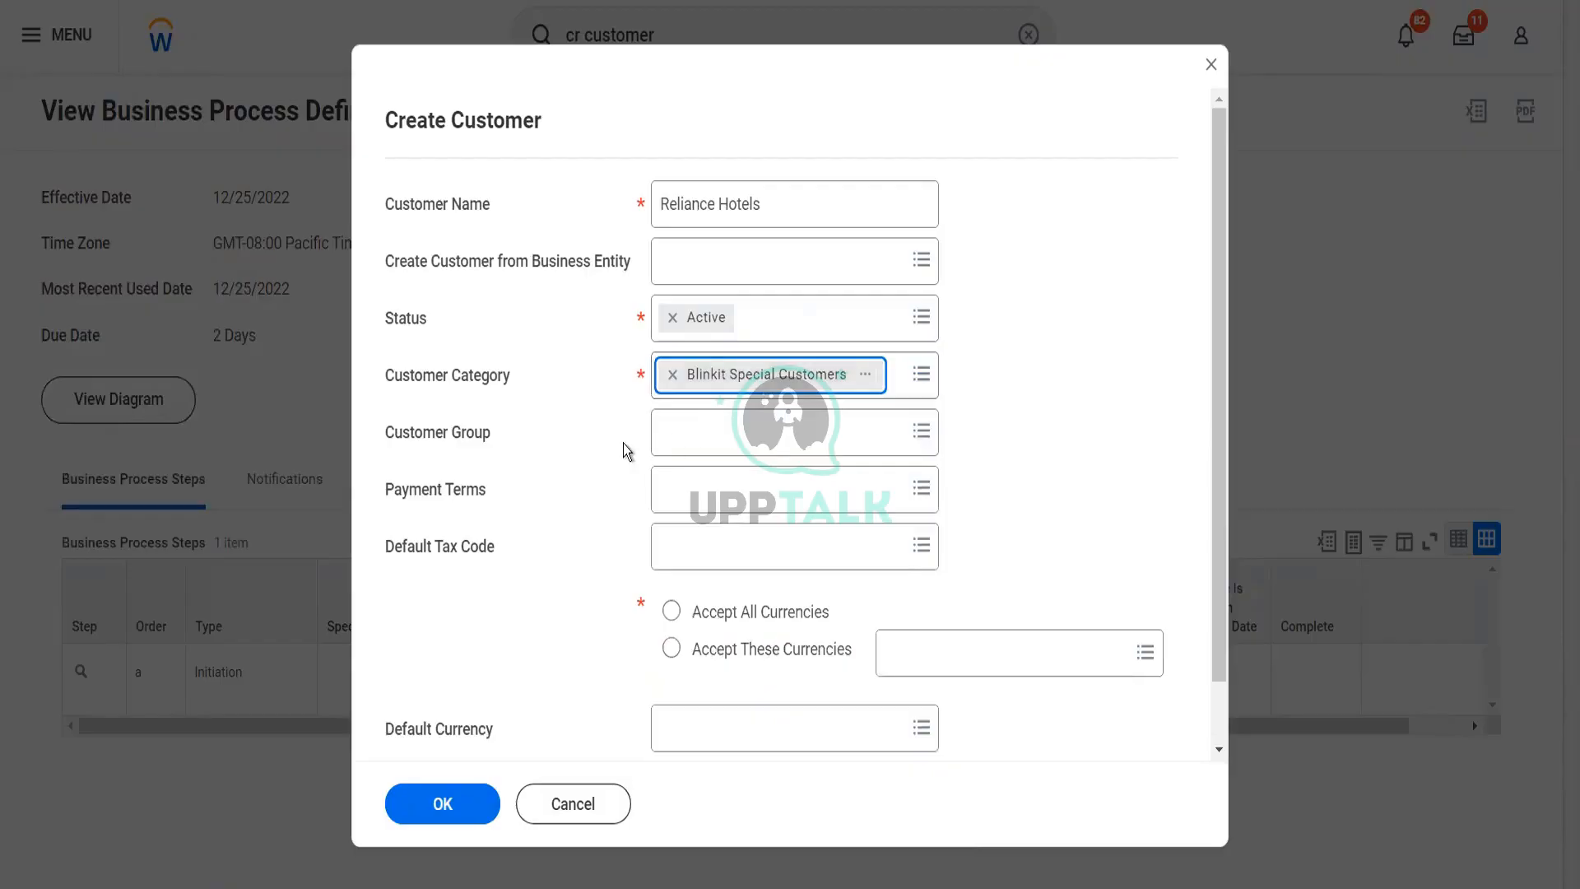
{"action": "left_click", "coordinate": [706, 425]}
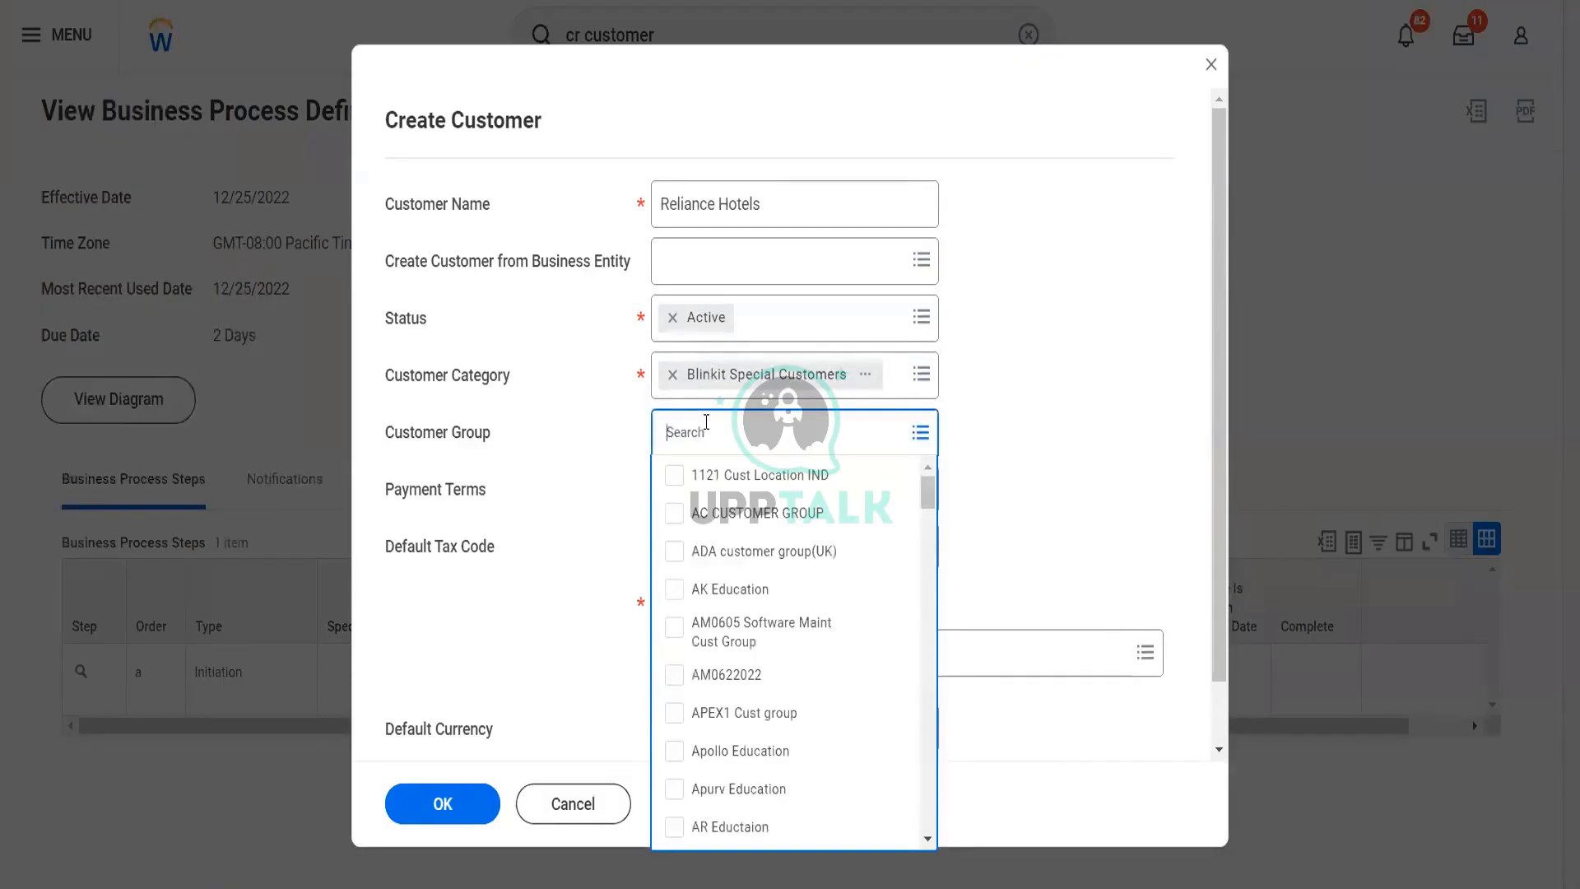
{"action": "type", "text": "blinkit"}
{"action": "key", "text": "Return"}
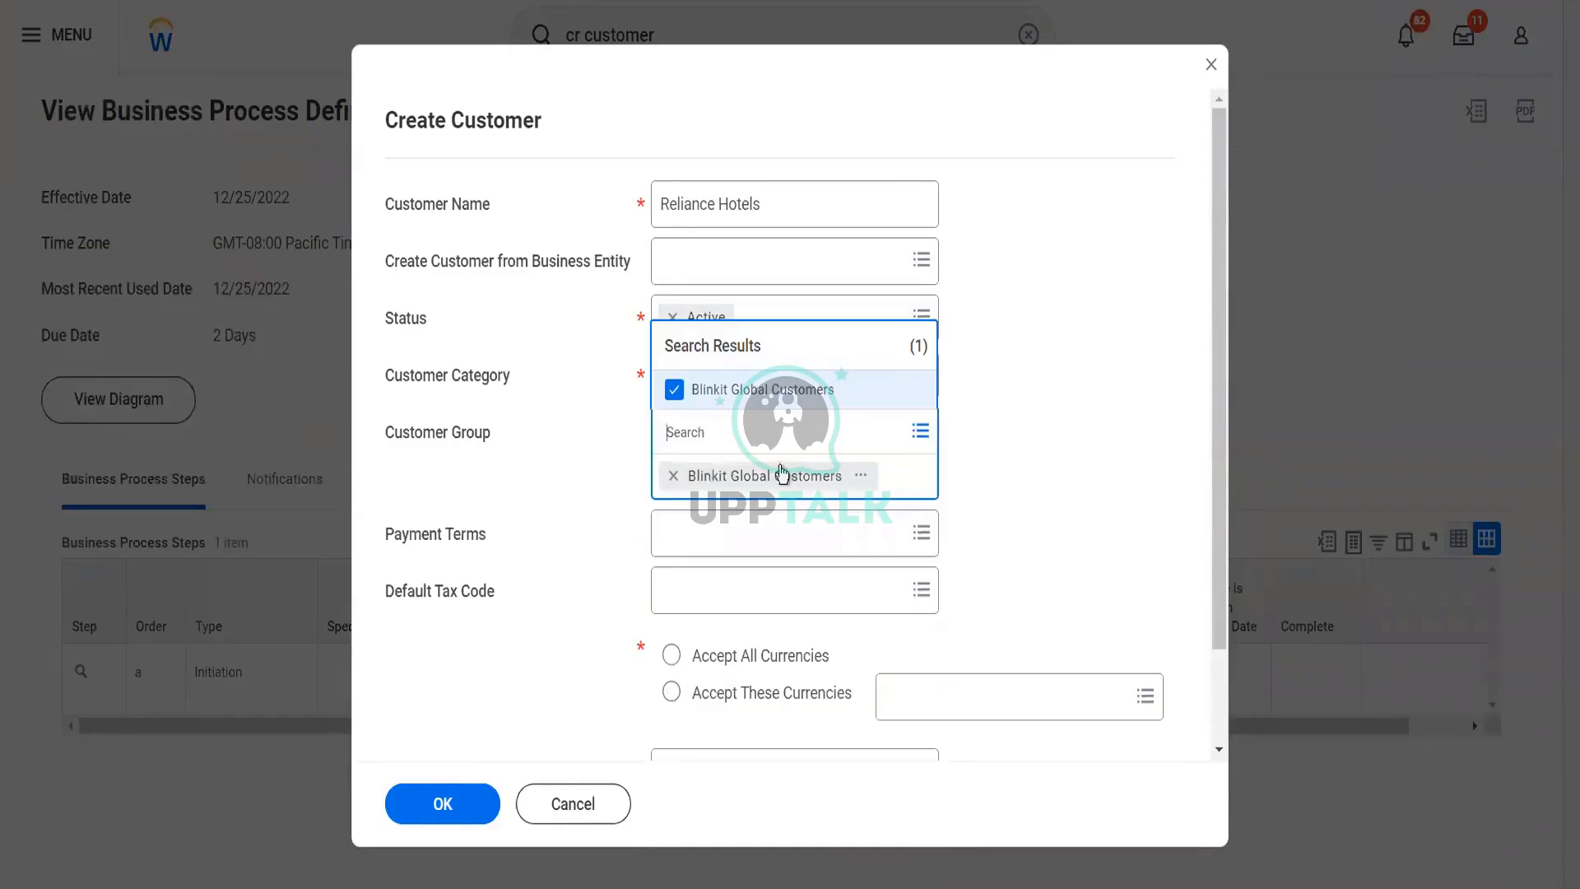
{"action": "left_click", "coordinate": [596, 454]}
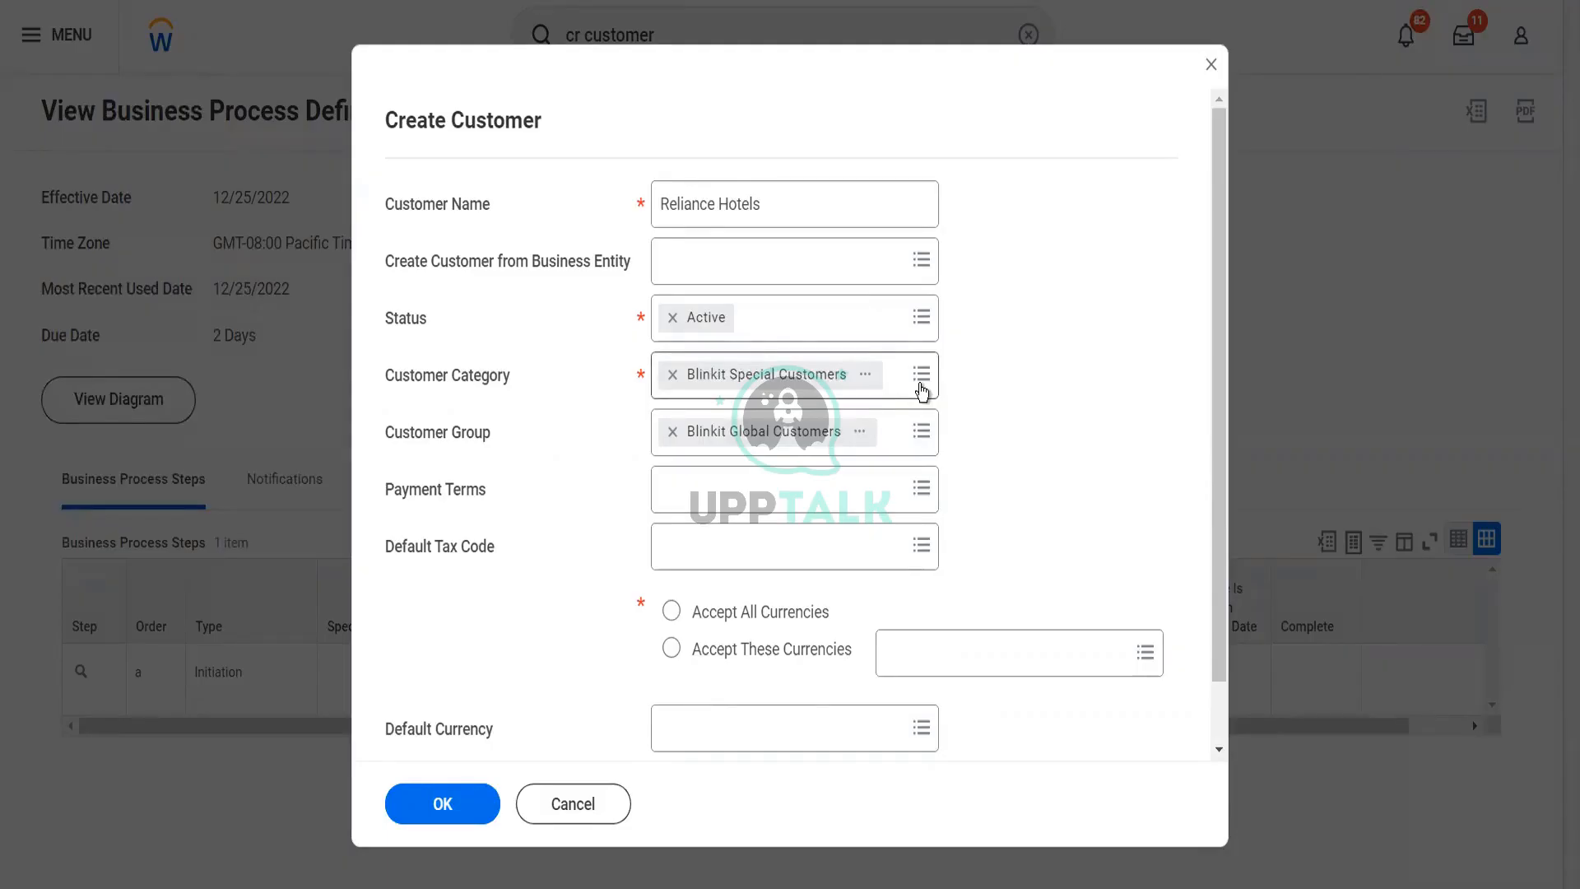
Add AM0622022 and APEX1 Cust group as further customer groups
{"action": "left_click", "coordinate": [908, 446]}
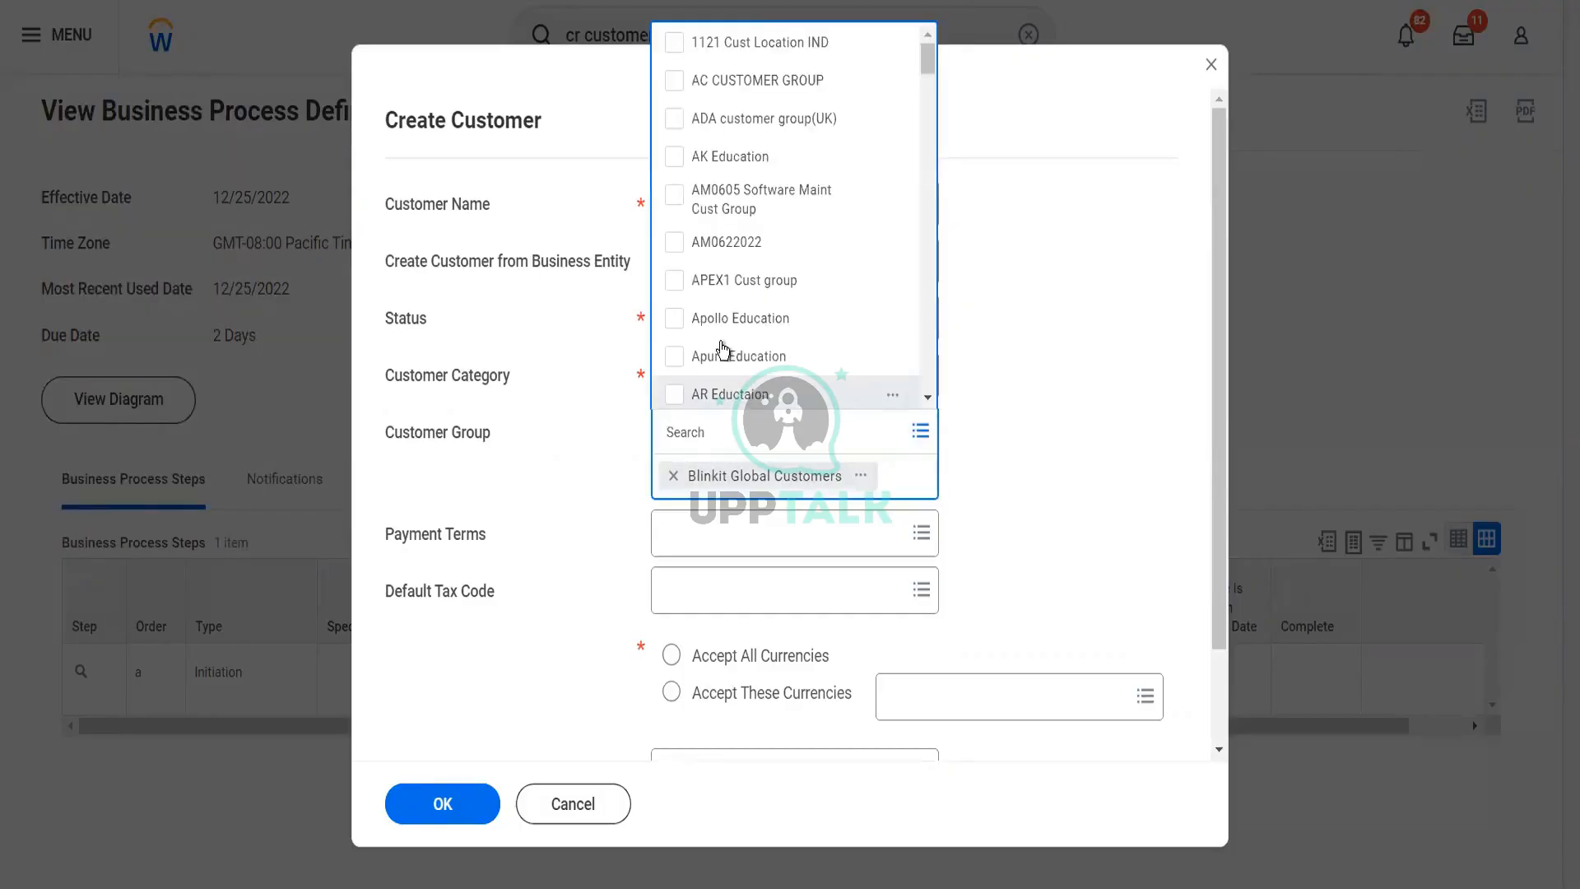
{"action": "left_click", "coordinate": [680, 244]}
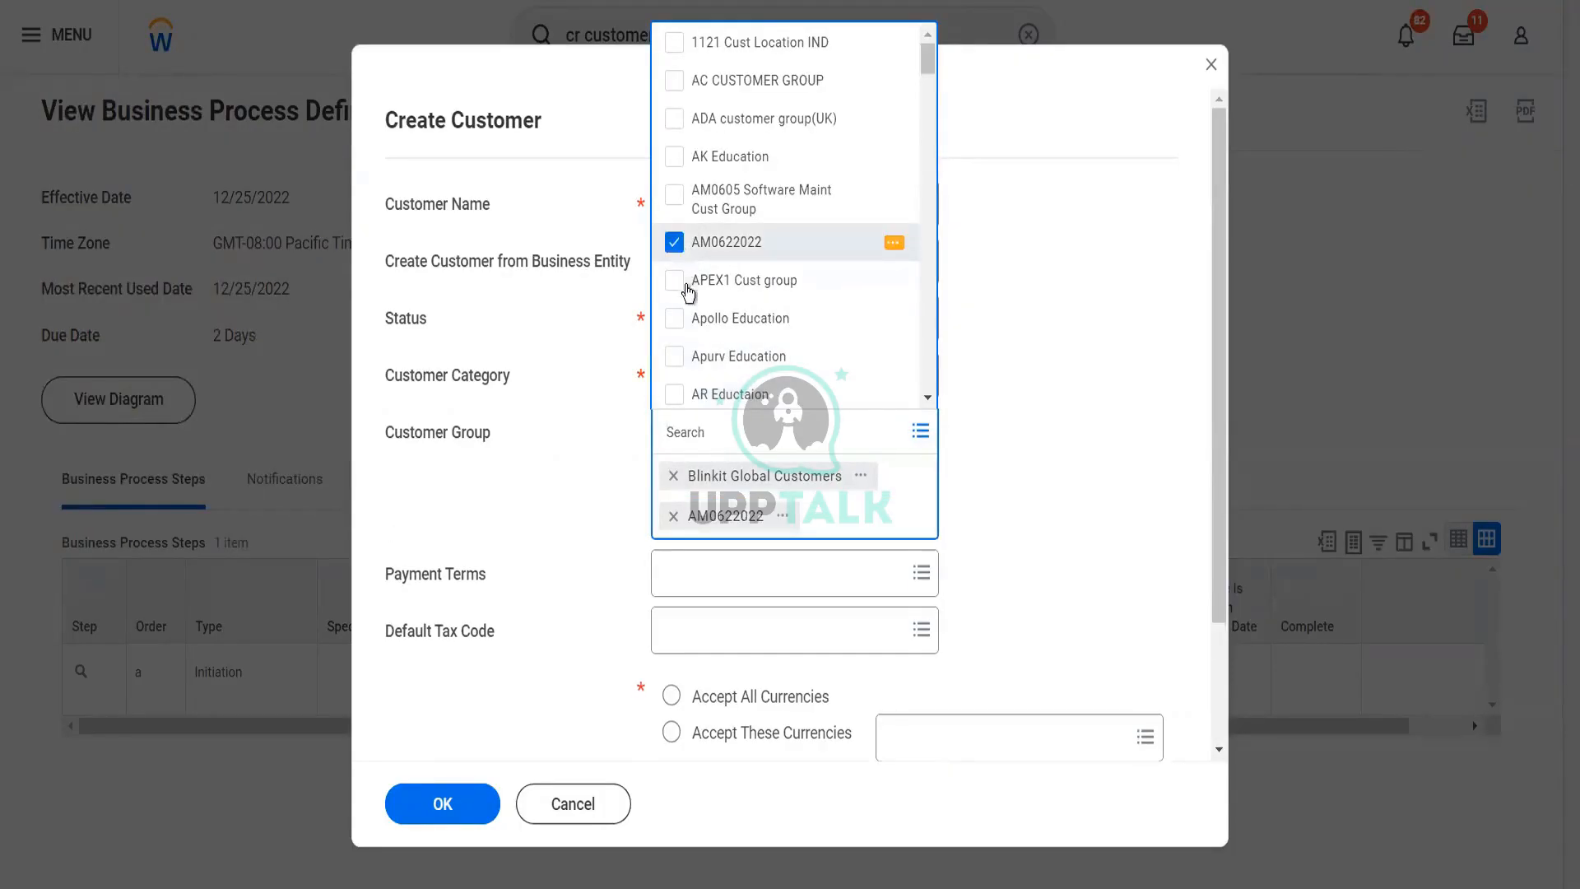
{"action": "left_click", "coordinate": [686, 288]}
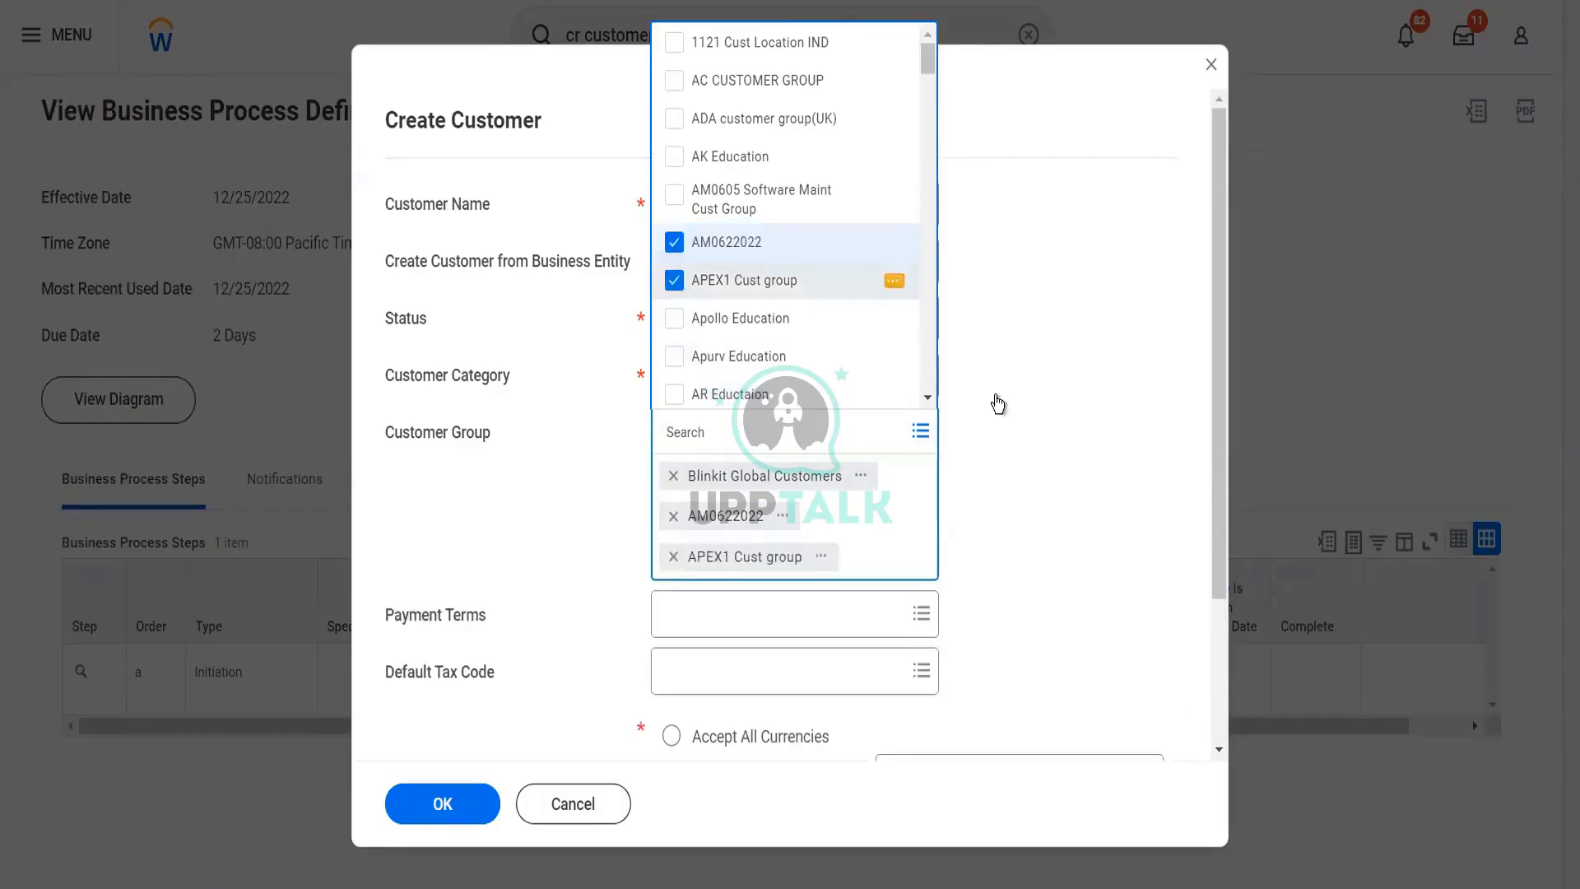
{"action": "left_click", "coordinate": [1109, 432]}
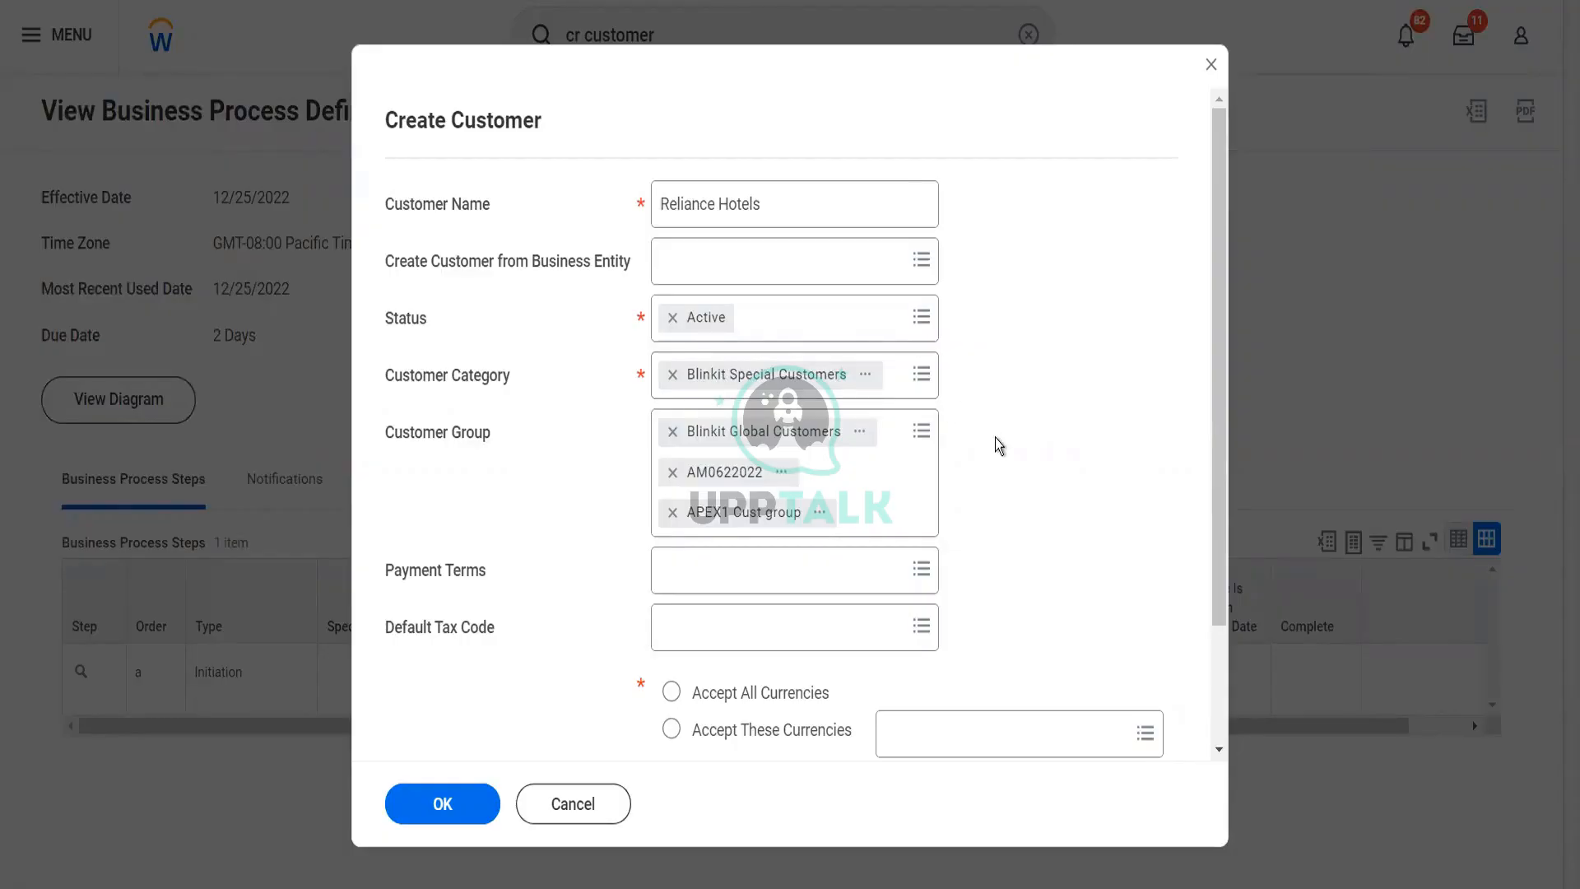
Set the customer's payment terms to 8542350_Immediately
{"action": "scroll", "coordinate": [995, 438], "scroll_direction": "down", "scroll_amount": 3}
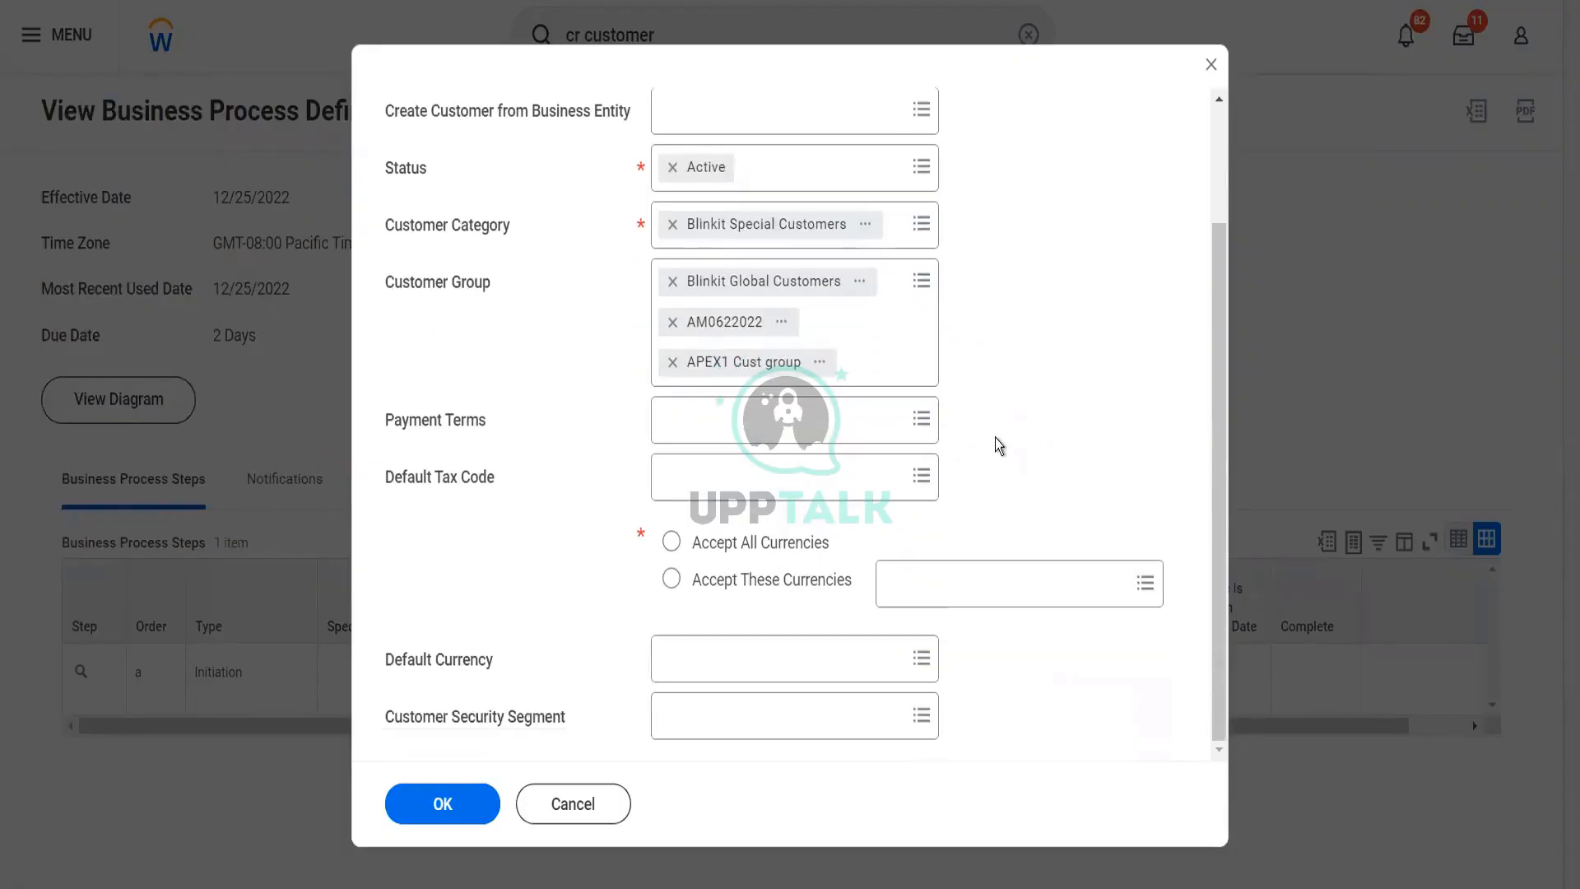
{"action": "left_click", "coordinate": [795, 423]}
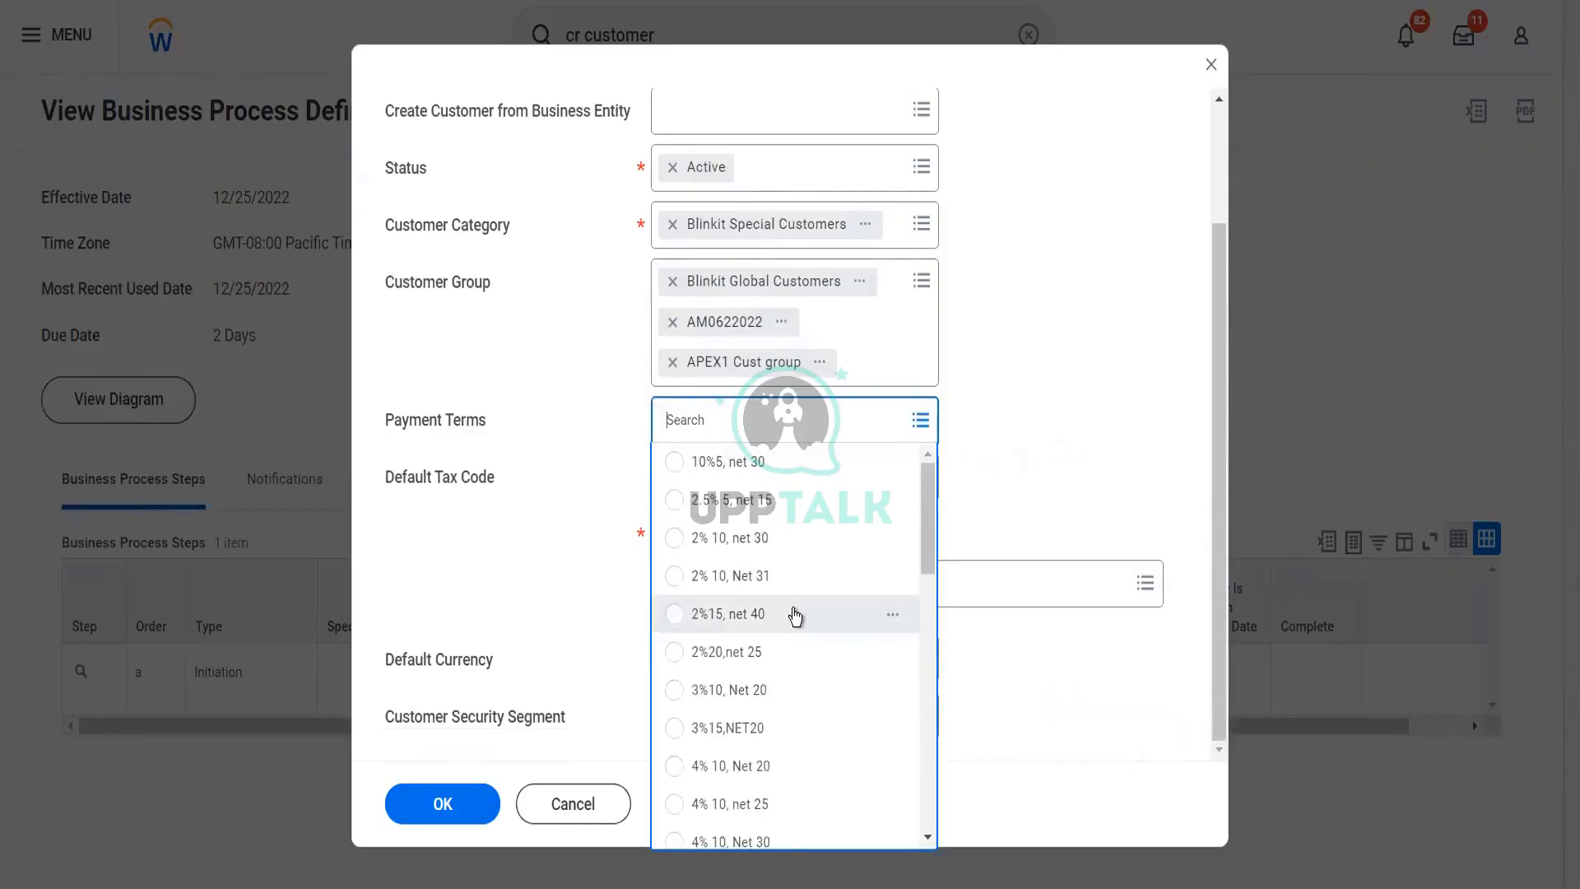
{"action": "scroll", "coordinate": [792, 613], "scroll_direction": "down", "scroll_amount": 2}
{"action": "scroll", "coordinate": [793, 614], "scroll_direction": "down", "scroll_amount": 5}
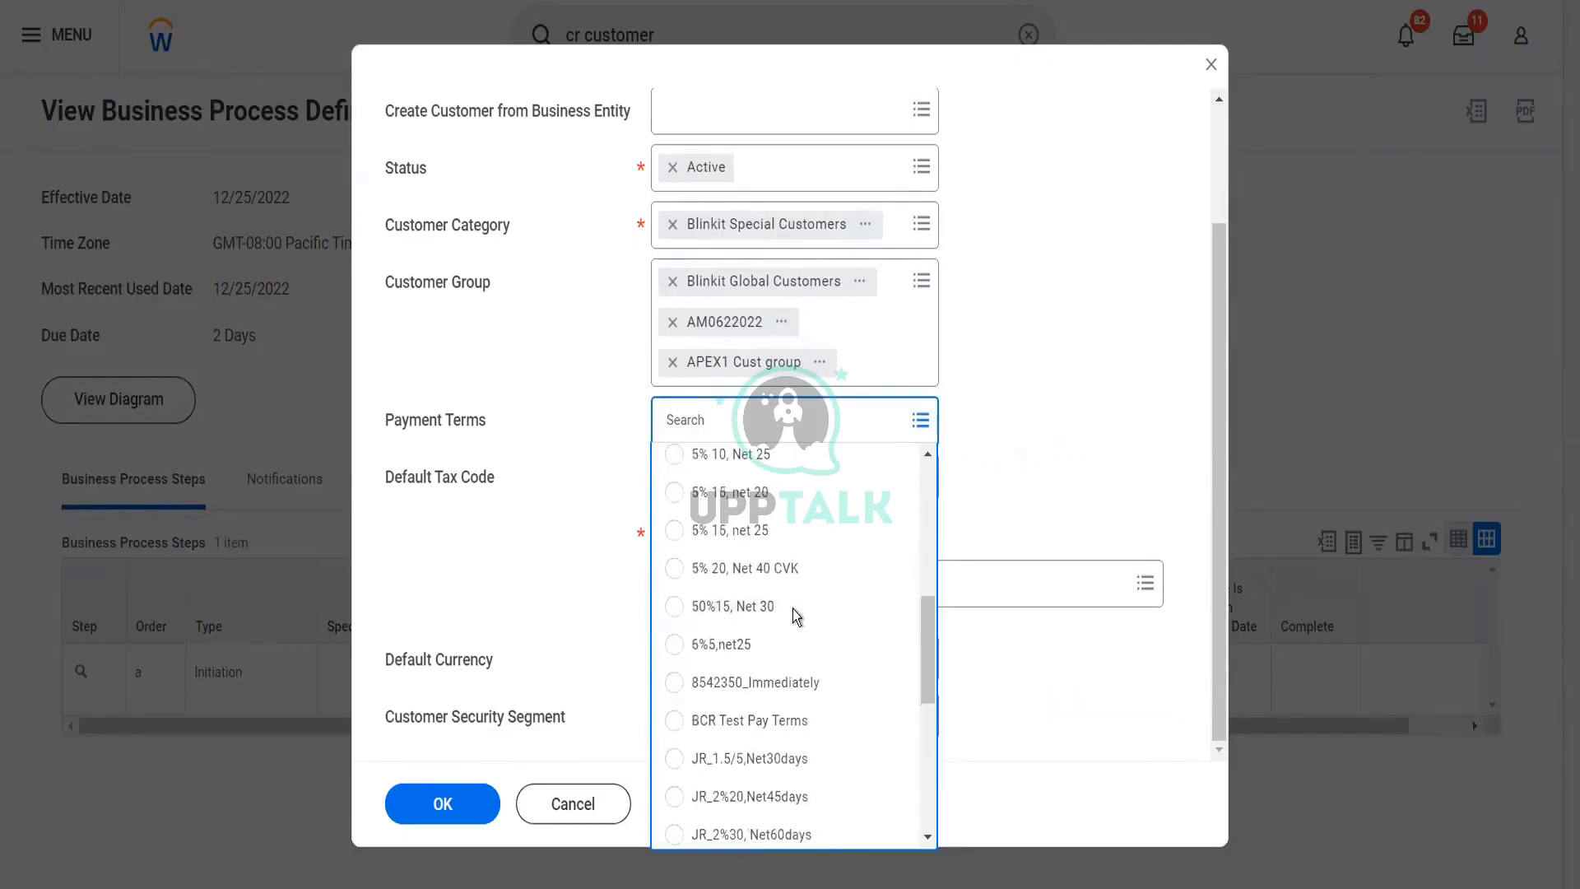
{"action": "left_click", "coordinate": [816, 693]}
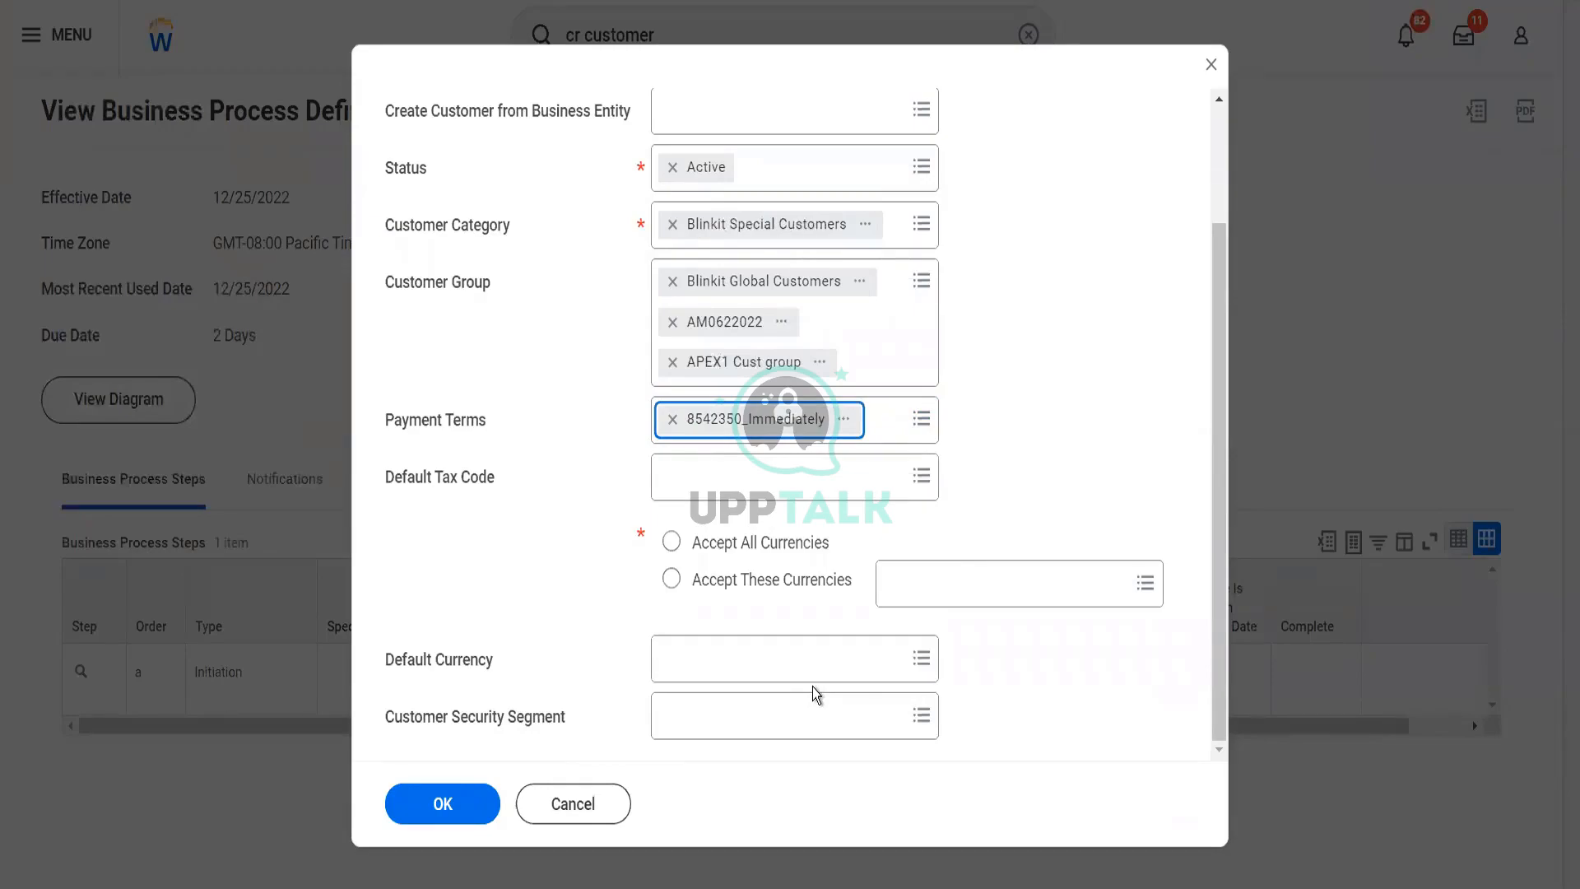
Review the default tax codes without choosing one, and set the customer to accept all currencies
{"action": "left_click", "coordinate": [739, 484]}
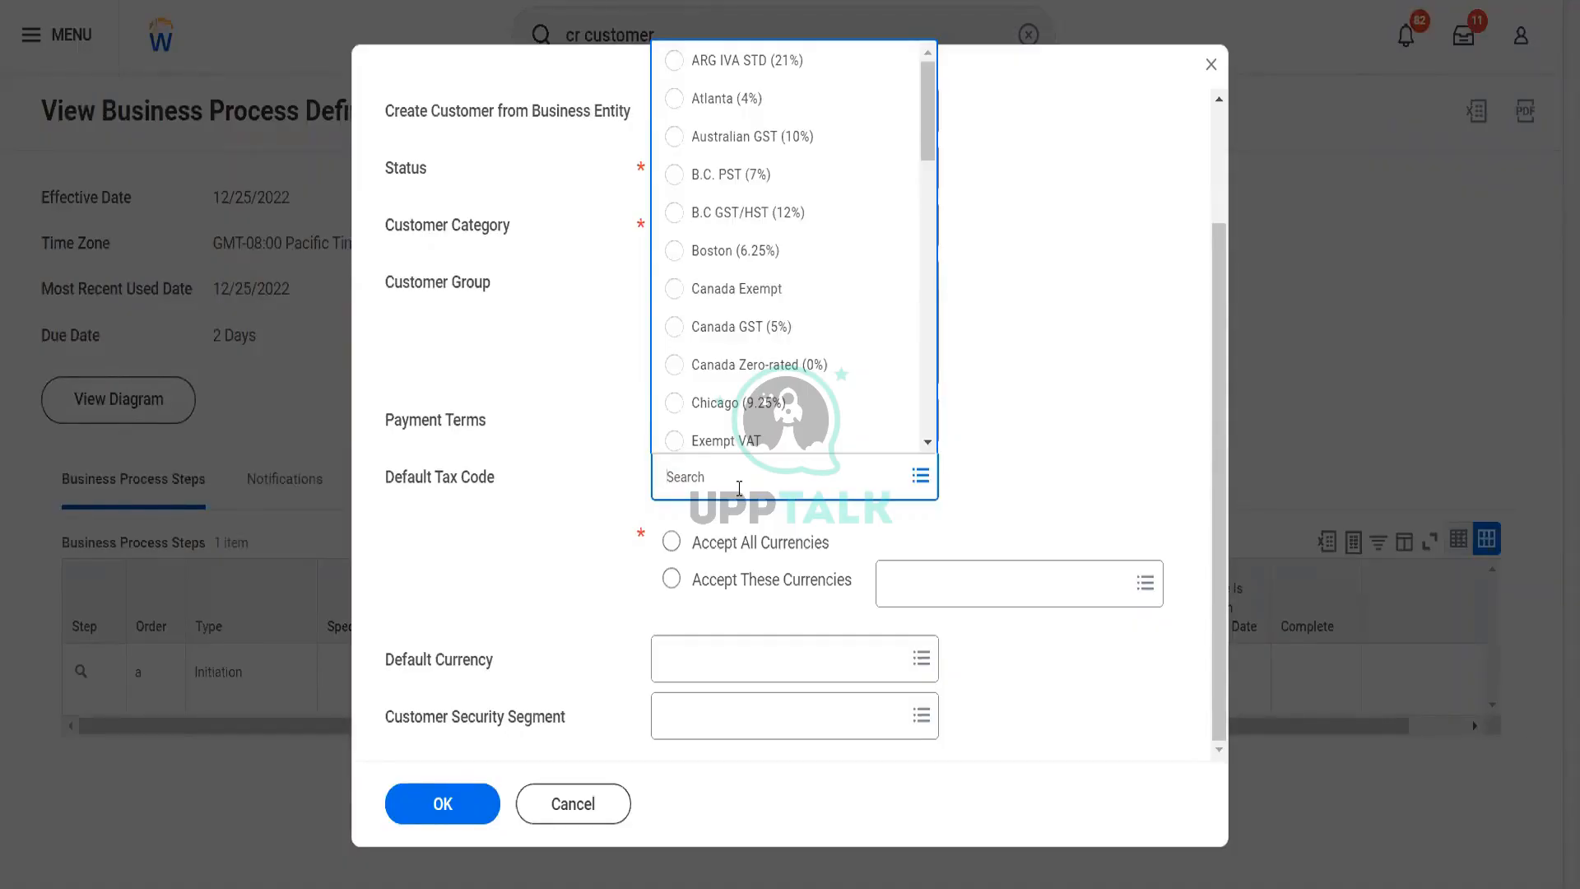
{"action": "left_click", "coordinate": [581, 553]}
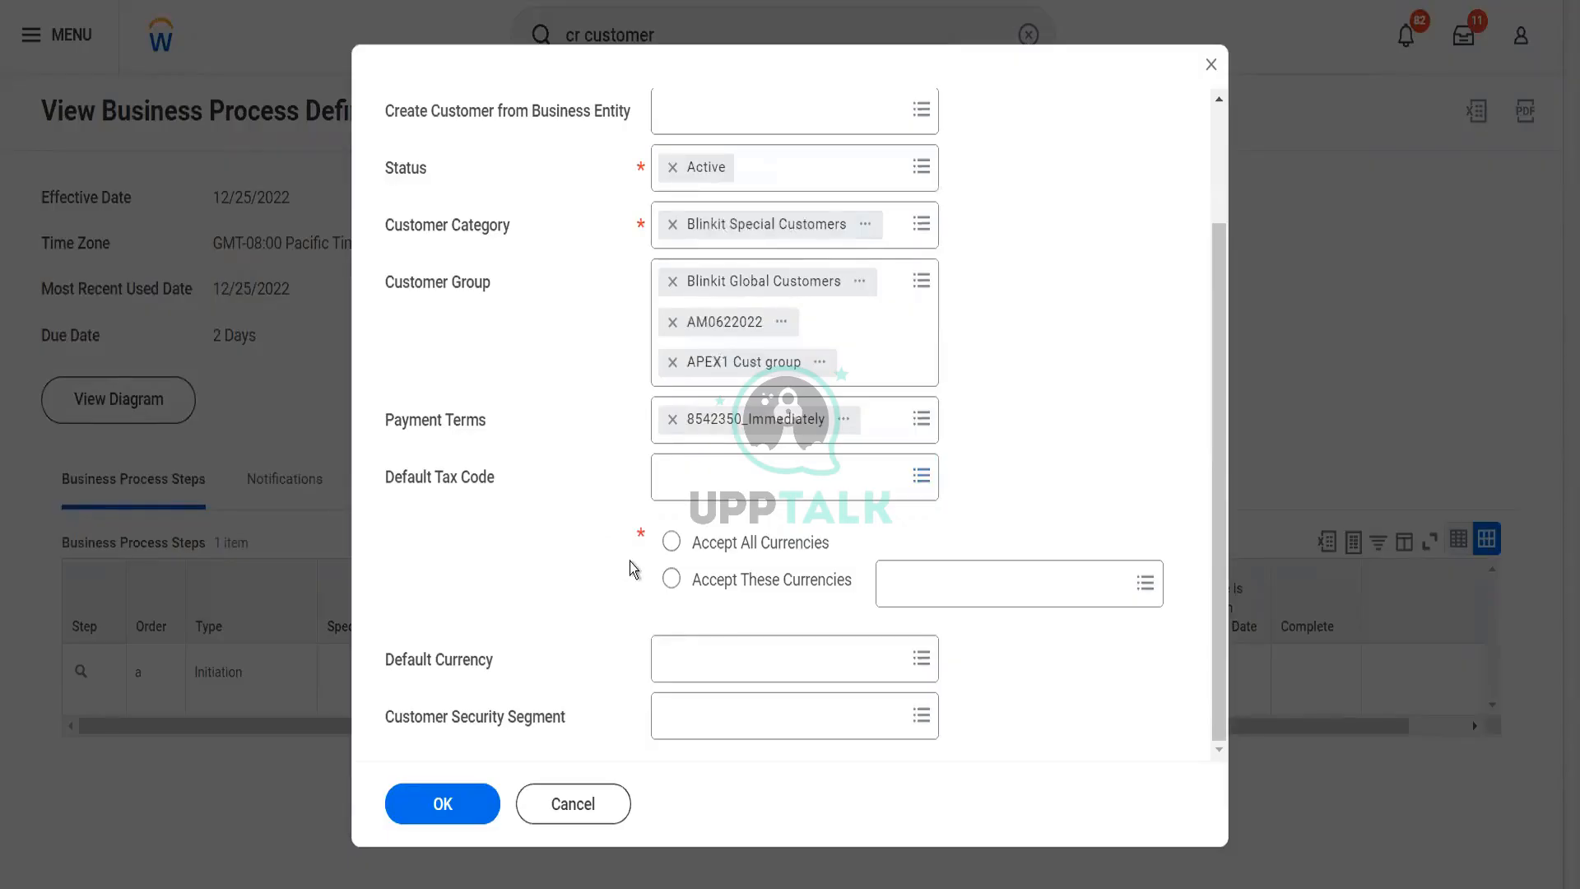
{"action": "left_click", "coordinate": [672, 556]}
{"action": "left_click", "coordinate": [672, 557]}
Try restricting the accepted currencies to USD, search for EUR, and return to accepting all currencies
{"action": "left_click", "coordinate": [754, 580]}
{"action": "left_click", "coordinate": [931, 581]}
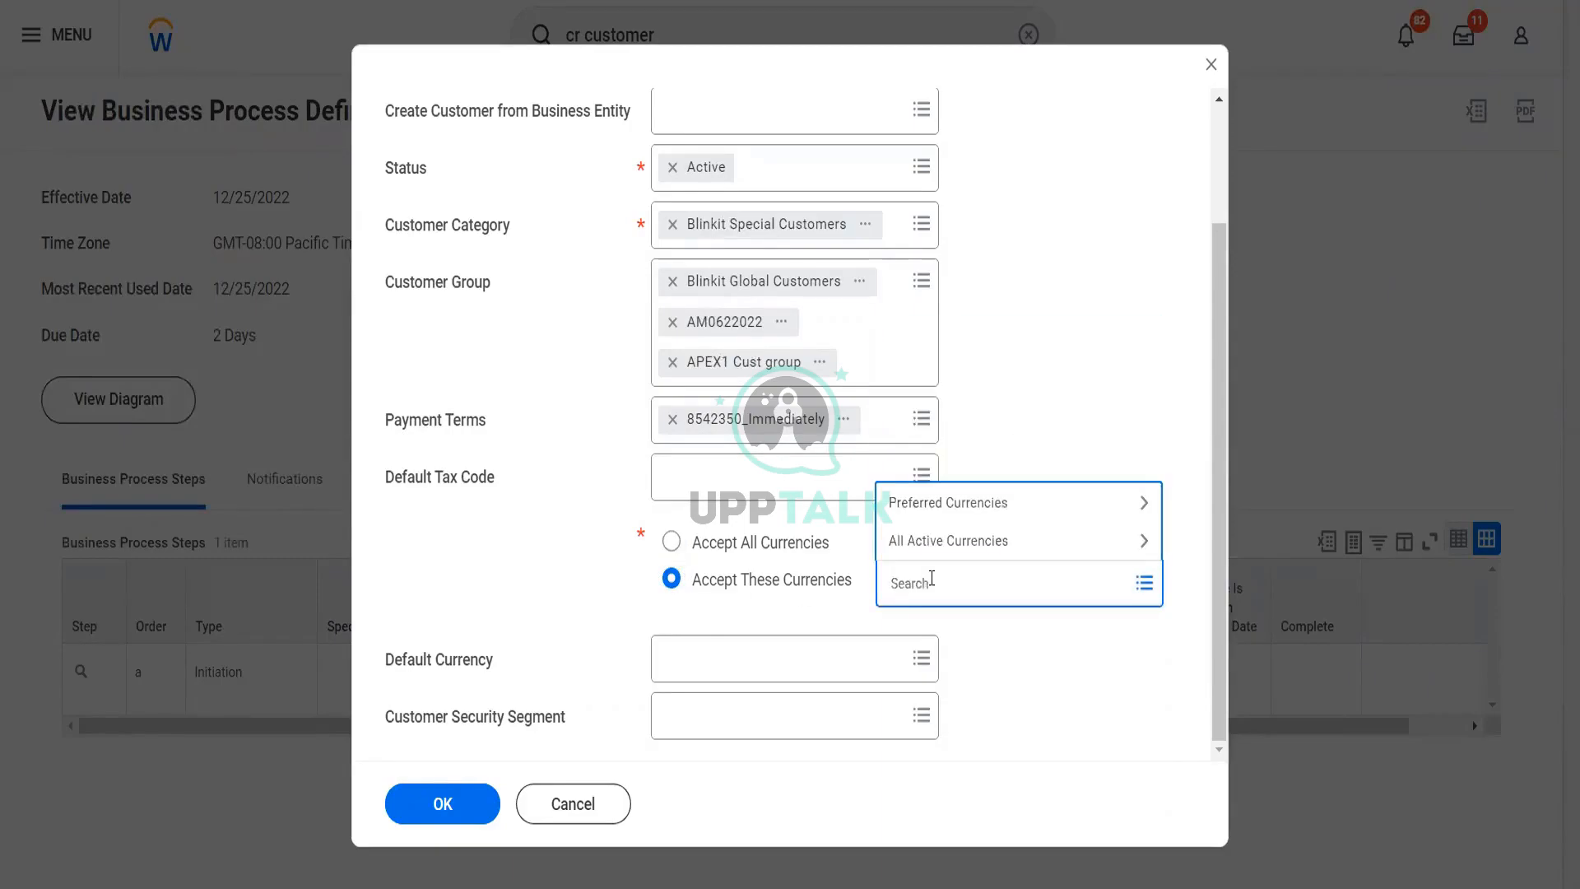
{"action": "type", "text": "usd"}
{"action": "key", "text": "Return"}
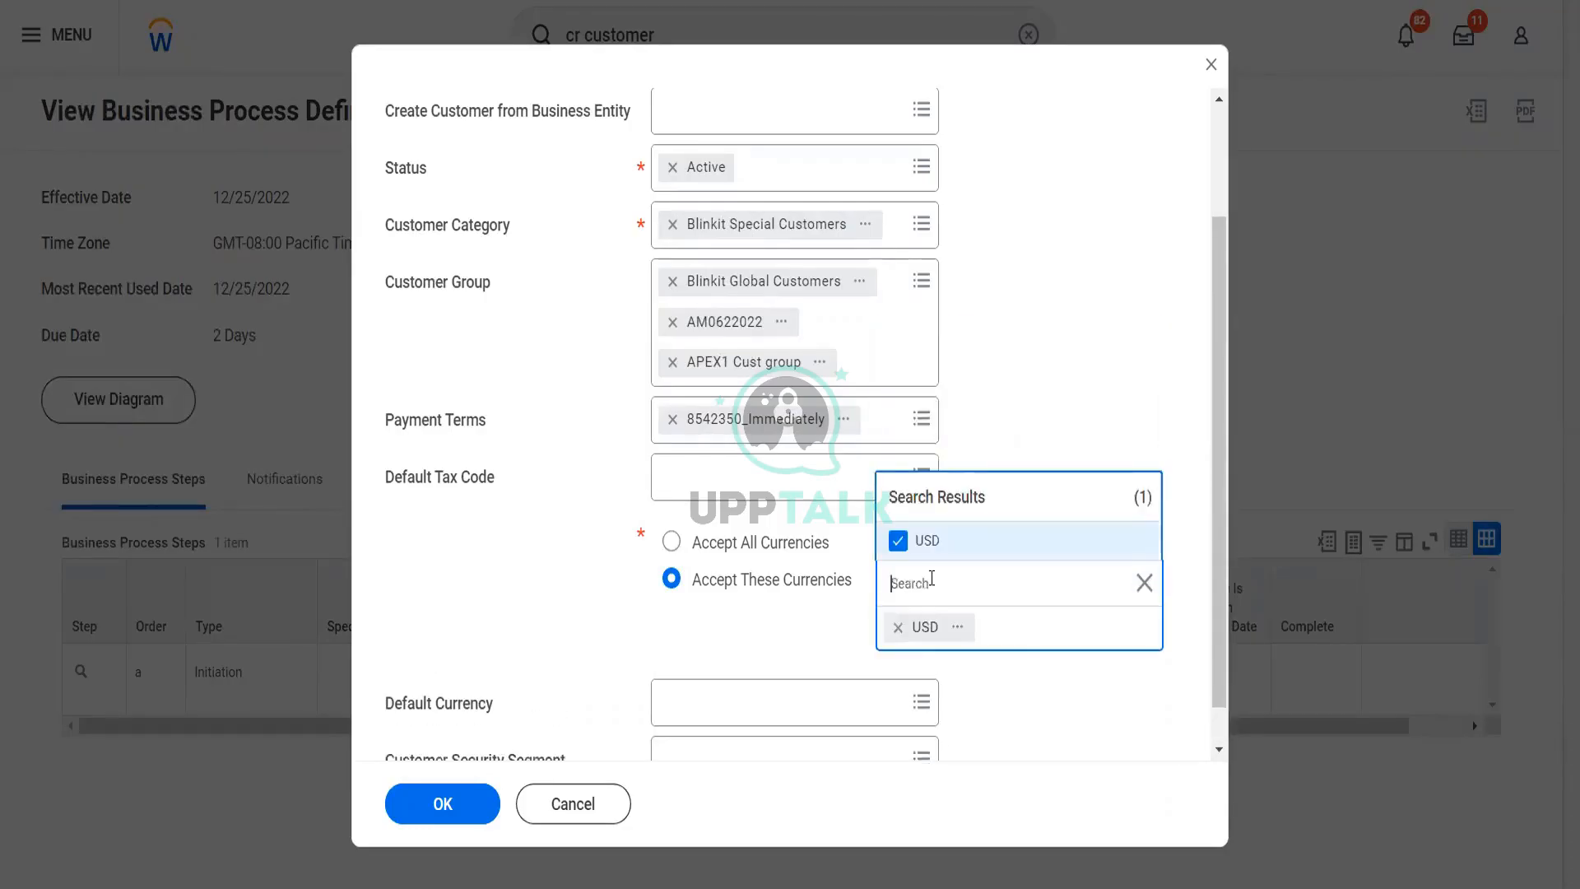
{"action": "type", "text": "eur"}
{"action": "key", "text": "Return"}
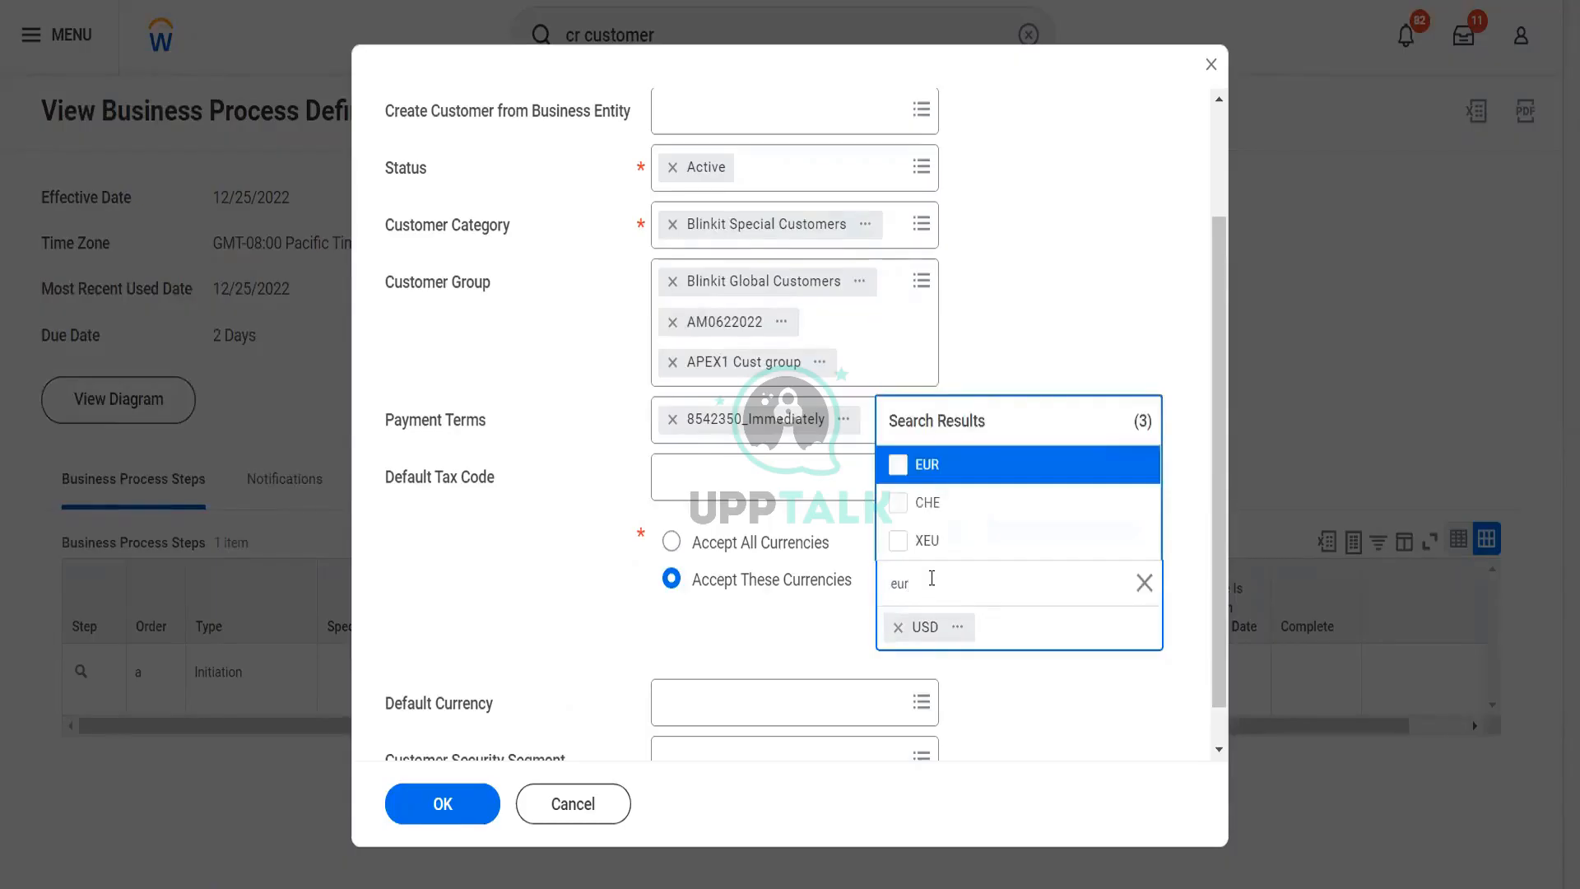
{"action": "left_click", "coordinate": [671, 544]}
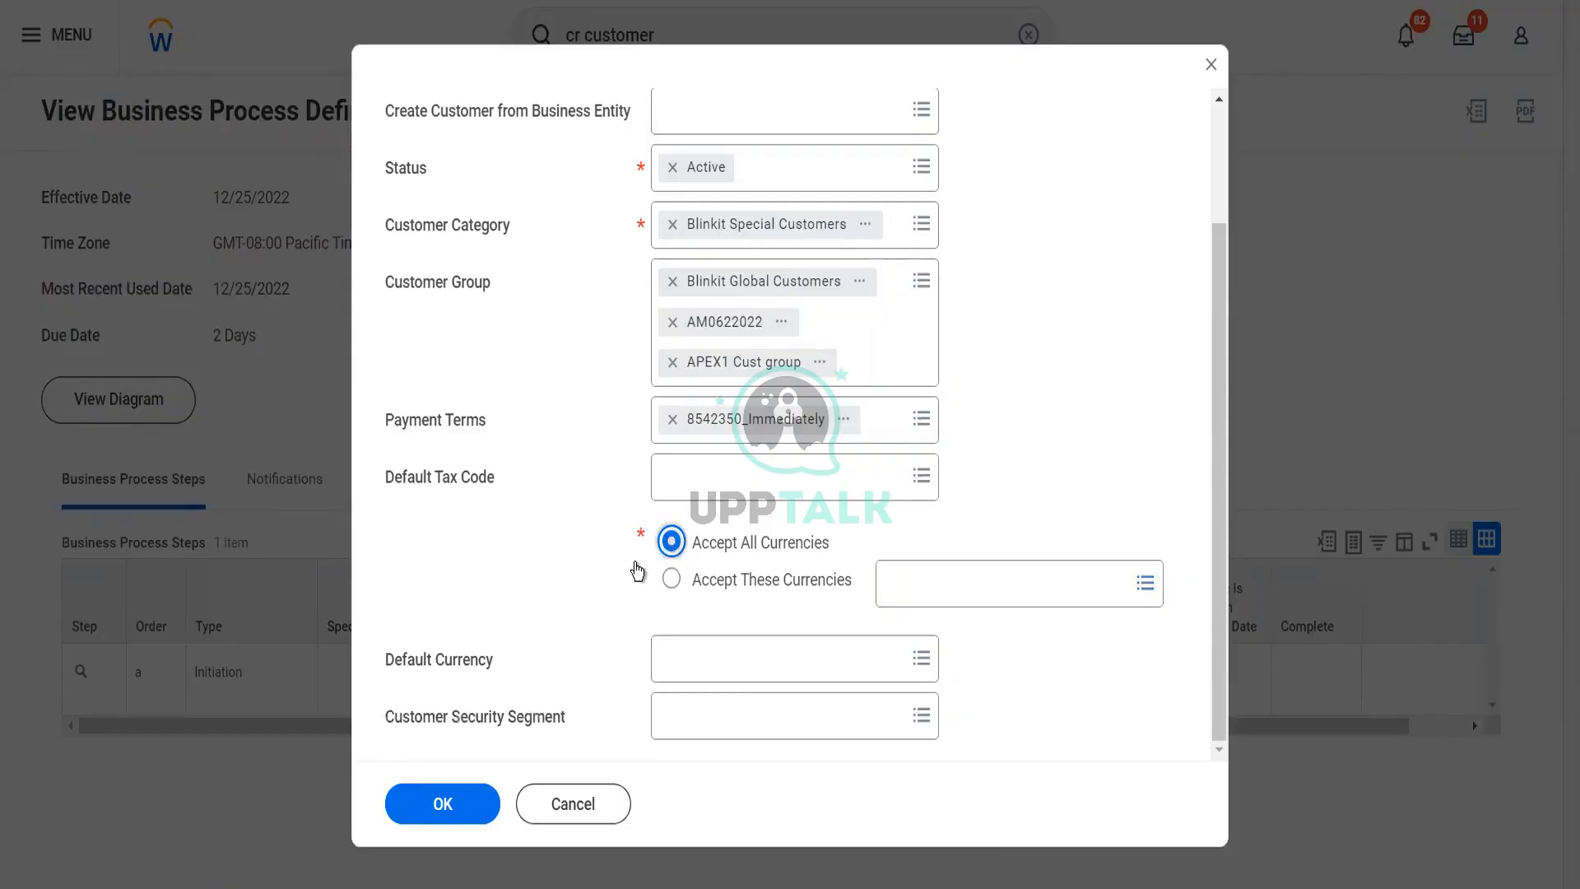
Set the default currency to USD, check the customer security segment options, and confirm the initial customer details
{"action": "left_click", "coordinate": [685, 671]}
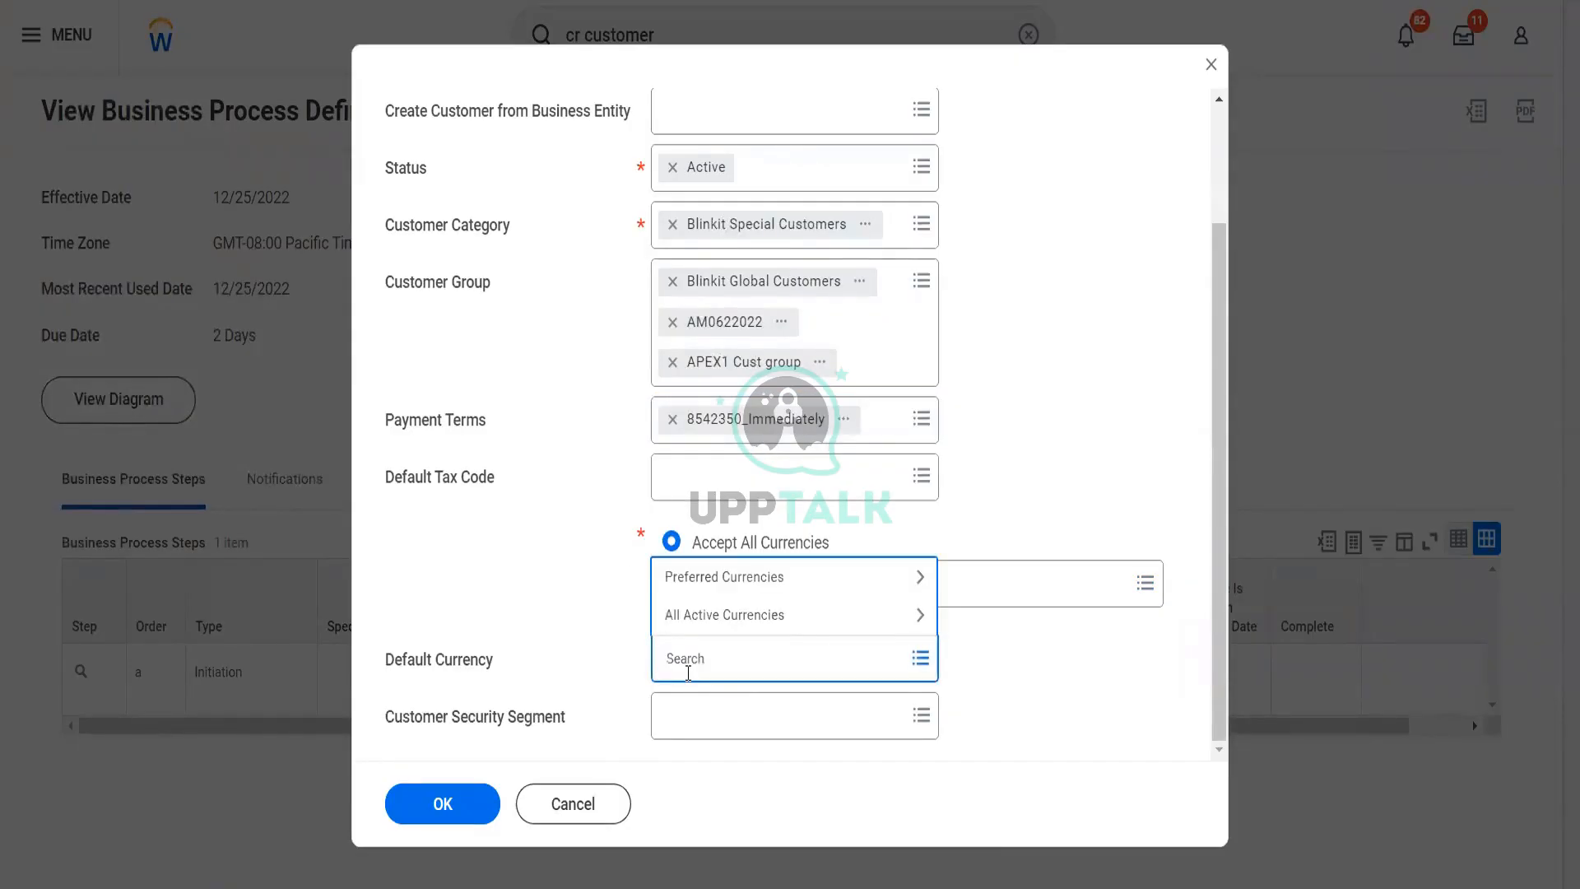
{"action": "type", "text": "usd"}
{"action": "key", "text": "Return"}
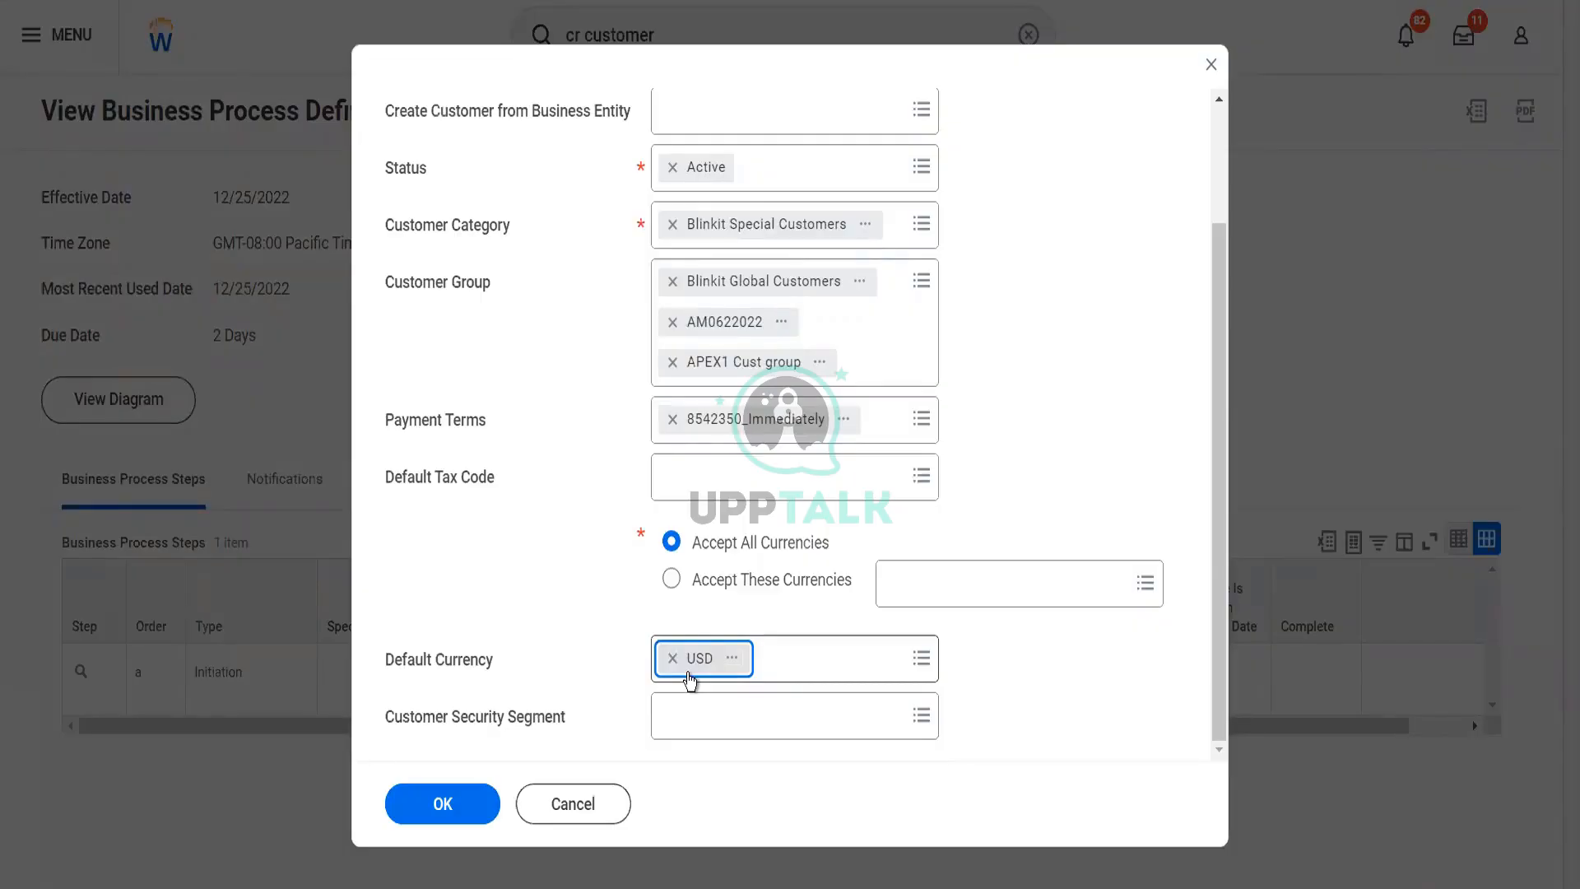
{"action": "left_click", "coordinate": [688, 706]}
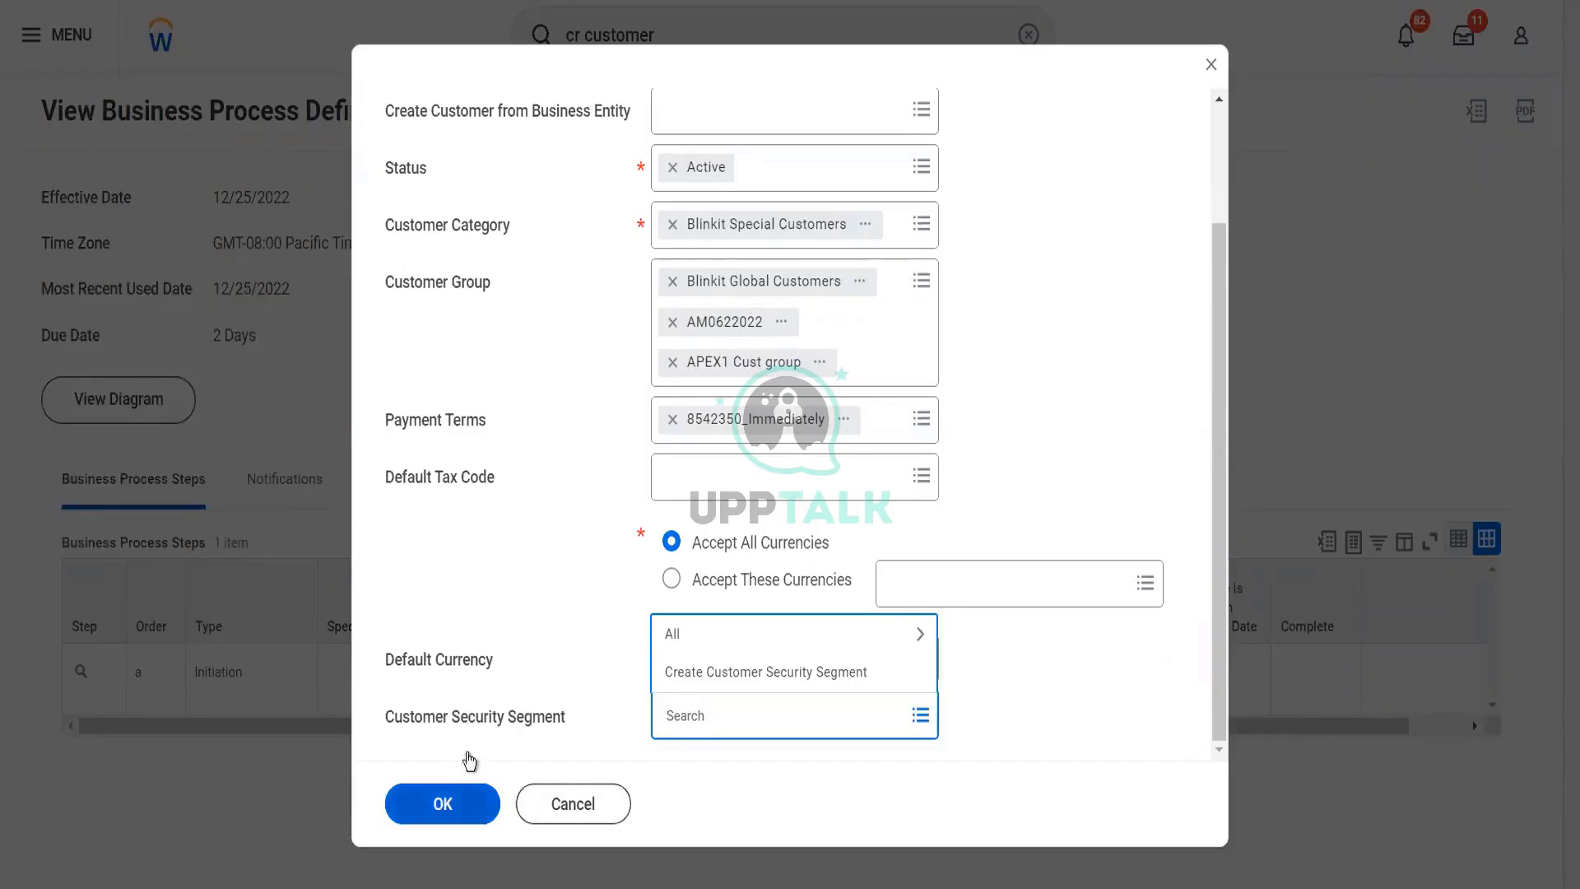
{"action": "left_click", "coordinate": [451, 805]}
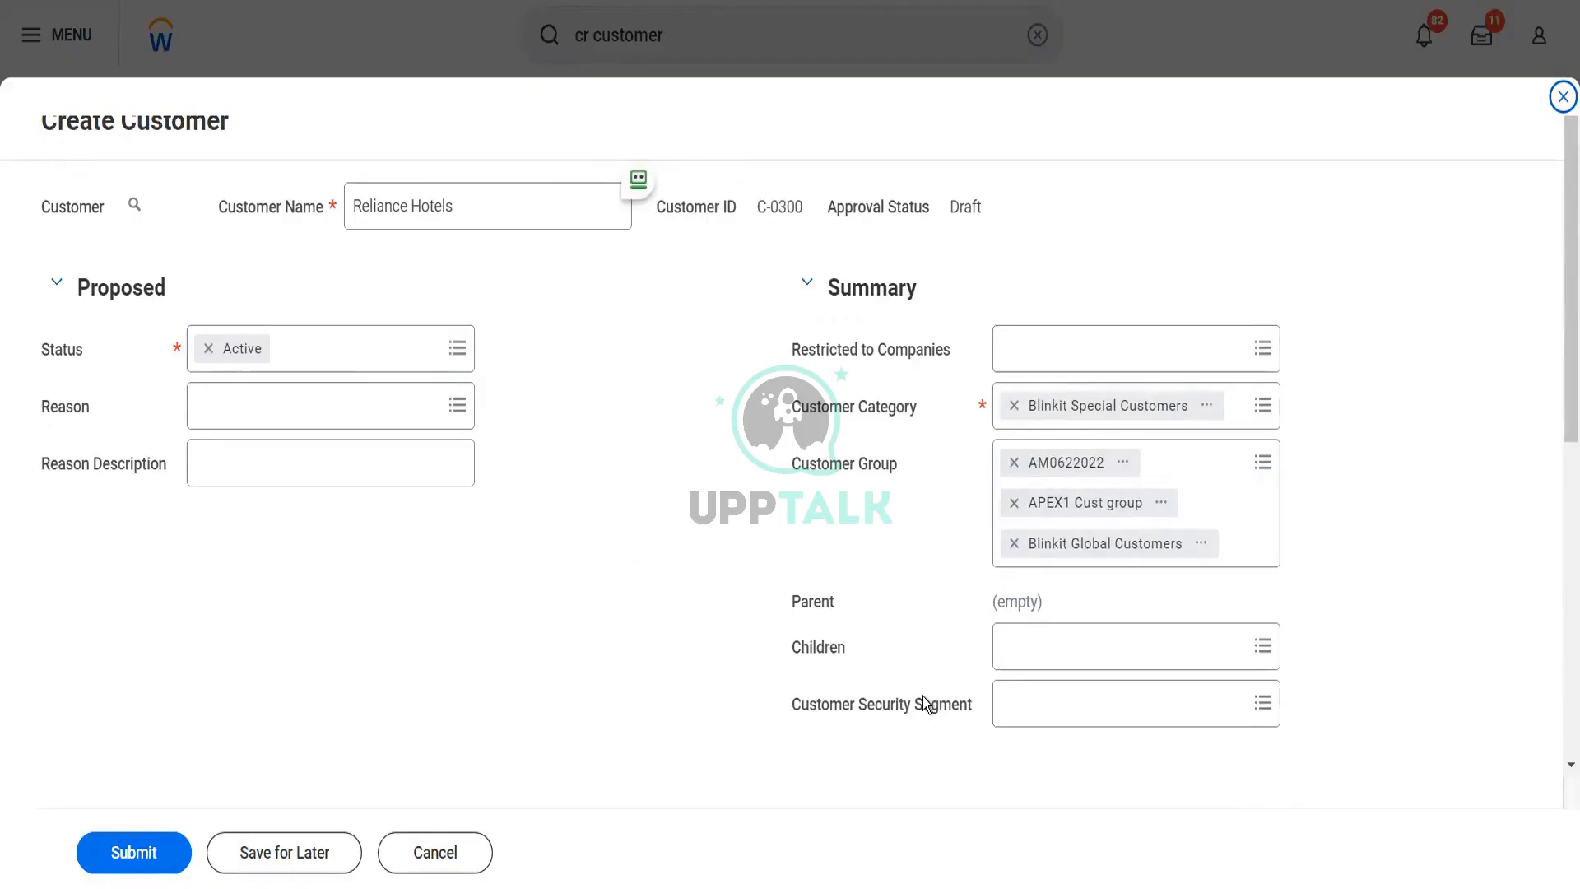
Try the Inactive status for the customer, view the available reasons, and set the status back to Active
{"action": "scroll", "coordinate": [696, 640], "scroll_direction": "down", "scroll_amount": 3}
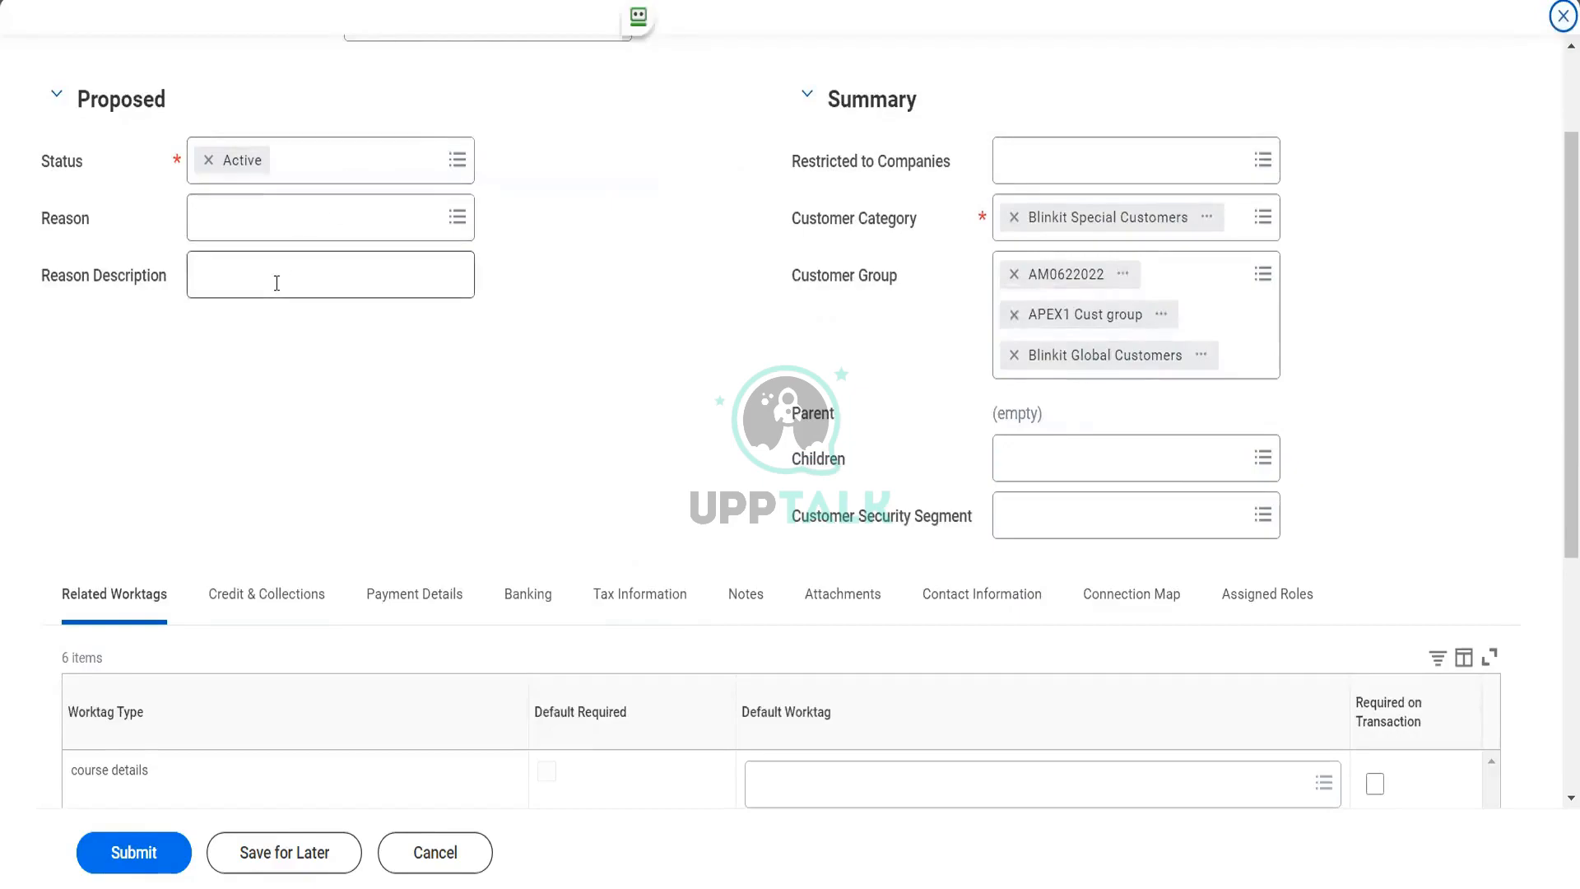
{"action": "left_click", "coordinate": [324, 181]}
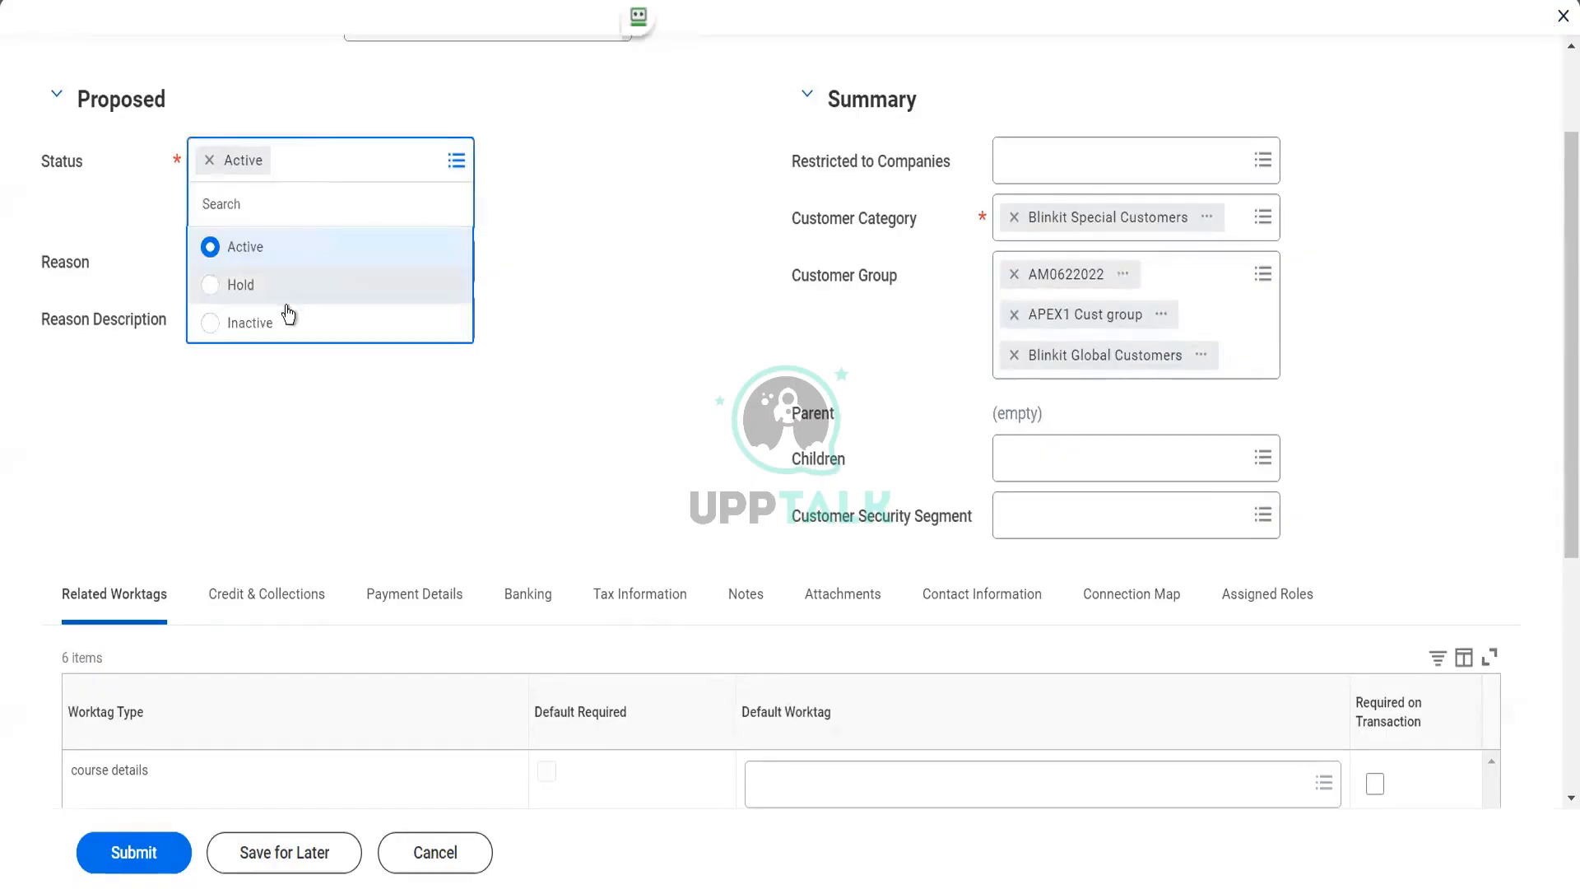
{"action": "left_click", "coordinate": [283, 322]}
{"action": "left_click", "coordinate": [294, 220]}
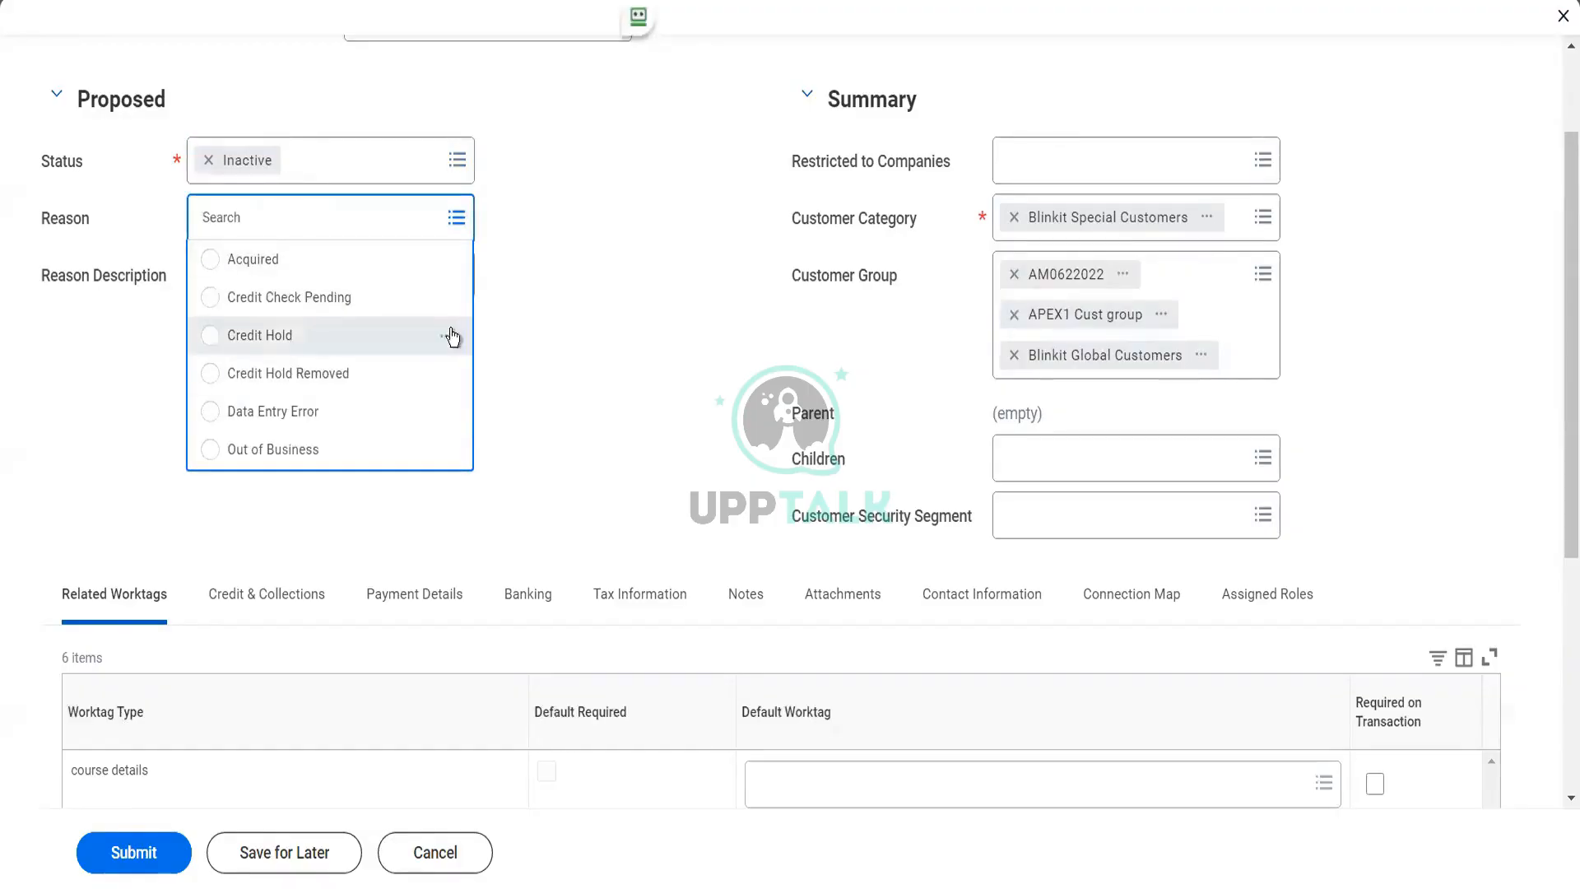
{"action": "left_click", "coordinate": [520, 303]}
{"action": "left_click", "coordinate": [388, 168]}
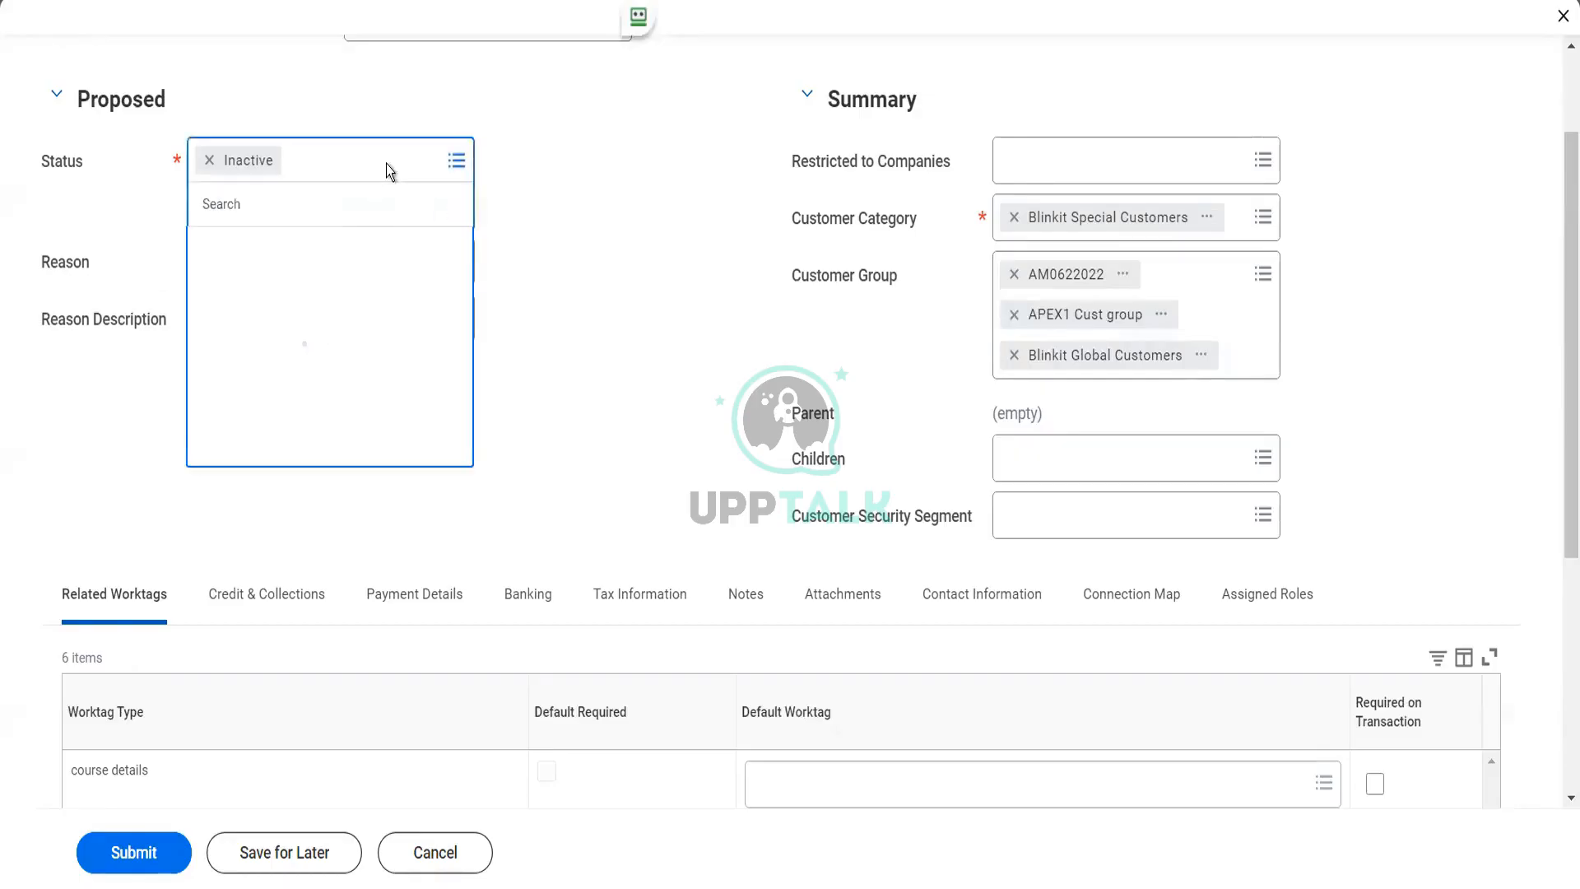
{"action": "left_click", "coordinate": [301, 252]}
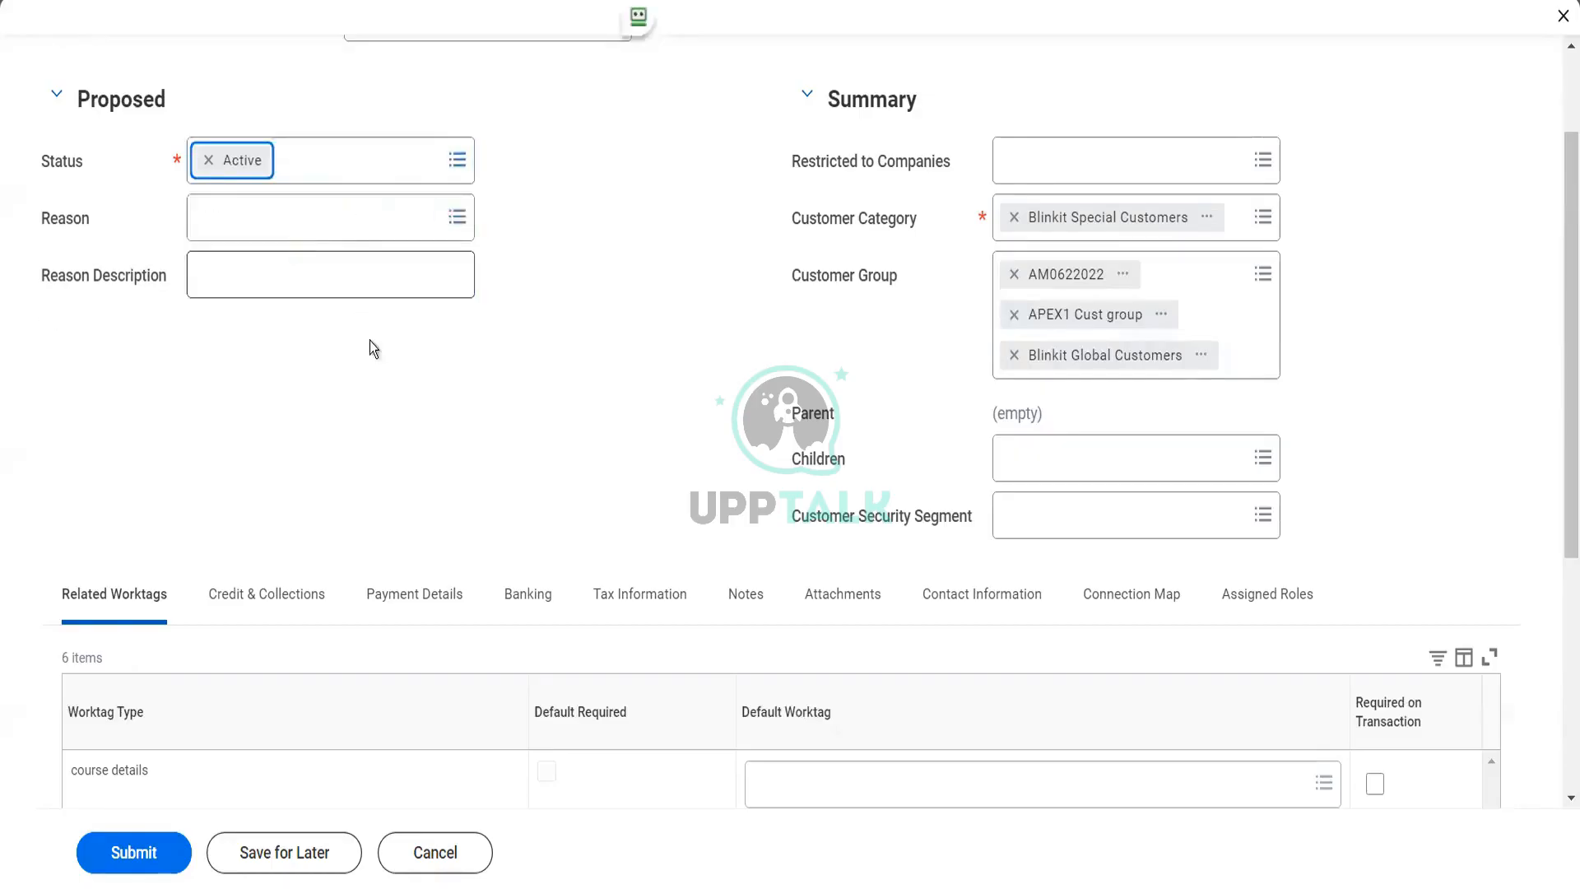
Review the customer's related worktag settings, and examine its credit details, including the DUNS Number field
{"action": "scroll", "coordinate": [390, 388], "scroll_direction": "down", "scroll_amount": 3}
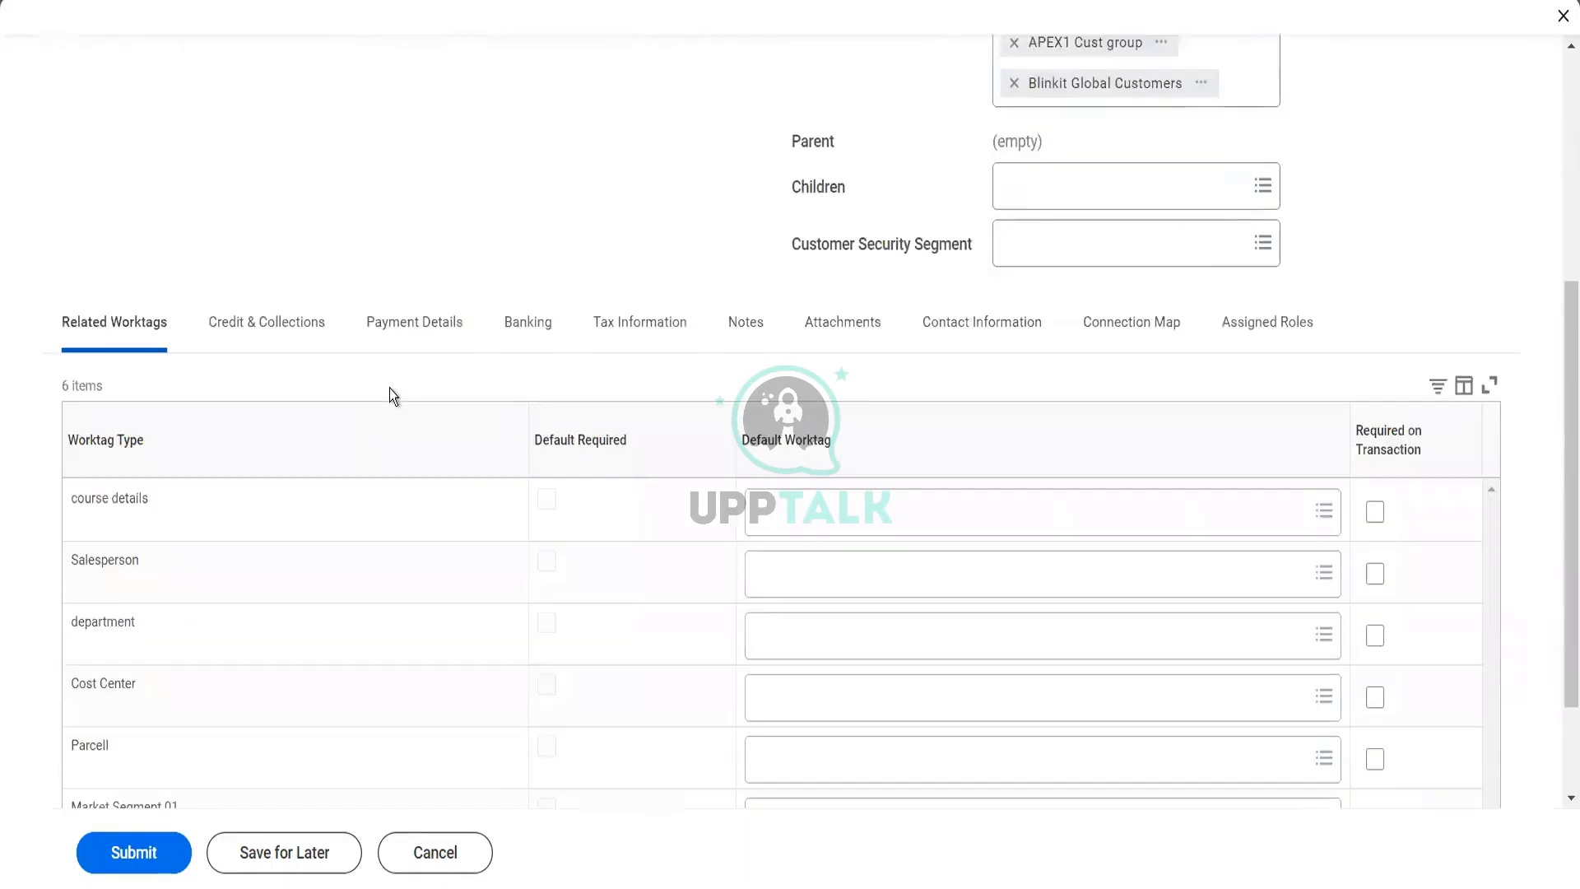
{"action": "scroll", "coordinate": [343, 377], "scroll_direction": "down", "scroll_amount": 2}
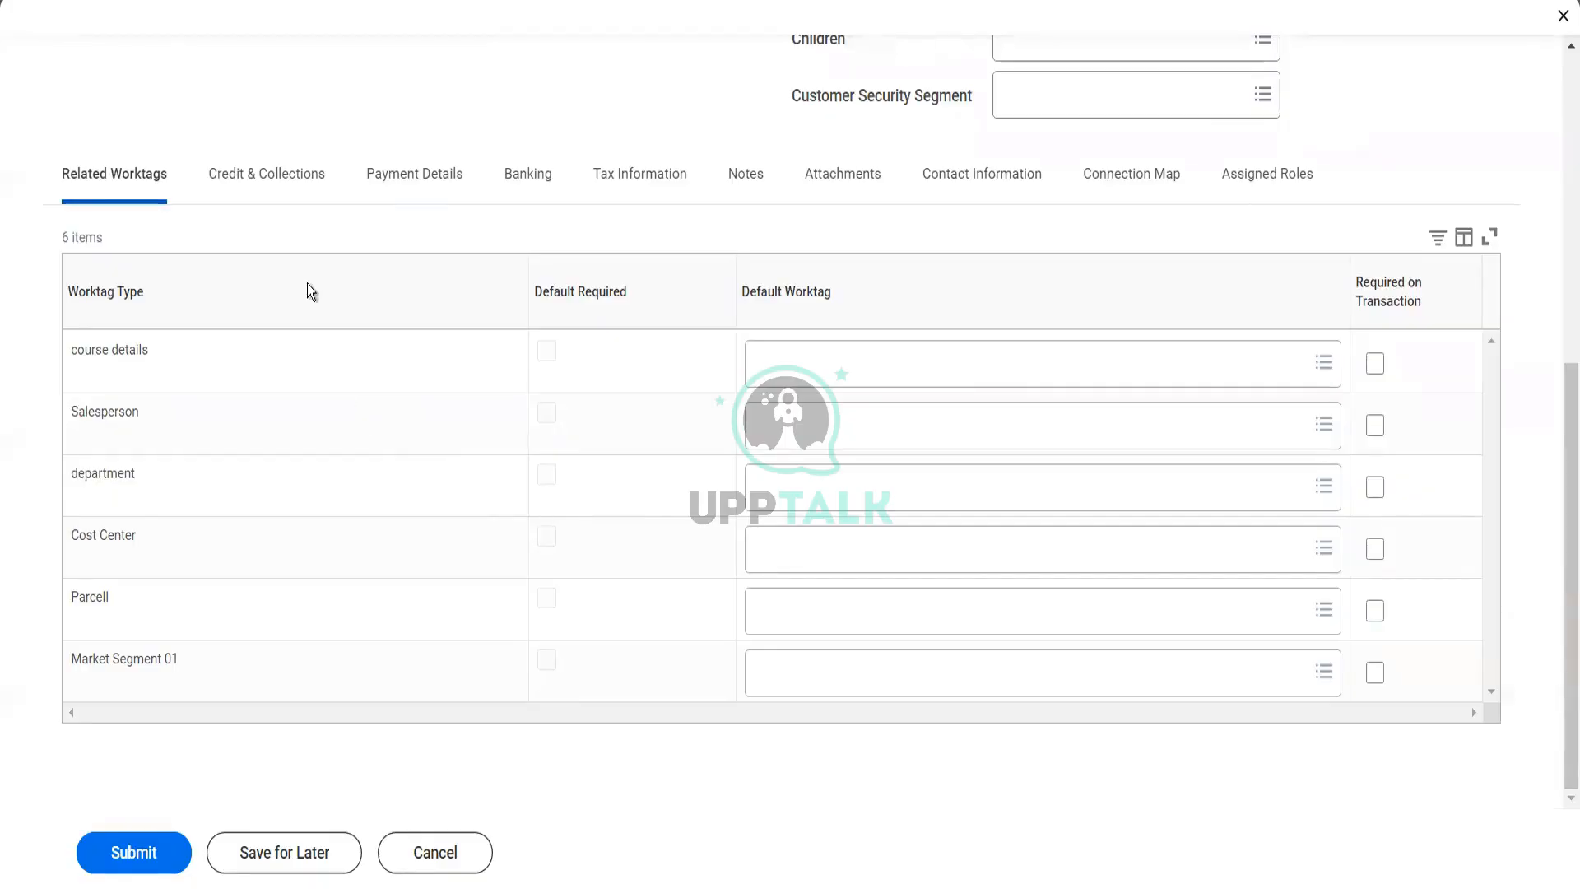
{"action": "left_click", "coordinate": [283, 183]}
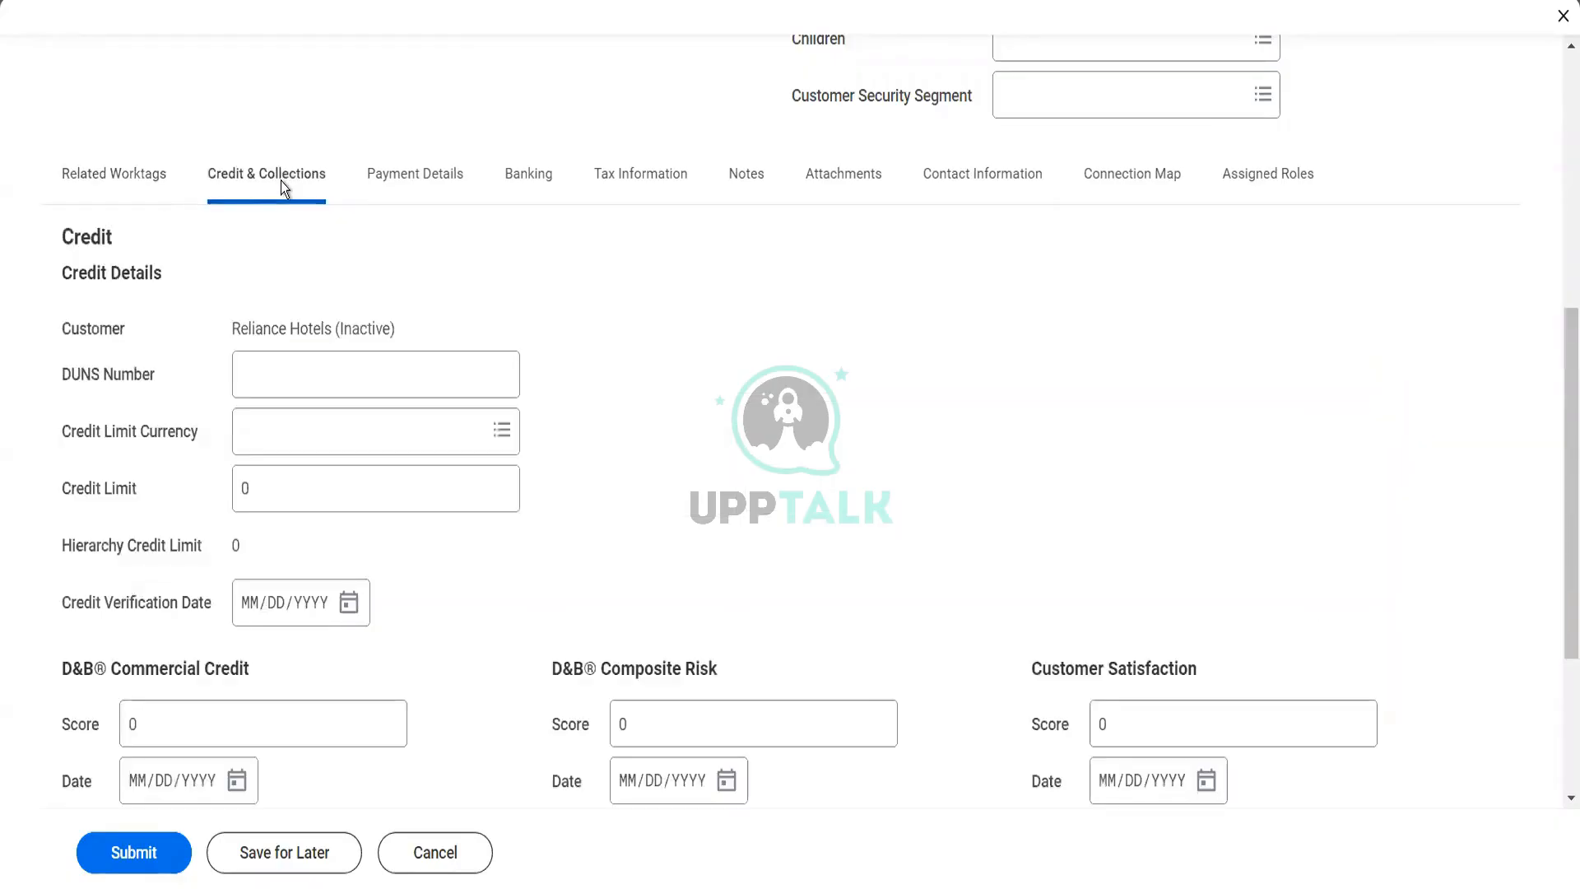
{"action": "left_click", "coordinate": [463, 360]}
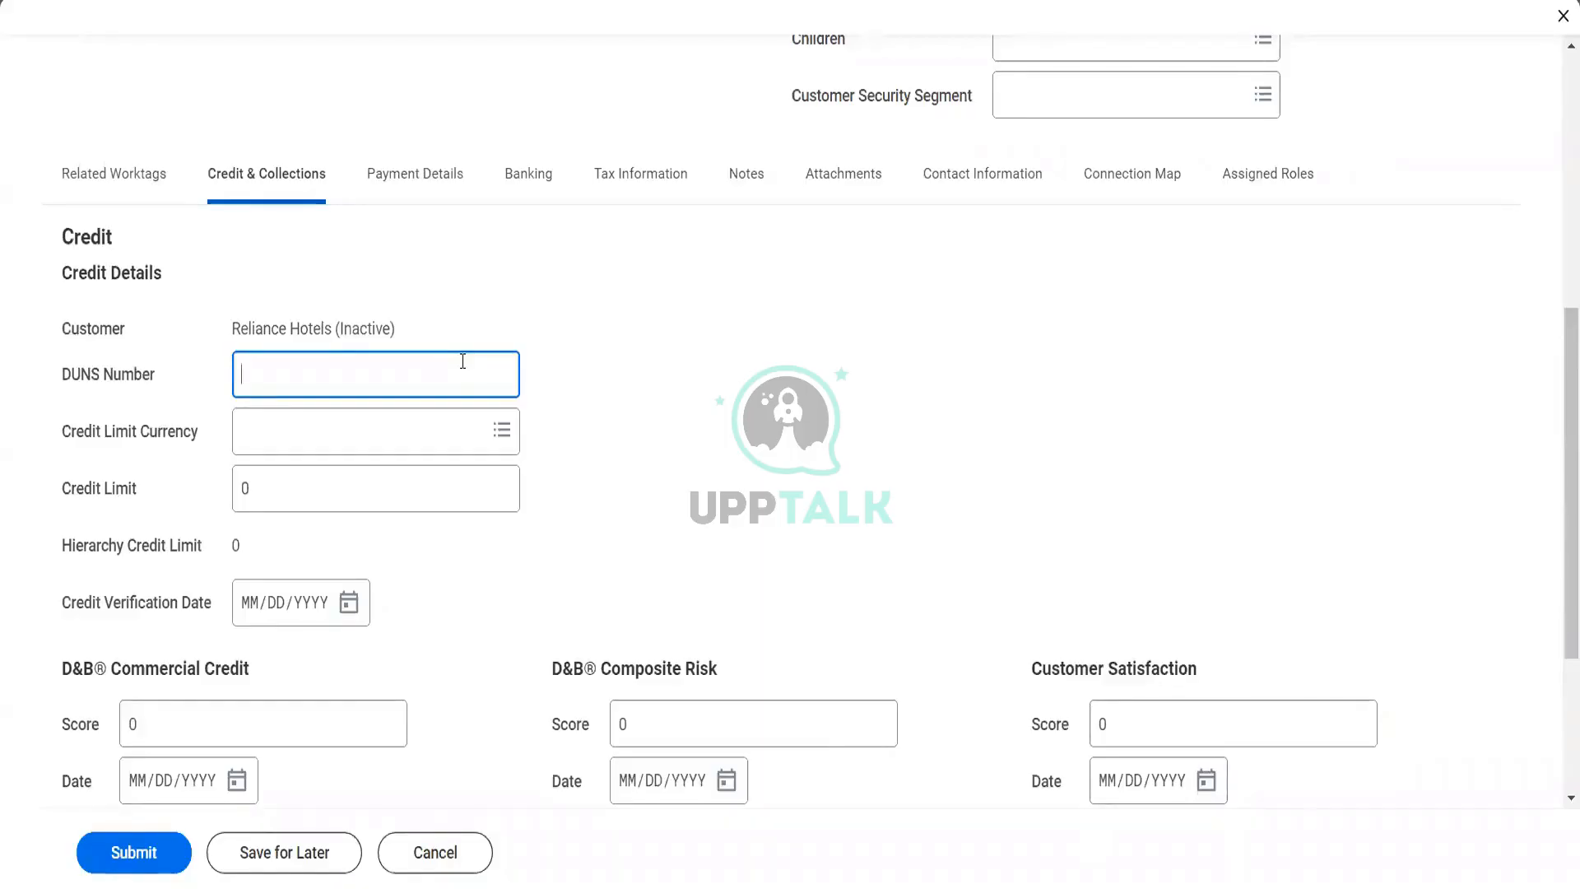
Set the customer's credit limit currency to USD and the credit limit to 15,000
{"action": "left_click", "coordinate": [415, 432]}
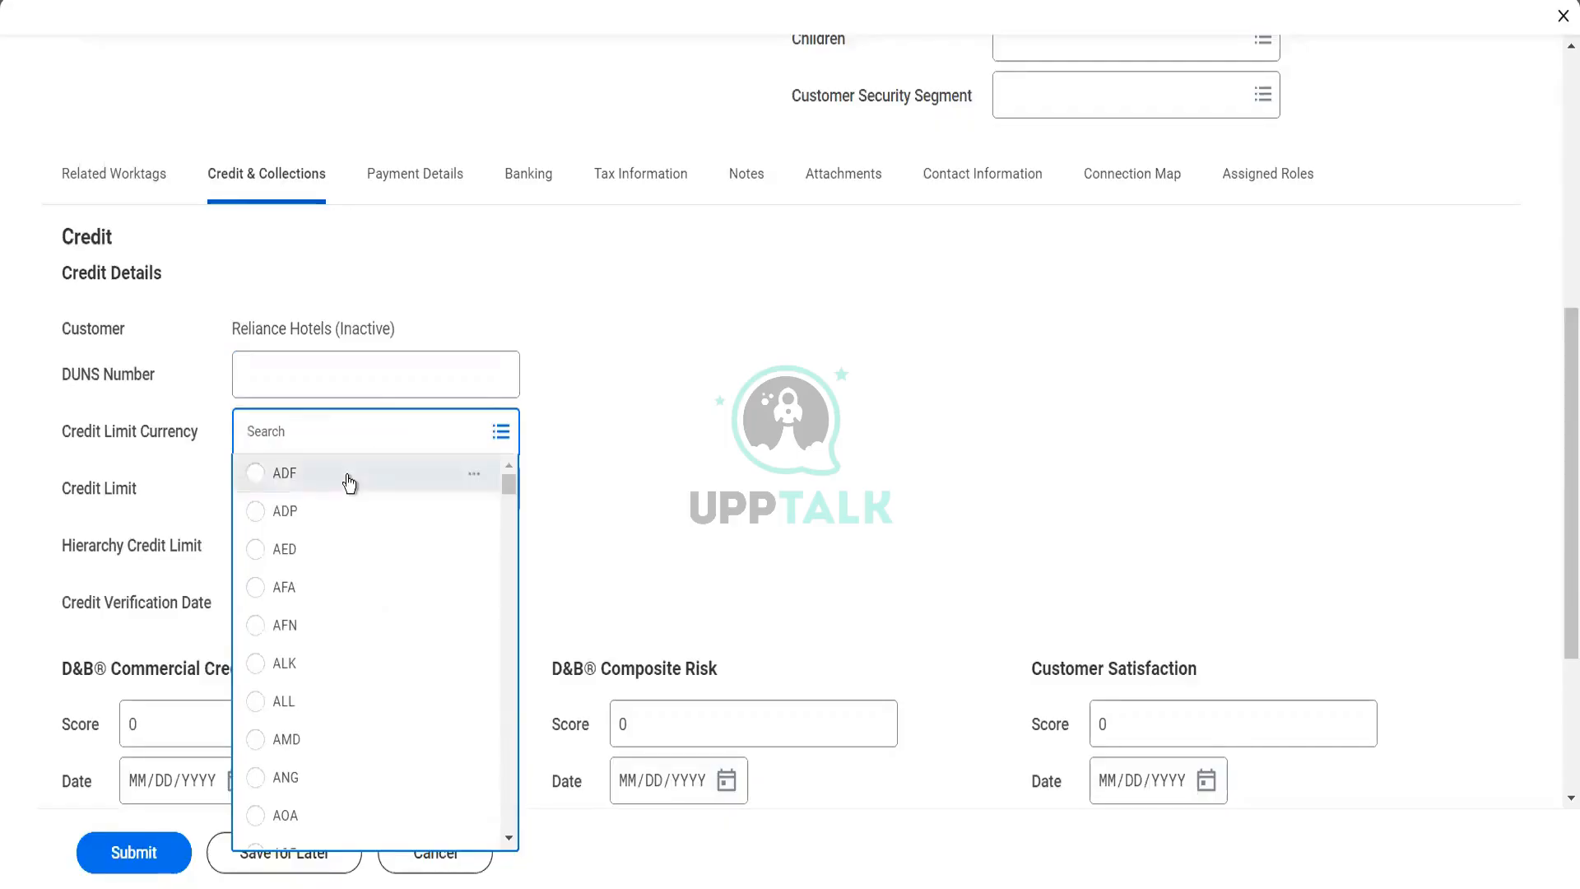
{"action": "type", "text": "usd"}
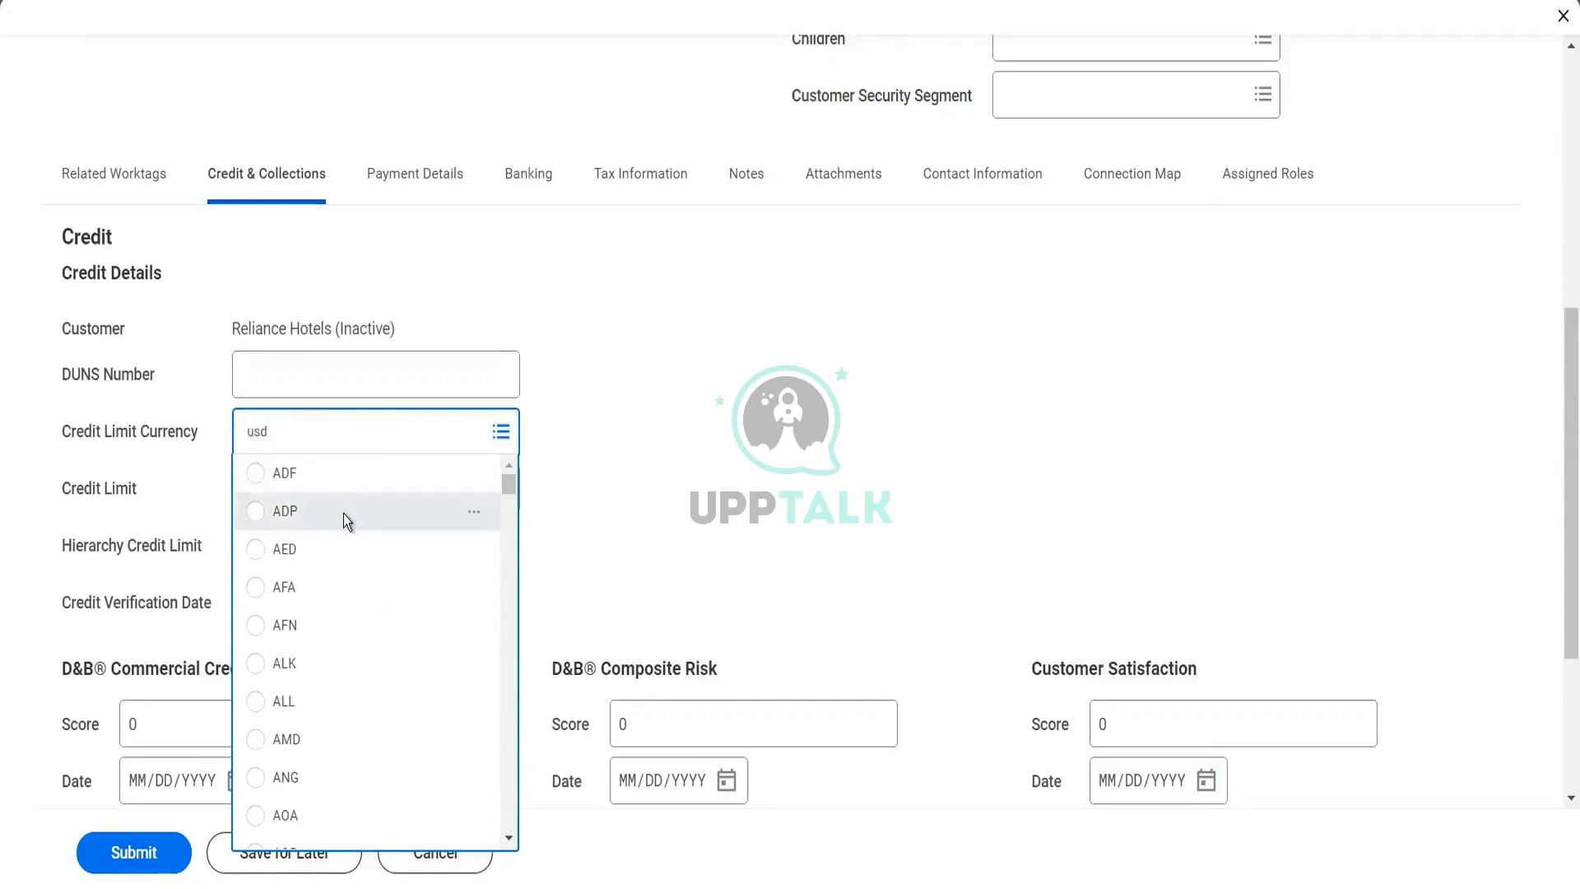
{"action": "key", "text": "Return"}
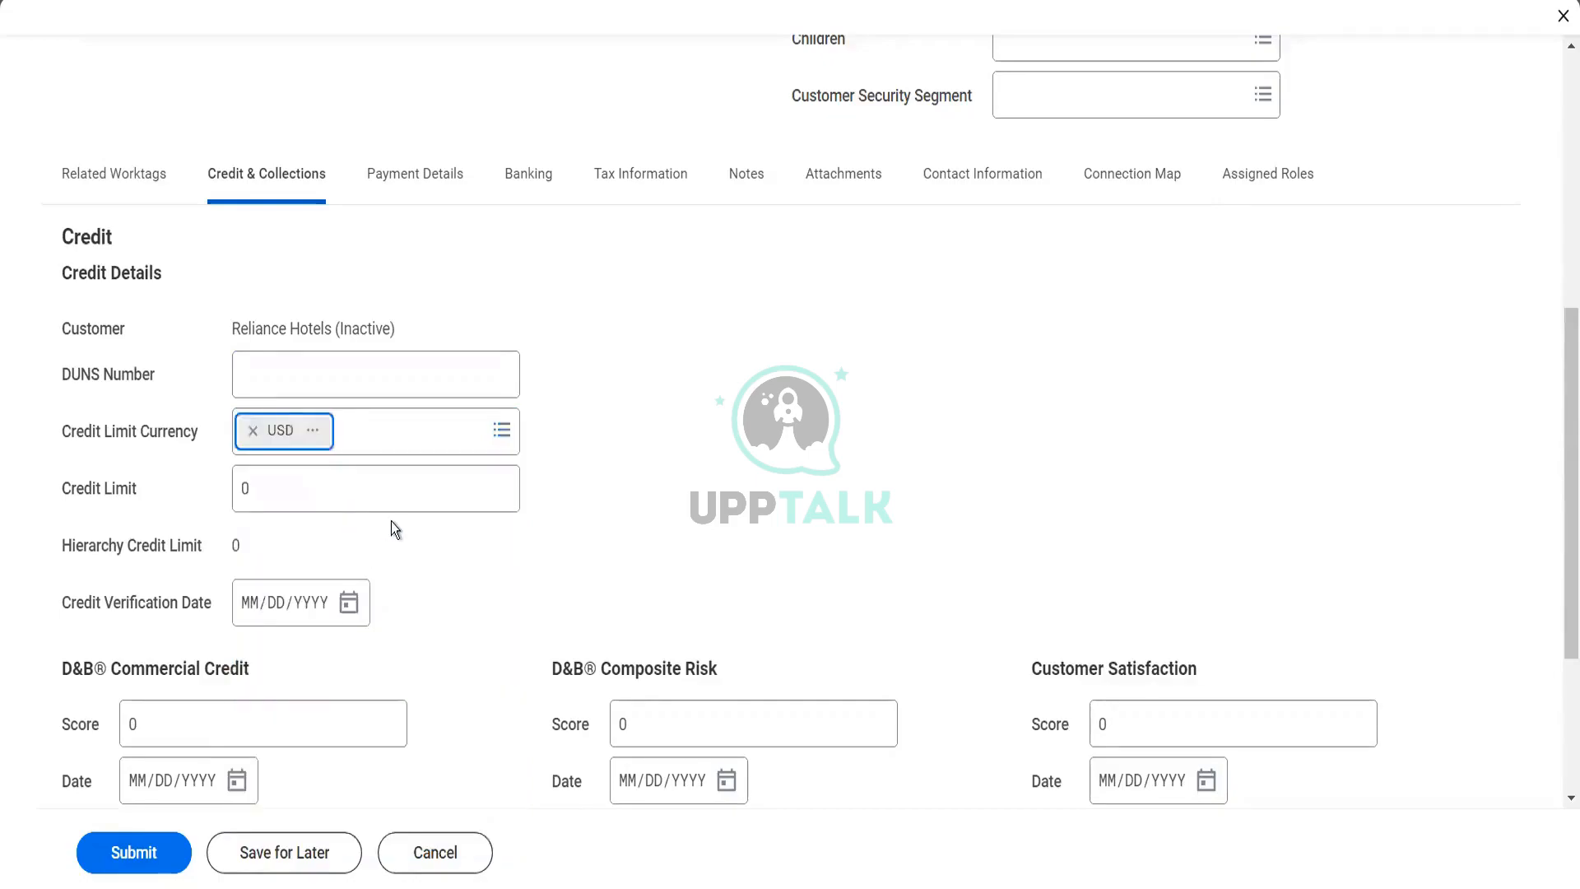
{"action": "left_click", "coordinate": [285, 505]}
{"action": "left_click_drag", "start_coordinate": [284, 507], "coordinate": [205, 487]}
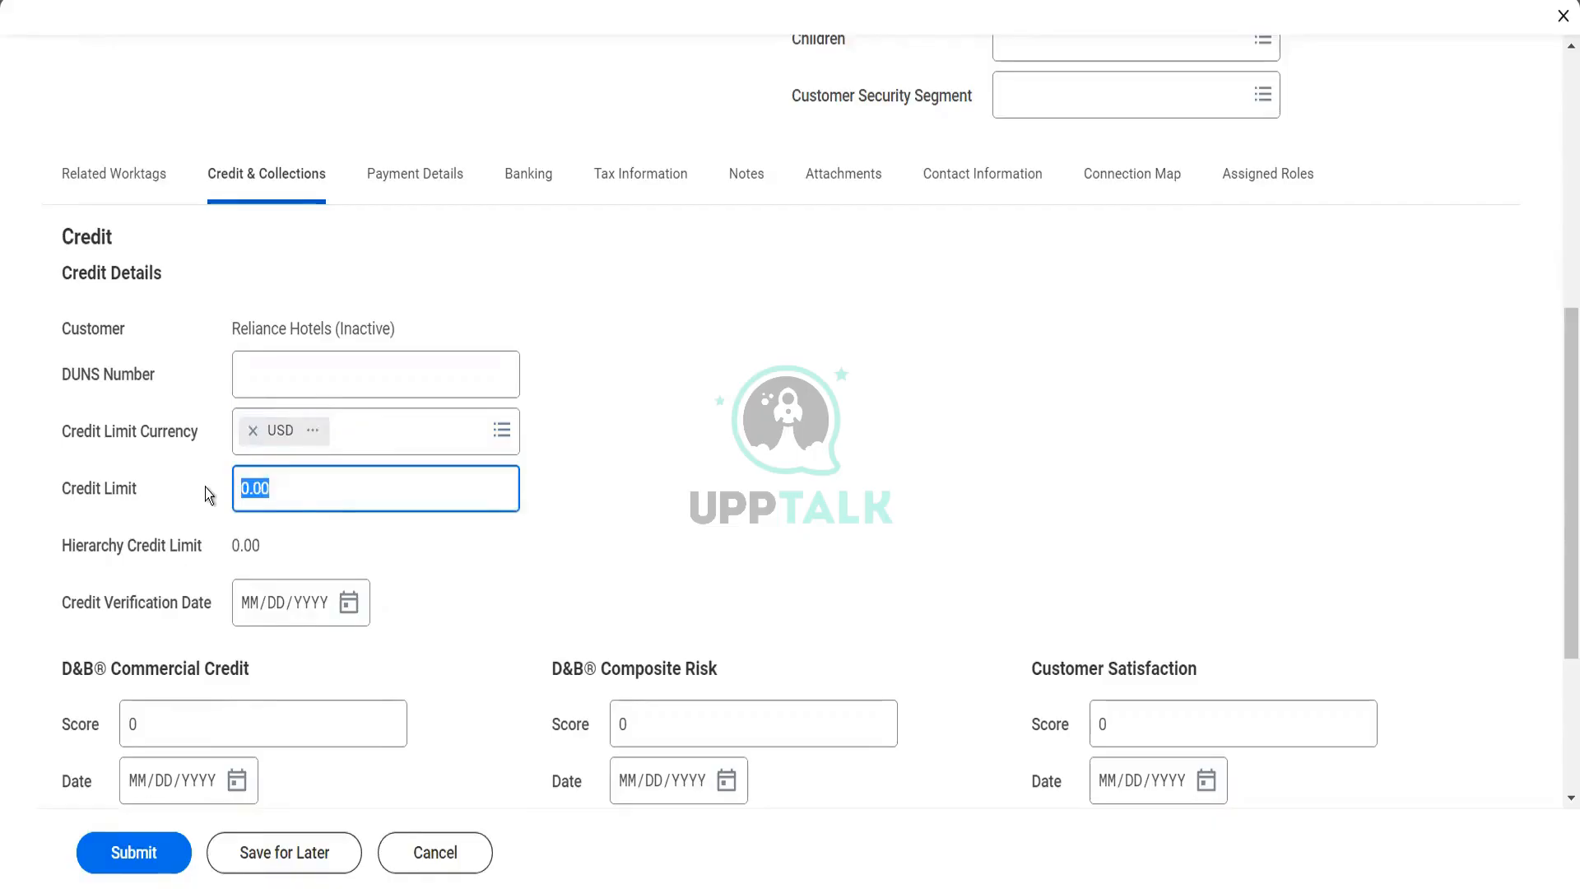
{"action": "type", "text": "15000"}
{"action": "key", "text": "Tab"}
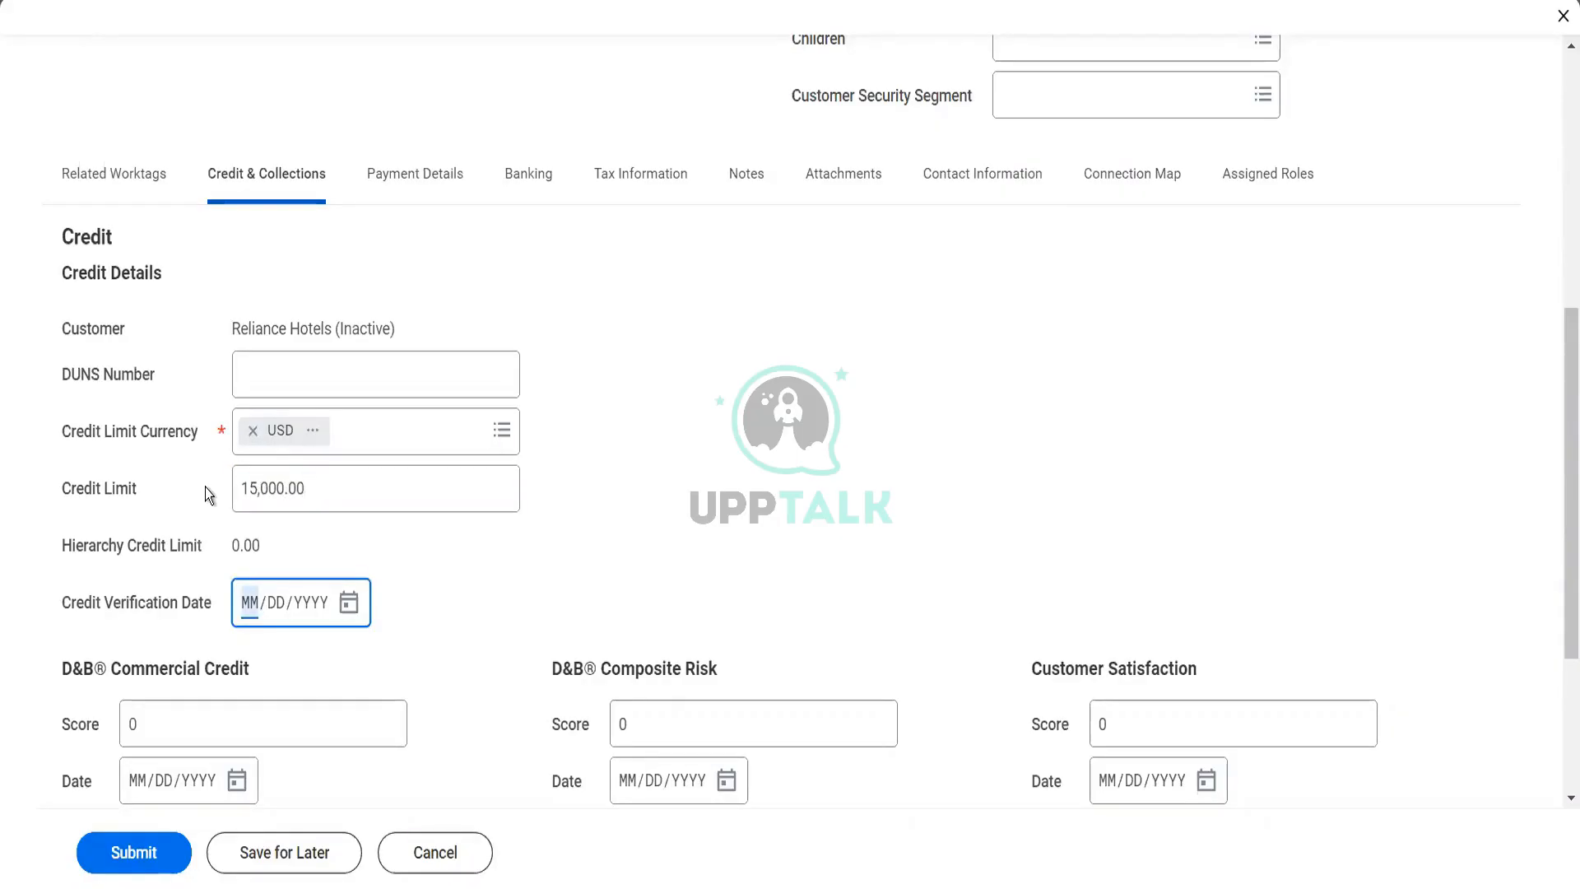
{"action": "left_click", "coordinate": [205, 487]}
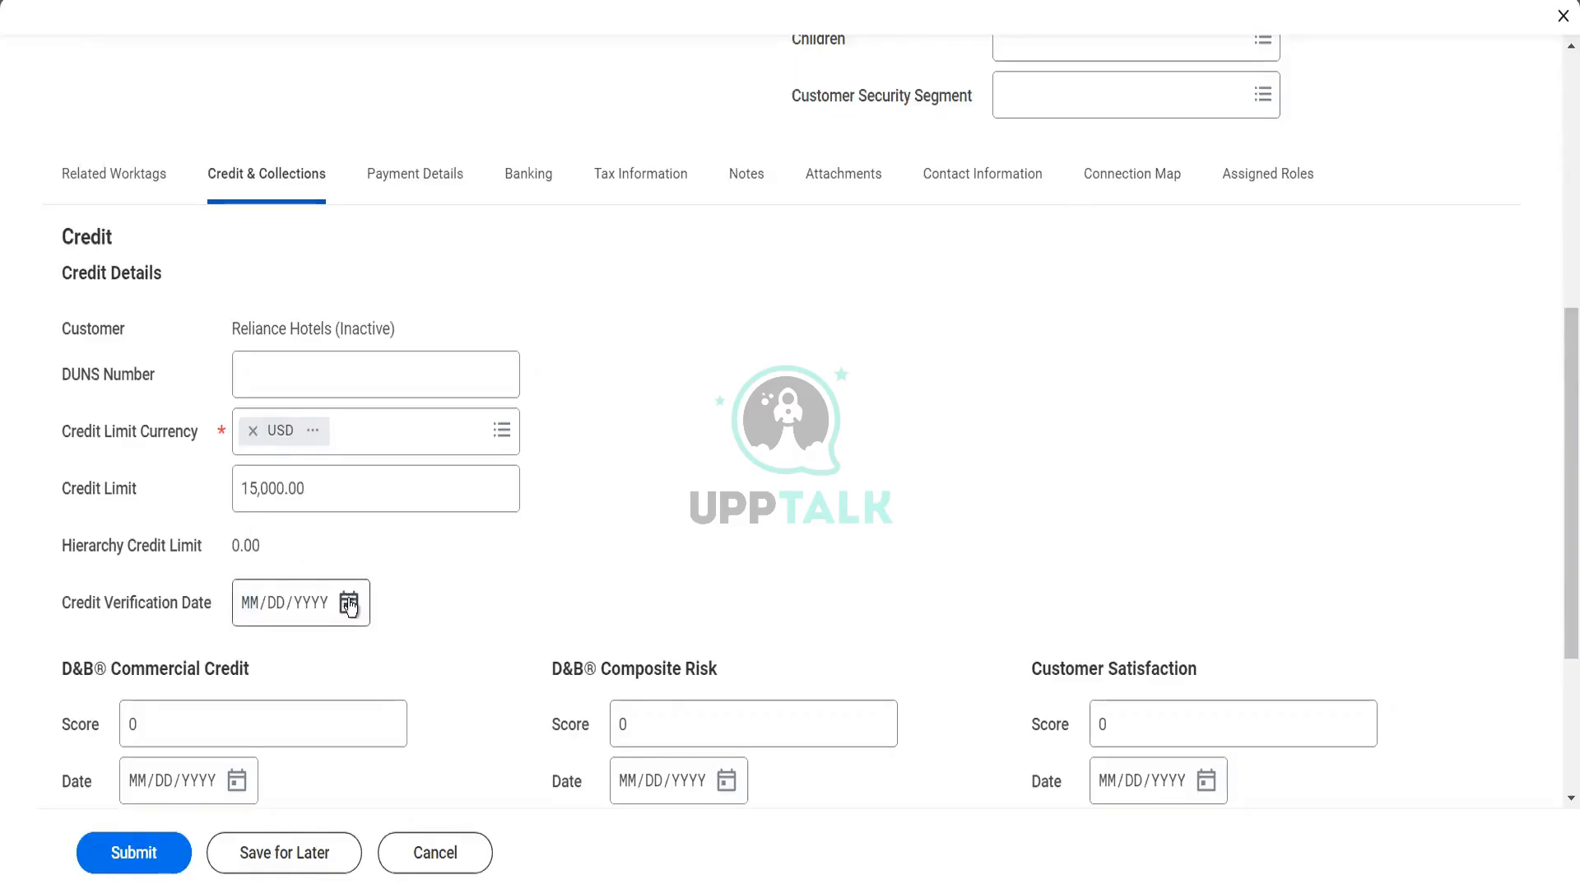
Set the credit verification date to 12/26/2022, and review the D&B, customer satisfaction and dunning fields
{"action": "left_click", "coordinate": [349, 605]}
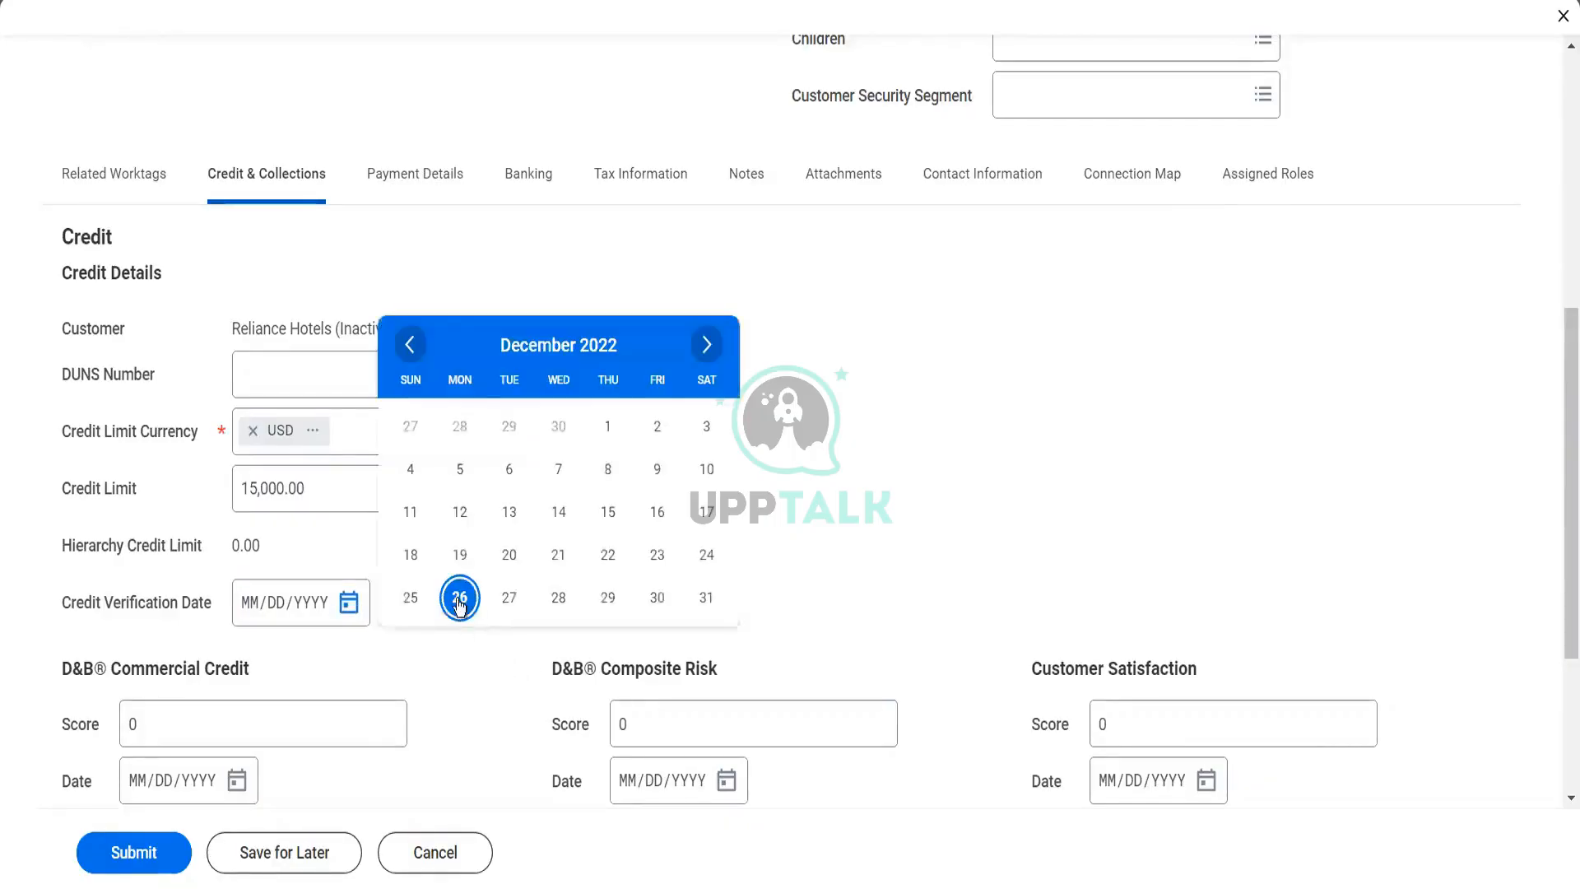
{"action": "left_click", "coordinate": [460, 599]}
{"action": "scroll", "coordinate": [457, 598], "scroll_direction": "down", "scroll_amount": 2}
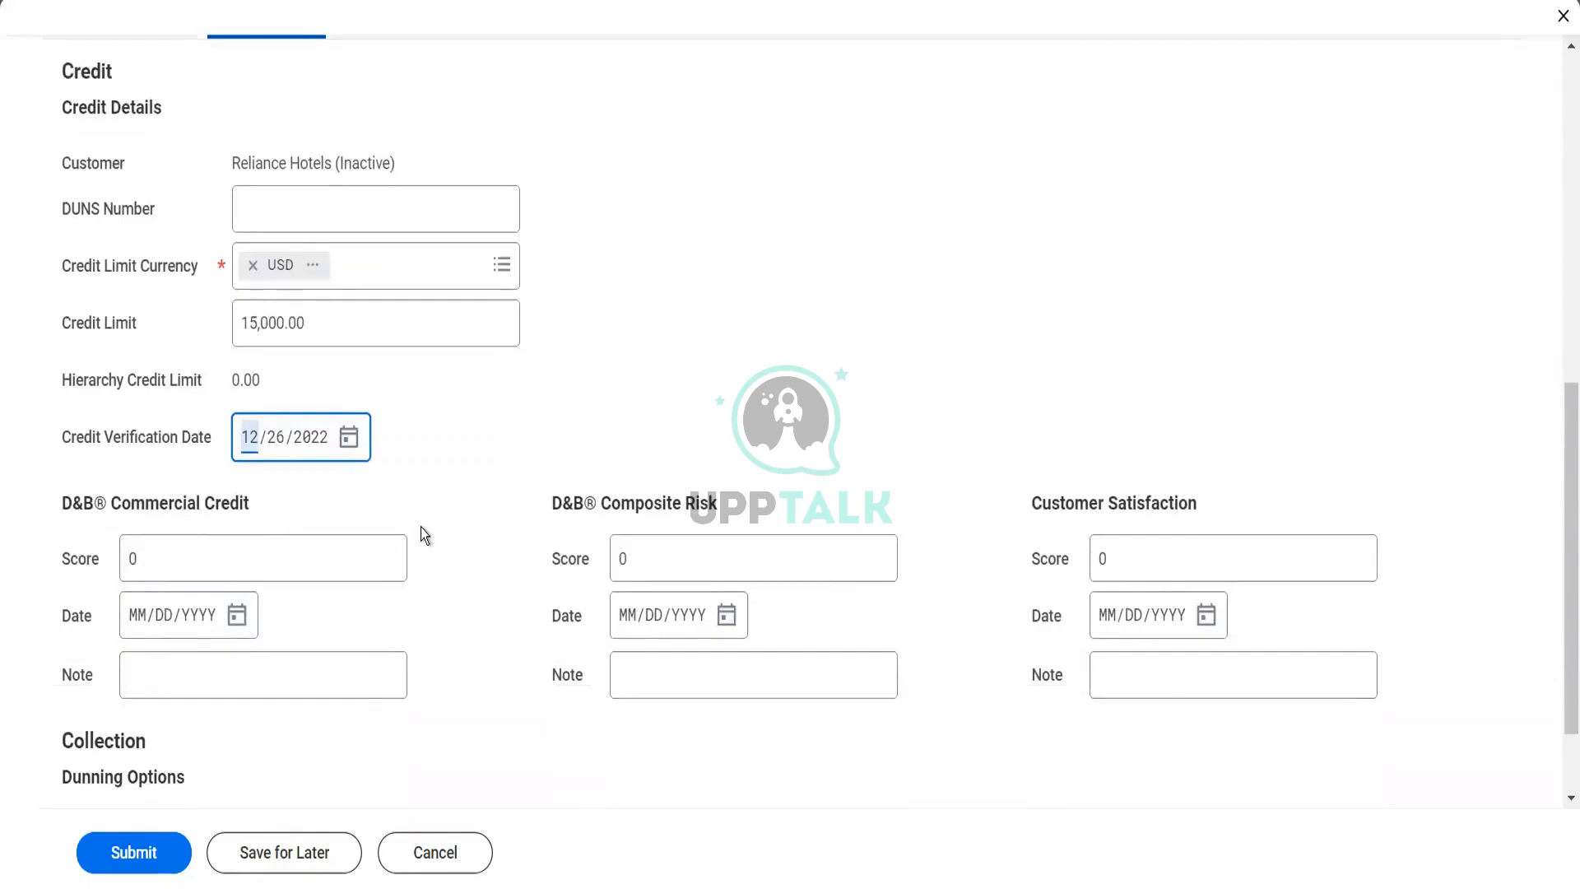
{"action": "scroll", "coordinate": [421, 527], "scroll_direction": "down", "scroll_amount": 2}
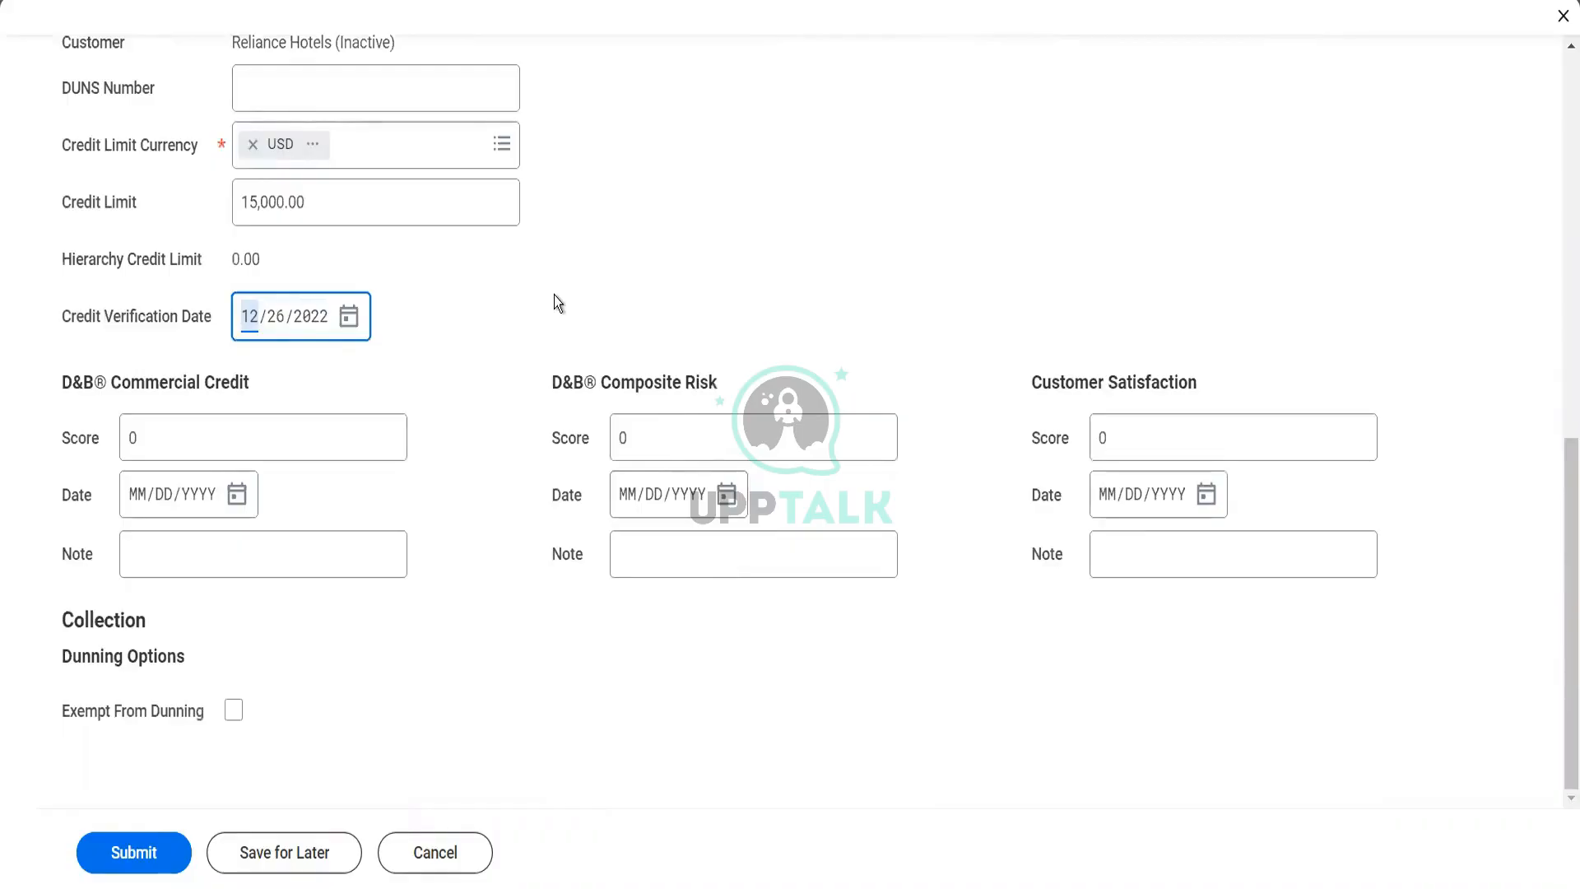
{"action": "left_click", "coordinate": [230, 441]}
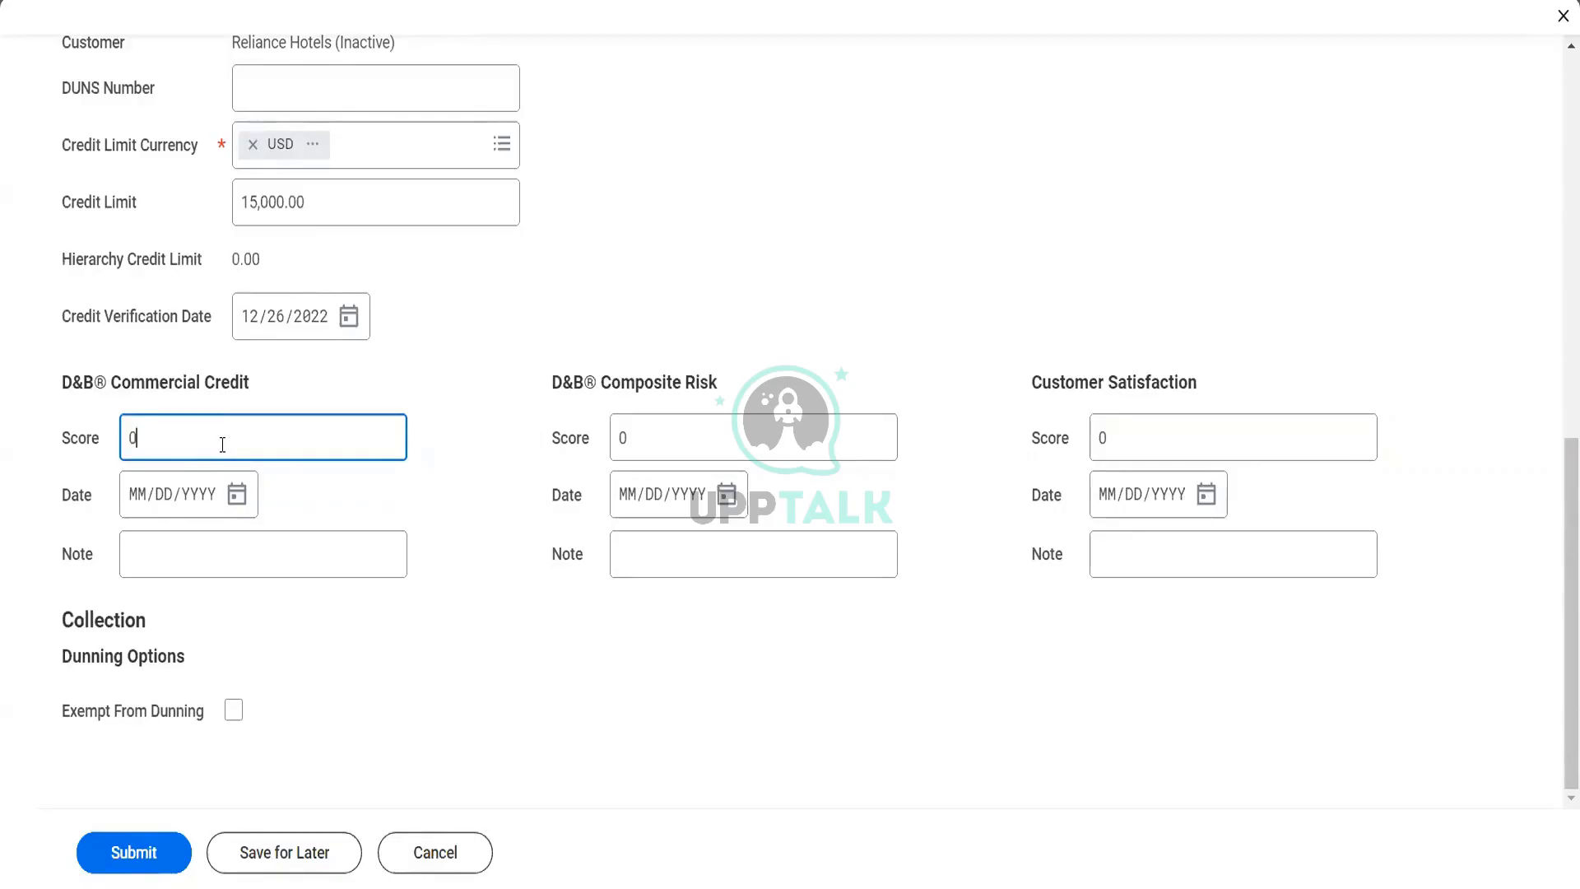
{"action": "scroll", "coordinate": [222, 445], "scroll_direction": "up", "scroll_amount": 3}
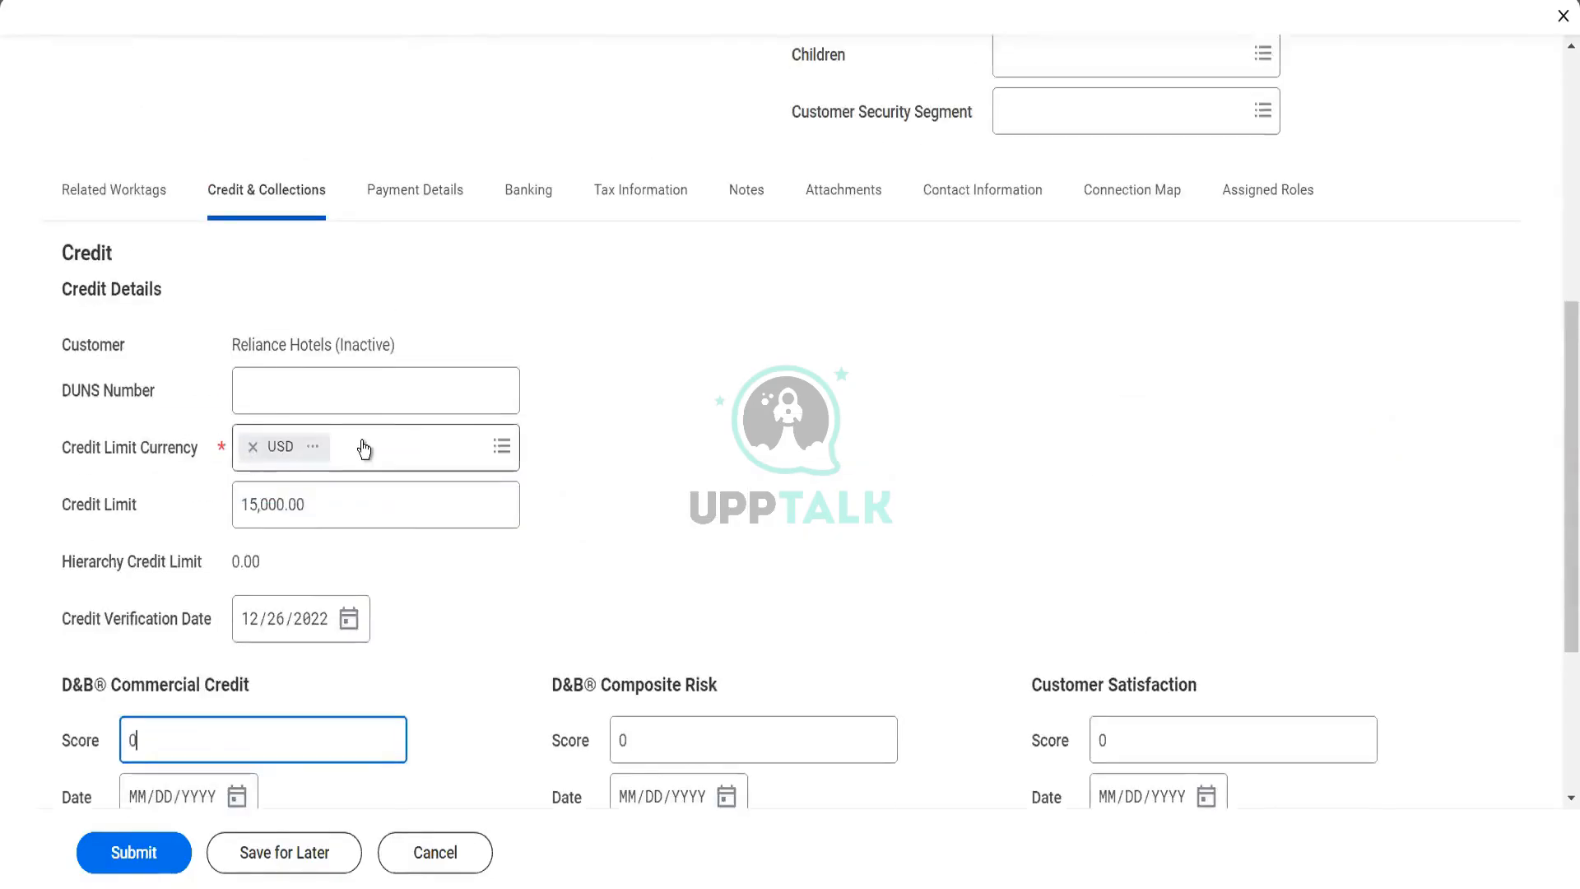
Set the default payment type to Check in the customer's payment details
{"action": "left_click", "coordinate": [447, 198]}
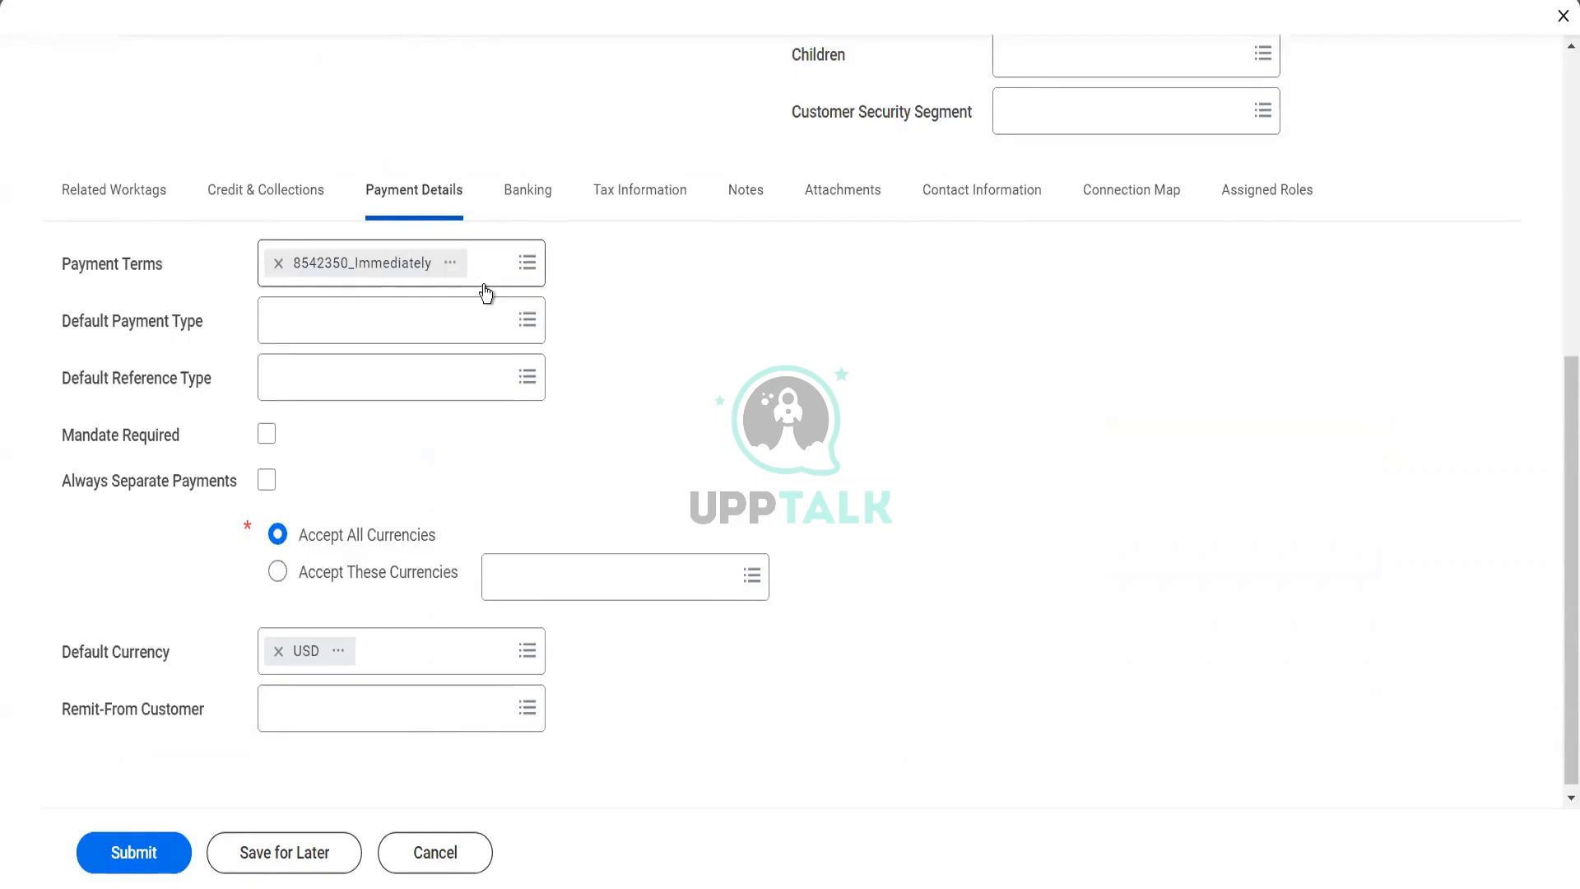
{"action": "left_click", "coordinate": [443, 337]}
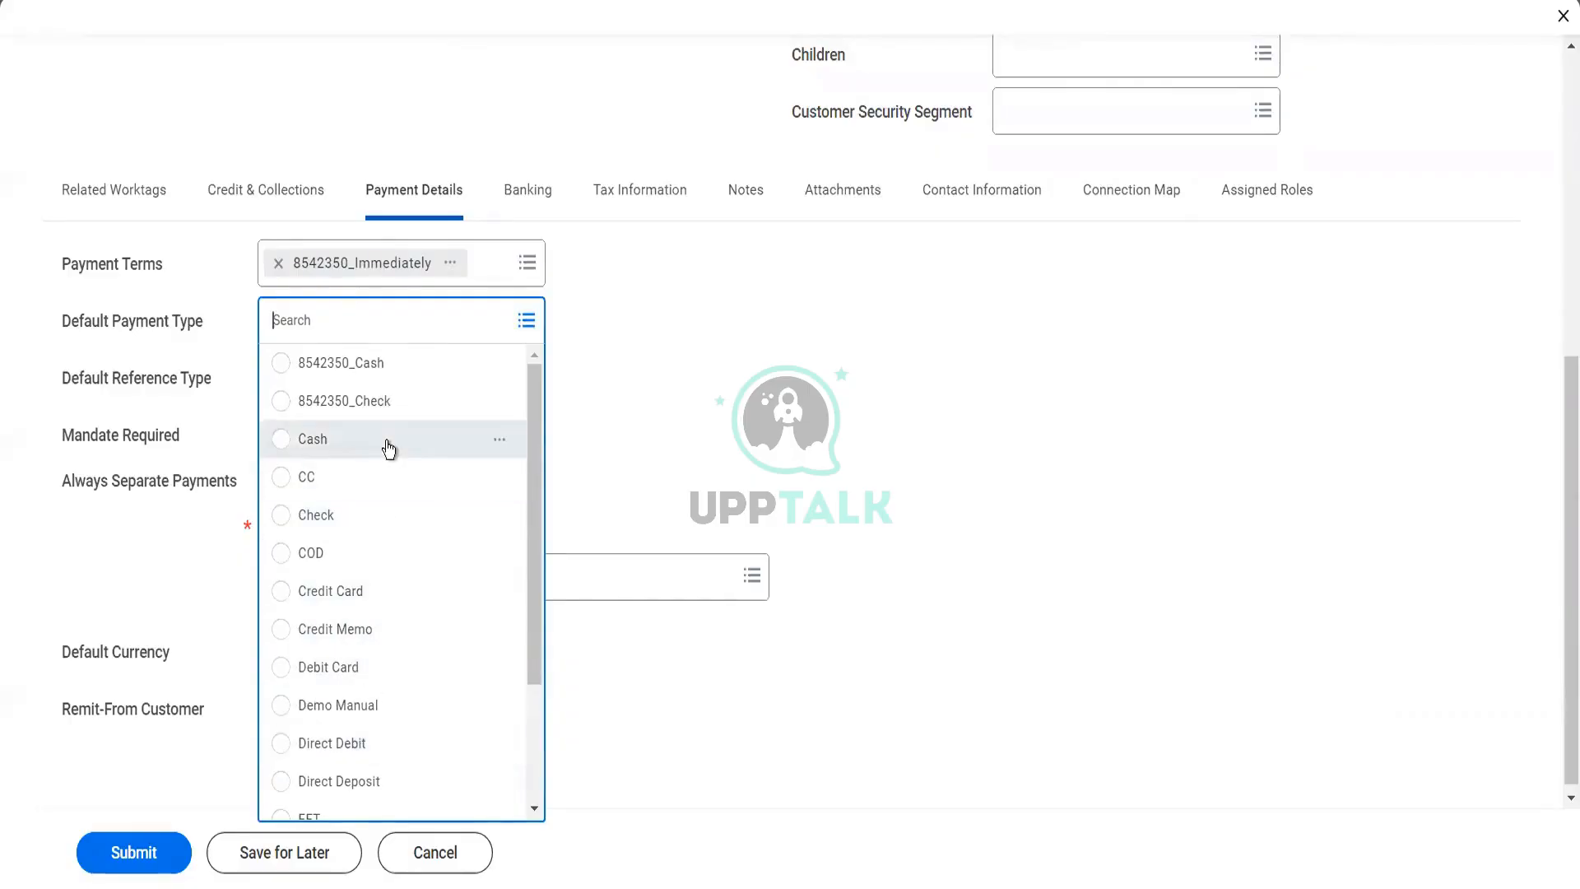
{"action": "left_click", "coordinate": [377, 516]}
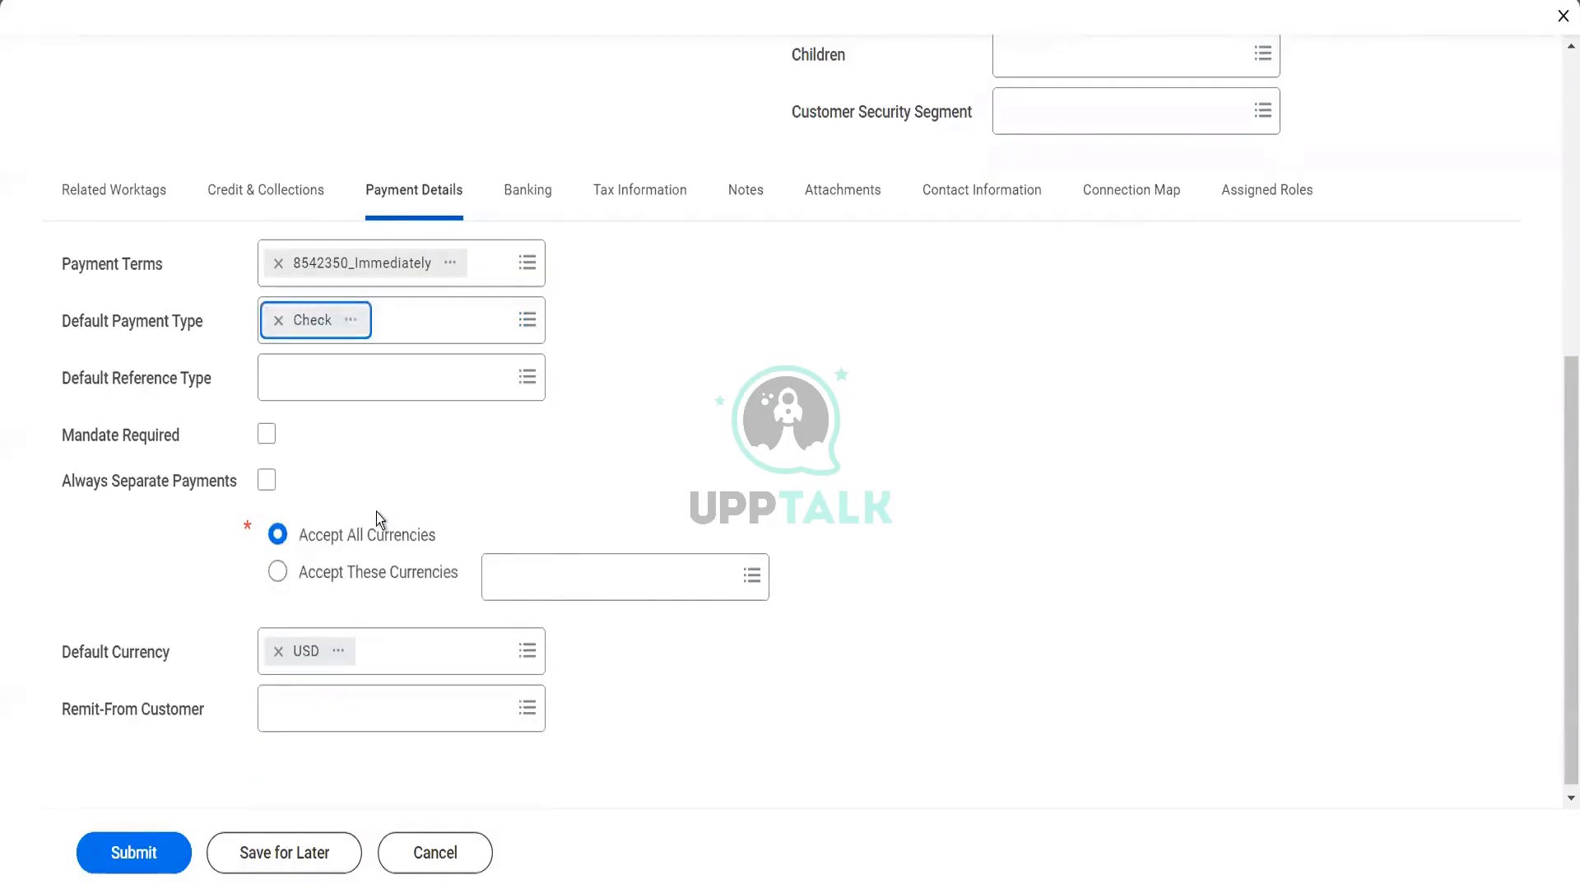
Review the available default reference types for the customer without choosing one
{"action": "left_click", "coordinate": [368, 394]}
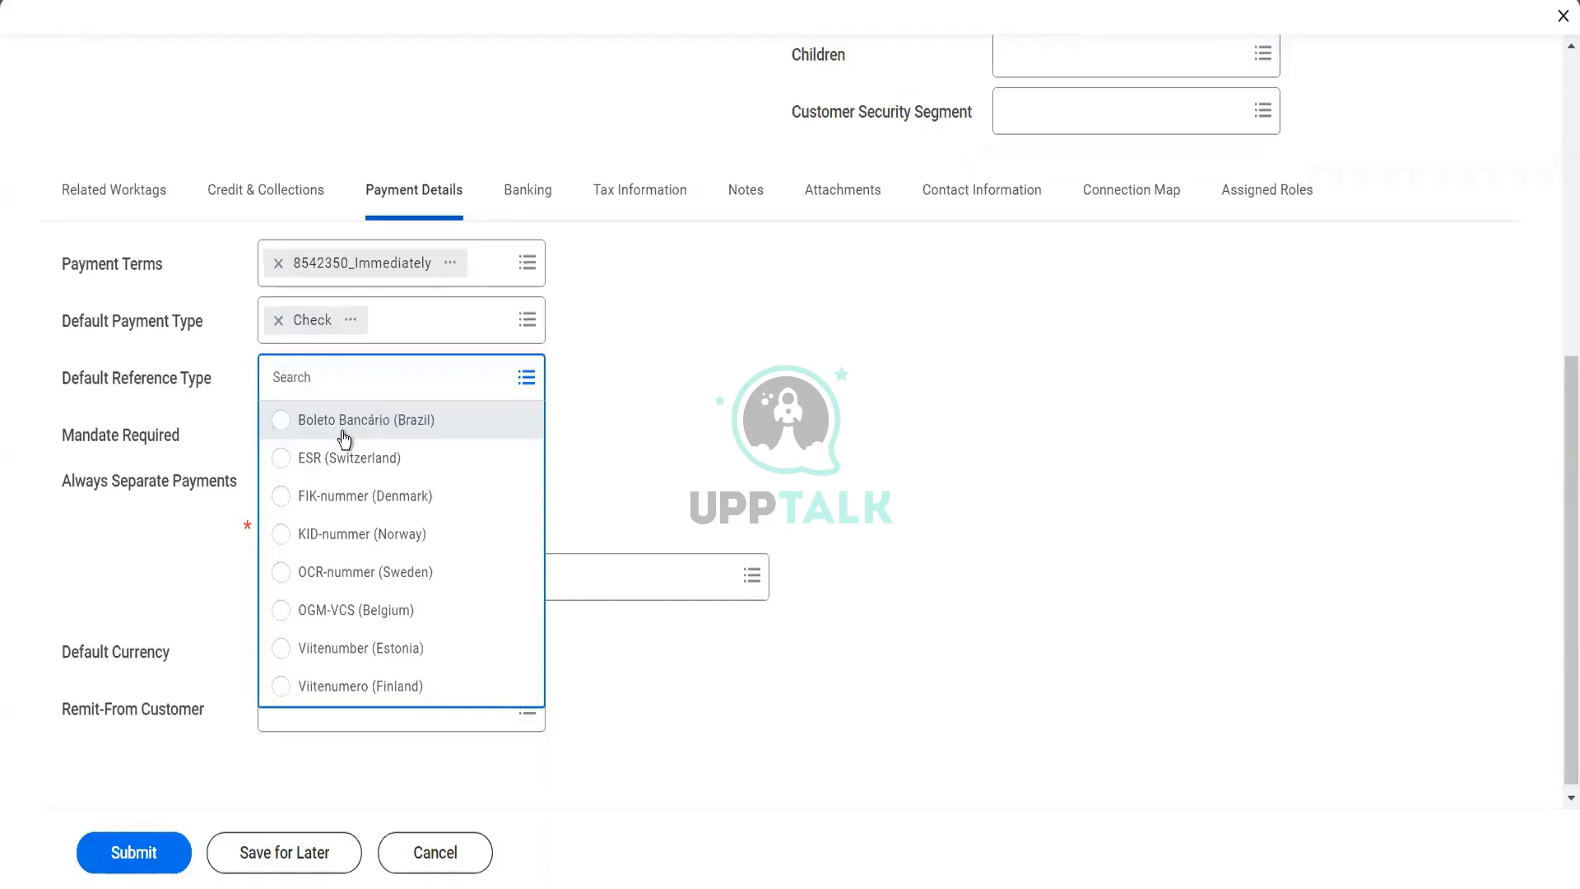
{"action": "left_click", "coordinate": [612, 442]}
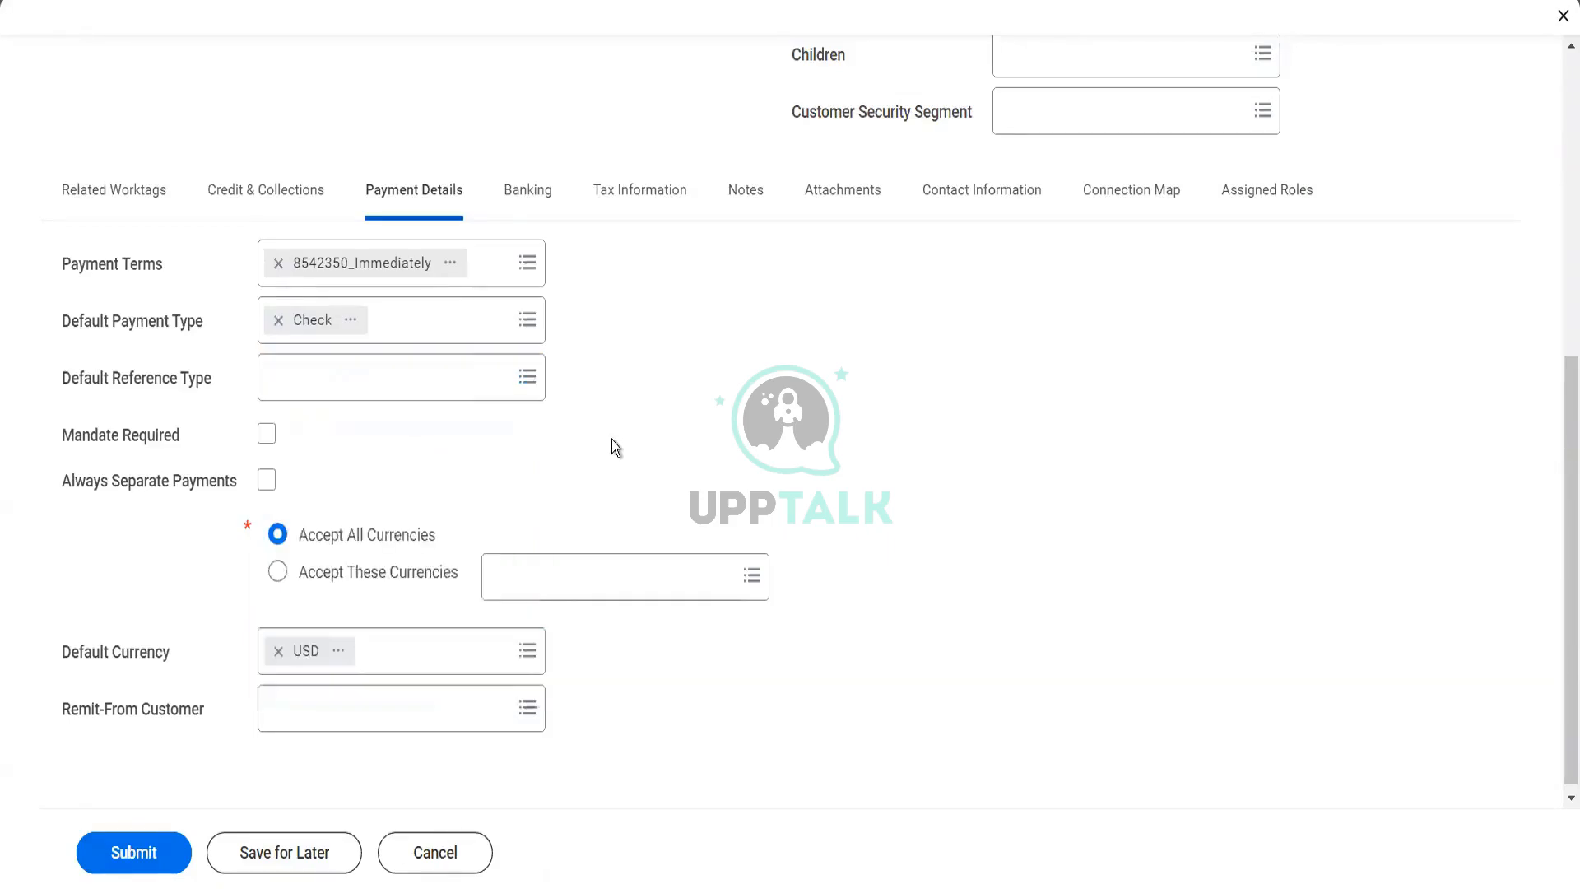
{"action": "left_click", "coordinate": [343, 383]}
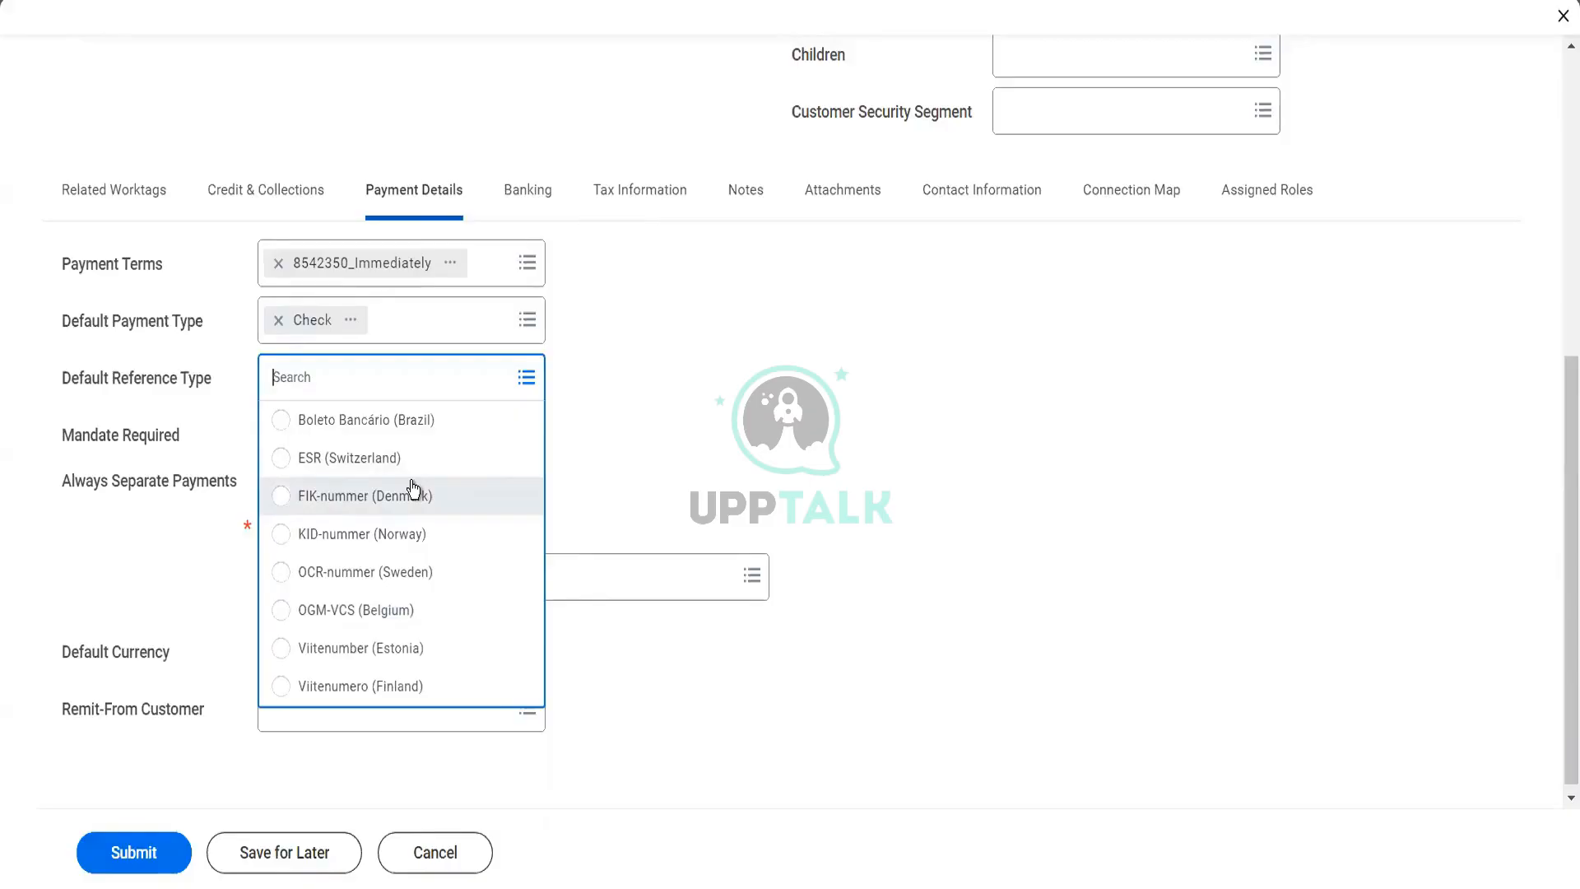
{"action": "left_click", "coordinate": [655, 452]}
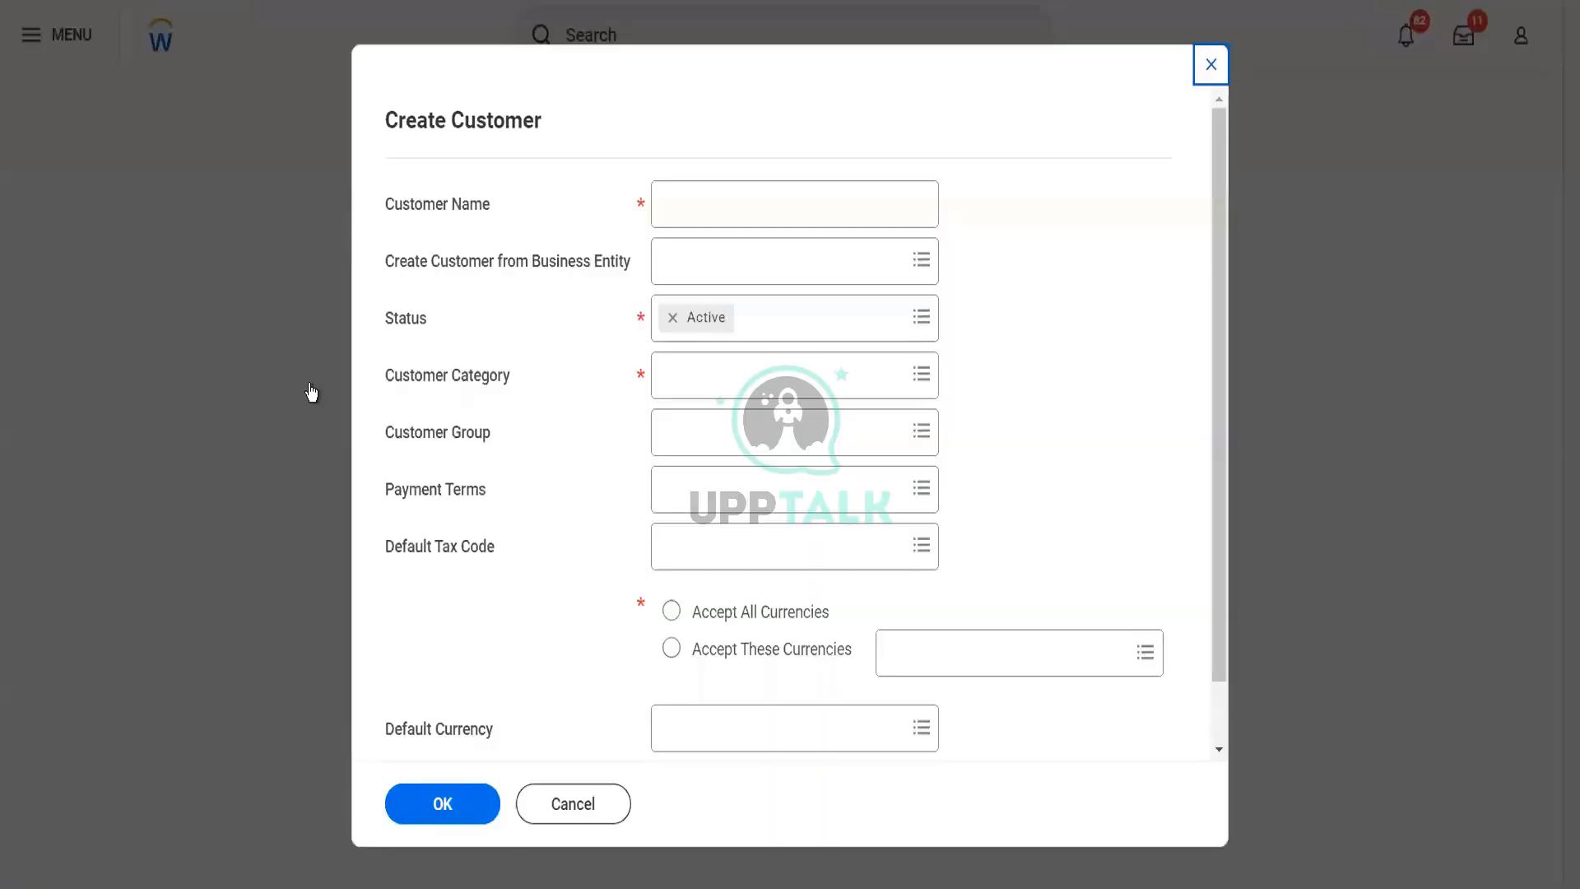
Cancel the blank Create Customer form and search for "customer: reliance hotel"
{"action": "left_click", "coordinate": [583, 815]}
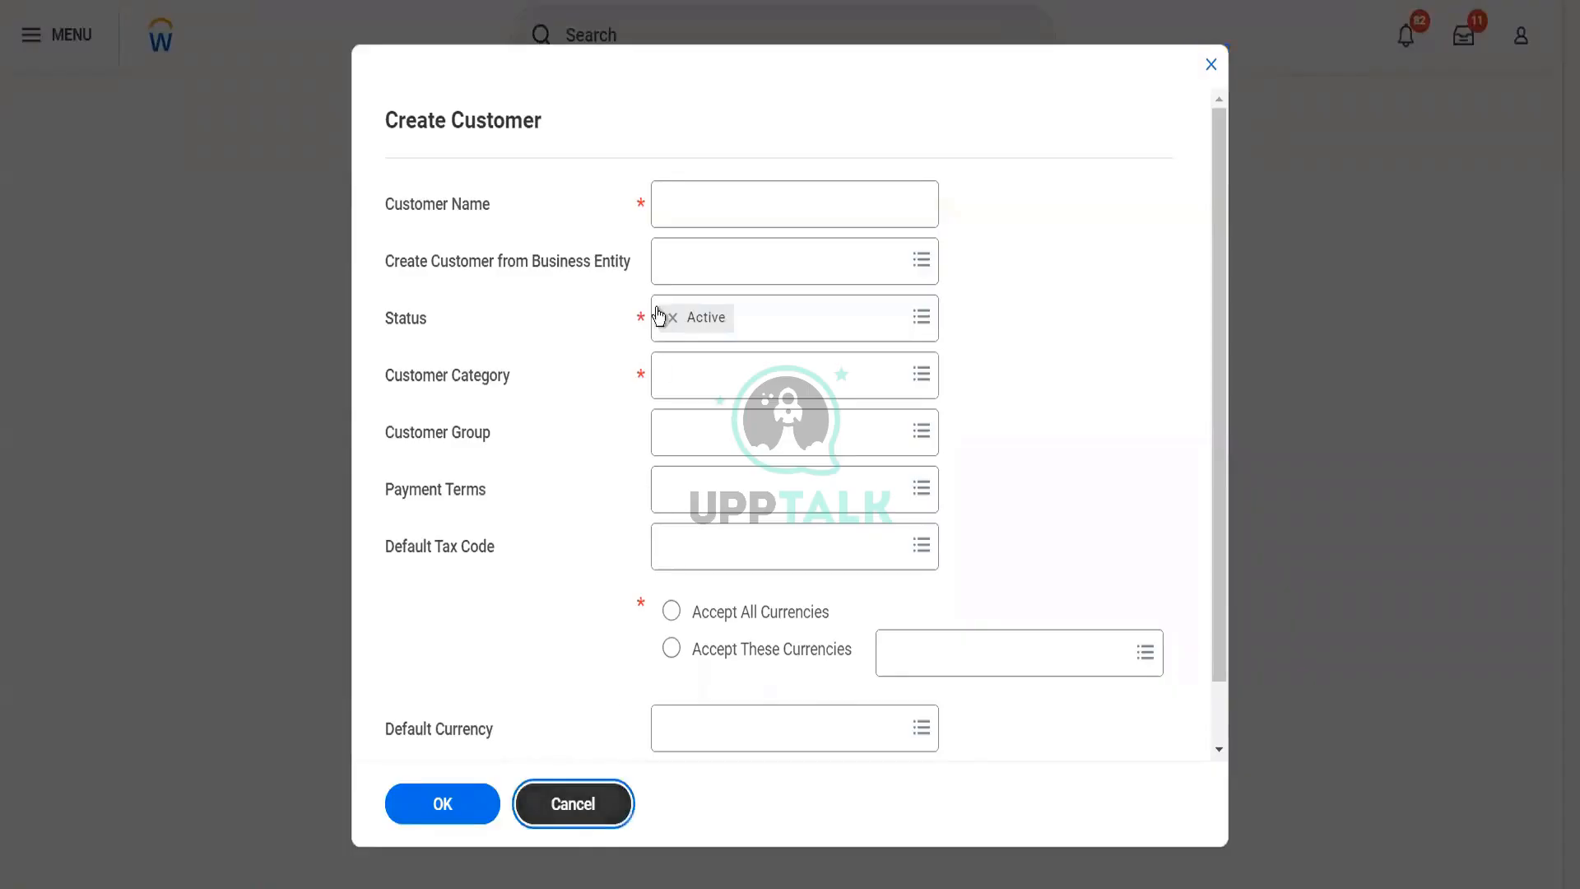
{"action": "left_click", "coordinate": [663, 30]}
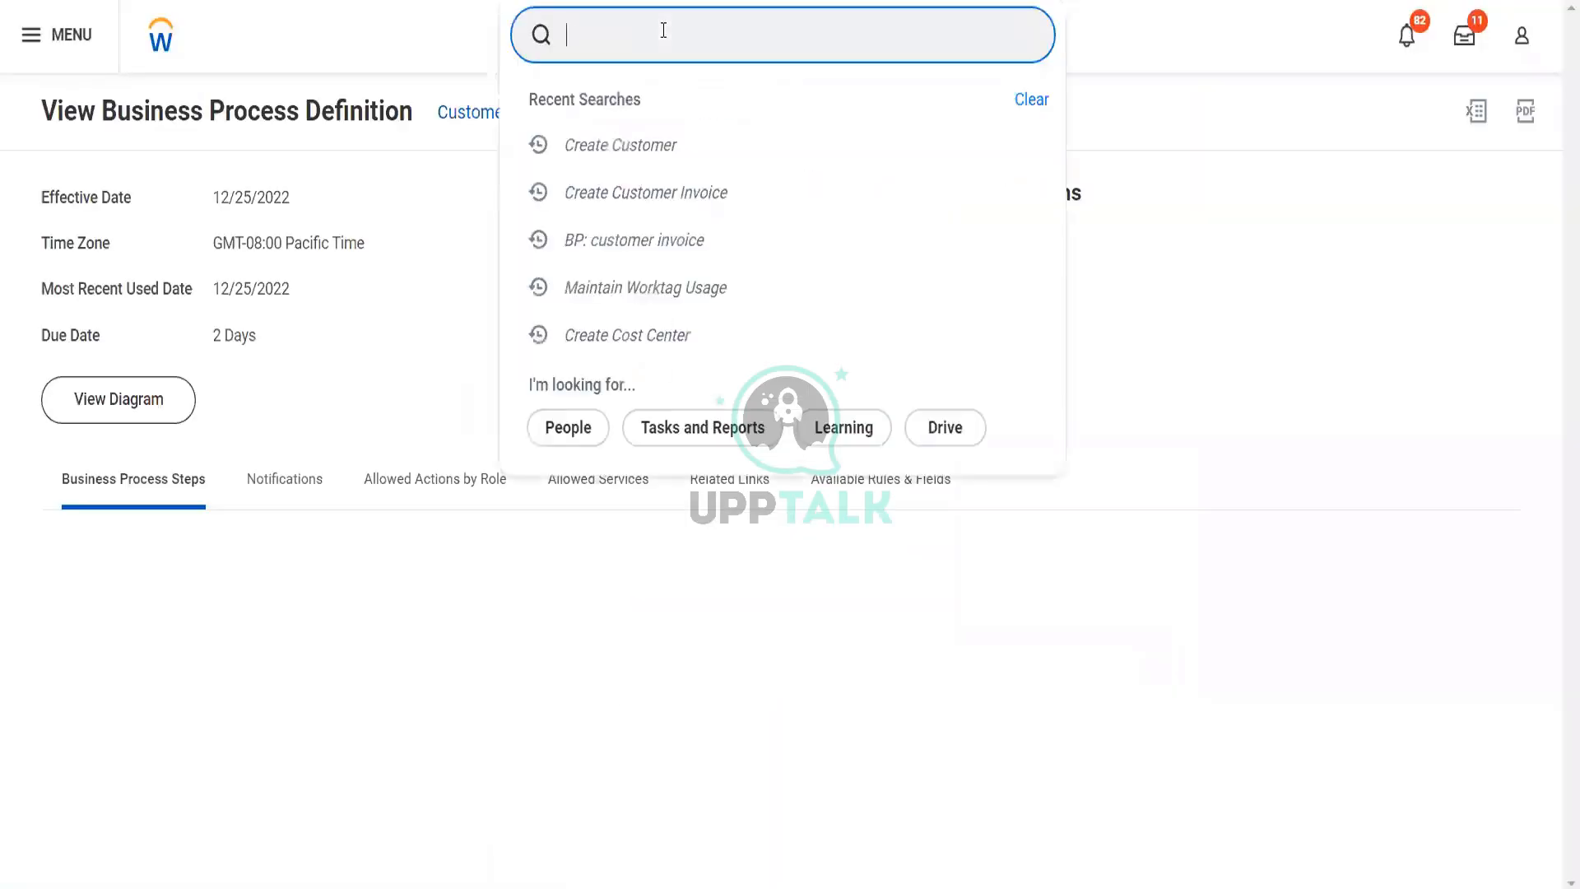
{"action": "type", "text": "cu"}
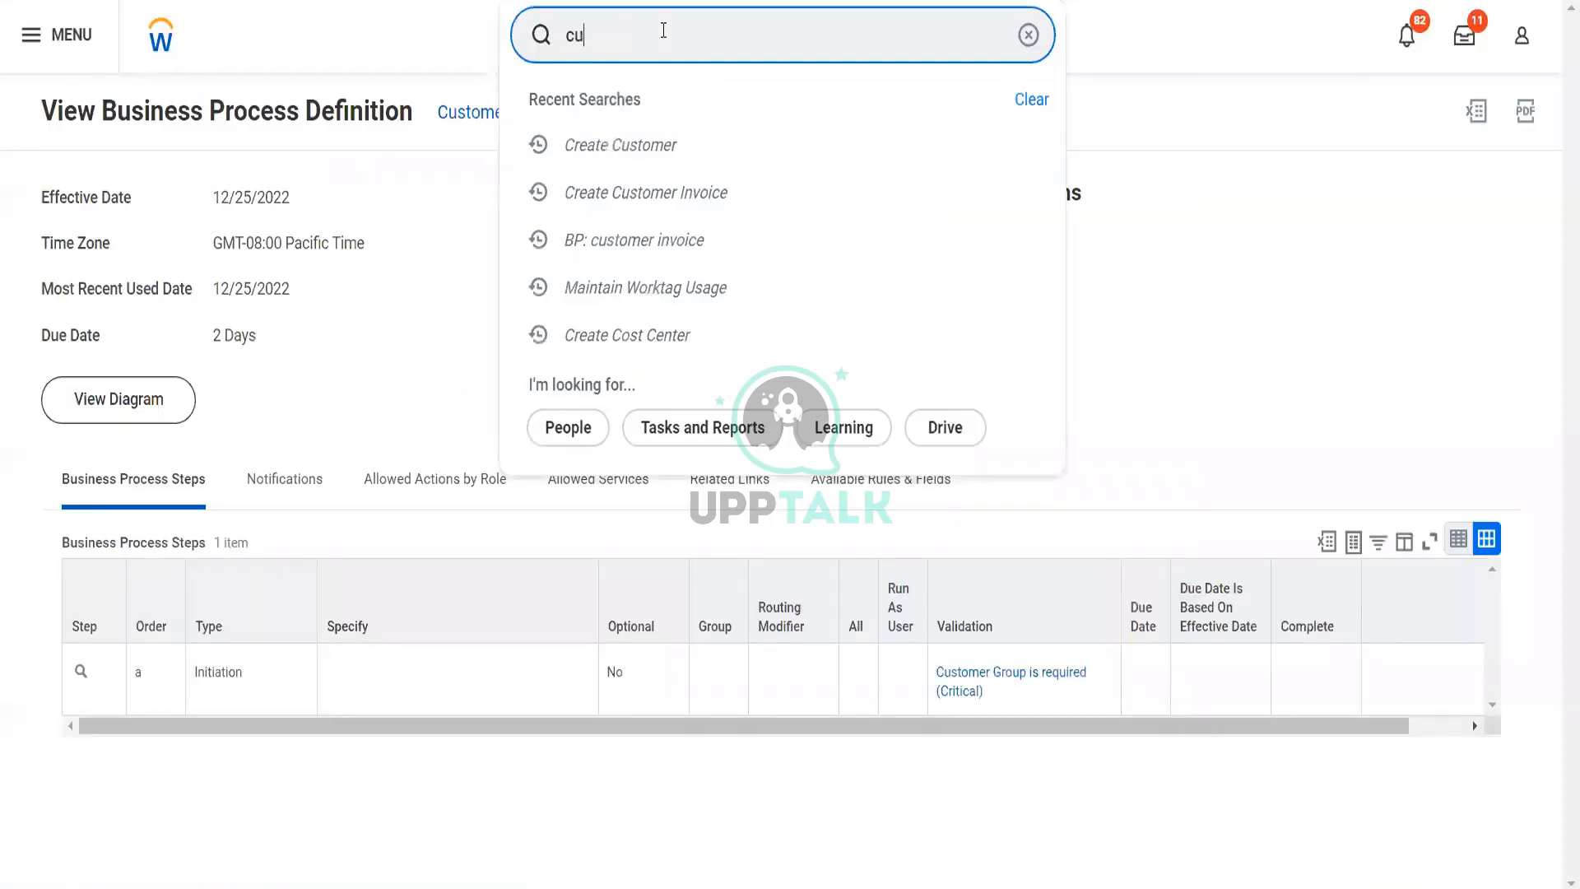
{"action": "type", "text": "stomer: bli"}
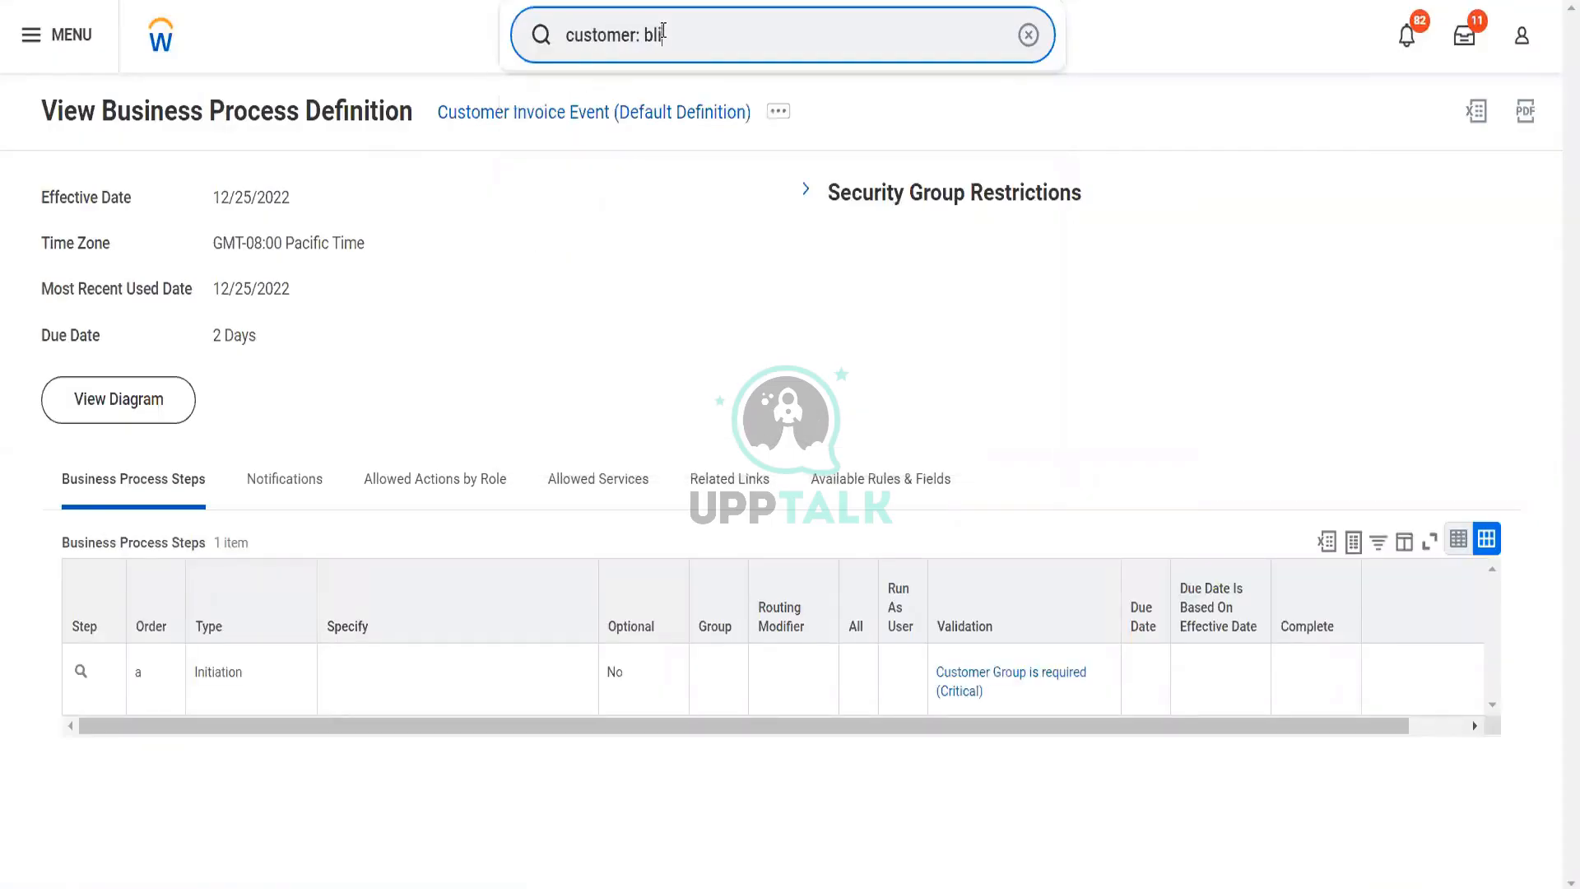
{"action": "key", "text": "BackSpace"}
{"action": "key", "text": "BackSpace"}
{"action": "key", "text": "BackSpace"}
{"action": "type", "text": "reliance hotel4"}
{"action": "key", "text": "BackSpace"}
{"action": "key", "text": "Escape"}
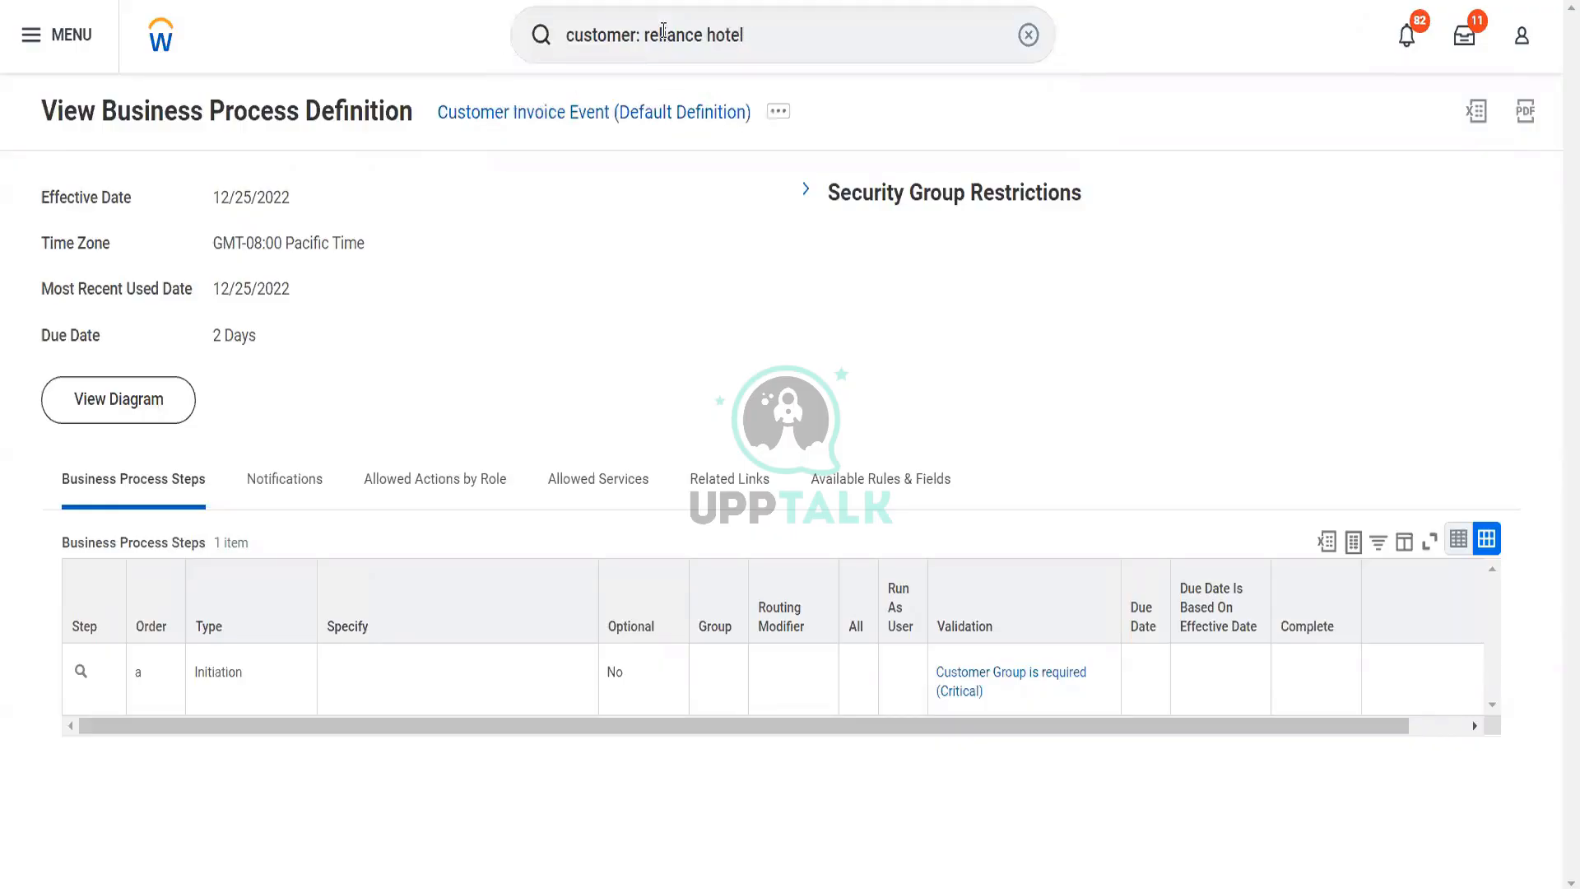
{"action": "key", "text": "Return"}
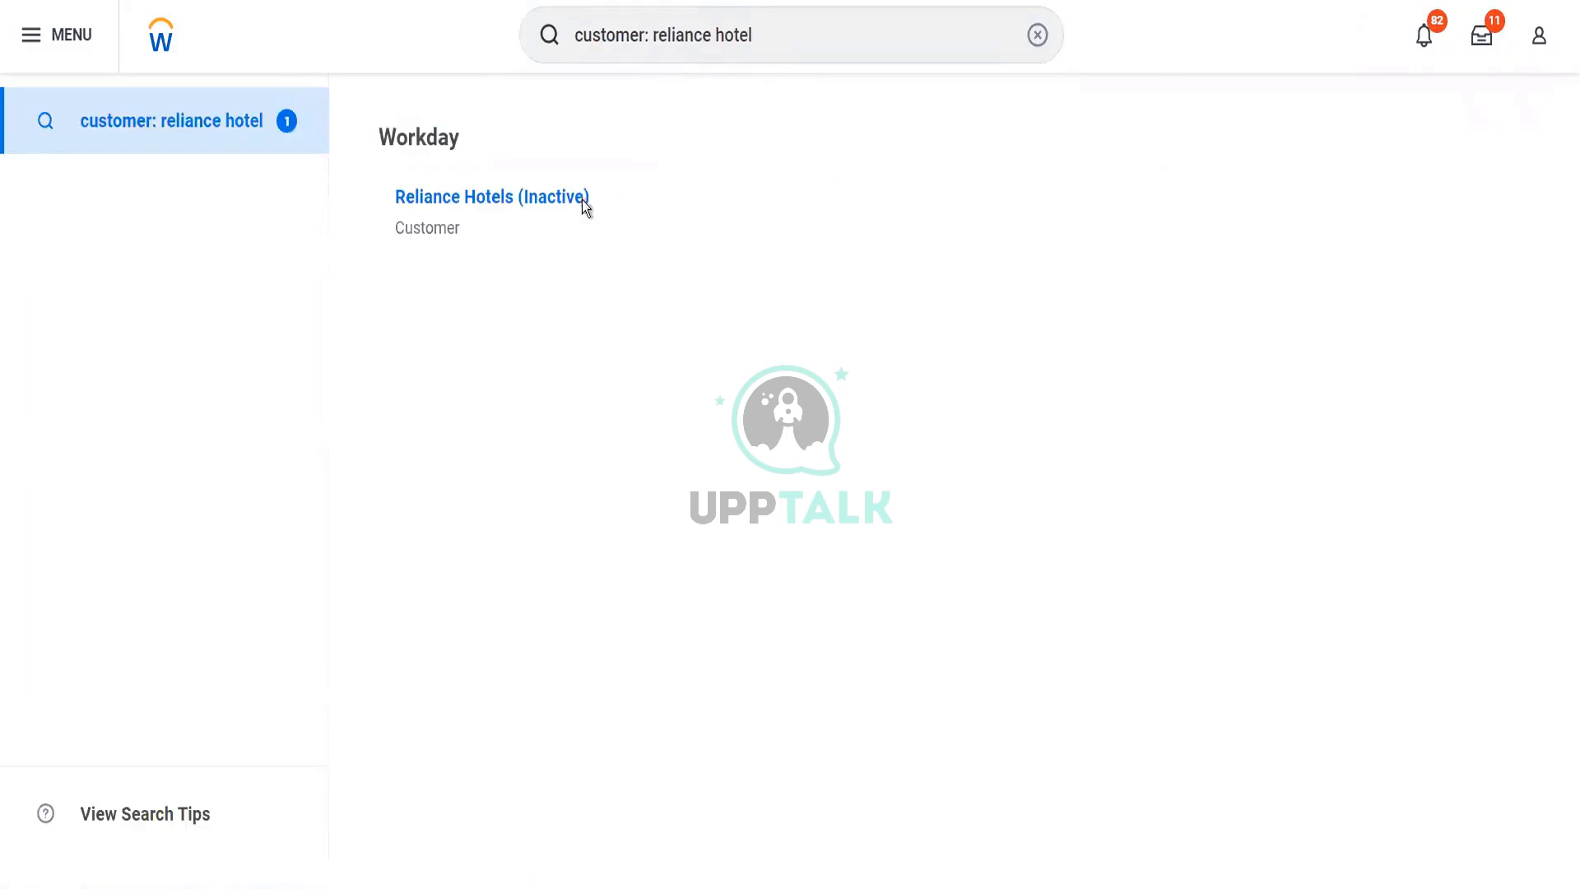
Open the Reliance Hotels customer record and start Edit Pending Customer for it
{"action": "left_click", "coordinate": [574, 206]}
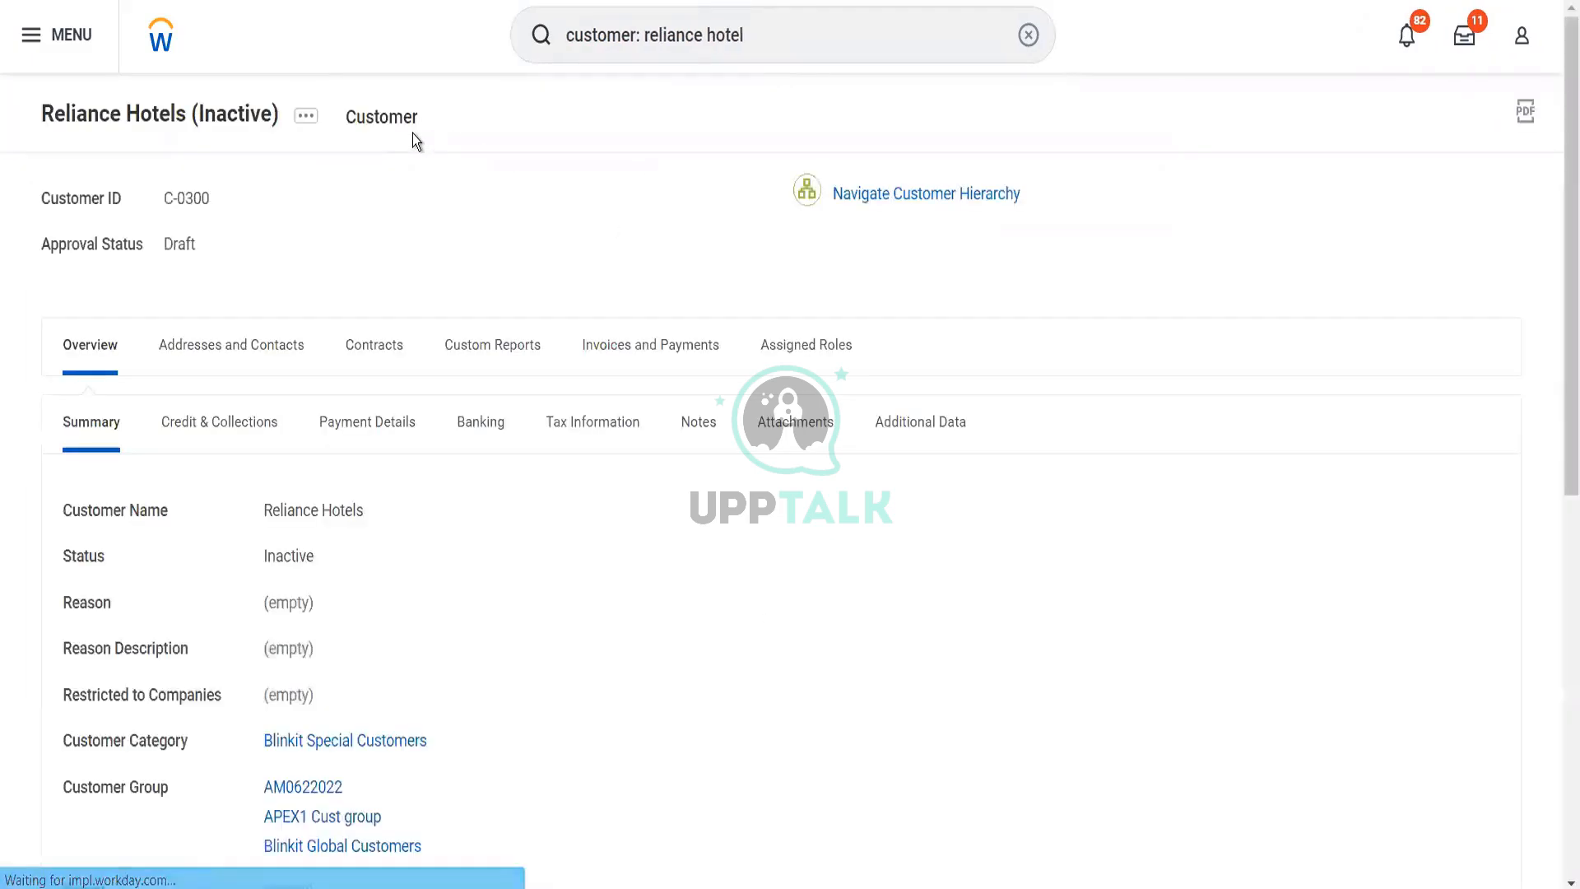
{"action": "left_click", "coordinate": [306, 116]}
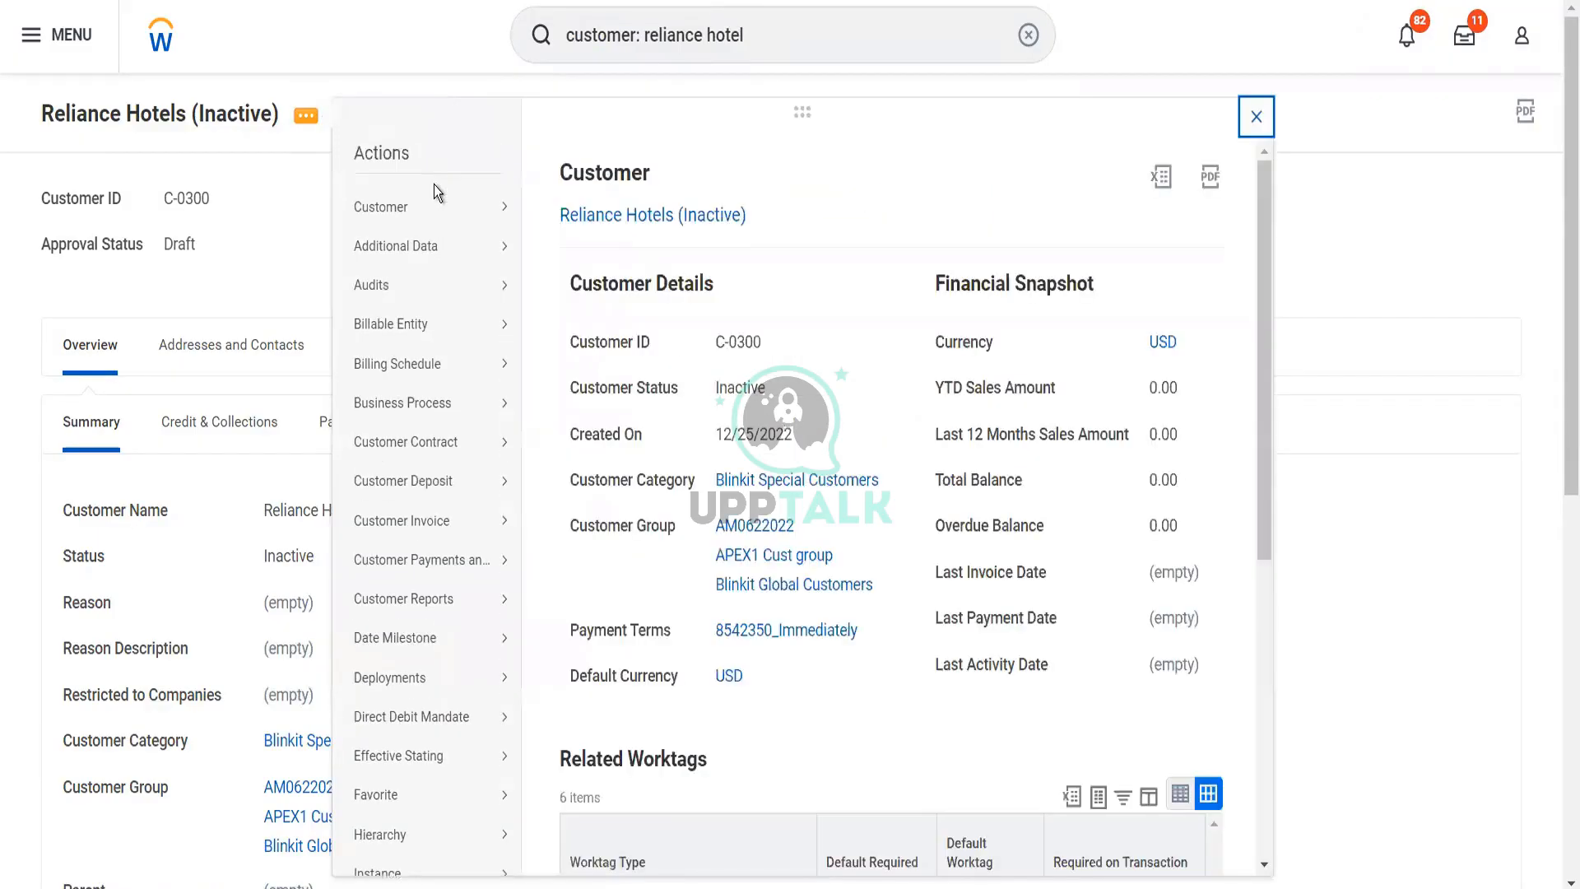
{"action": "mouse_move", "coordinate": [463, 212]}
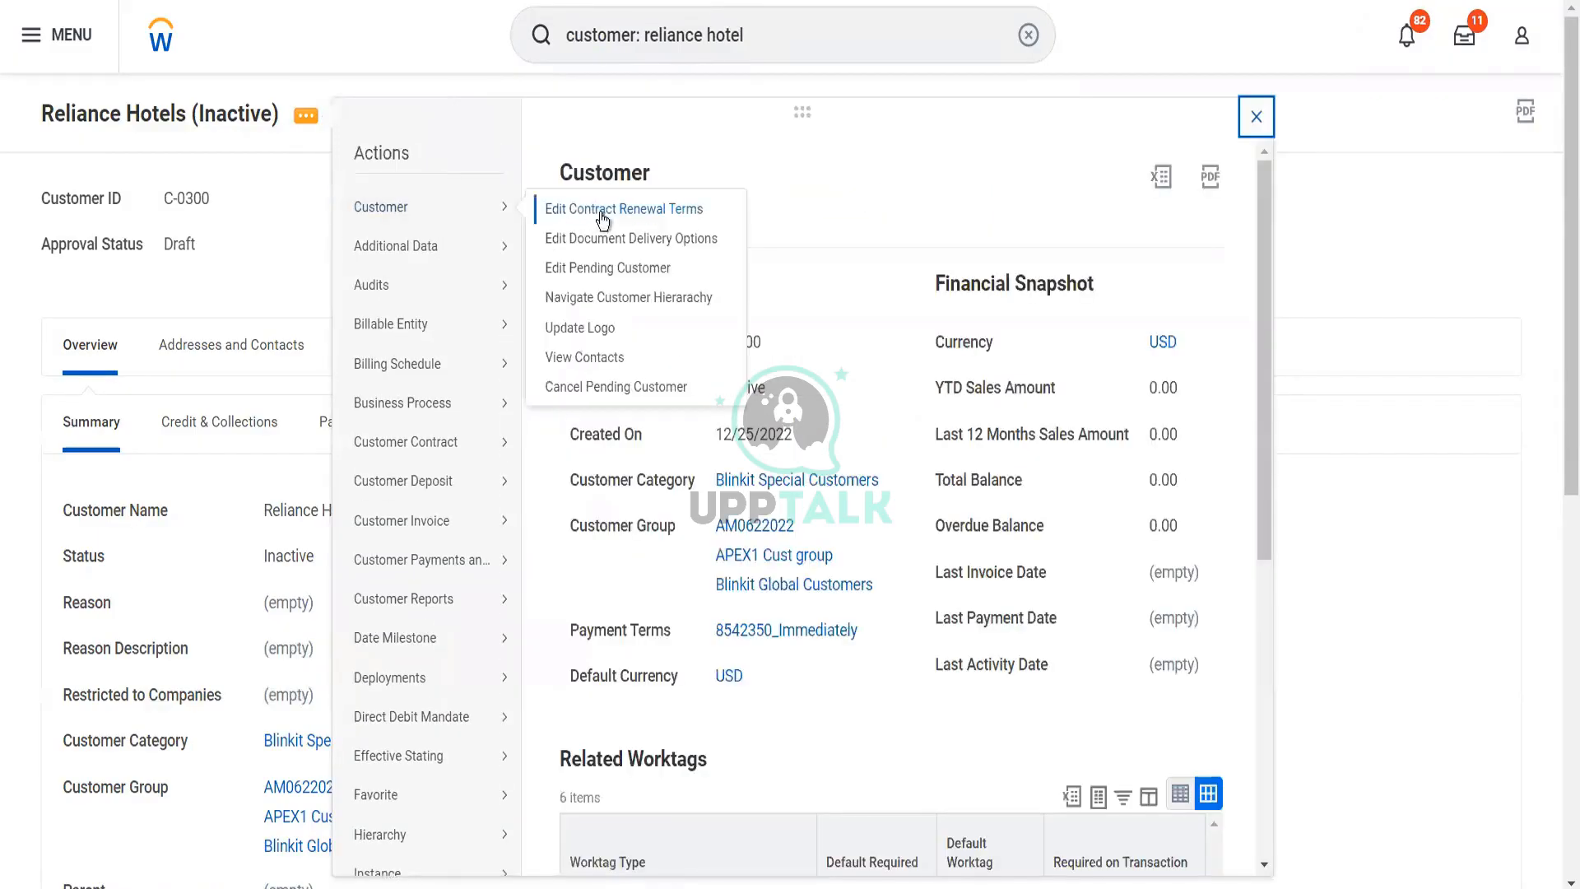
{"action": "left_click", "coordinate": [605, 269]}
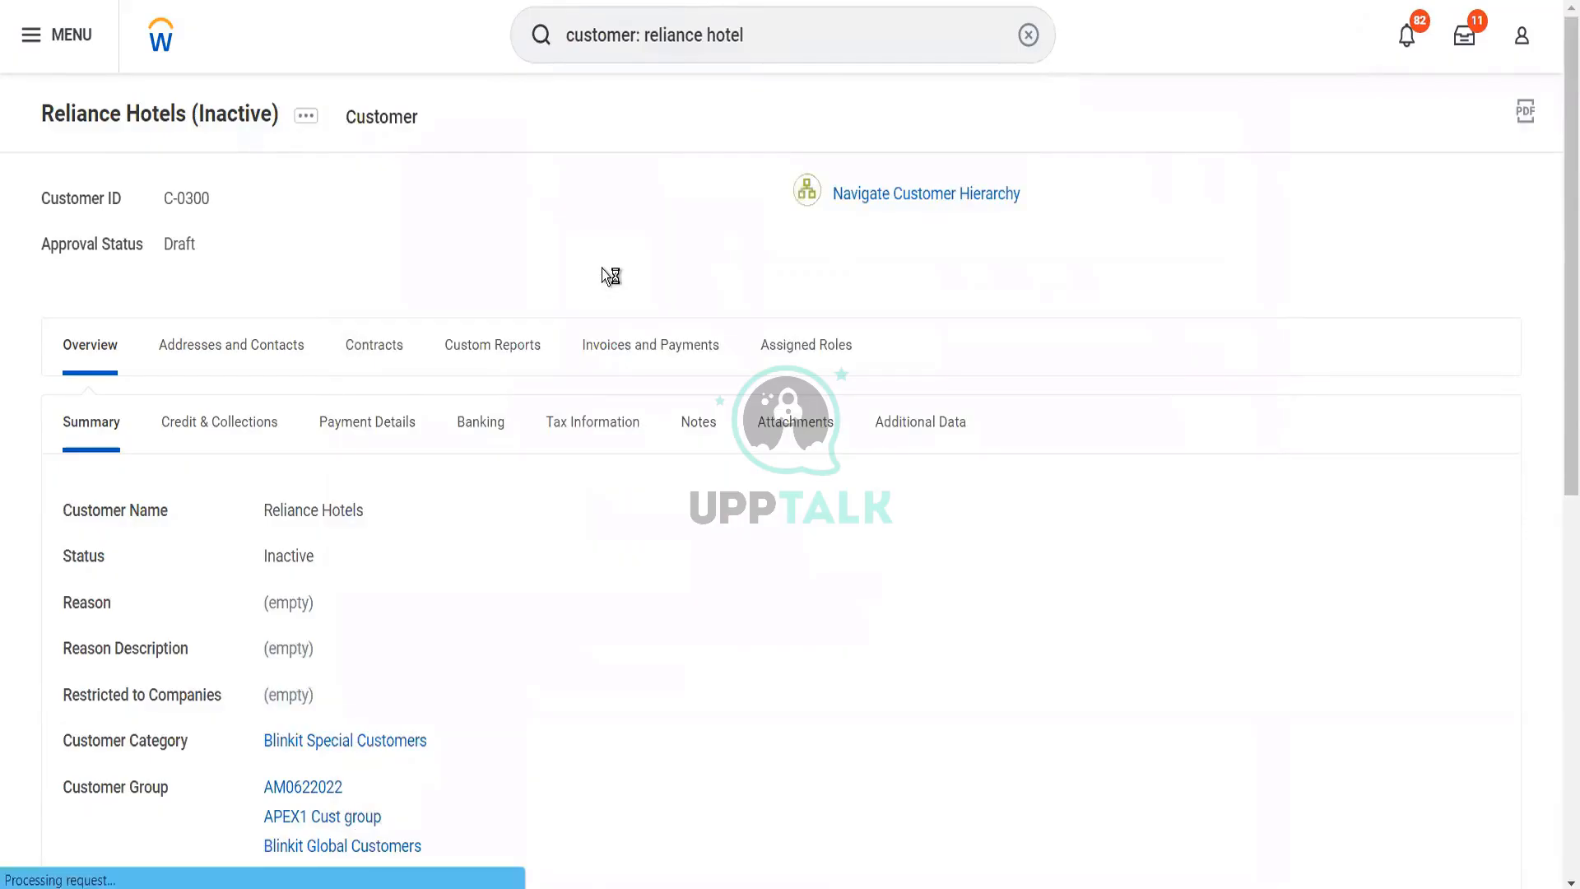
Turn on Always Separate Payments in the customer's payment details, and open its banking details
{"action": "scroll", "coordinate": [462, 589], "scroll_direction": "down", "scroll_amount": 7}
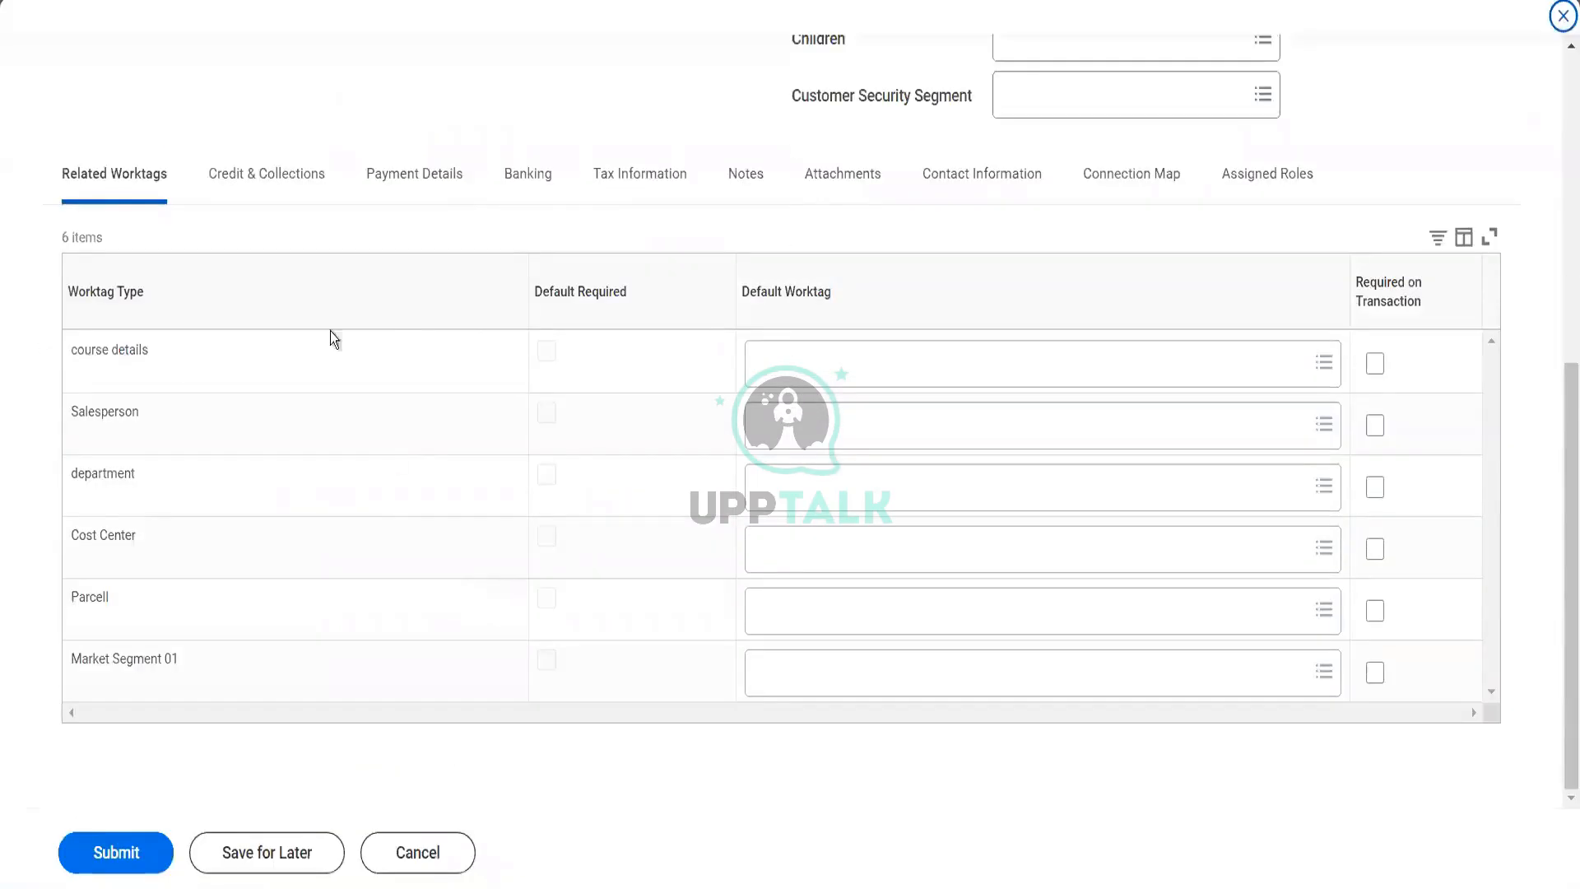
{"action": "left_click", "coordinate": [354, 296]}
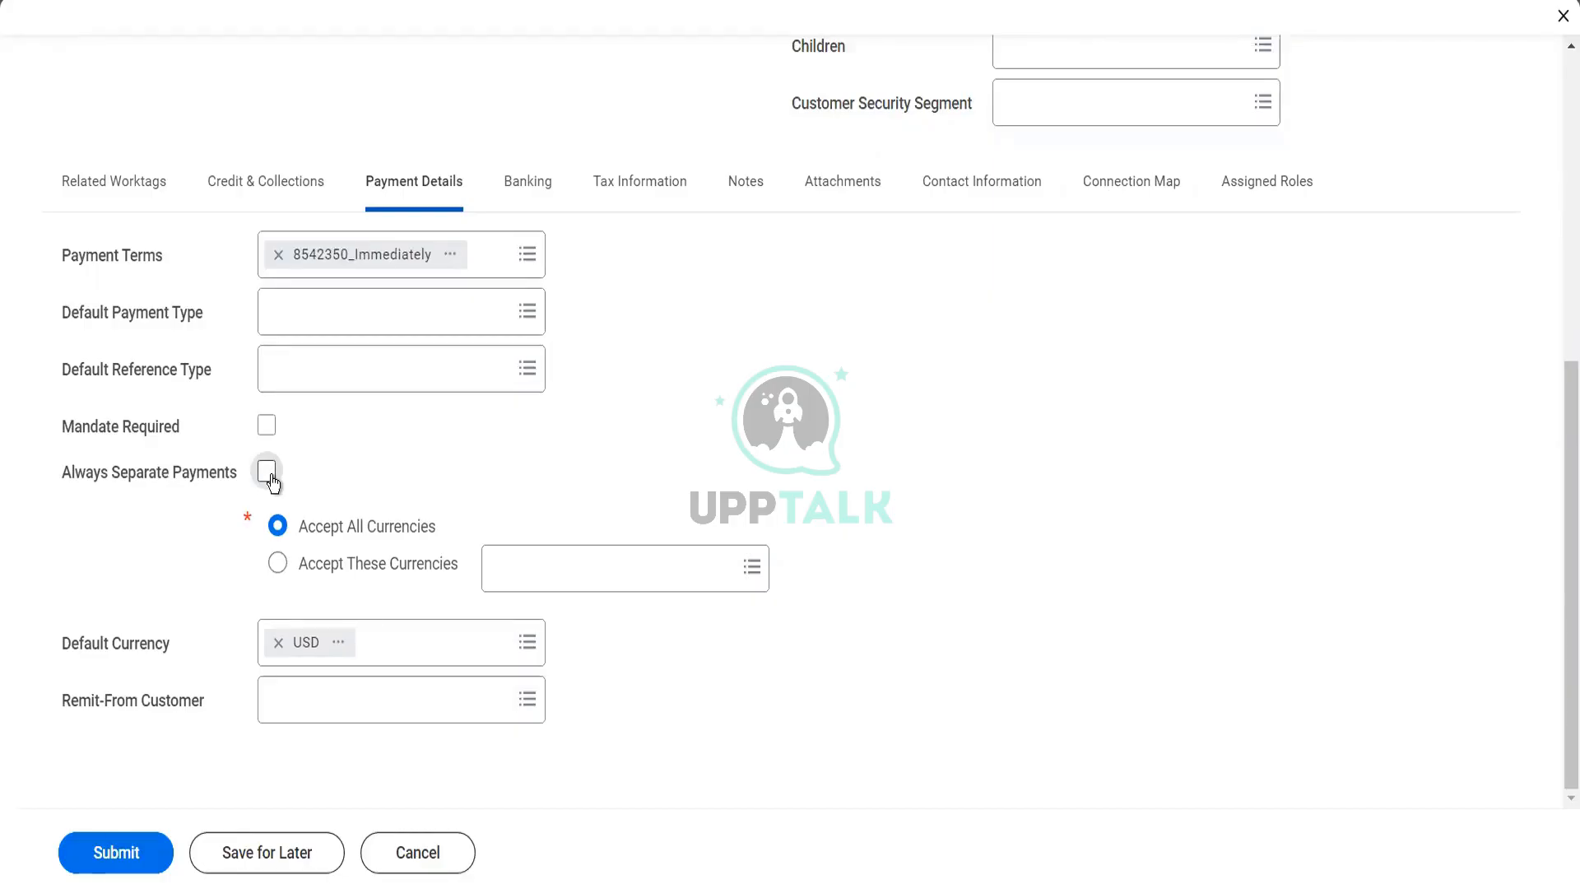
{"action": "left_click", "coordinate": [269, 476]}
{"action": "left_click", "coordinate": [491, 485]}
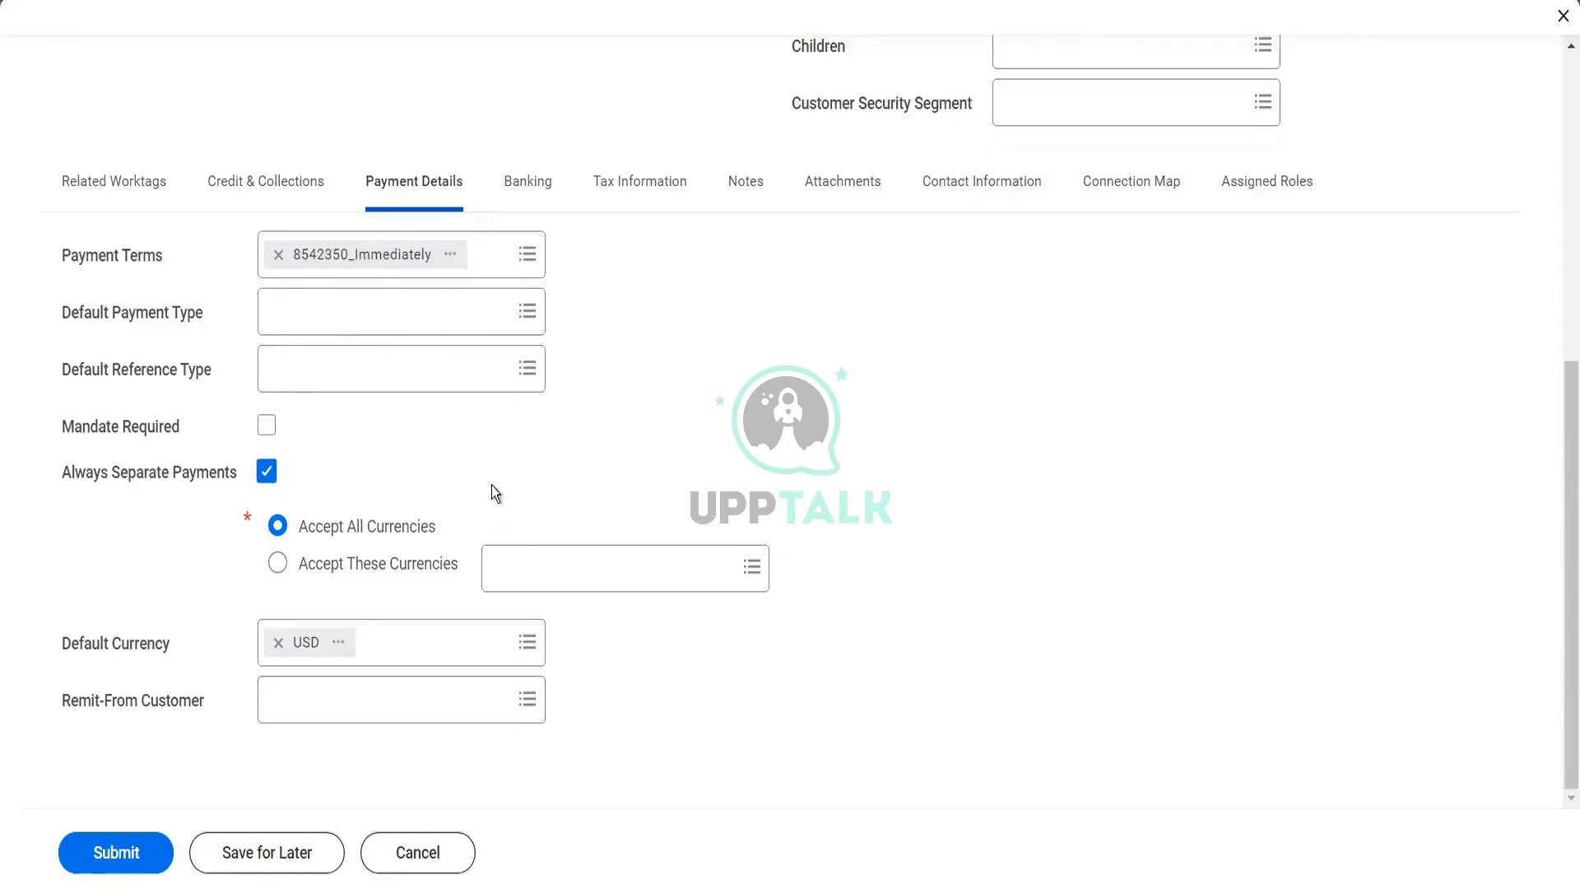
{"action": "left_click", "coordinate": [536, 196]}
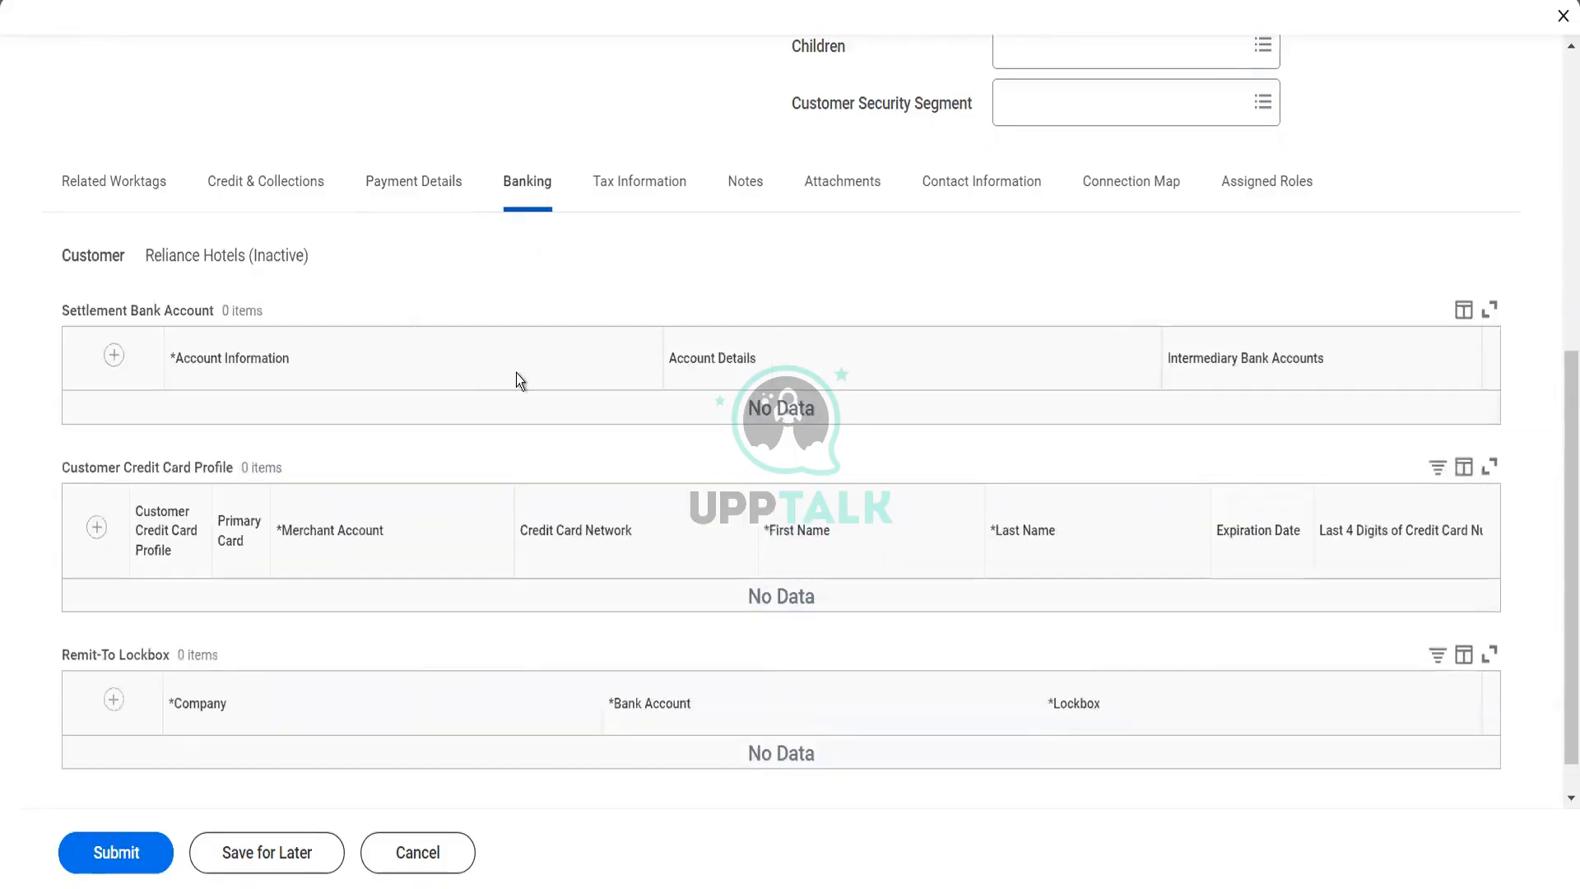
Add a settlement bank account with the nickname Reliance Current Account and the account type Checking
{"action": "left_click", "coordinate": [109, 354]}
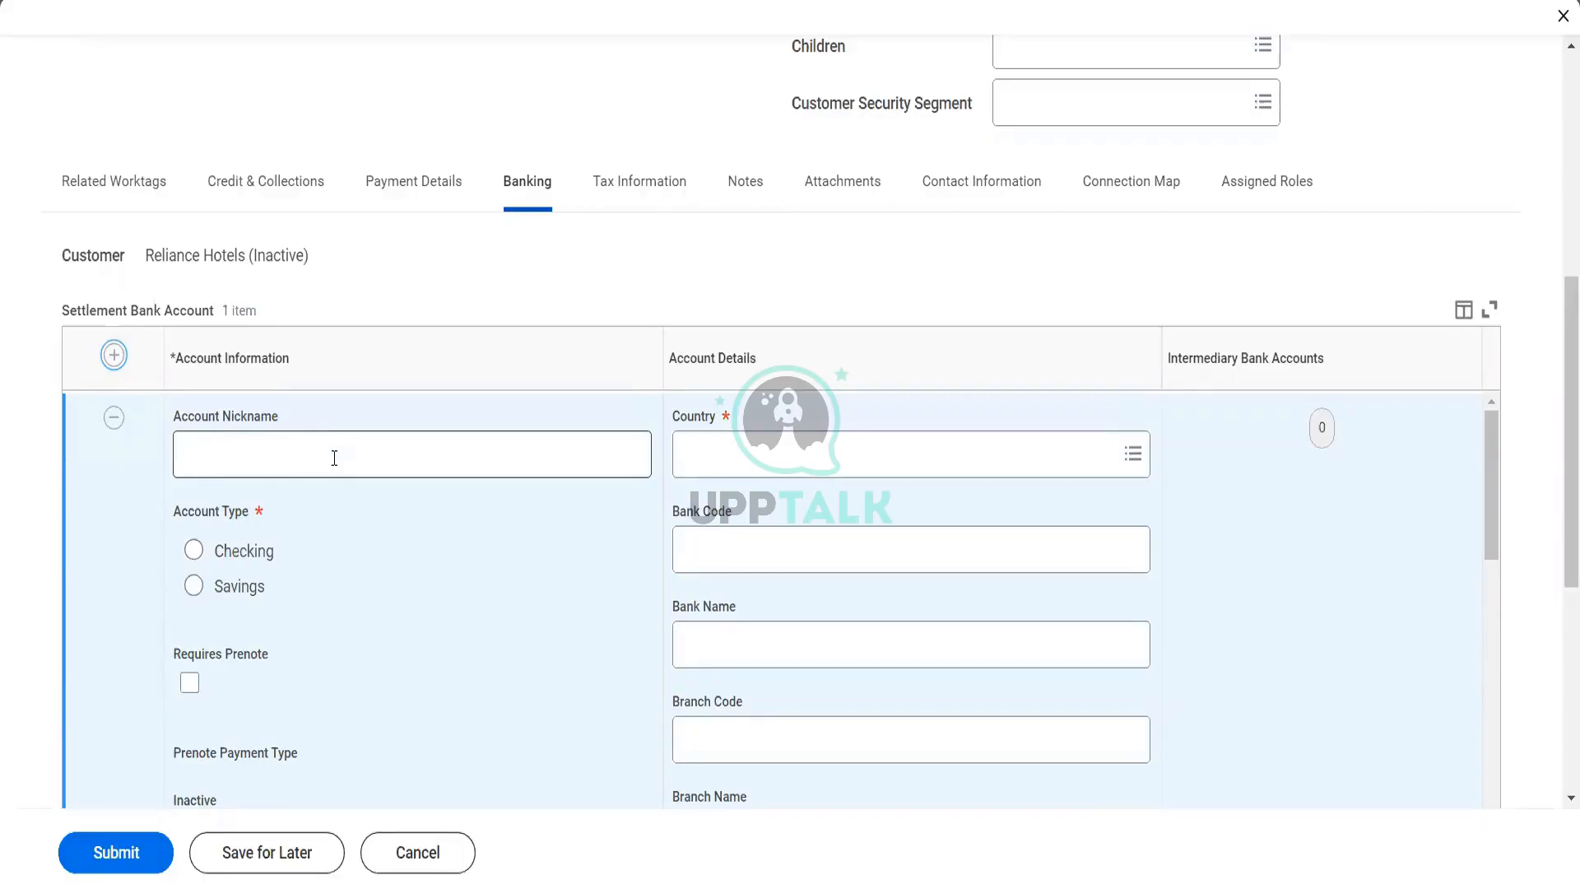
{"action": "left_click", "coordinate": [335, 459]}
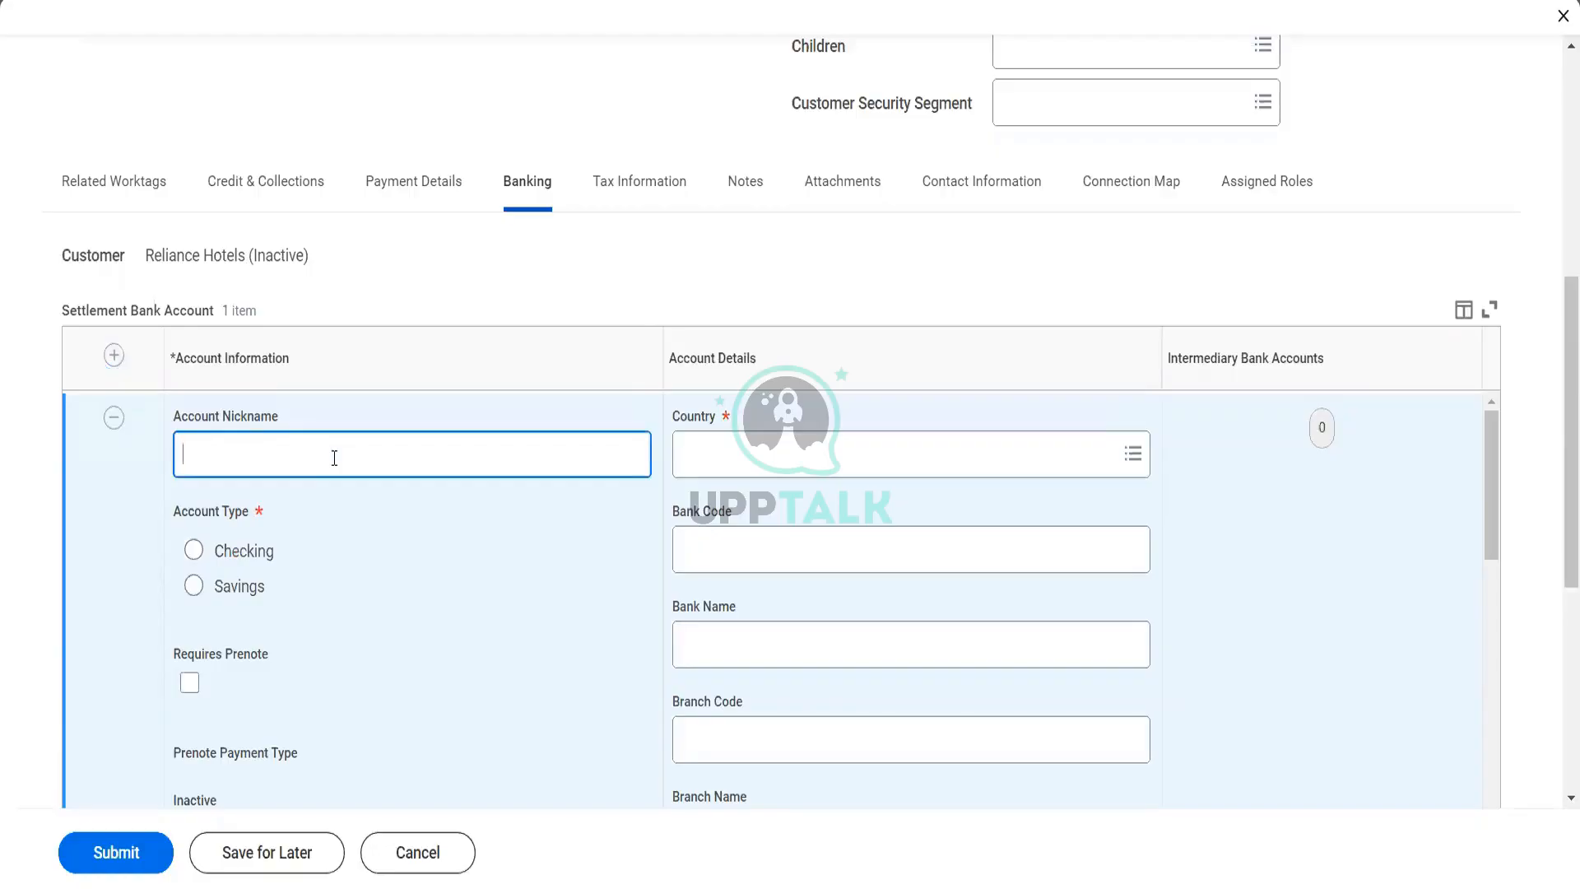
{"action": "type", "text": "Reliance Currenty"}
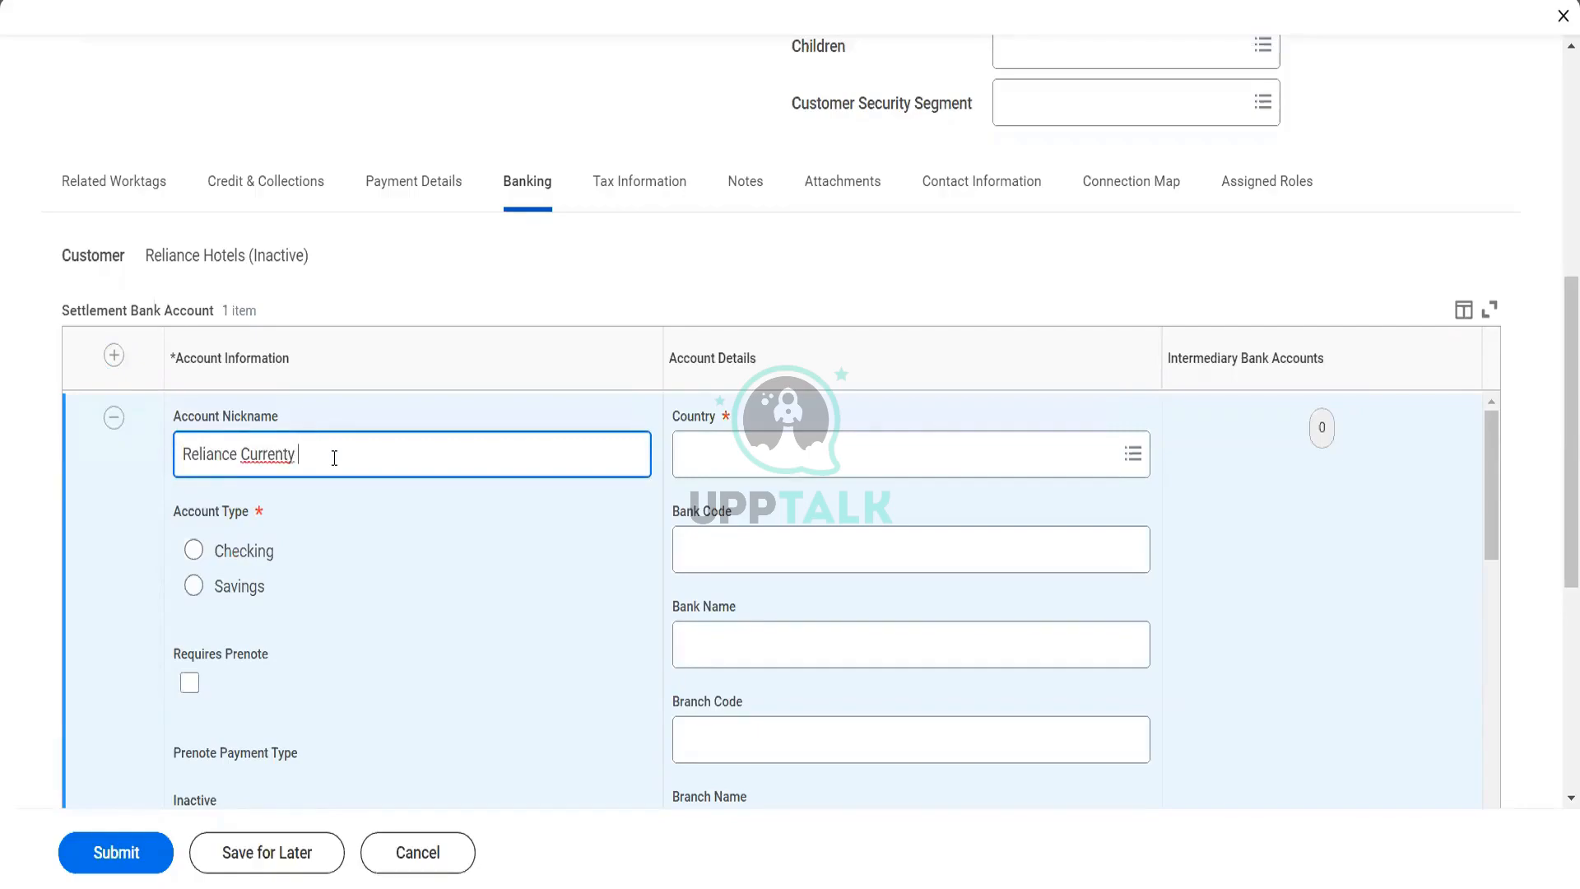
{"action": "key", "text": "BackSpace"}
{"action": "key", "text": "BackSpace"}
{"action": "type", "text": "Account"}
{"action": "left_click", "coordinate": [194, 550]}
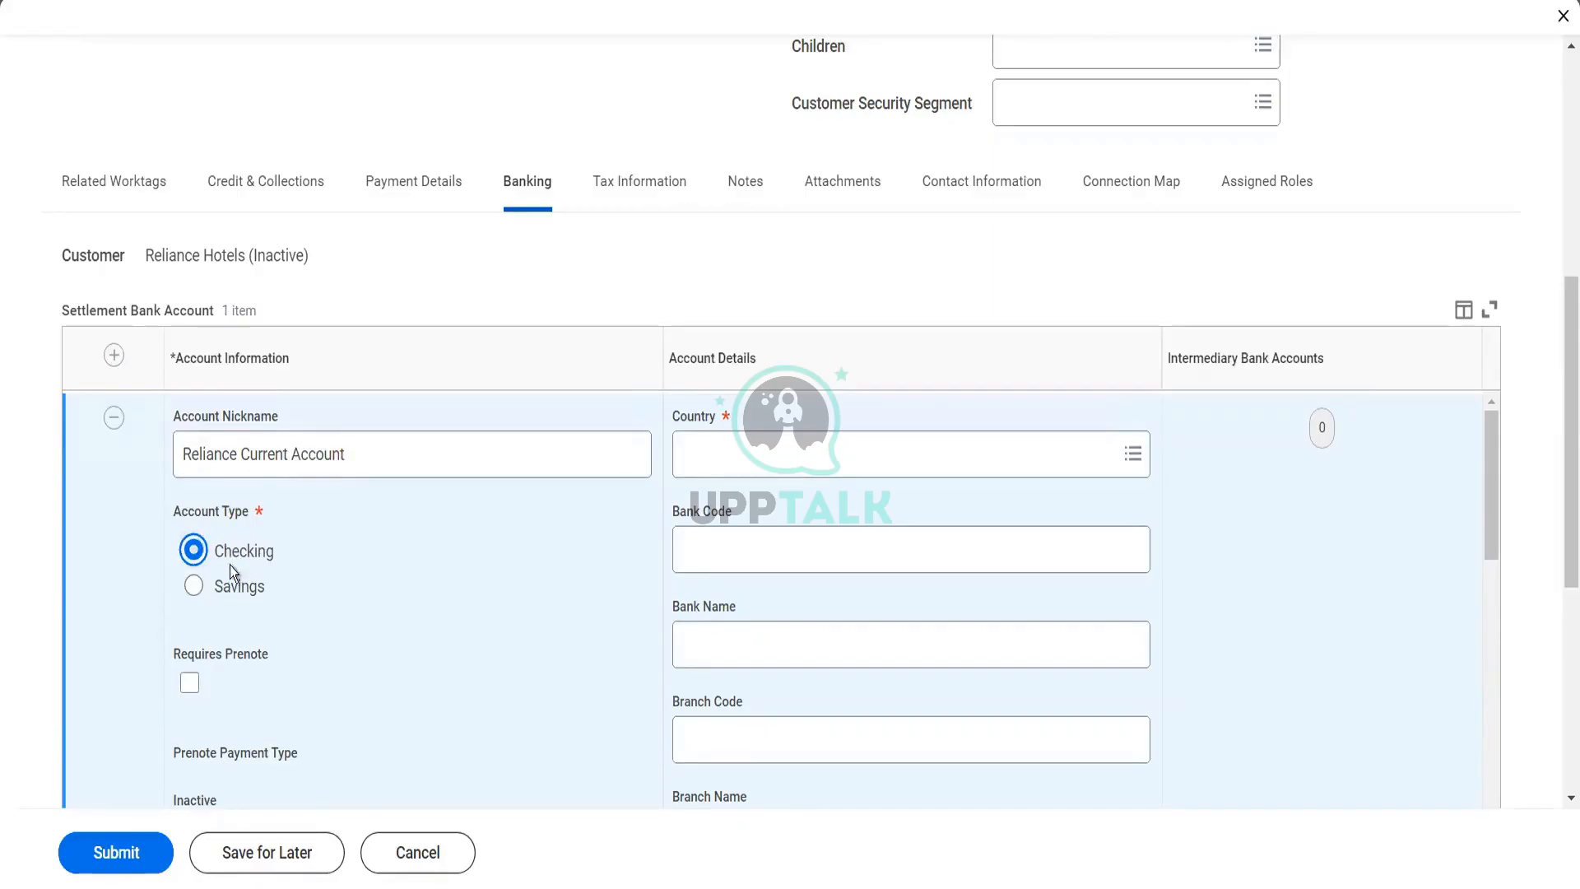
Set the settlement bank account's country to India
{"action": "scroll", "coordinate": [264, 577], "scroll_direction": "down", "scroll_amount": 2}
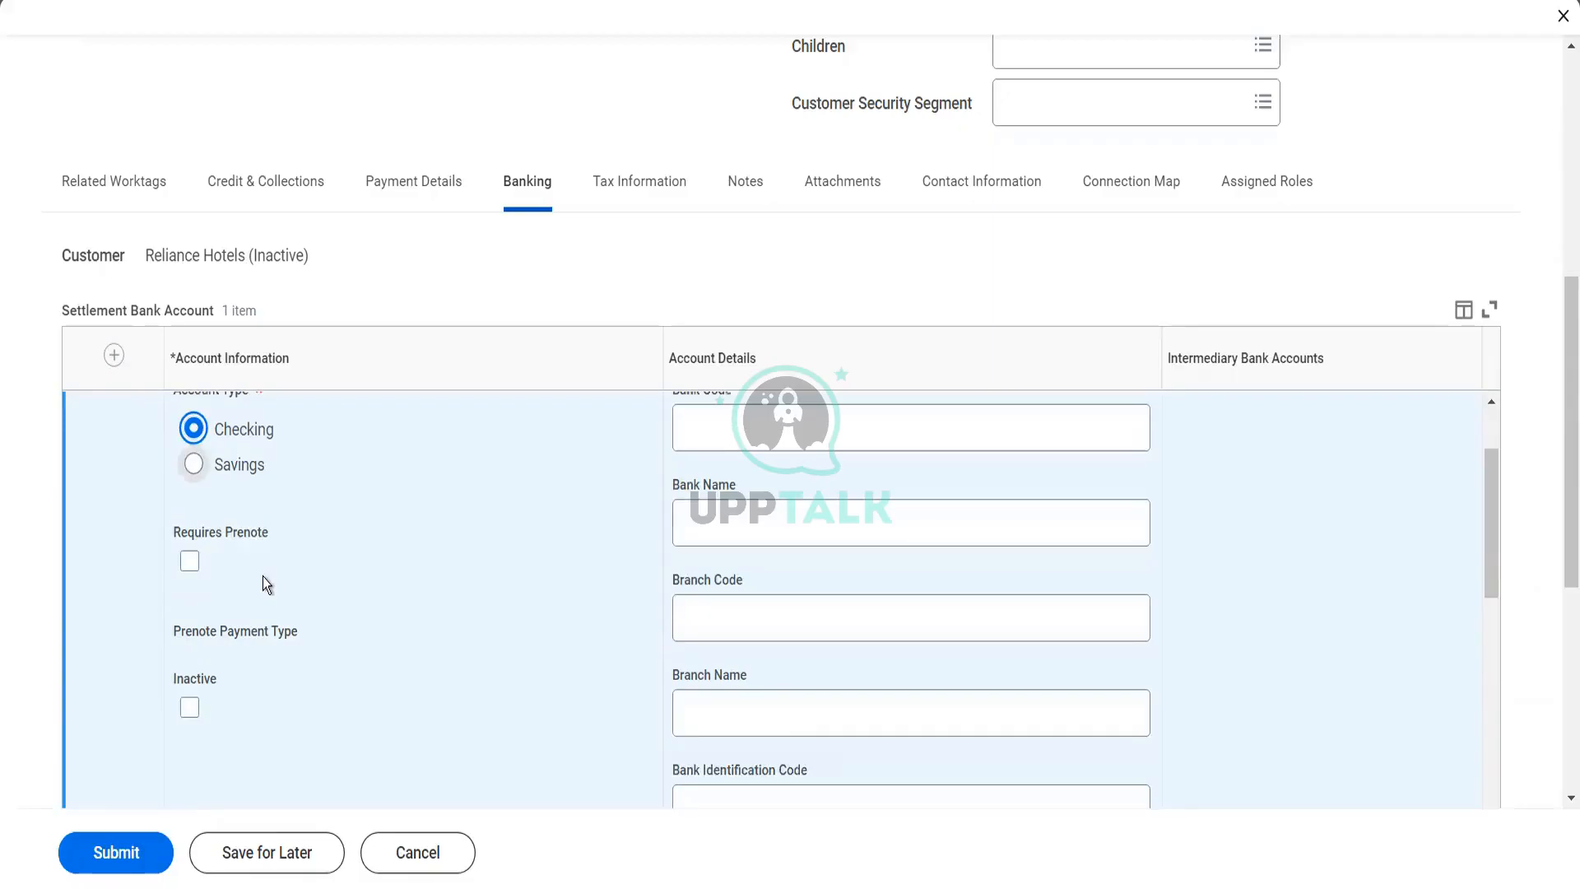
{"action": "scroll", "coordinate": [713, 467], "scroll_direction": "up", "scroll_amount": 2}
{"action": "left_click", "coordinate": [718, 469]}
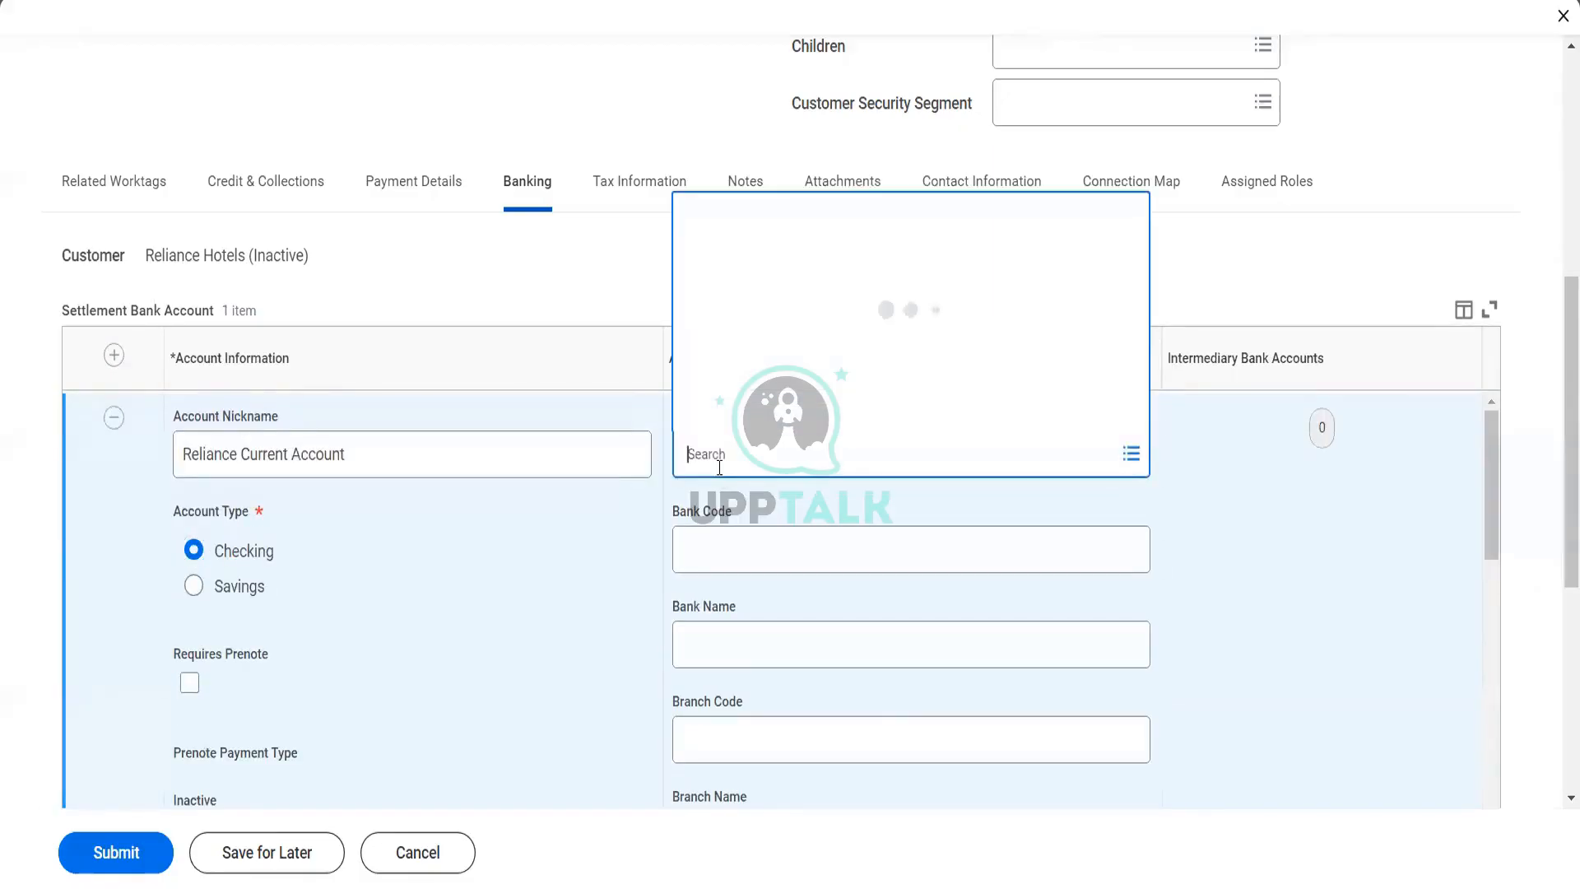
{"action": "type", "text": "au"}
{"action": "key", "text": "BackSpace"}
{"action": "key", "text": "BackSpace"}
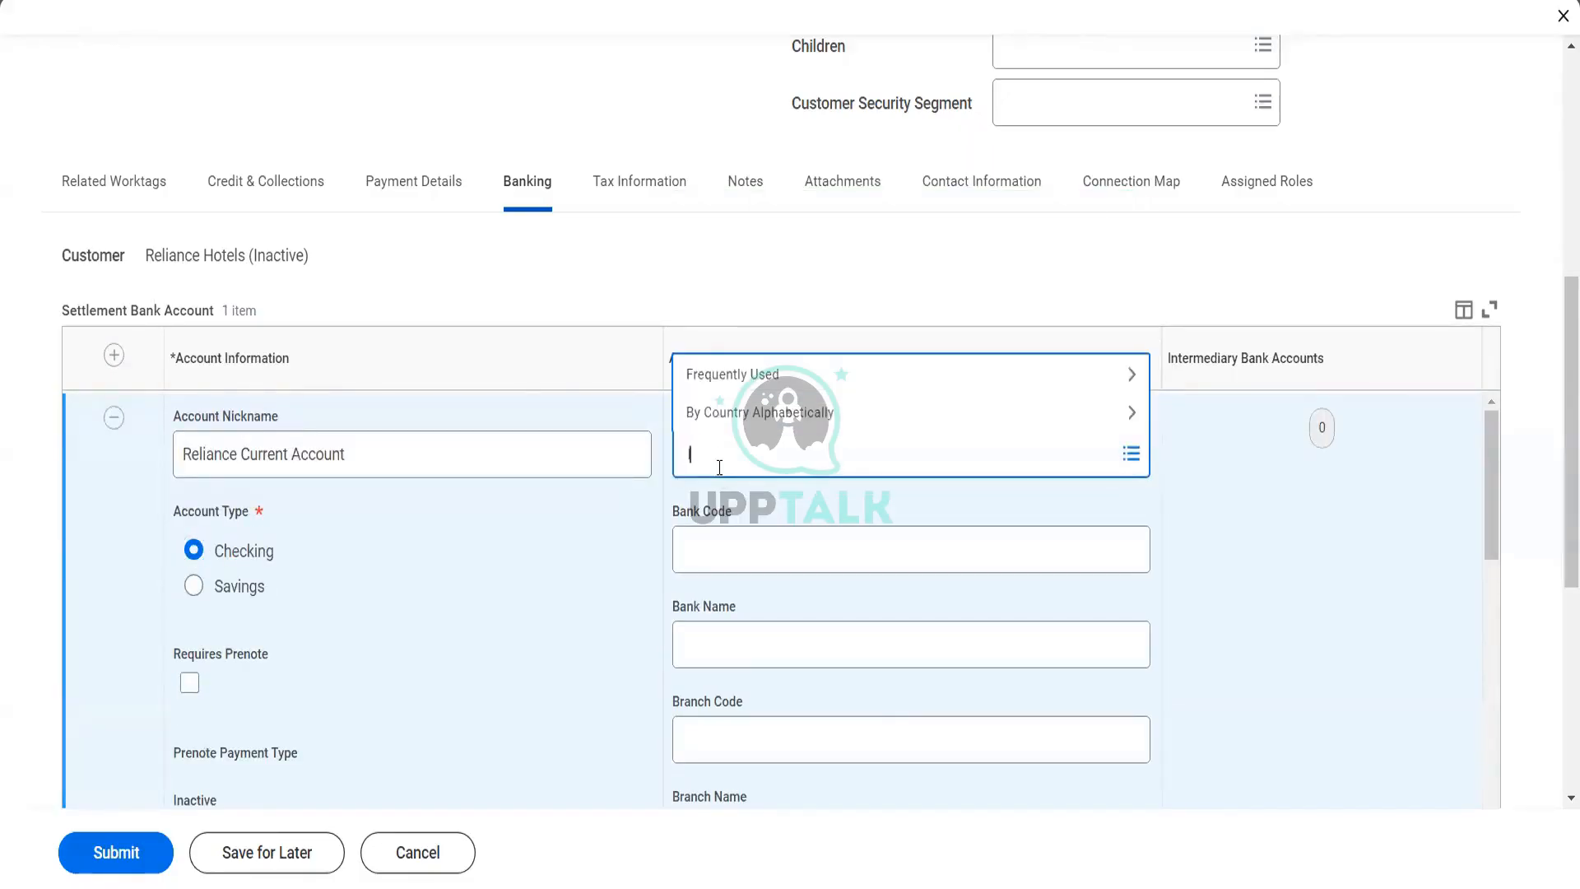
{"action": "type", "text": "INdia"}
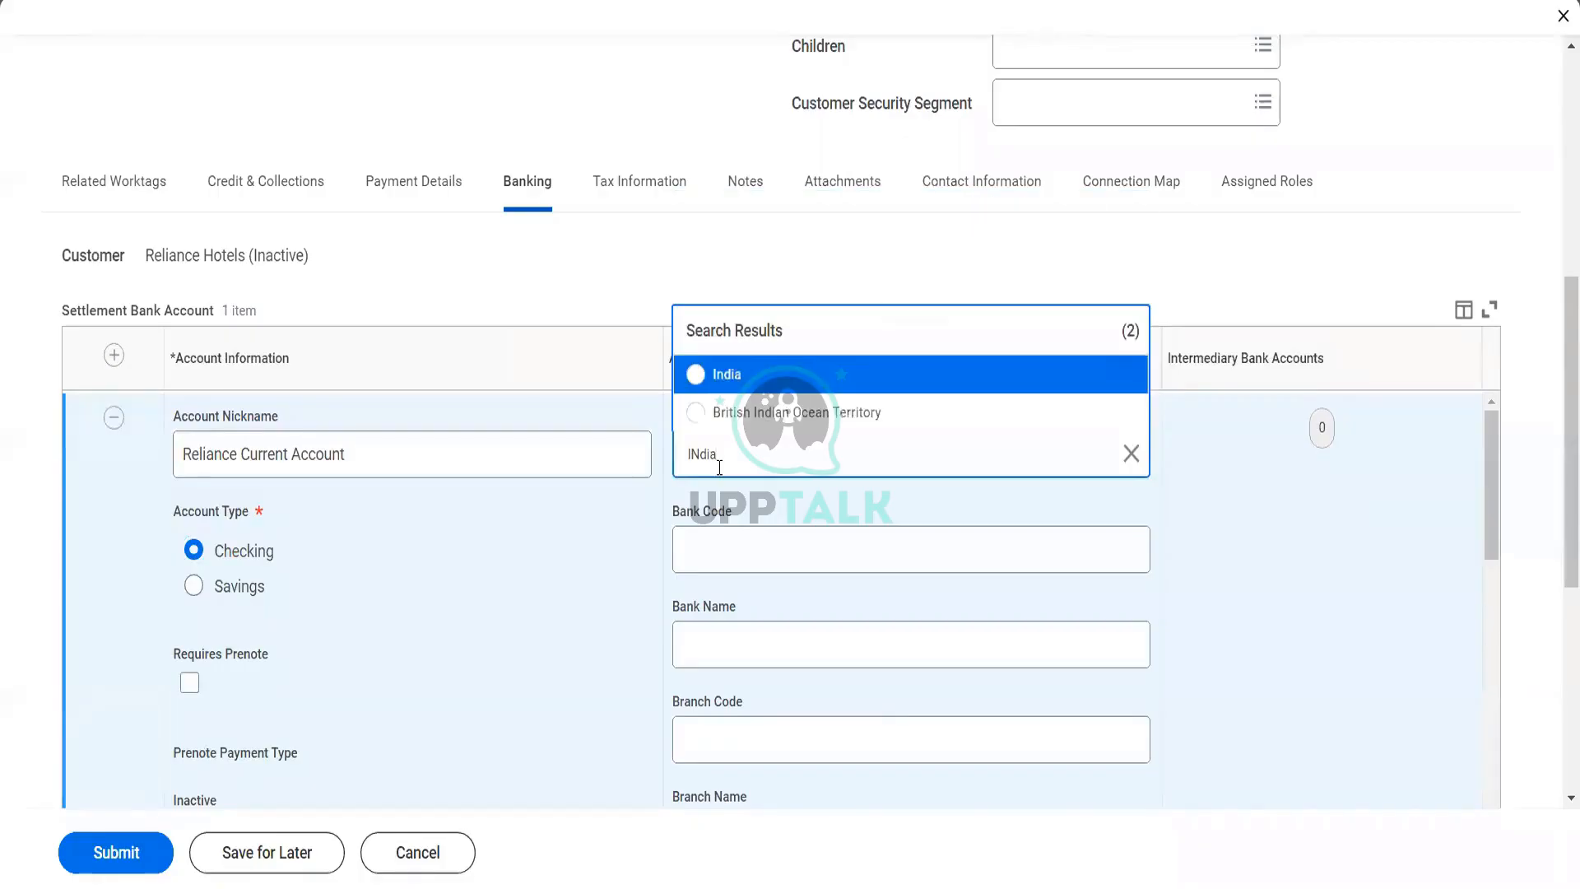
{"action": "left_click", "coordinate": [727, 377]}
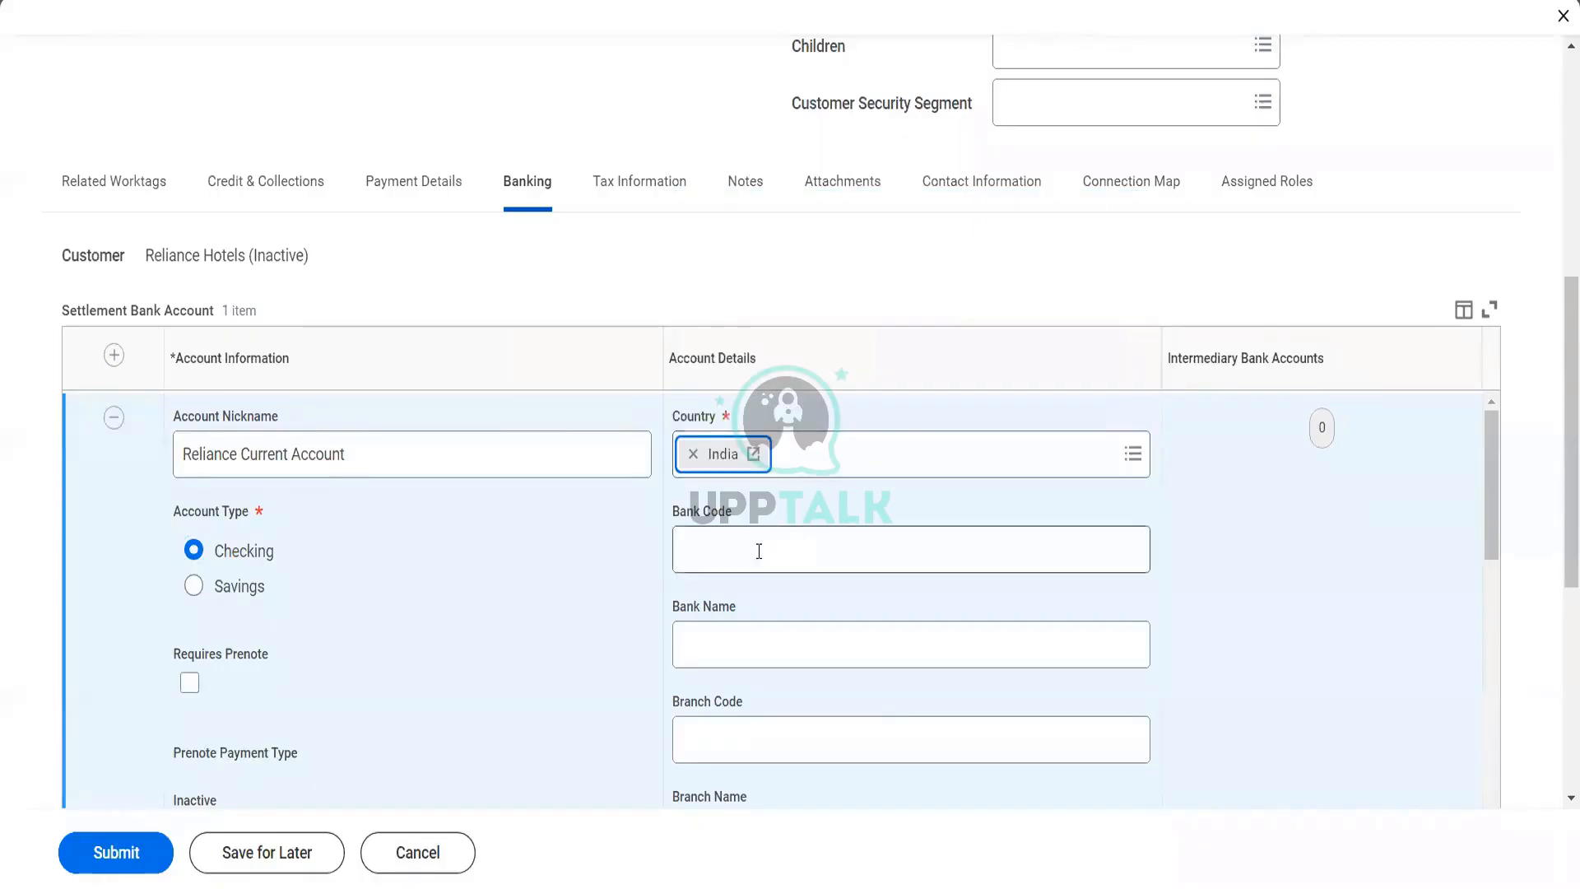
Enter IFSC code HDFC0000435 and bank name HDFC Ltd for the settlement bank account
{"action": "left_click", "coordinate": [732, 576]}
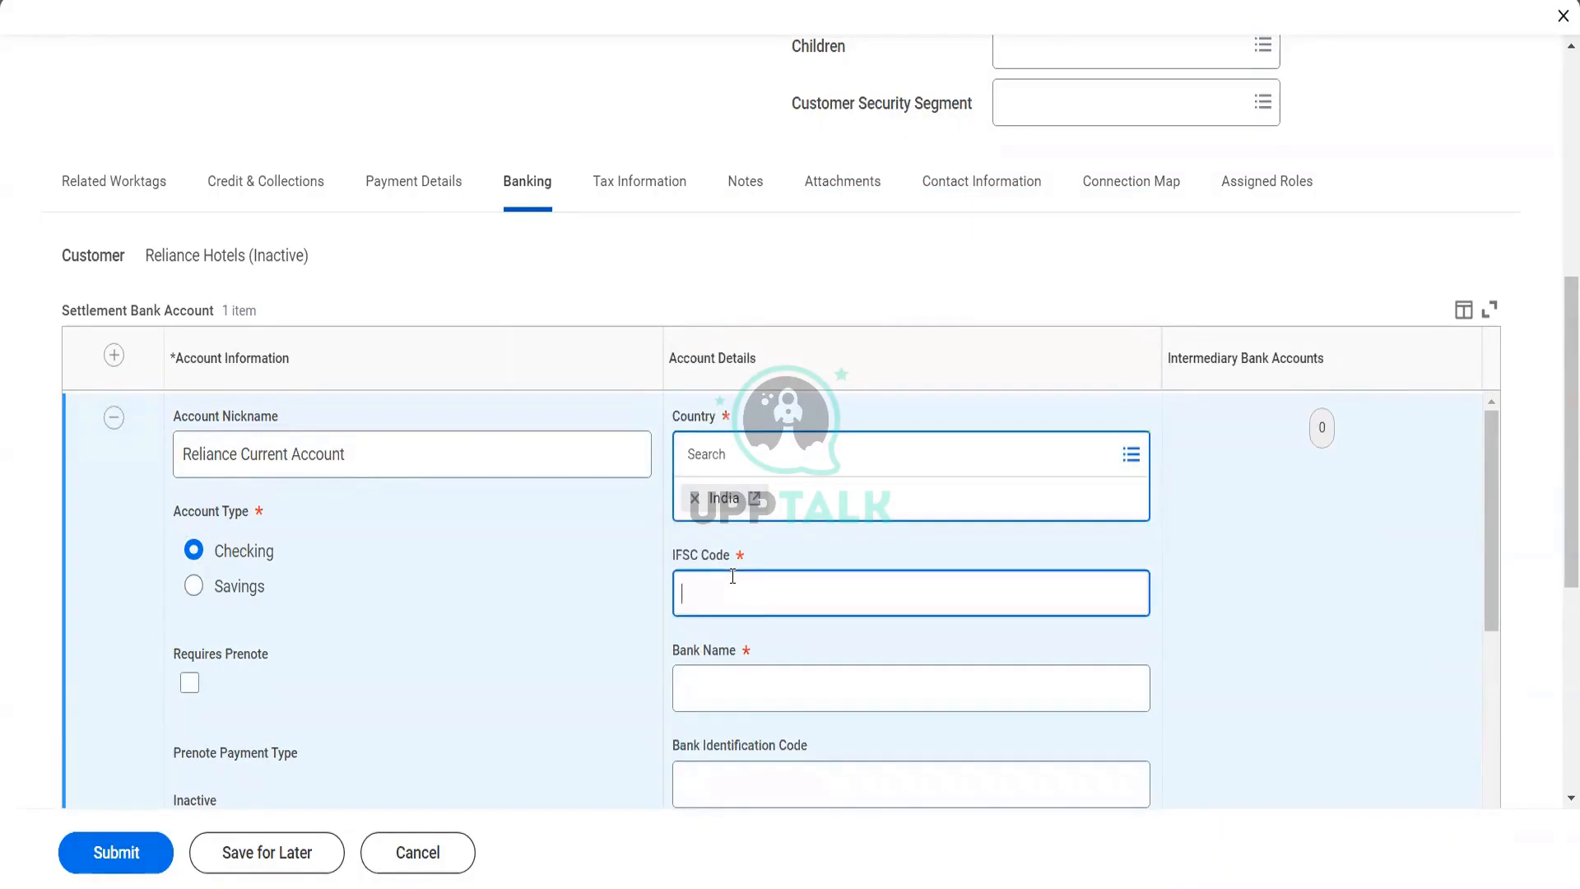
{"action": "type", "text": "HDFC0000435"}
{"action": "key", "text": "Tab"}
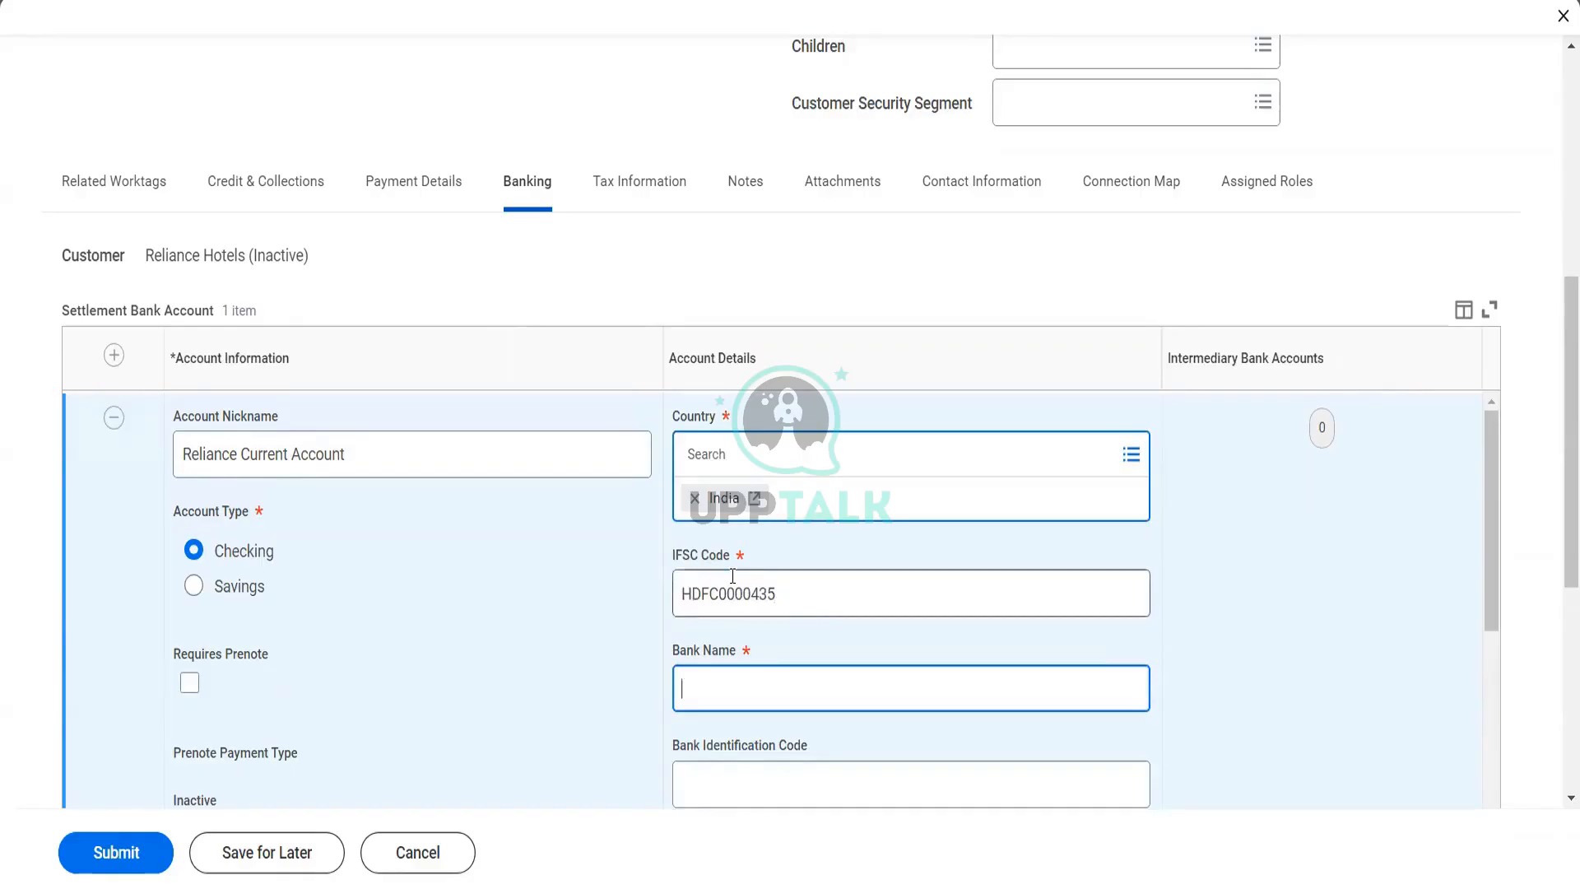
{"action": "type", "text": "HDFC Ltd"}
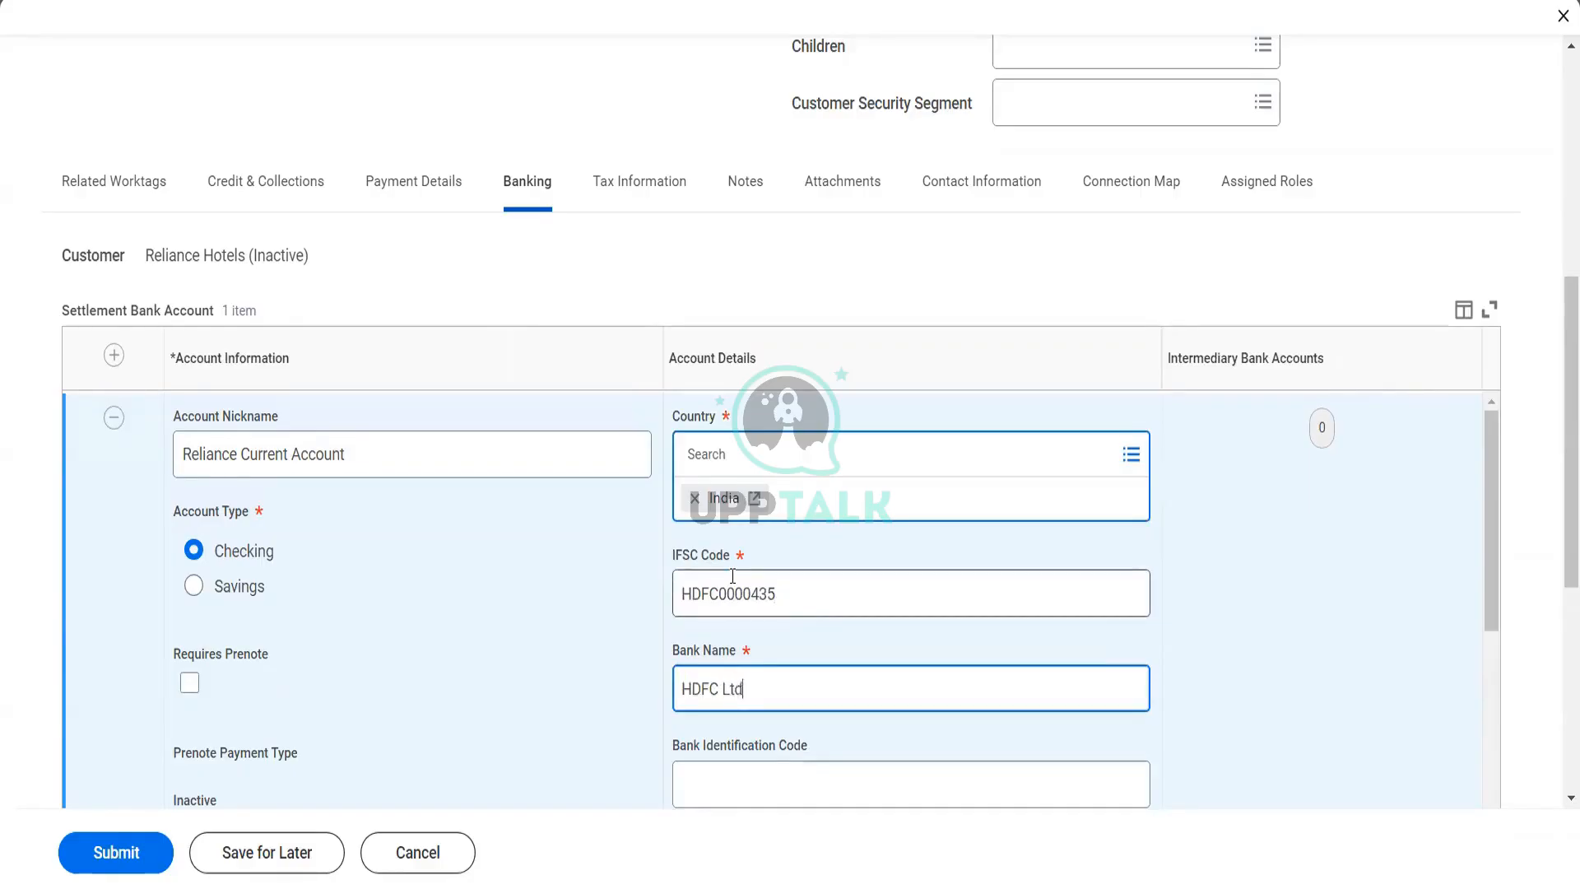
Enter the settlement bank account's account number, leaving the bank identification code blank
{"action": "scroll", "coordinate": [733, 578], "scroll_direction": "down", "scroll_amount": 2}
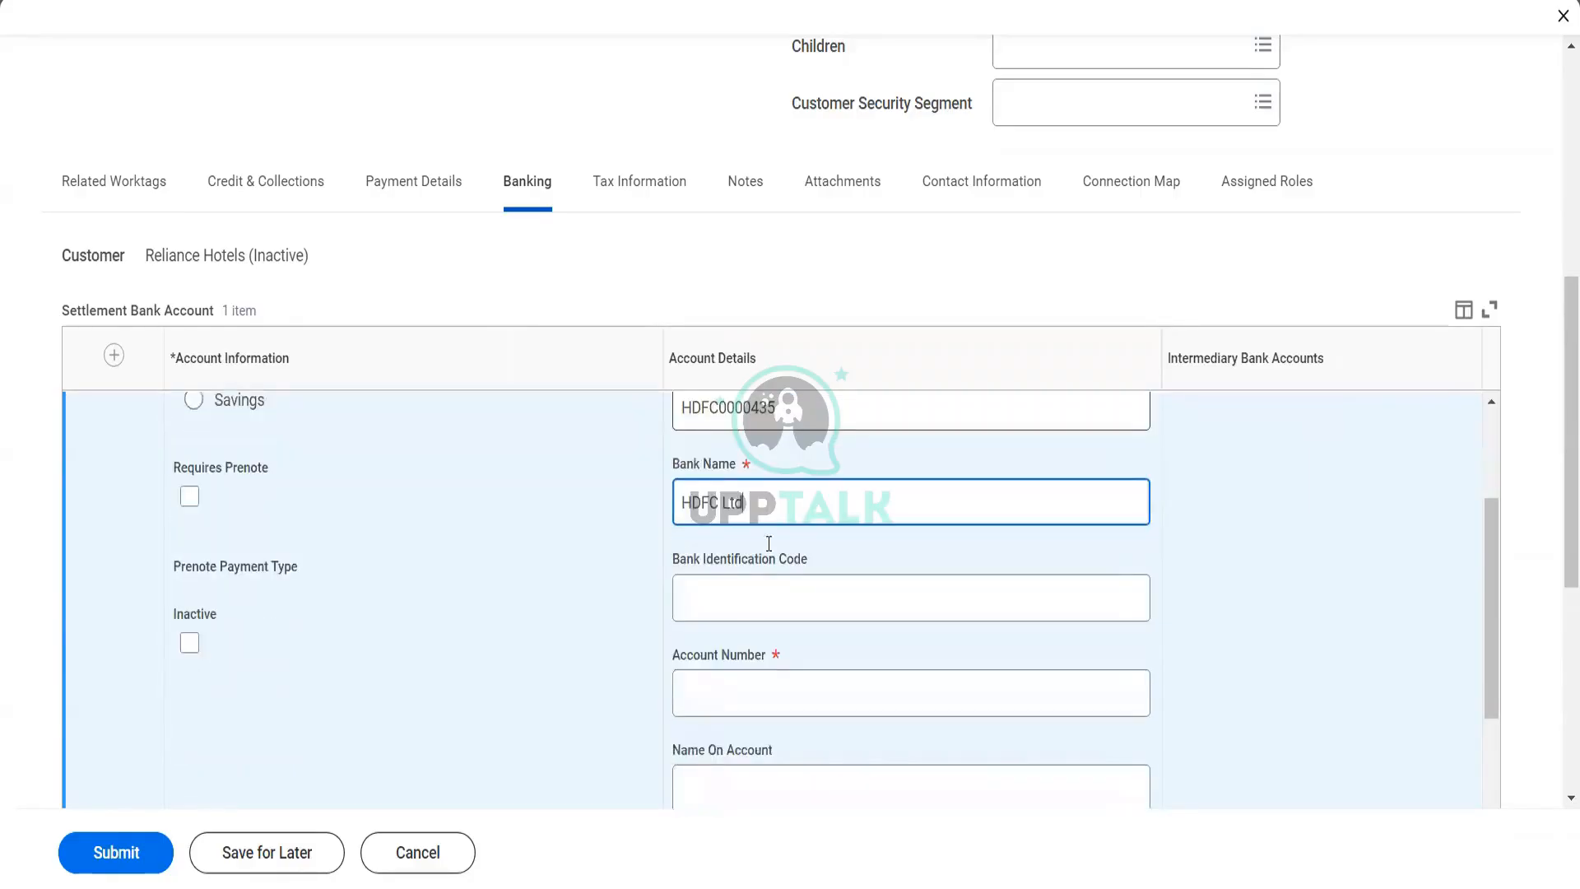
{"action": "left_click", "coordinate": [733, 591]}
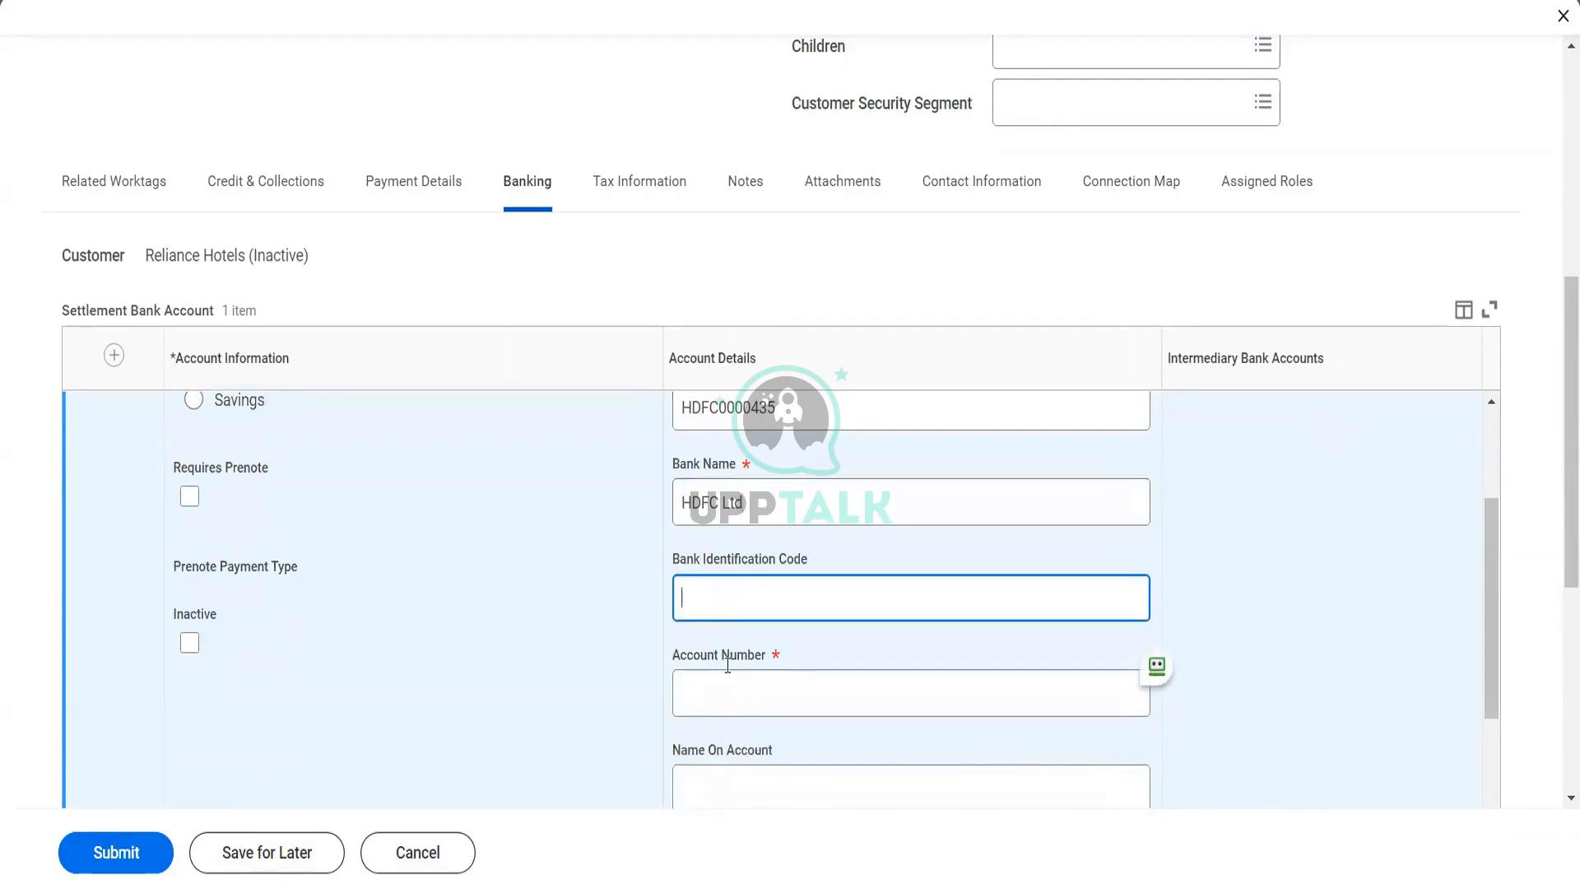
{"action": "left_click", "coordinate": [721, 694]}
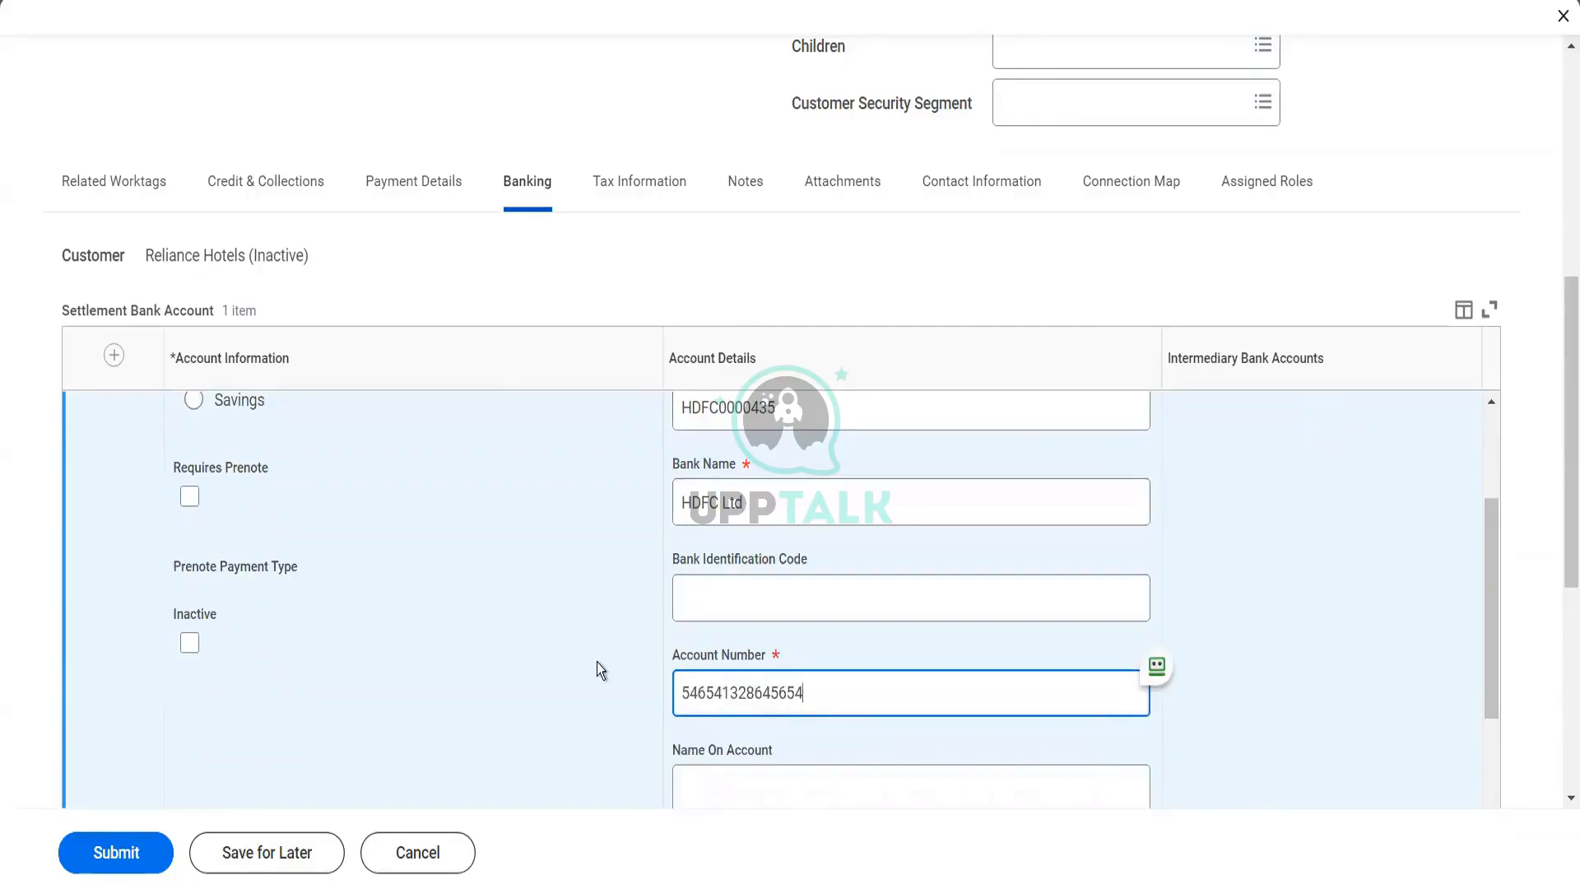
Set the name on the settlement bank account to Reliance Hotels Ltd
{"action": "scroll", "coordinate": [596, 662], "scroll_direction": "down", "scroll_amount": 2}
{"action": "left_click", "coordinate": [714, 618]}
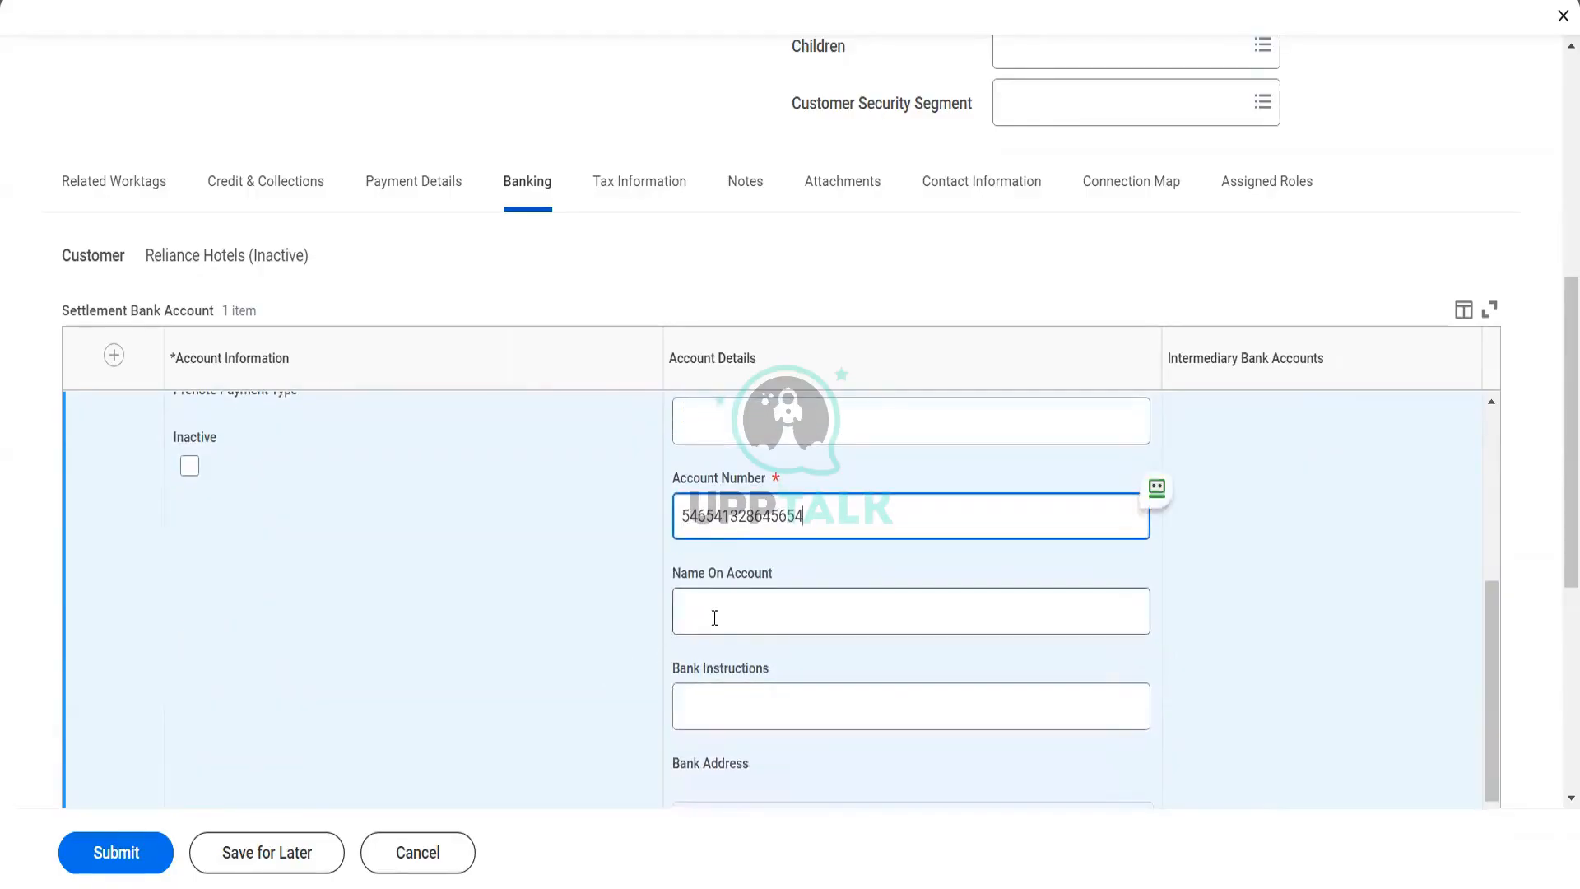
{"action": "type", "text": "F"}
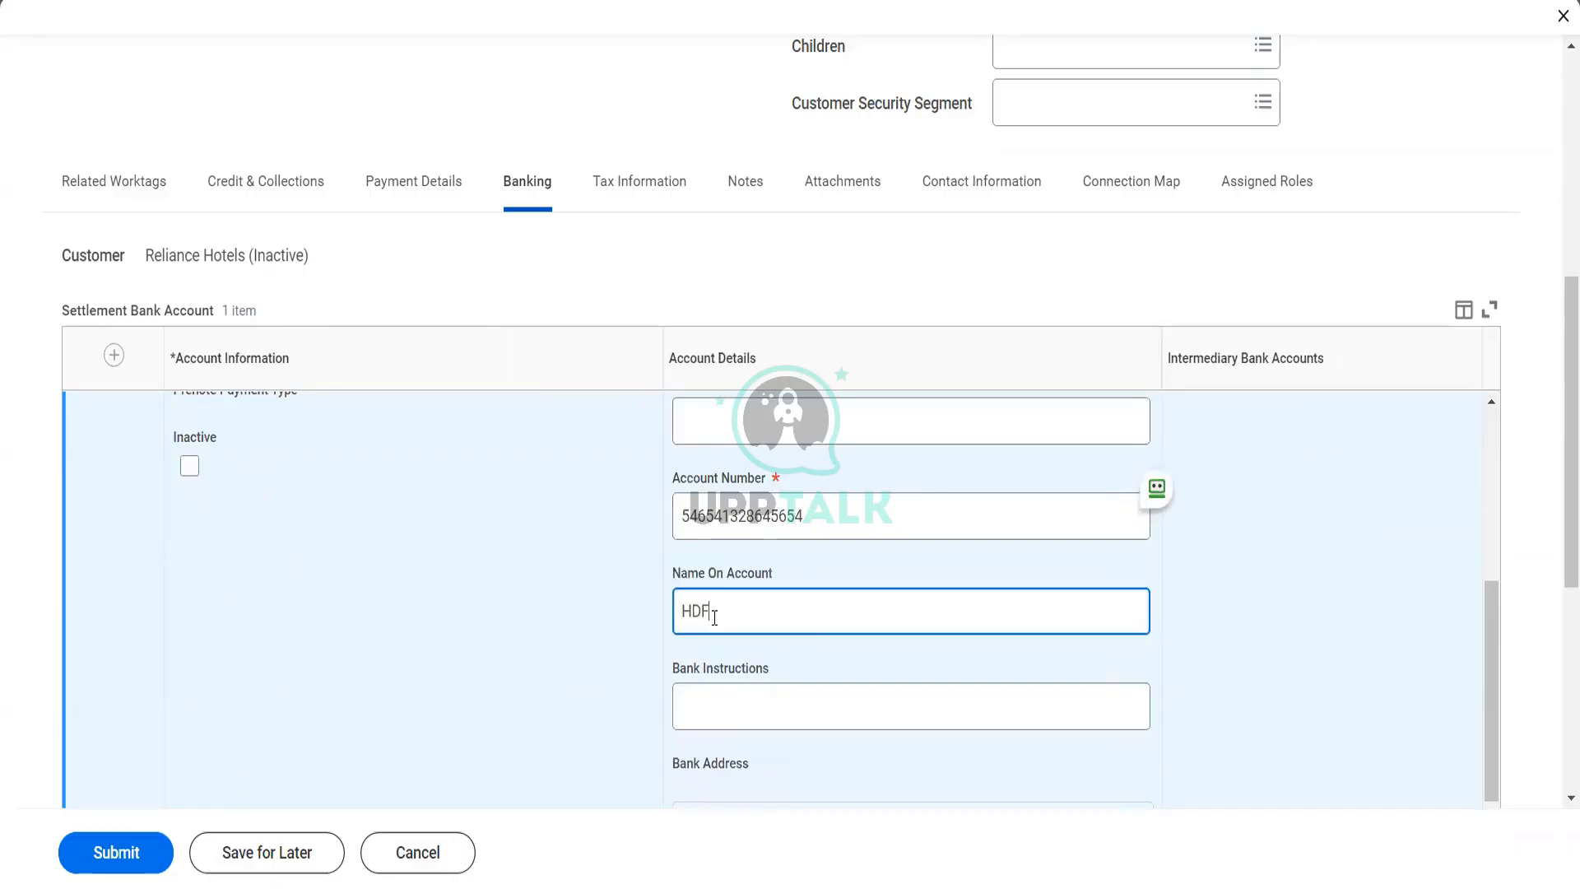
{"action": "type", "text": "C C"}
{"action": "key", "text": "BackSpace"}
{"action": "key", "text": "BackSpace"}
{"action": "key", "text": "BackSpace"}
{"action": "key", "text": "BackSpace"}
{"action": "key", "text": "BackSpace"}
{"action": "key", "text": "BackSpace"}
{"action": "type", "text": "Reliance Hotels Ltd"}
Enter the bank instructions "This bank does not process payment on weekend"
{"action": "left_click", "coordinate": [719, 707]}
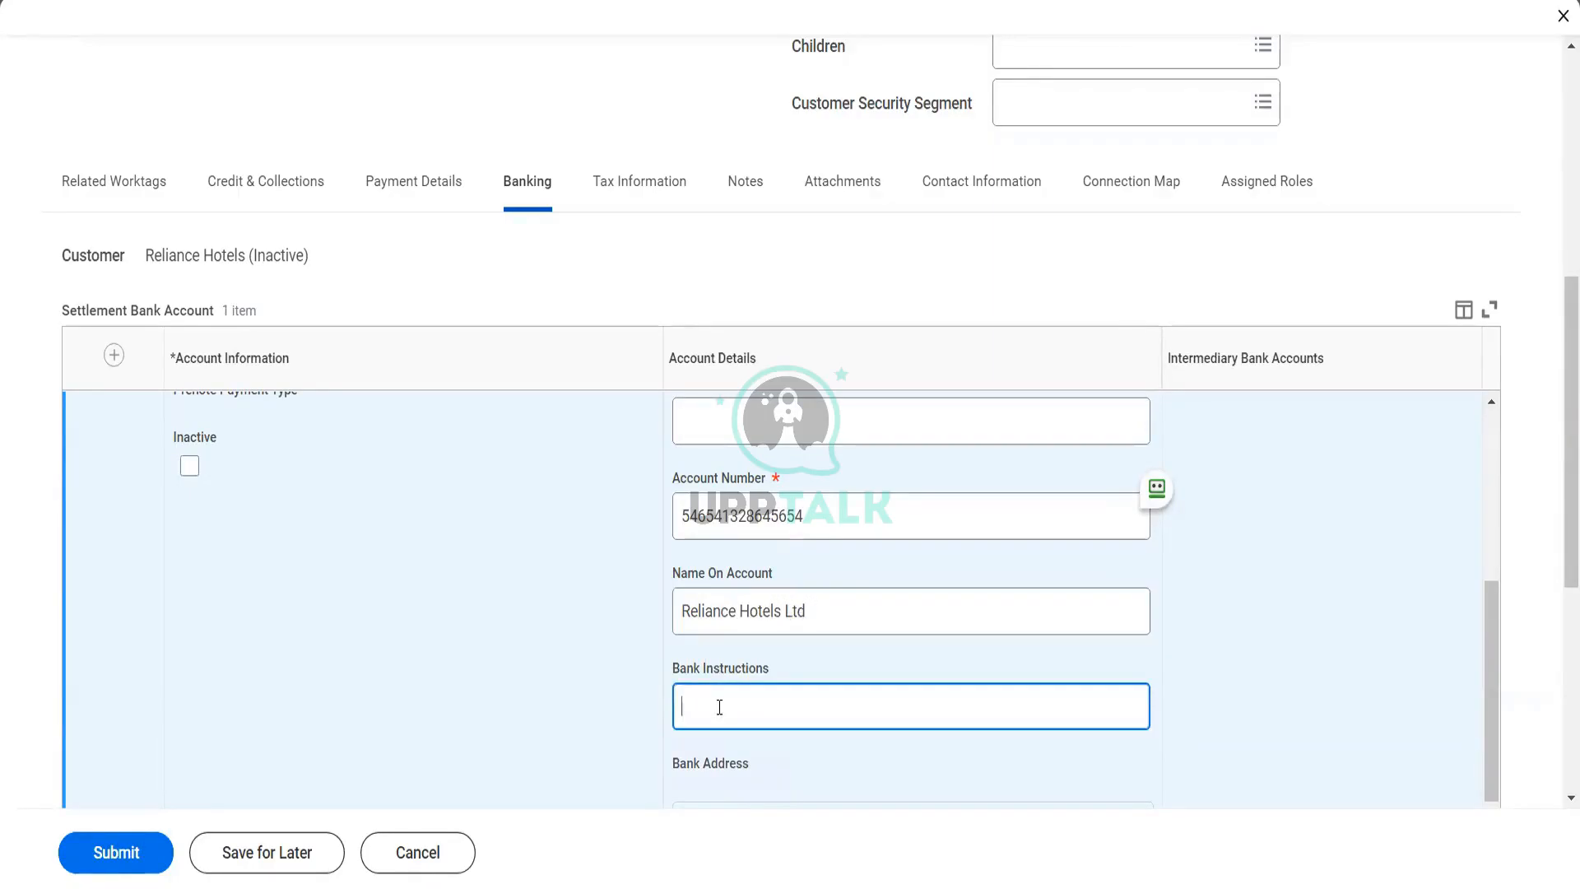
{"action": "type", "text": "This bank does not"}
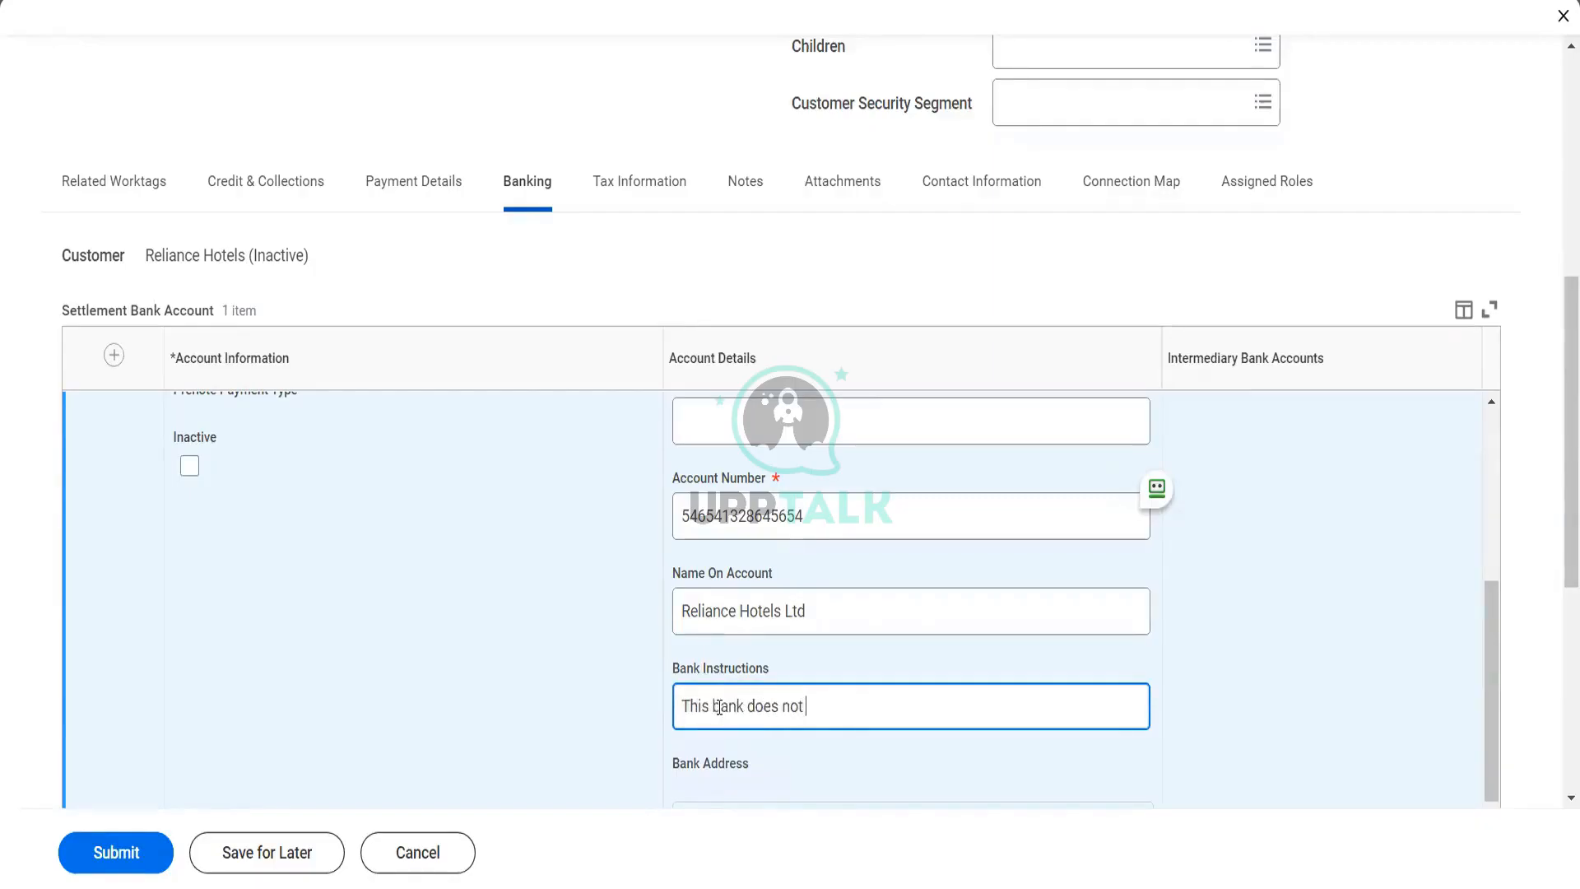
{"action": "type", "text": " process payment on we"}
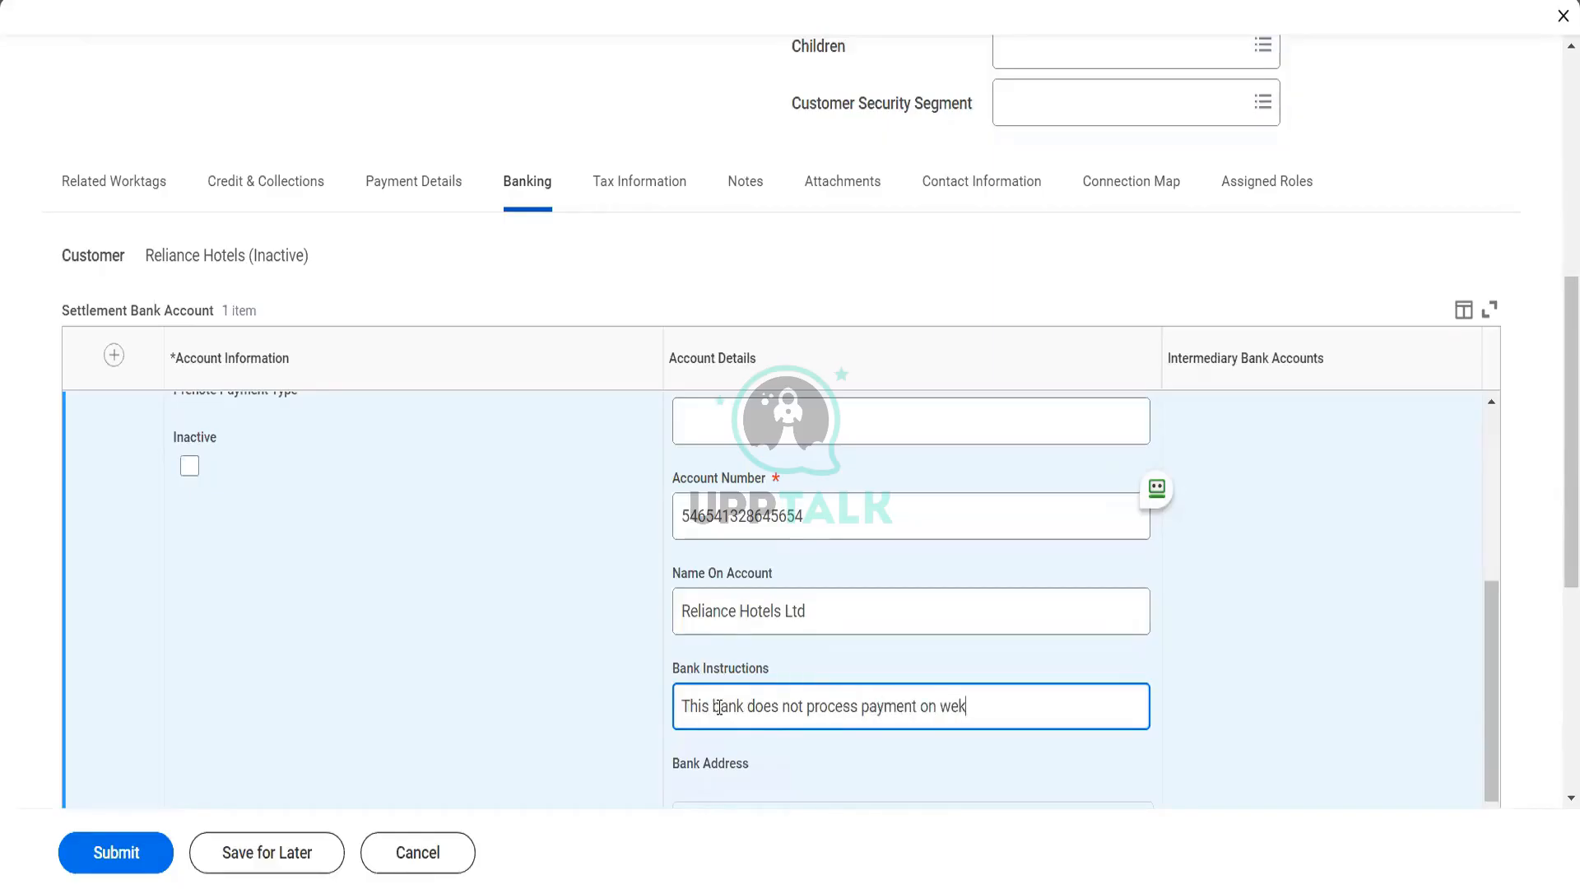
{"action": "type", "text": "ekend"}
Review the bank address, prenote options, customer credit card profile and remit-to lockbox sections of the banking details
{"action": "scroll", "coordinate": [720, 712], "scroll_direction": "down", "scroll_amount": 1}
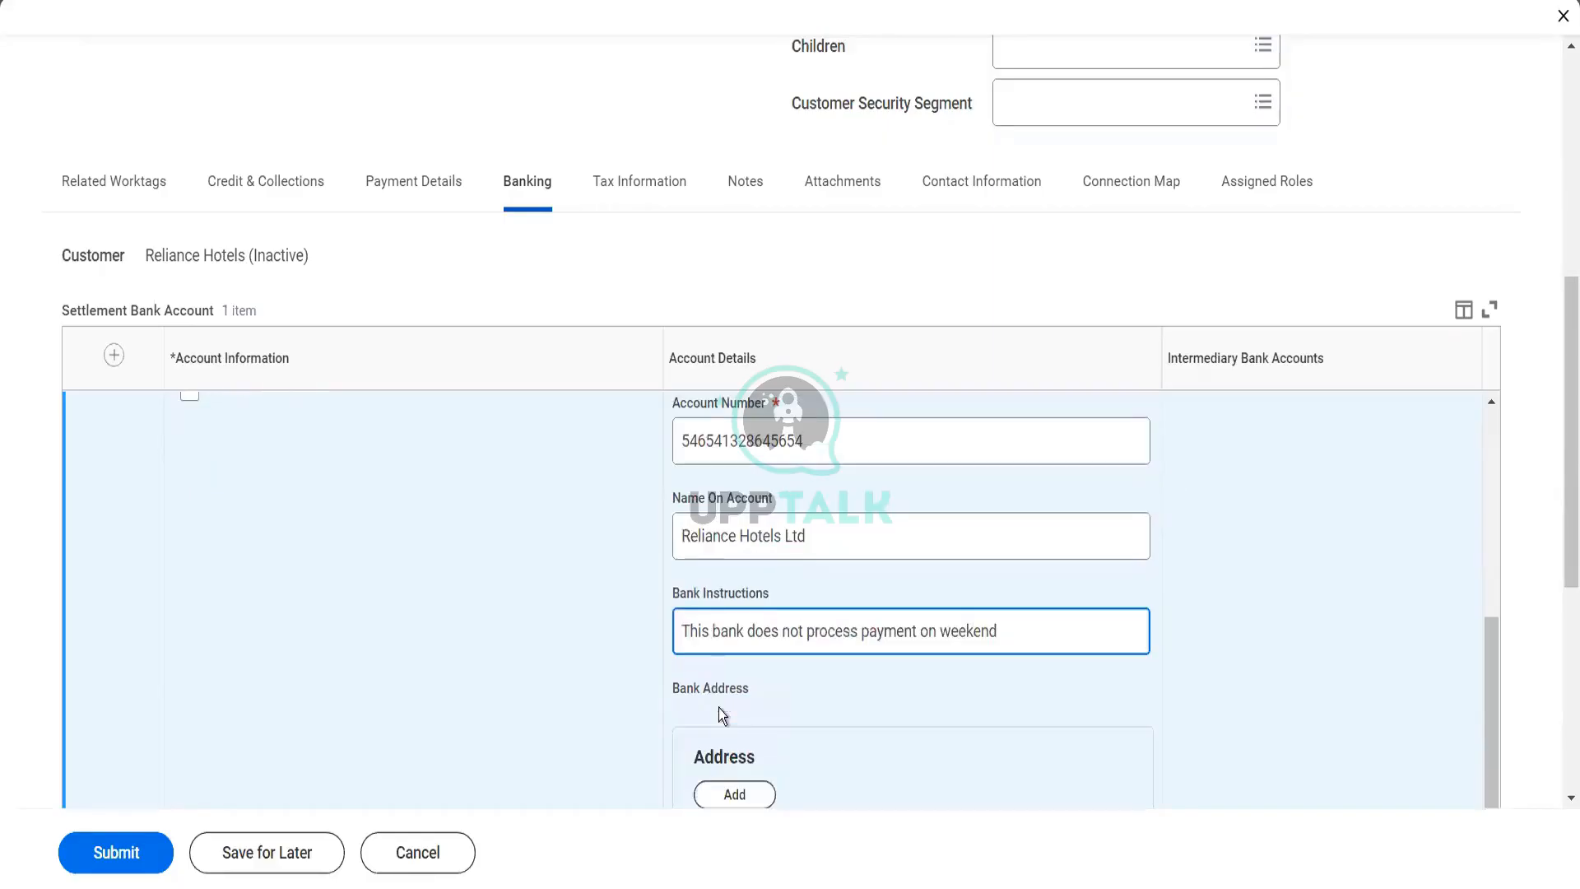
{"action": "scroll", "coordinate": [536, 611], "scroll_direction": "down", "scroll_amount": 3}
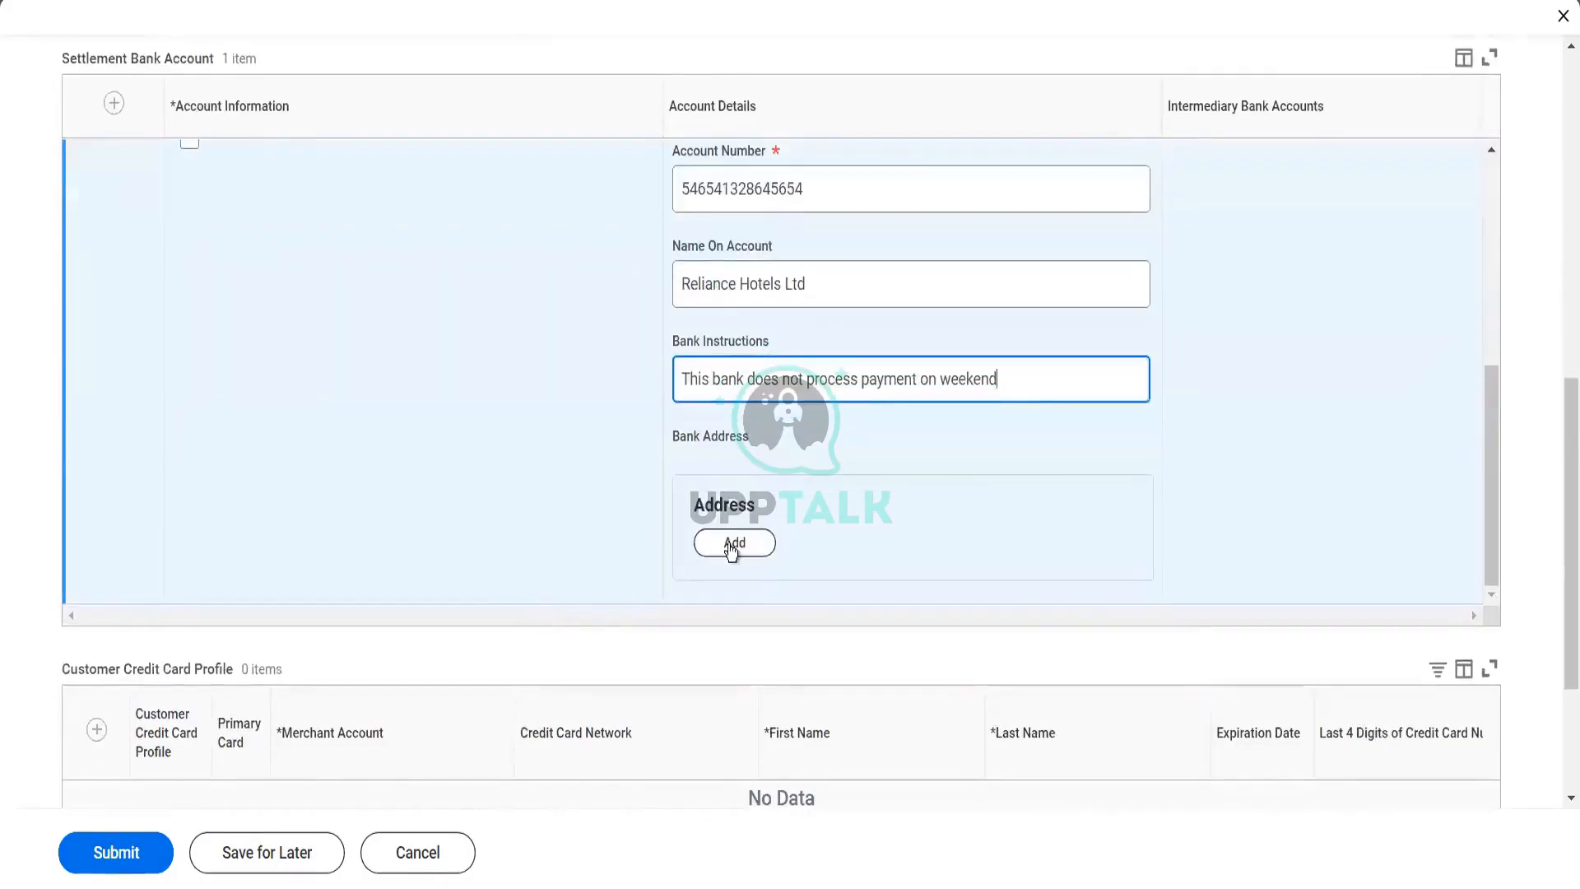
{"action": "left_click", "coordinate": [733, 543]}
{"action": "scroll", "coordinate": [535, 517], "scroll_direction": "up", "scroll_amount": 5}
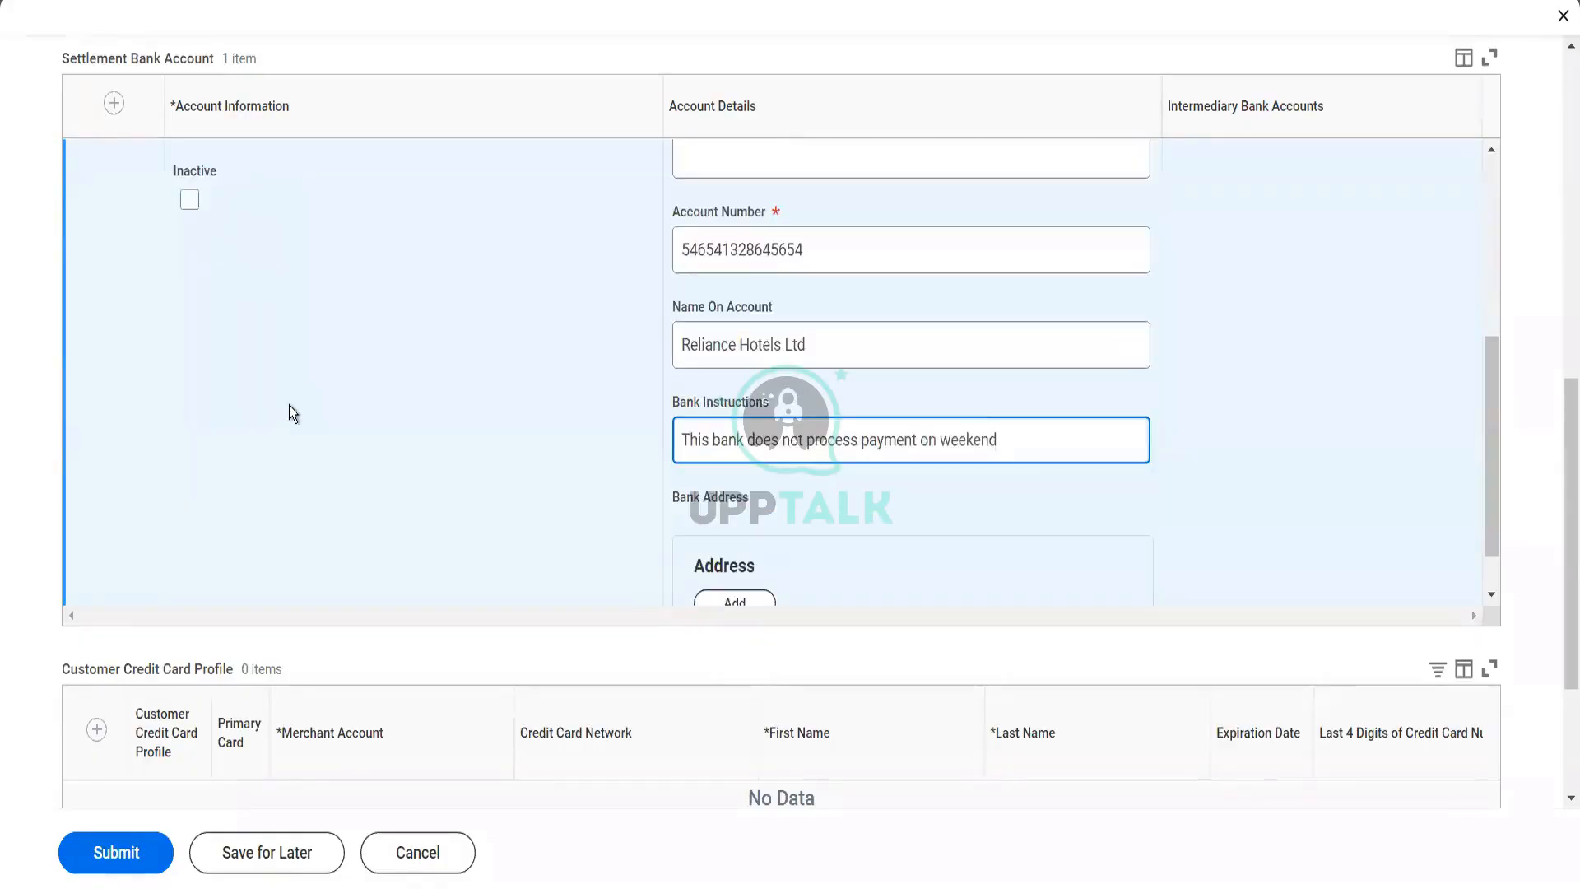
{"action": "scroll", "coordinate": [289, 405], "scroll_direction": "down", "scroll_amount": 1}
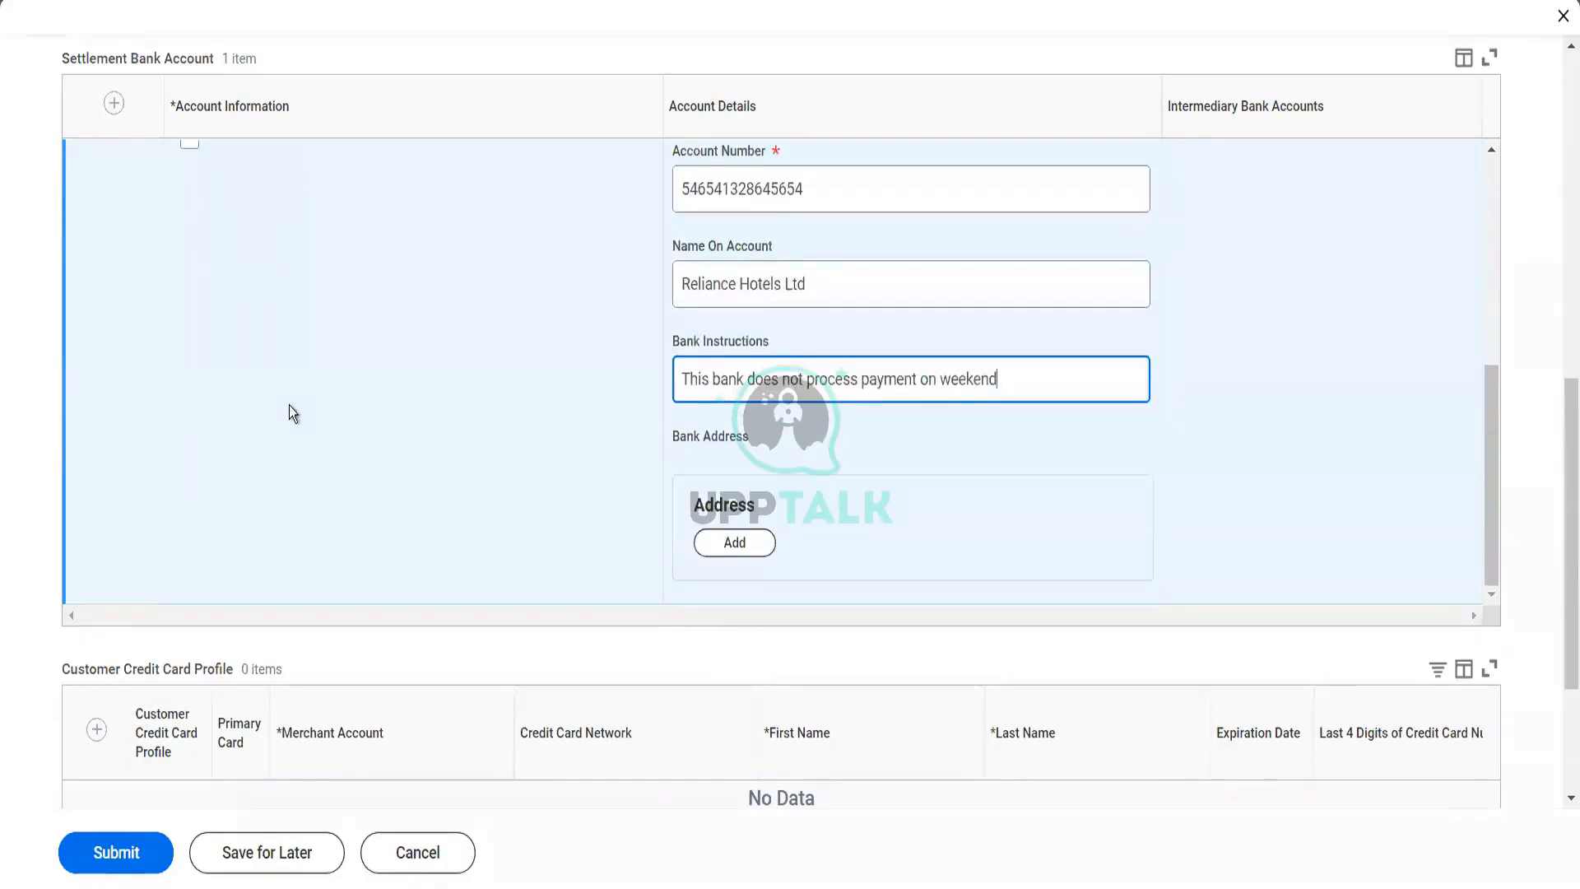
{"action": "scroll", "coordinate": [289, 405], "scroll_direction": "up", "scroll_amount": 5}
{"action": "scroll", "coordinate": [348, 624], "scroll_direction": "down", "scroll_amount": 5}
{"action": "scroll", "coordinate": [348, 624], "scroll_direction": "down", "scroll_amount": 3}
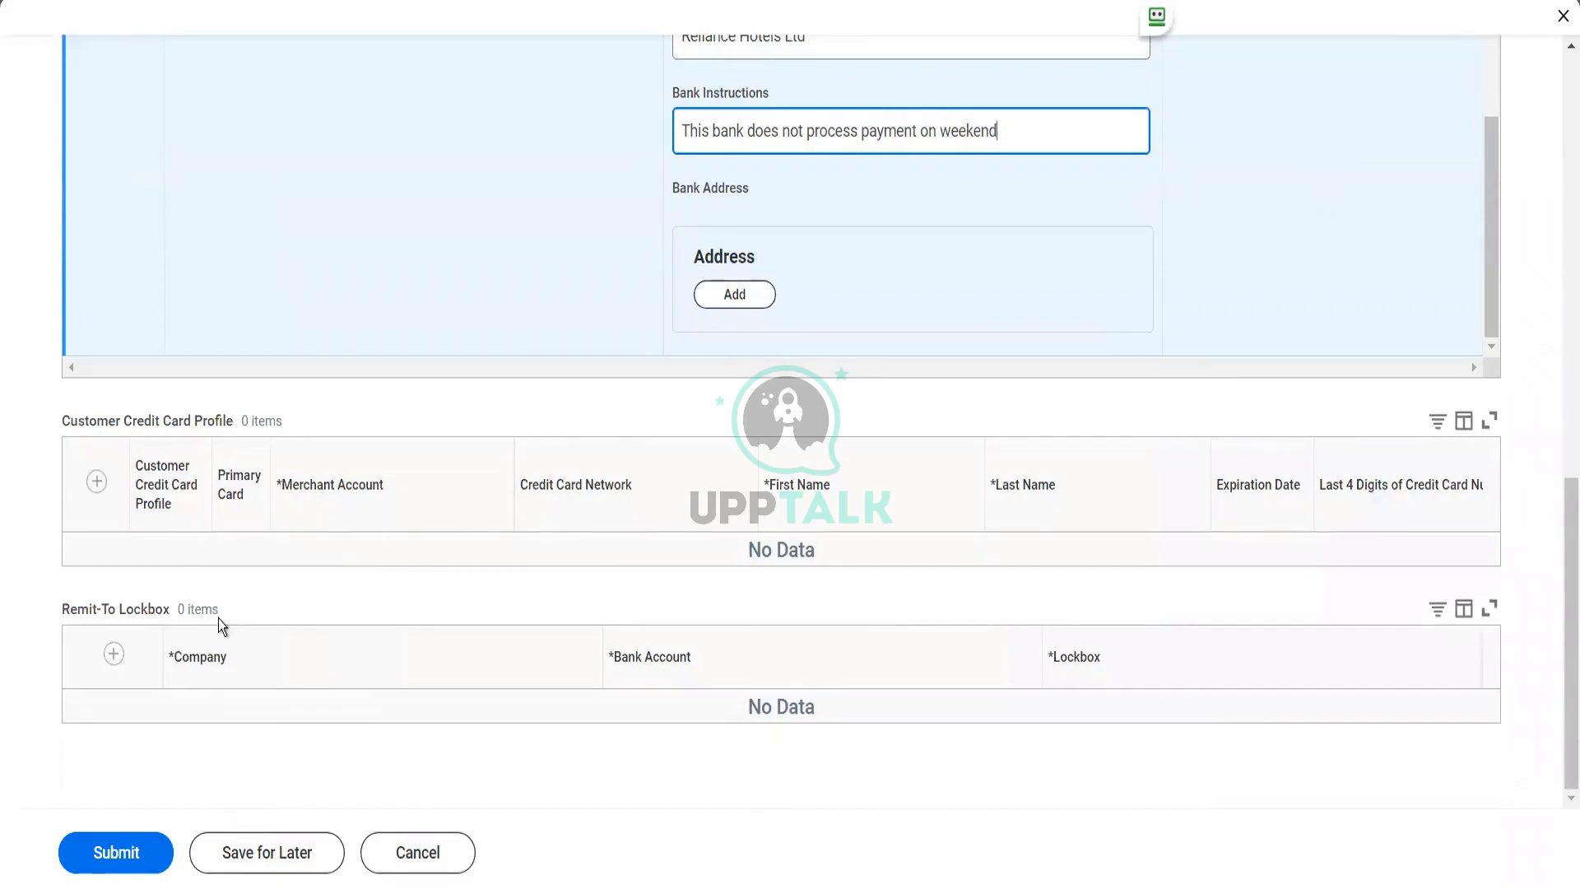
{"action": "scroll", "coordinate": [442, 601], "scroll_direction": "up", "scroll_amount": 4}
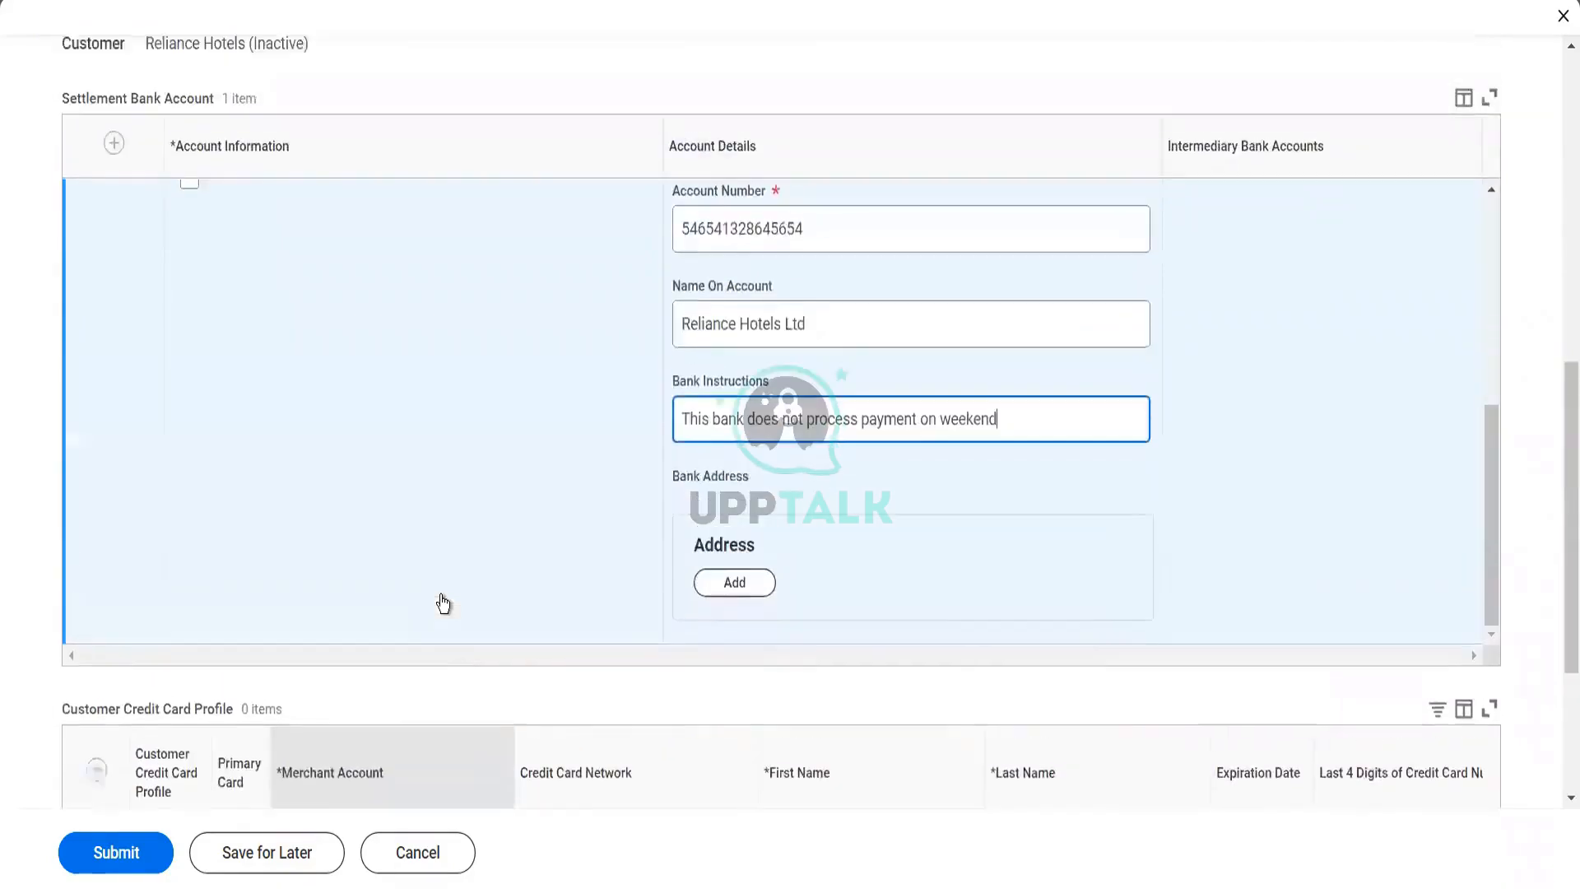
{"action": "scroll", "coordinate": [443, 603], "scroll_direction": "up", "scroll_amount": 1}
{"action": "scroll", "coordinate": [442, 604], "scroll_direction": "down", "scroll_amount": 5}
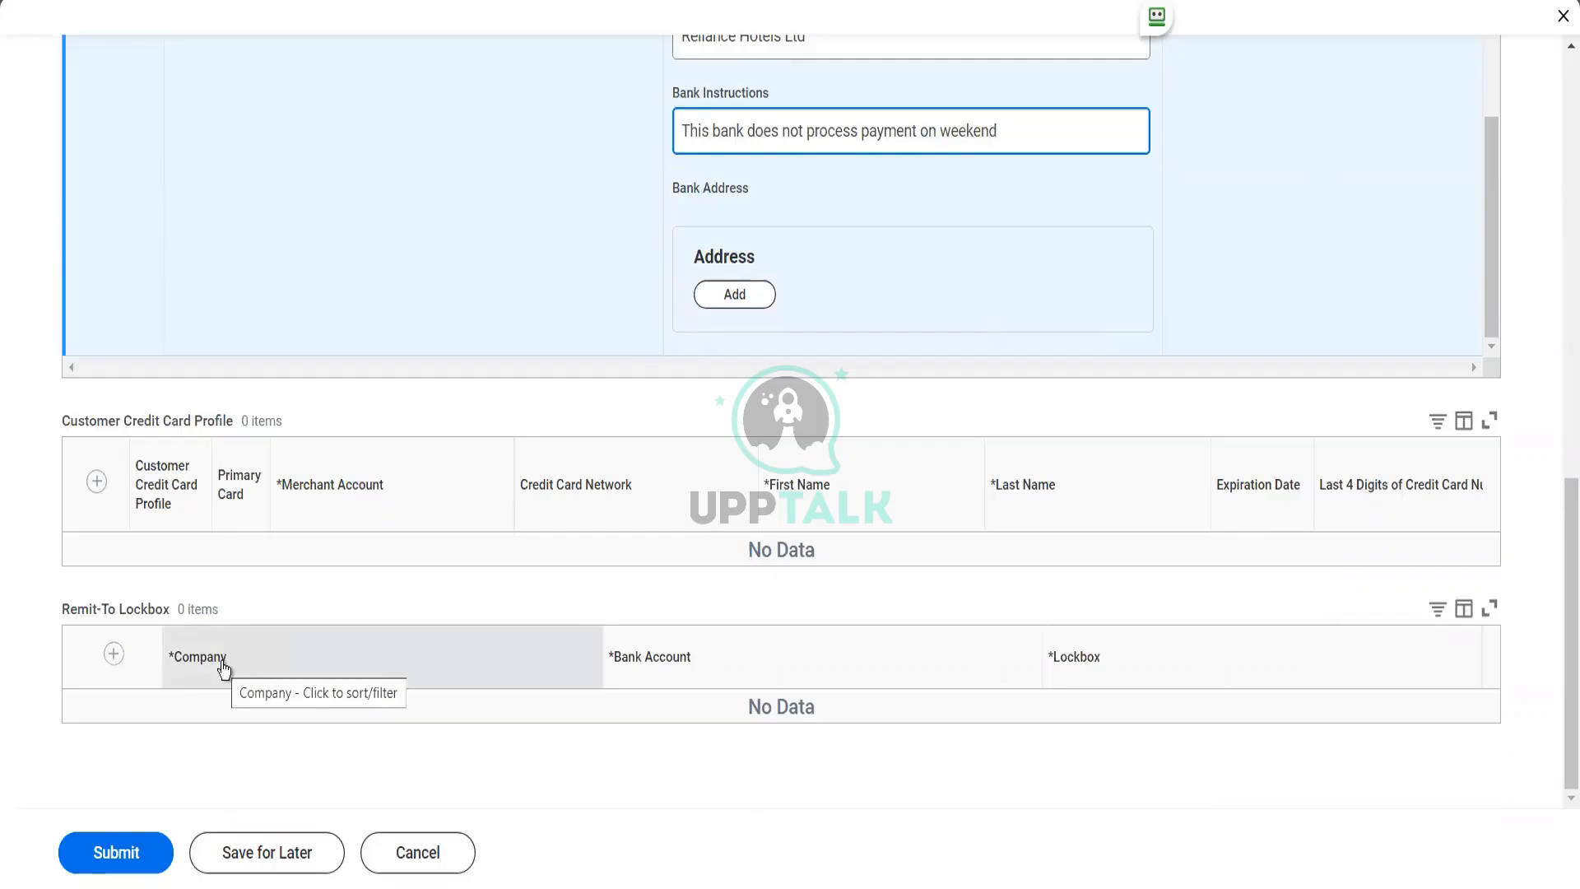
{"action": "scroll", "coordinate": [220, 666], "scroll_direction": "up", "scroll_amount": 10}
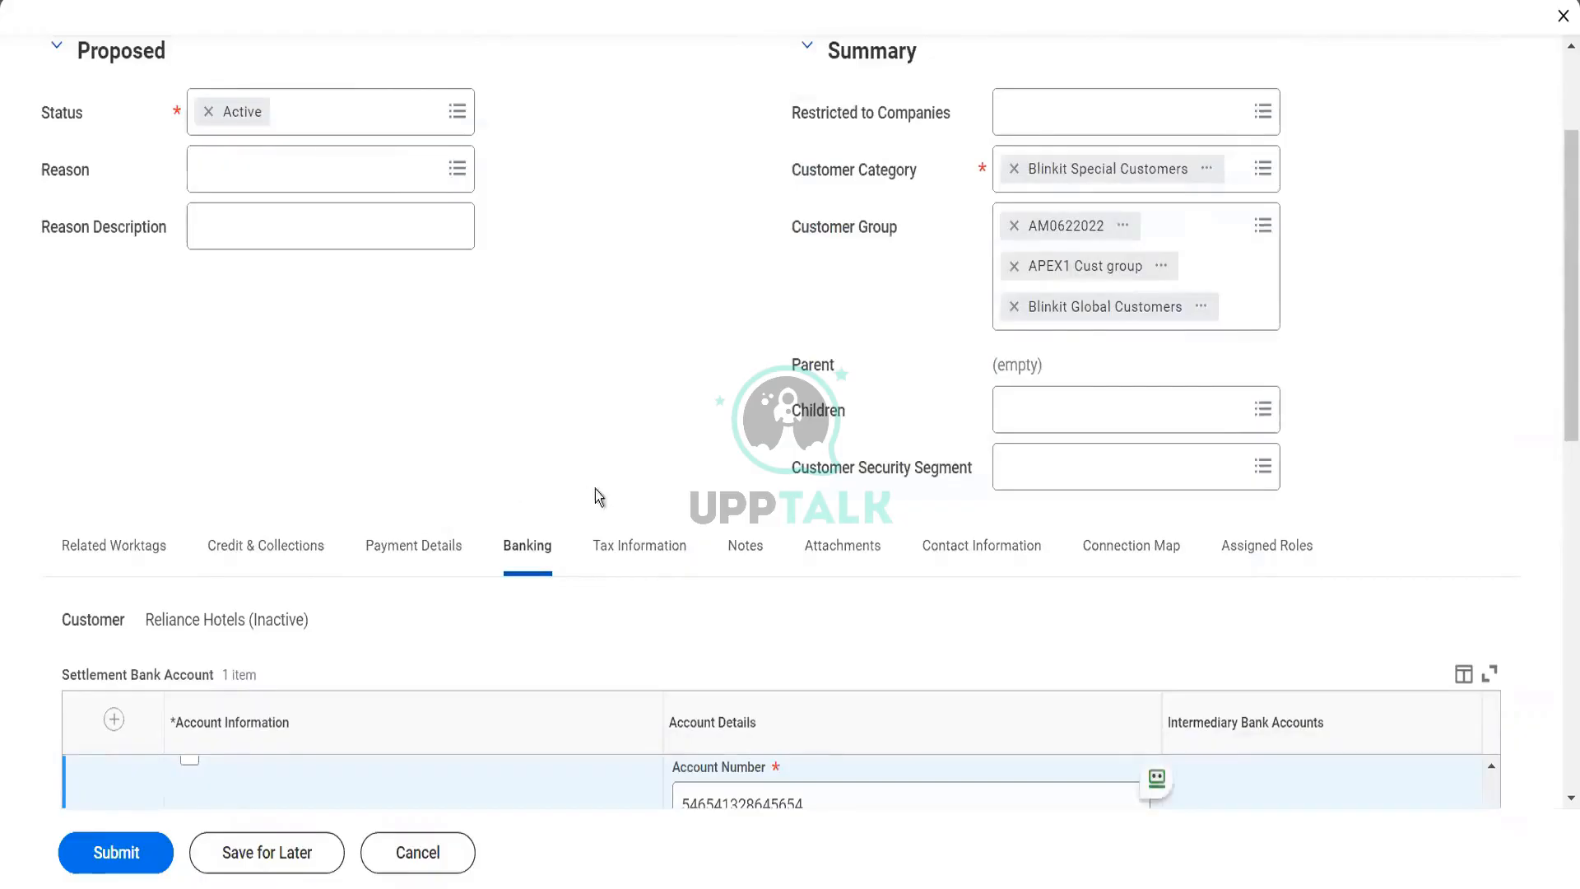
Set the customer's default tax code to Atlanta (4%) in the tax information
{"action": "left_click", "coordinate": [643, 541]}
{"action": "scroll", "coordinate": [640, 535], "scroll_direction": "down", "scroll_amount": 3}
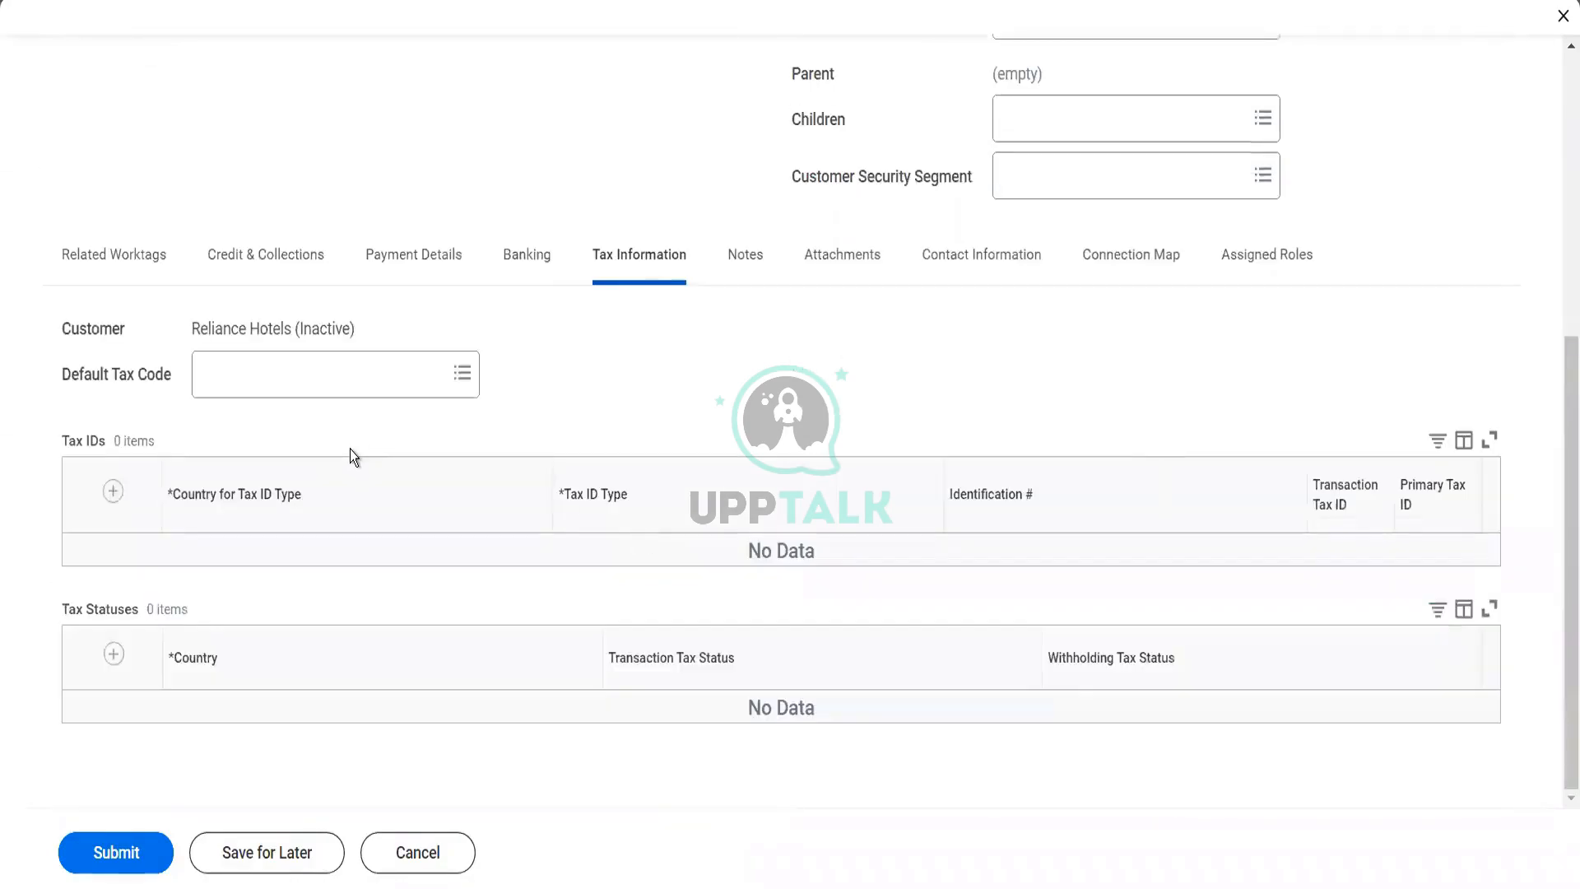
{"action": "left_click", "coordinate": [301, 398]}
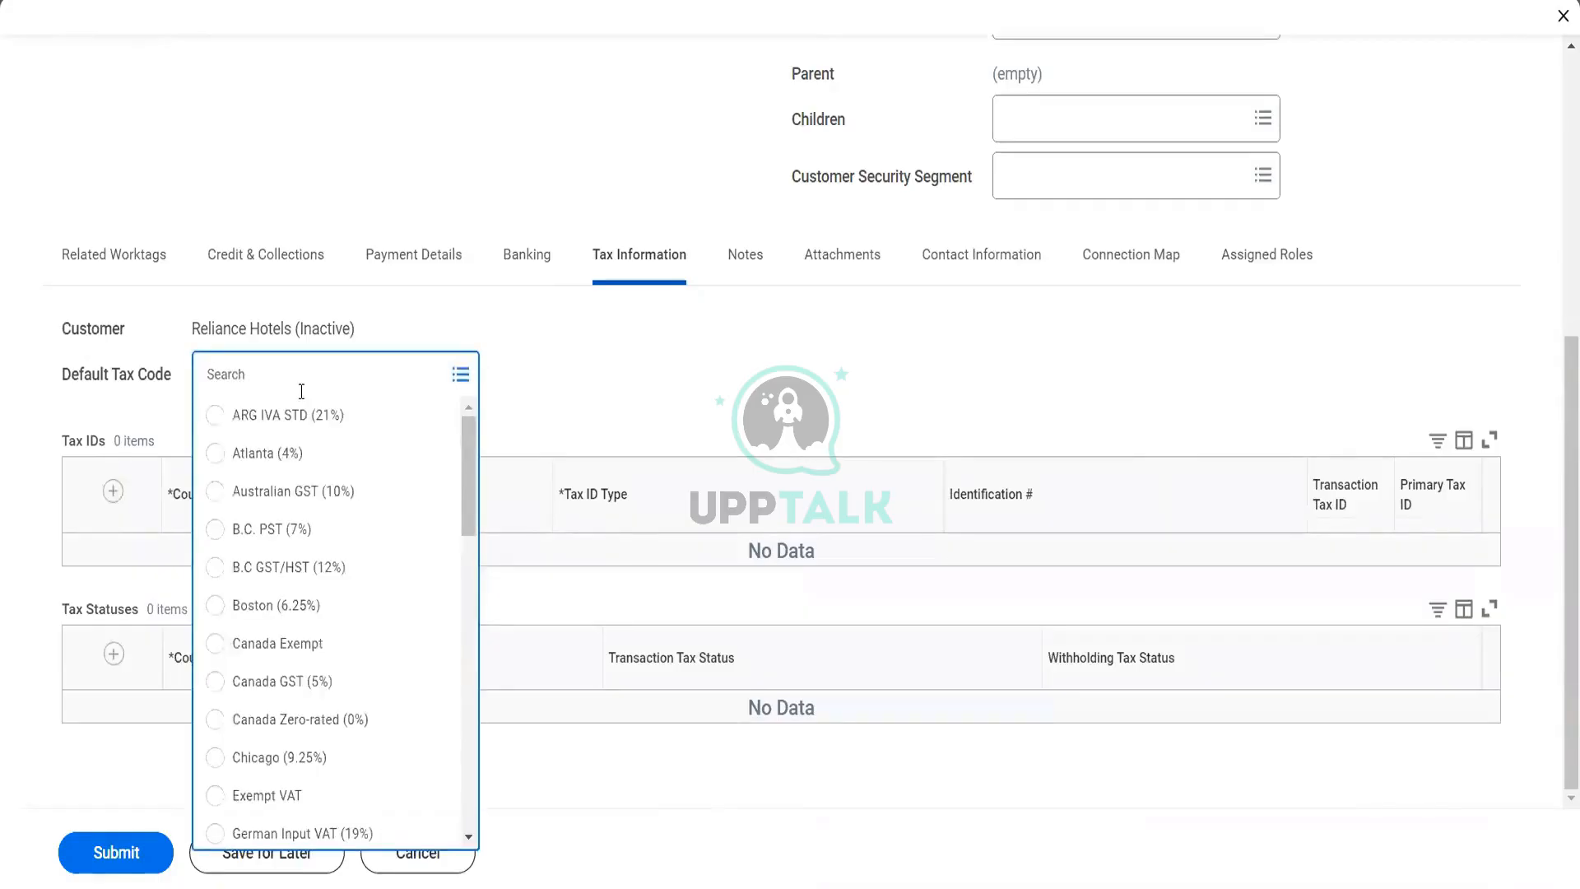
{"action": "left_click", "coordinate": [321, 446]}
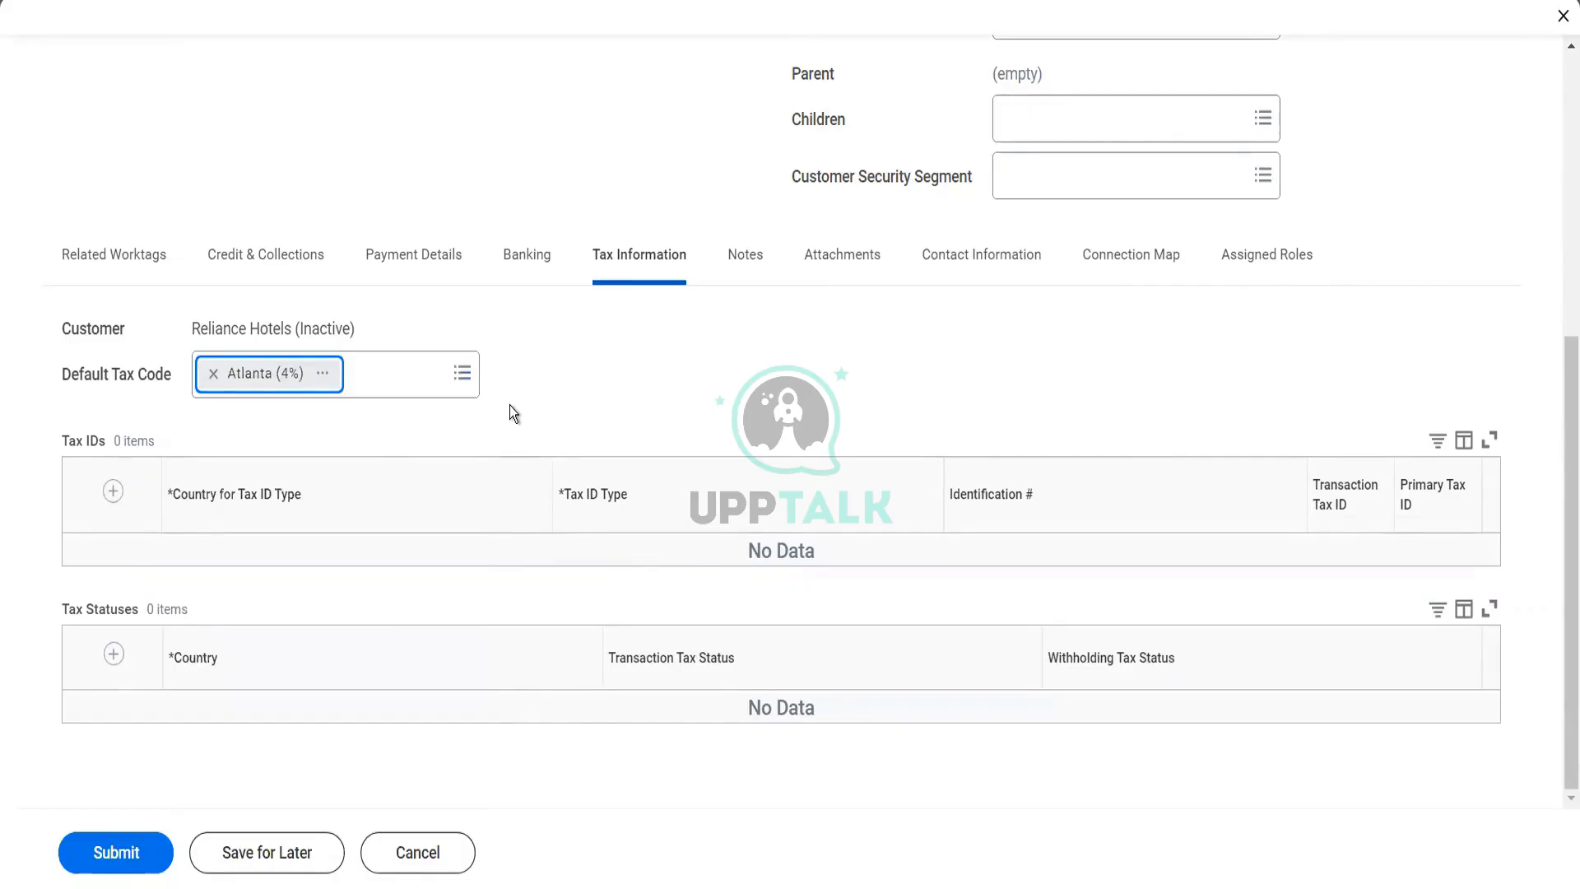
Add a tax ID entry for United States of America with the type Employer ID Number
{"action": "left_click", "coordinate": [112, 491]}
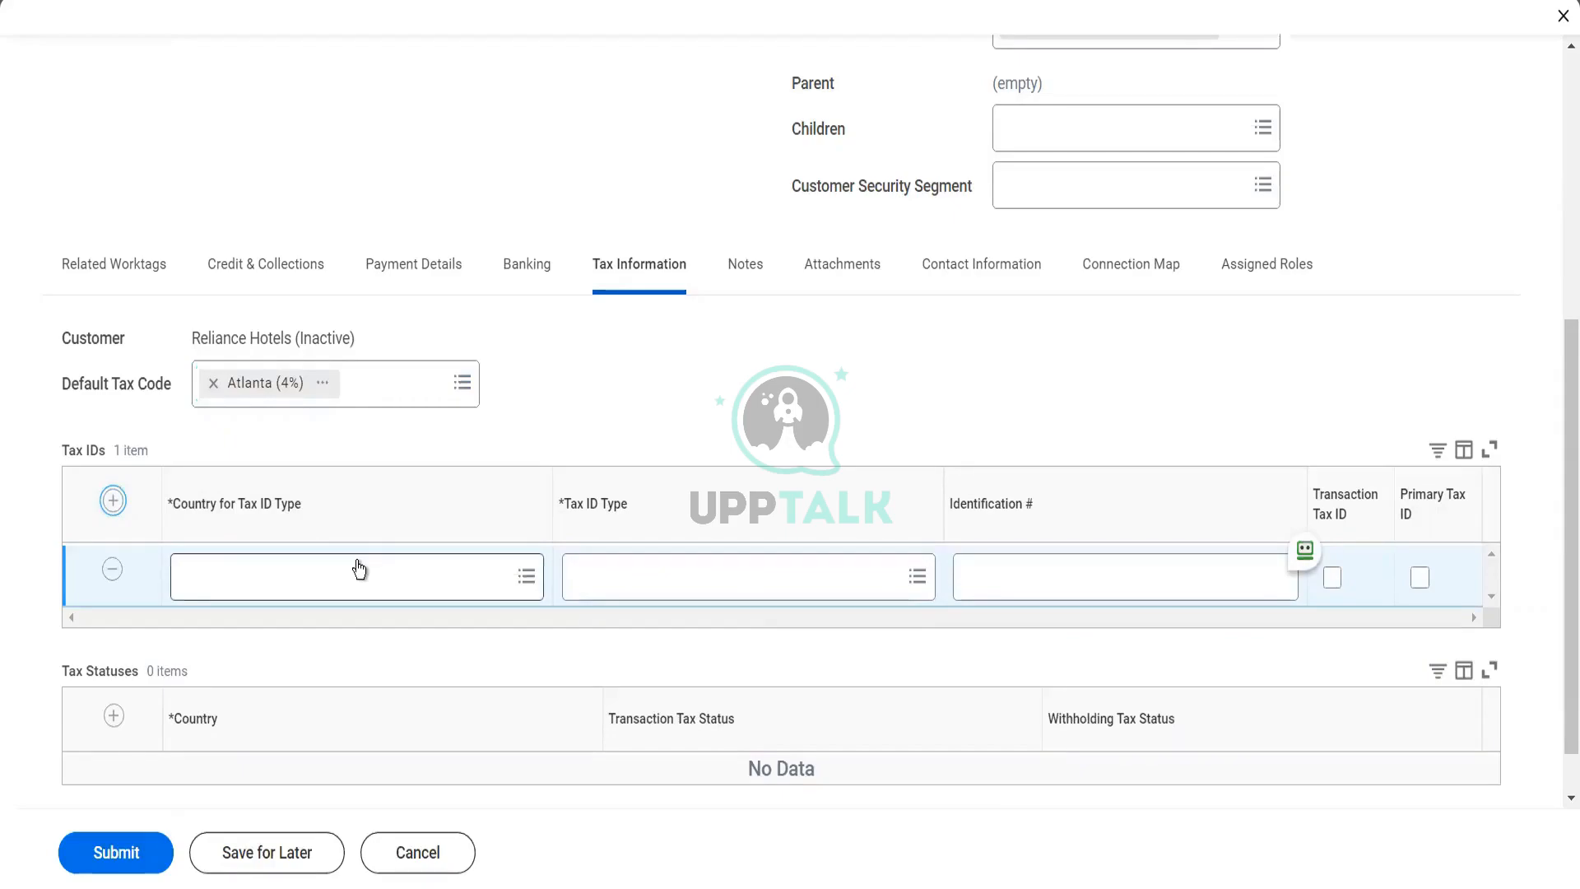
{"action": "left_click", "coordinate": [359, 567]}
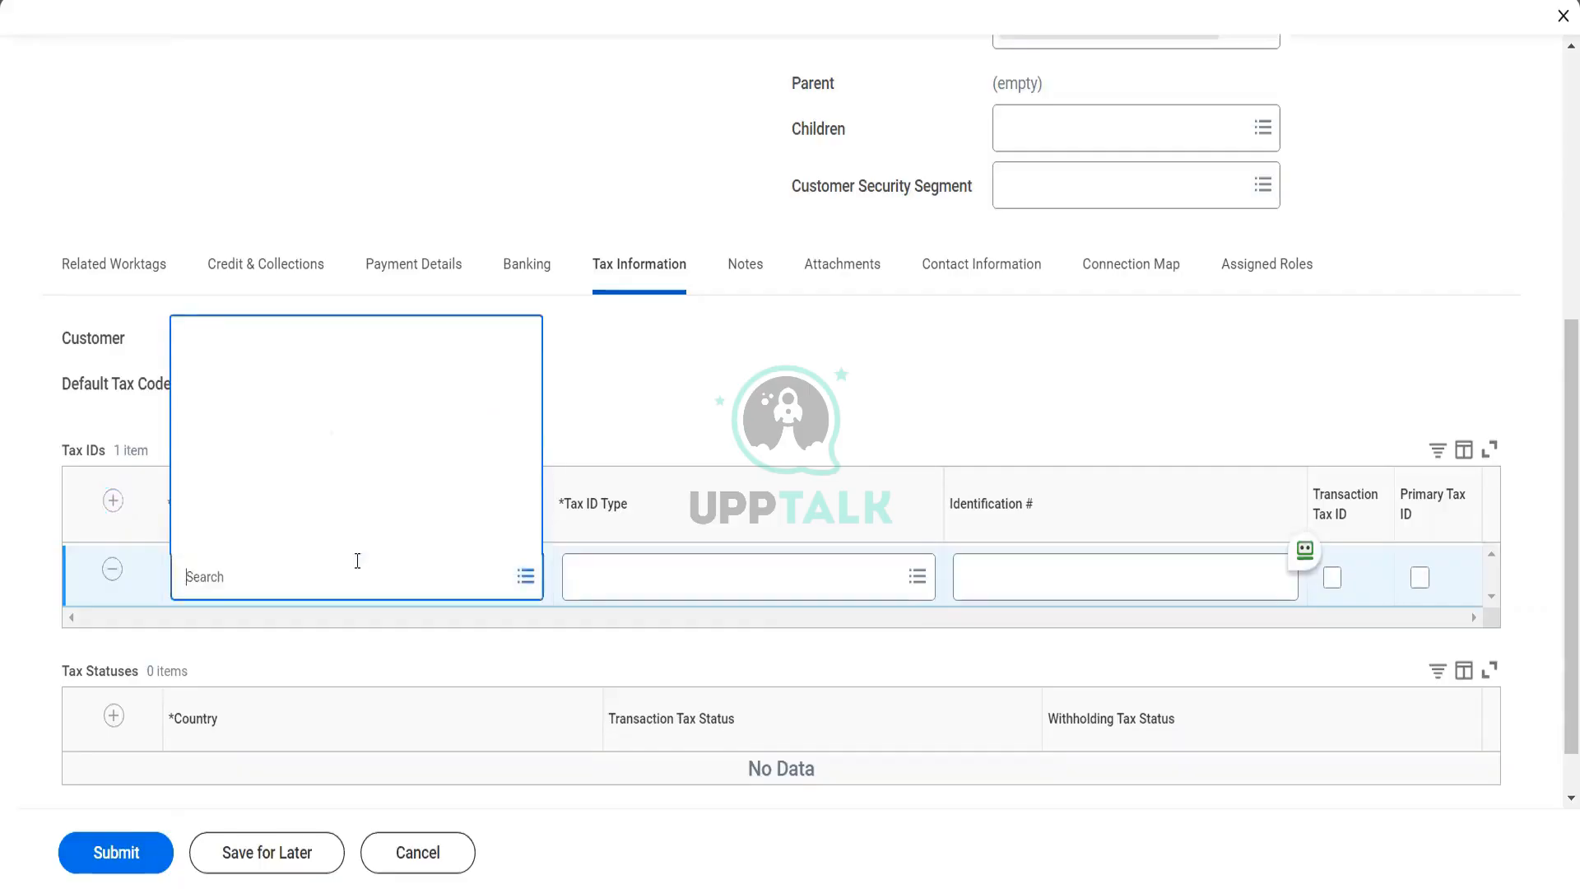
{"action": "type", "text": "USA"}
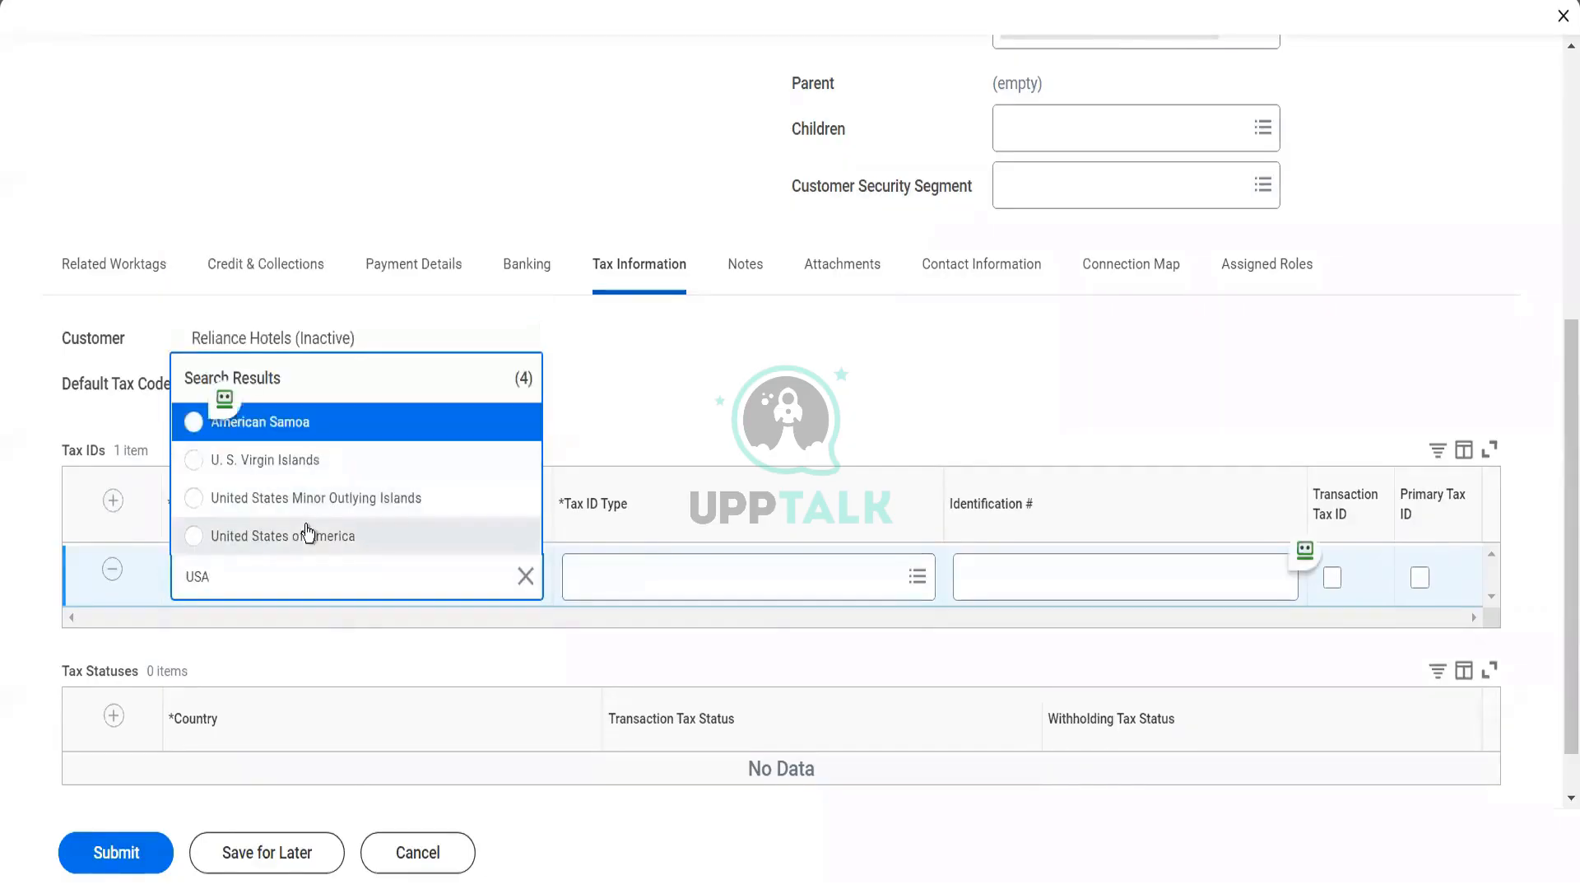
{"action": "left_click", "coordinate": [307, 535]}
{"action": "left_click", "coordinate": [642, 579]}
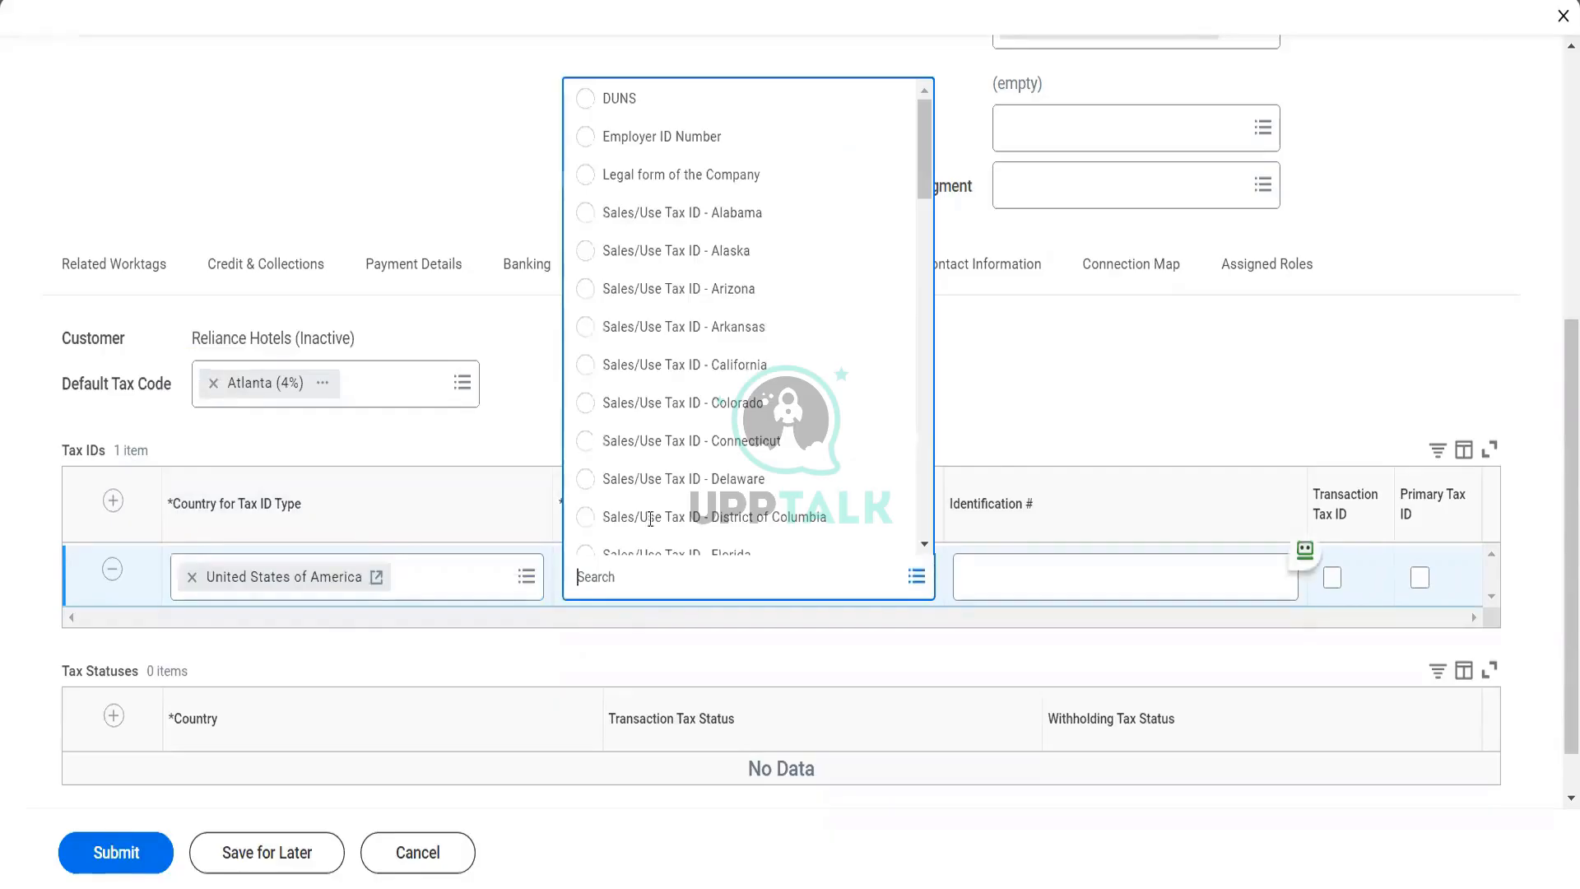
{"action": "left_click", "coordinate": [584, 140]}
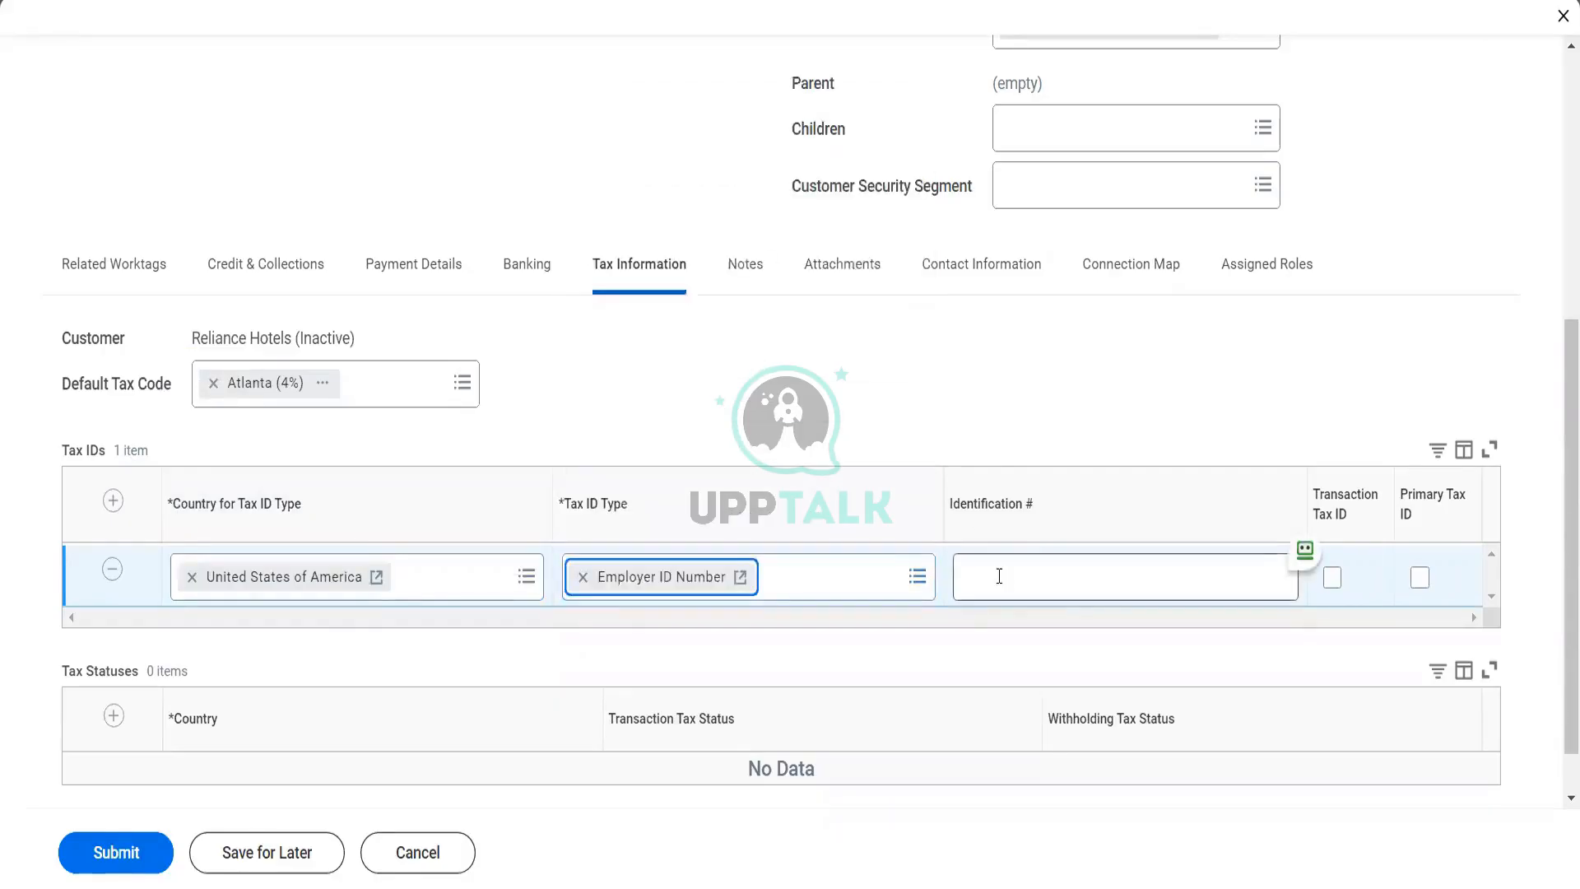
Enter the customer's tax identification number and mark it as the transaction and primary tax ID
{"action": "left_click", "coordinate": [999, 576]}
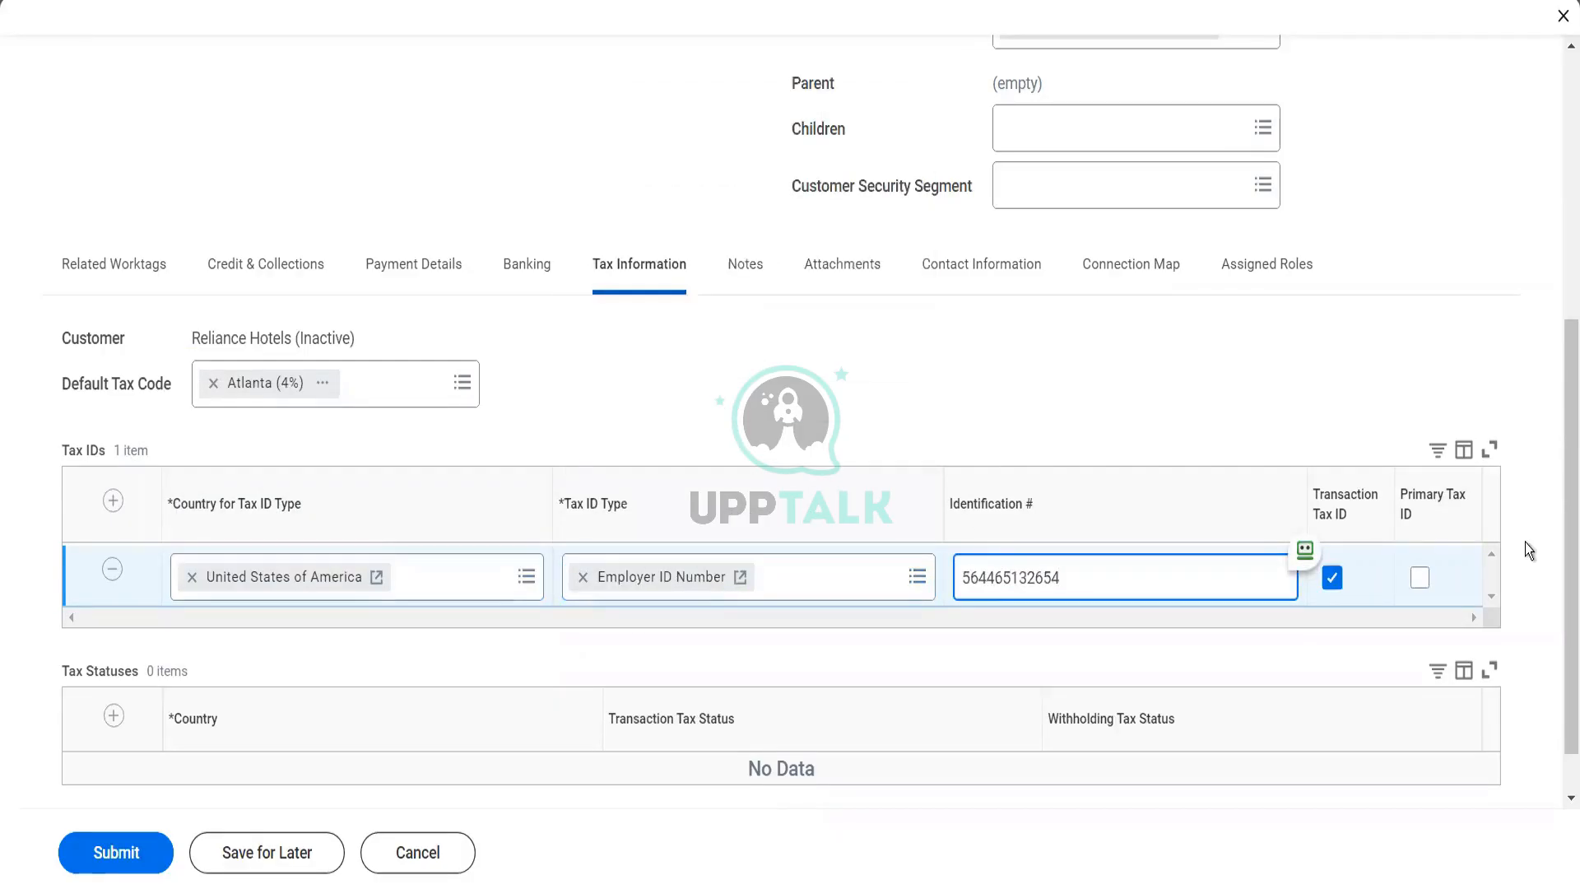
{"action": "left_click", "coordinate": [1421, 577]}
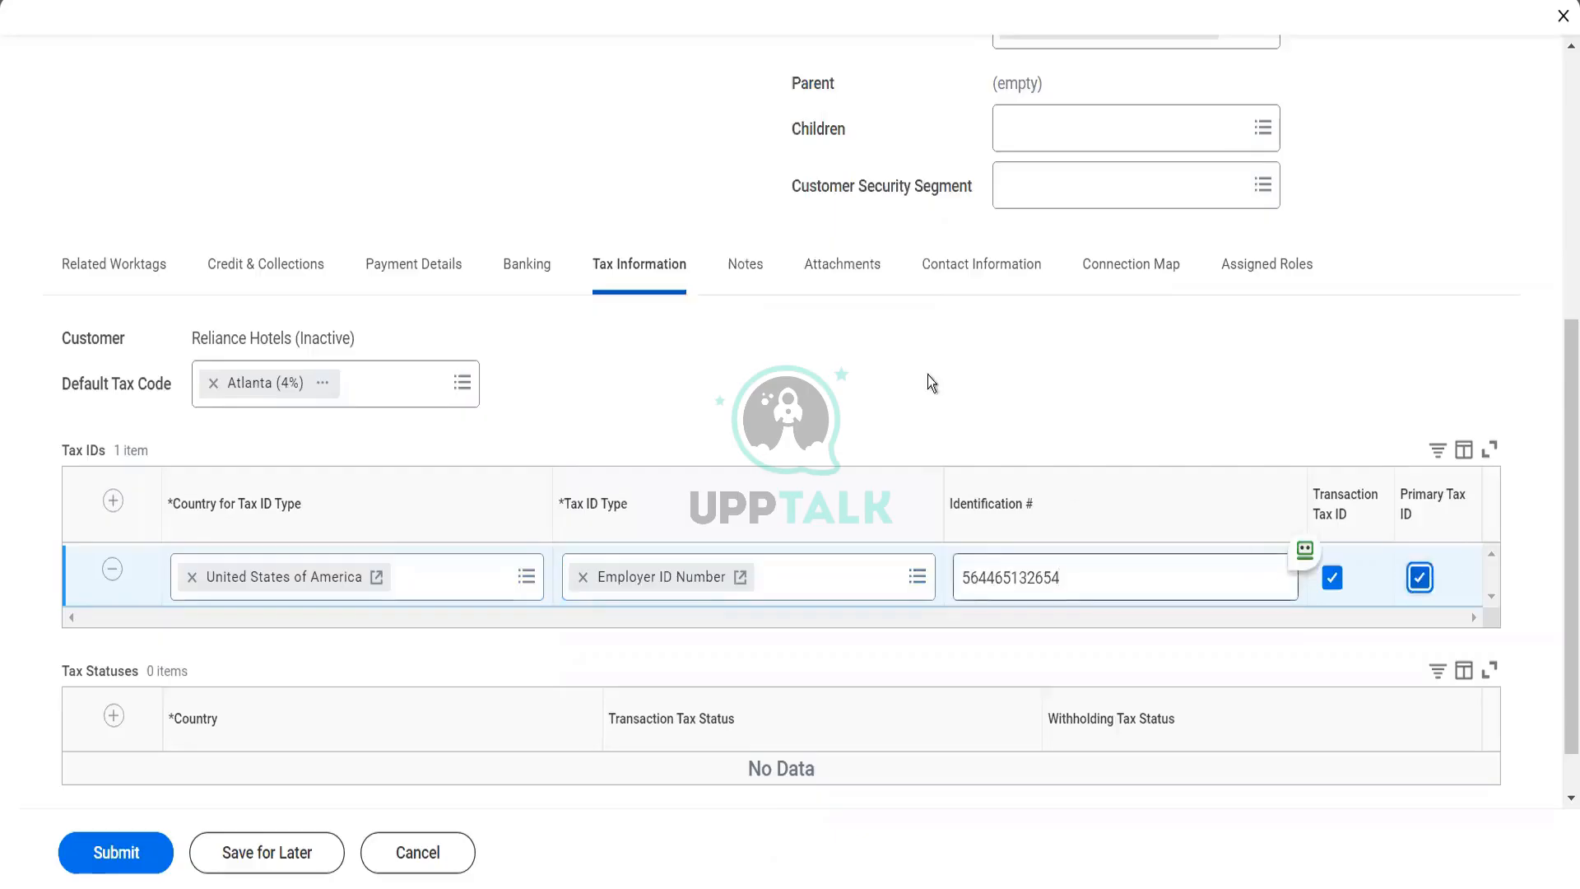
Add a customer note reading "This is our loyal customer. Next meeting with them is on 3rd Jan"
{"action": "left_click", "coordinate": [741, 264]}
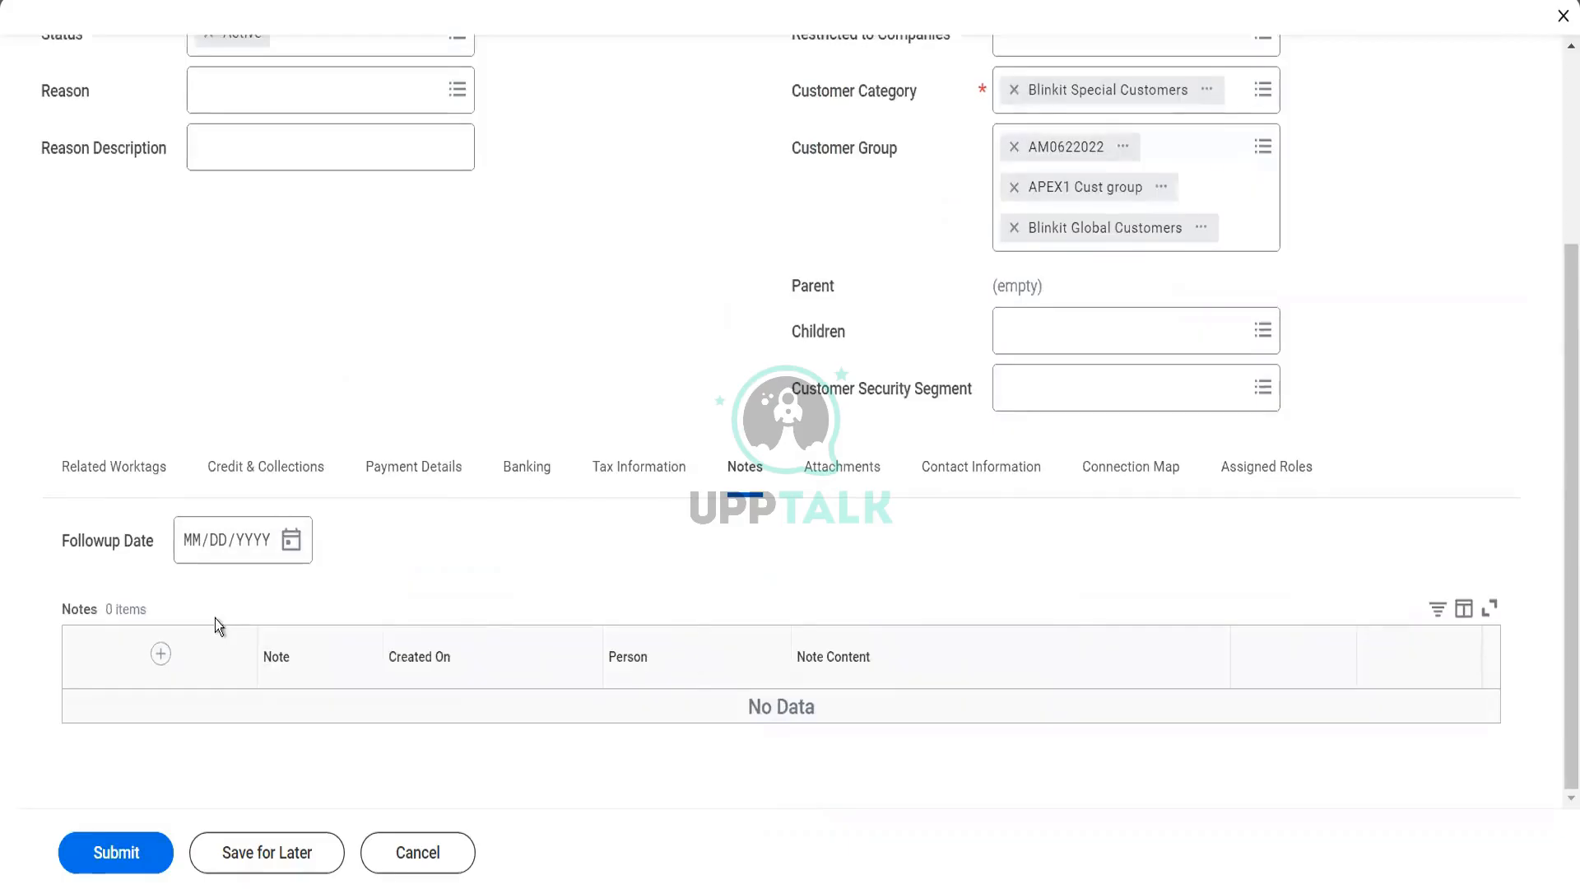
{"action": "left_click", "coordinate": [161, 654]}
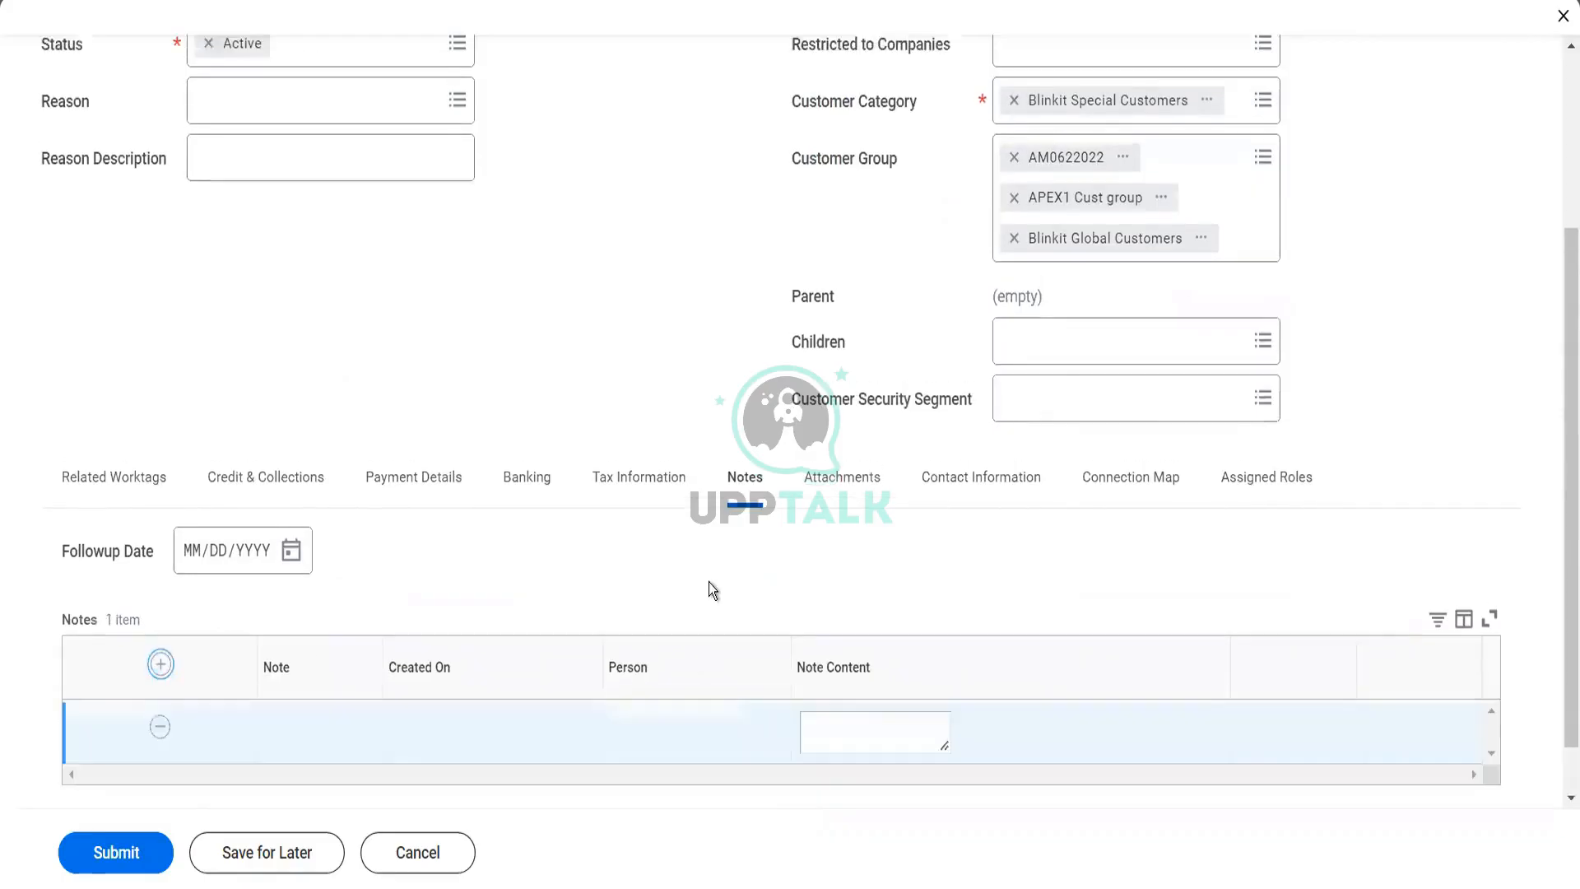
{"action": "left_click", "coordinate": [836, 678]}
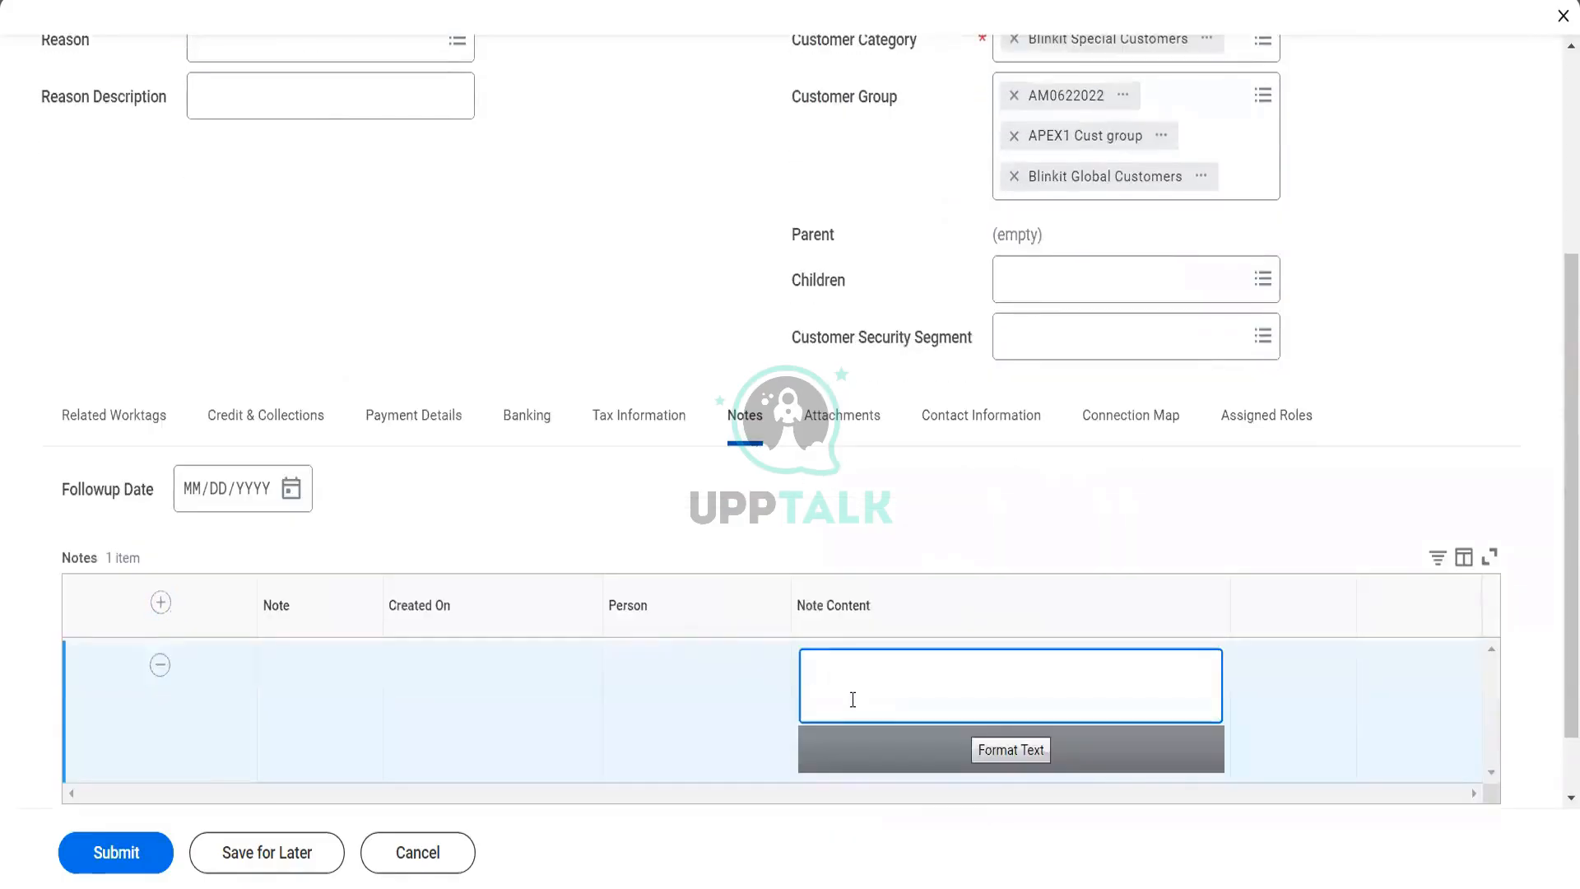
{"action": "type", "text": "This is our loyal customer. Next me"}
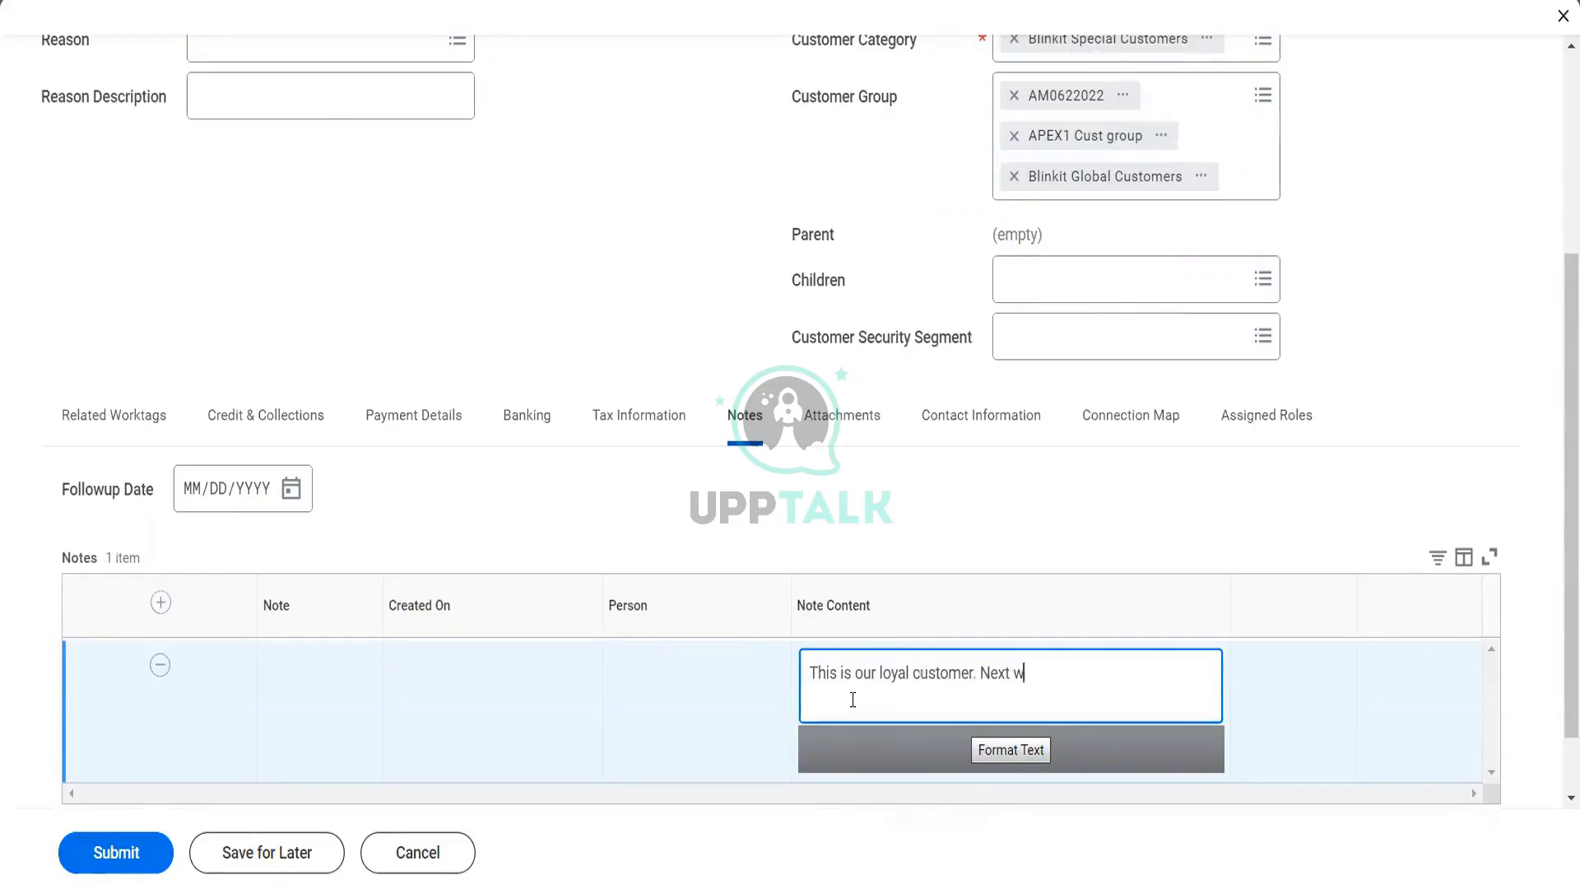
{"action": "type", "text": "eting with them is "}
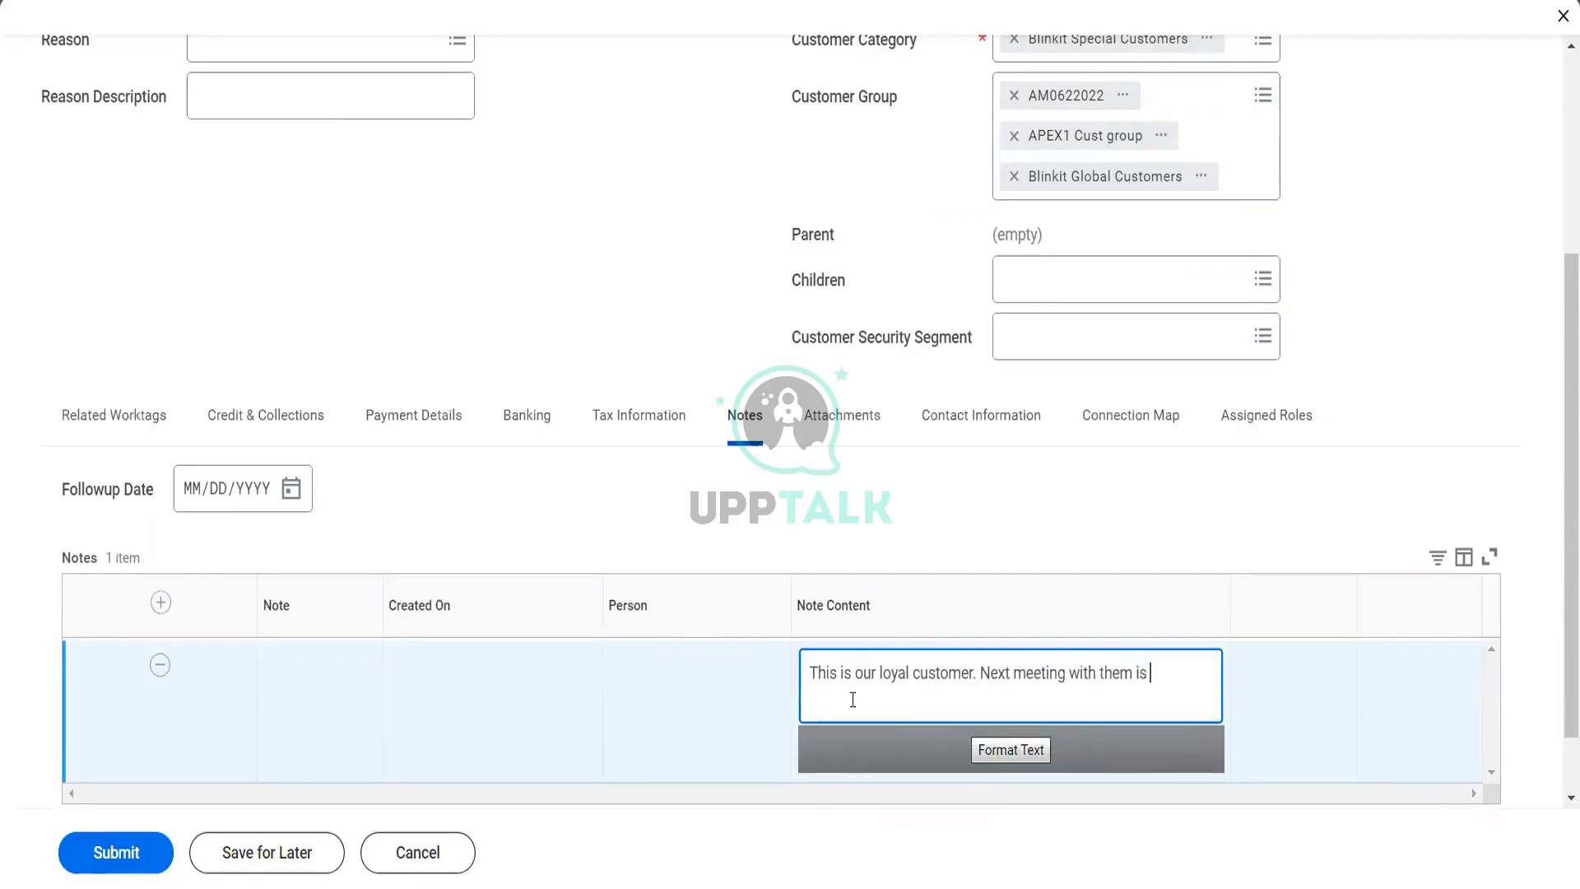
{"action": "type", "text": "on 3rd Jan"}
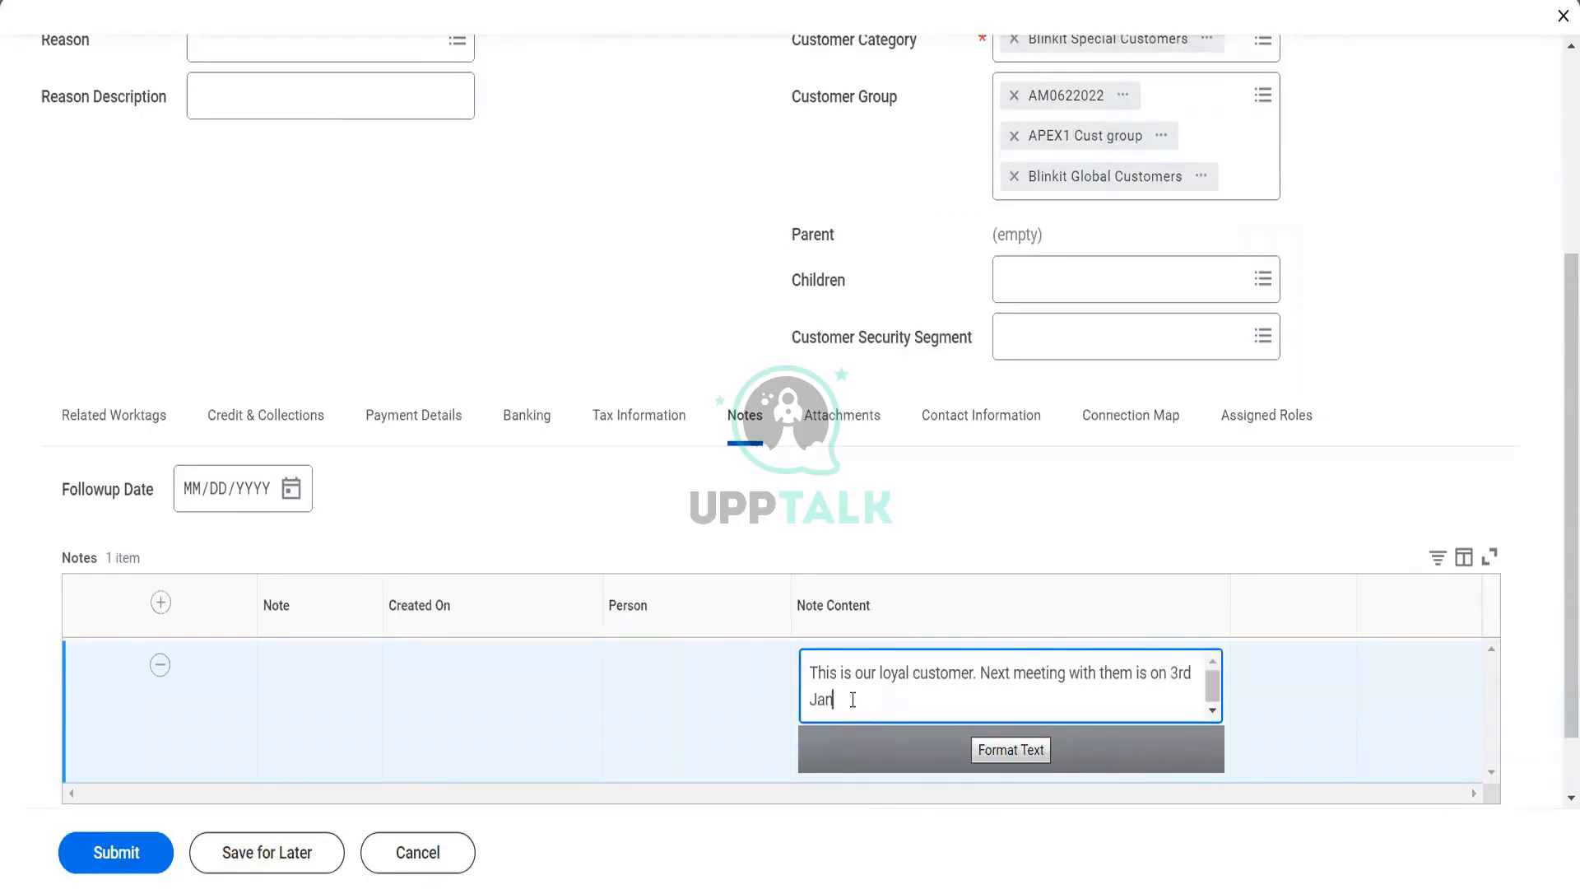
Set the notes' follow-up date to 12/29/2022 and open the customer's attachments section
{"action": "left_click", "coordinate": [292, 489]}
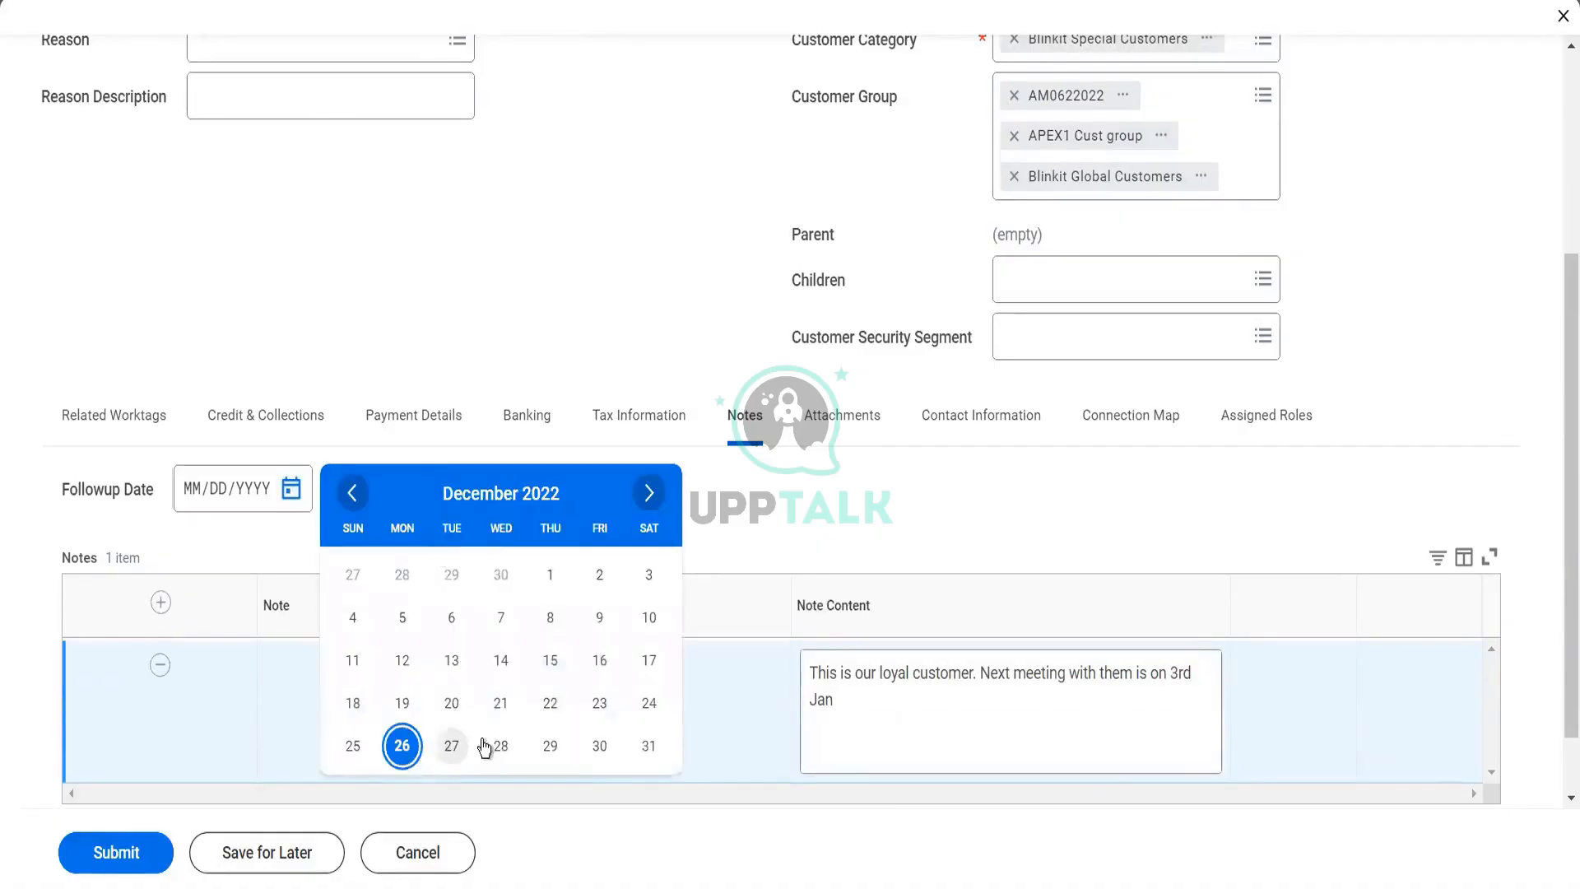
{"action": "left_click", "coordinate": [549, 746]}
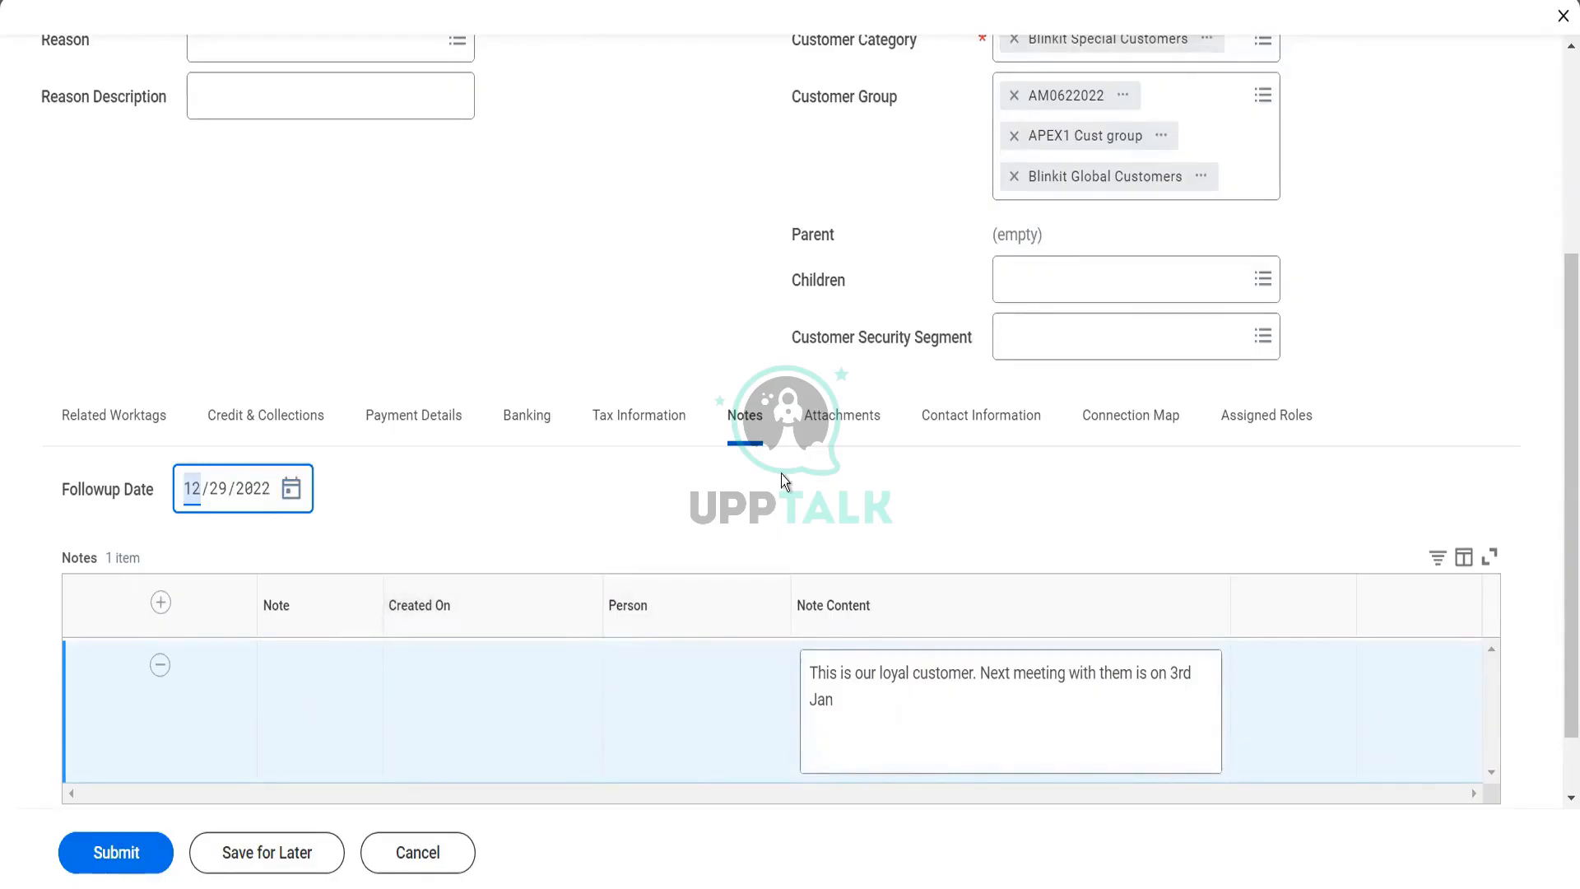
{"action": "left_click", "coordinate": [851, 439]}
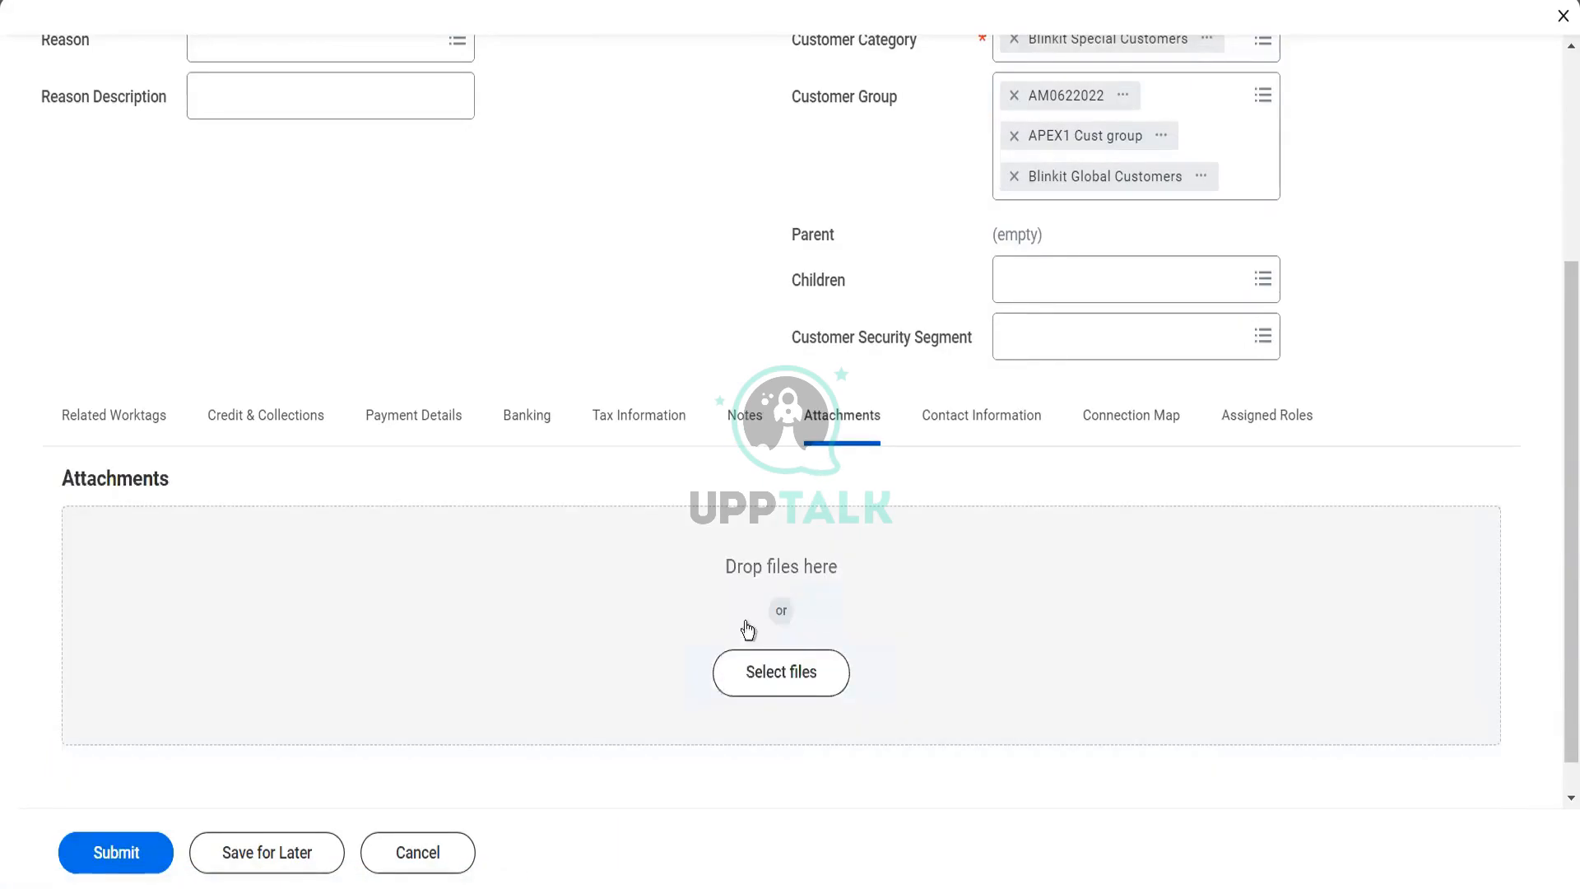
Add a business address to the customer's contact information and fill in both street address lines
{"action": "left_click", "coordinate": [990, 432]}
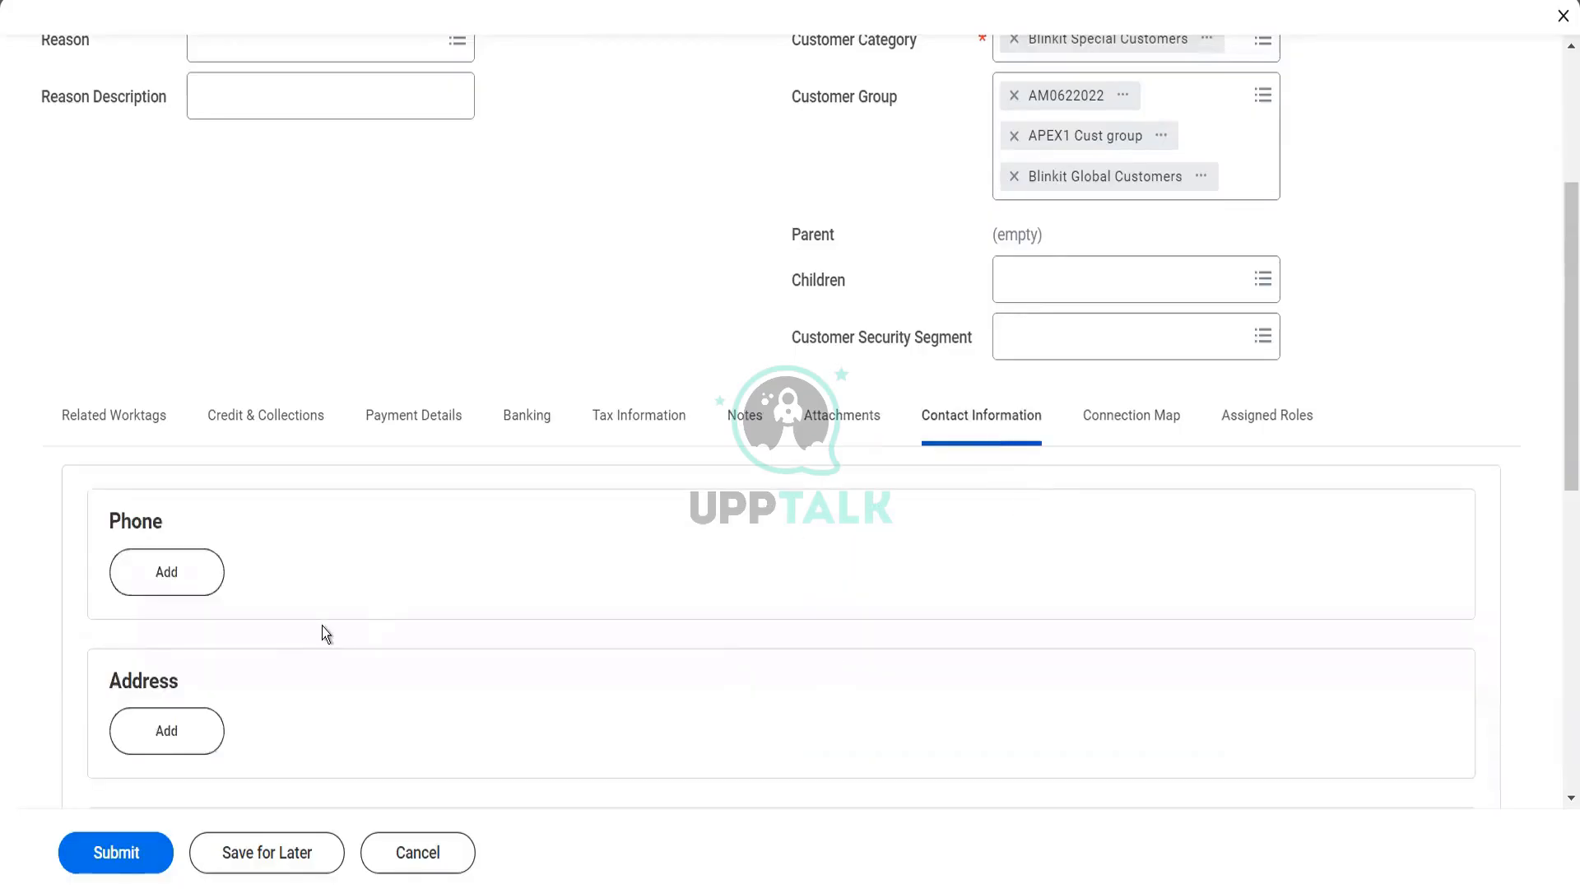
{"action": "scroll", "coordinate": [323, 625], "scroll_direction": "down", "scroll_amount": 2}
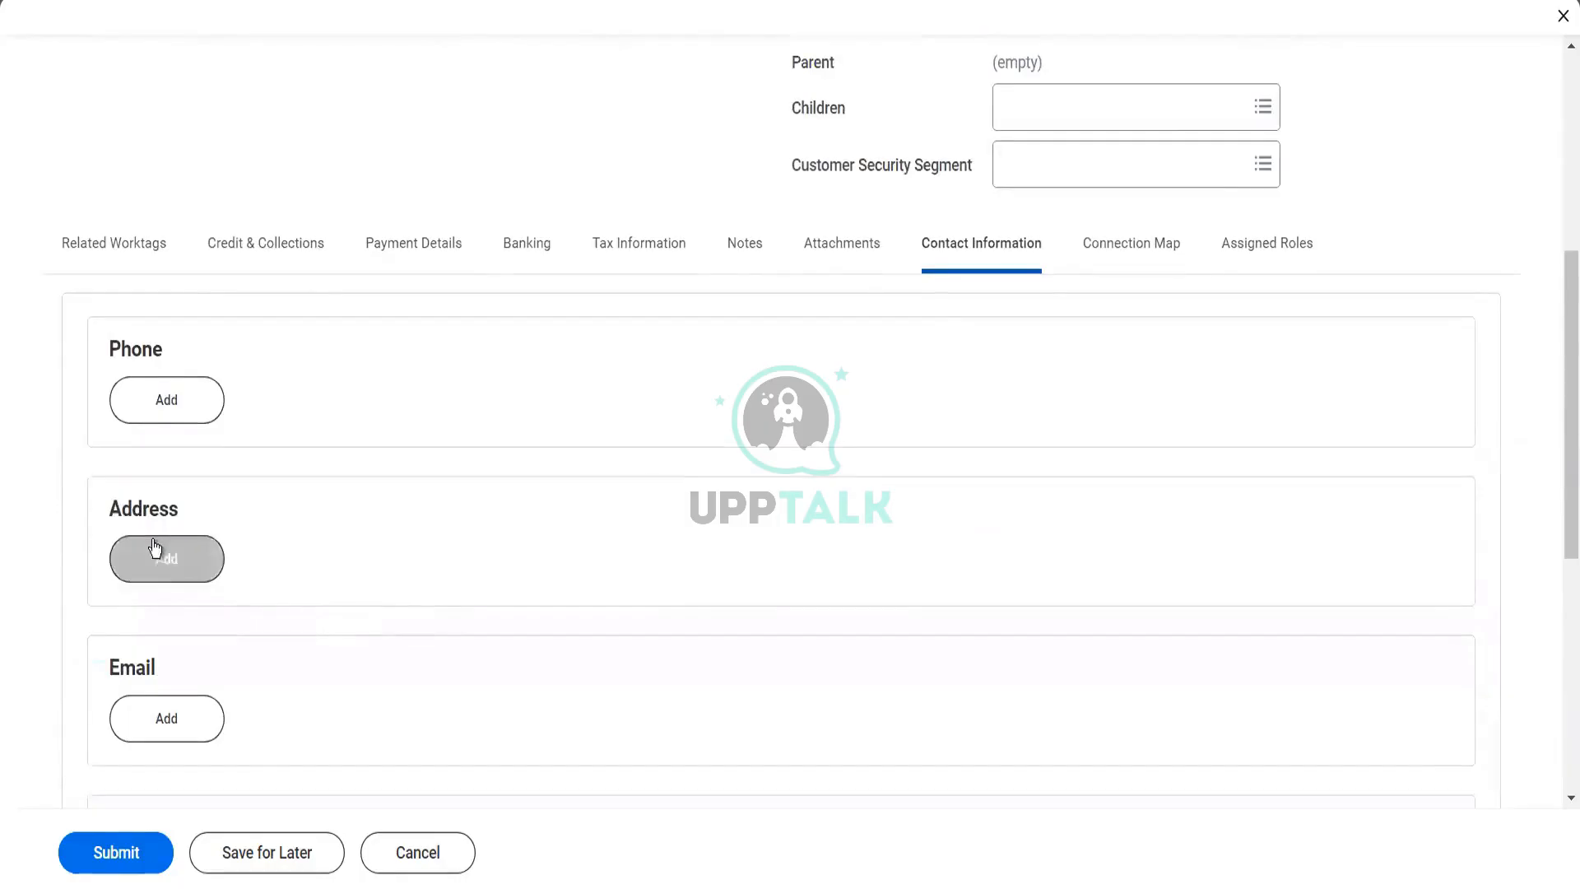
{"action": "left_click", "coordinate": [154, 545]}
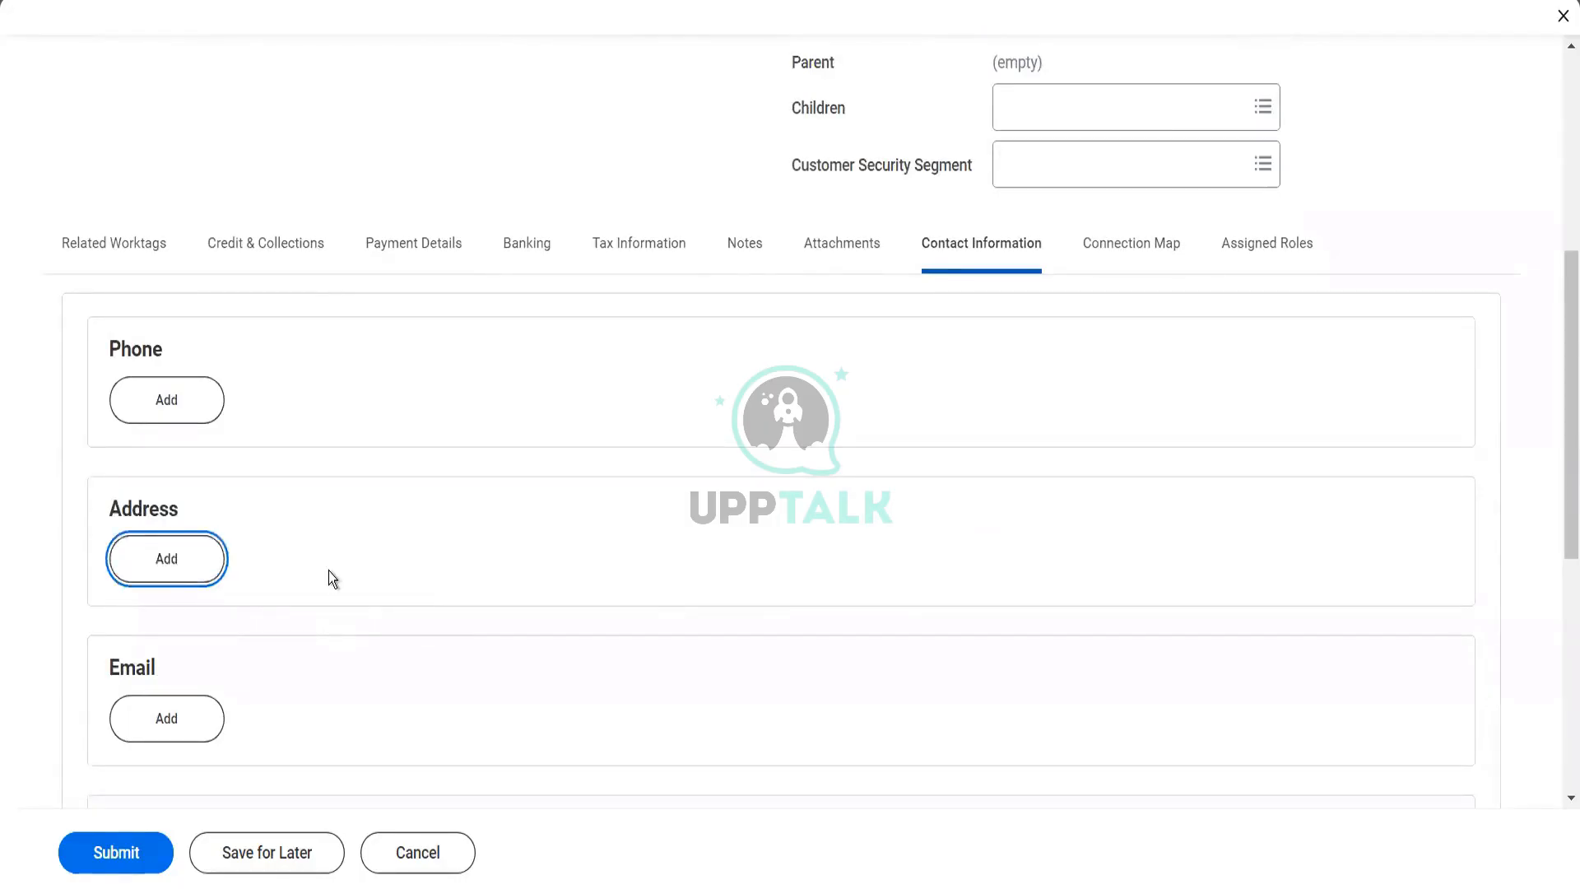
{"action": "scroll", "coordinate": [283, 616], "scroll_direction": "down", "scroll_amount": 2}
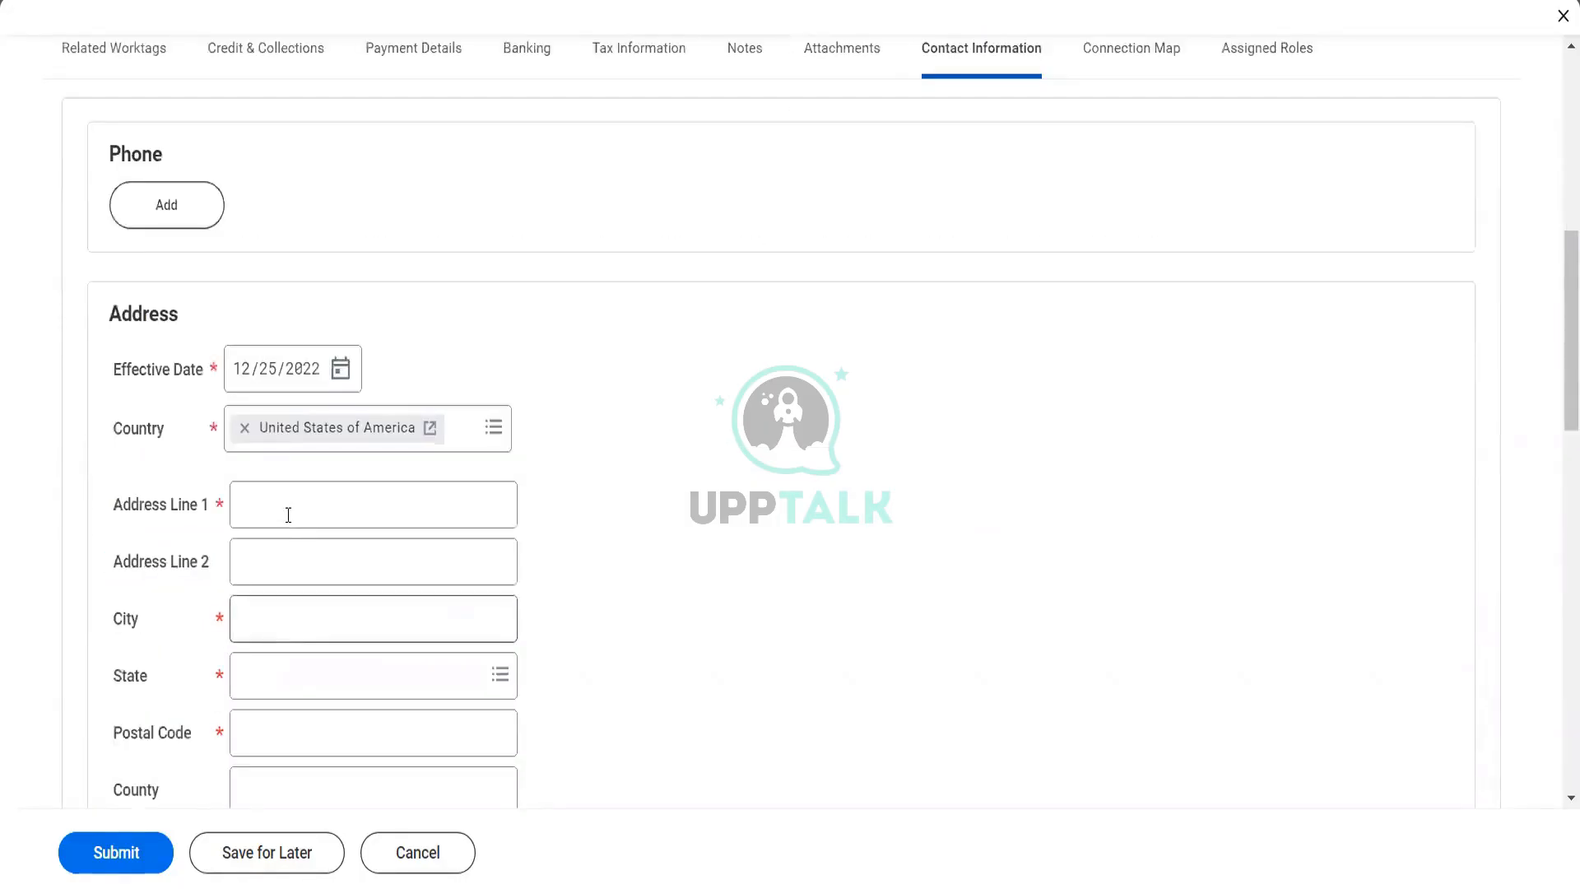
{"action": "left_click", "coordinate": [288, 515]}
{"action": "type", "text": "15th"}
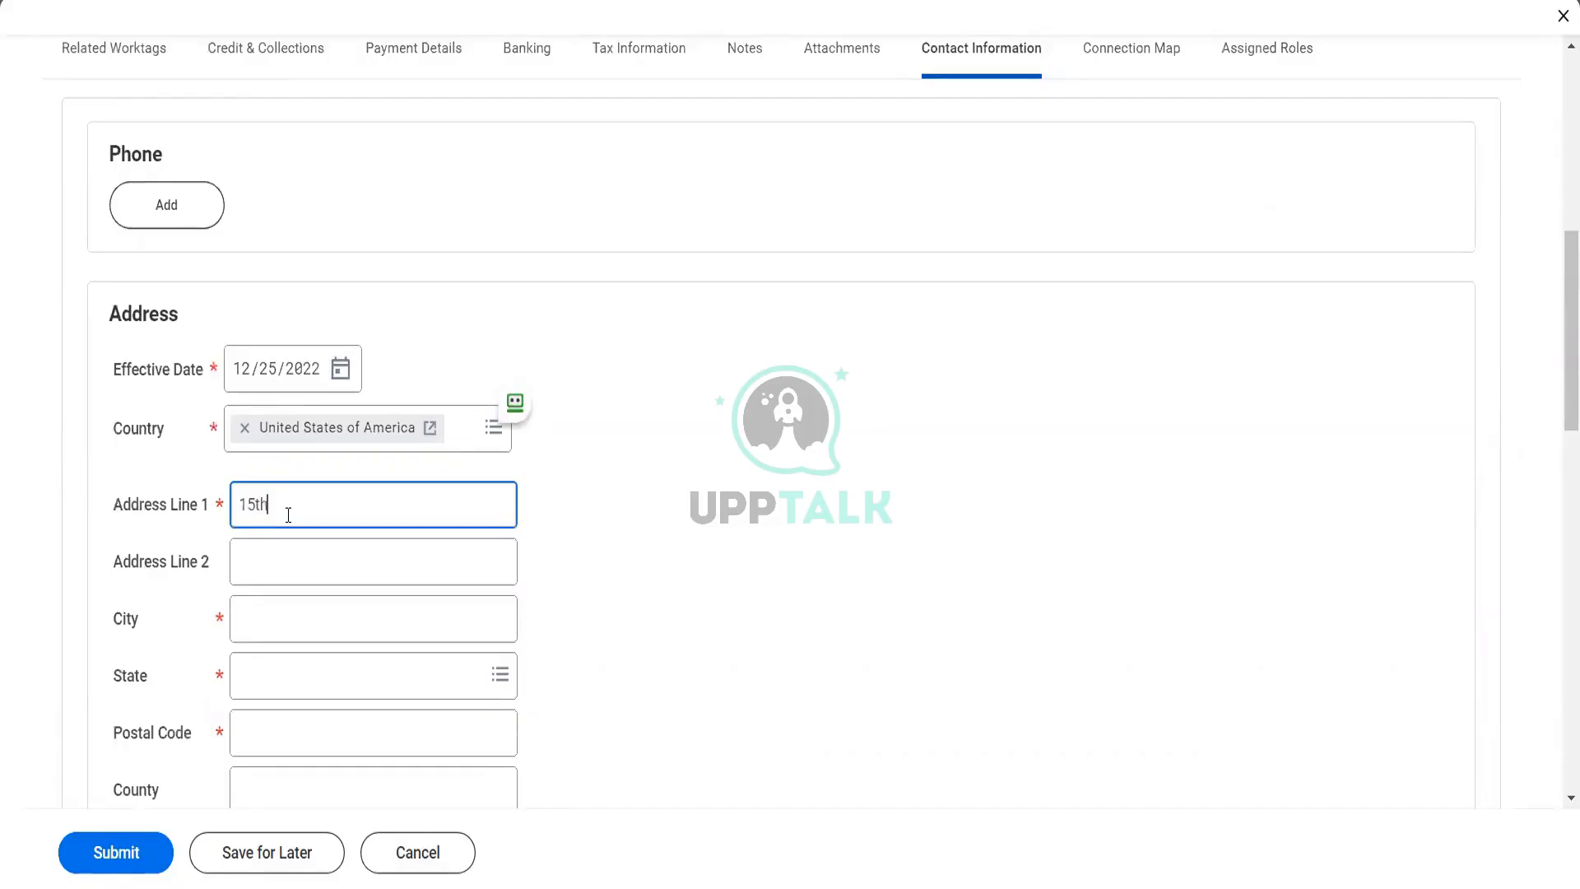
{"action": "type", "text": " cros"}
{"action": "key", "text": "BackSpace"}
{"action": "key", "text": "BackSpace"}
{"action": "key", "text": "BackSpace"}
{"action": "type", "text": "ross"}
{"action": "key", "text": "Tab"}
{"action": "type", "text": "10th a"}
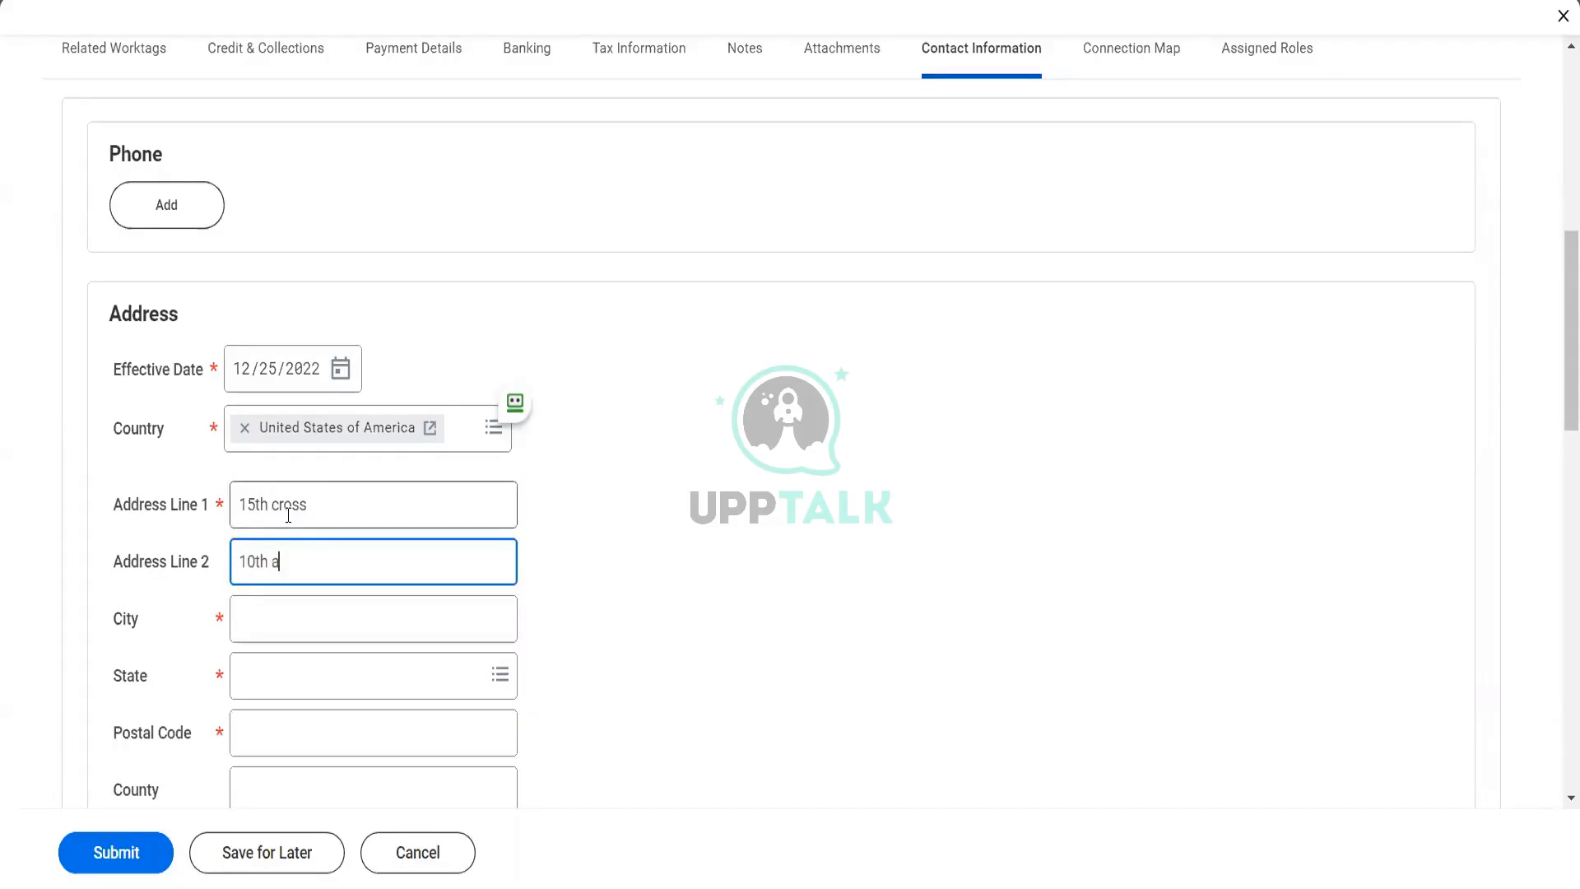
{"action": "type", "text": "venue"}
{"action": "key", "text": "Tab"}
Enter the city, state and postal code of the customer's business address
{"action": "type", "text": "N"}
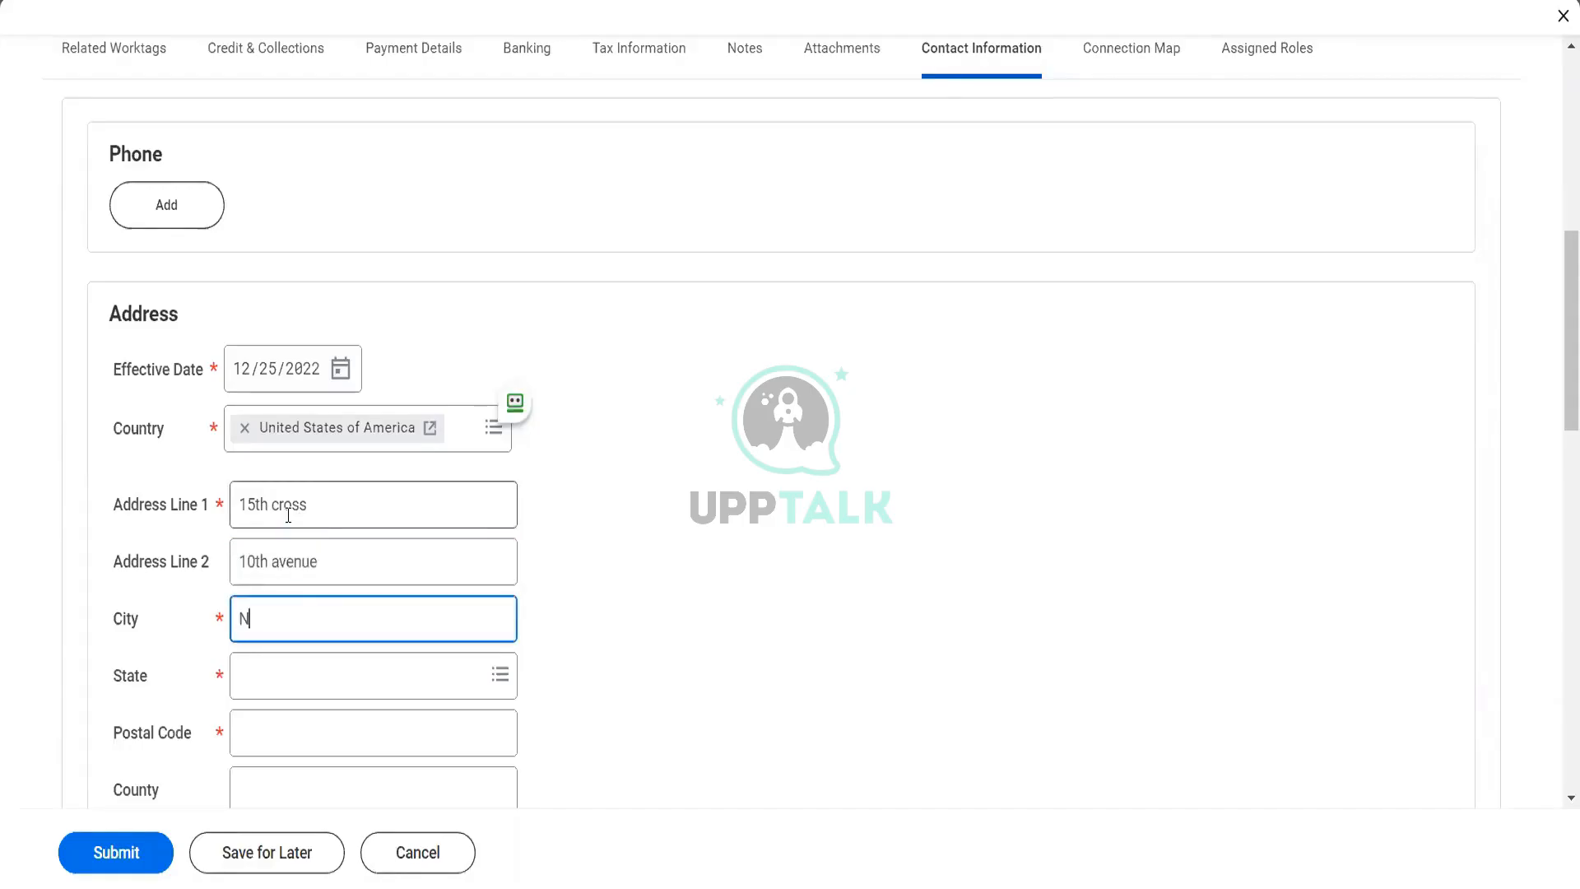
{"action": "type", "text": "YK"}
{"action": "key", "text": "Tab"}
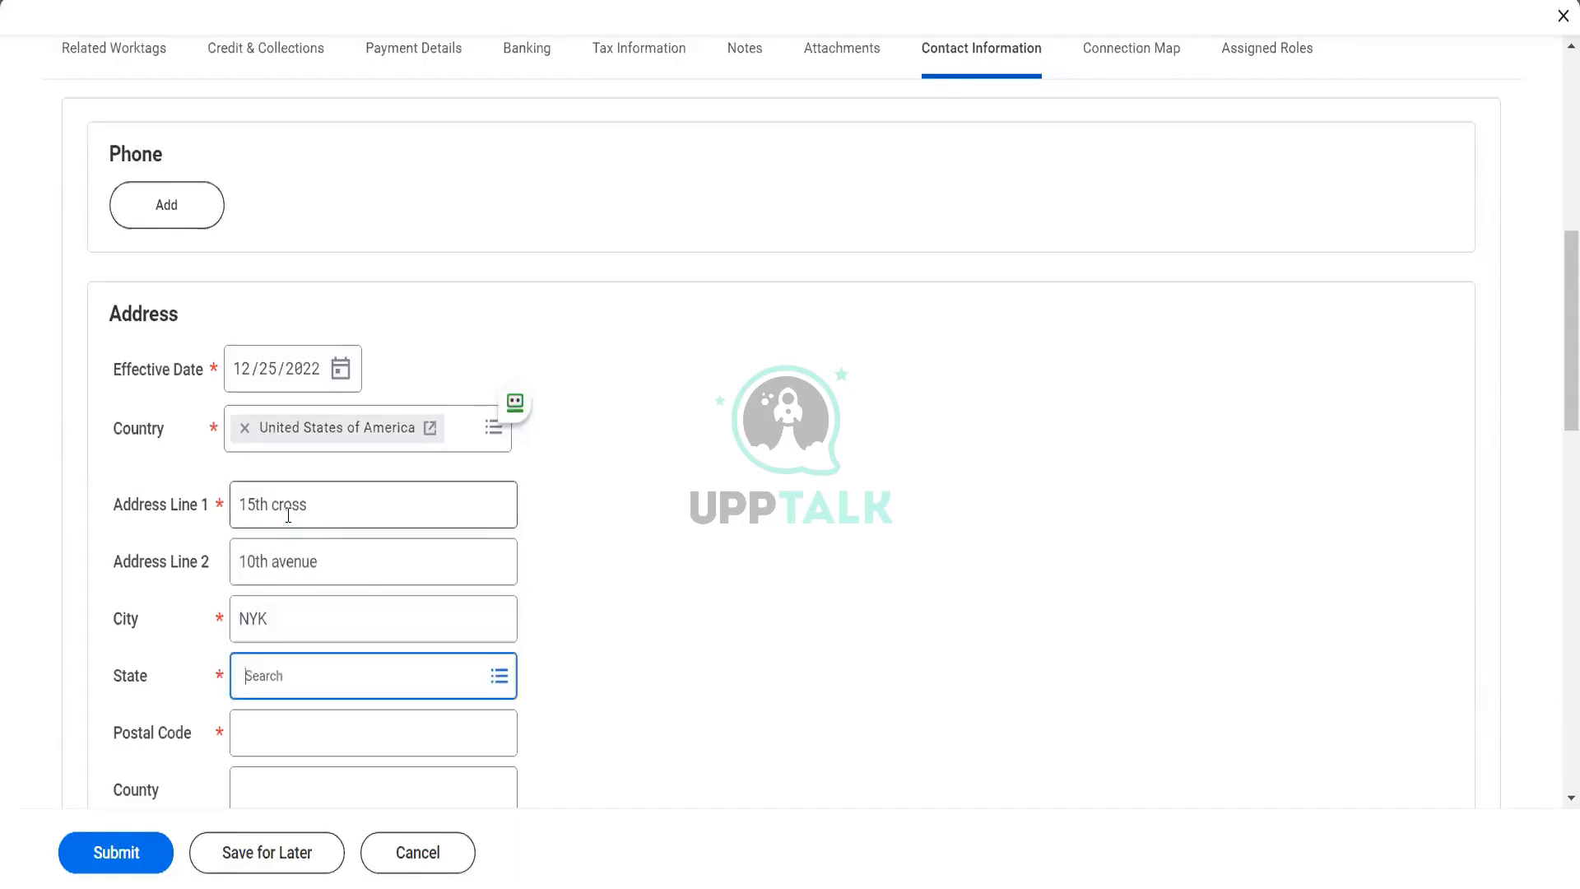
{"action": "type", "text": "NY"}
{"action": "key", "text": "Return"}
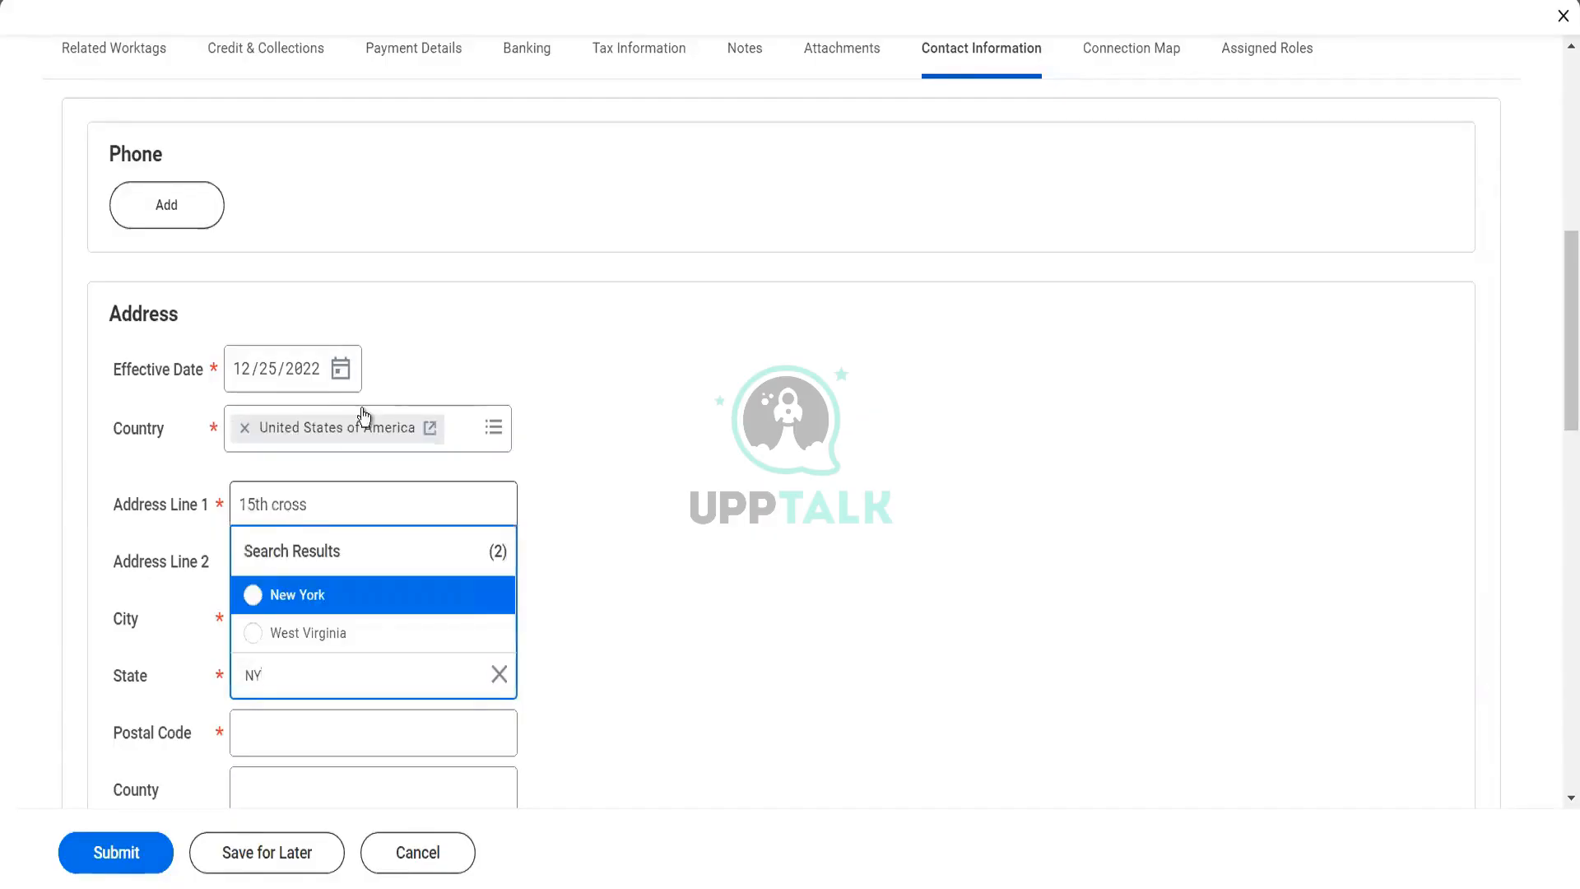
{"action": "left_click", "coordinate": [318, 591]}
{"action": "left_click", "coordinate": [285, 732]}
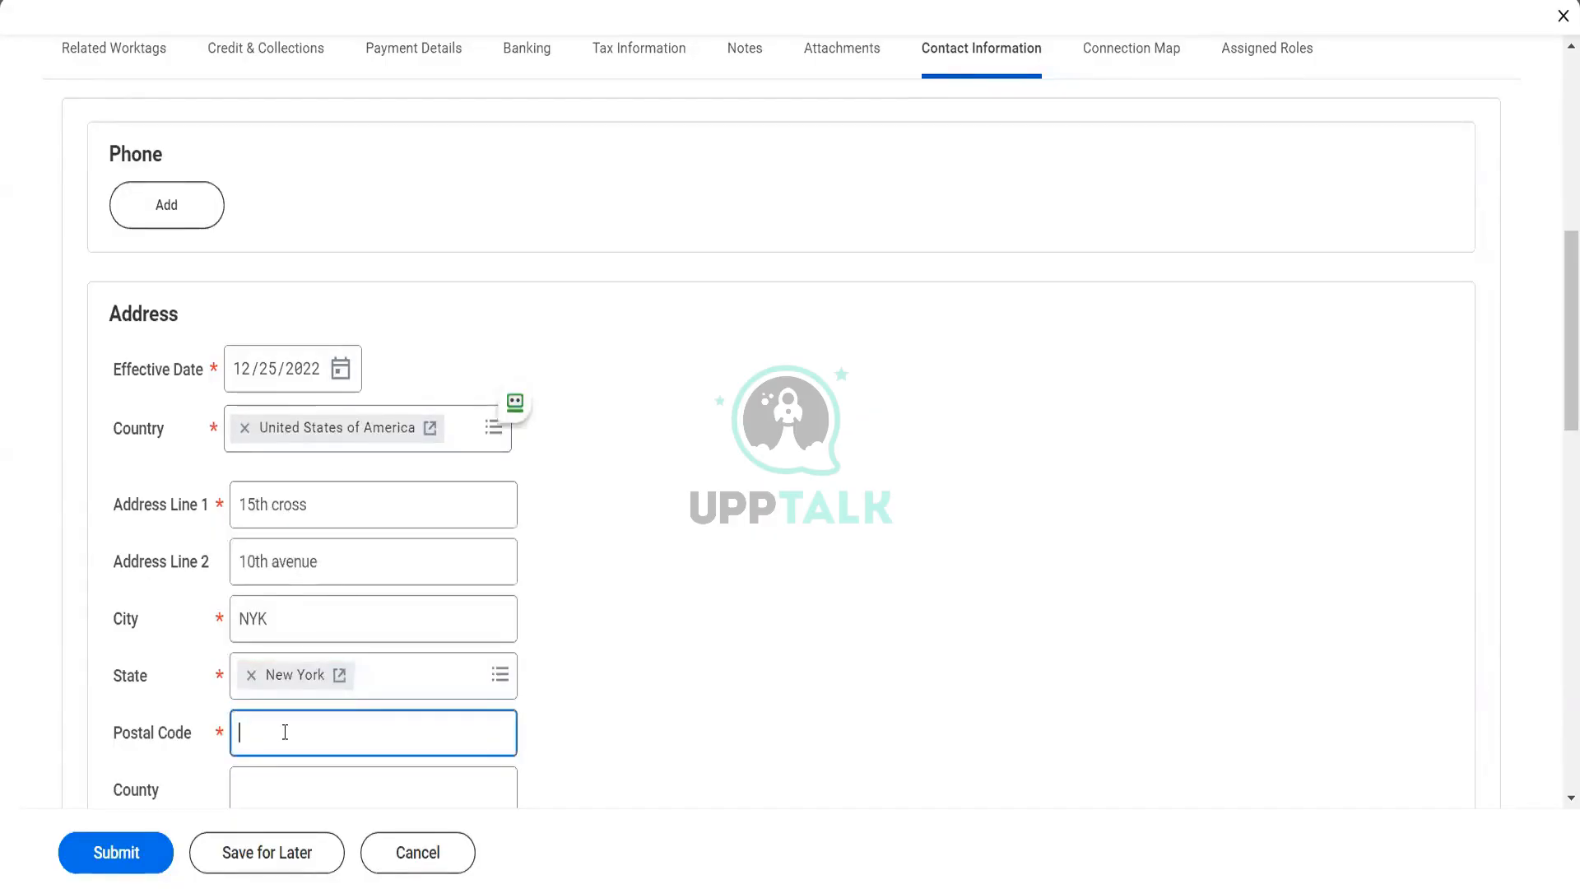
{"action": "type", "text": "10041"}
{"action": "key", "text": "Tab"}
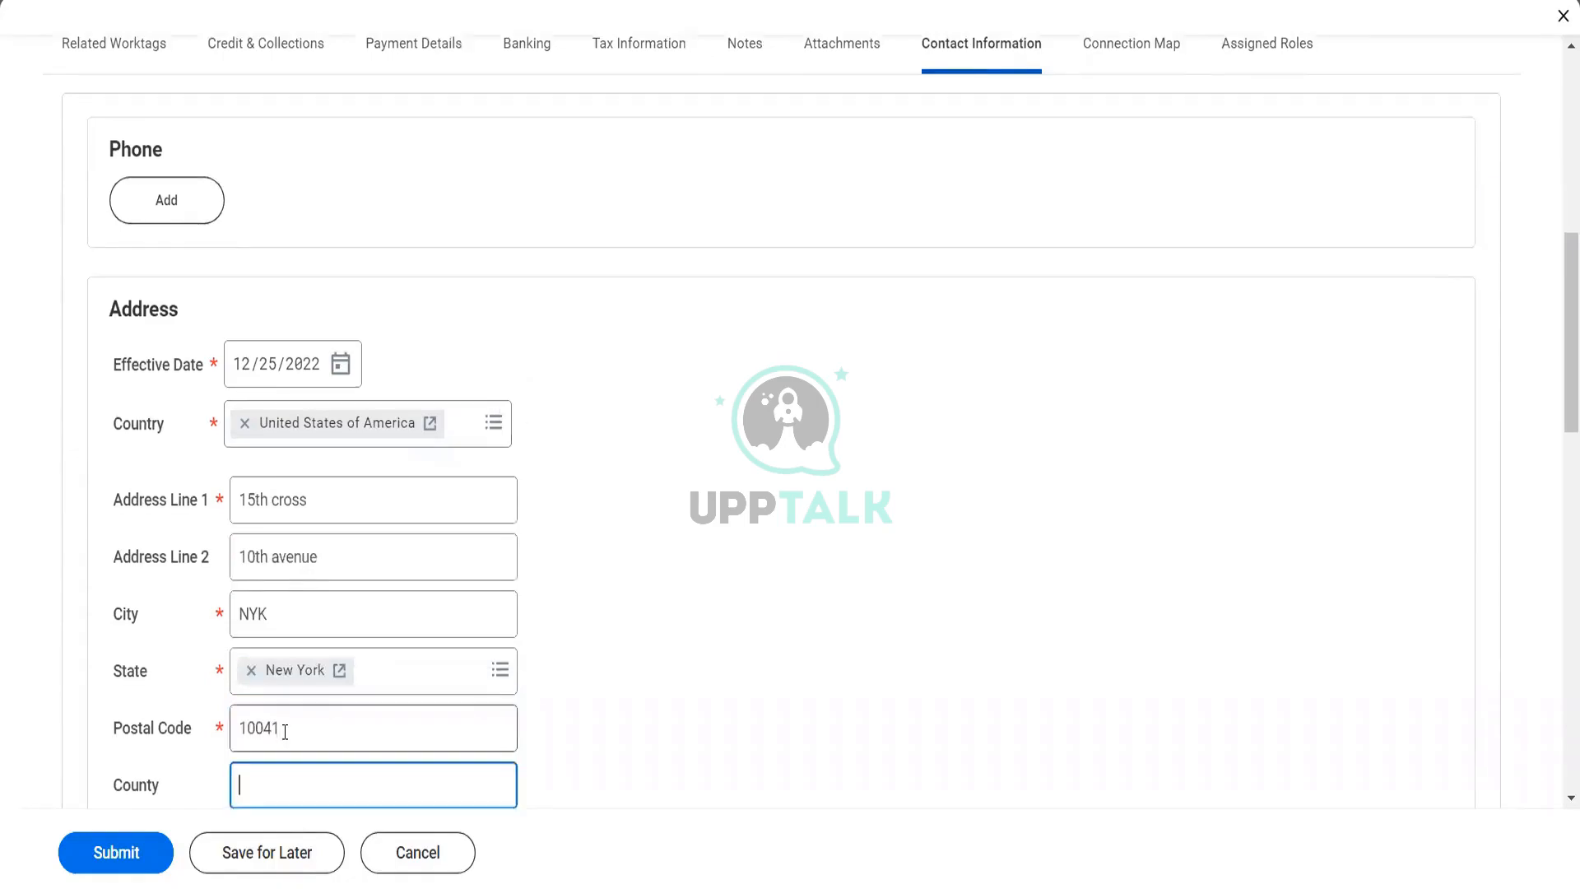
{"action": "left_click", "coordinate": [341, 634]}
Mark the business address as primary and set its uses to Billing, Shipping, Street Address, Other - Business and Remit To
{"action": "scroll", "coordinate": [521, 675], "scroll_direction": "down", "scroll_amount": 5}
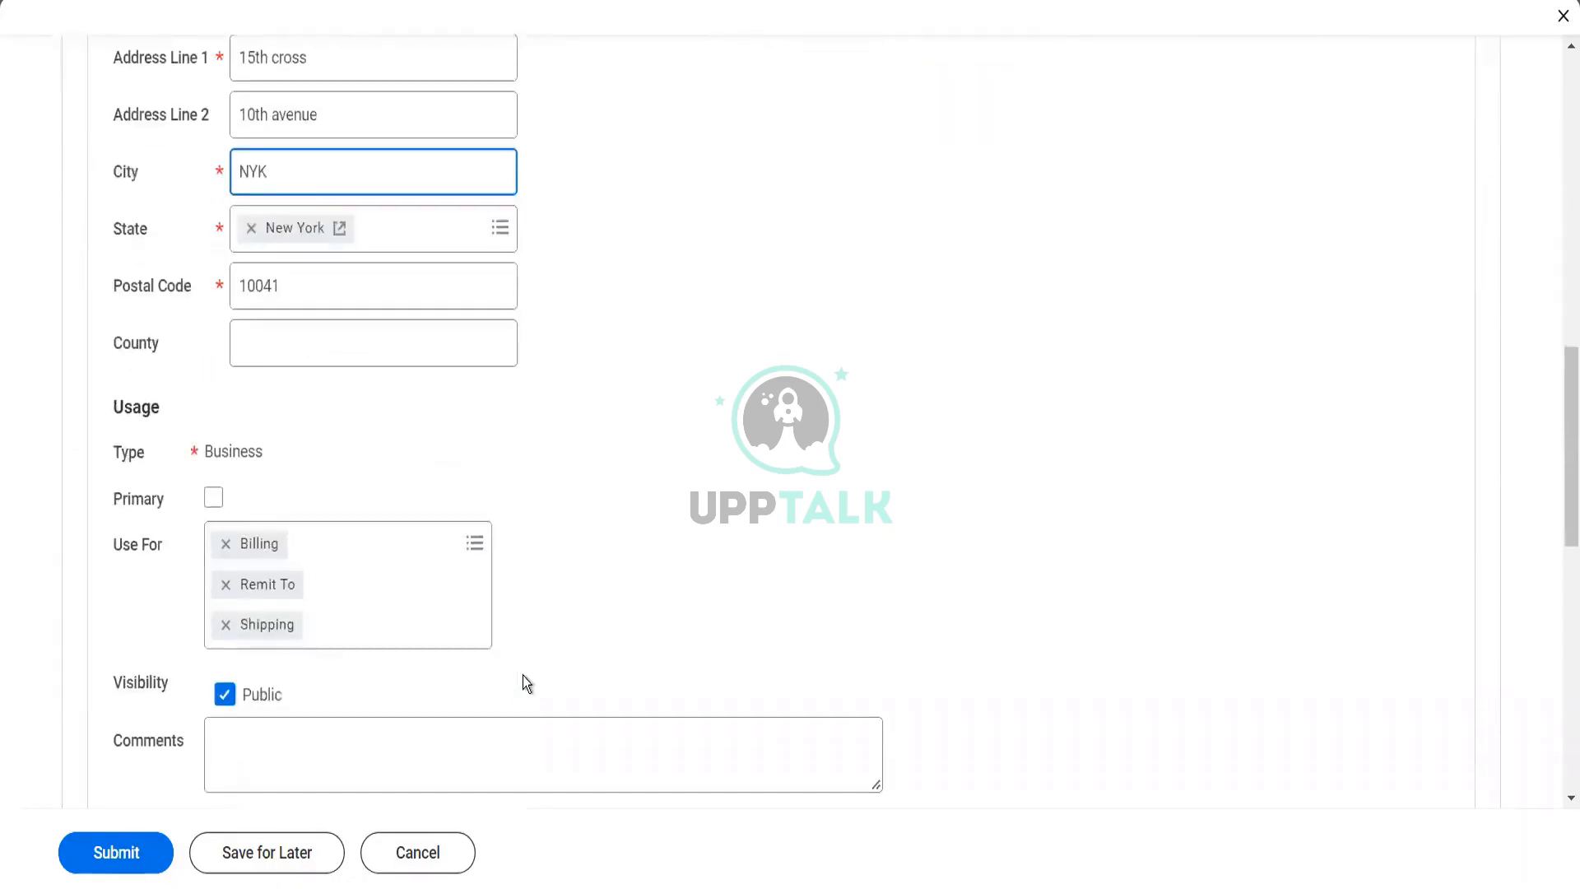
{"action": "scroll", "coordinate": [525, 681], "scroll_direction": "down", "scroll_amount": 5}
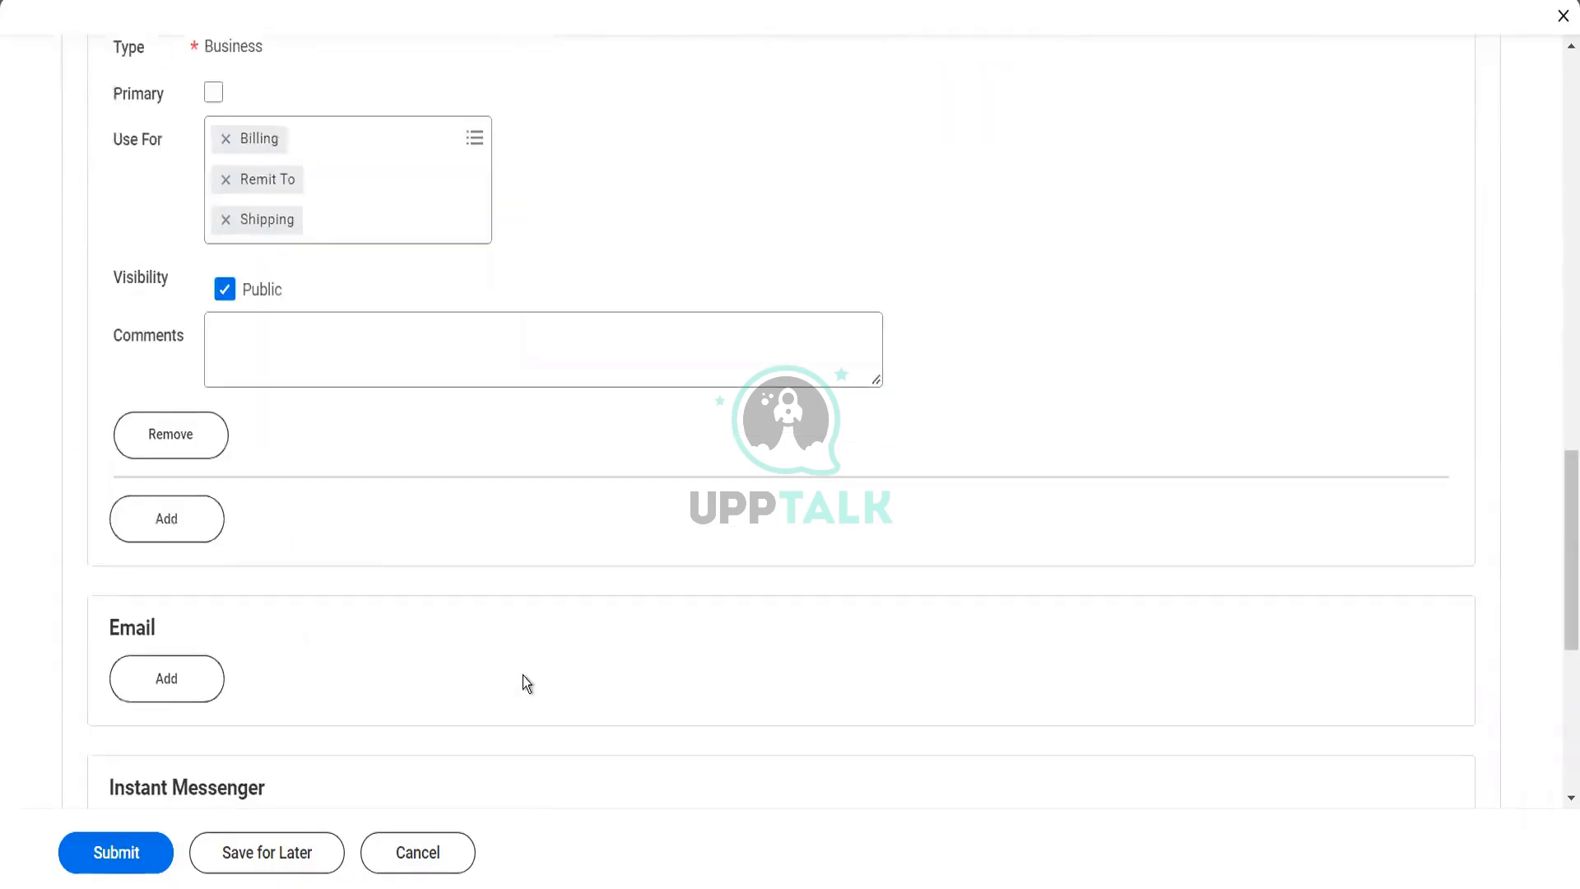
{"action": "left_click", "coordinate": [217, 93]}
{"action": "left_click", "coordinate": [342, 130]}
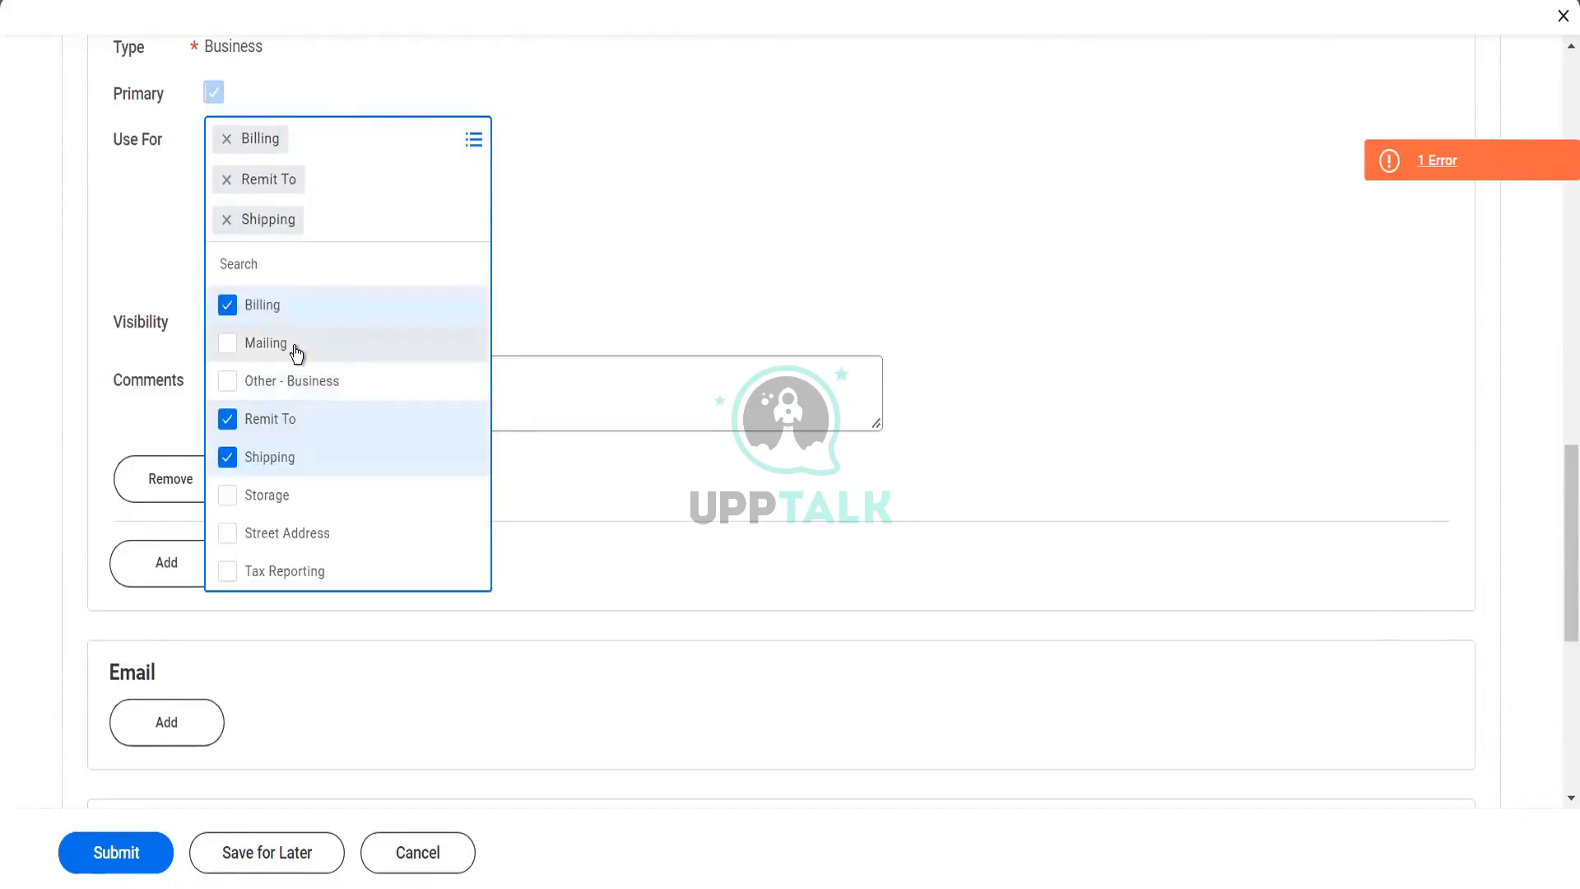
{"action": "left_click", "coordinate": [297, 351]}
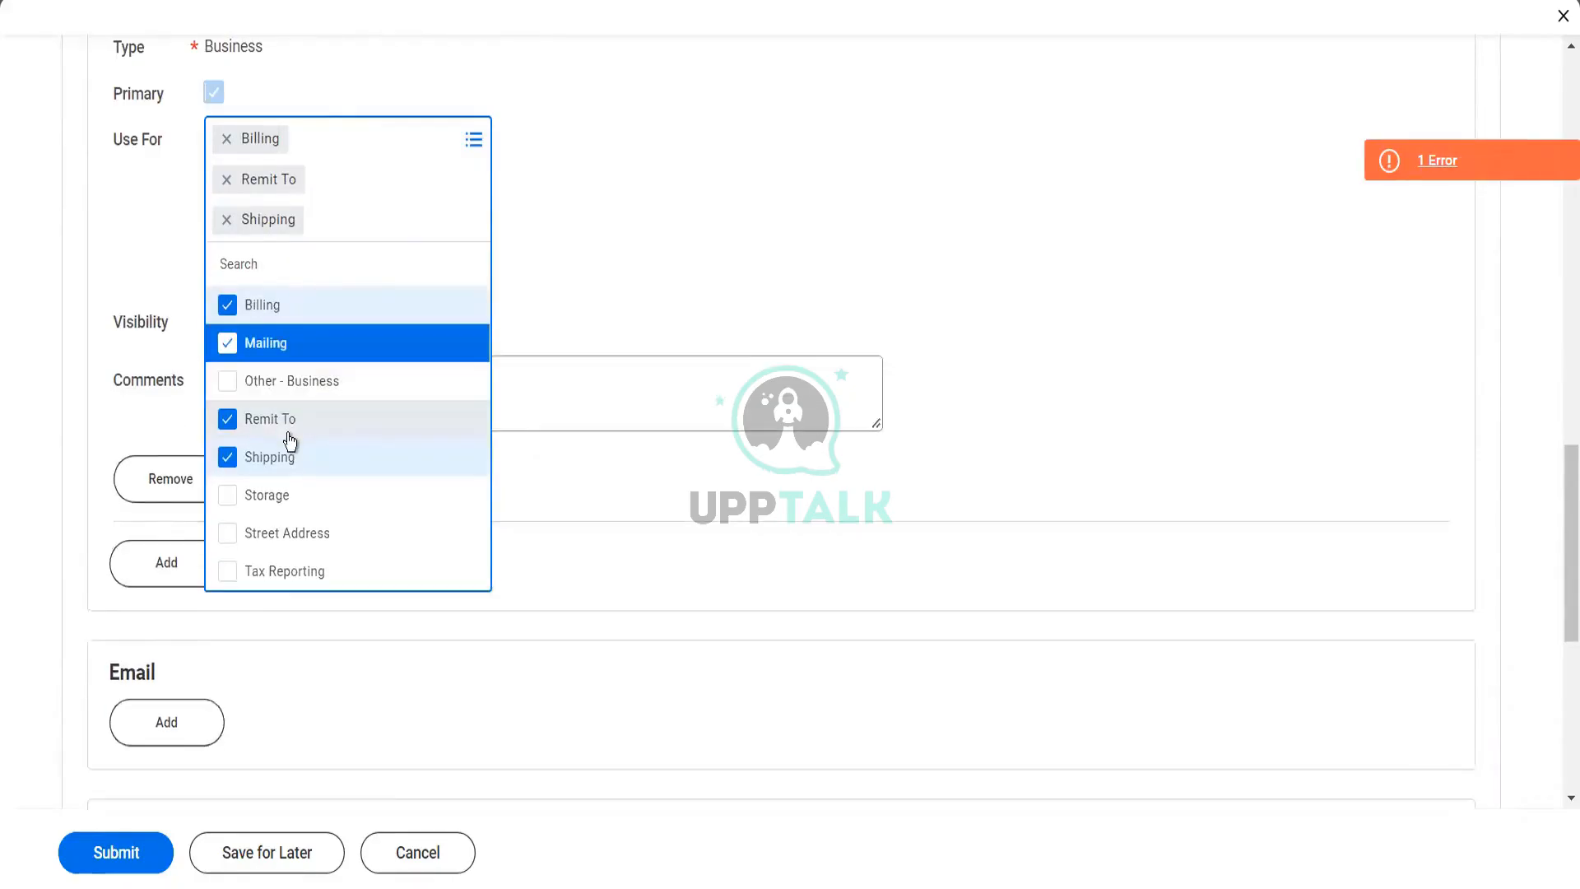
{"action": "left_click", "coordinate": [288, 435]}
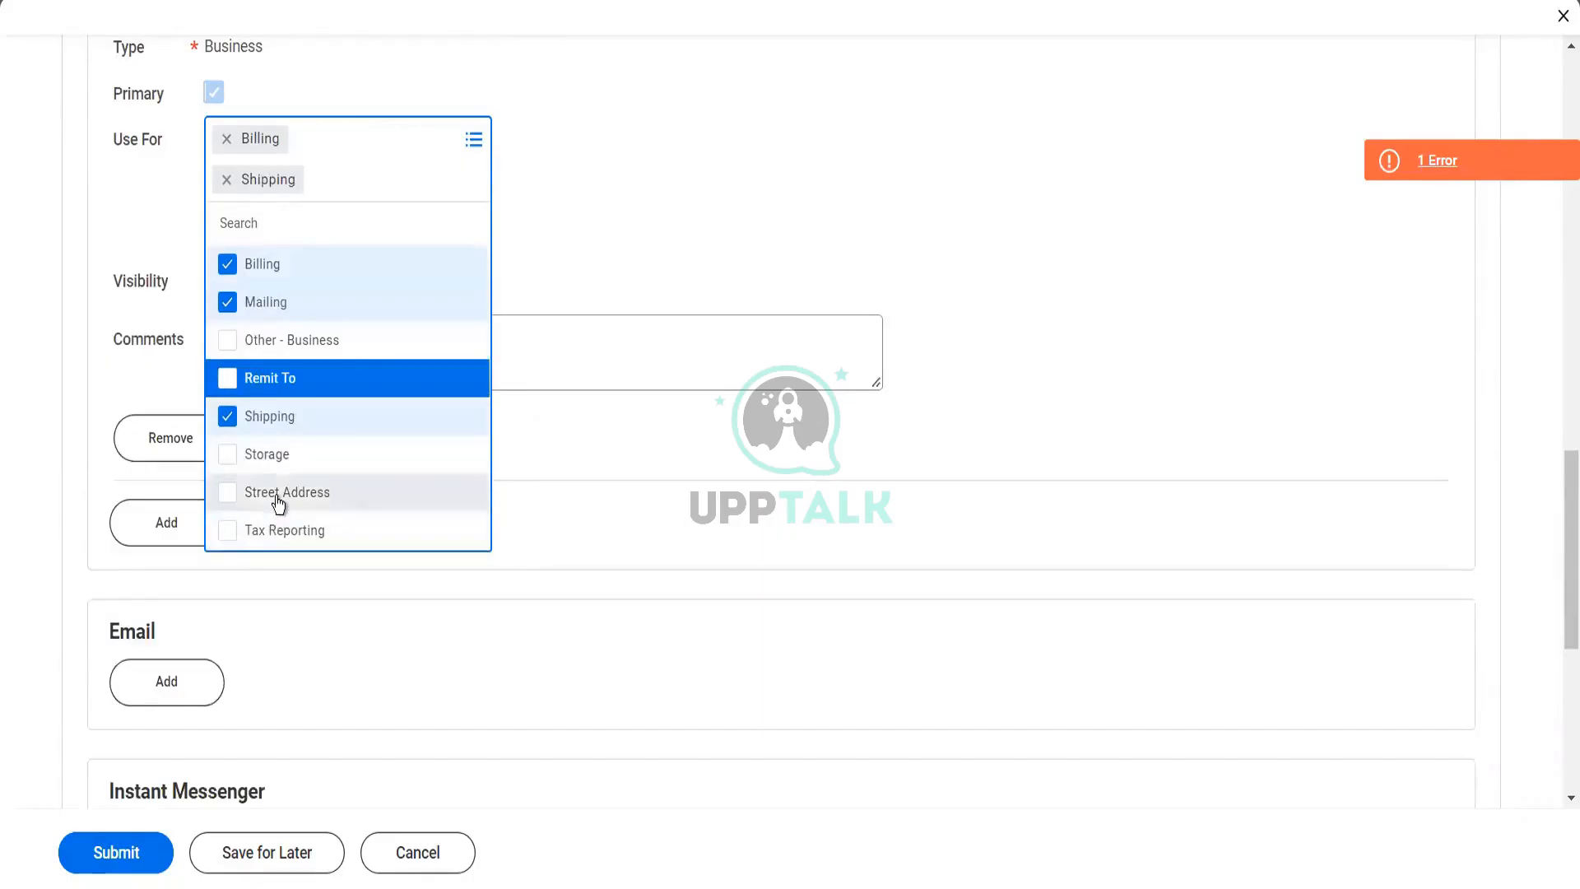
{"action": "left_click", "coordinate": [279, 493]}
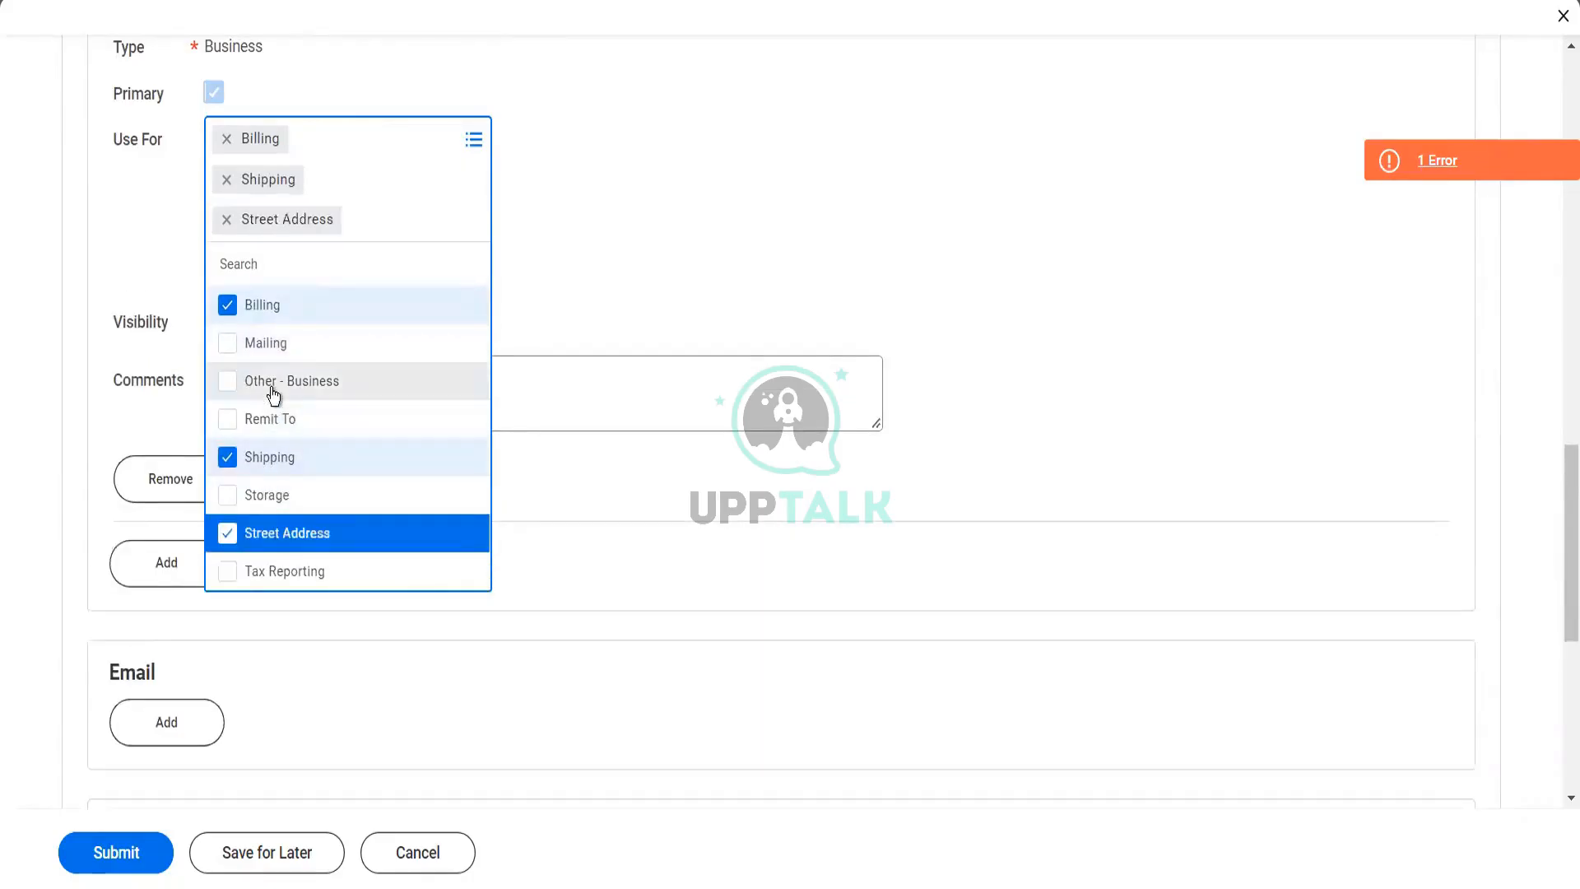
{"action": "left_click", "coordinate": [274, 395]}
{"action": "left_click", "coordinate": [260, 460]}
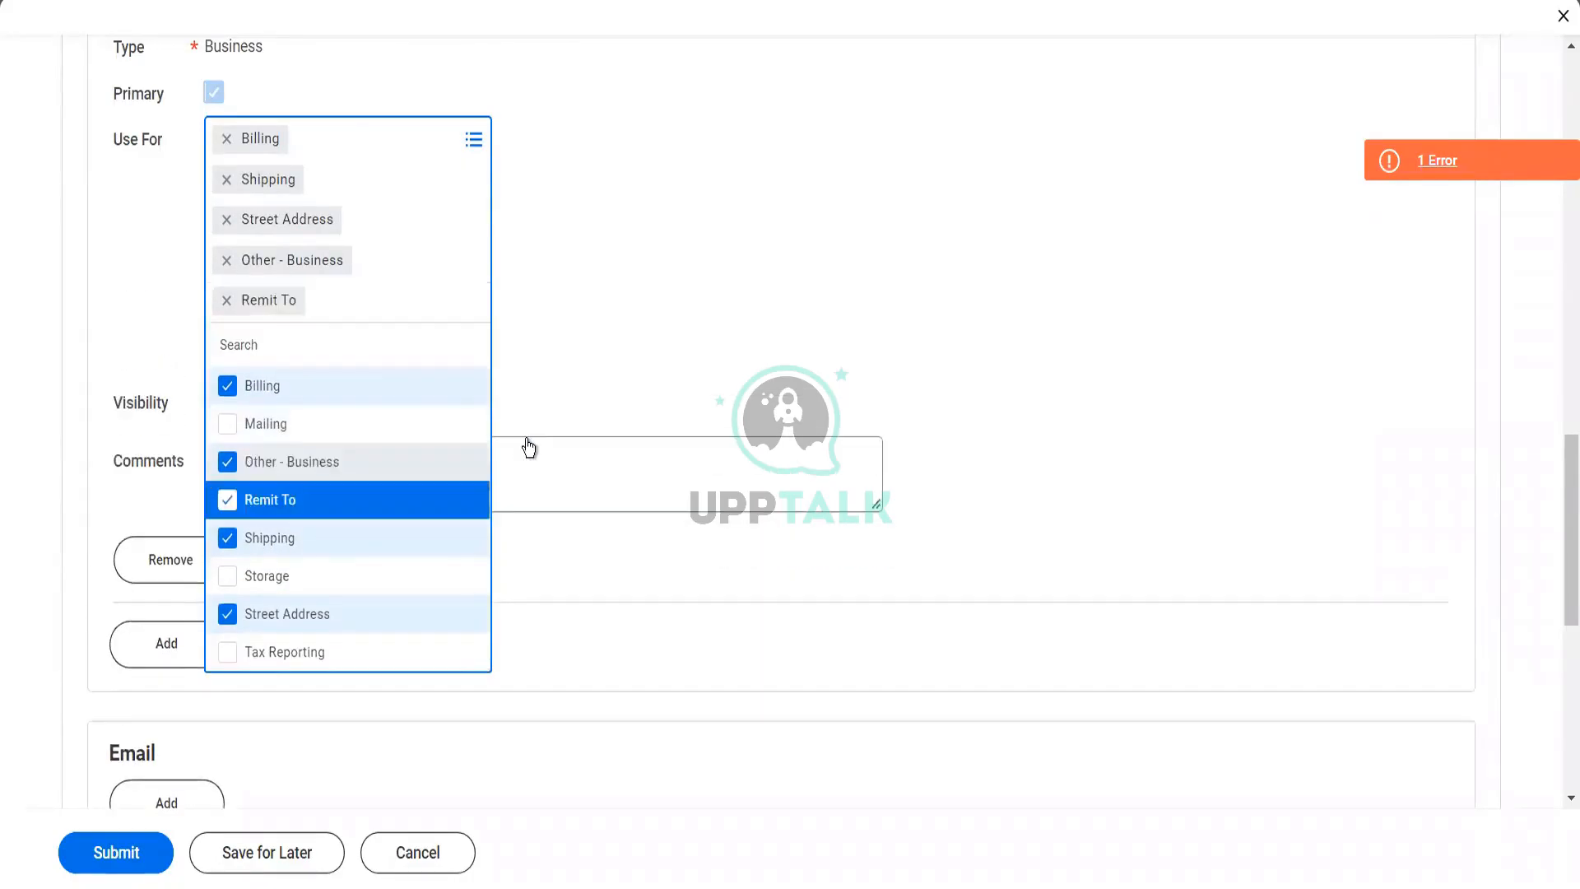
{"action": "left_click", "coordinate": [527, 440]}
{"action": "scroll", "coordinate": [526, 439], "scroll_direction": "up", "scroll_amount": 3}
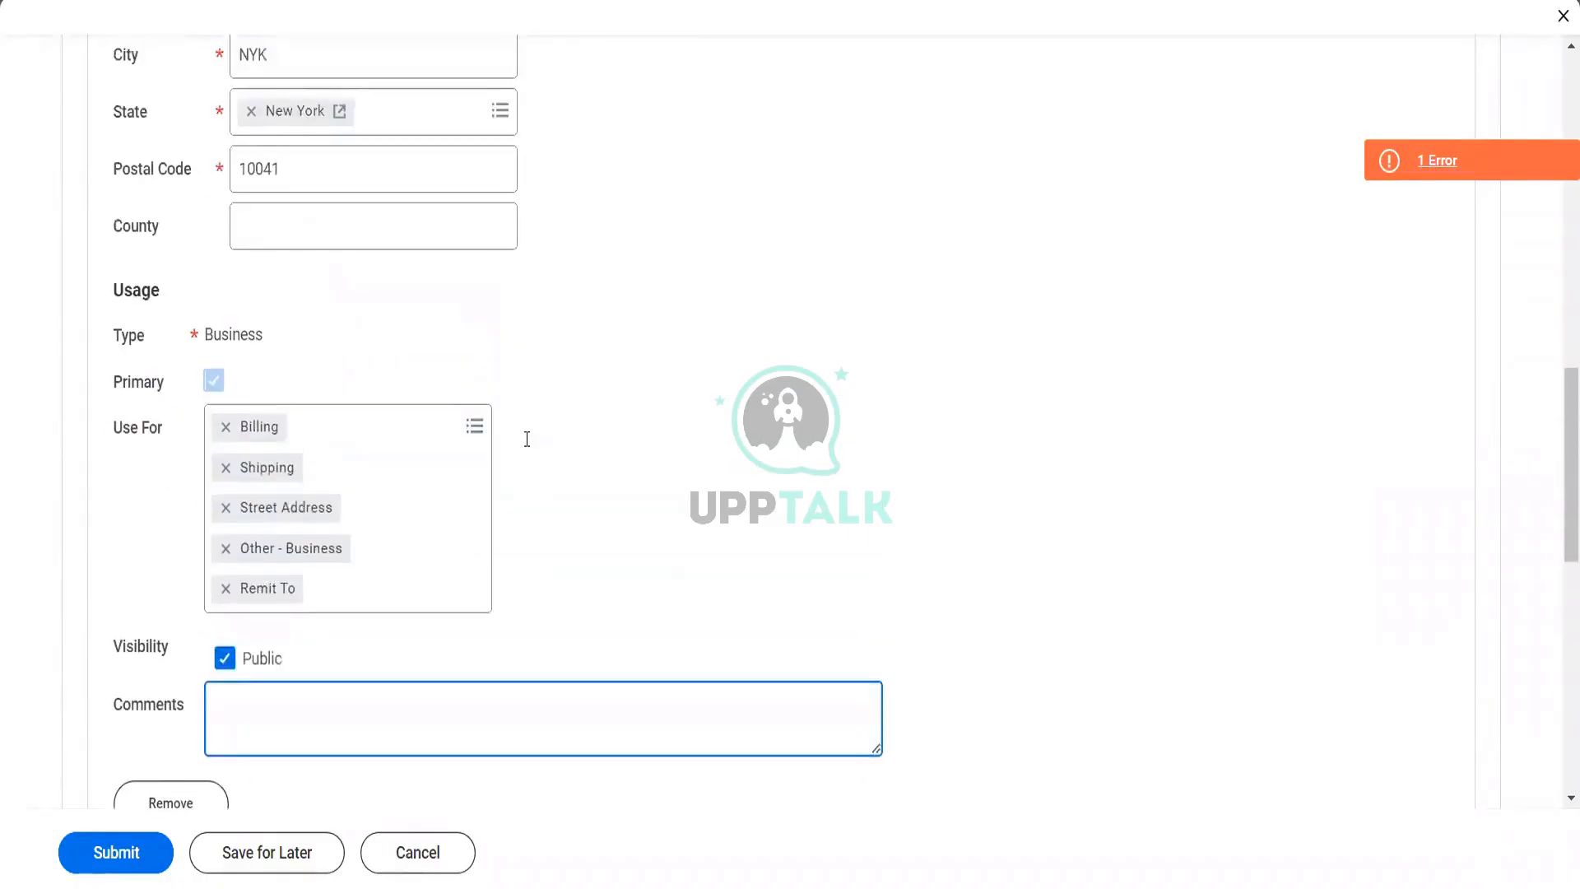
Replace the last two digits of the business address's postal code
{"action": "scroll", "coordinate": [493, 420], "scroll_direction": "up", "scroll_amount": 2}
{"action": "left_click", "coordinate": [342, 324]}
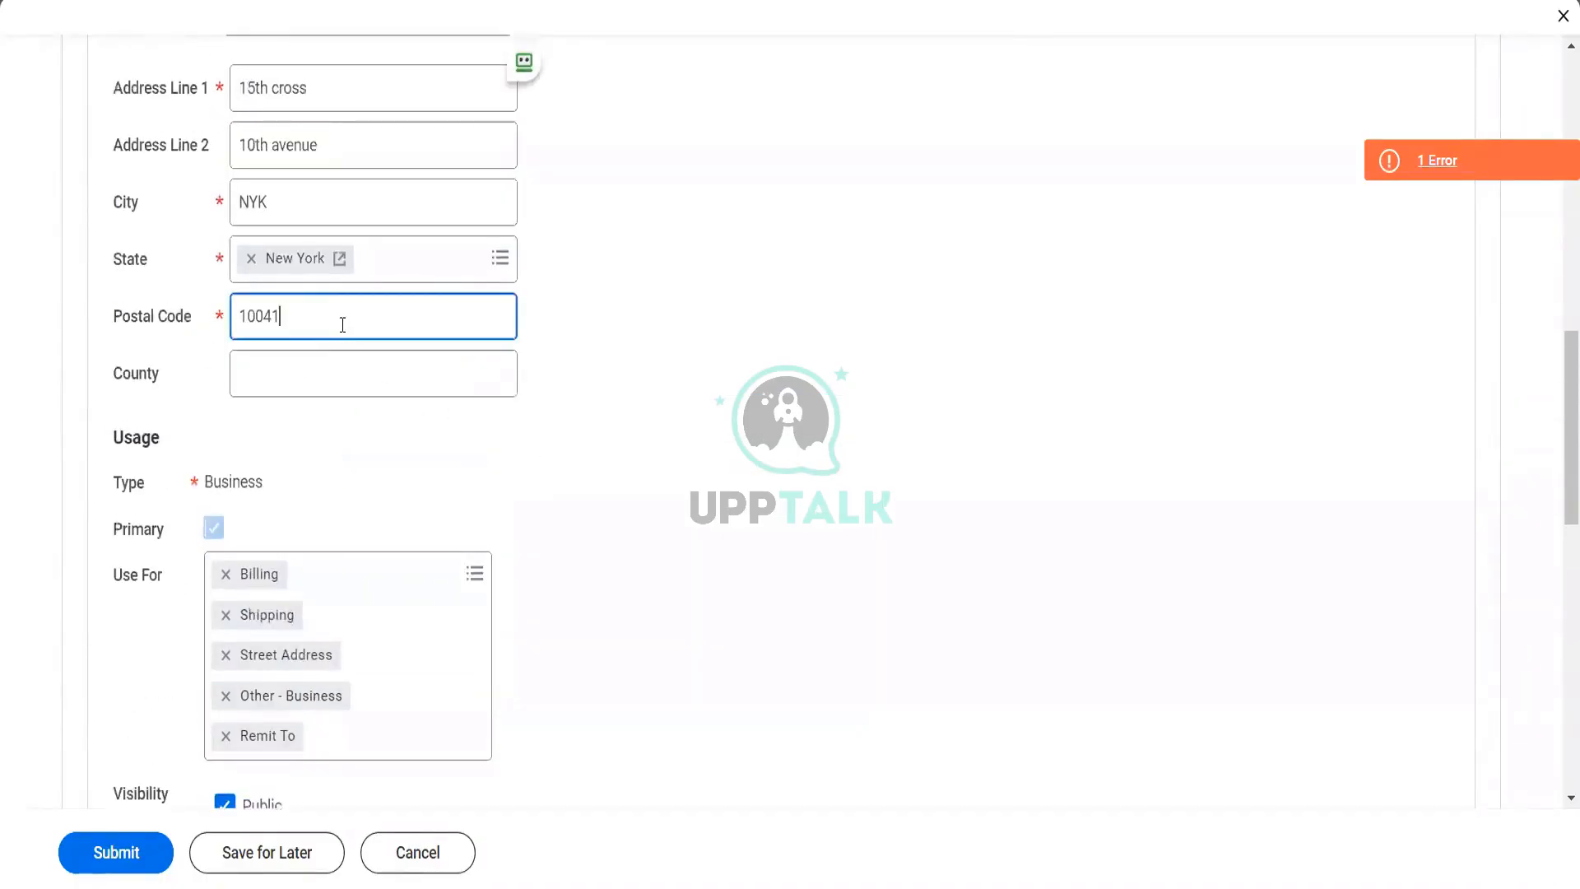
{"action": "key", "text": "BackSpace"}
{"action": "key", "text": "BackSpace"}
{"action": "type", "text": "31"}
{"action": "key", "text": "Tab"}
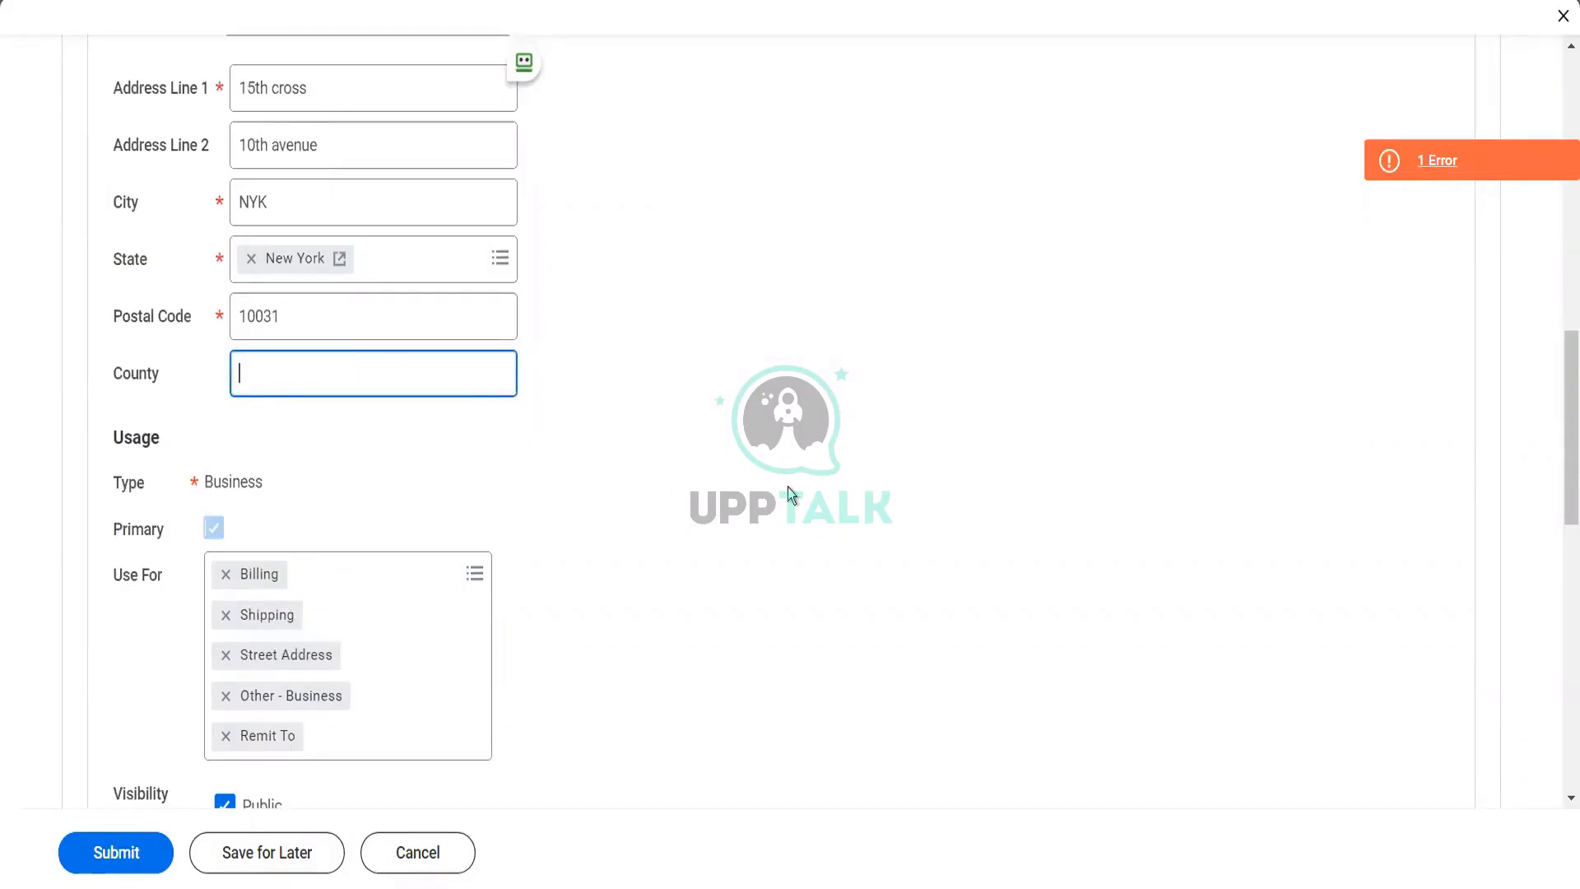
Examine the page error's details and review the customer's phone, address and usage entries in the contact information
{"action": "left_click", "coordinate": [1399, 162]}
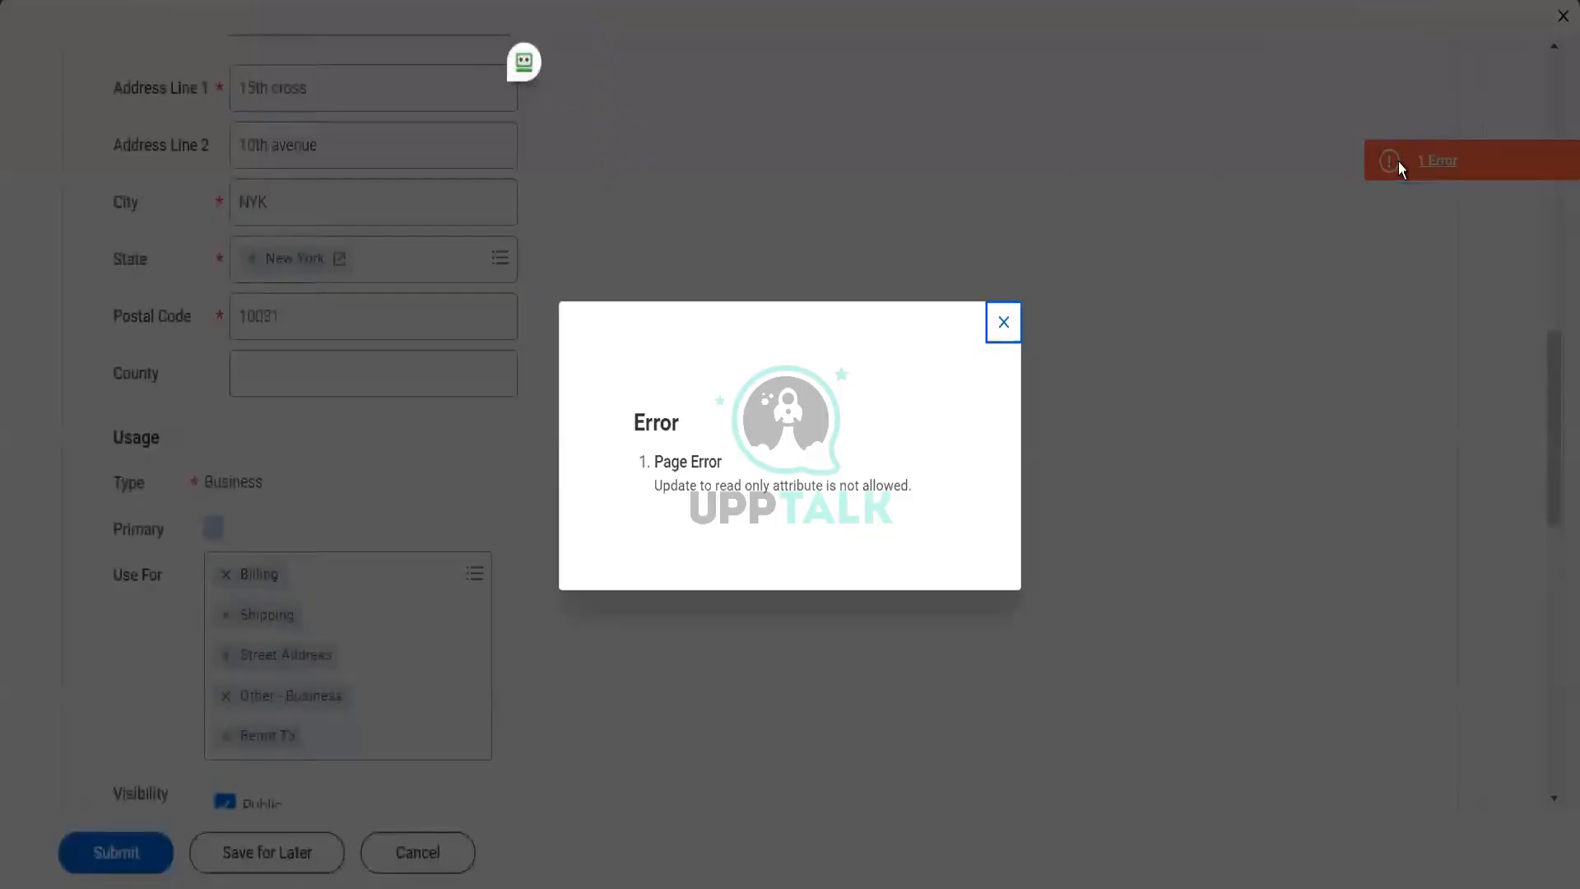
{"action": "left_click", "coordinate": [1004, 318]}
{"action": "scroll", "coordinate": [1006, 316], "scroll_direction": "up", "scroll_amount": 3}
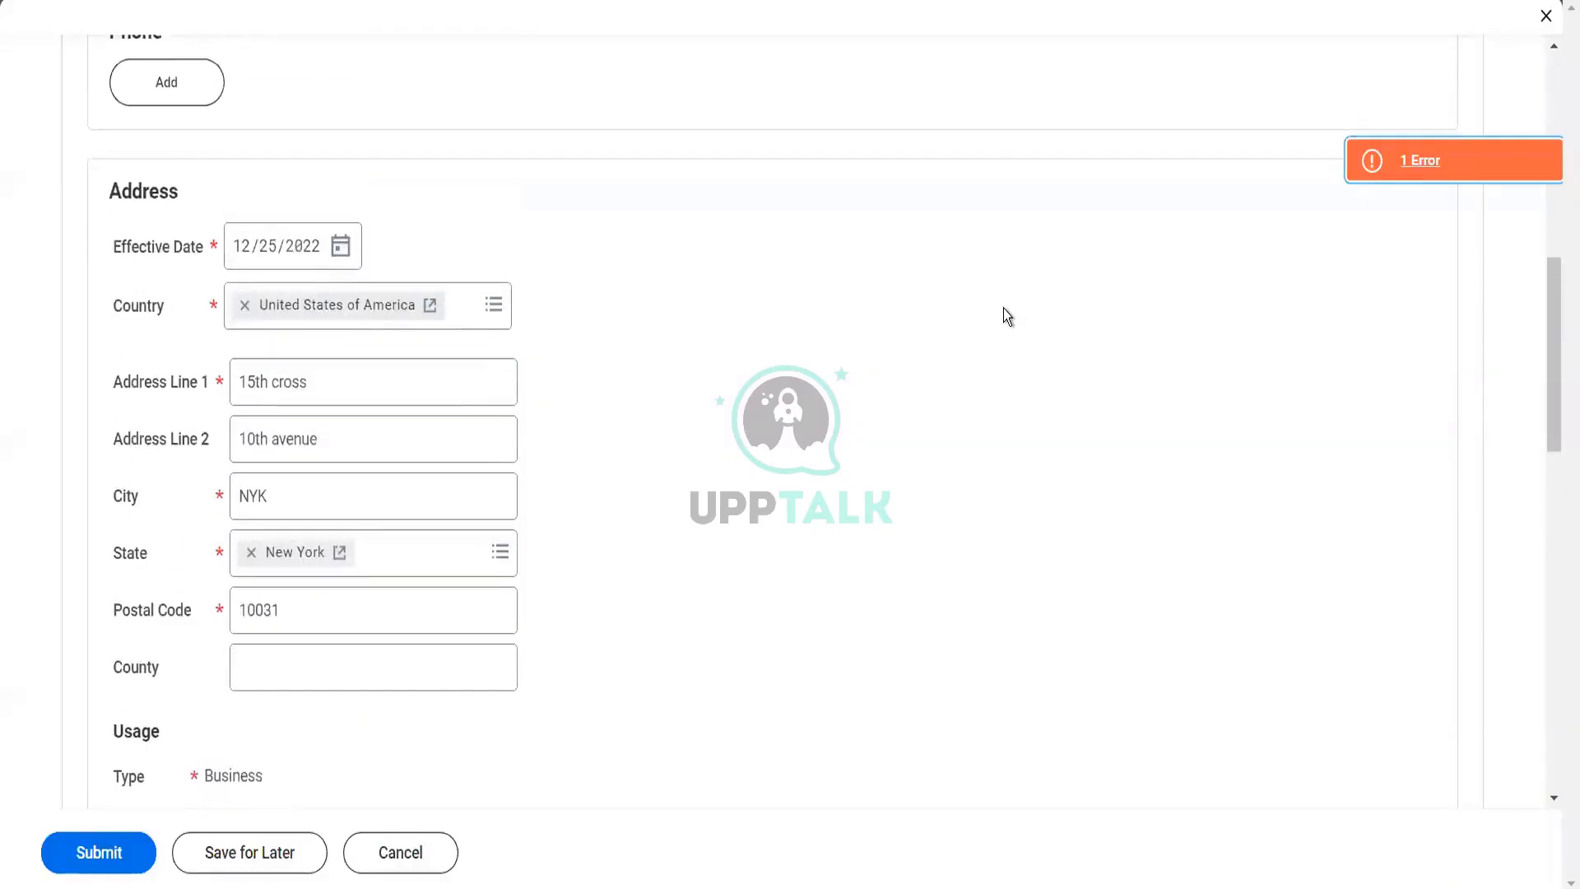
{"action": "scroll", "coordinate": [1005, 310], "scroll_direction": "down", "scroll_amount": 5}
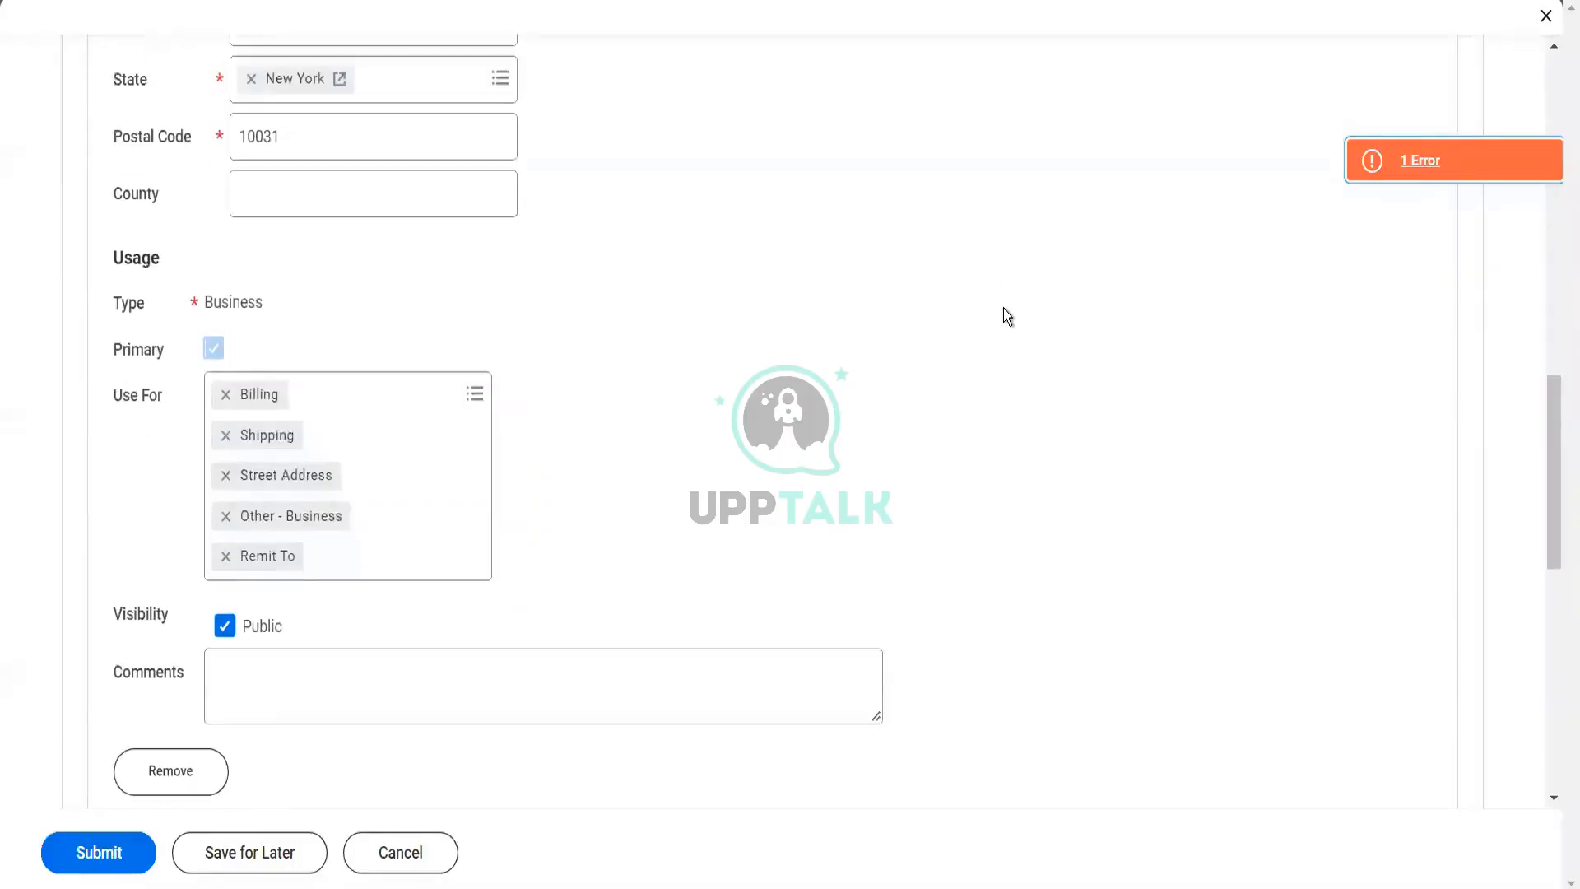
{"action": "scroll", "coordinate": [1004, 310], "scroll_direction": "down", "scroll_amount": 4}
{"action": "scroll", "coordinate": [1004, 310], "scroll_direction": "up", "scroll_amount": 7}
{"action": "scroll", "coordinate": [1005, 316], "scroll_direction": "up", "scroll_amount": 4}
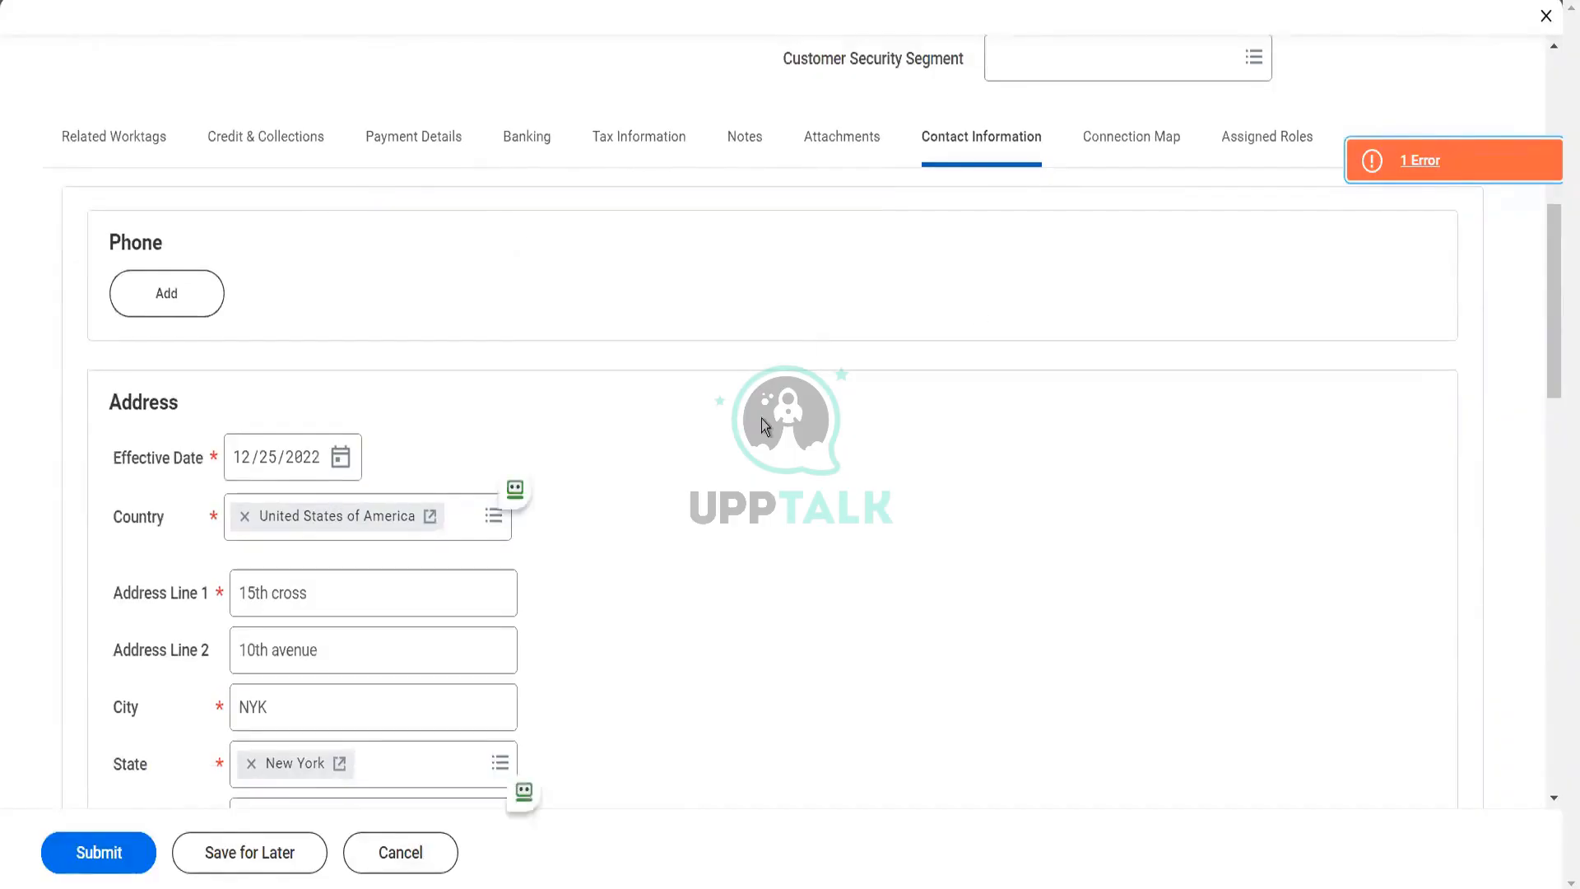
{"action": "scroll", "coordinate": [764, 425], "scroll_direction": "down", "scroll_amount": 7}
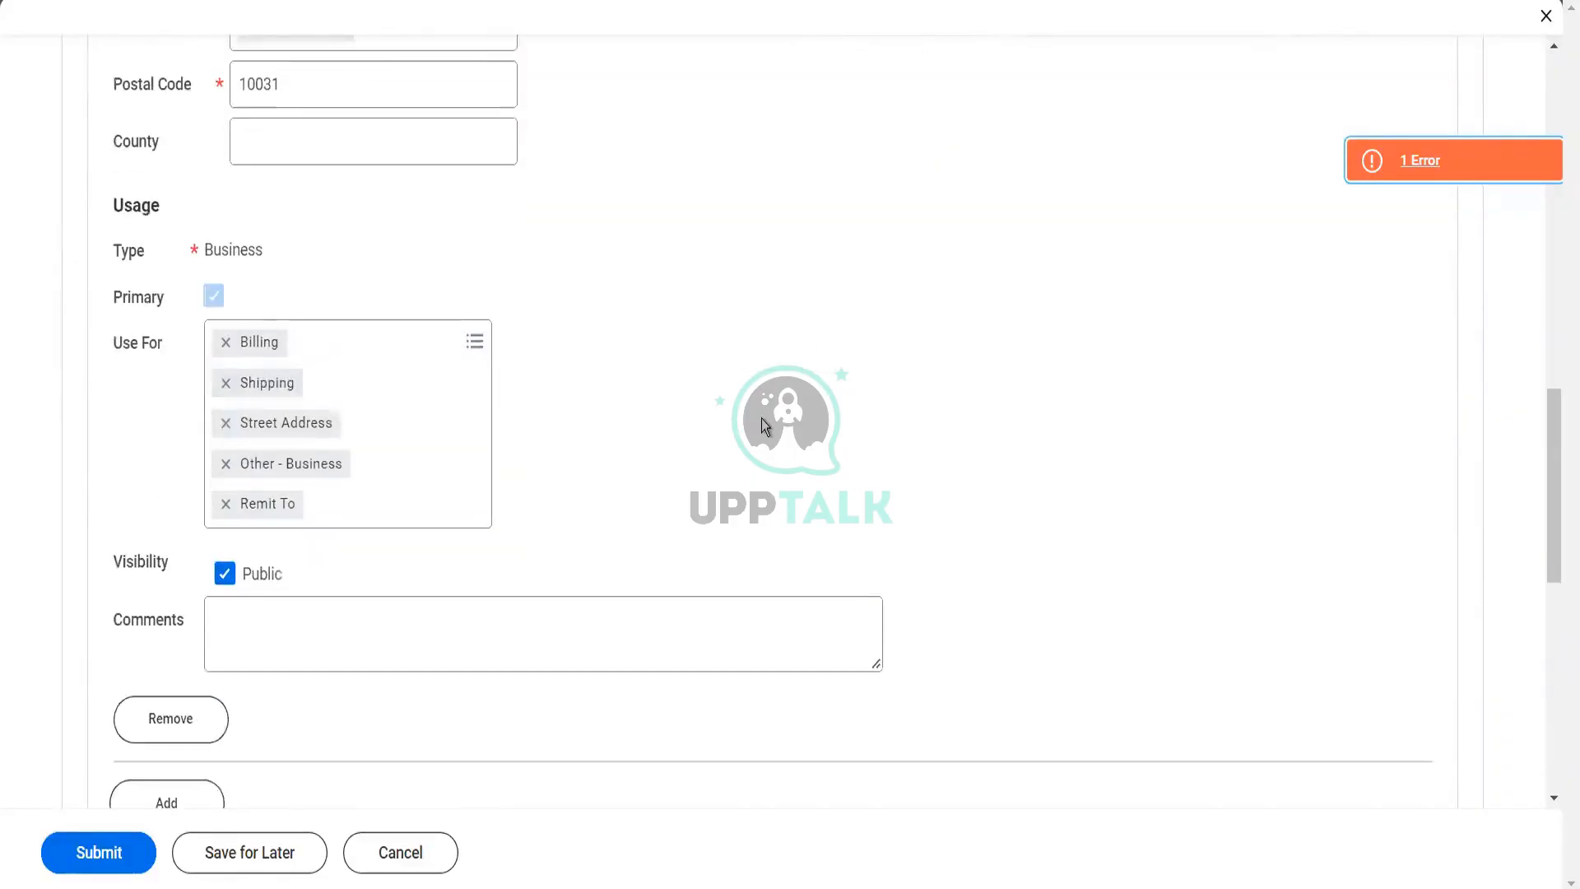
Add a business email to the customer's contact information, fill in the email address and mark it as primary
{"action": "scroll", "coordinate": [764, 426], "scroll_direction": "down", "scroll_amount": 8}
{"action": "left_click", "coordinate": [166, 144]}
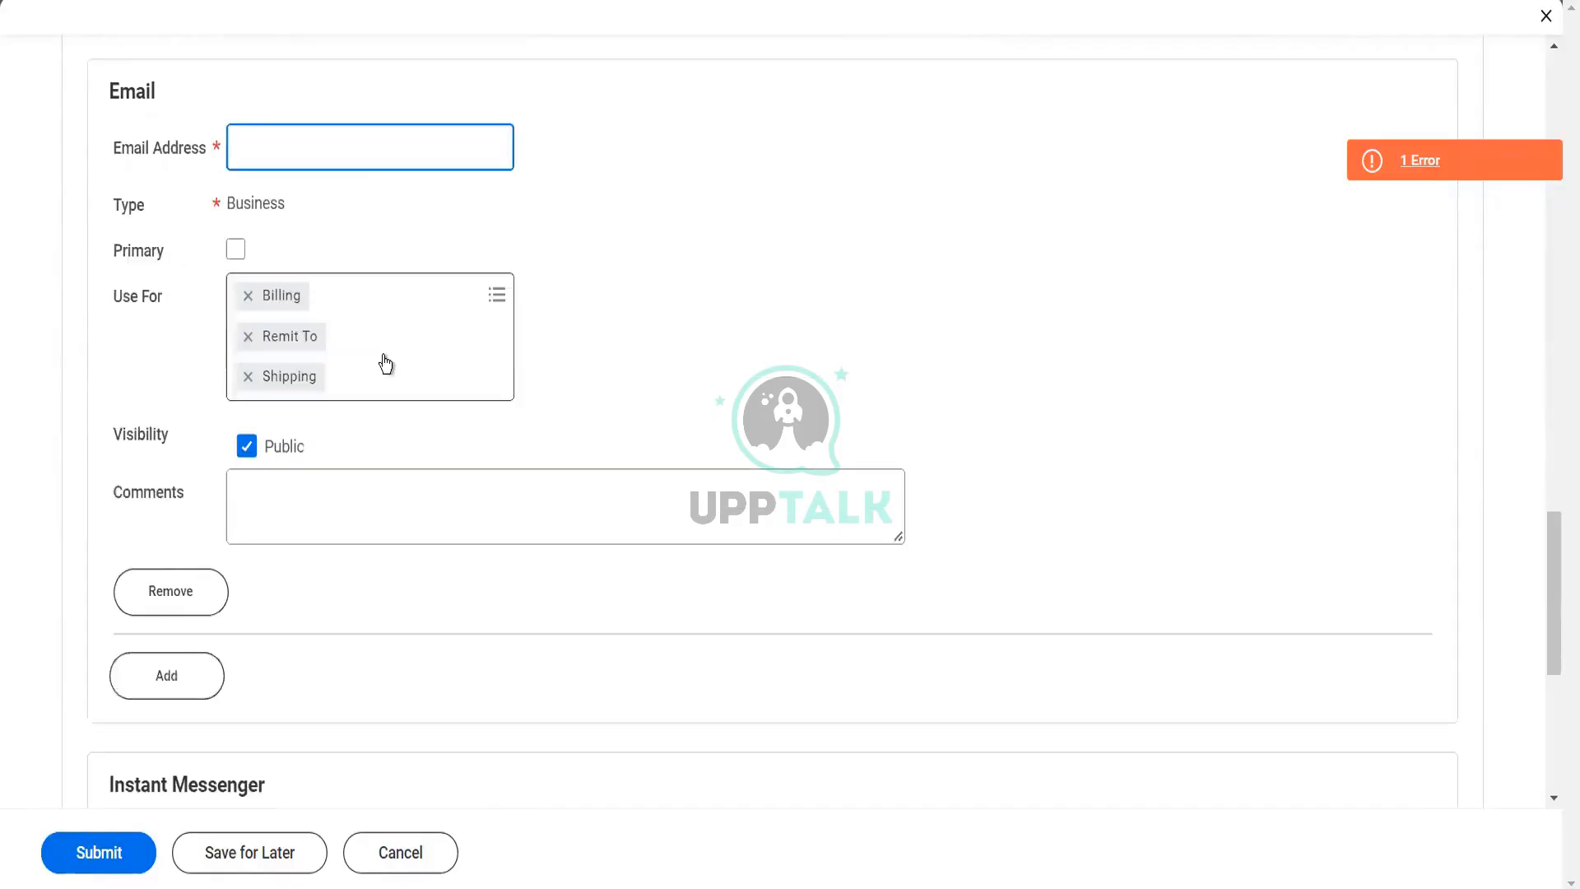
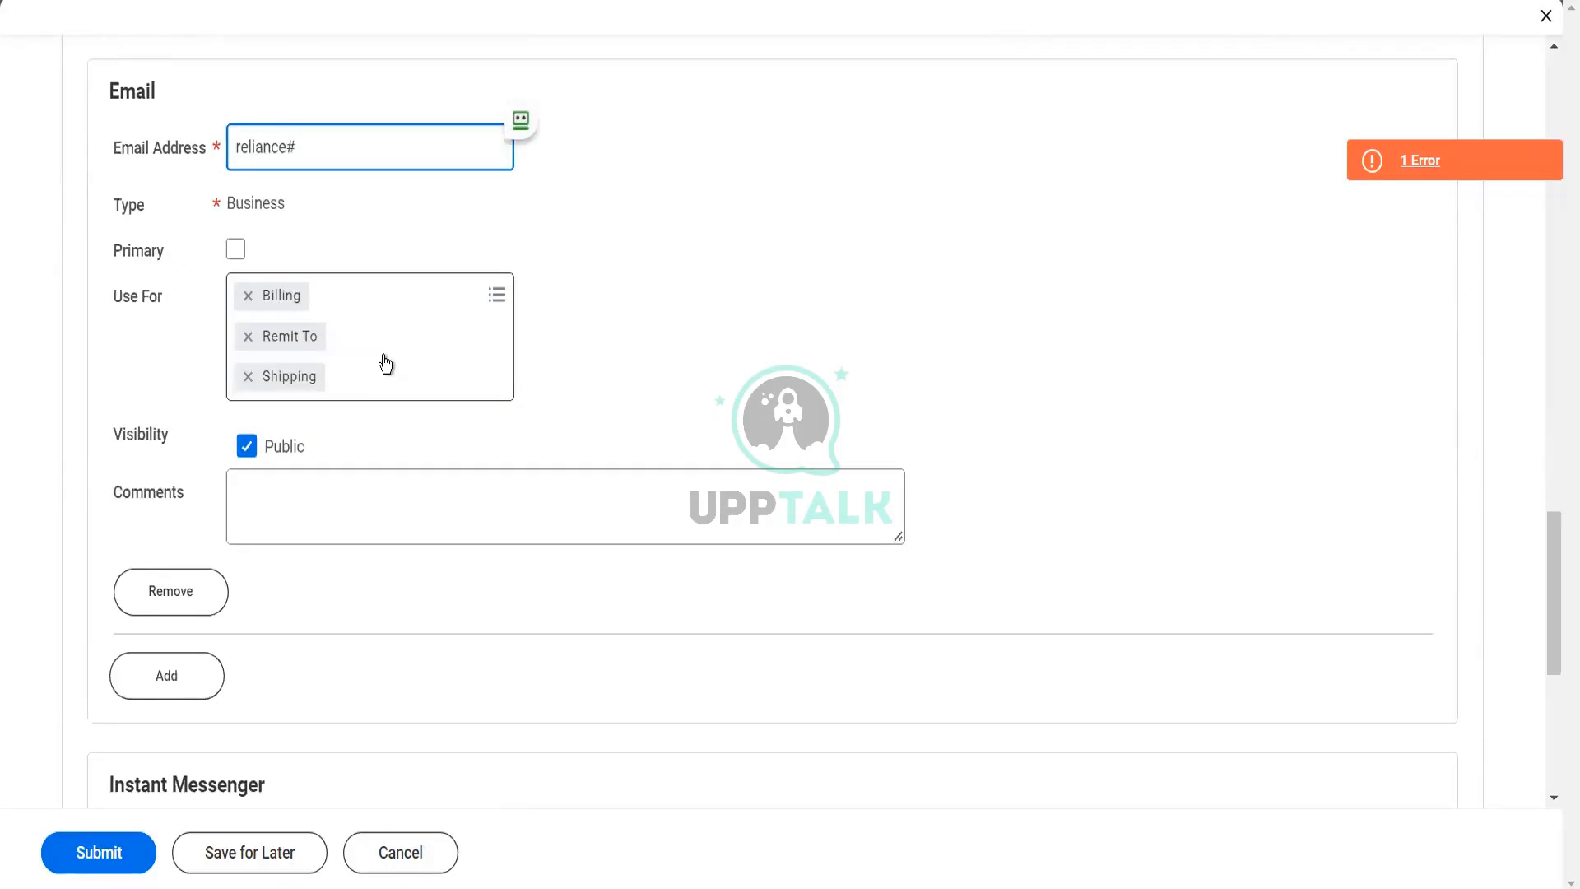
{"action": "key", "text": "Tab"}
{"action": "key", "text": "space"}
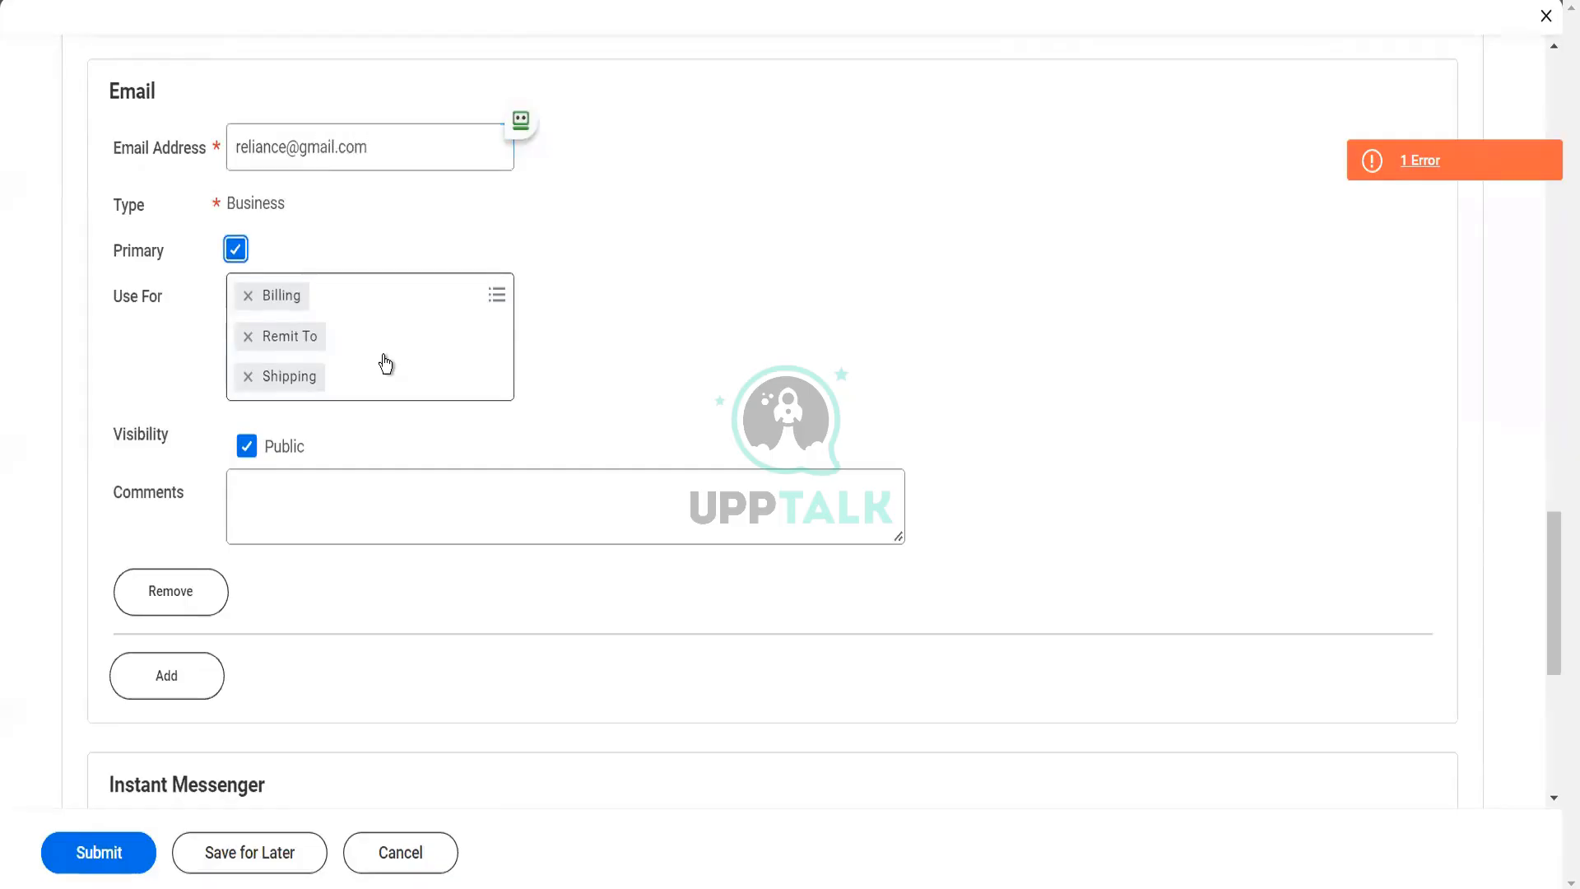
{"action": "left_click", "coordinate": [438, 293]}
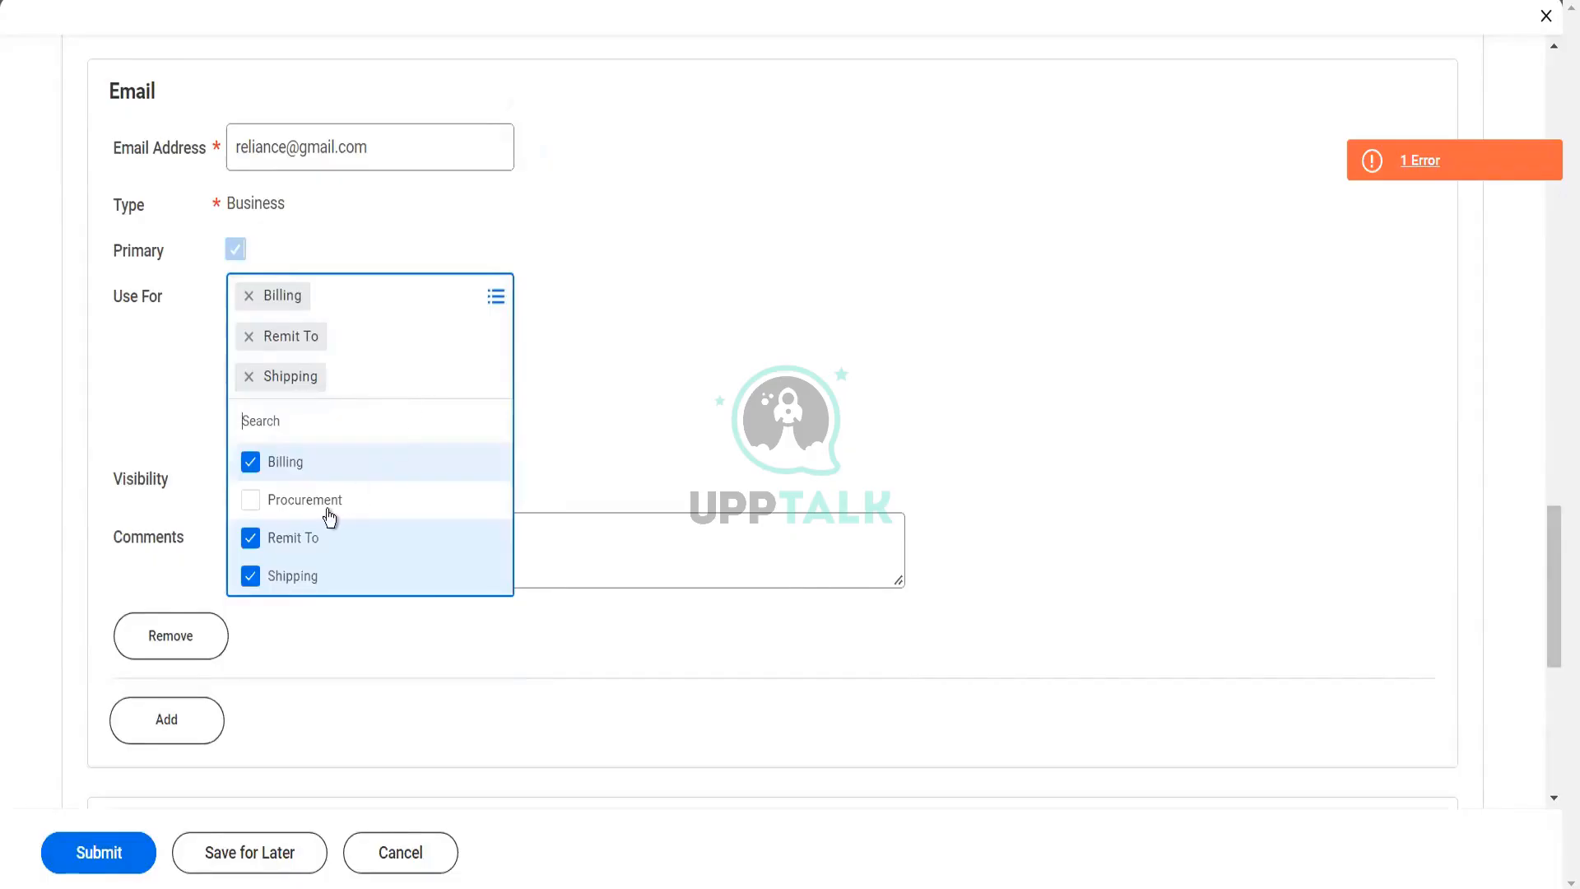
{"action": "left_click", "coordinate": [447, 499]}
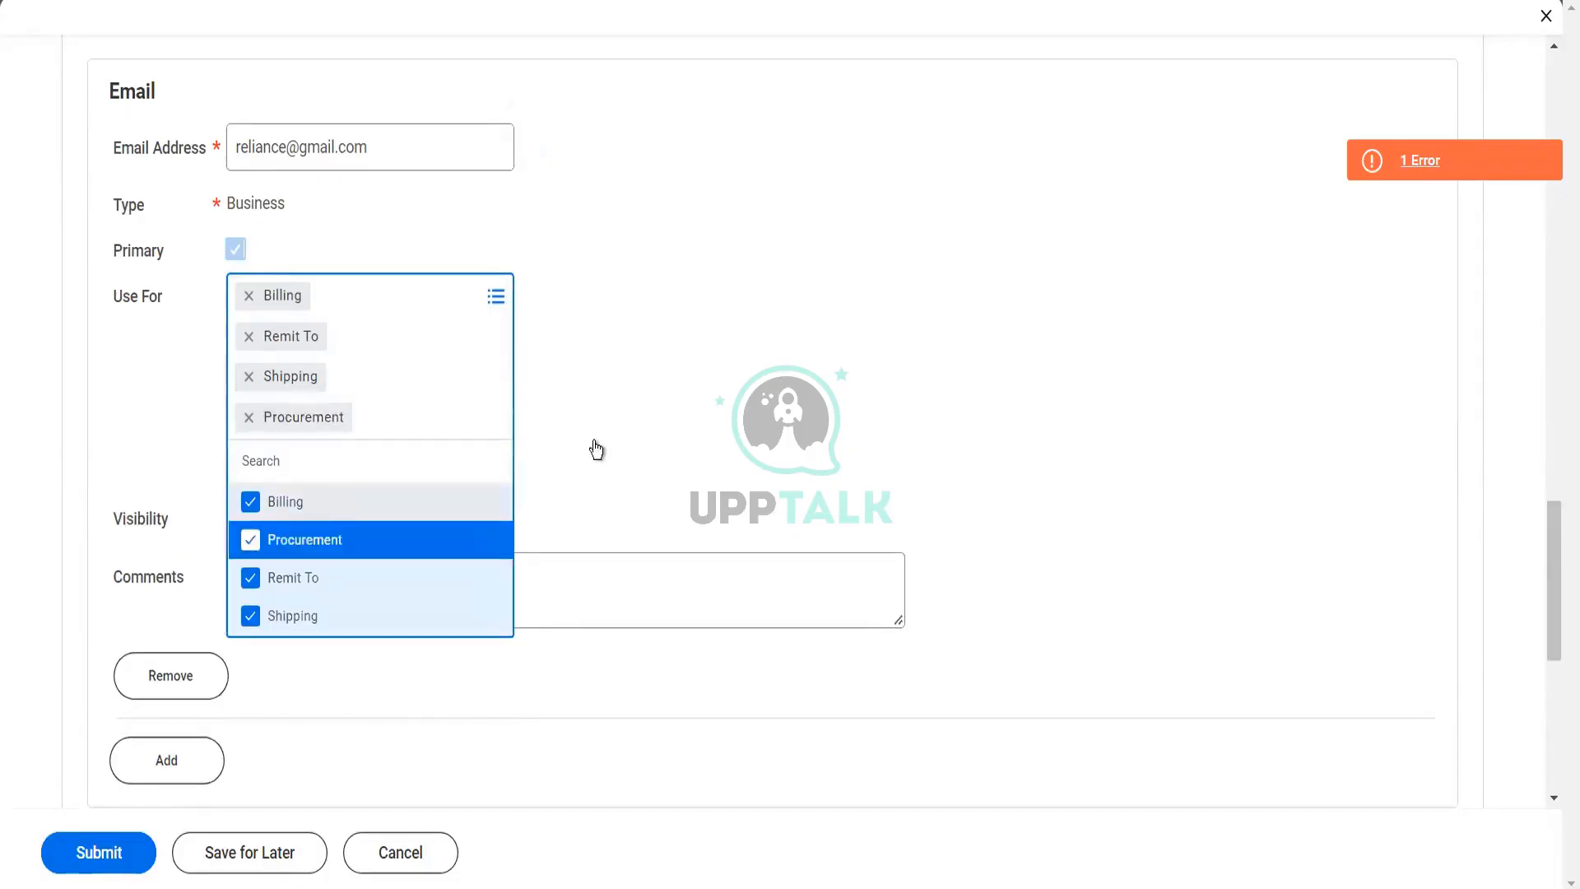
{"action": "left_click", "coordinate": [310, 541]}
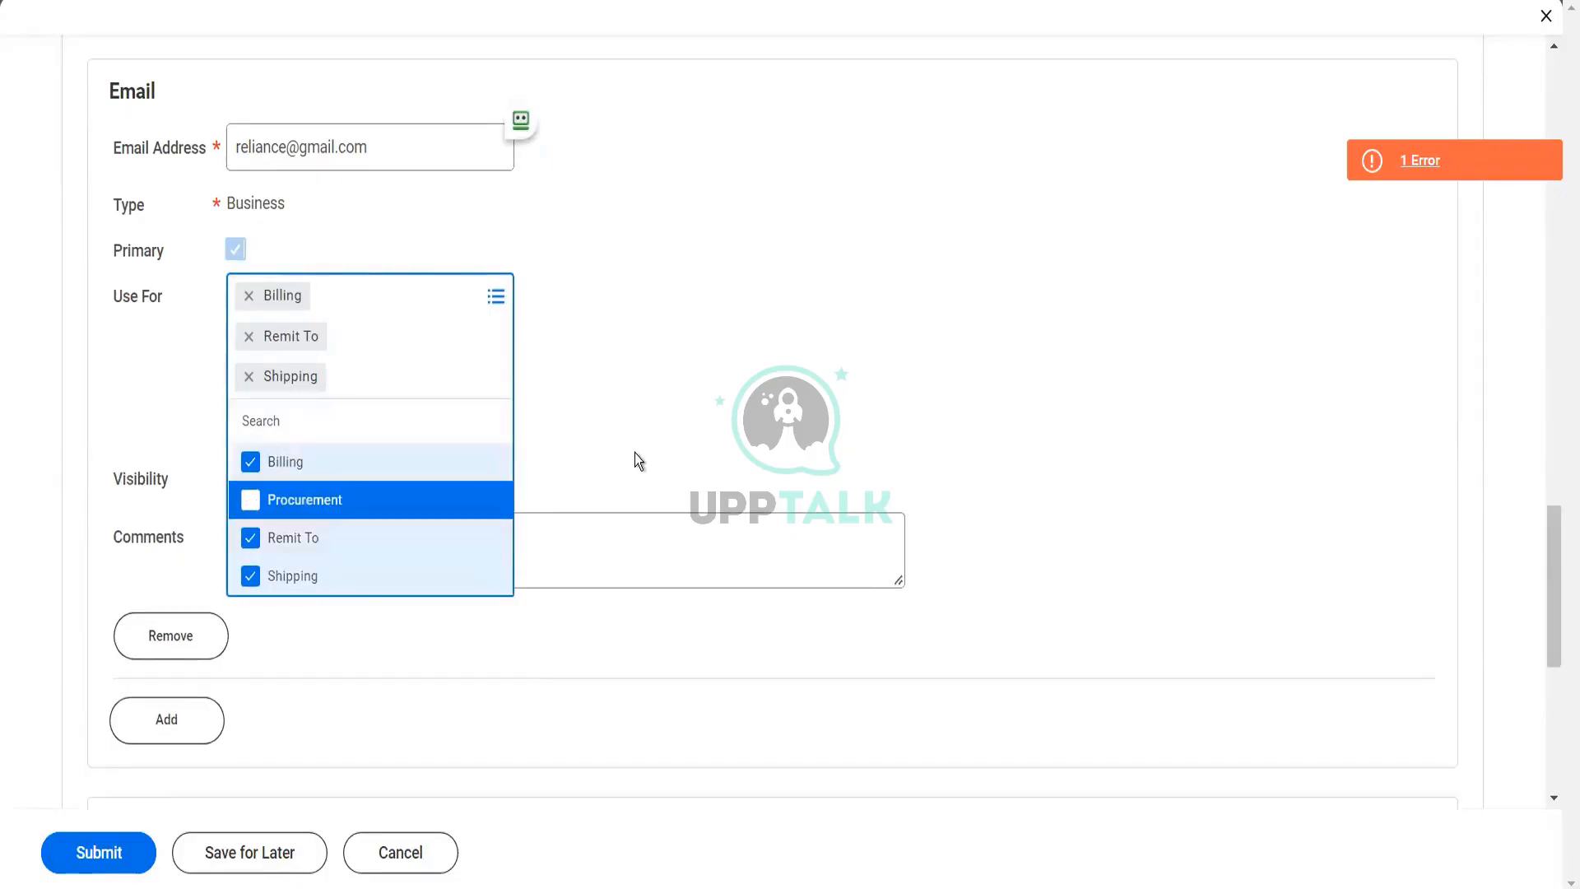
{"action": "left_click", "coordinate": [636, 455]}
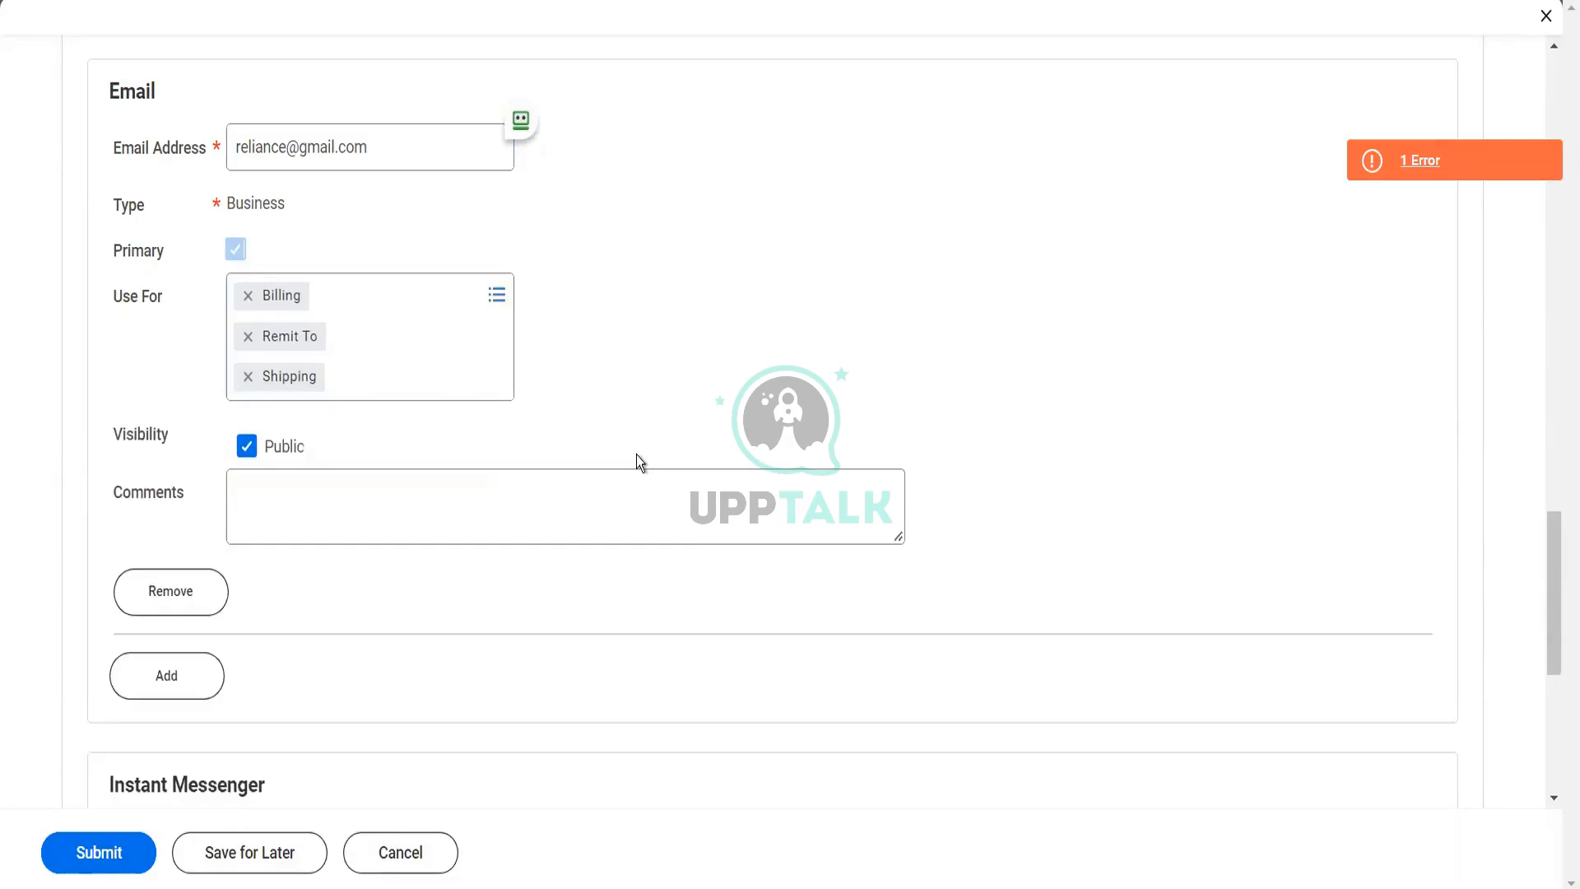
{"action": "scroll", "coordinate": [635, 454], "scroll_direction": "down", "scroll_amount": 2}
{"action": "scroll", "coordinate": [323, 609], "scroll_direction": "down", "scroll_amount": 3}
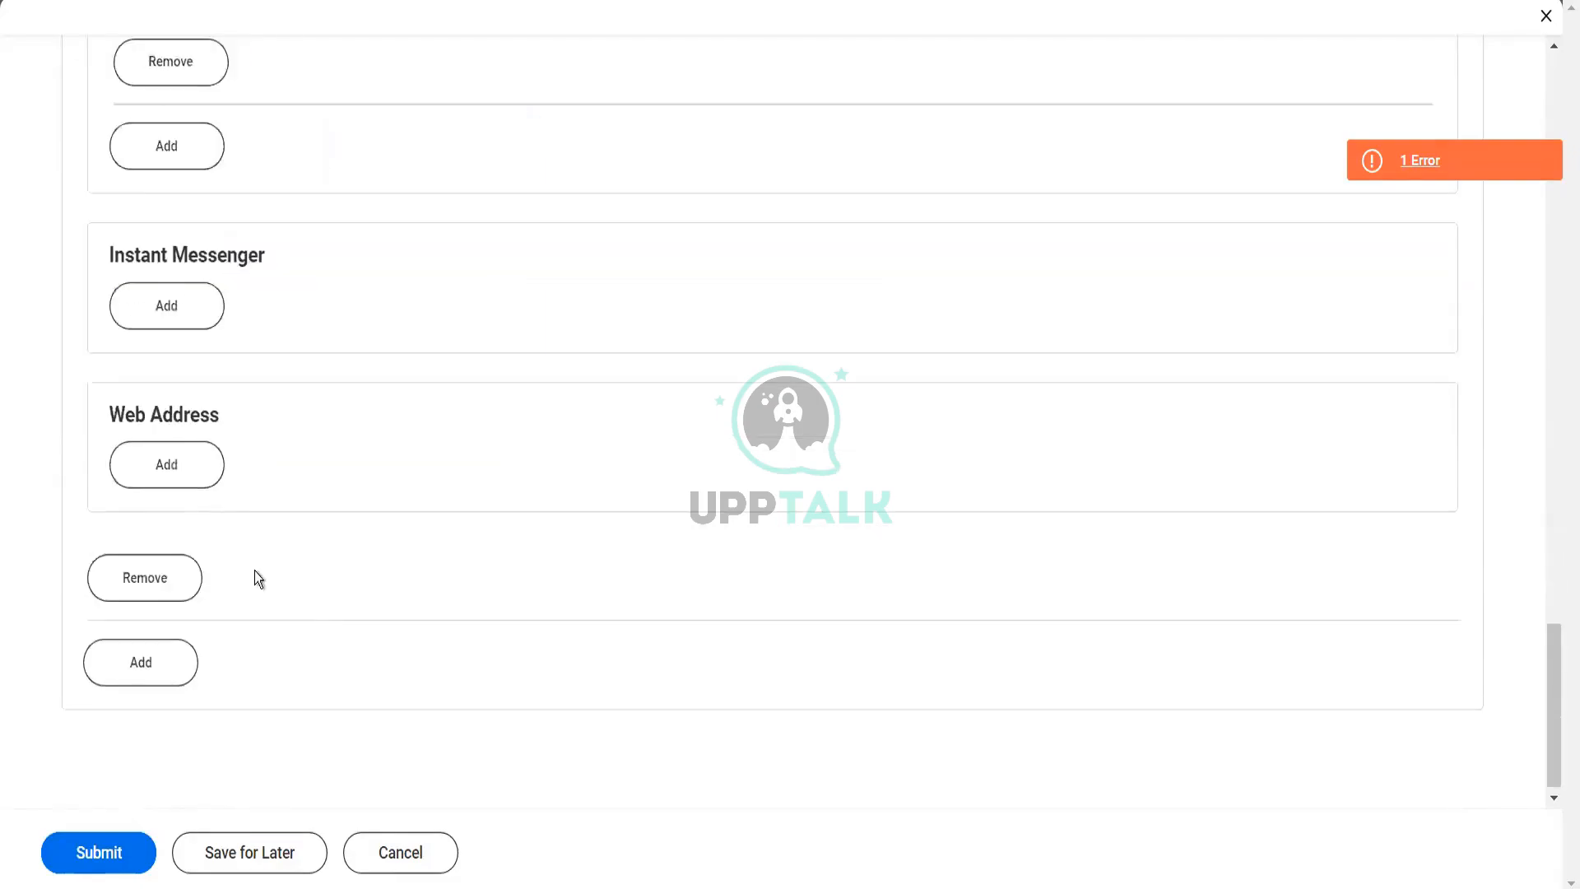
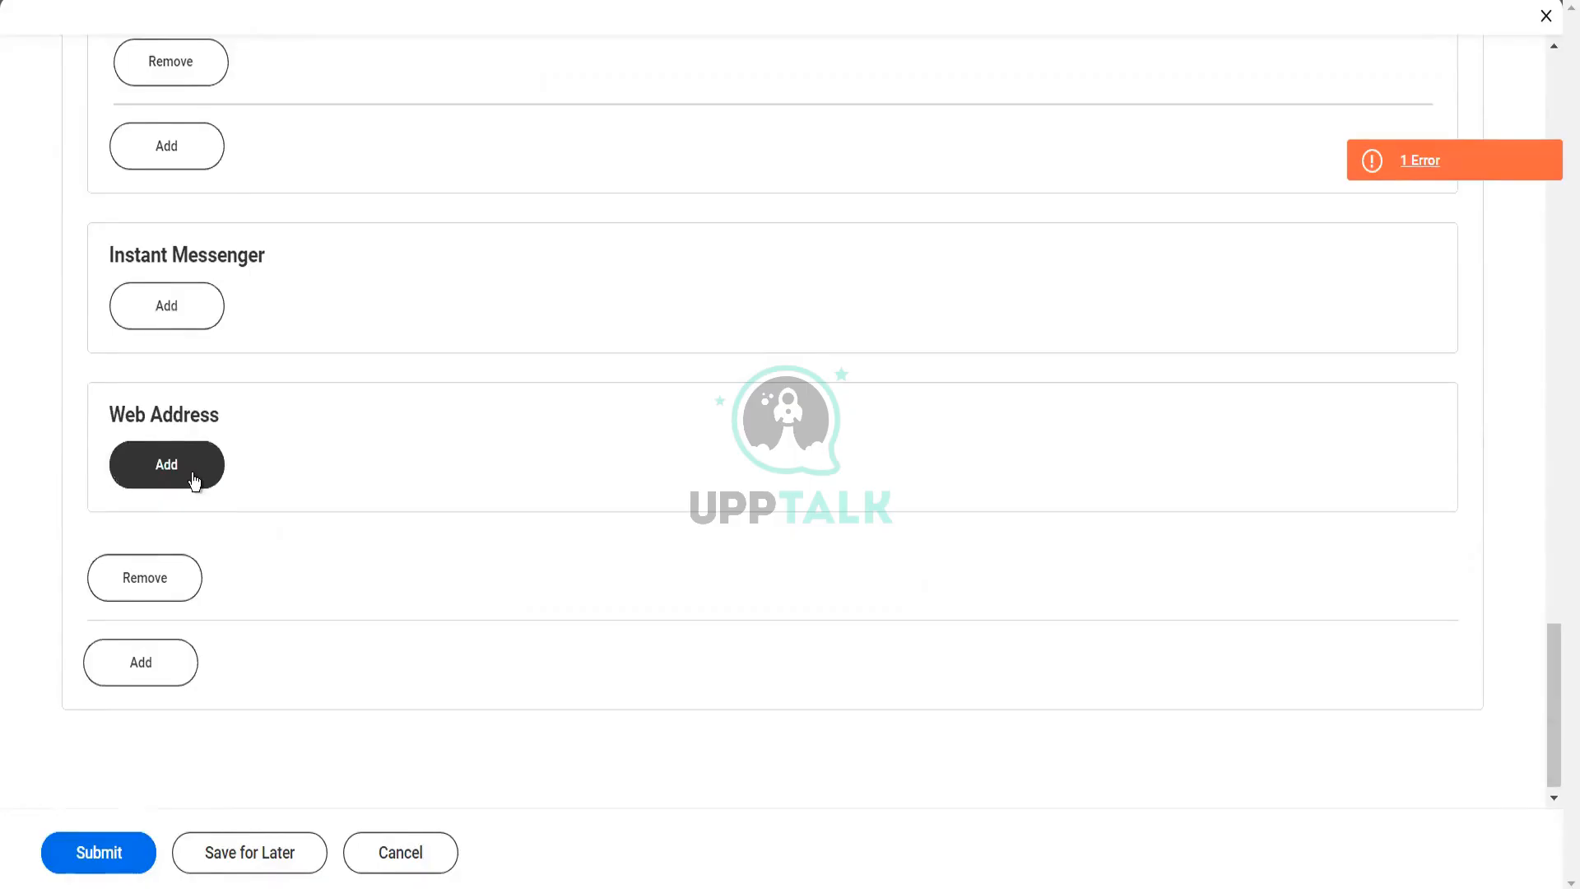
Review the ship-to business connections in the customer's connection map
{"action": "scroll", "coordinate": [942, 527], "scroll_direction": "up", "scroll_amount": 10}
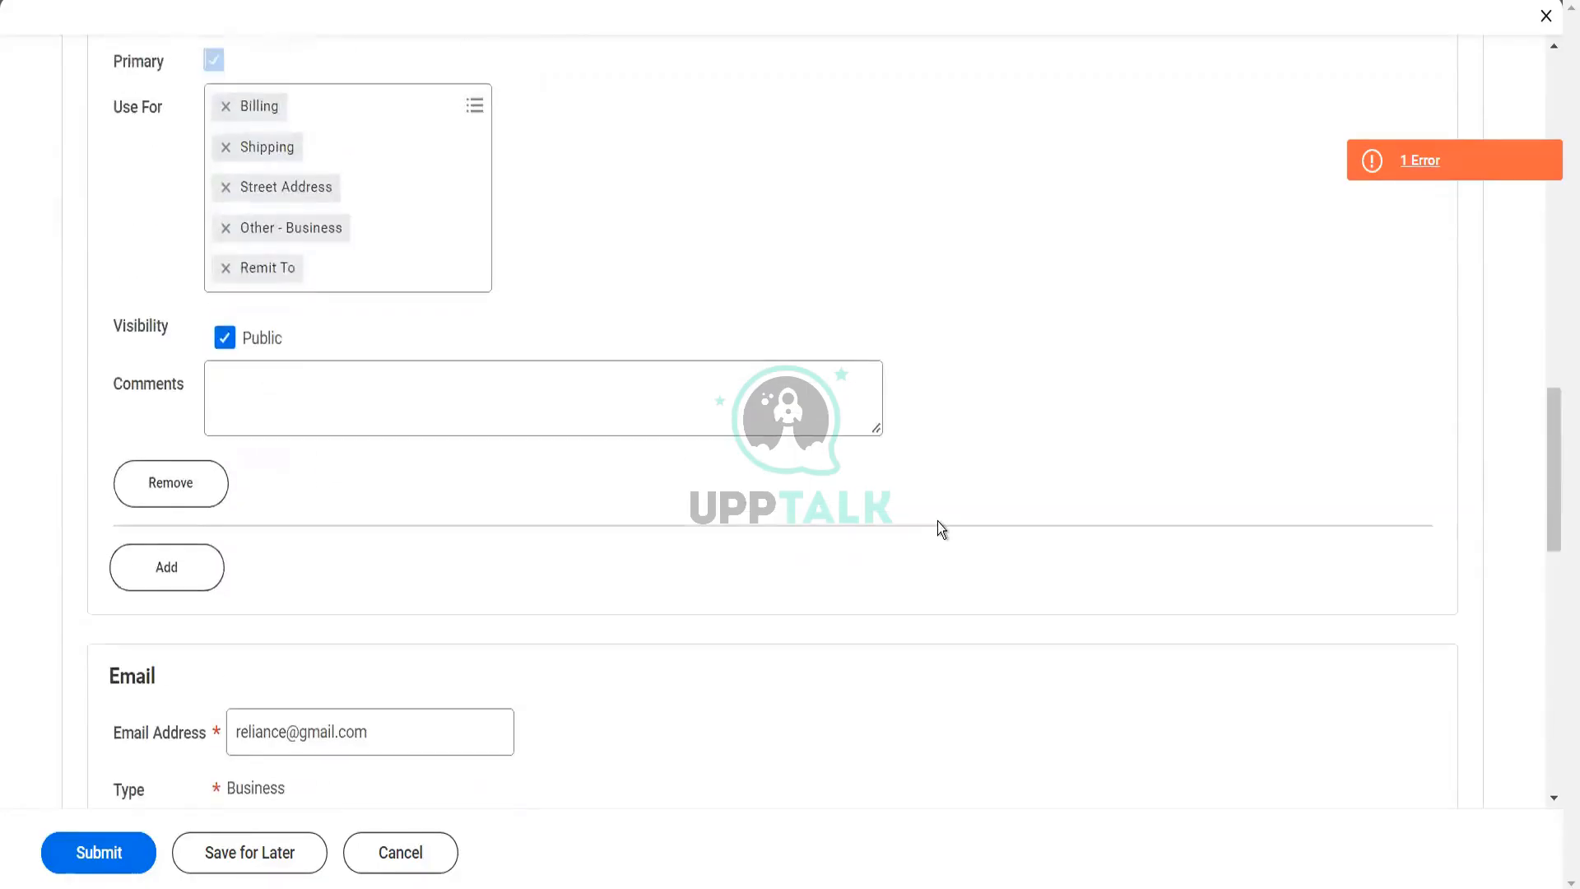
{"action": "scroll", "coordinate": [942, 527], "scroll_direction": "up", "scroll_amount": 5}
{"action": "scroll", "coordinate": [1107, 498], "scroll_direction": "up", "scroll_amount": 5}
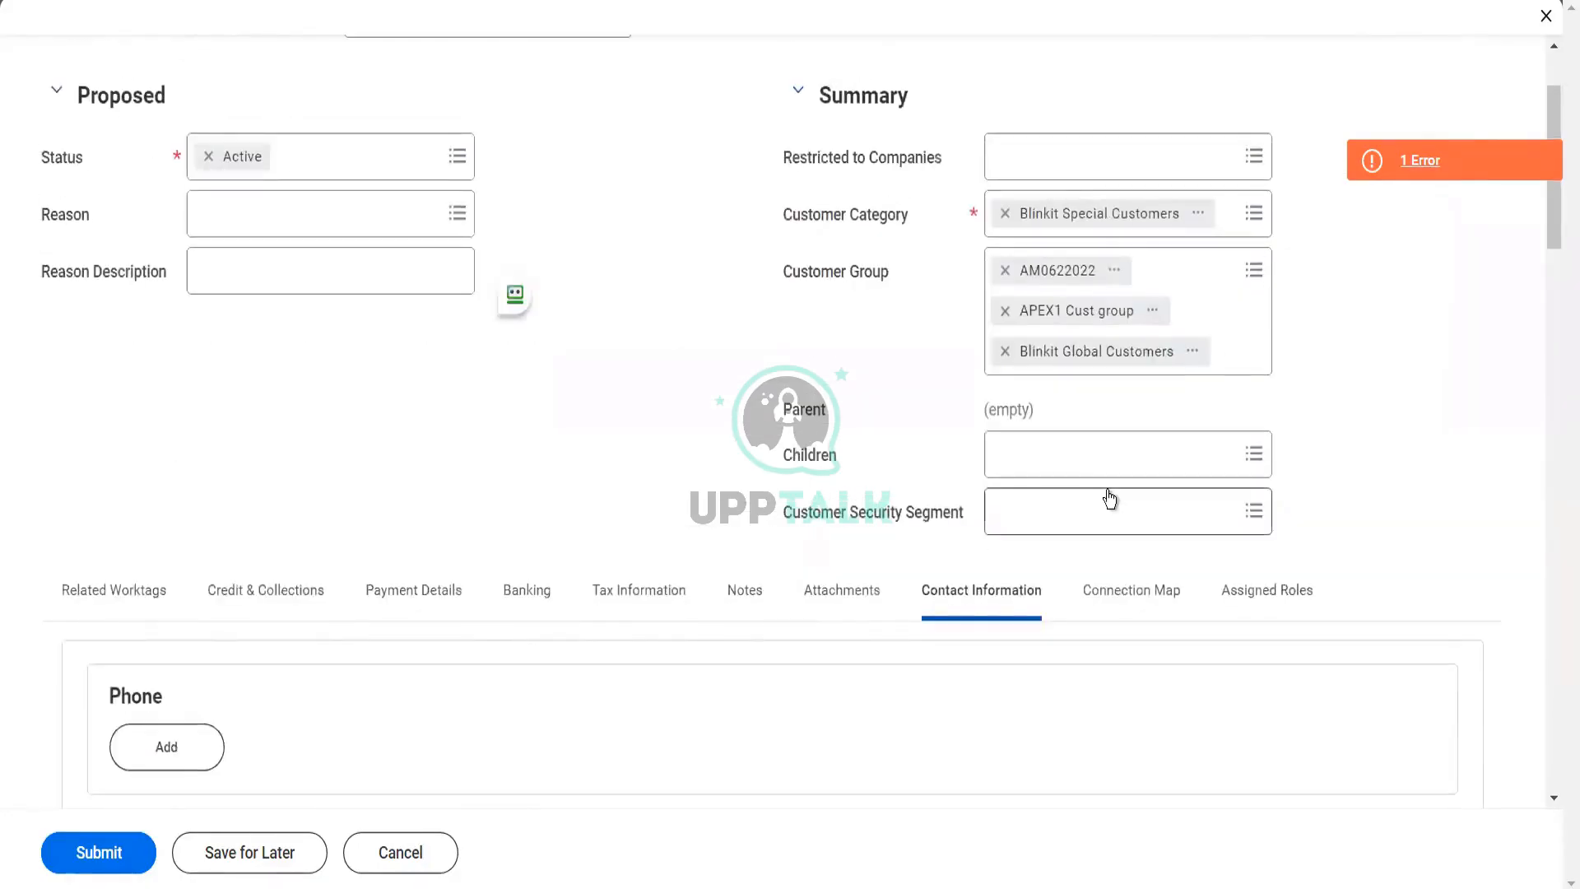
{"action": "left_click", "coordinate": [1150, 594]}
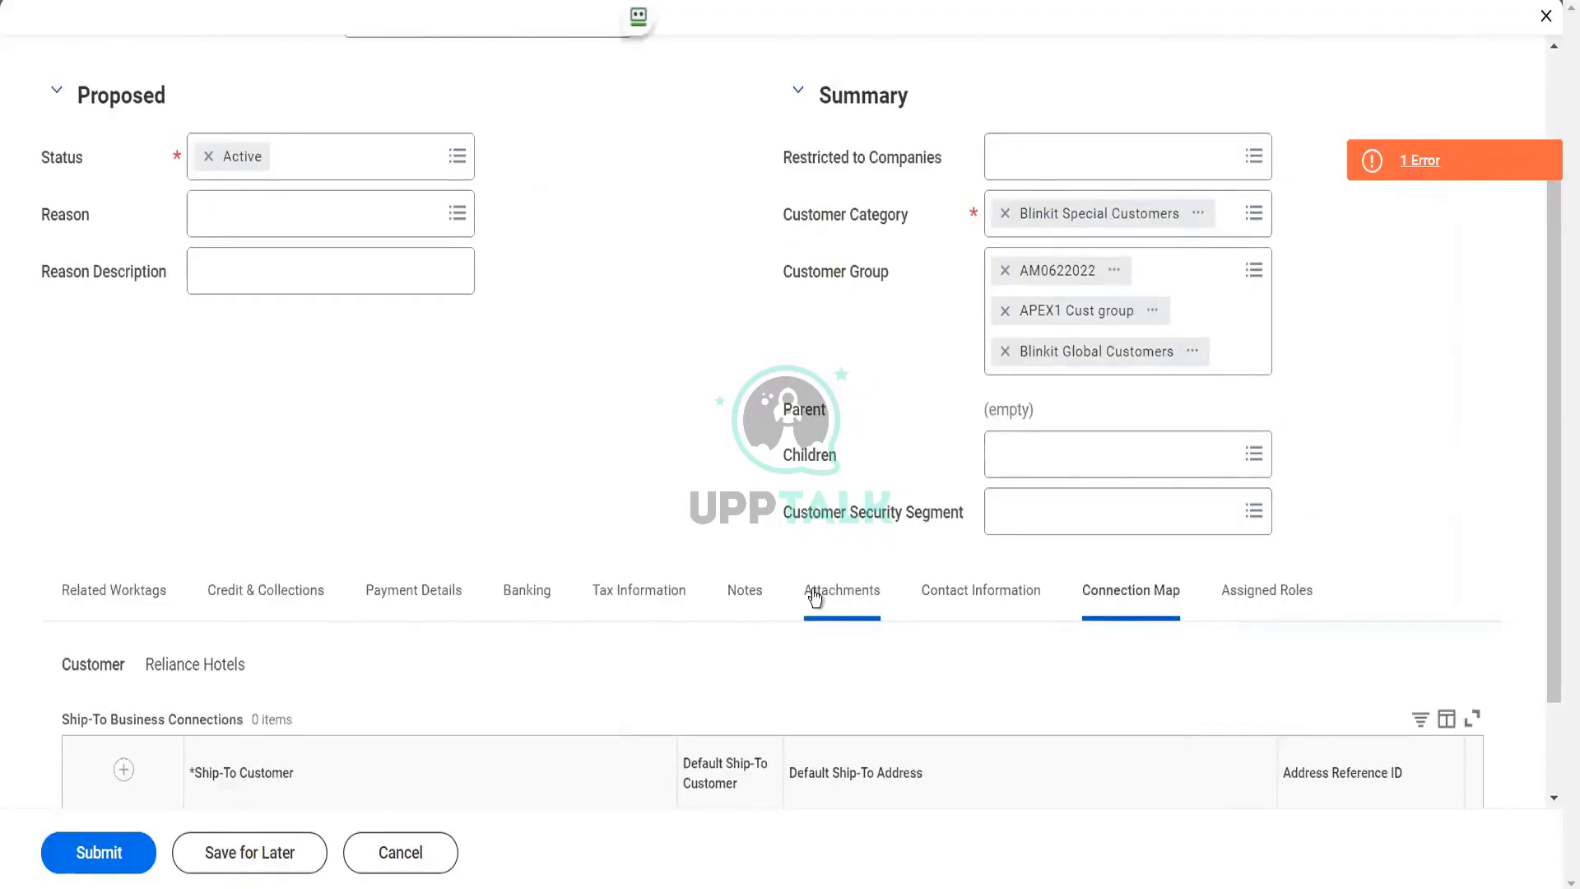
{"action": "scroll", "coordinate": [815, 597], "scroll_direction": "down", "scroll_amount": 2}
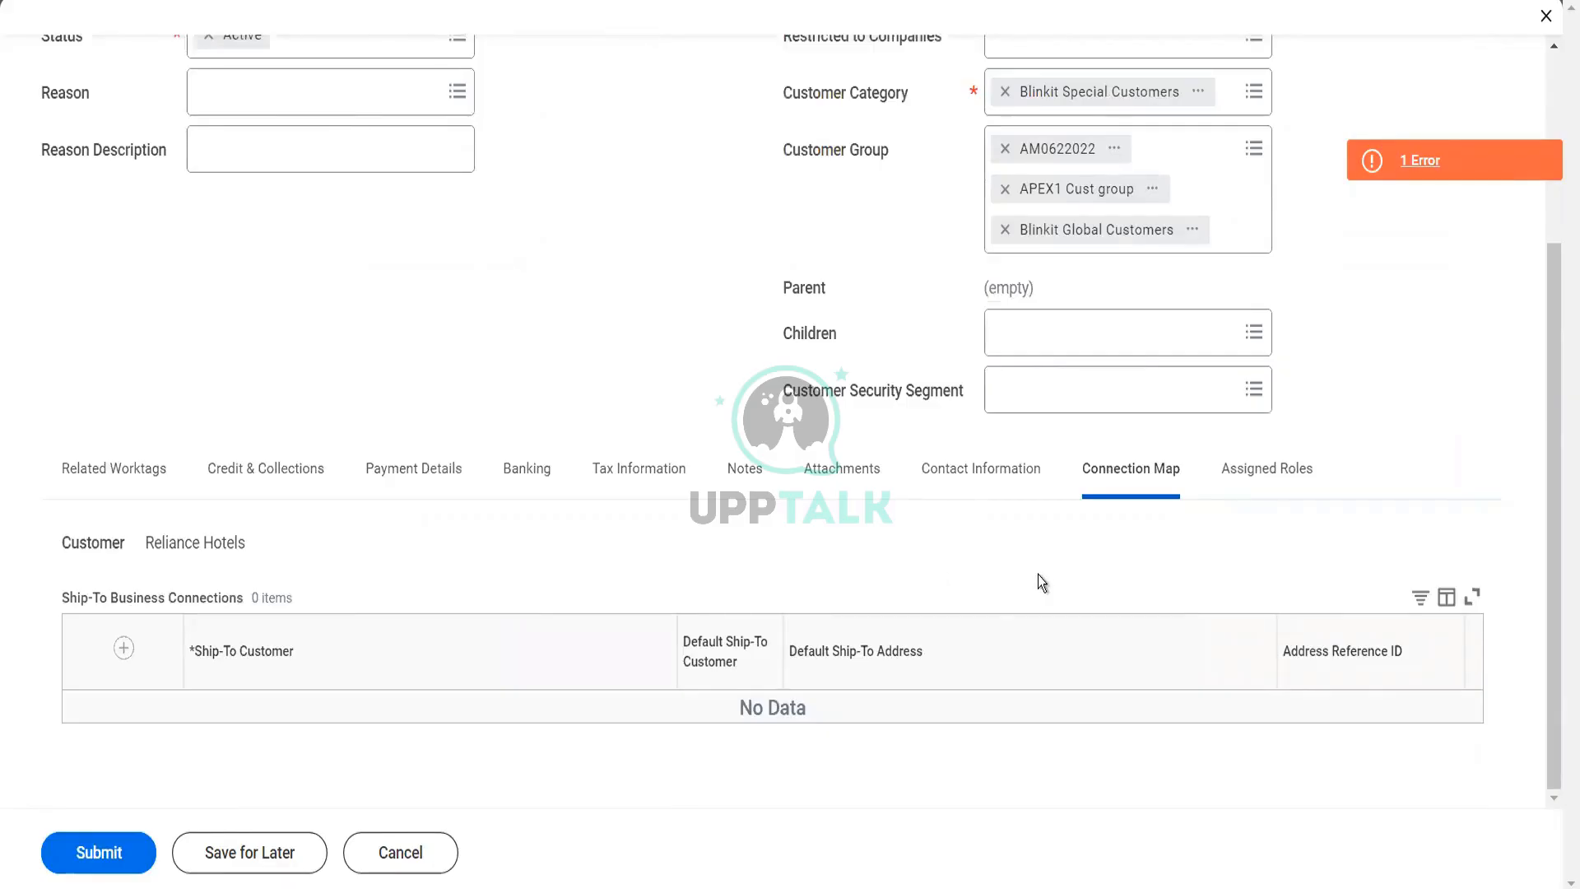
Add the Collection Manager role to the customer's assigned roles
{"action": "left_click", "coordinate": [1282, 476]}
{"action": "left_click", "coordinate": [352, 761]}
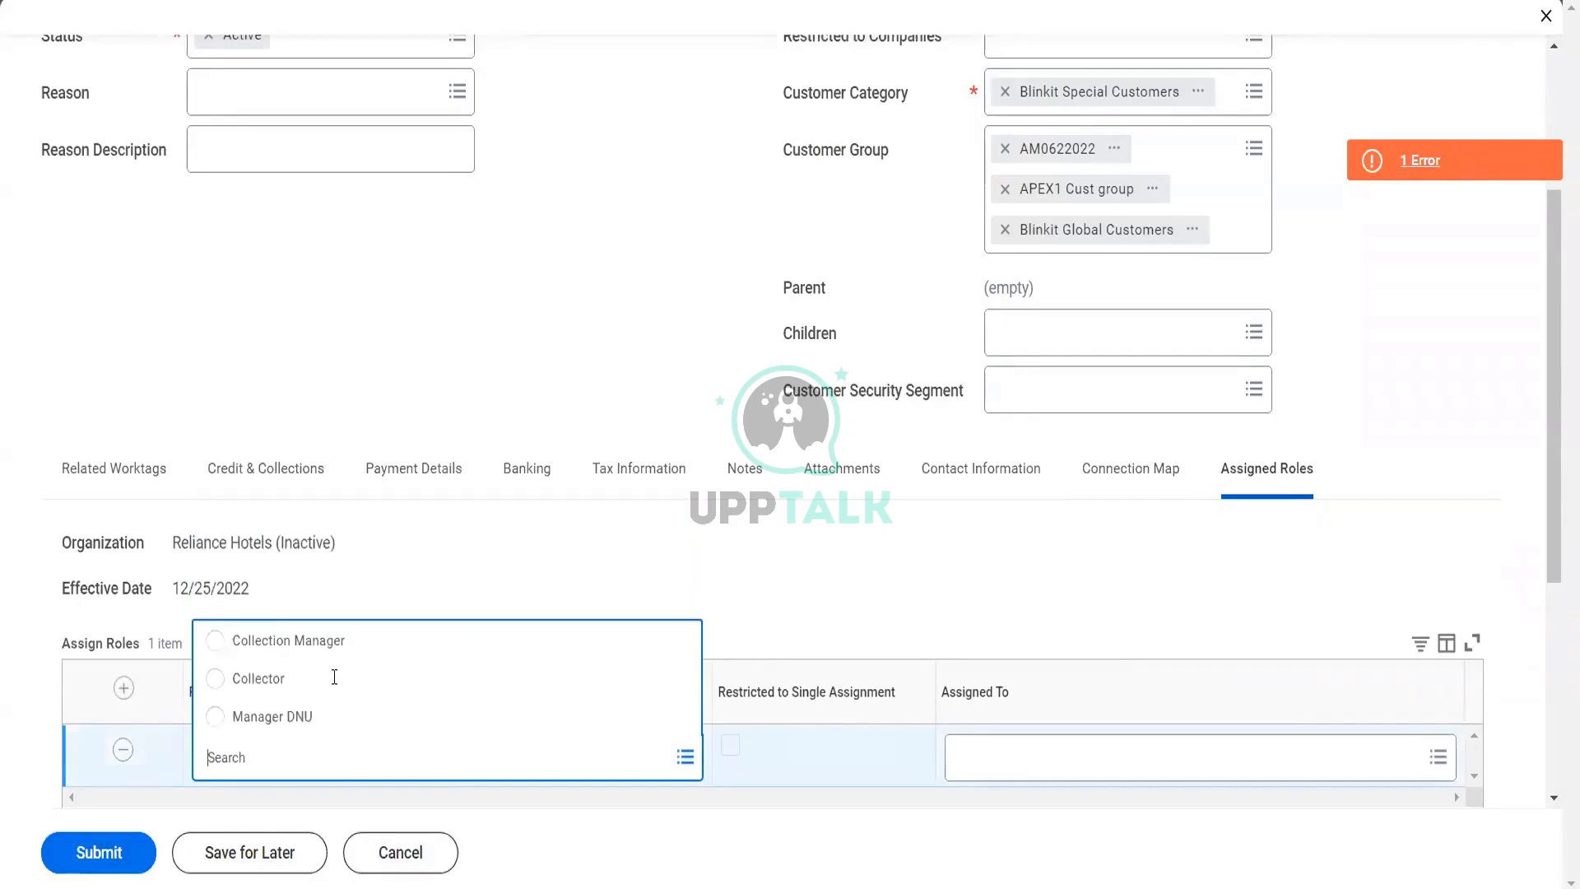
{"action": "left_click", "coordinate": [330, 643]}
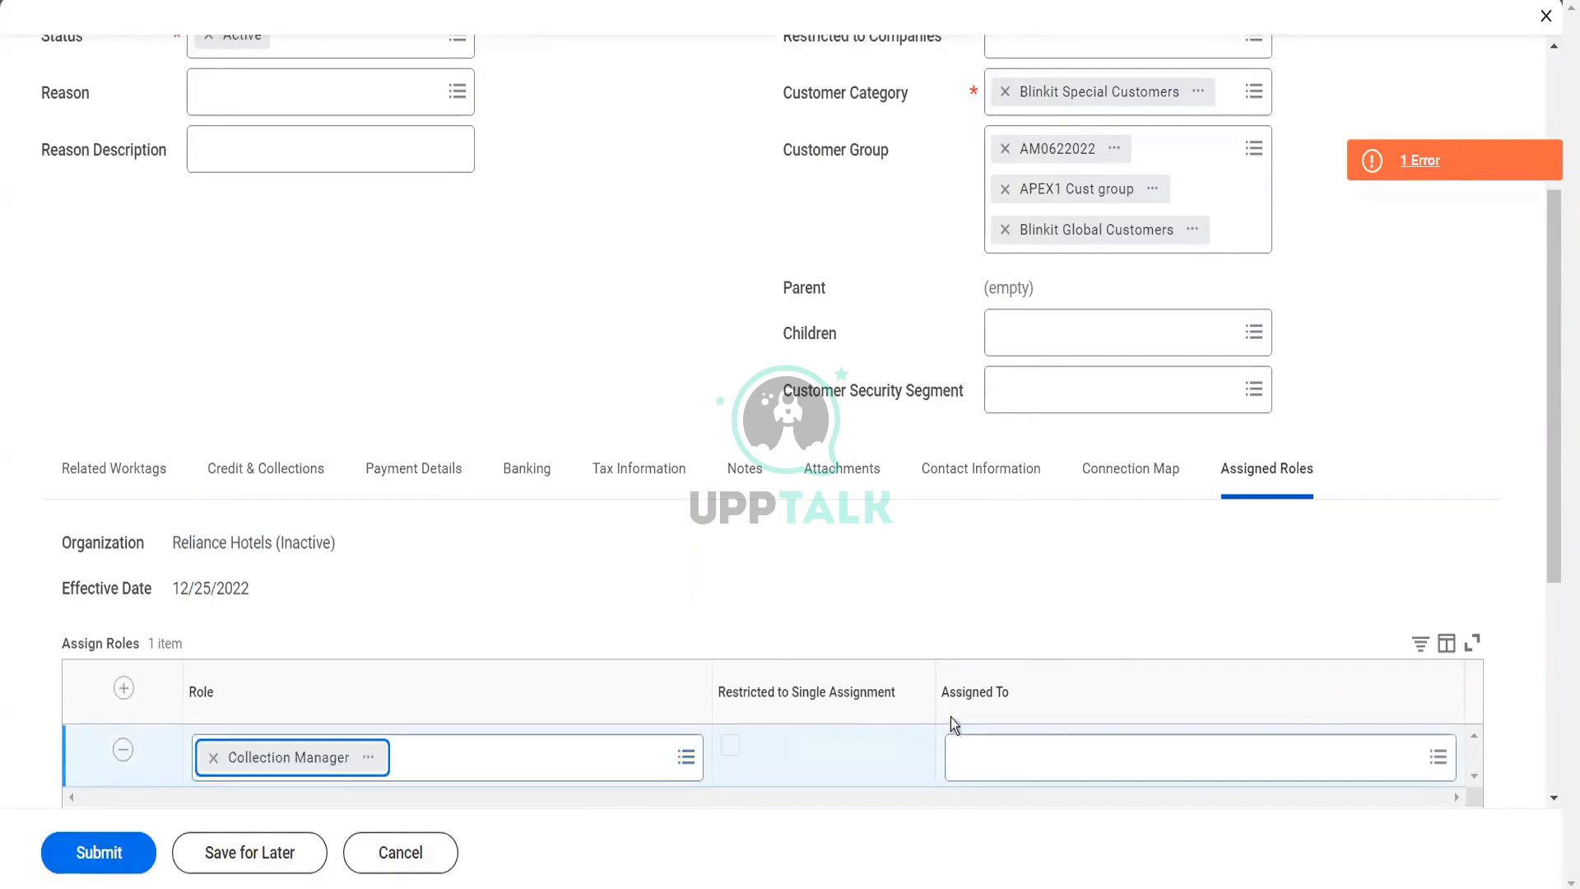
Search for the Senior Financial Analyst by first name and assign that person to the Collection Manager role
{"action": "left_click", "coordinate": [983, 757]}
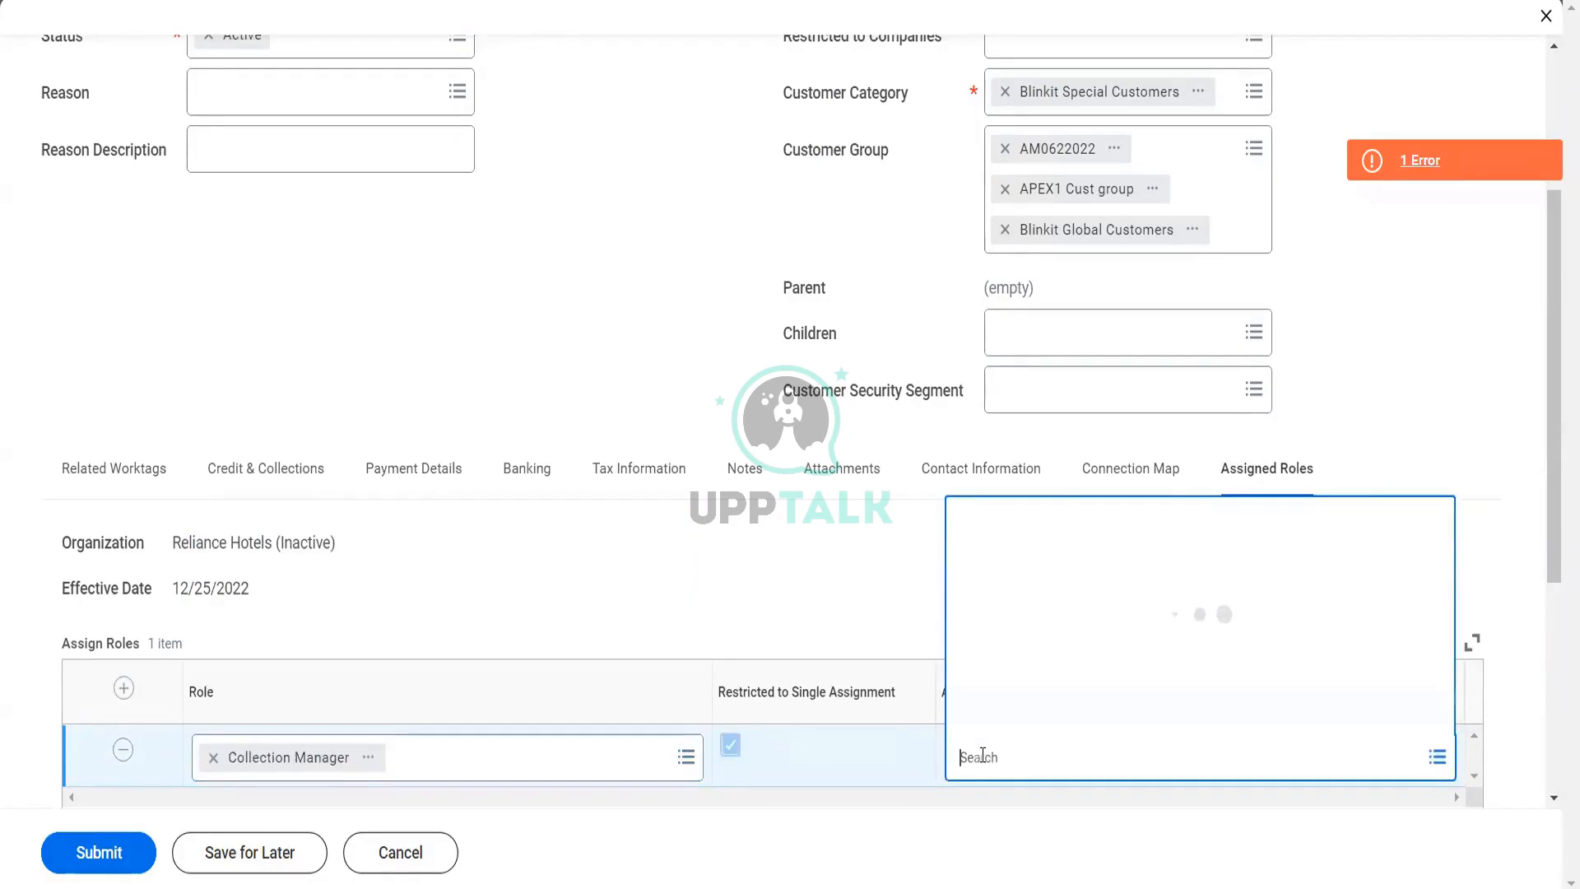
{"action": "type", "text": "t se"}
{"action": "key", "text": "Return"}
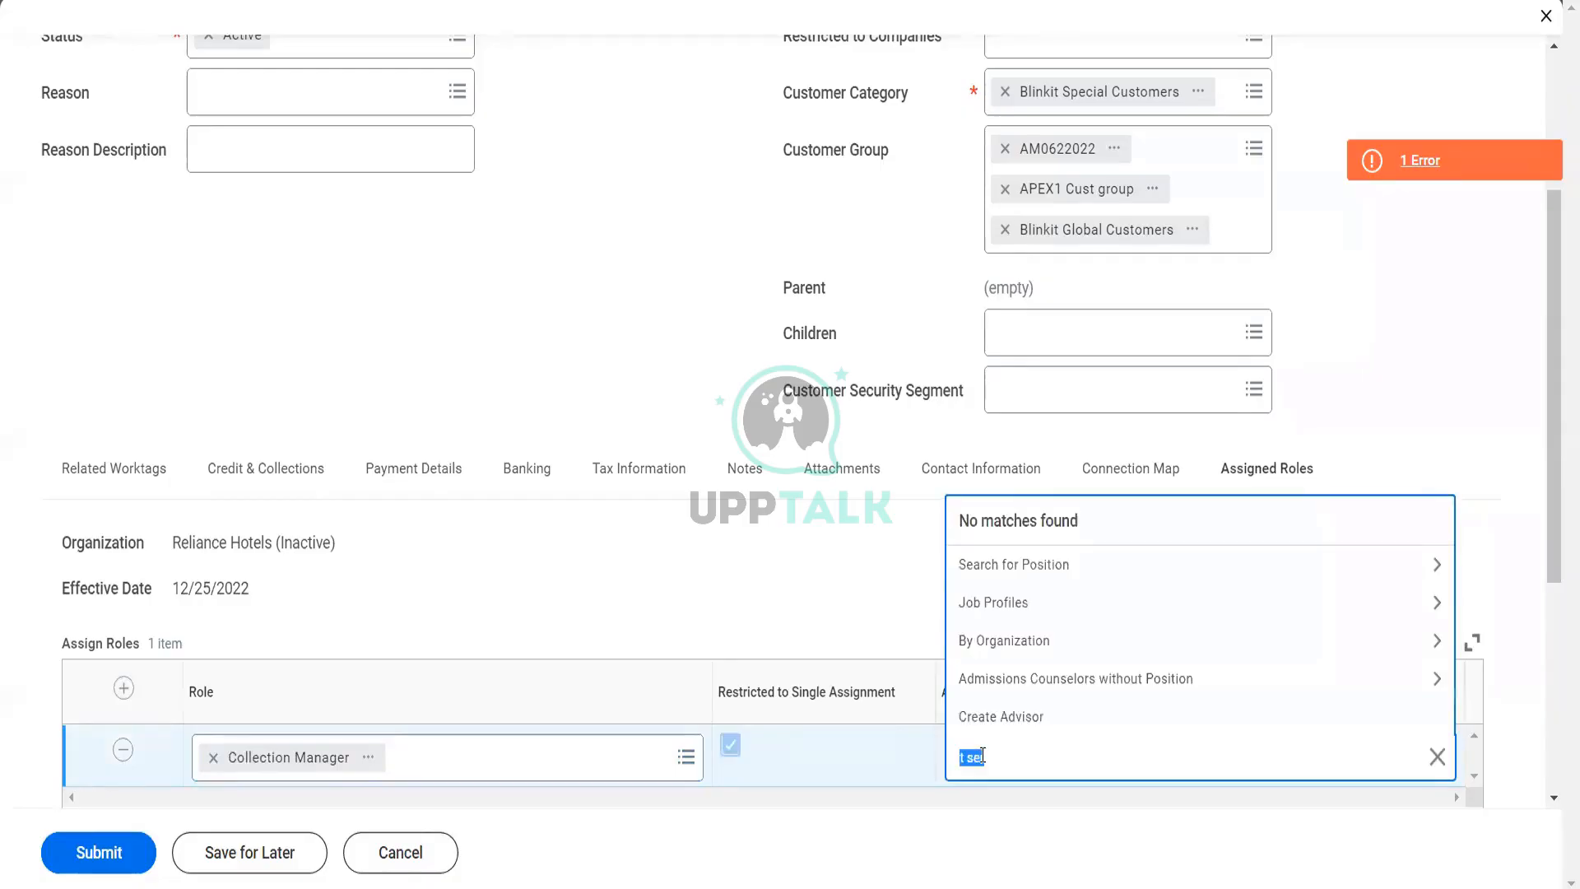
{"action": "type", "text": "teresa"}
{"action": "key", "text": "Return"}
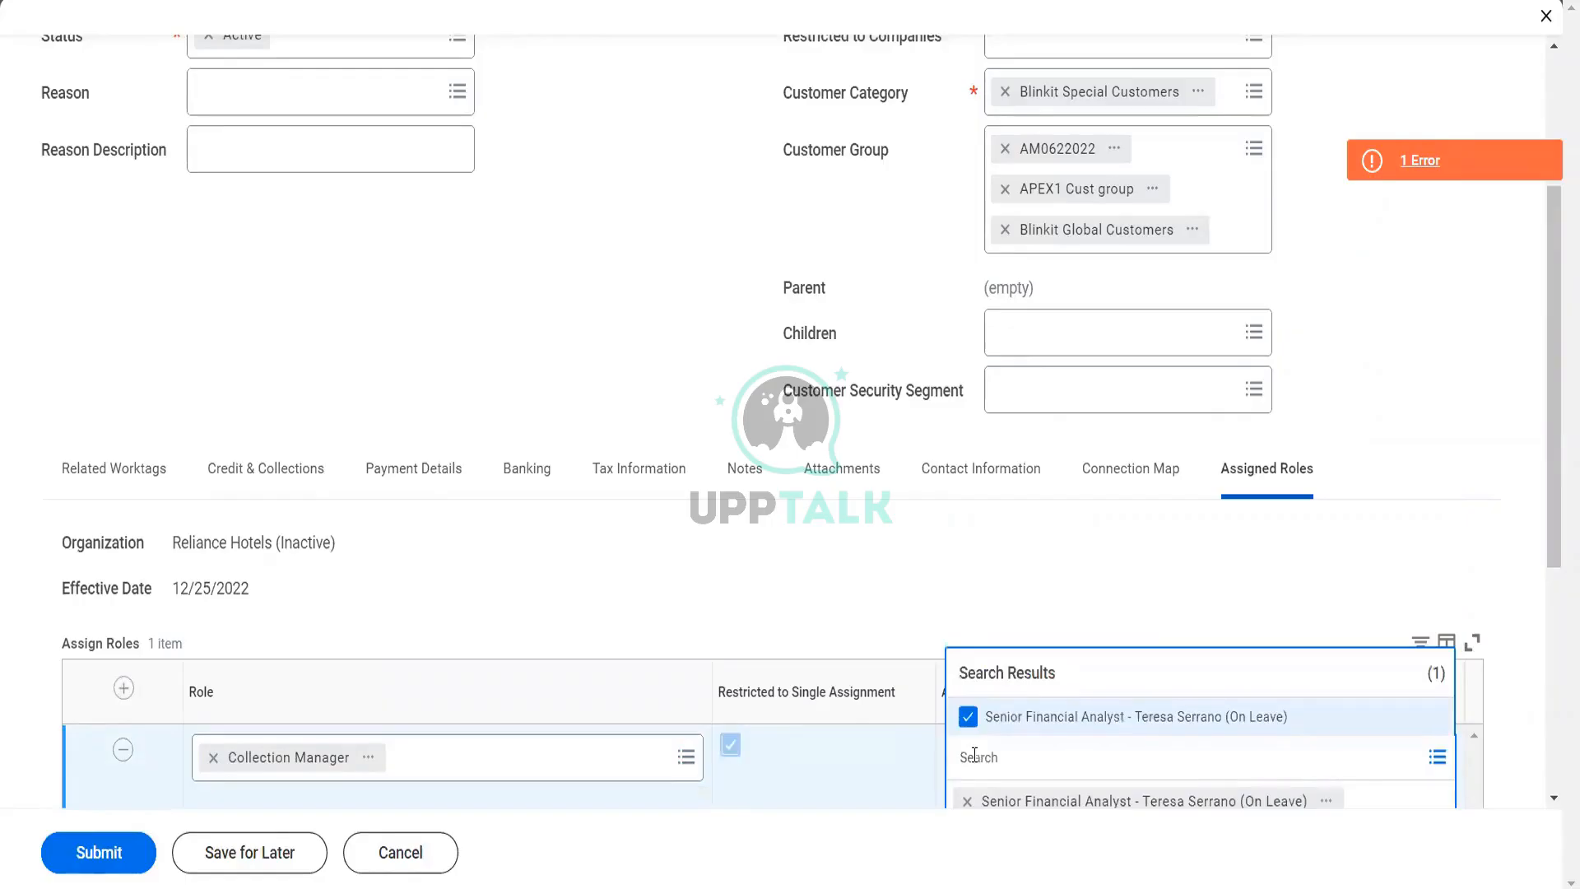
{"action": "left_click", "coordinate": [807, 690]}
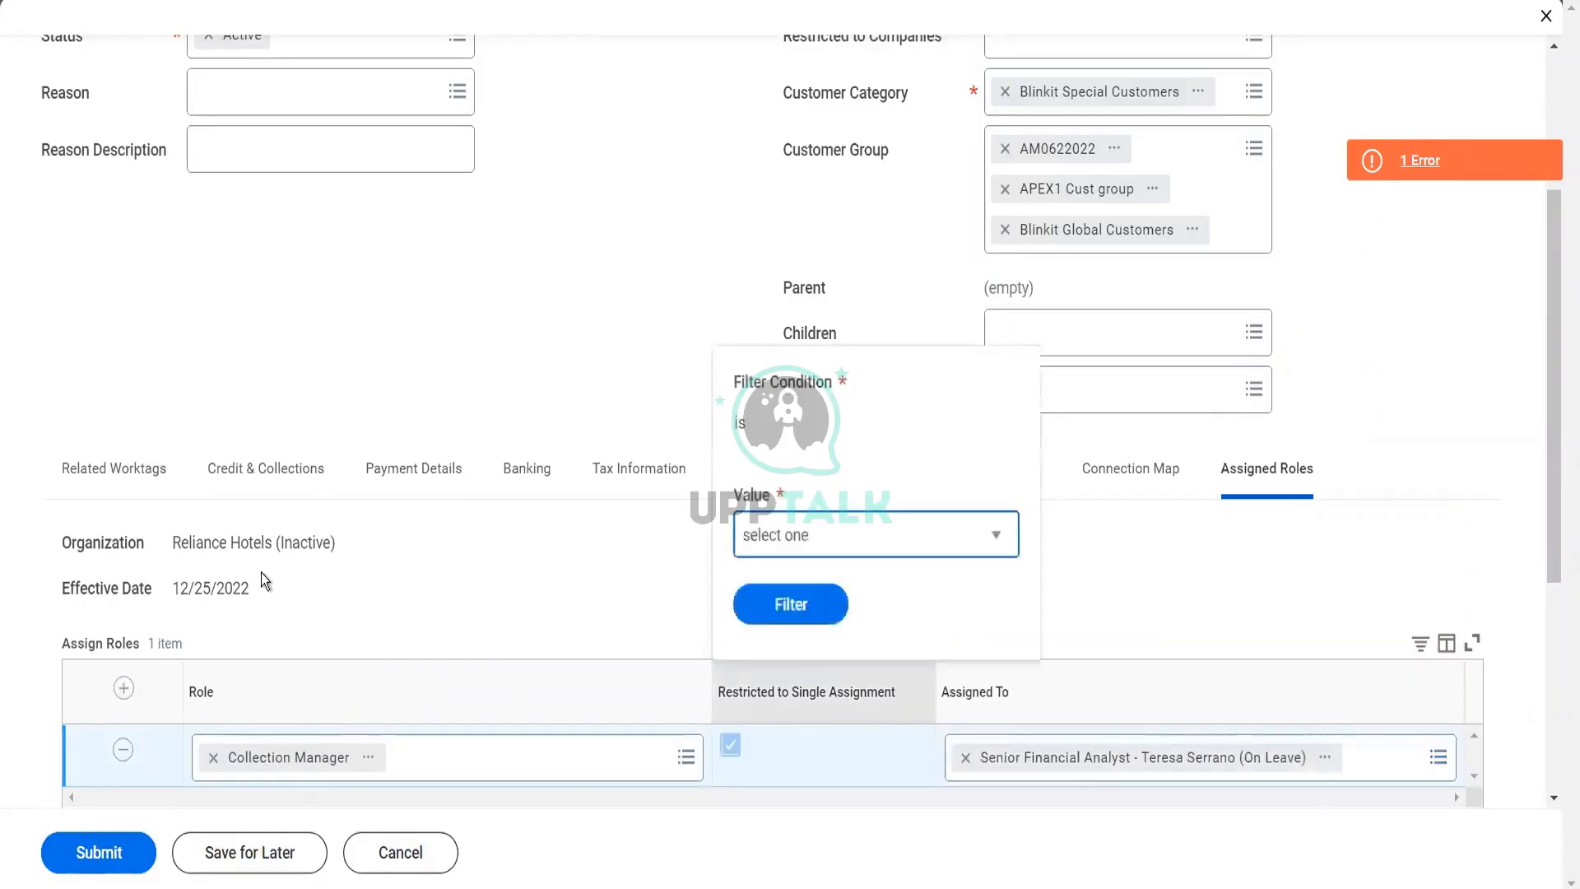
{"action": "left_click", "coordinate": [260, 573]}
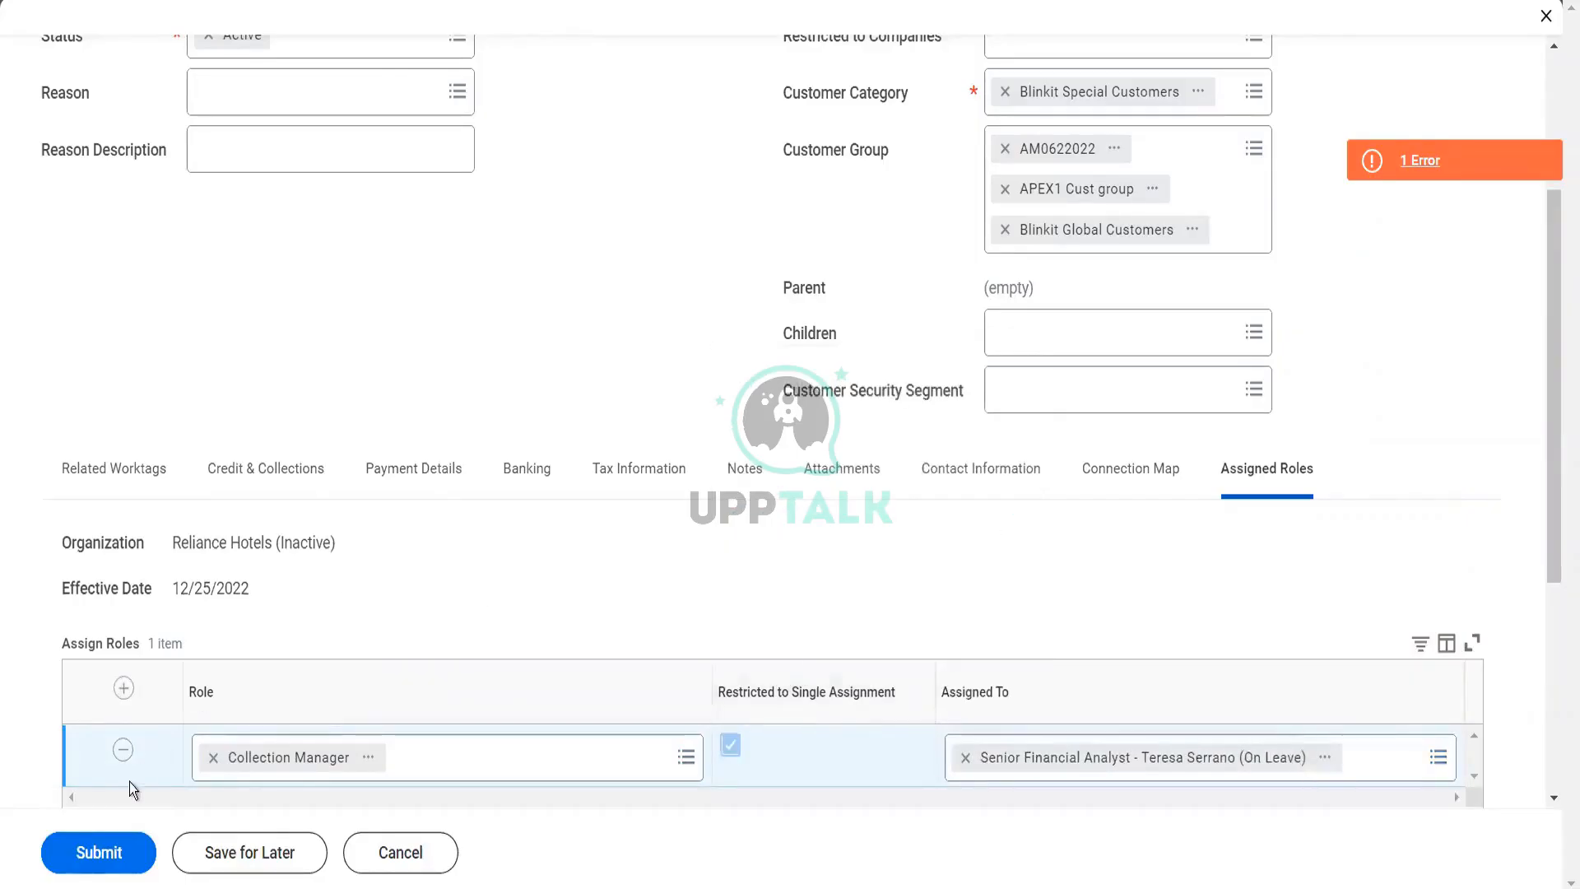
Submit the pending customer, view the process details and open the Reliance Hotels customer record
{"action": "left_click", "coordinate": [100, 853]}
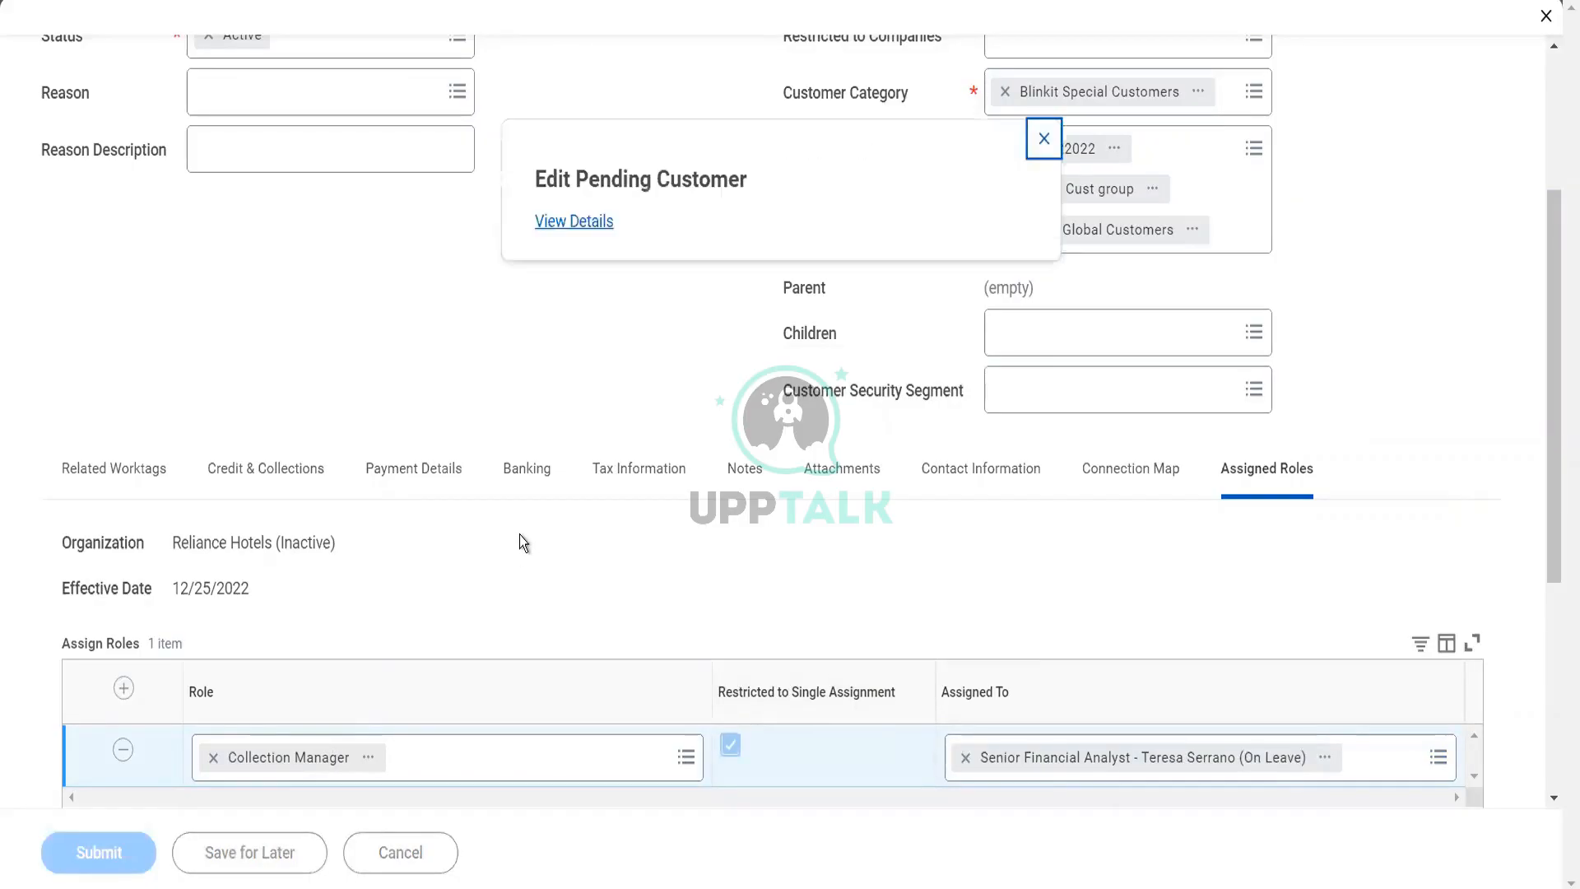
{"action": "left_click", "coordinate": [577, 221]}
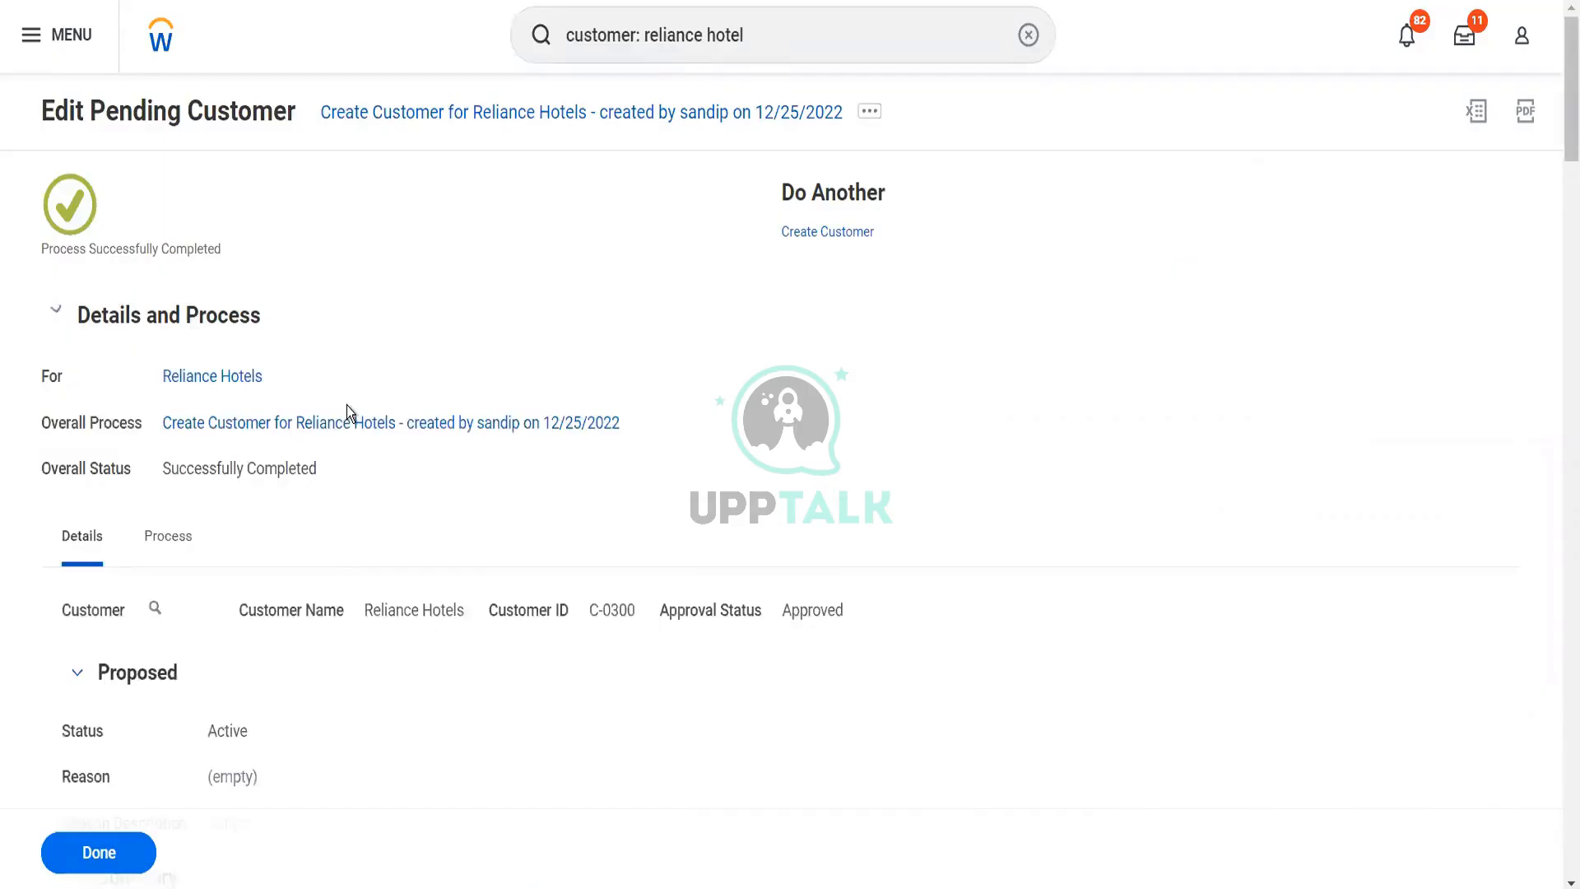
{"action": "left_click", "coordinate": [154, 608]}
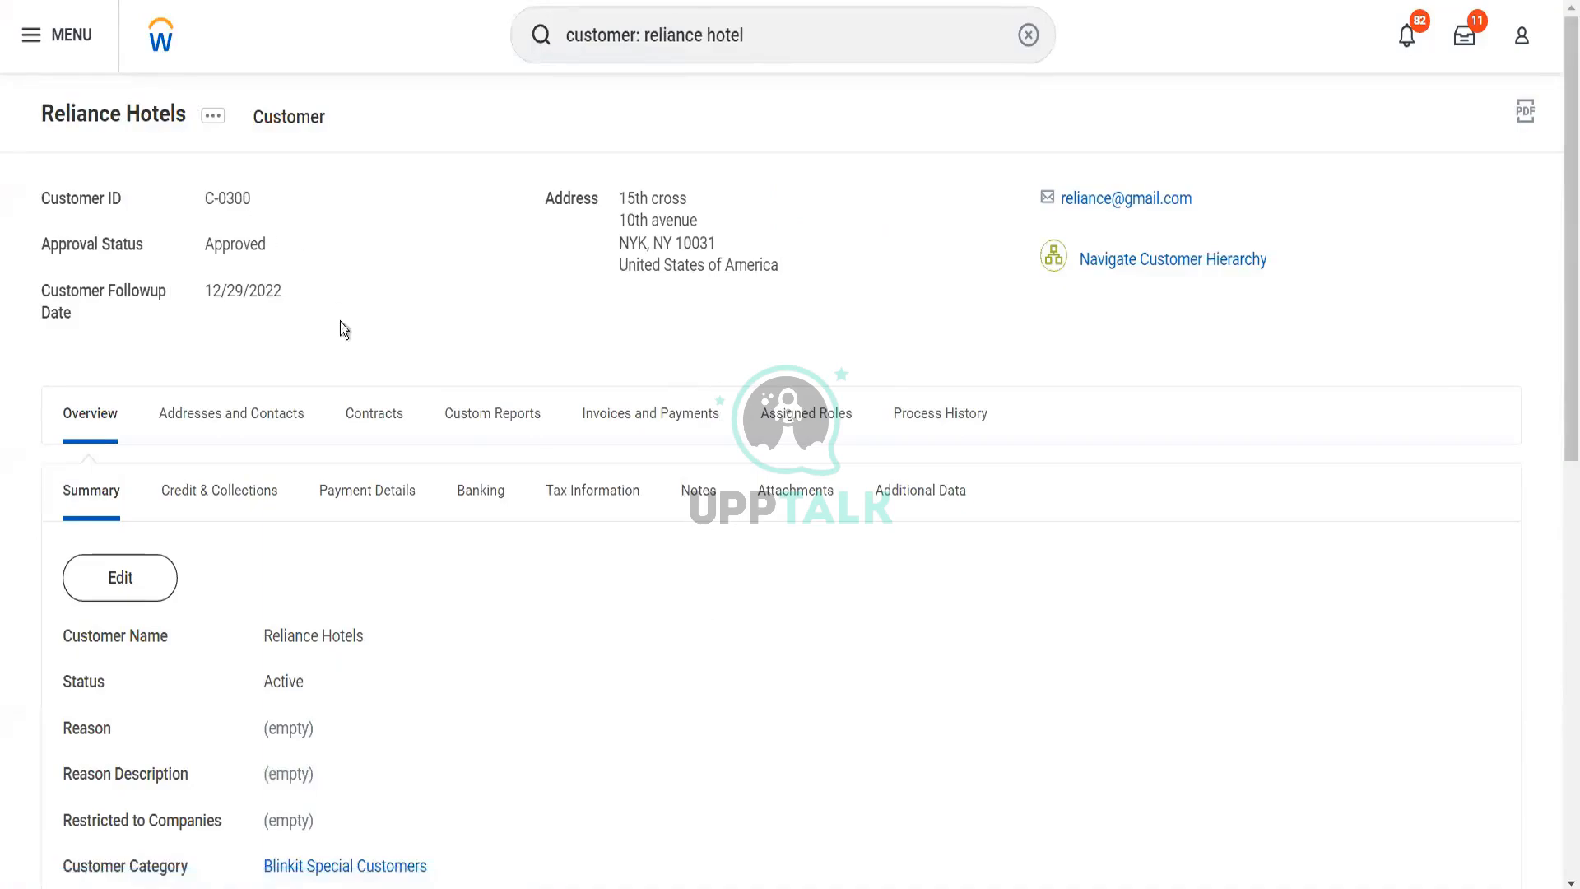
Review the customer's summary, including its category, customer groups and related worktags
{"action": "scroll", "coordinate": [398, 588], "scroll_direction": "down", "scroll_amount": 5}
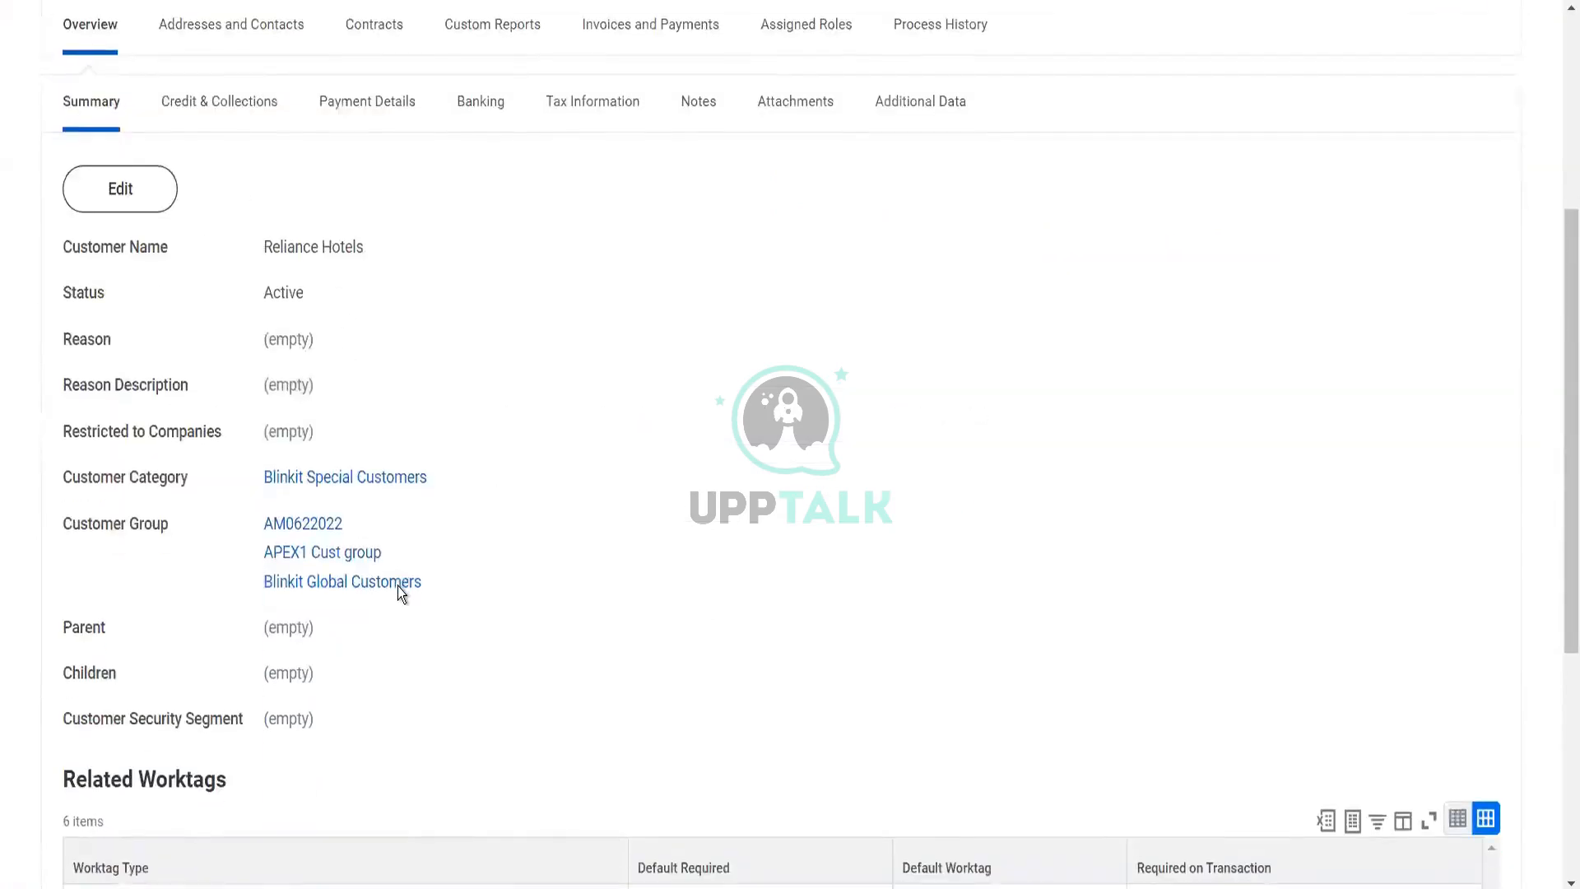
{"action": "scroll", "coordinate": [399, 588], "scroll_direction": "down", "scroll_amount": 5}
{"action": "scroll", "coordinate": [402, 592], "scroll_direction": "up", "scroll_amount": 10}
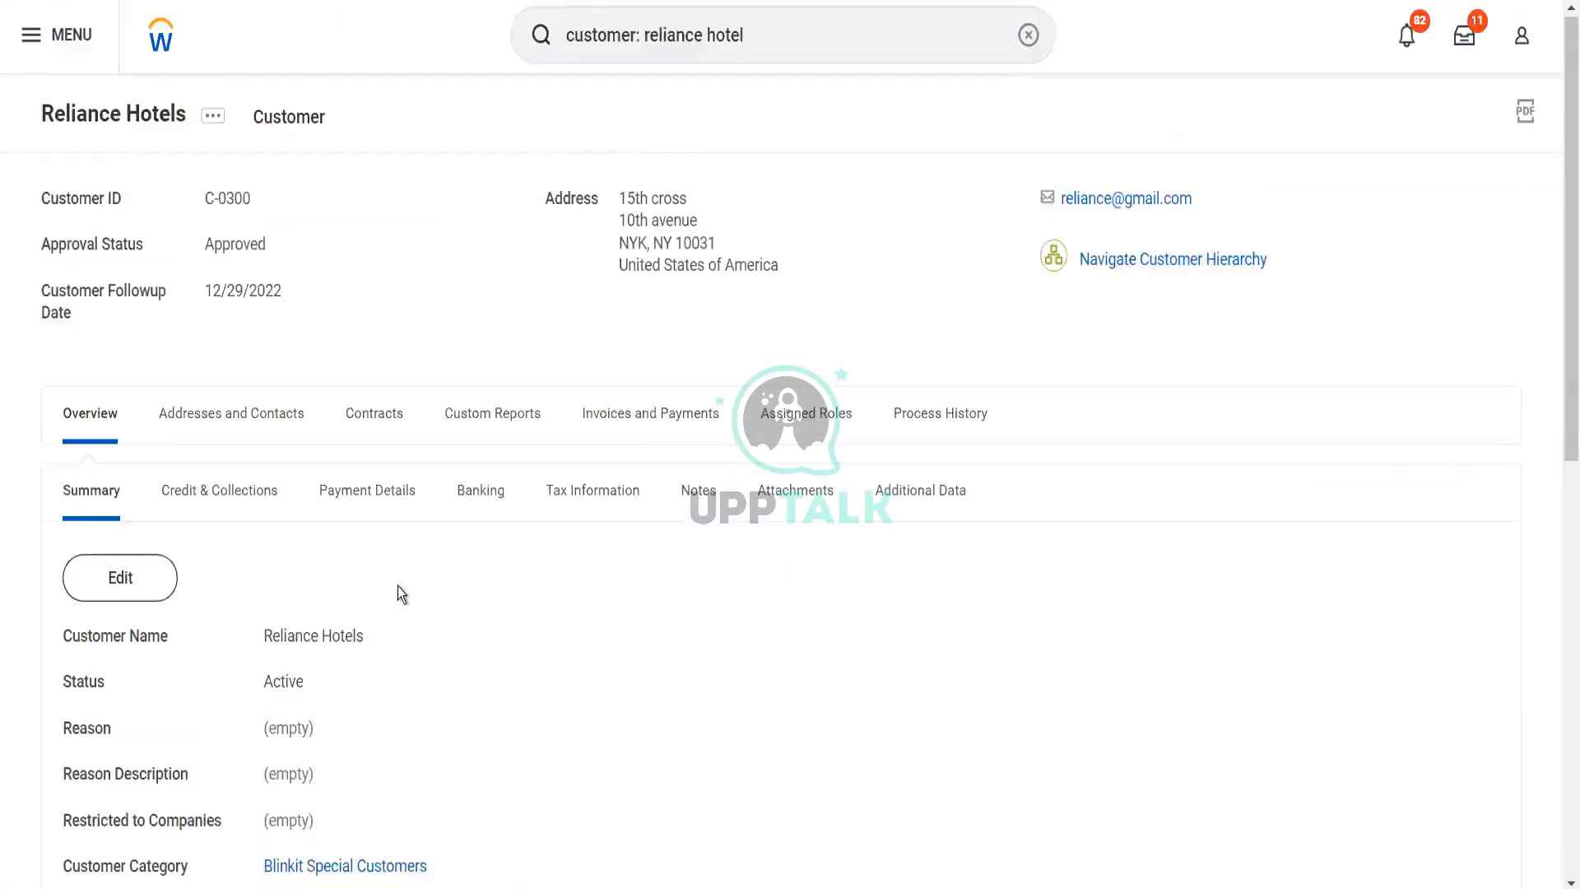